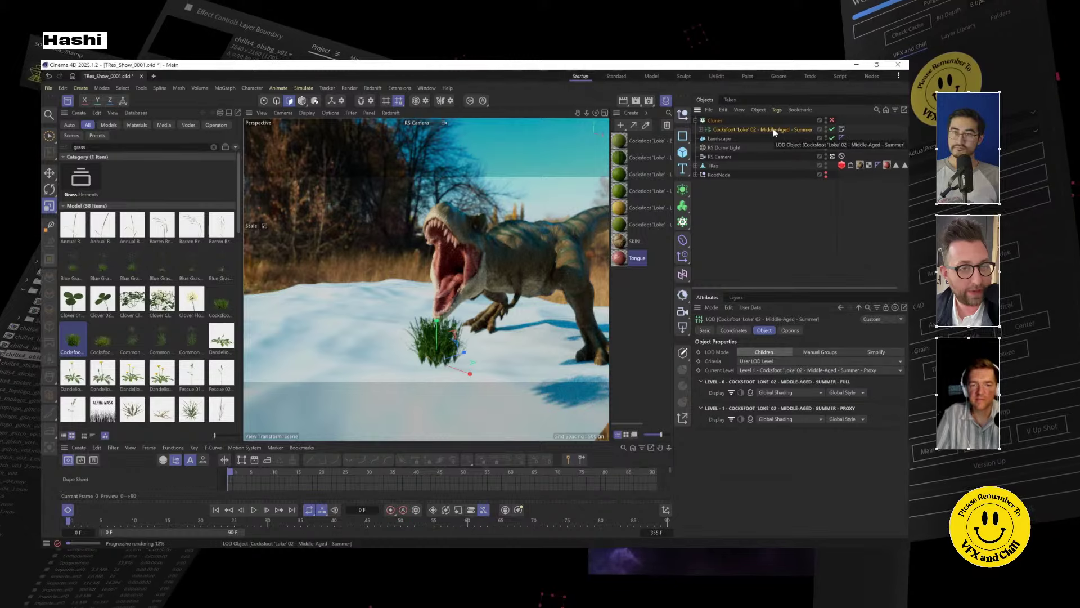
Make the Cockfoot 'Loke' 02 LOD object editable and place its Full mesh directly under the Cloner.
key("c")
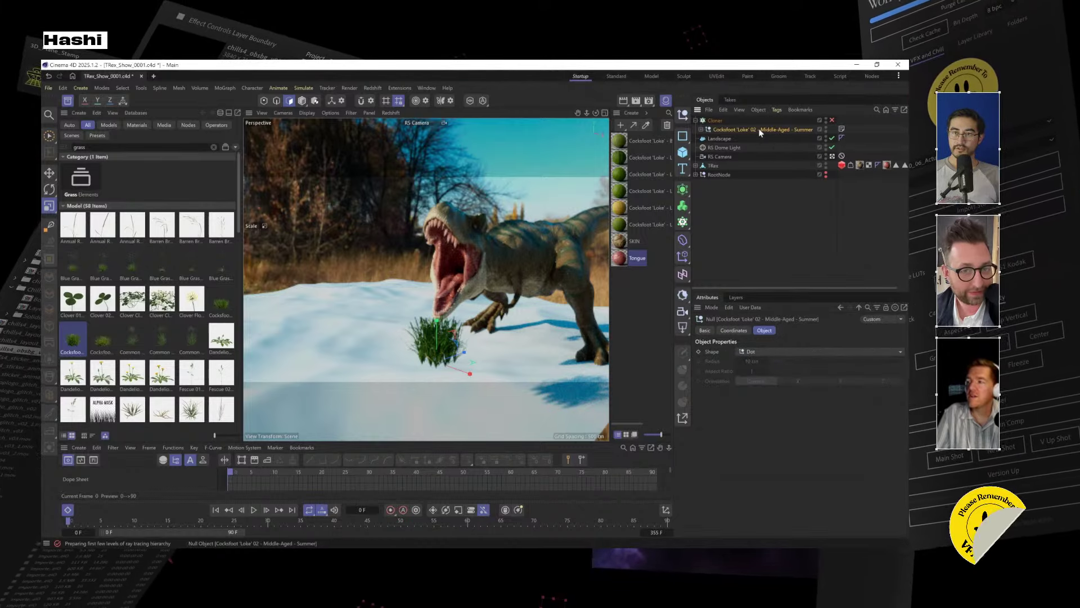
left_click(715, 121)
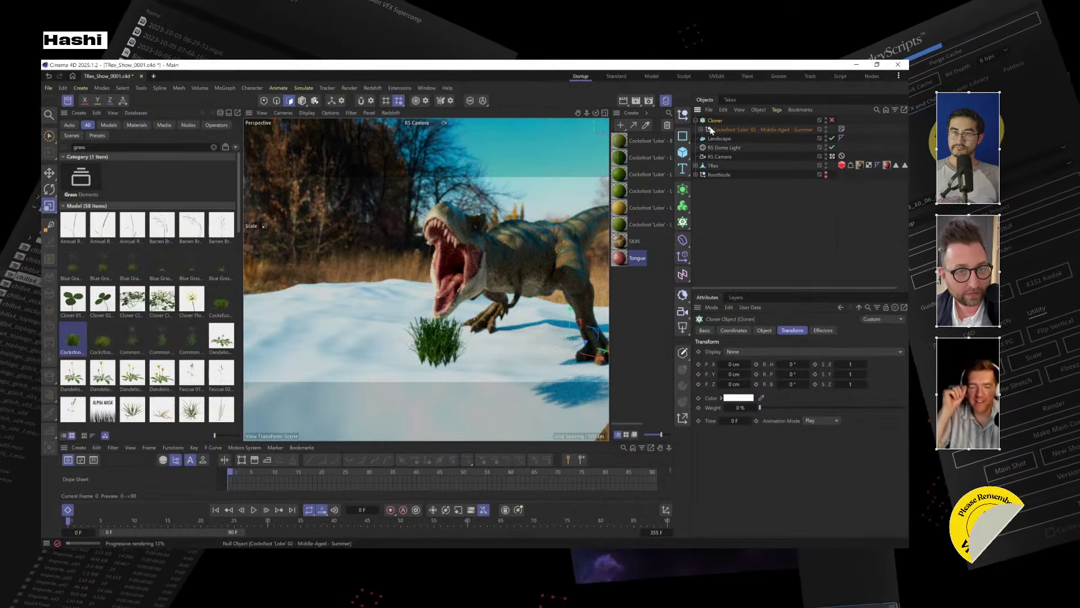
left_click(702, 129)
left_click_drag(726, 138, 740, 129)
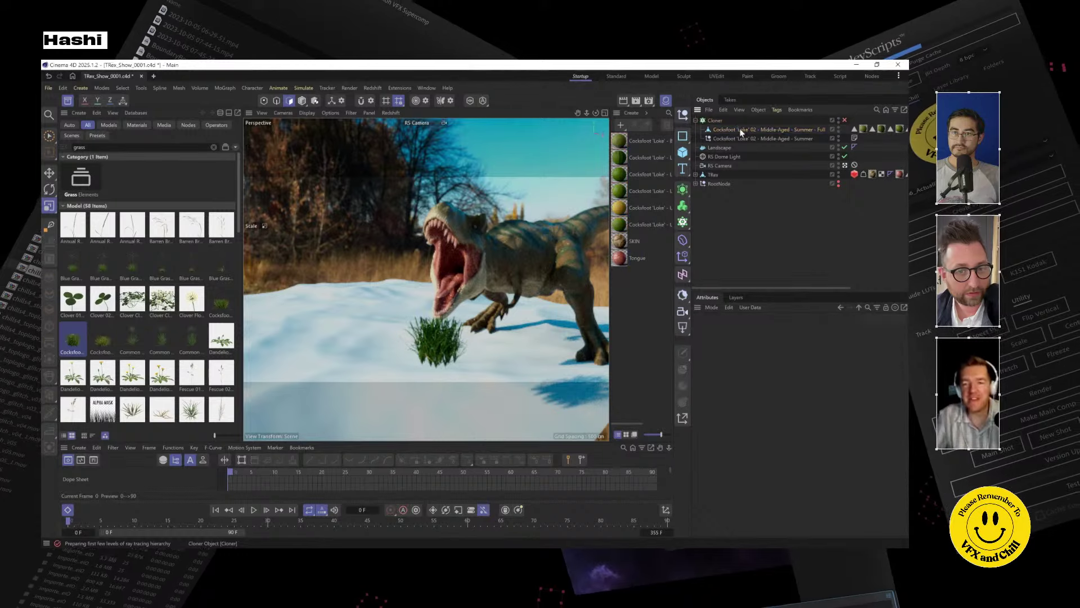
Rename the Full mesh under the Cloner to Grass and delete the leftover Cockfoot 'Loke' 02 null.
double_click(741, 130)
type("Glass")
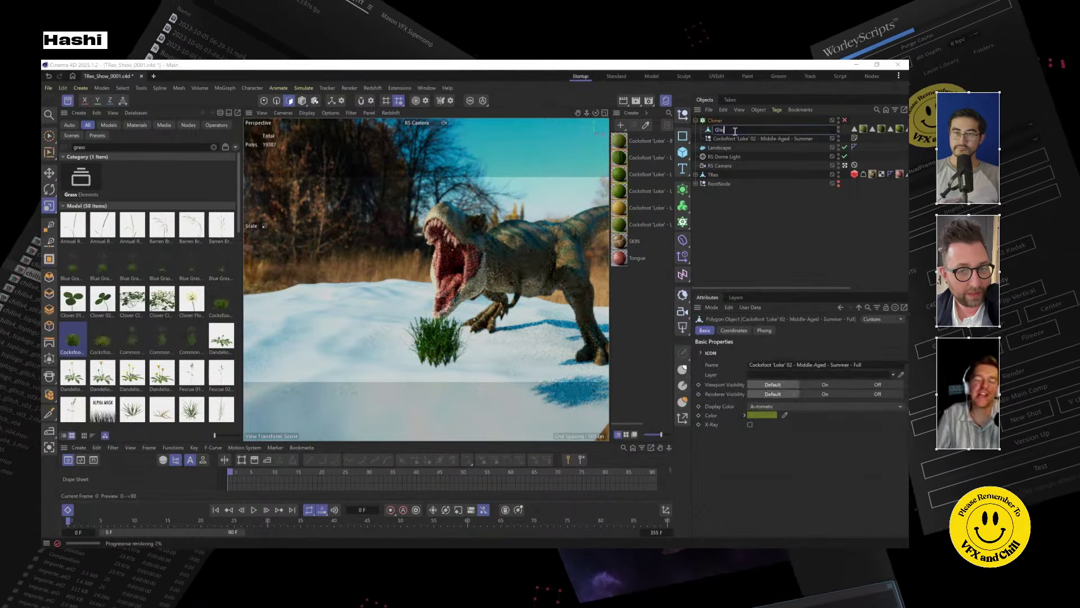
key("Return")
left_click(731, 138)
key("Delete")
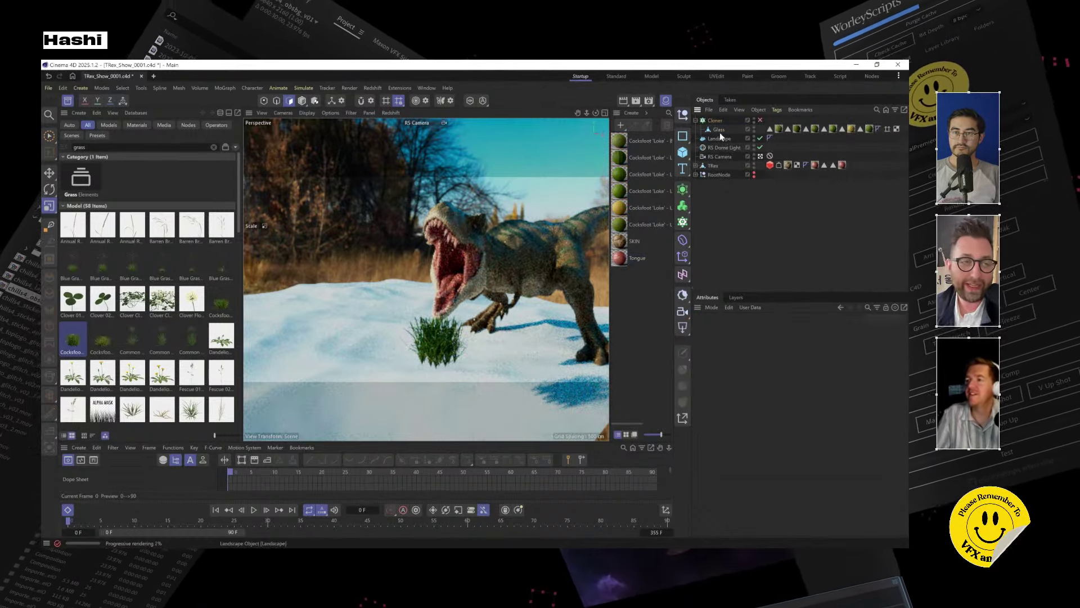
double_click(720, 129)
type("Grass")
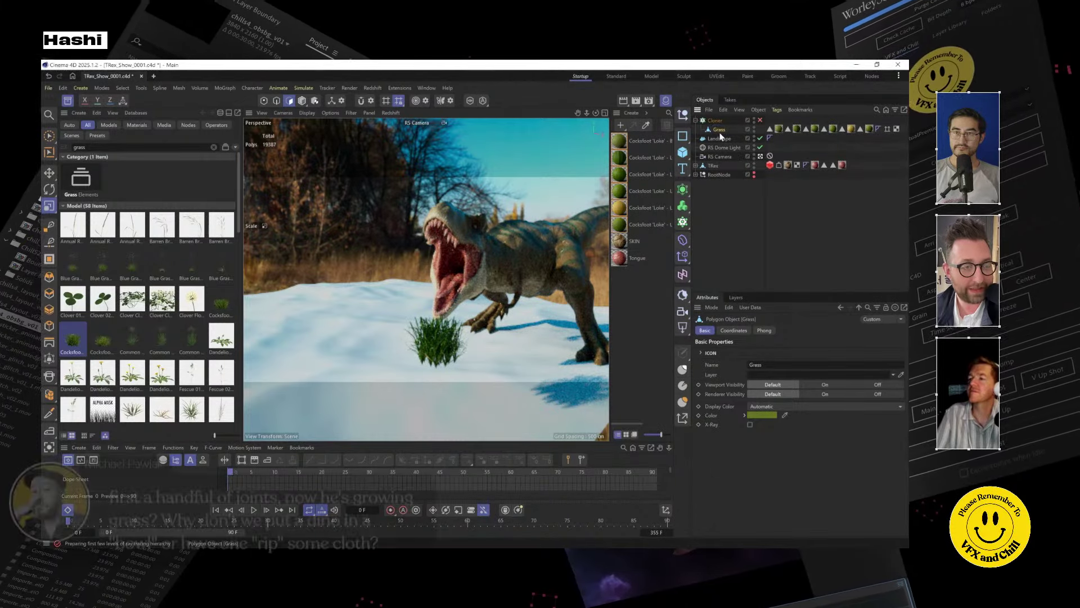
key("Return")
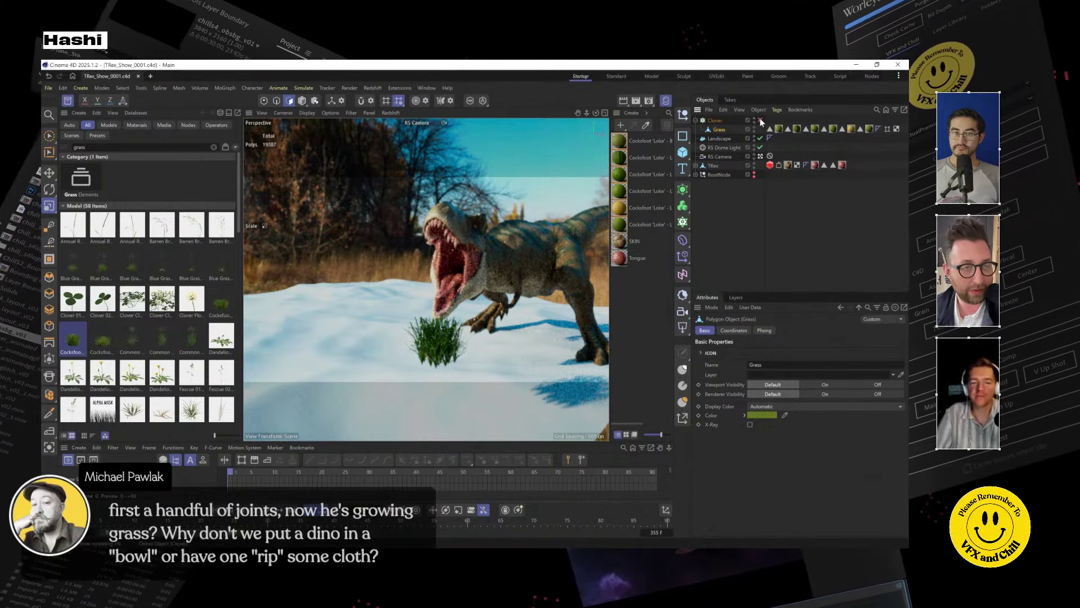
Enable the Cloner and distribute the grass clones over the Landscape in Object mode.
left_click(760, 121)
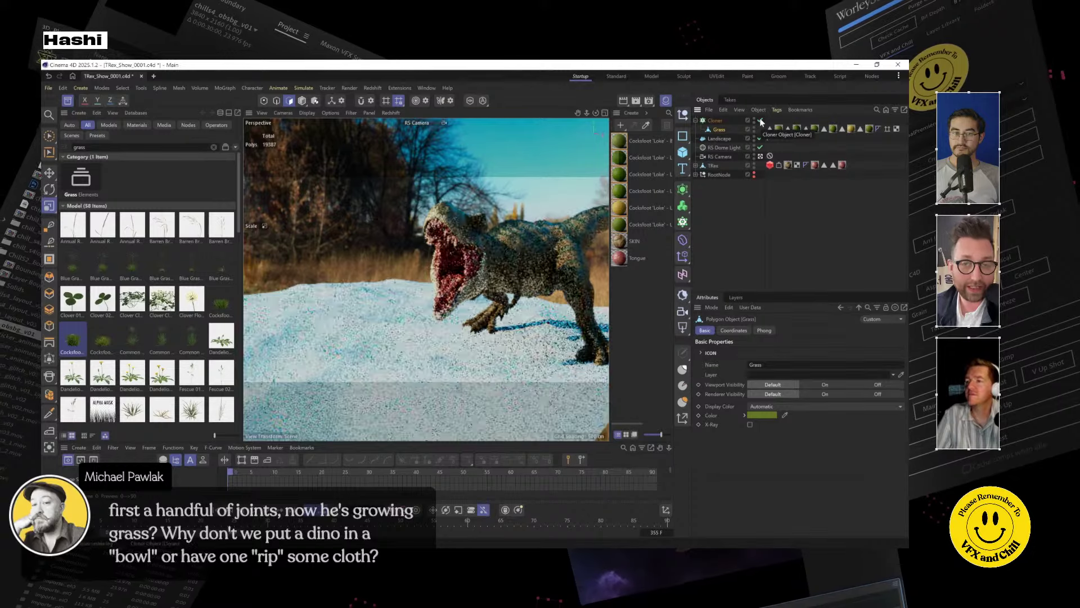
left_click(716, 121)
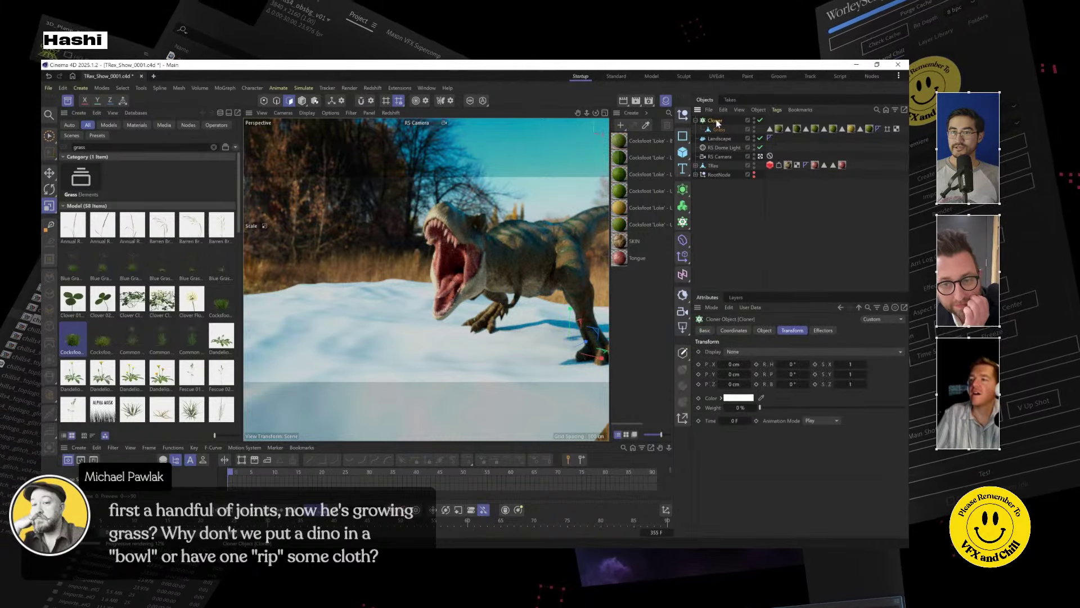
left_click(720, 130)
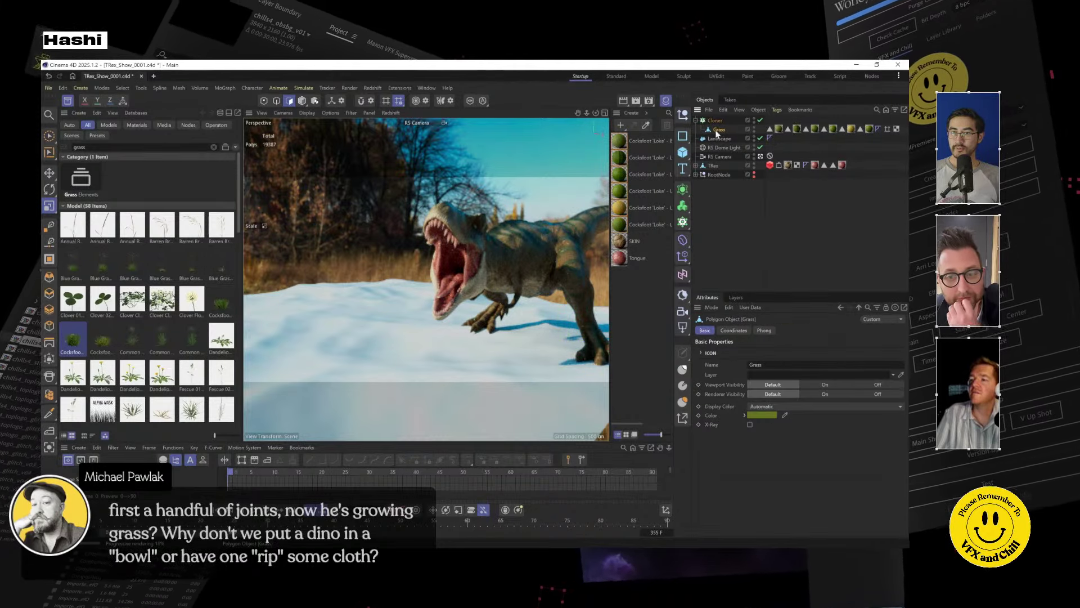
left_click(713, 121)
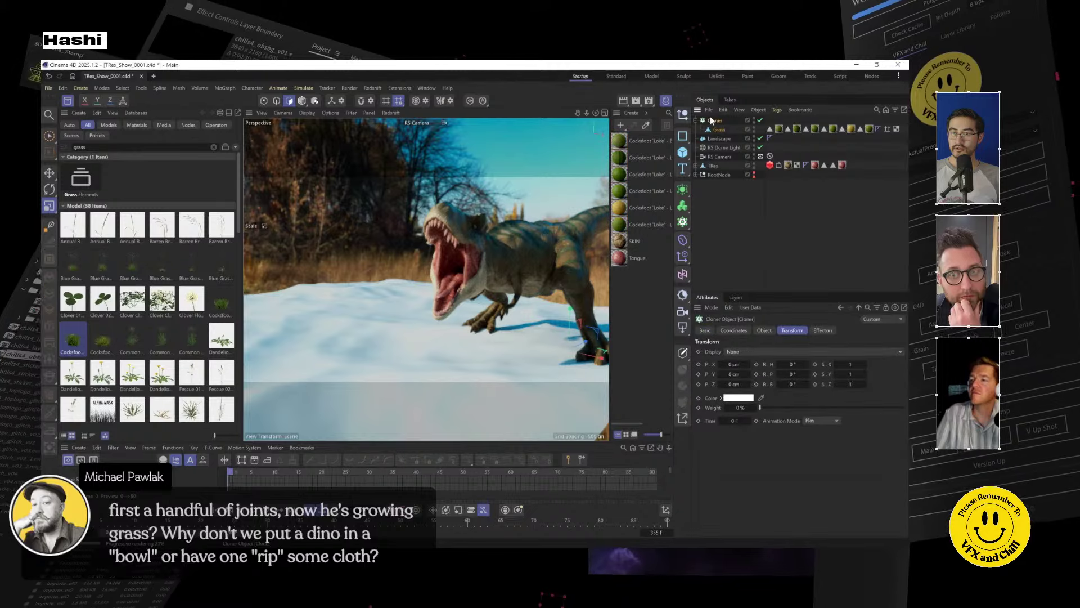
left_click(765, 331)
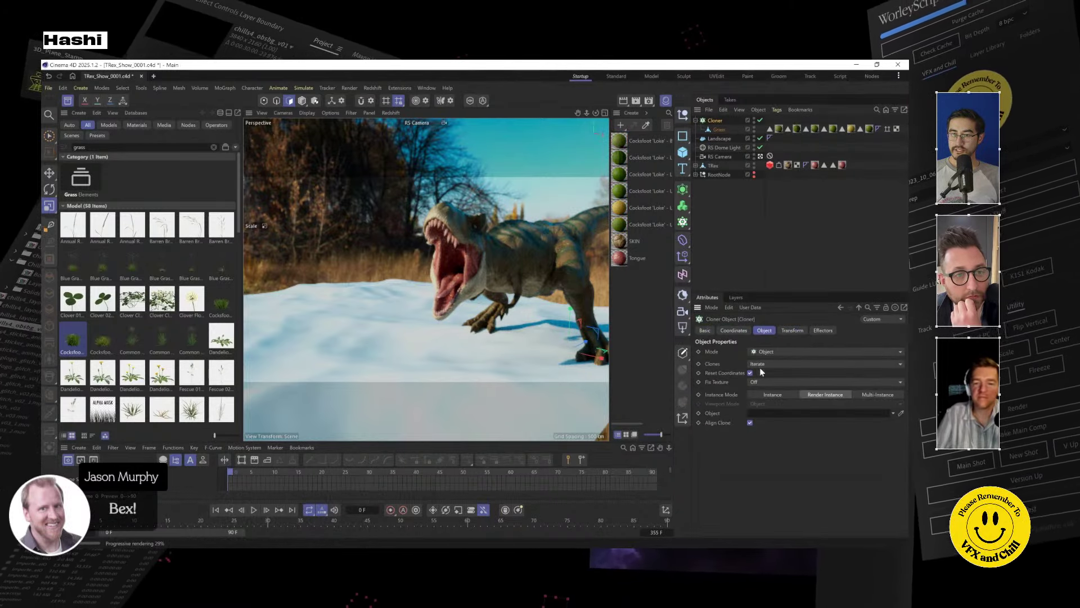
left_click(774, 351)
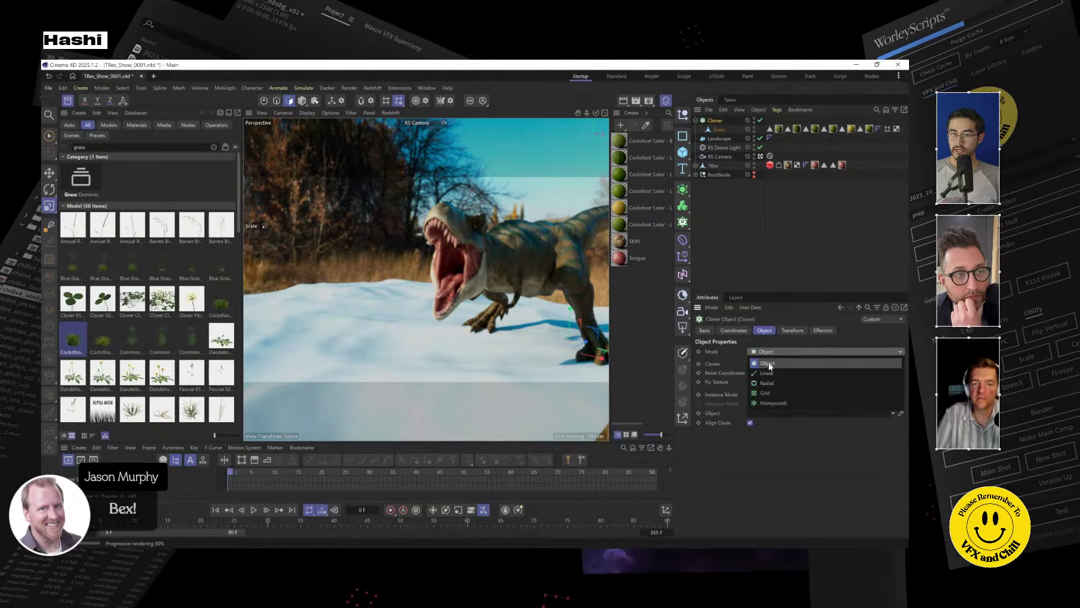
left_click(768, 362)
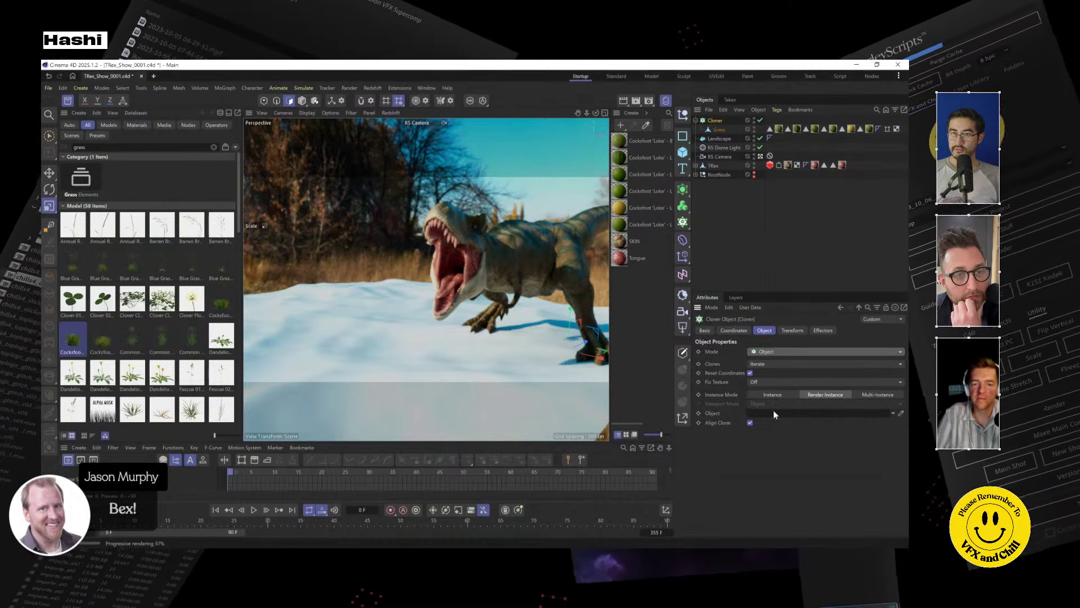
left_click_drag(719, 139, 790, 414)
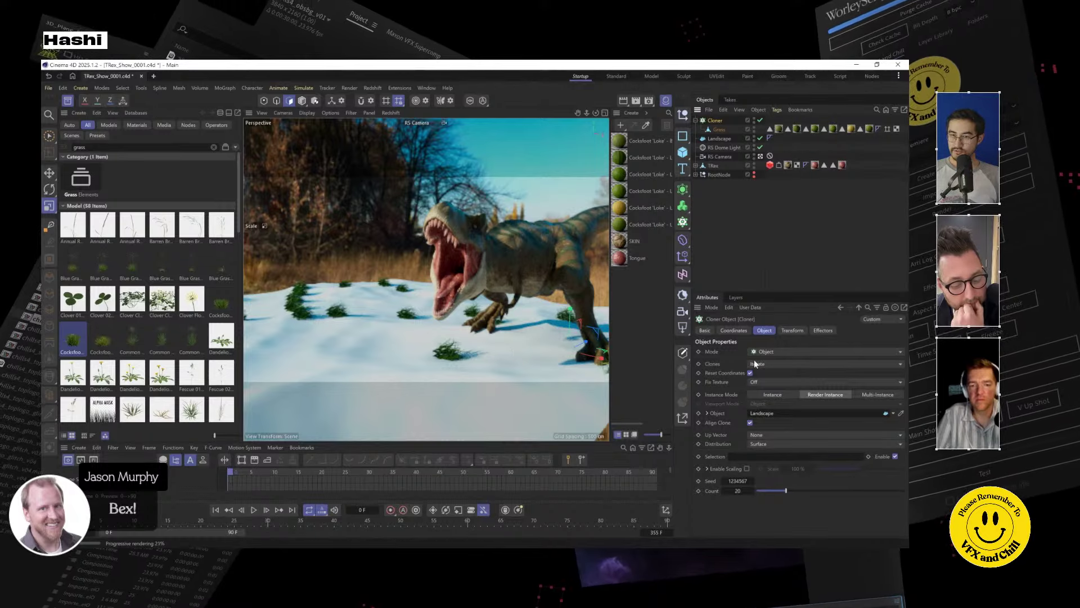
Set the Cloner's transform pitch rotation to -90° so the grass clones stand upright.
left_click(791, 331)
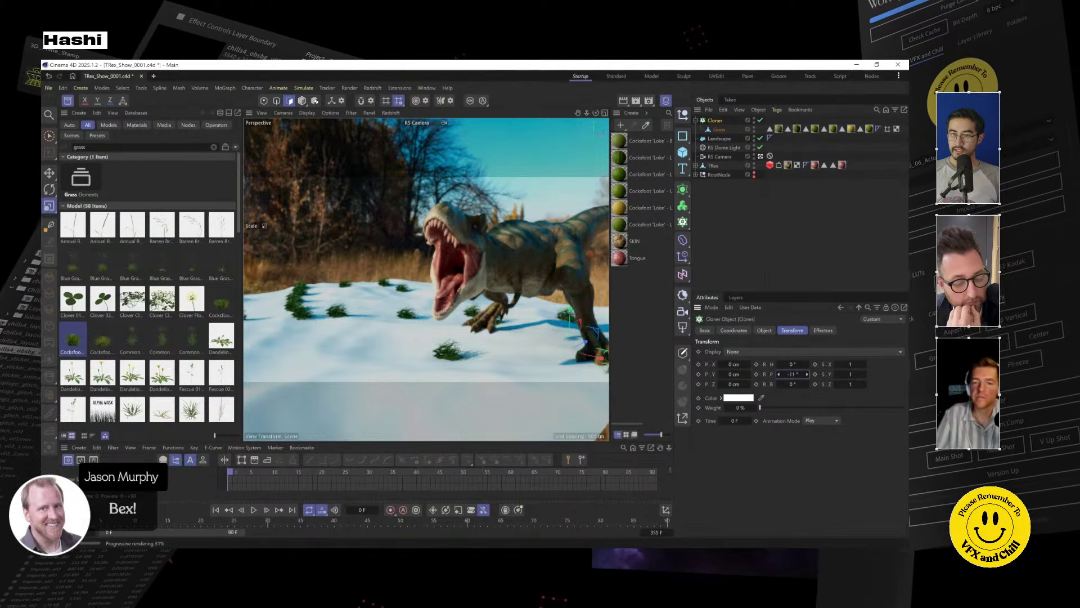
left_click_drag(808, 374, 779, 374)
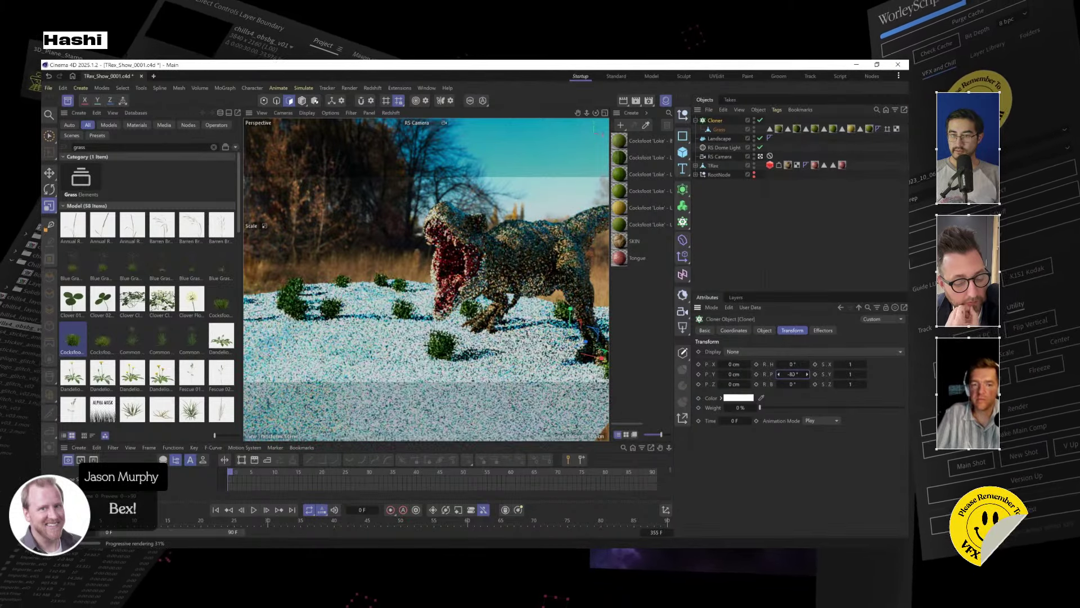
double_click(789, 374)
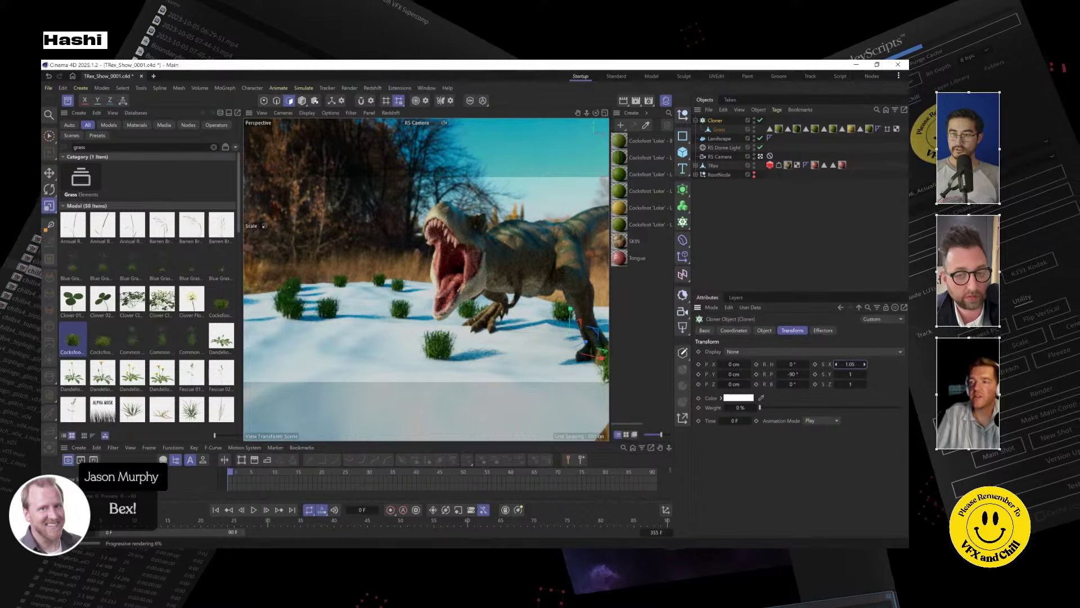
Set the Cloner's transform scale to 2 on X, Y and Z.
mouse_move(848, 364)
left_mouse_down()
mouse_move(878, 374)
mouse_move(834, 374)
mouse_move(847, 365)
left_mouse_up()
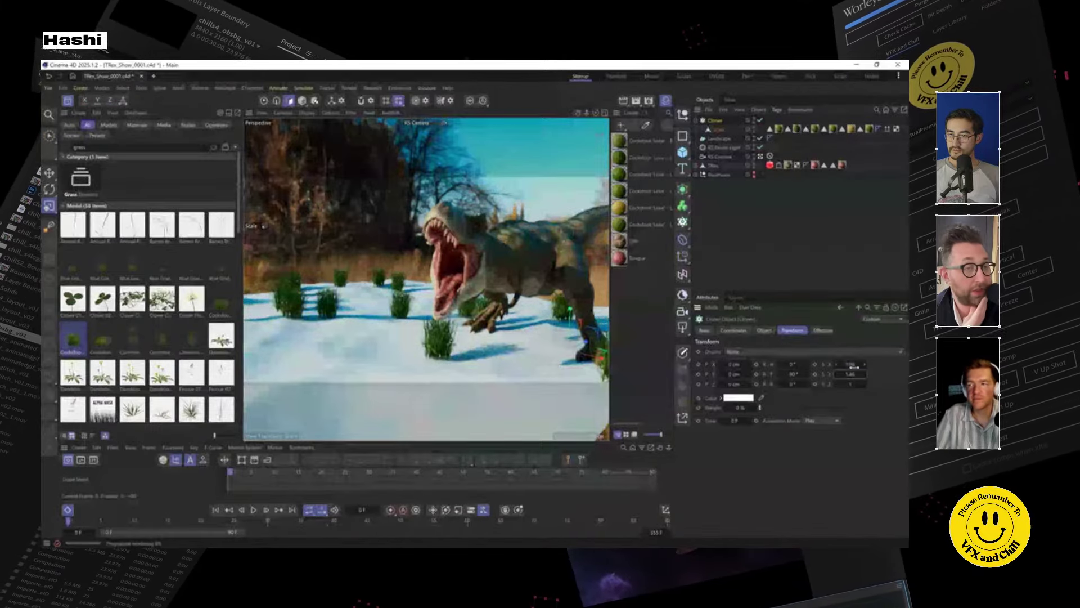
double_click(850, 365)
type("2")
key("Tab")
type("2")
key("Tab")
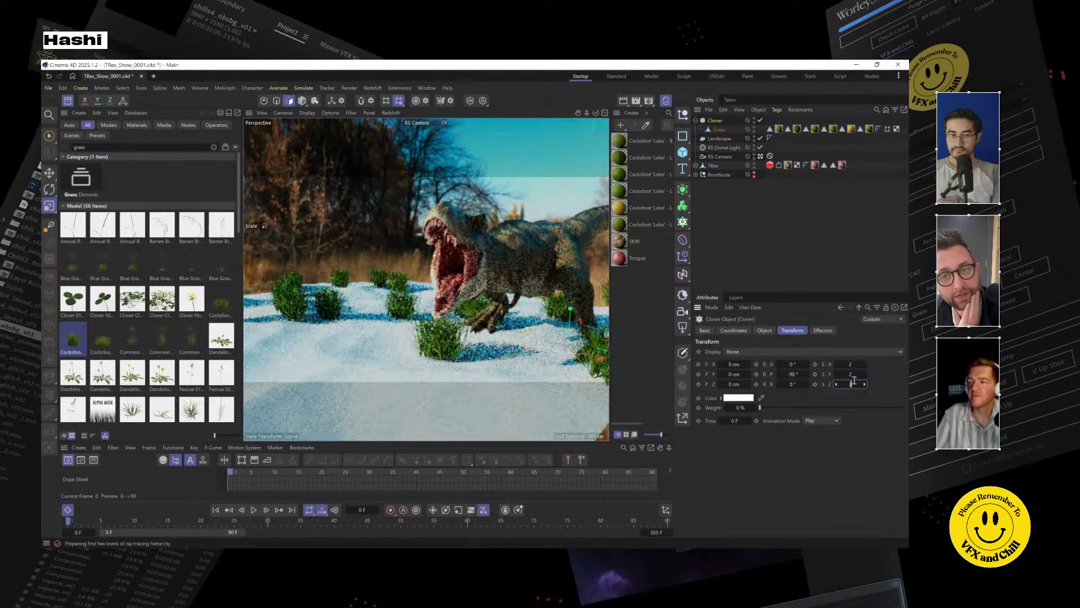
type("2")
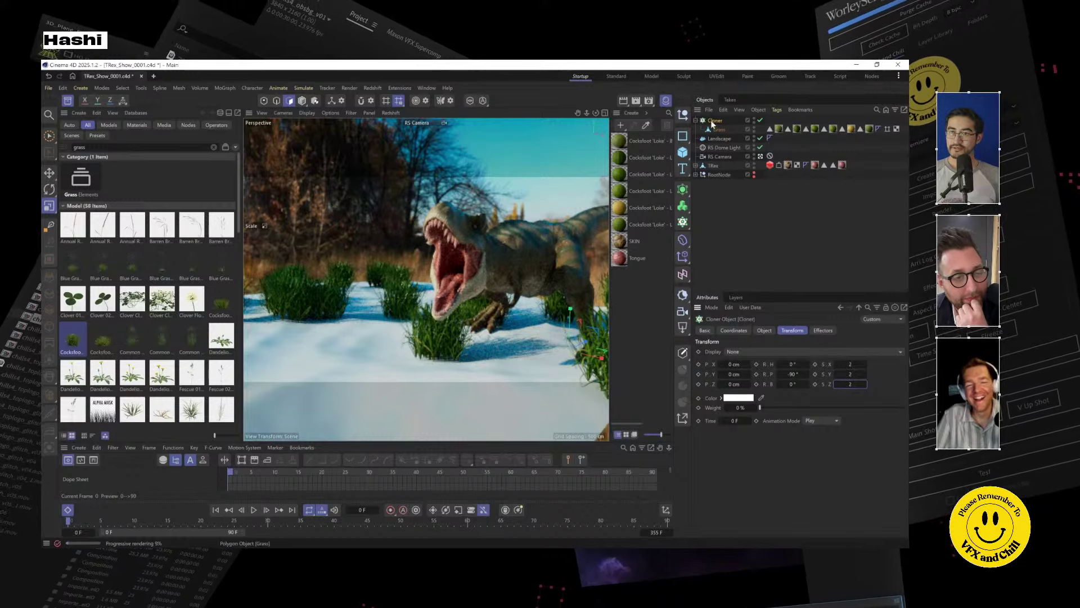
Increase the Landscape's height to 186 cm.
left_click(731, 139)
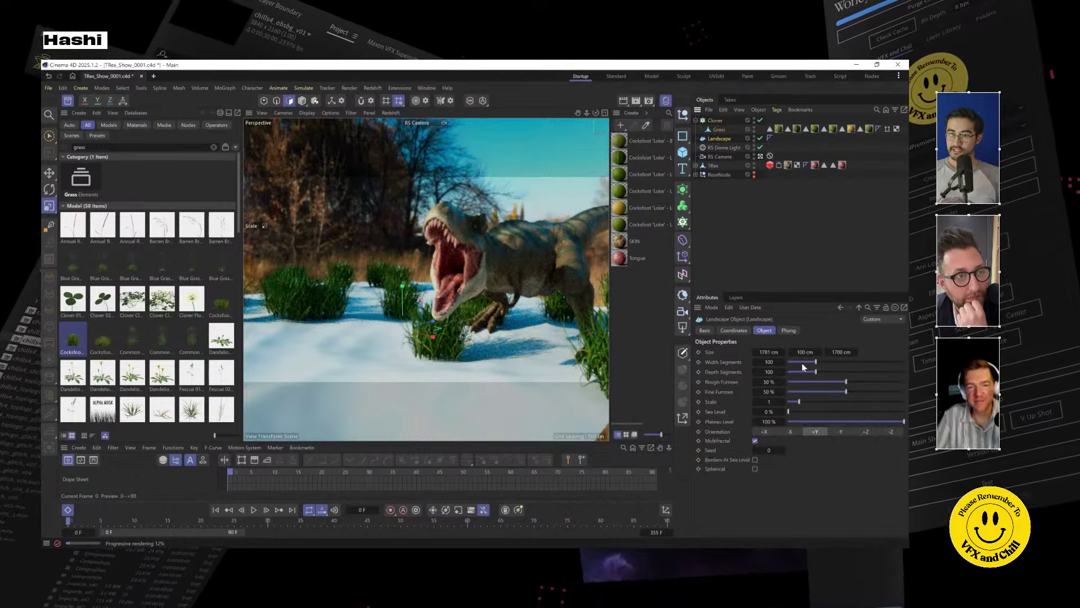
left_click_drag(805, 351, 822, 352)
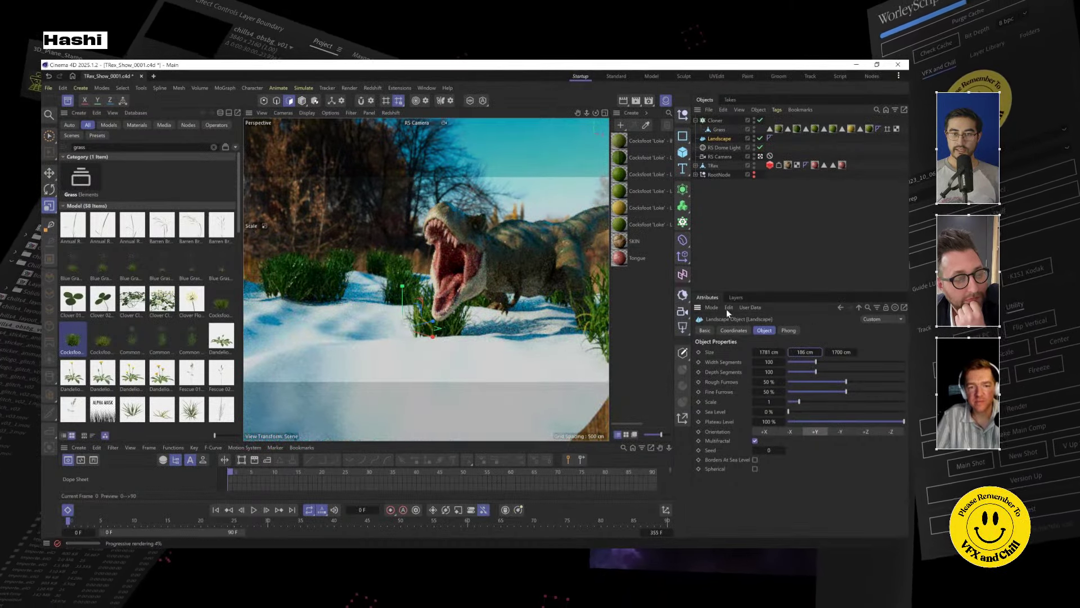
Switch the Cloner's instance mode to Multi-Instance.
left_click(715, 121)
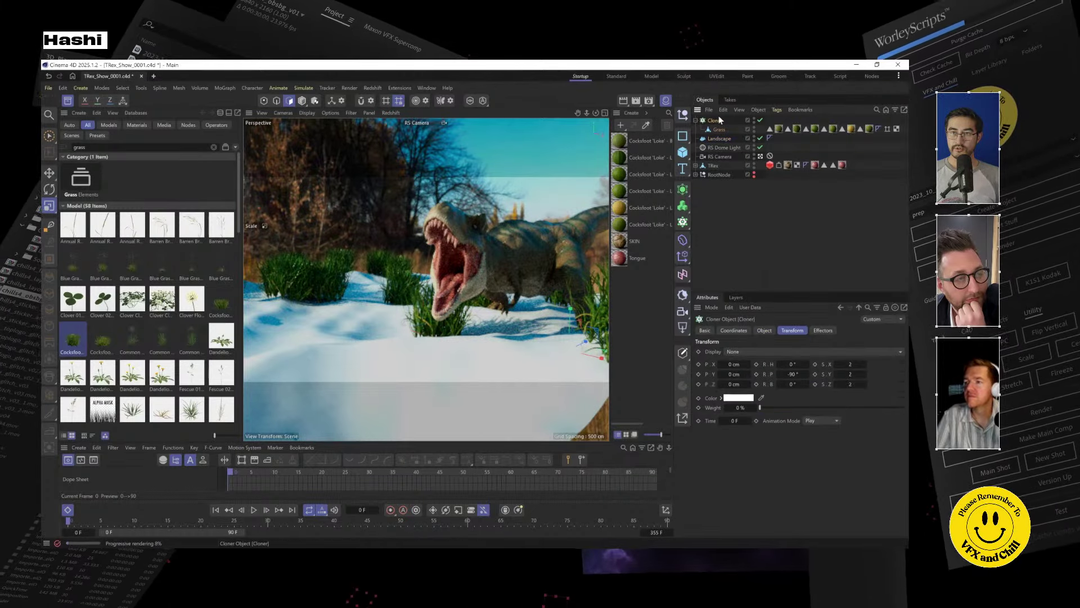
left_click(771, 330)
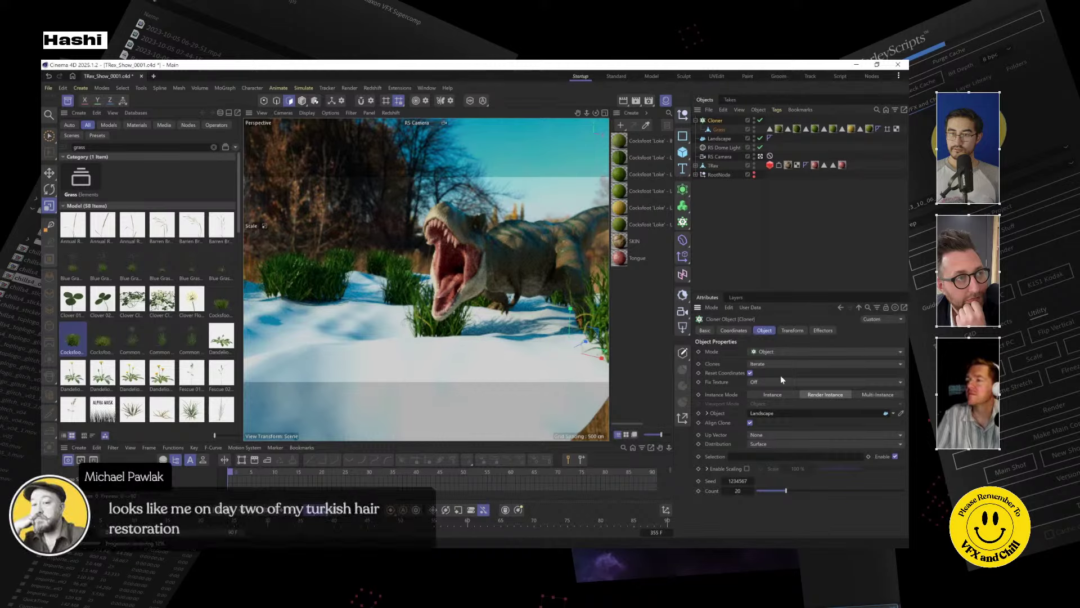
left_click(781, 395)
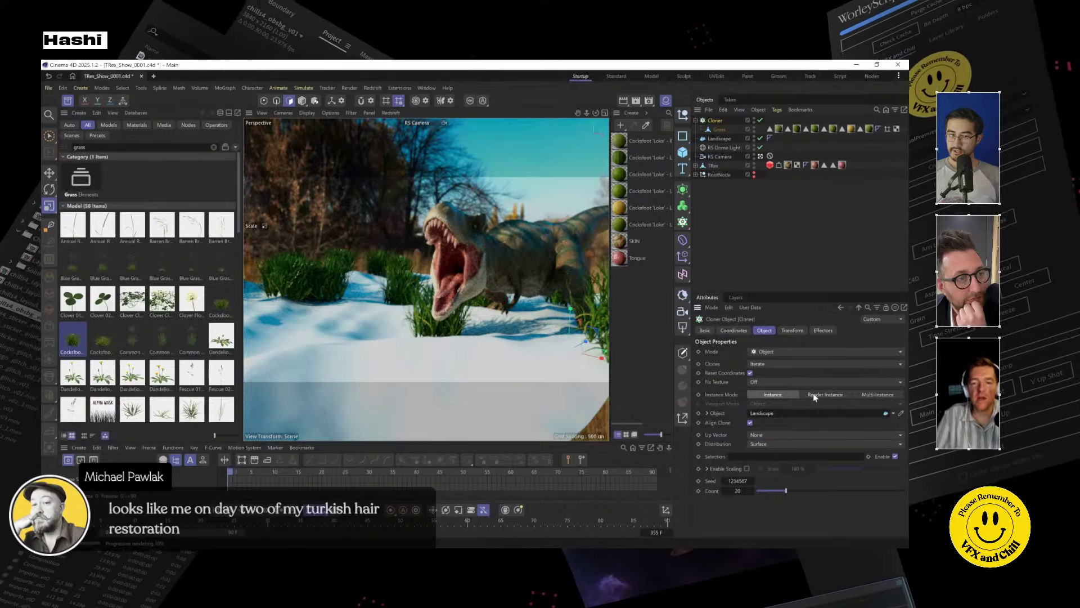
left_click(814, 394)
left_click(753, 396)
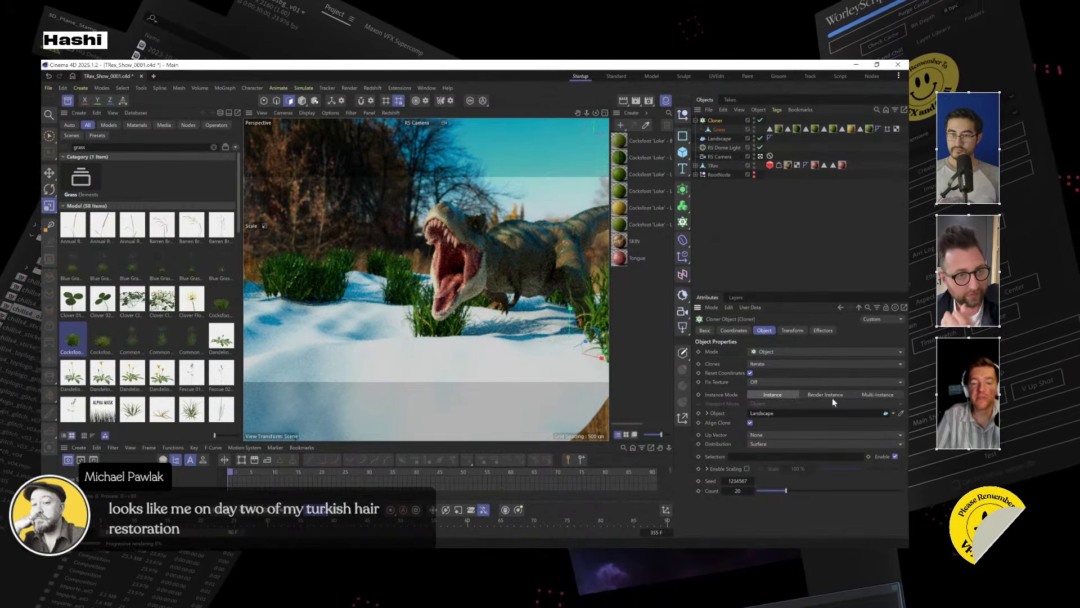
left_click(880, 395)
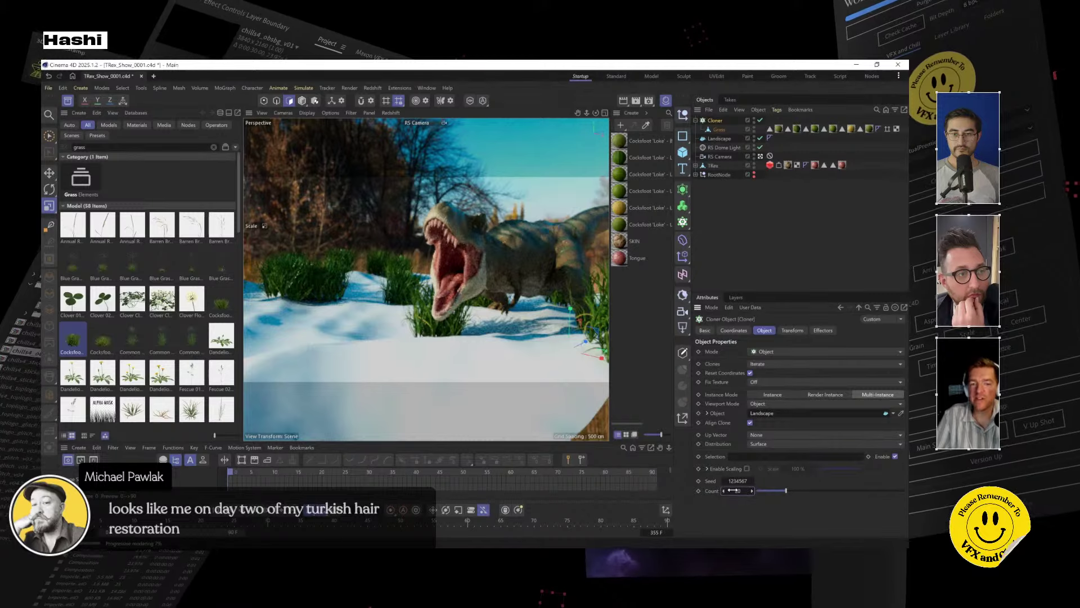
Try different clone counts on the Cloner and return the count to 20.
left_click_drag(732, 491, 737, 491)
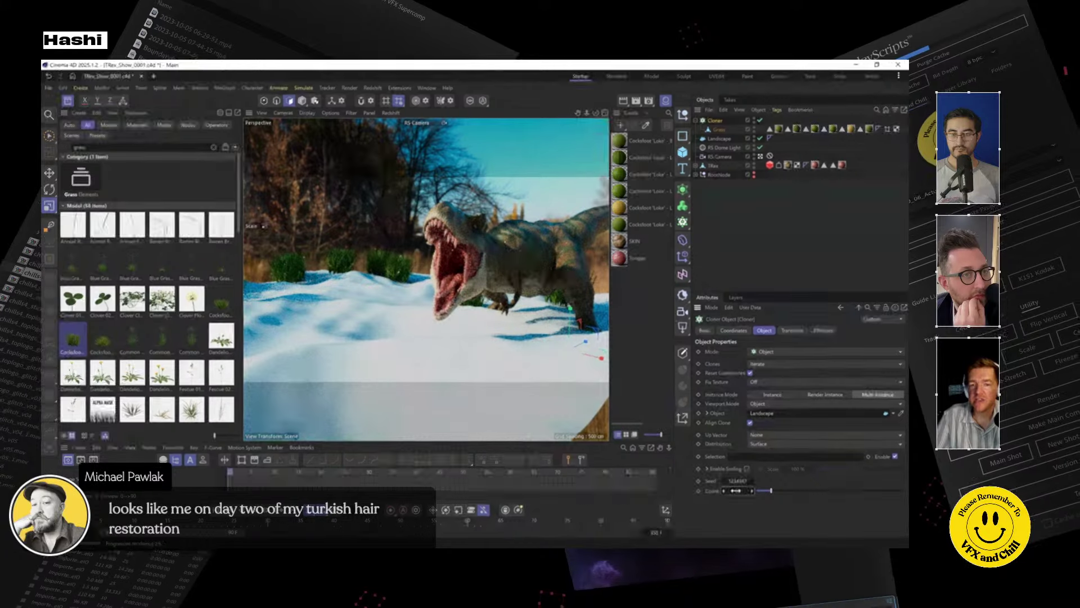
left_click_drag(735, 491, 774, 513)
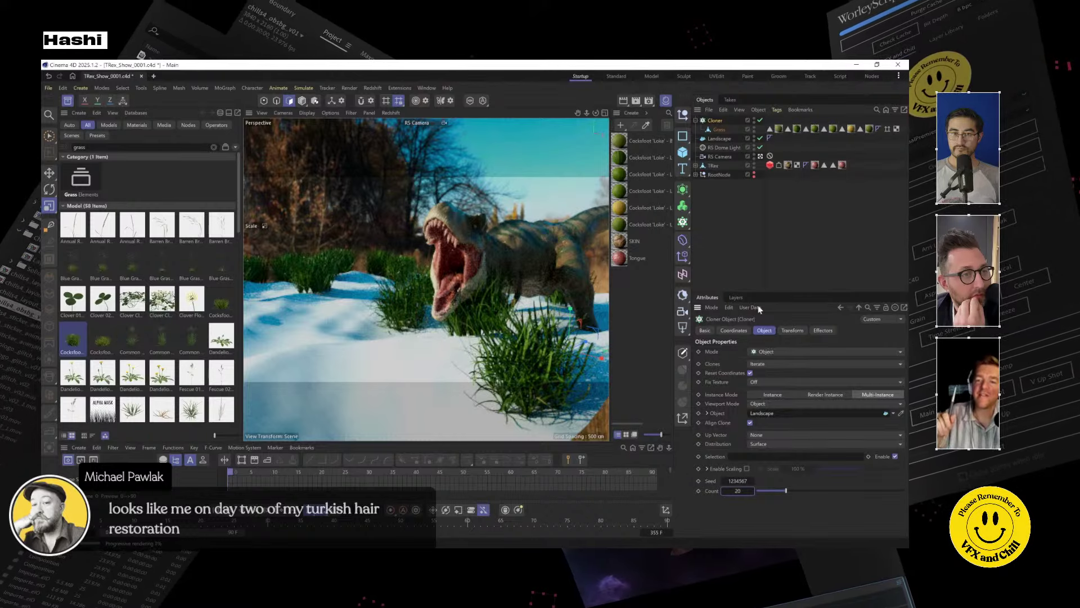
right_click(715, 121)
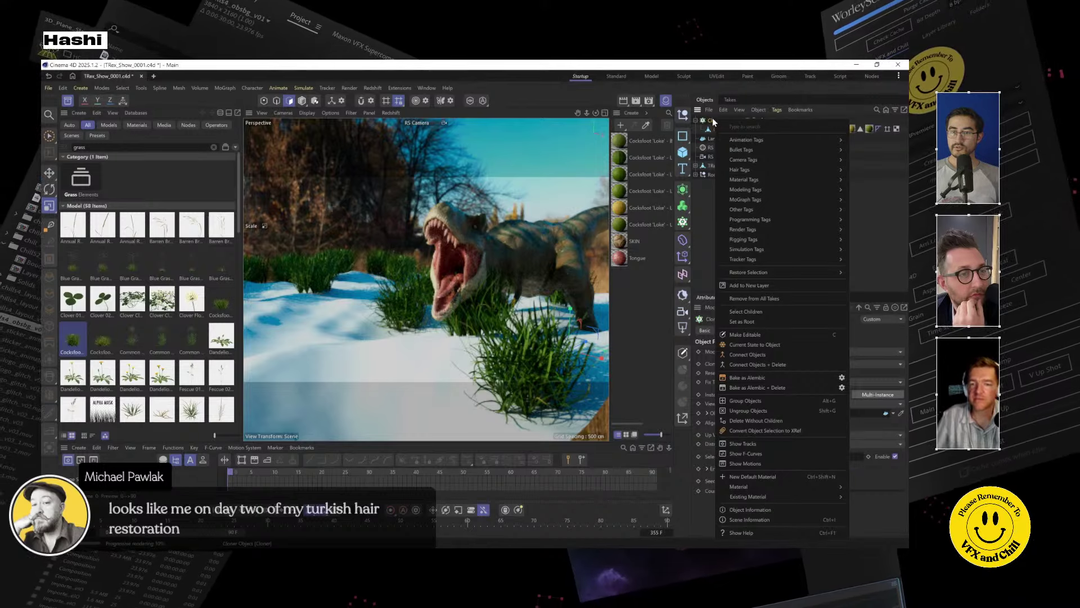
left_click(711, 123)
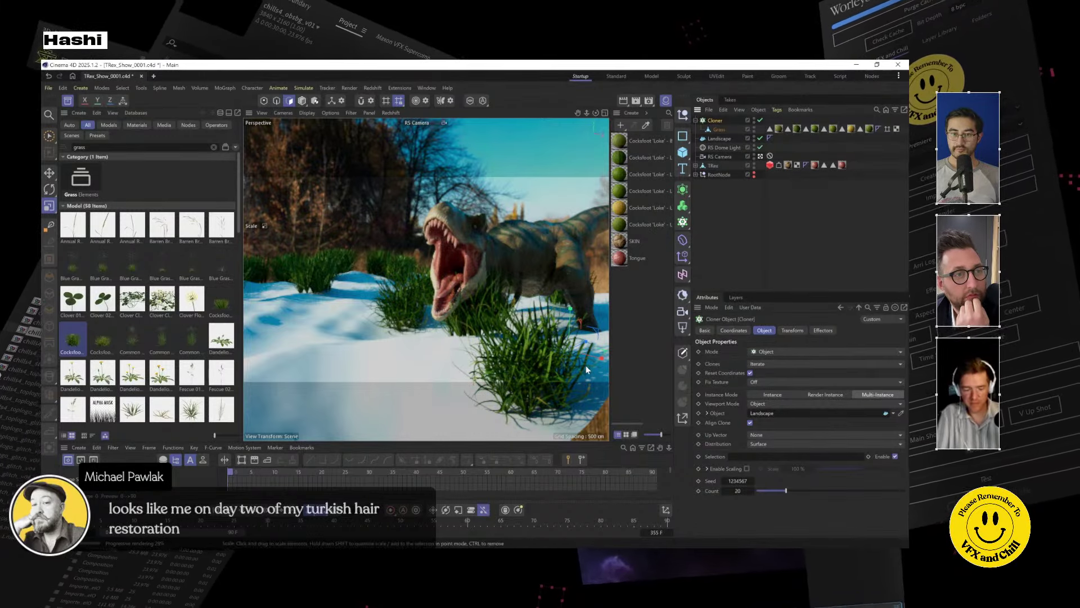
Reposition the Landscape beneath the T-Rex with the Move tool and increase its height to 244 cm.
key("e")
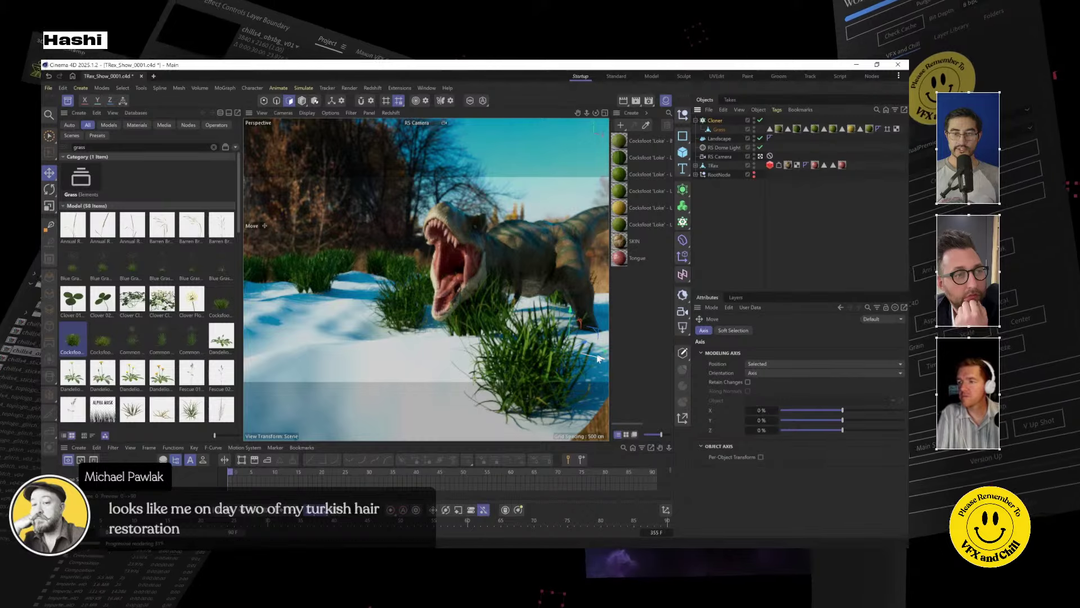
left_click(719, 139)
left_click_drag(431, 336, 469, 357)
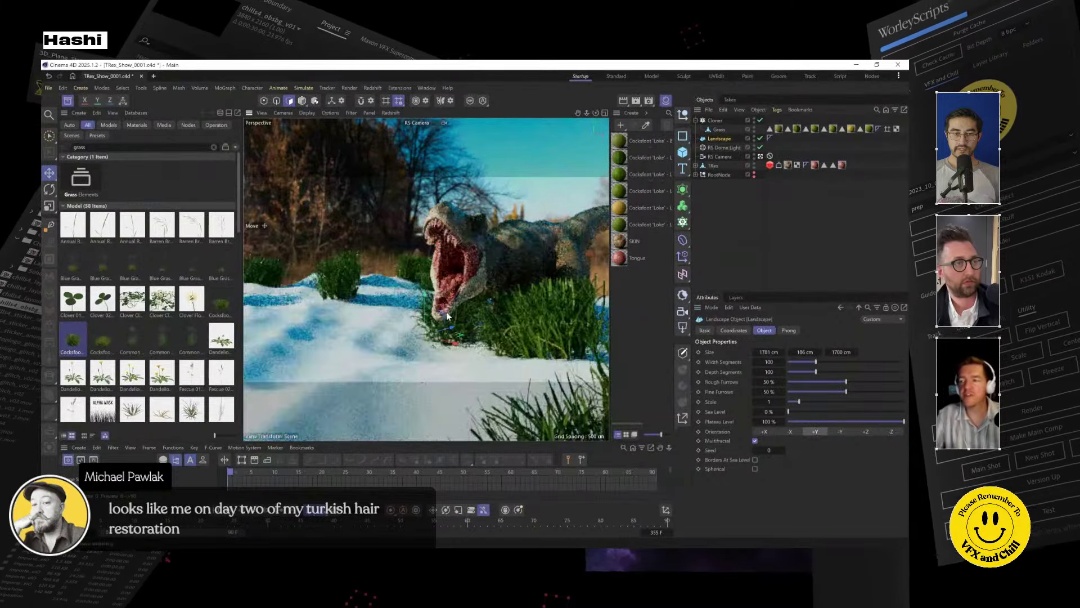
left_click_drag(426, 293, 445, 314)
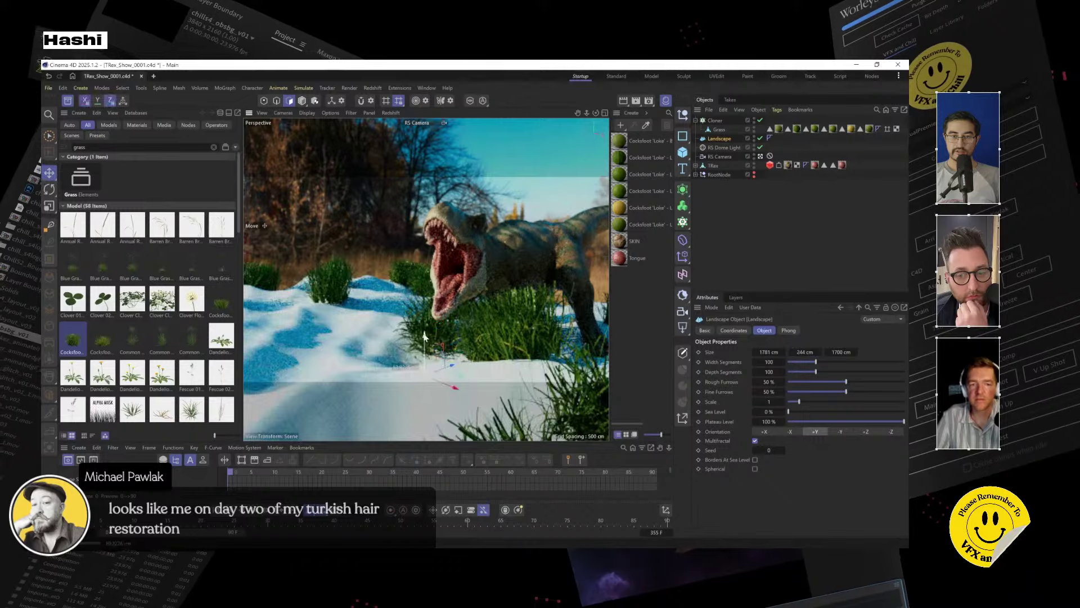
Raise the Landscape slightly, search the asset library for dirt, and apply the Forest Floor 001 material to the Landscape.
left_click_drag(425, 337, 425, 316)
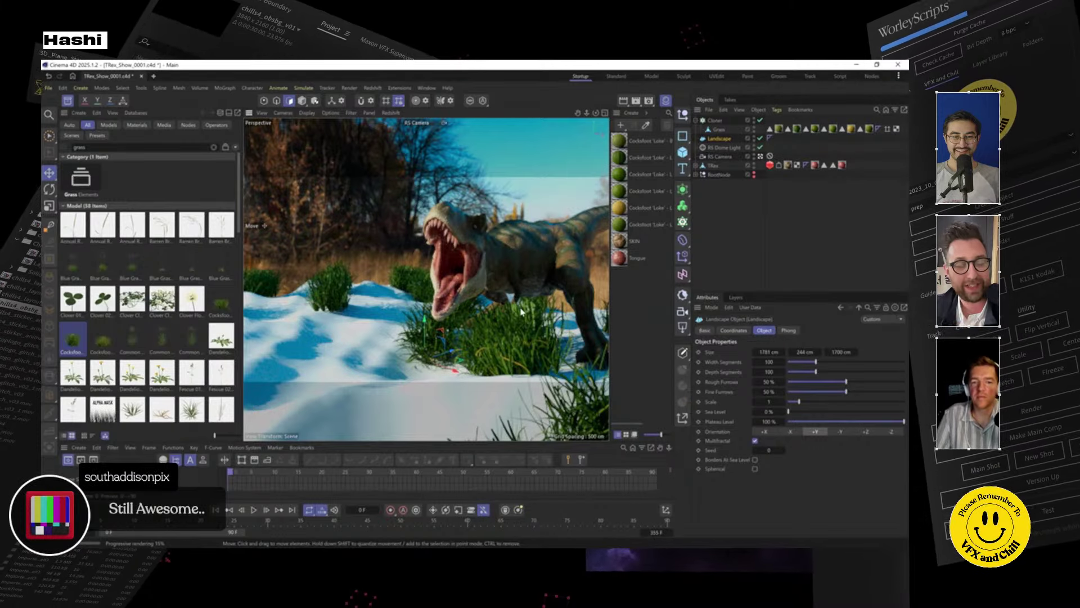
left_click(100, 148)
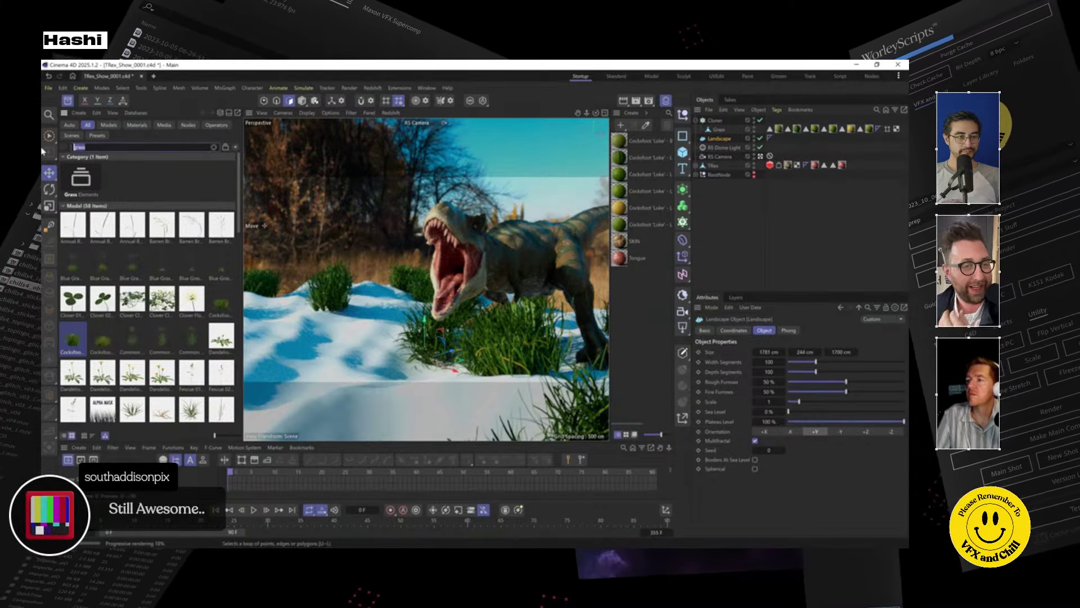
type("dir")
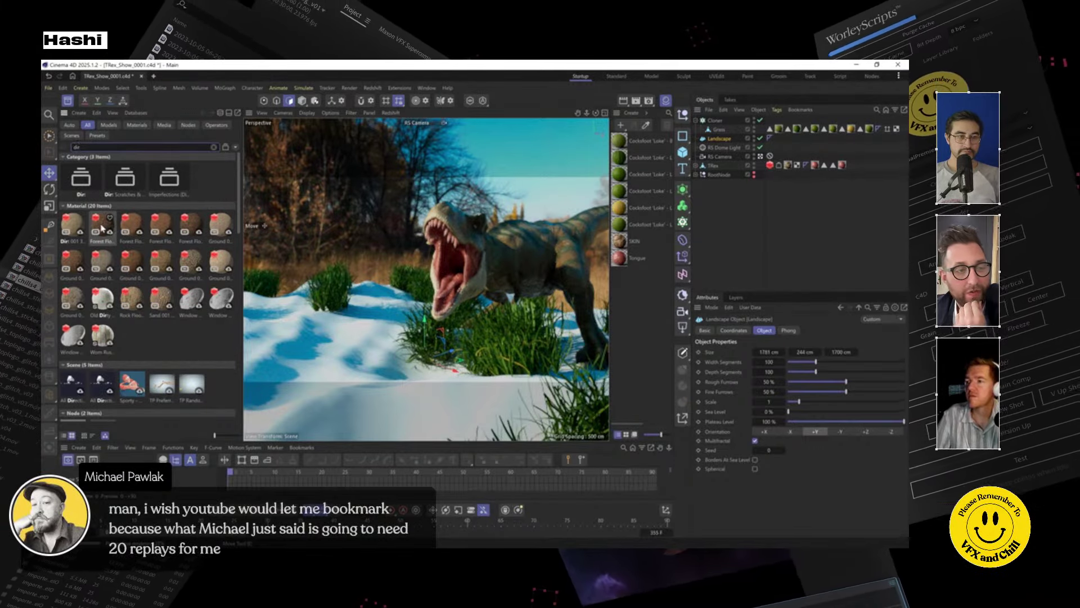
left_click_drag(104, 230, 302, 357)
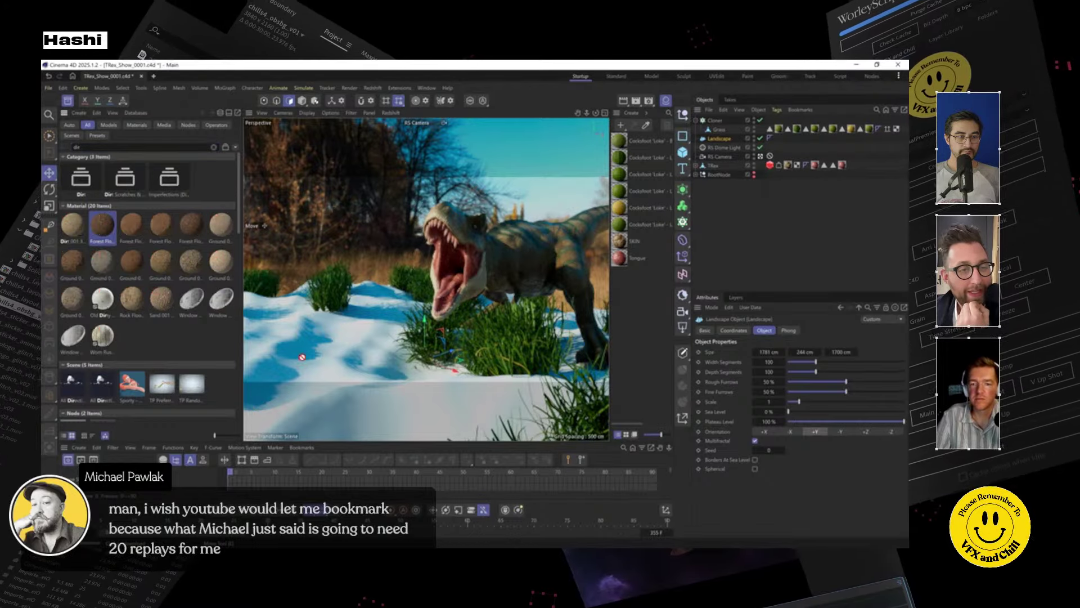
left_click_drag(366, 377, 365, 378)
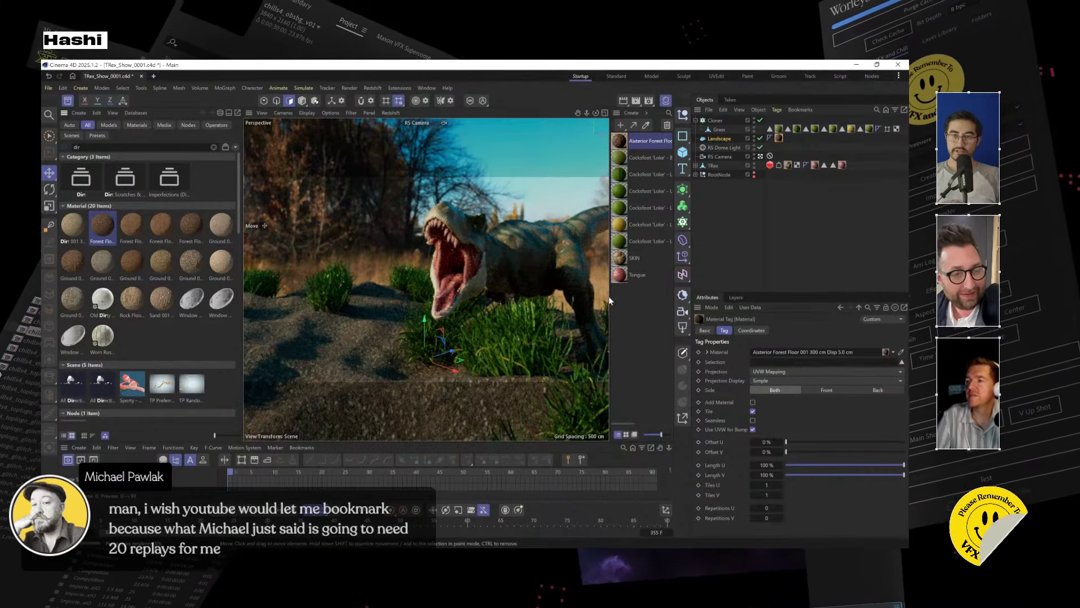
Swap the grass Cloner to a Matrix object and rename it Grass Matrix.
left_click(715, 120)
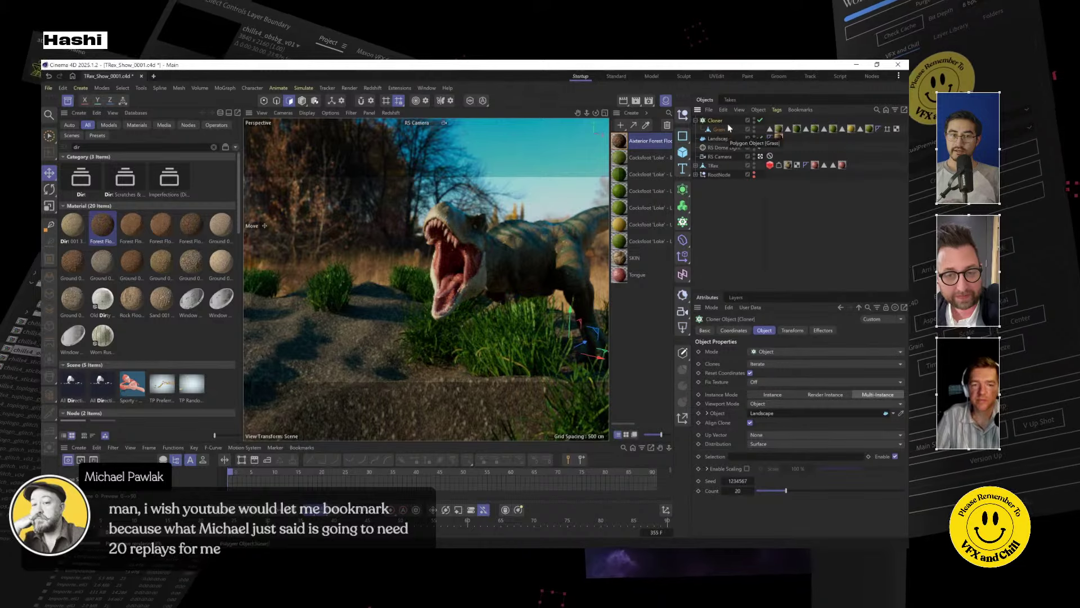
left_click(719, 130)
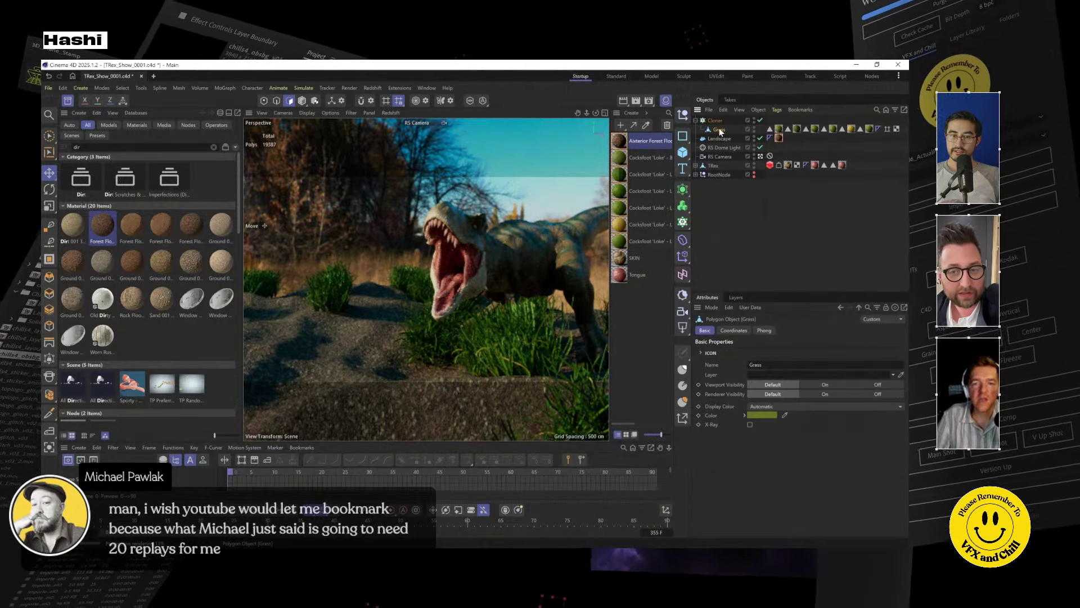
left_click(710, 121)
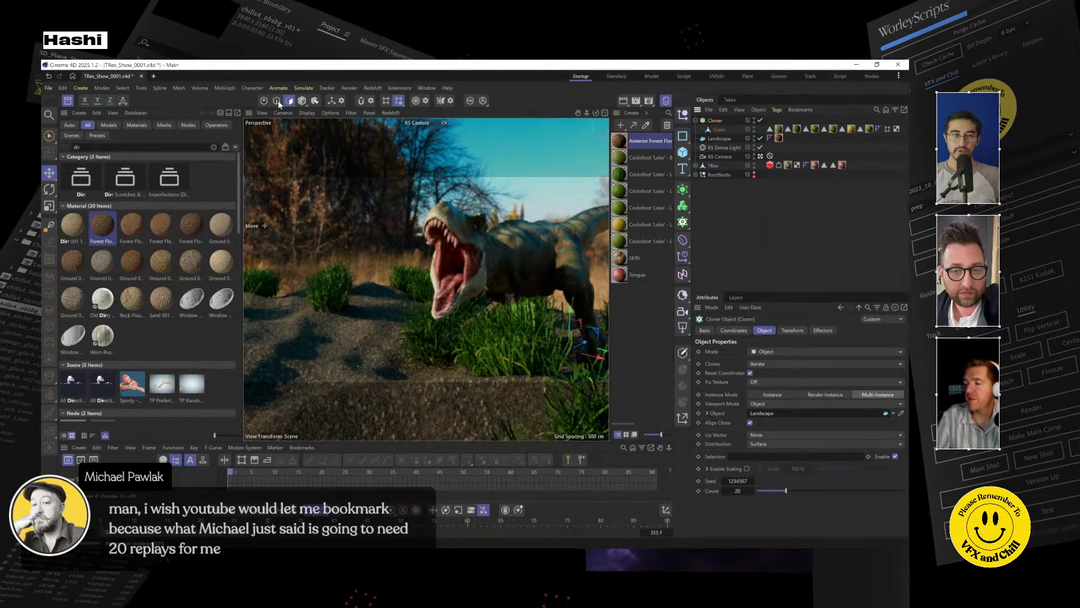
left_click(224, 89)
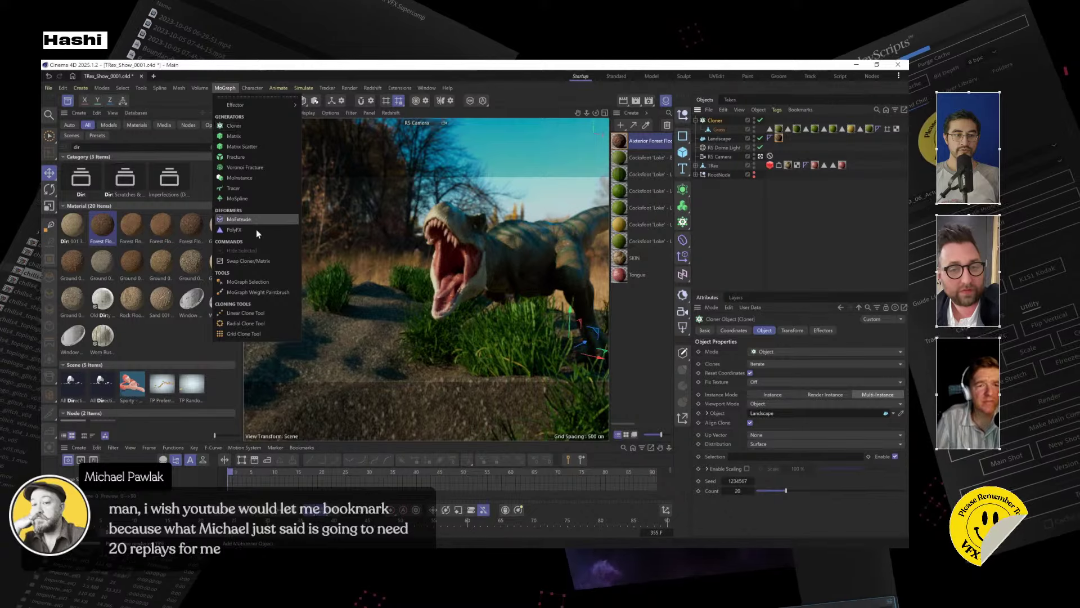
left_click(262, 261)
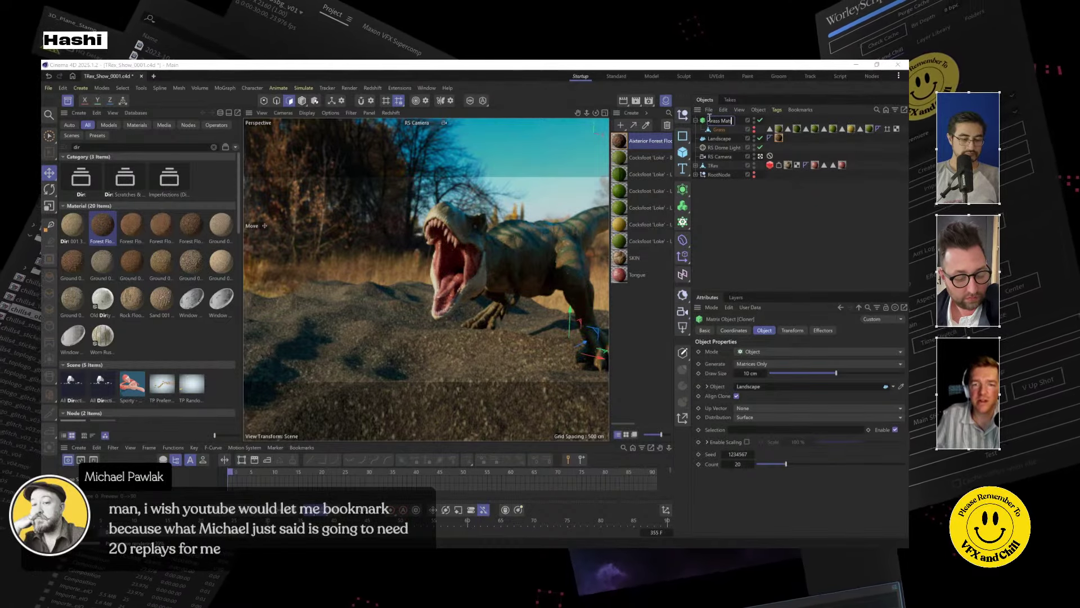
key("Return")
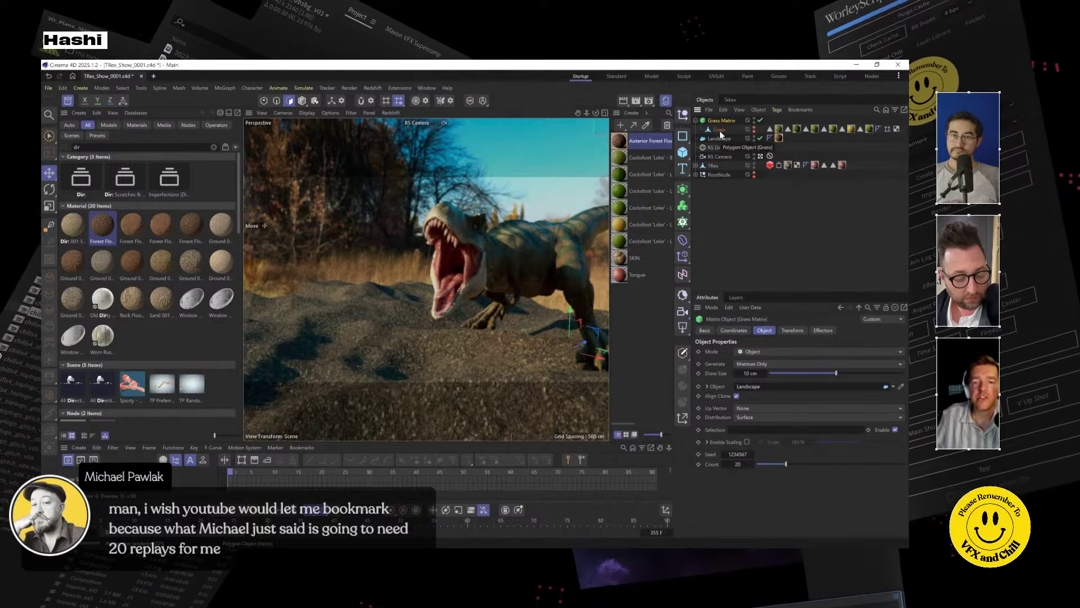
Take the Grass object out of the Grass Matrix hierarchy and restore its visibility.
left_click_drag(728, 281, 724, 194)
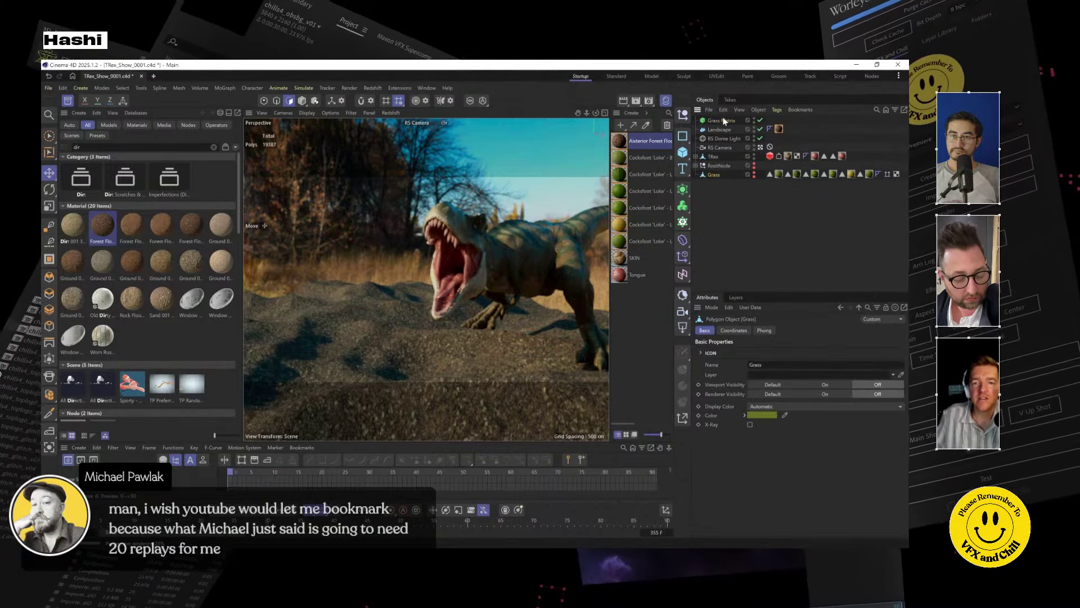
left_click(739, 175)
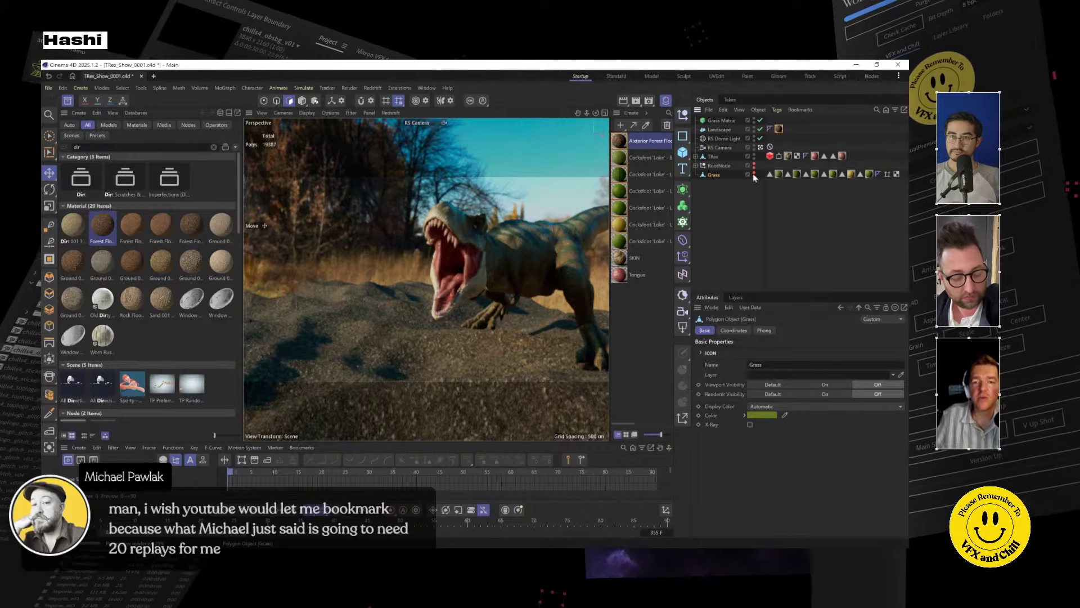
Add a Redshift Object tag to the Grass Matrix and set its particle mode to Custom Objects using the Grass object.
right_click(718, 122)
mouse_move(765, 235)
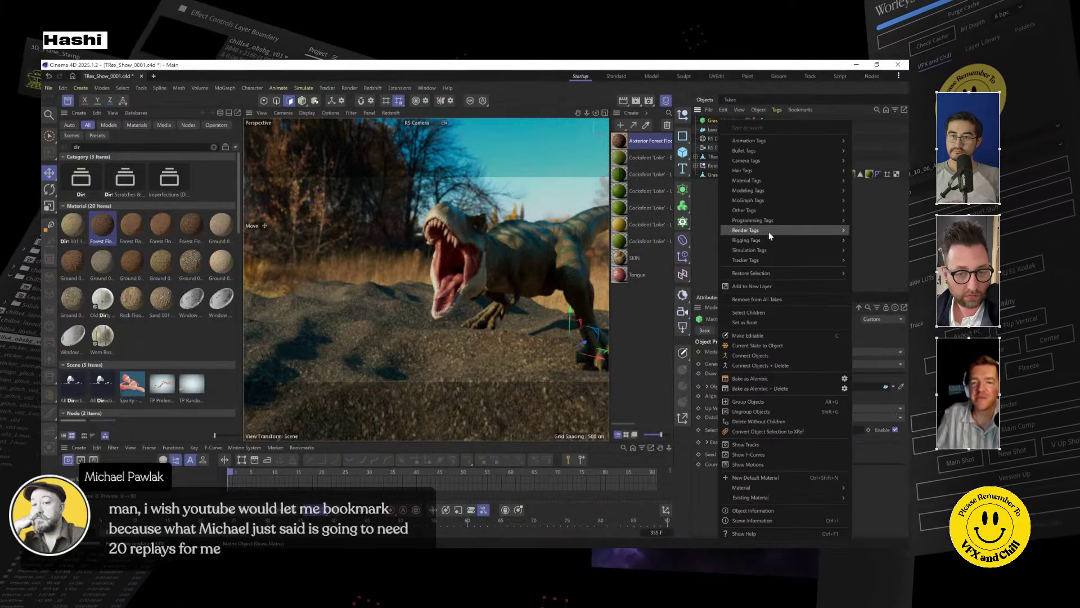
left_click(873, 265)
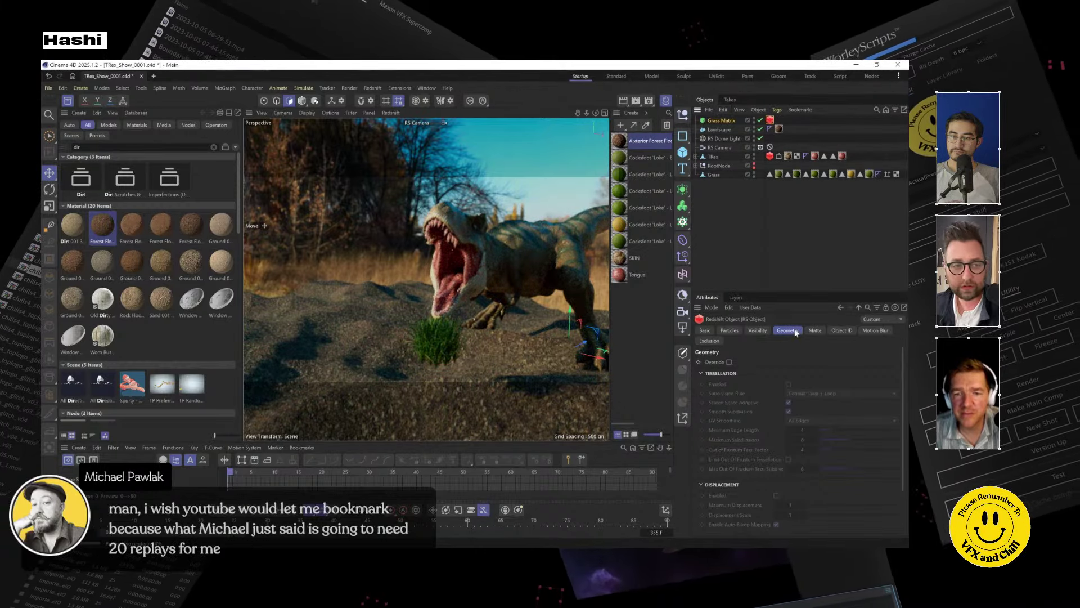
left_click(739, 330)
left_click(771, 362)
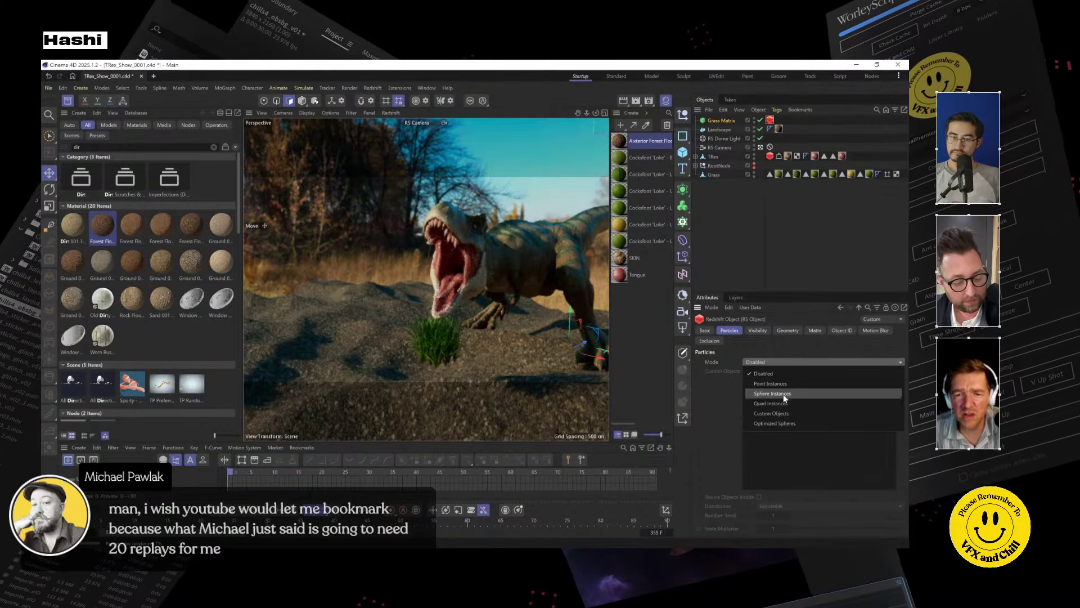
left_click(784, 414)
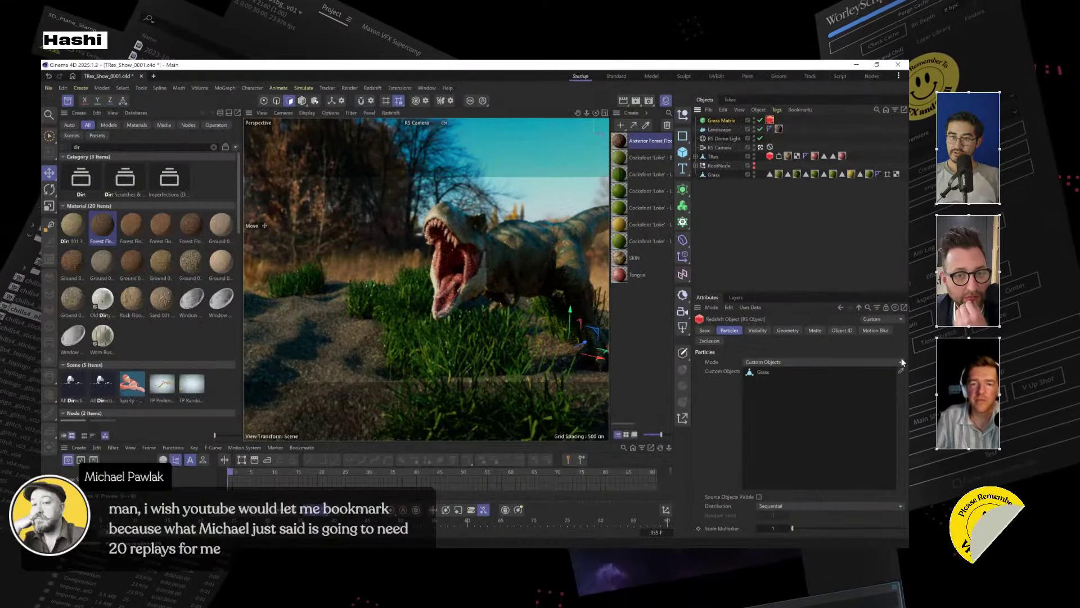
Scale the source Grass object down in Model mode so all the scattered clumps become smaller.
left_click(719, 122)
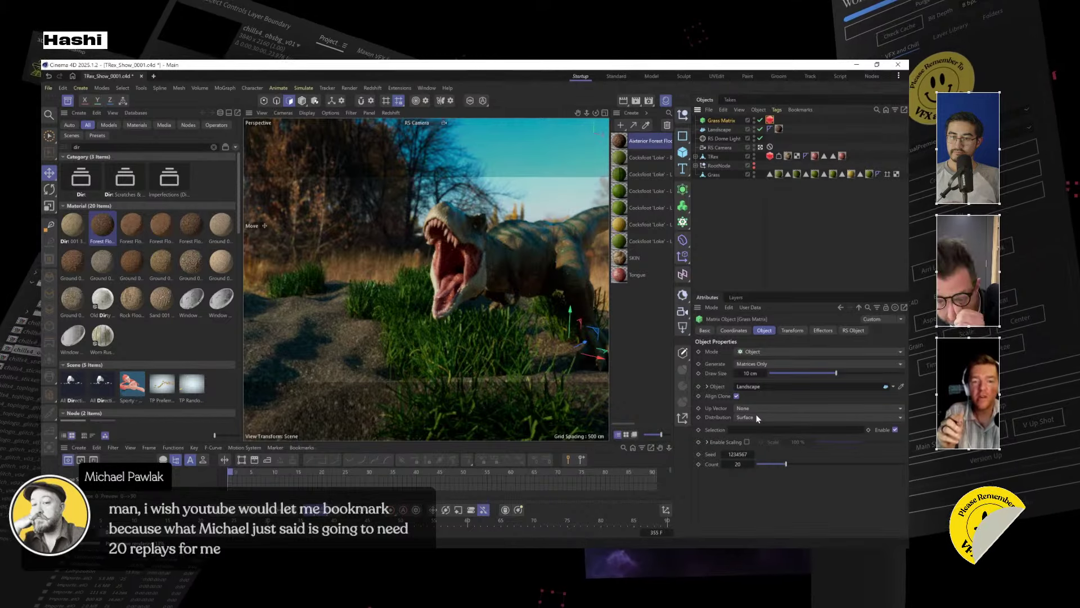
left_click(714, 175)
left_click(49, 206)
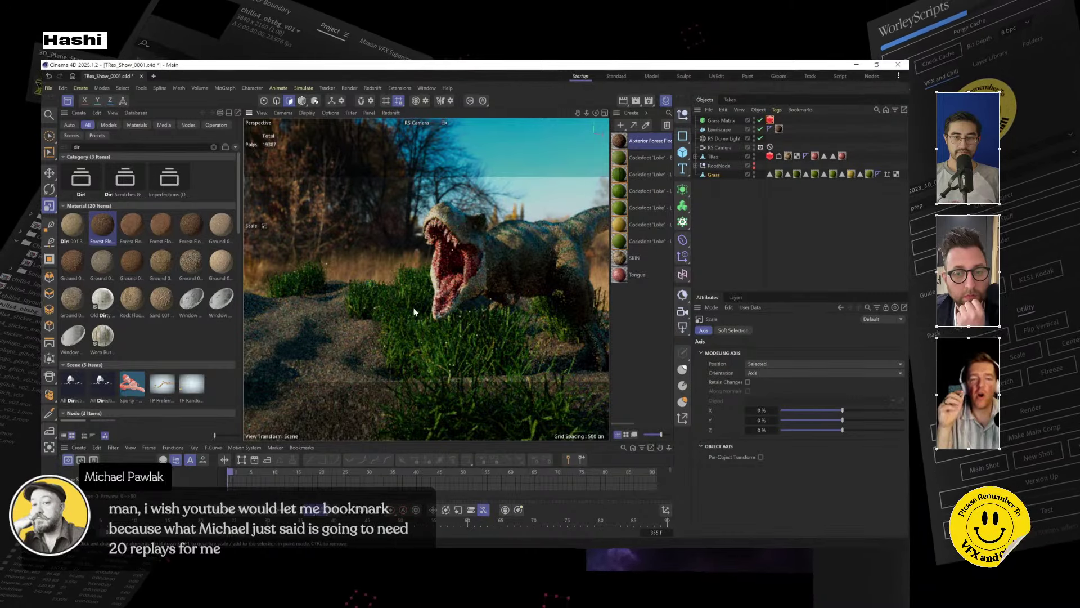
left_click(712, 174)
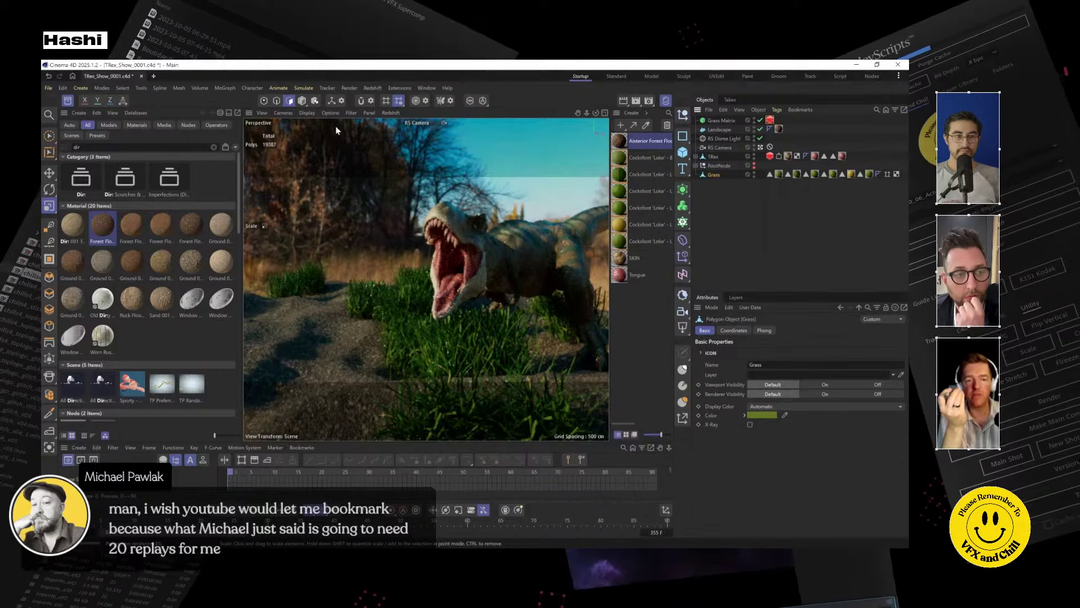
left_click(302, 100)
left_click_drag(555, 338, 514, 365)
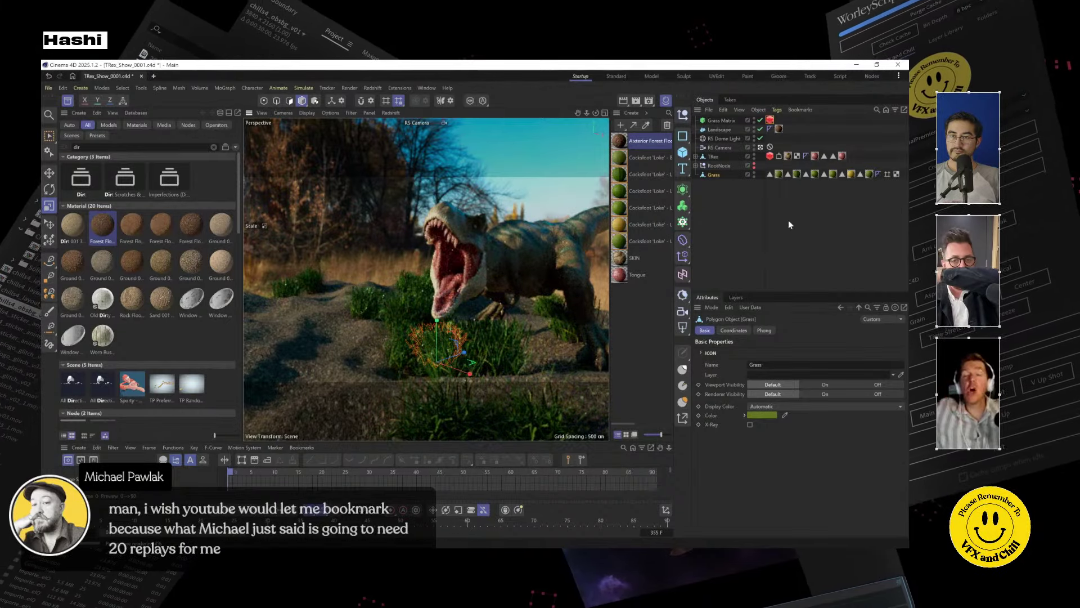
Increase the Grass Matrix count to 212, and reduce it to 151 for slightly thinner grass coverage.
left_click(720, 120)
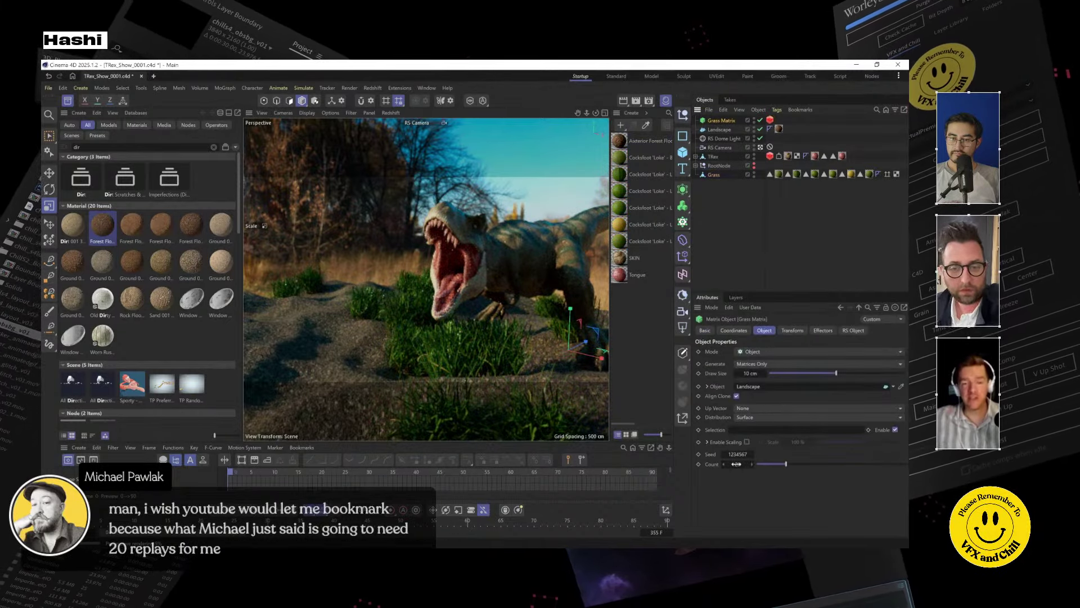
mouse_move(736, 464)
left_mouse_down()
mouse_move(755, 465)
mouse_move(745, 465)
left_mouse_up()
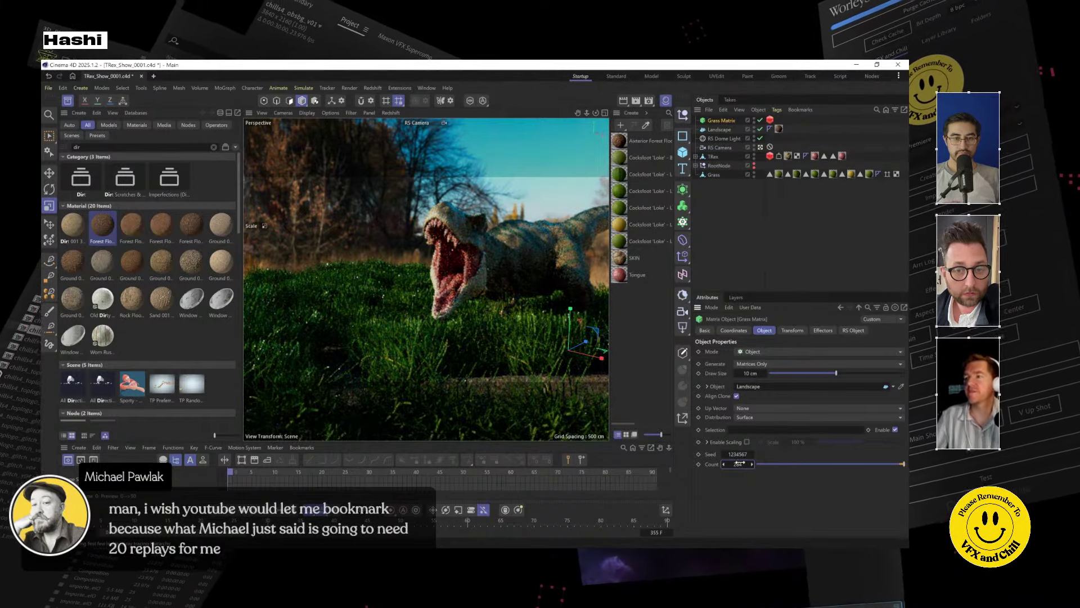
left_click_drag(738, 463, 742, 463)
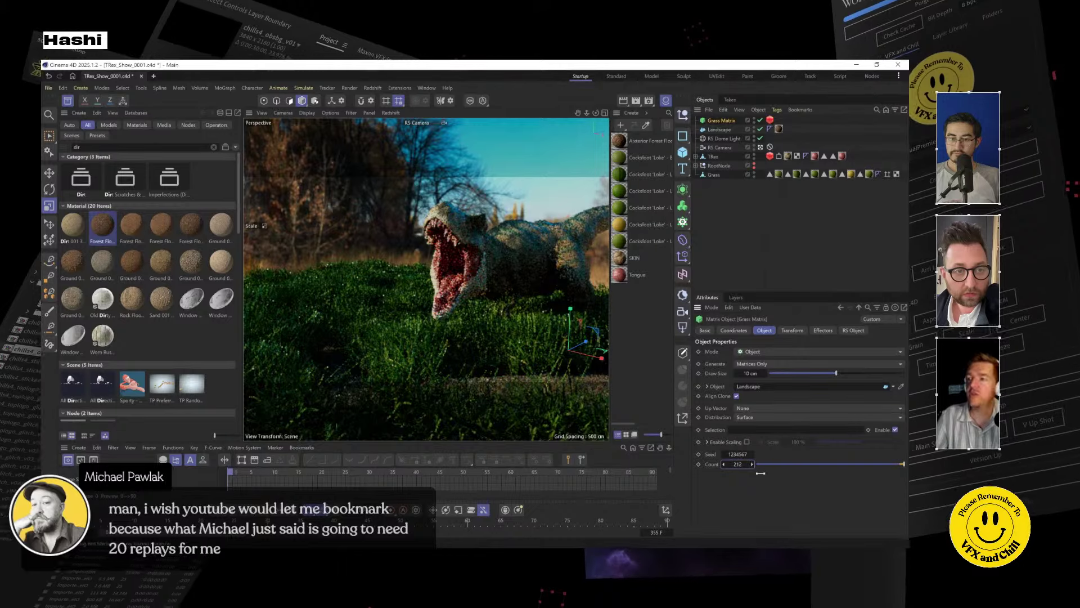
key("Return")
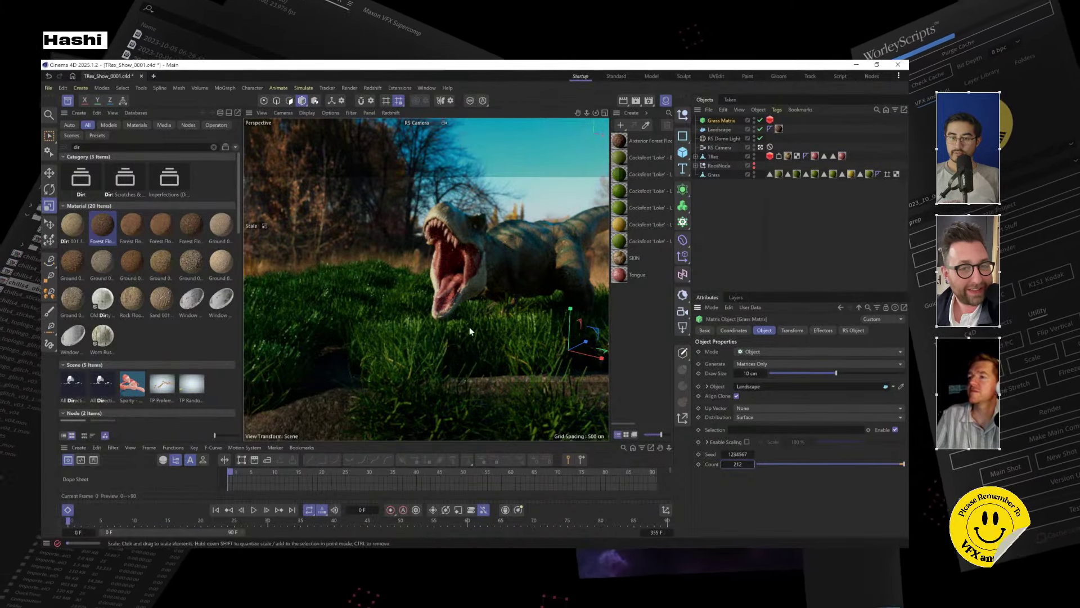
left_click_drag(738, 465, 737, 466)
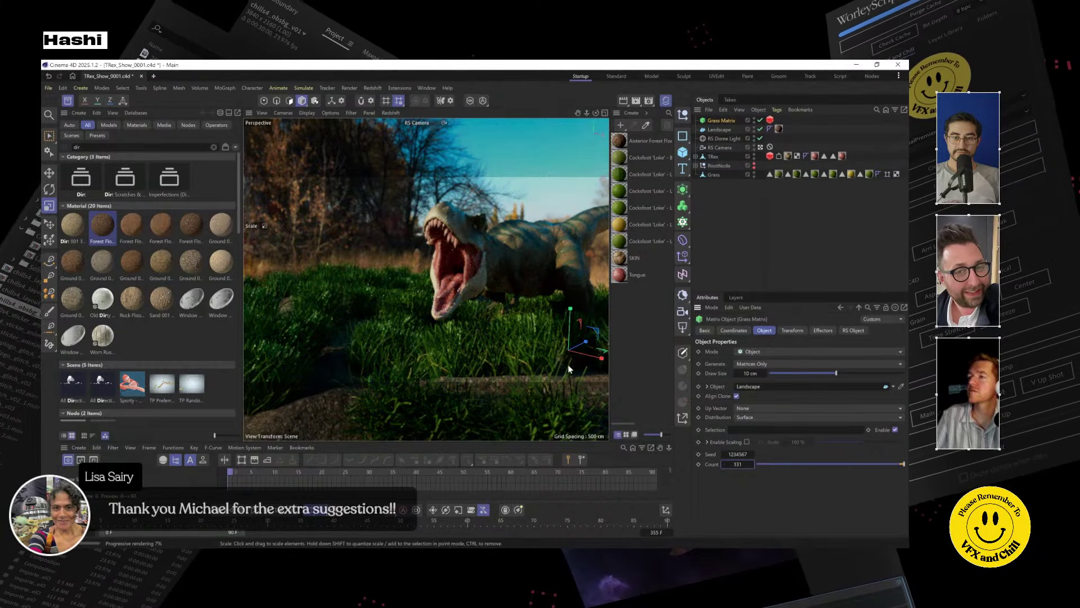
Add a sphere with a 100 cm radius and move it onto the grass in front of the T-Rex.
left_click(683, 152)
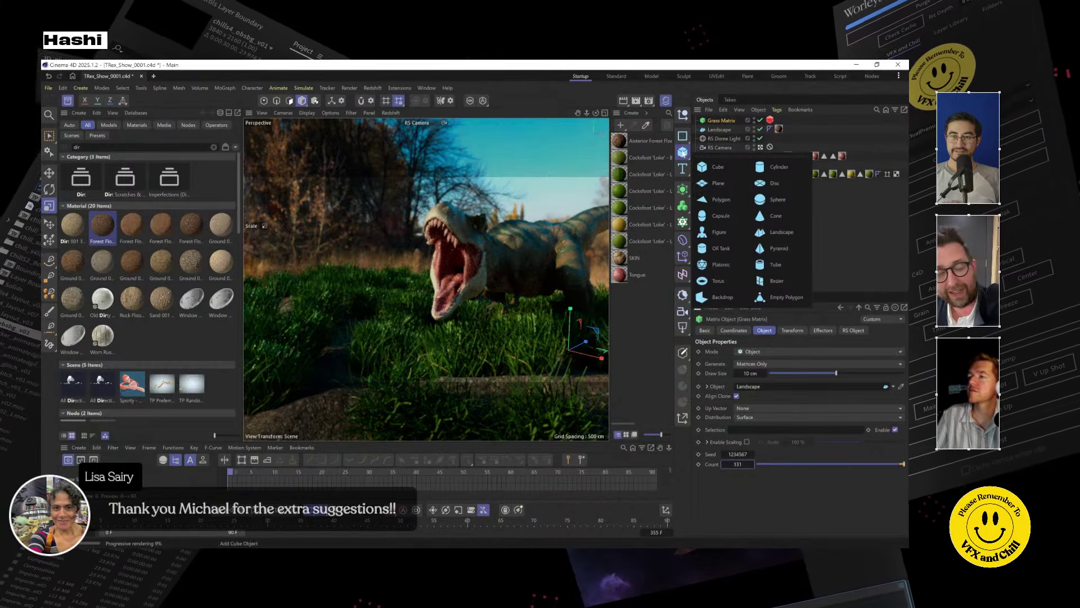
left_click(768, 204)
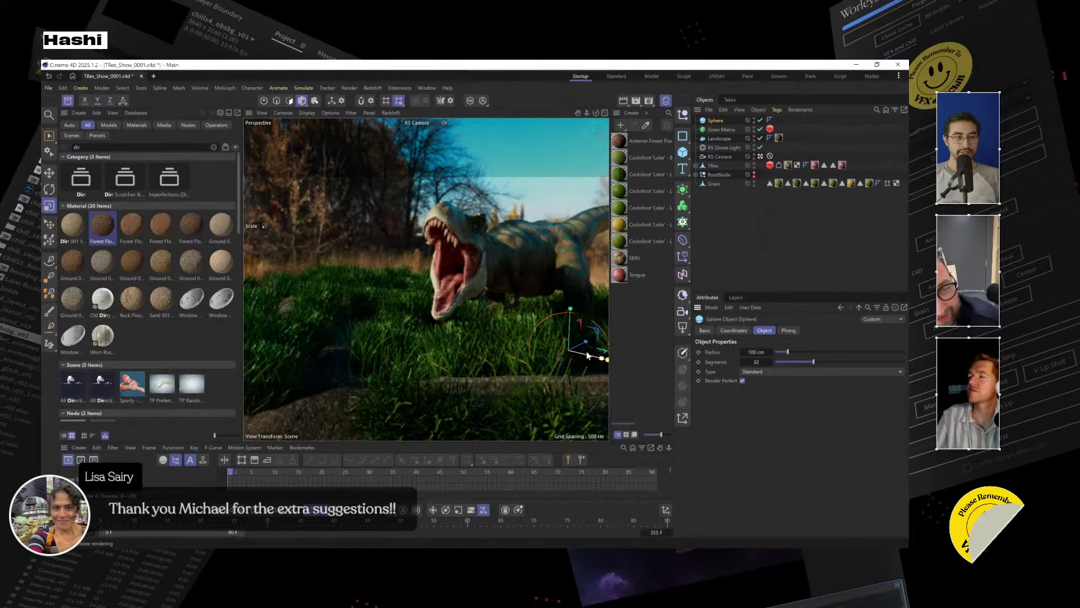
key("e")
left_click_drag(584, 343, 355, 275)
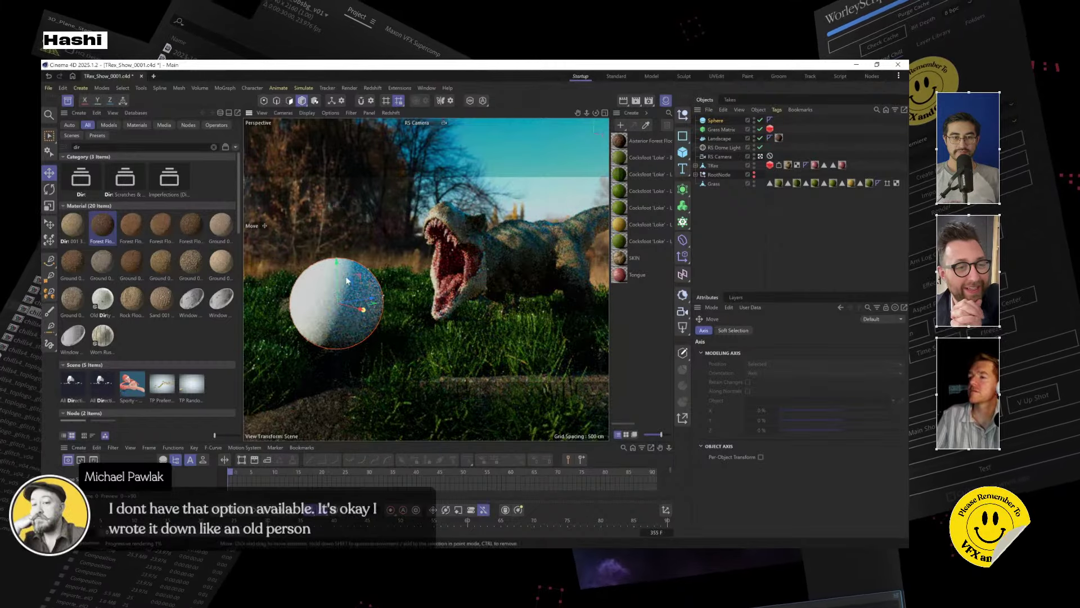
Make the sphere editable and sculpt it into an egg shape with the Grab brush at a size of about 214.
key("c")
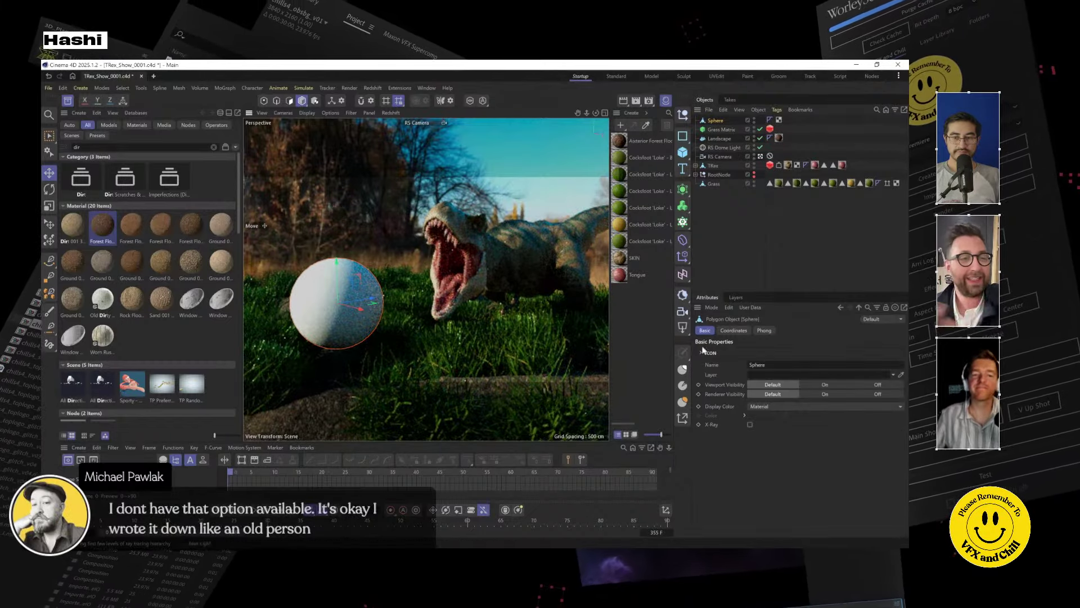
left_click(682, 368)
middle_click_drag(359, 263, 381, 263)
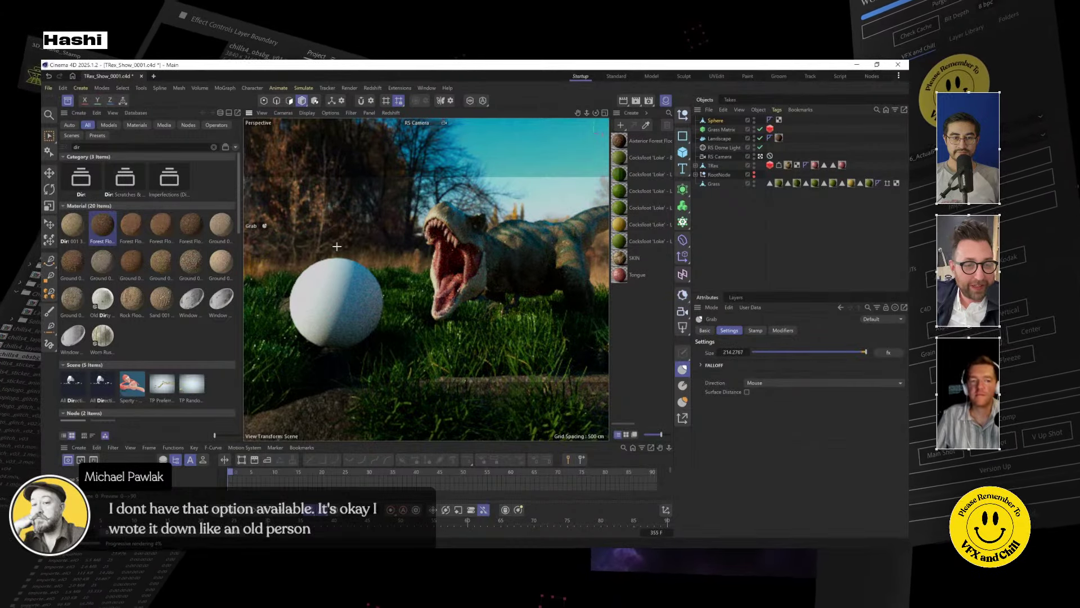
mouse_move(336, 296)
left_mouse_down()
mouse_move(338, 268)
mouse_move(313, 259)
left_mouse_up()
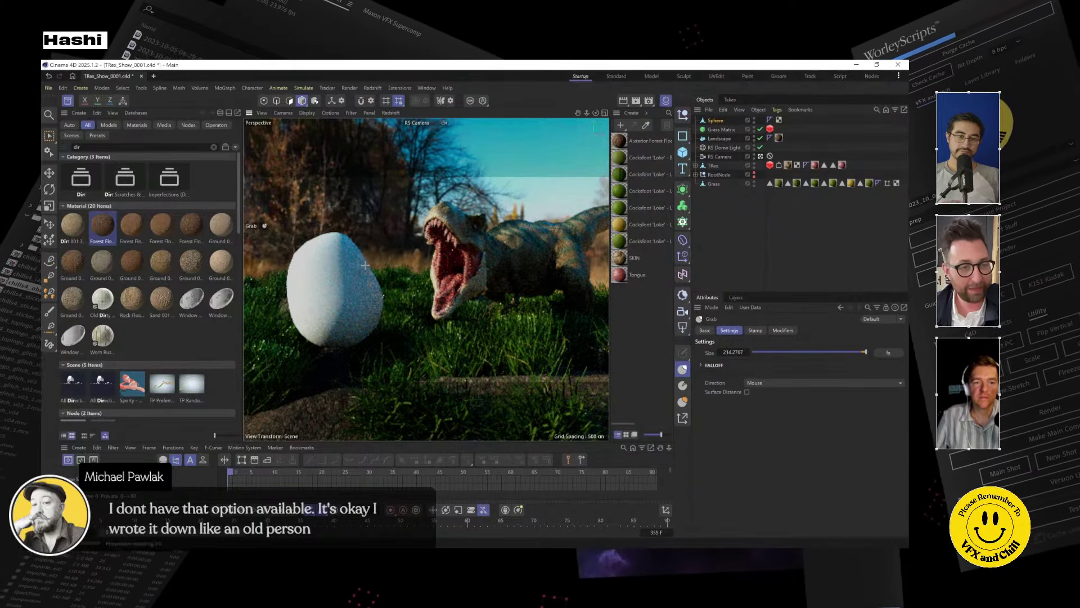
left_click_drag(342, 255, 361, 251)
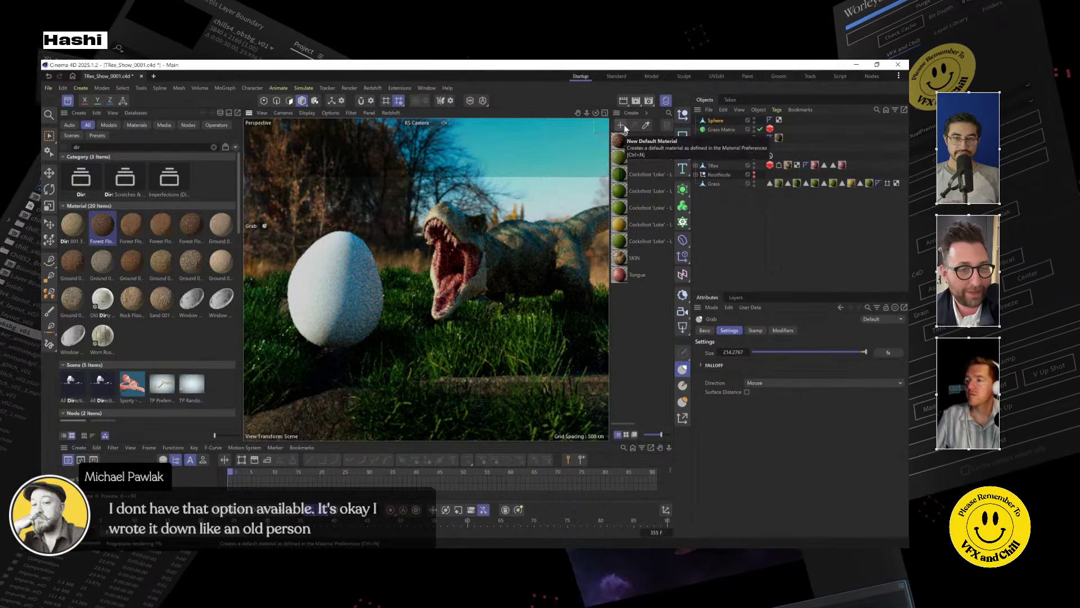
left_click(716, 121)
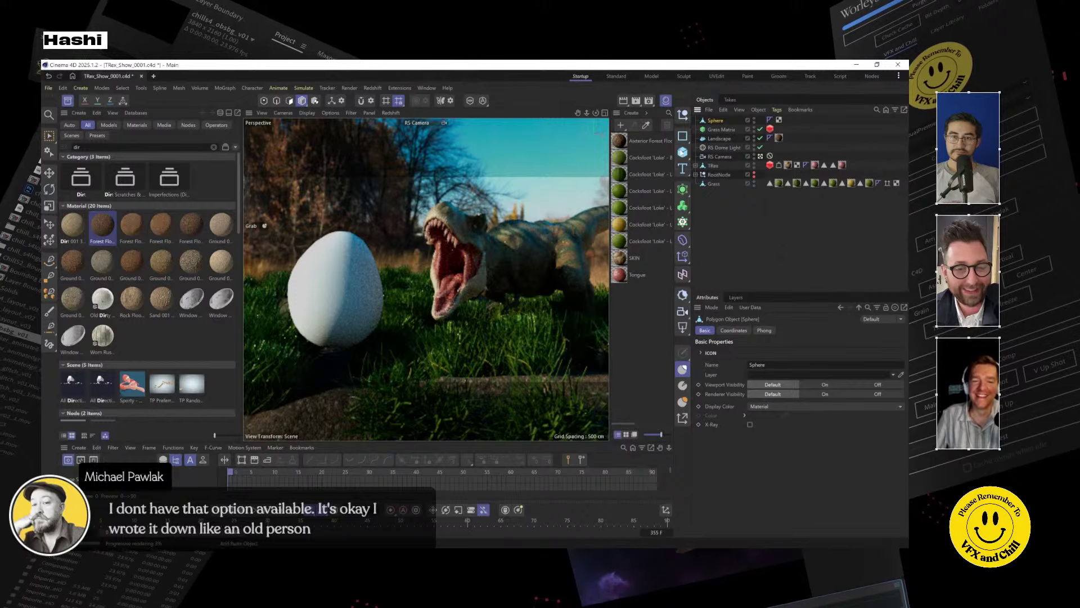
left_click(682, 152)
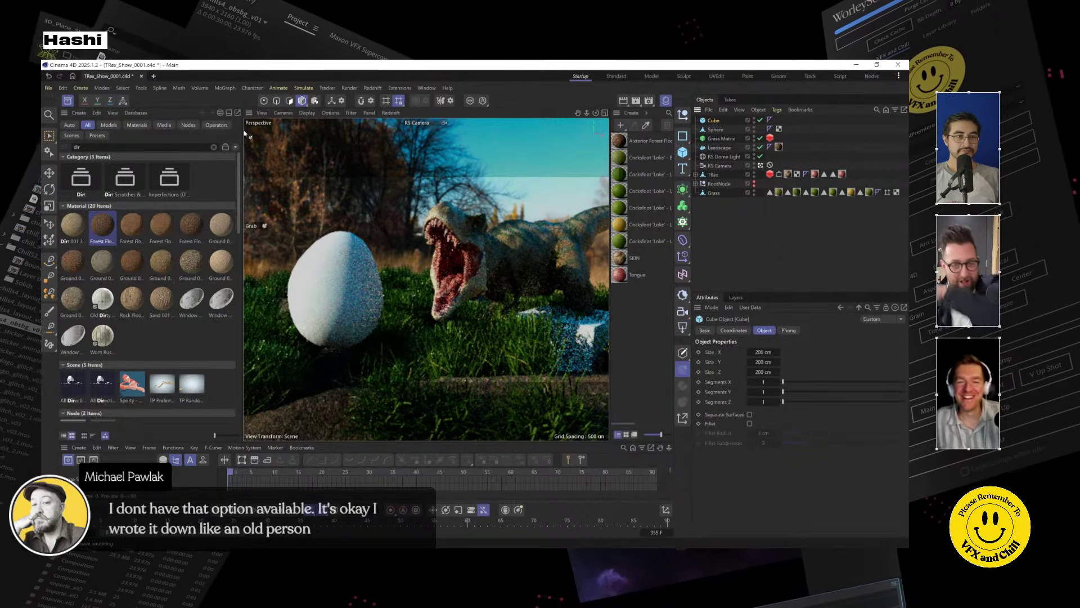
key("t")
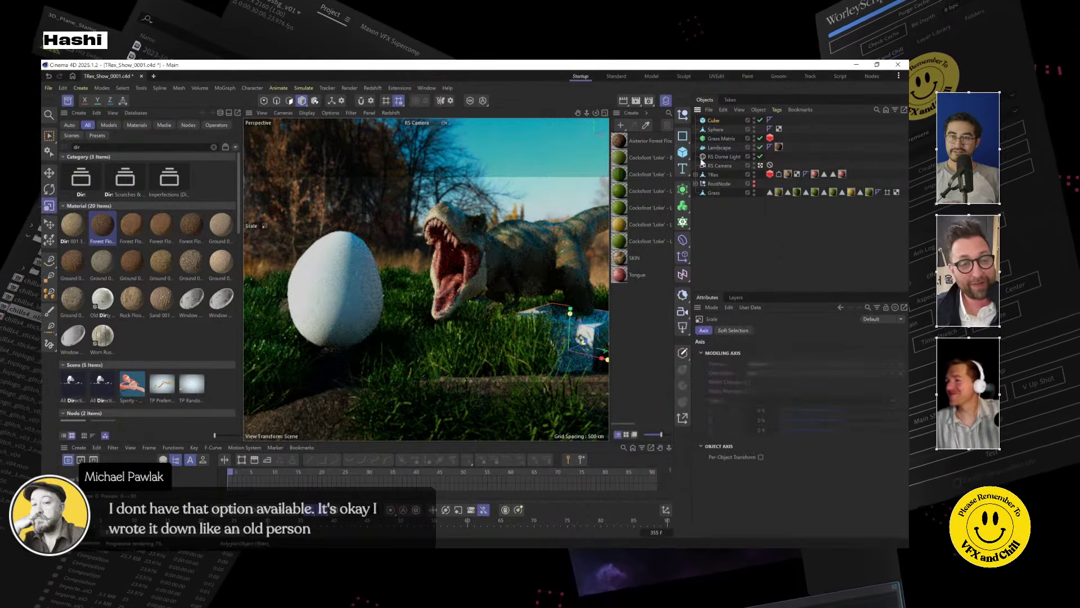
left_click(714, 121)
key("Delete")
Scale the egg sphere down uniformly to a much smaller size in front of the T-Rex.
left_click(715, 121)
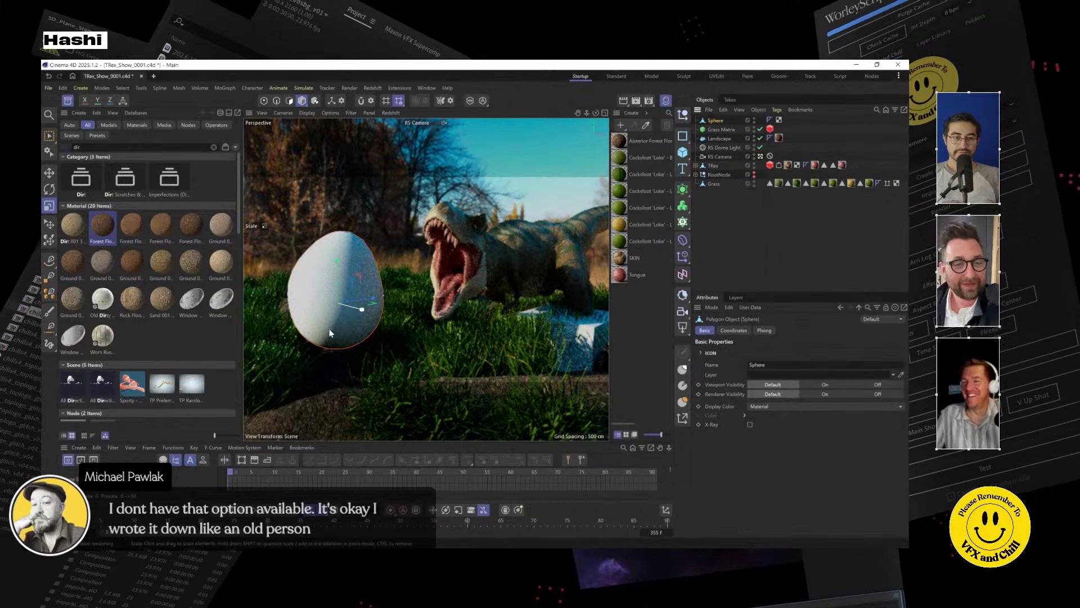
left_click_drag(444, 313, 288, 342)
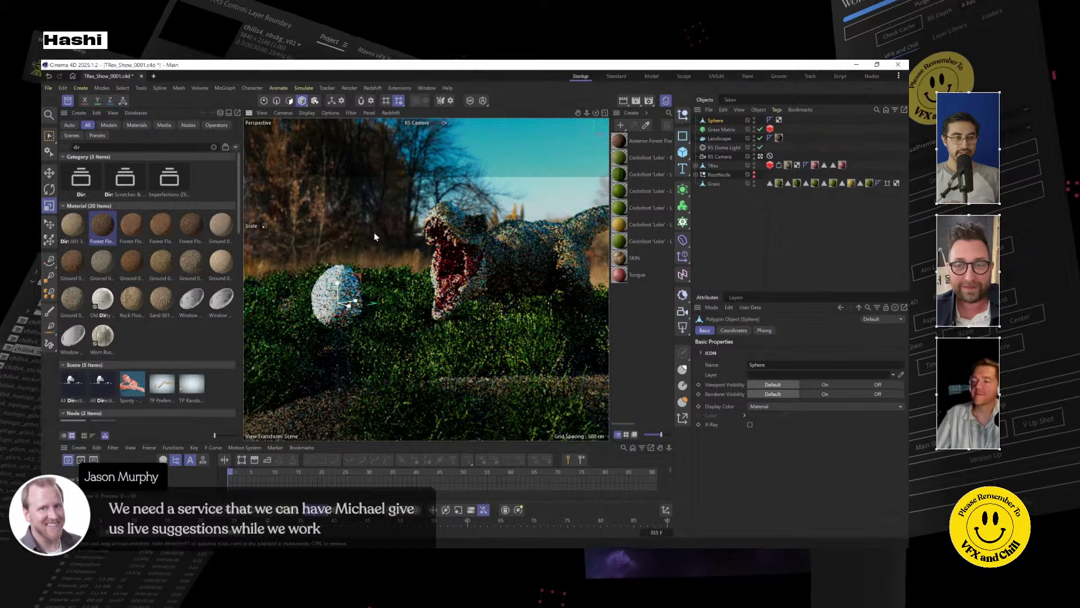
Find the Plaster Trowel 002 material in the asset library, apply it to the egg, and move the egg forward in the grass.
left_click(102, 146)
type("plaster")
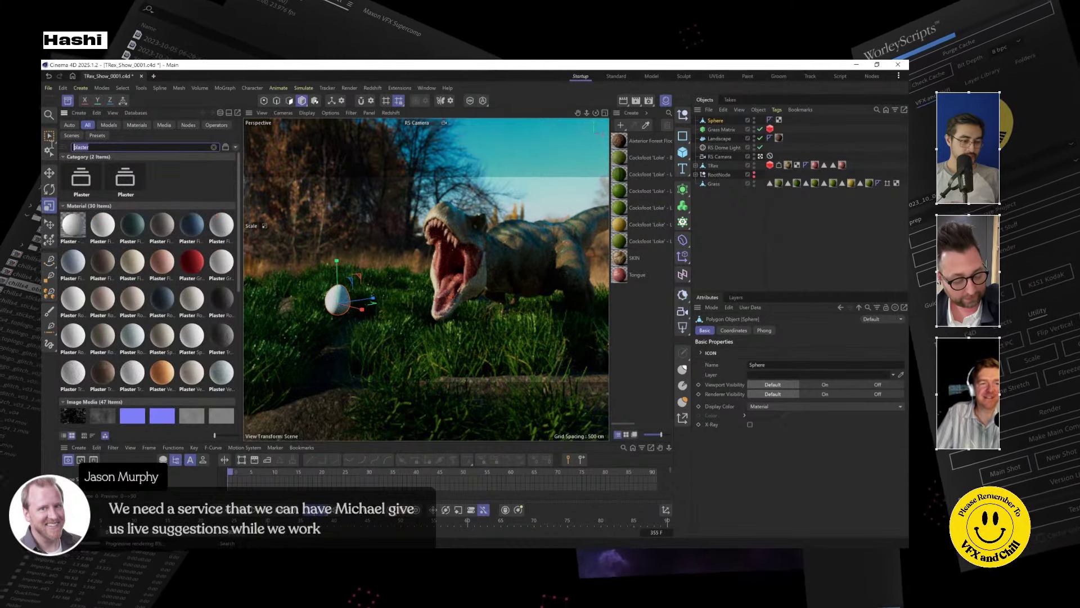
key("ctrl+a")
type("egg")
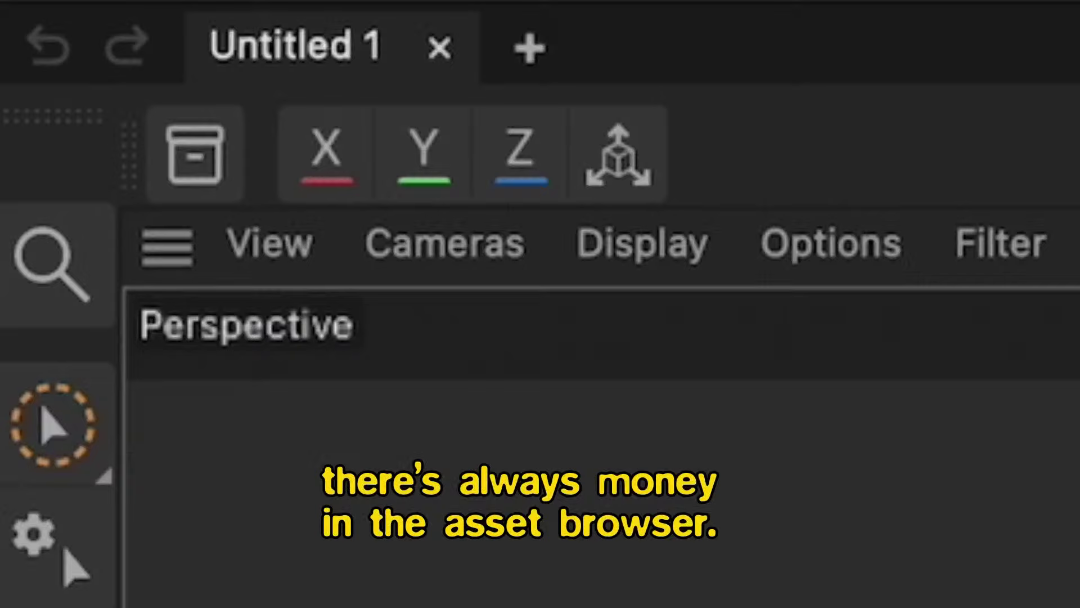
left_click(195, 155)
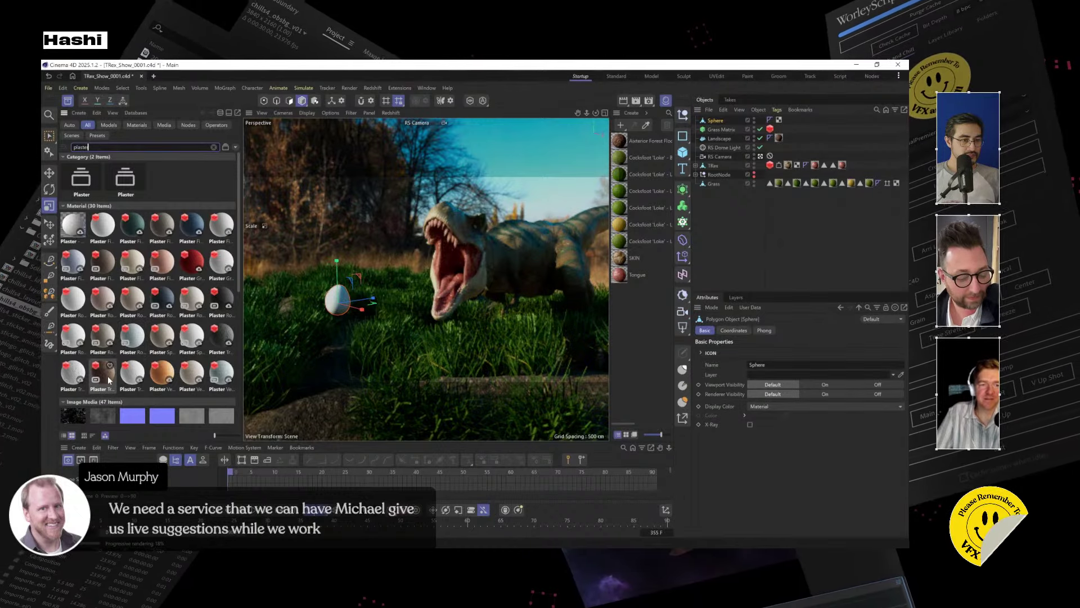
left_click_drag(110, 379, 465, 382)
left_click(50, 174)
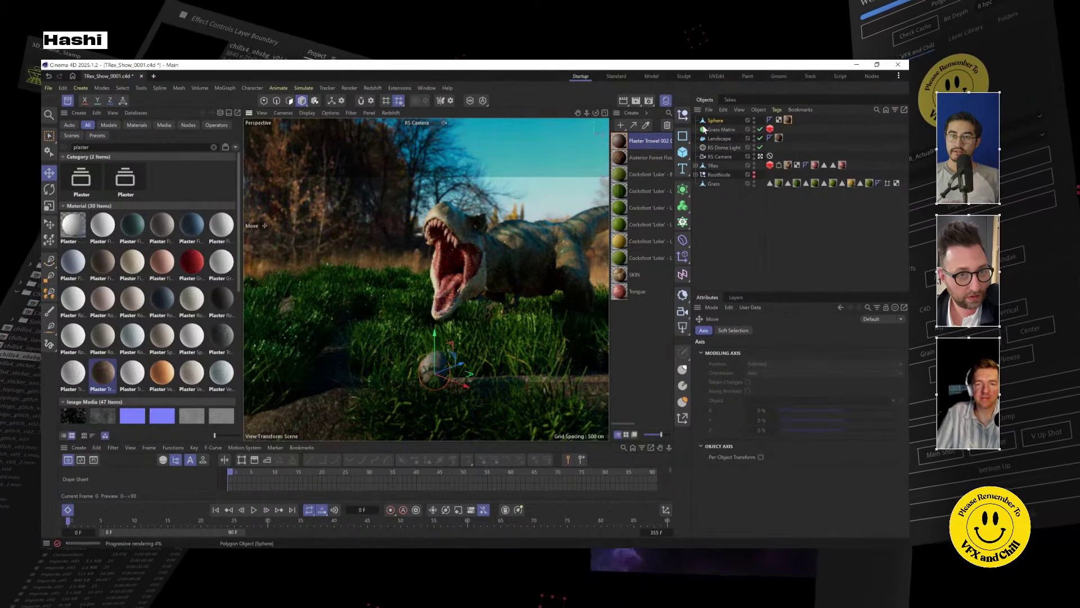
Add a MoGraph Random effector to the scene and hide the Asset Browser to enlarge the viewport.
left_click(684, 239)
left_click(682, 258)
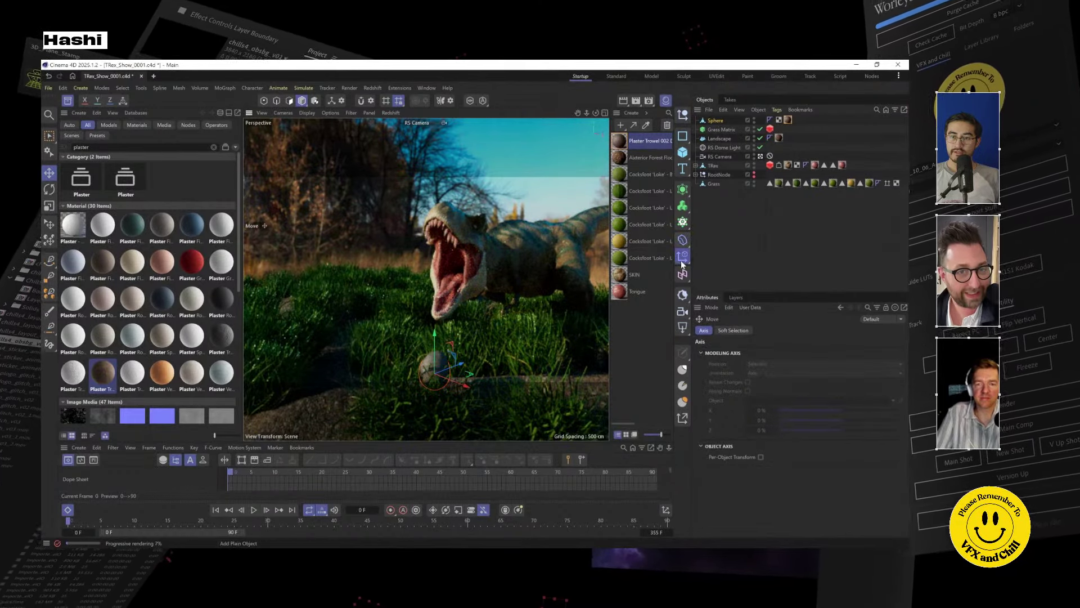
left_click(775, 319)
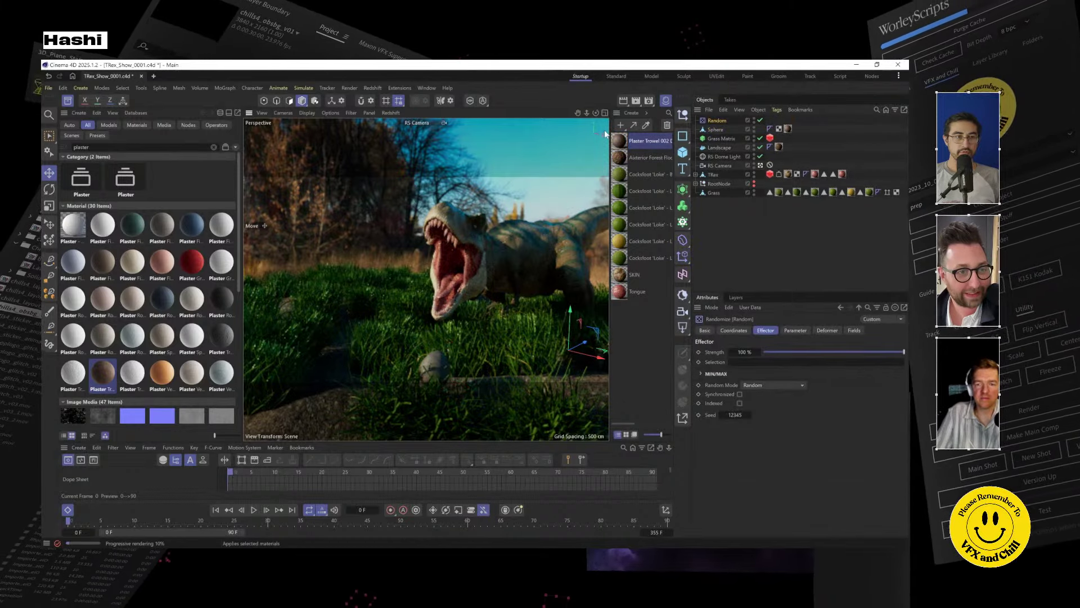
left_click(69, 100)
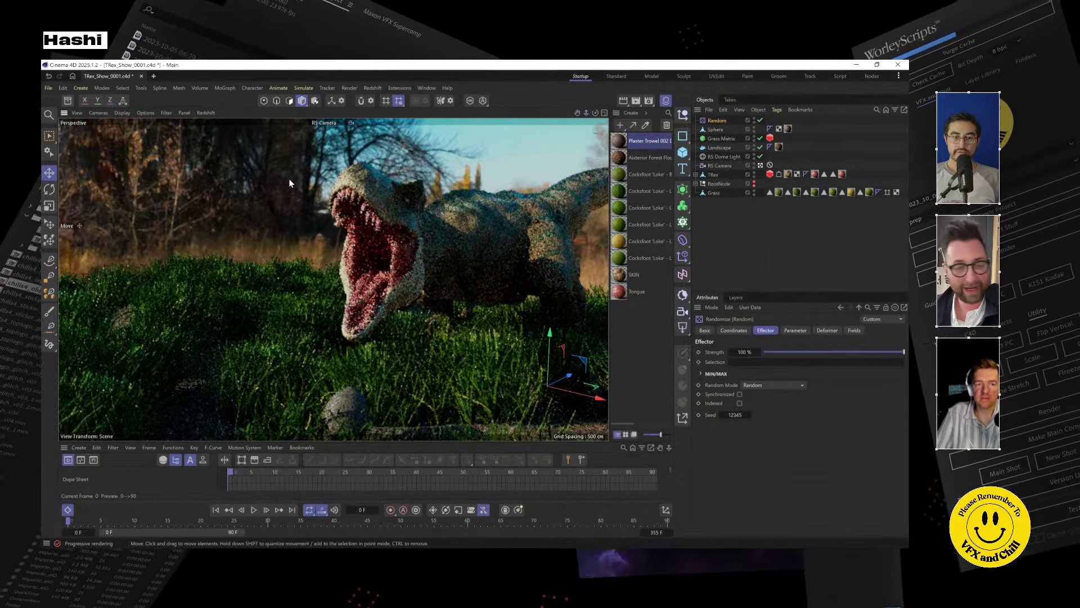
Assign the Random effector to the Grass Matrix object's effectors.
left_click(719, 139)
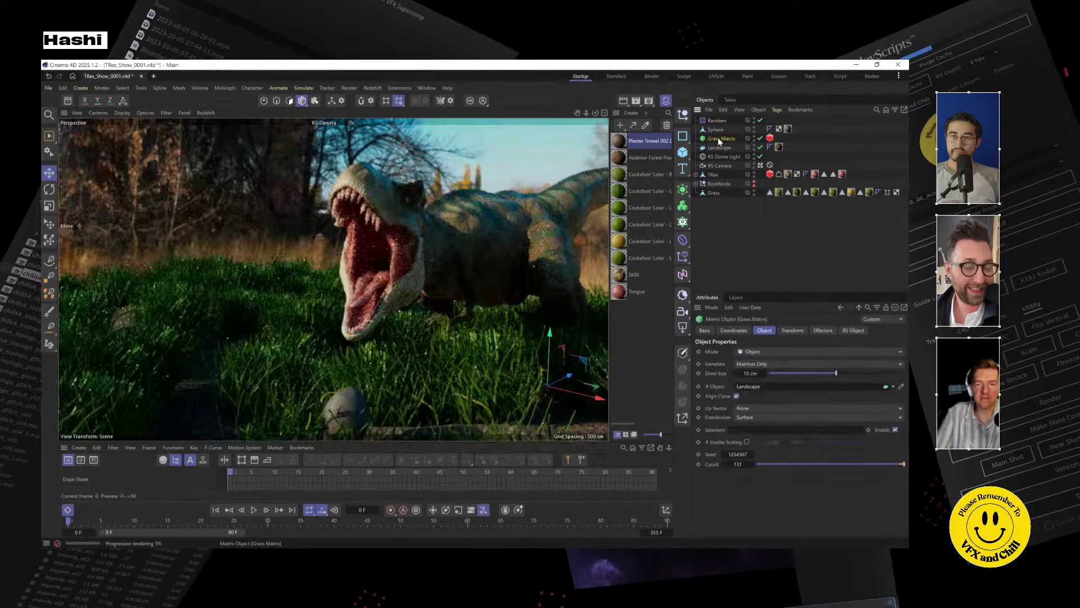
left_click(854, 330)
left_click(823, 332)
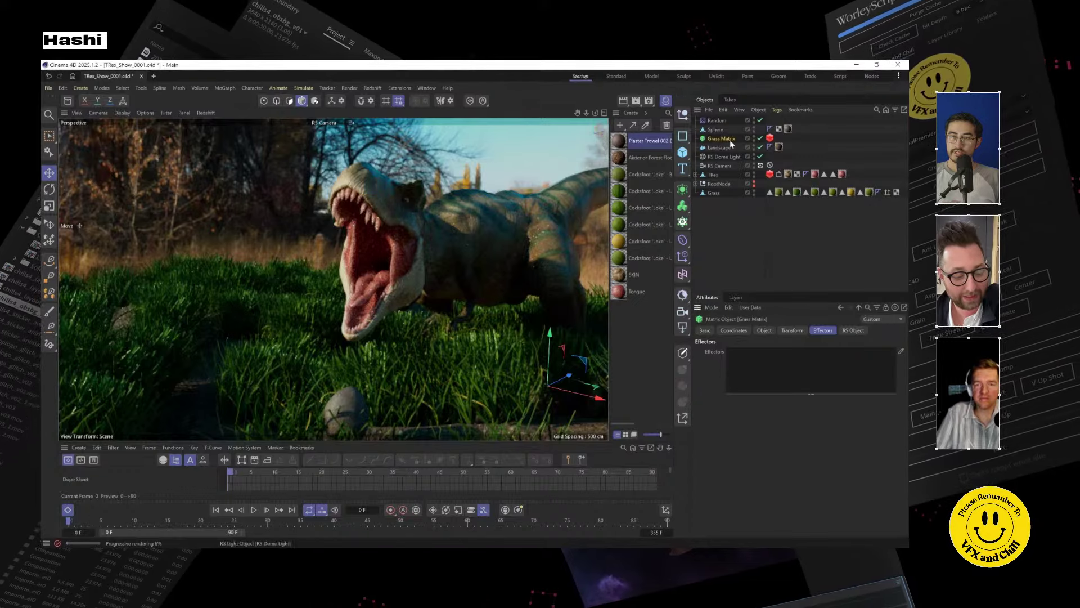
left_click_drag(717, 120, 762, 362)
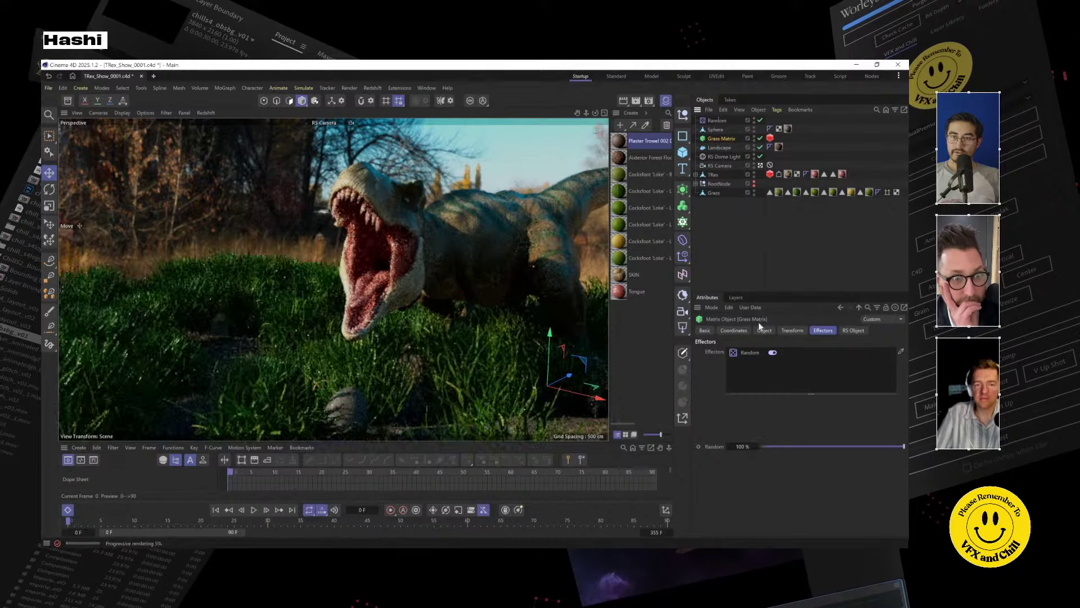
Set the Random effector's Y position variation to 304 cm and check the effector assignment on the Grass Matrix.
left_click(717, 120)
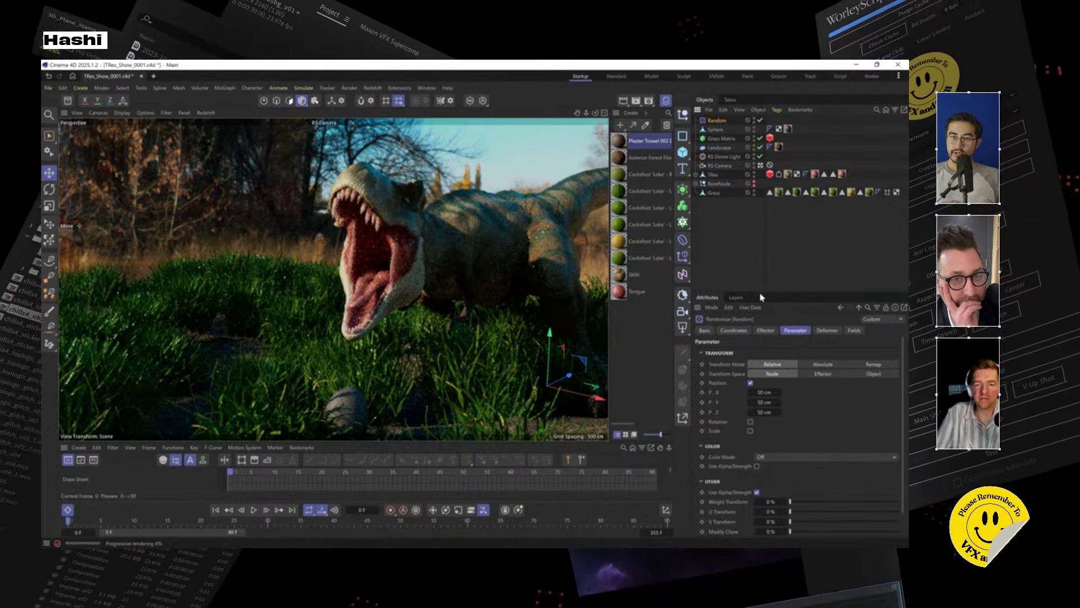
left_click_drag(761, 294, 757, 234)
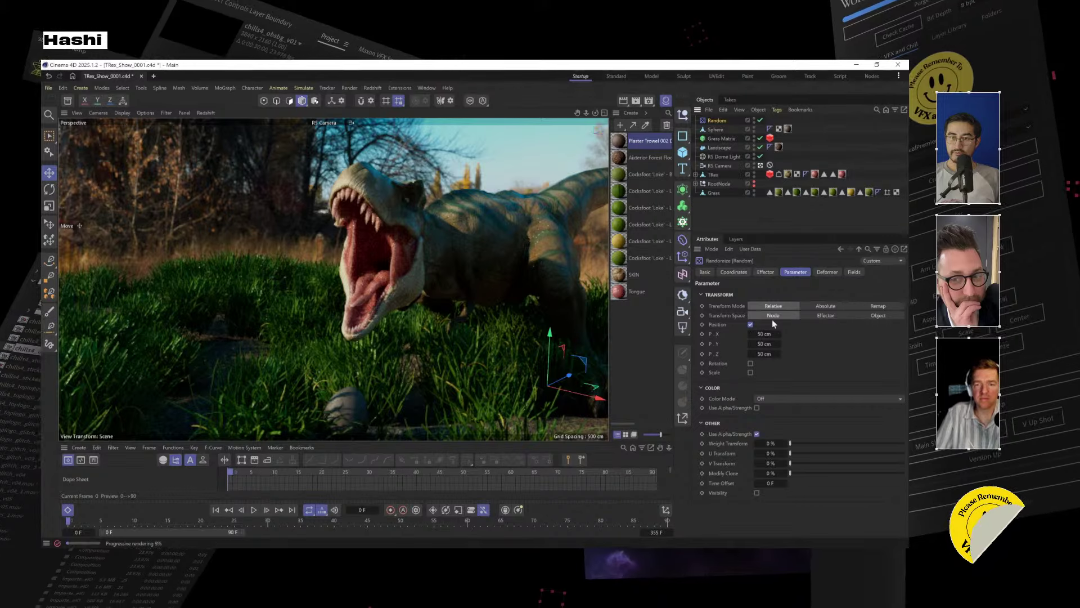
left_click_drag(765, 344, 879, 344)
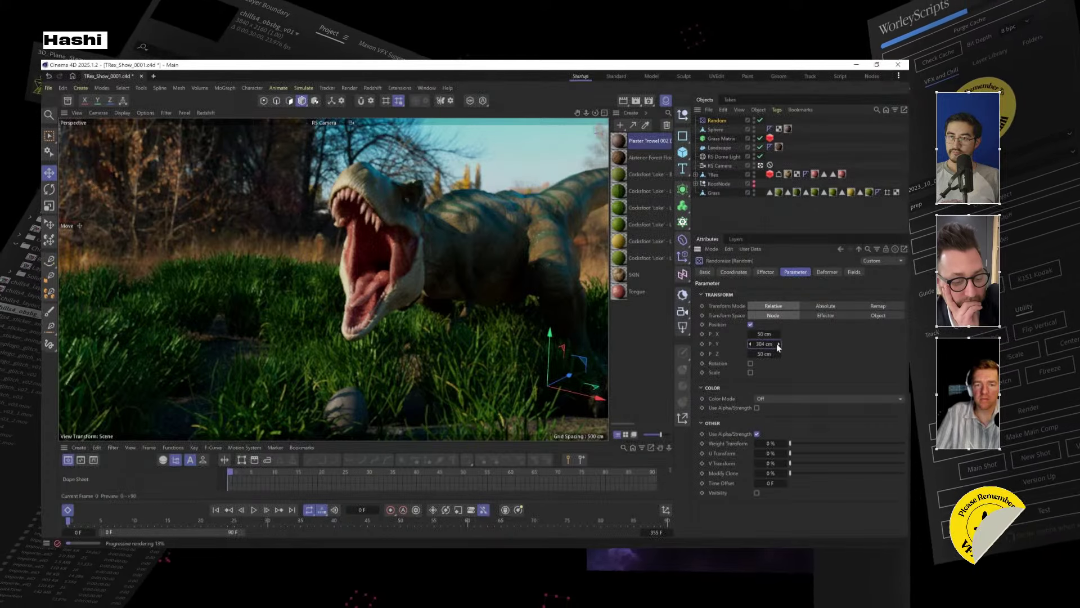
left_click(715, 129)
left_click(719, 138)
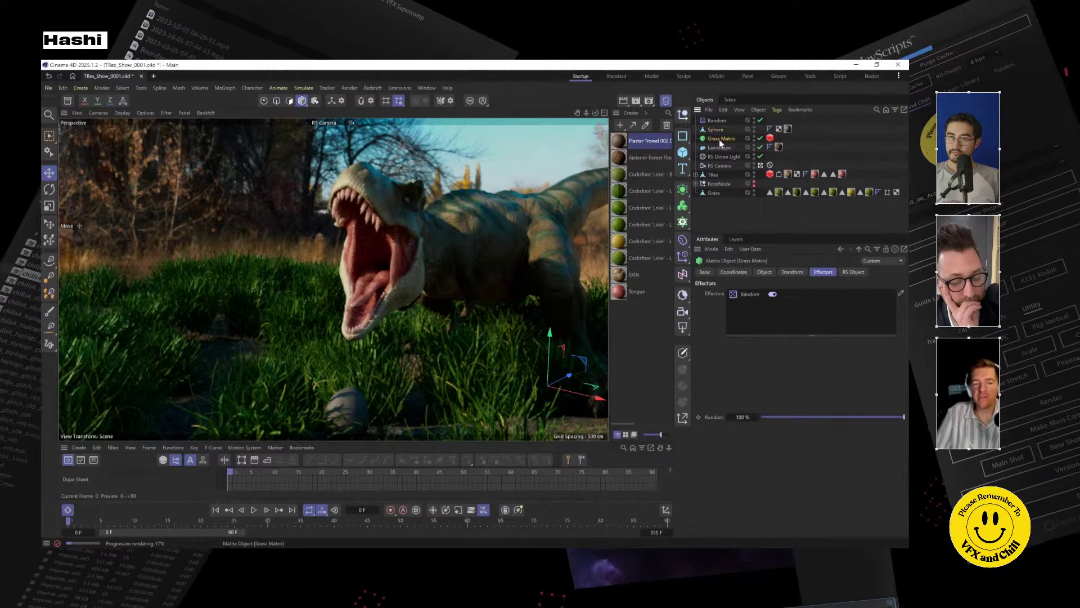
left_click(716, 122)
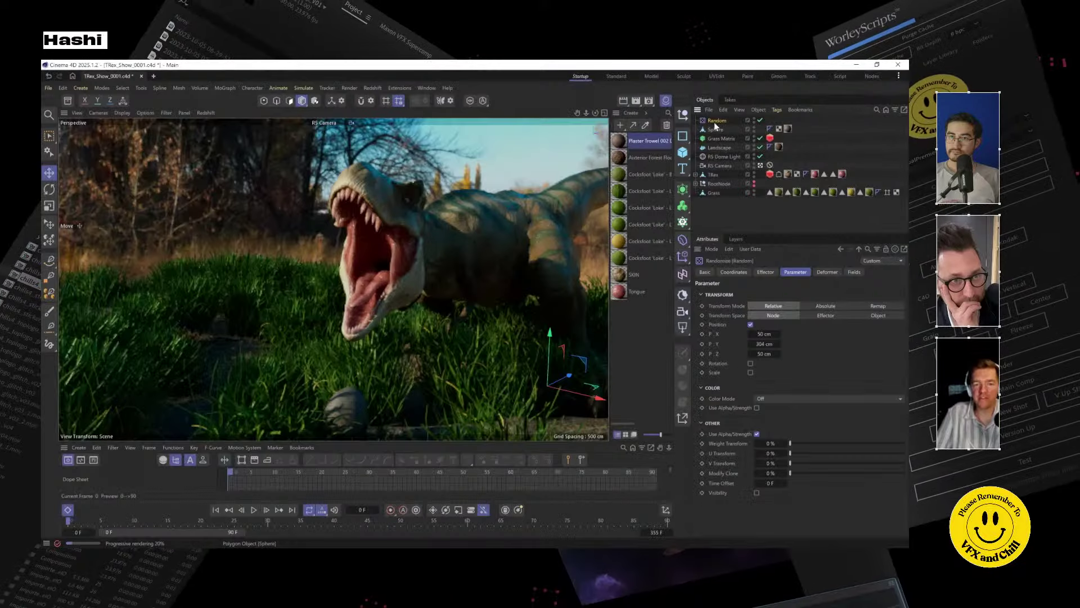
left_click(724, 139)
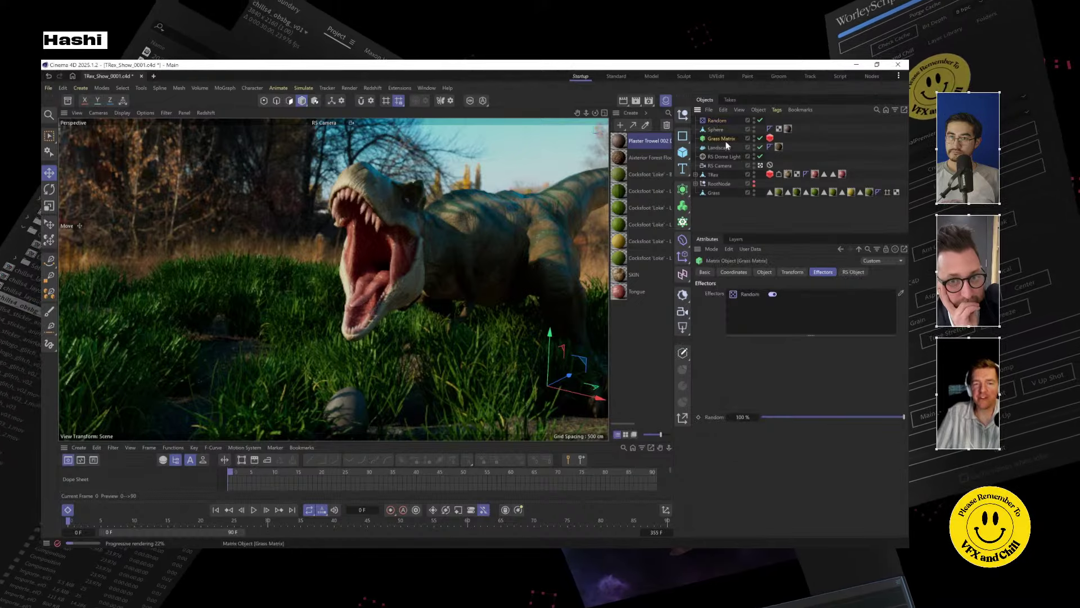
left_click(715, 120)
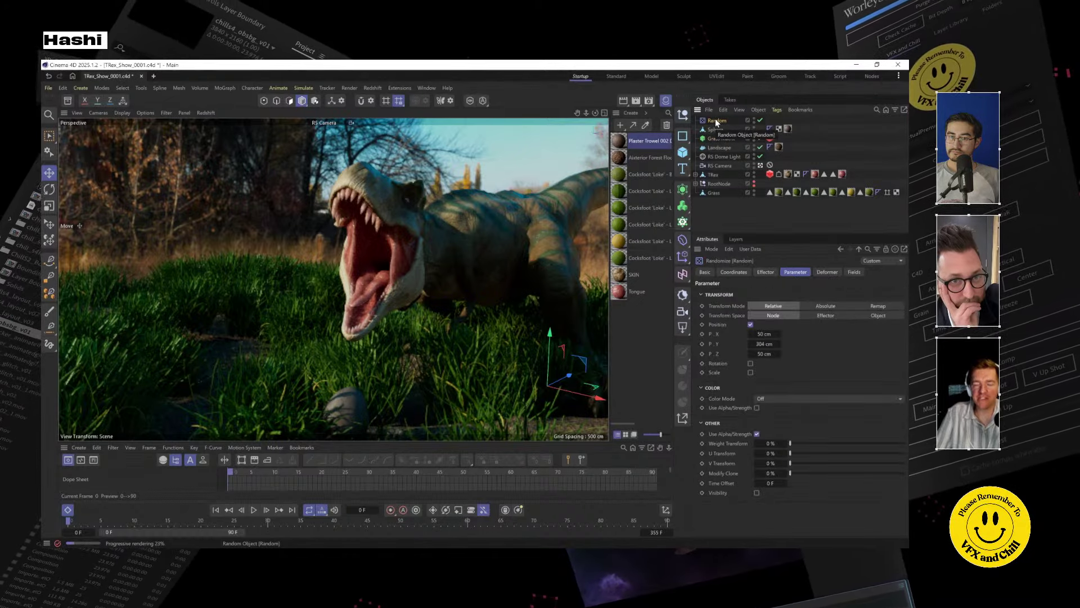
Stop the Redshift IPR in the viewport and set the Random effector's Y position variation to 78 cm.
left_click(204, 113)
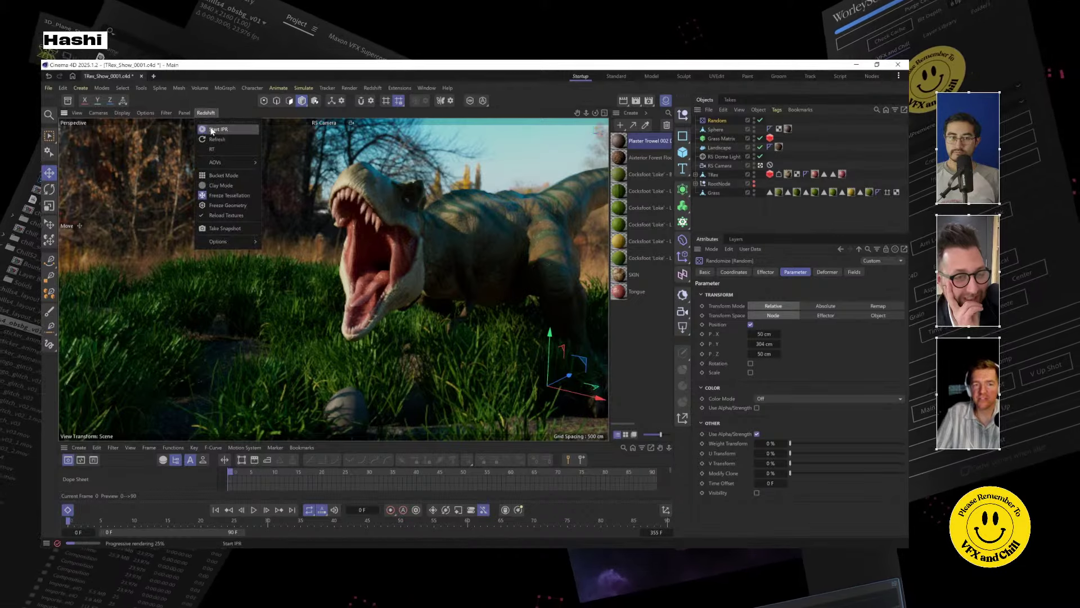
left_click(214, 129)
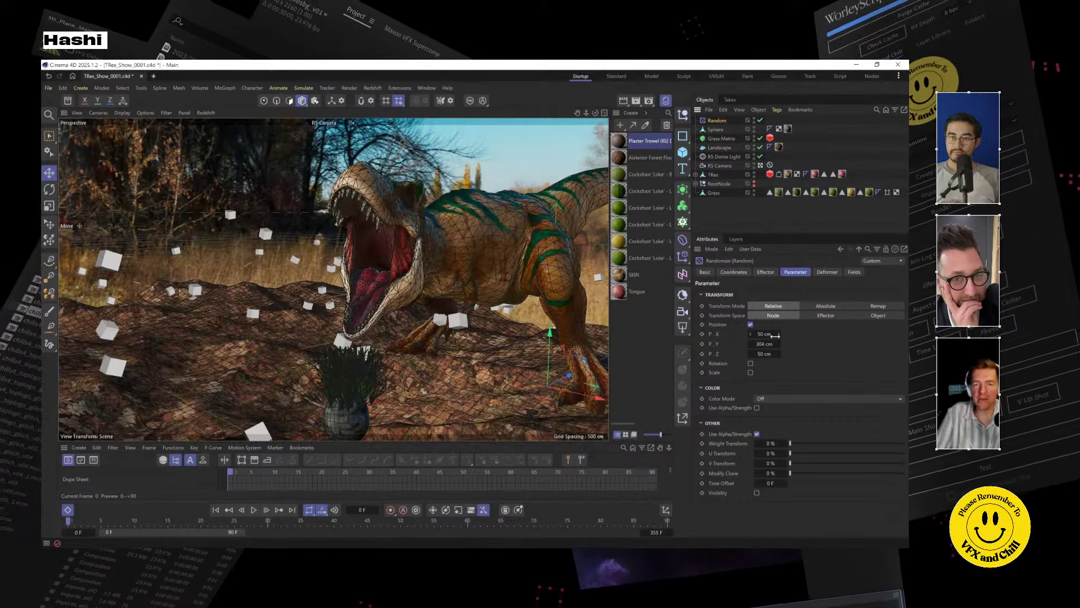
mouse_move(775, 344)
left_mouse_down()
mouse_move(720, 343)
mouse_move(790, 343)
left_mouse_up()
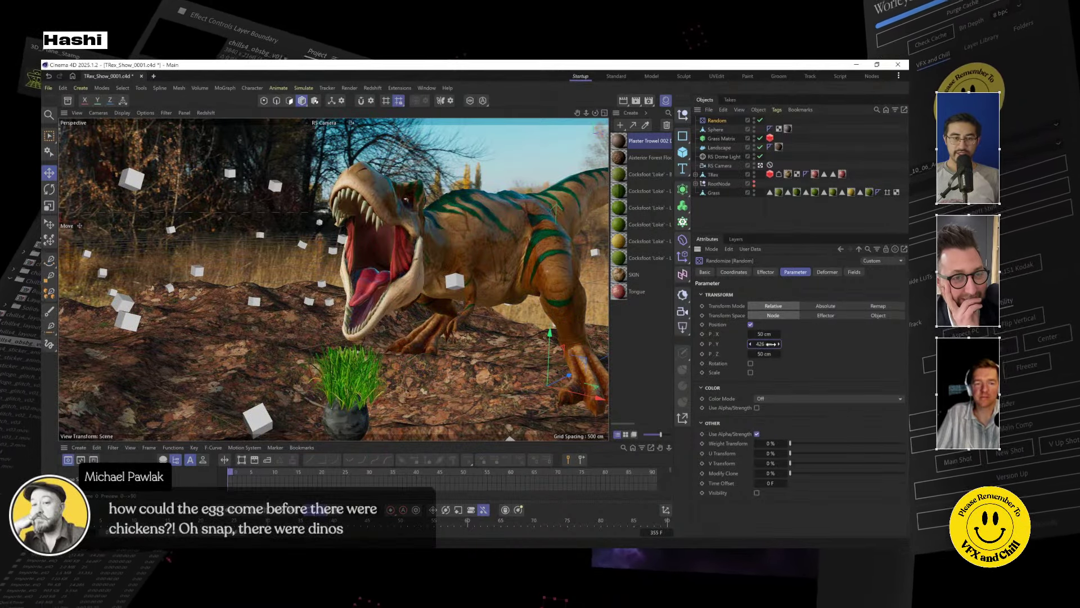
left_click_drag(770, 344, 731, 344)
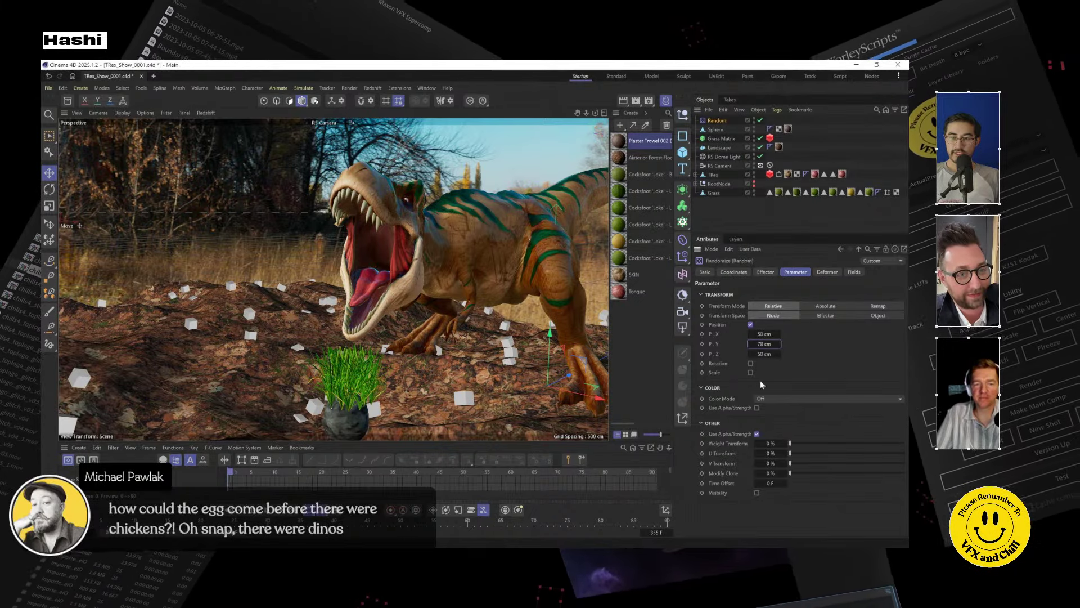
Enable rotation and uniform scale on the Random effector, with a heading of 667° and a scale of 0.83.
left_click(751, 364)
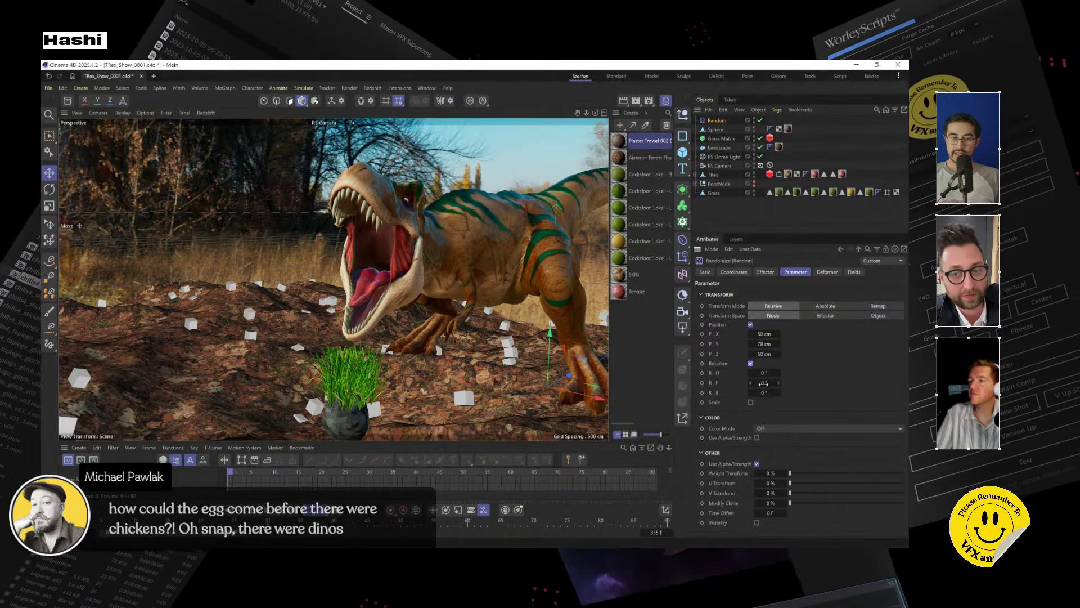
mouse_move(764, 382)
left_mouse_down()
mouse_move(816, 373)
mouse_move(761, 372)
left_mouse_up()
key("ctrl+z")
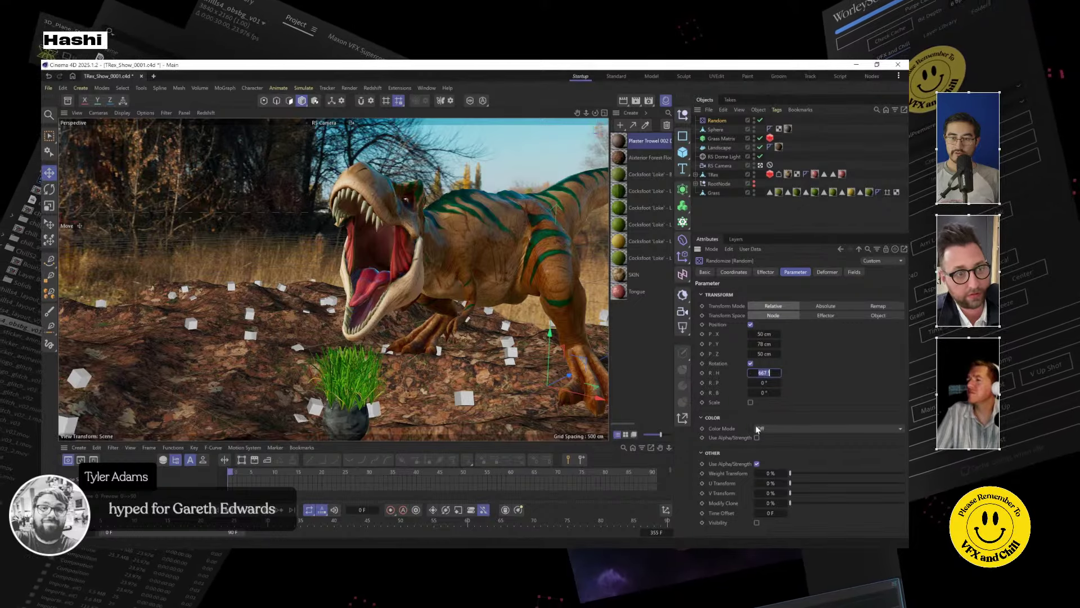
left_click(750, 402)
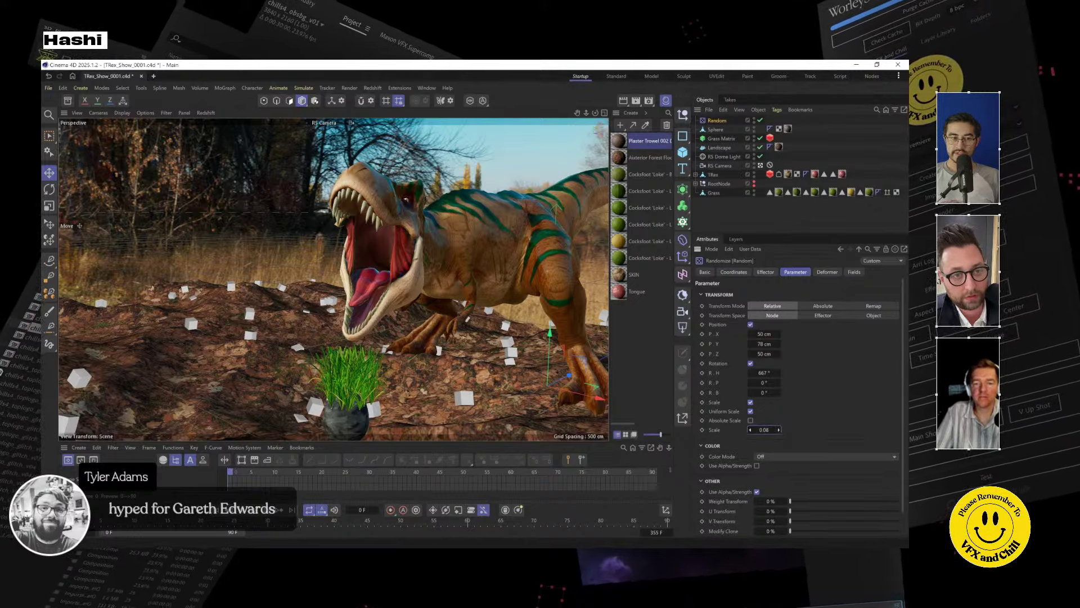
left_click_drag(779, 430, 805, 430)
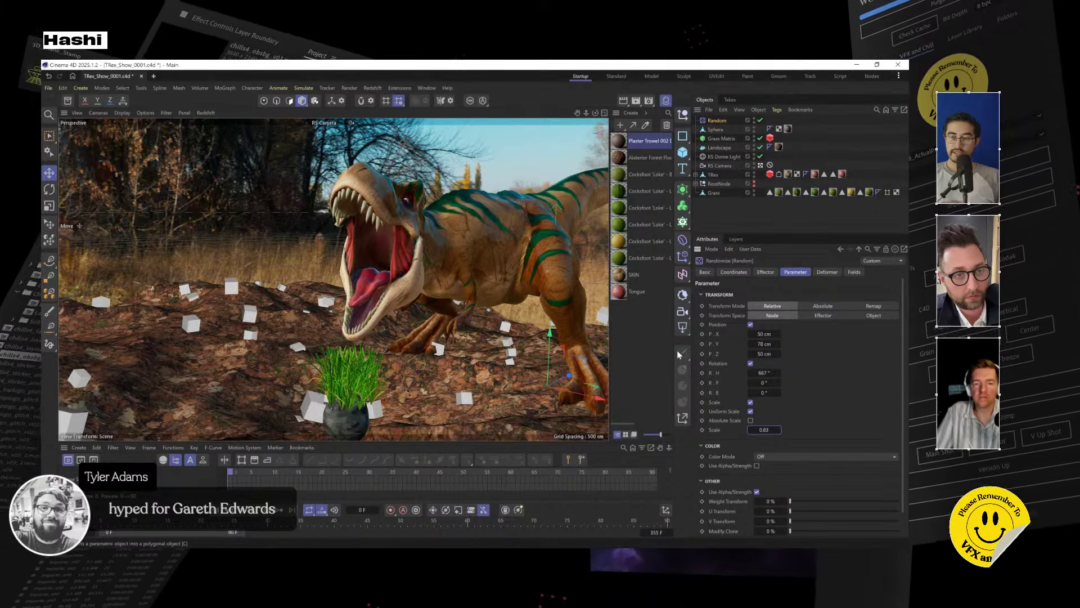
Restart the Redshift IPR and switch the Grass Matrix off and on to refresh the randomized grass.
left_click(206, 112)
left_click(219, 130)
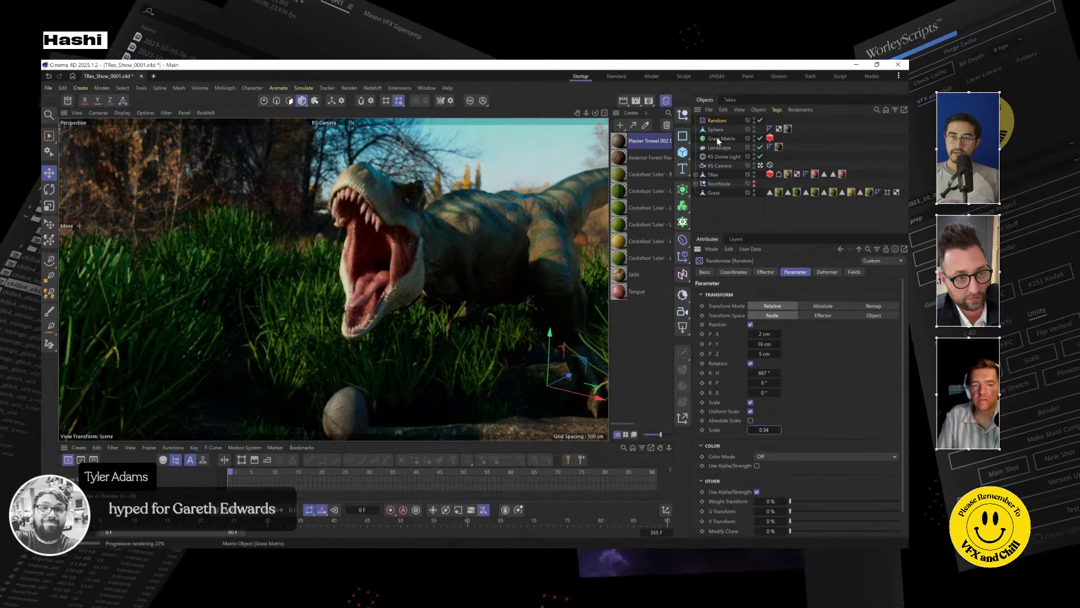
left_click(719, 139)
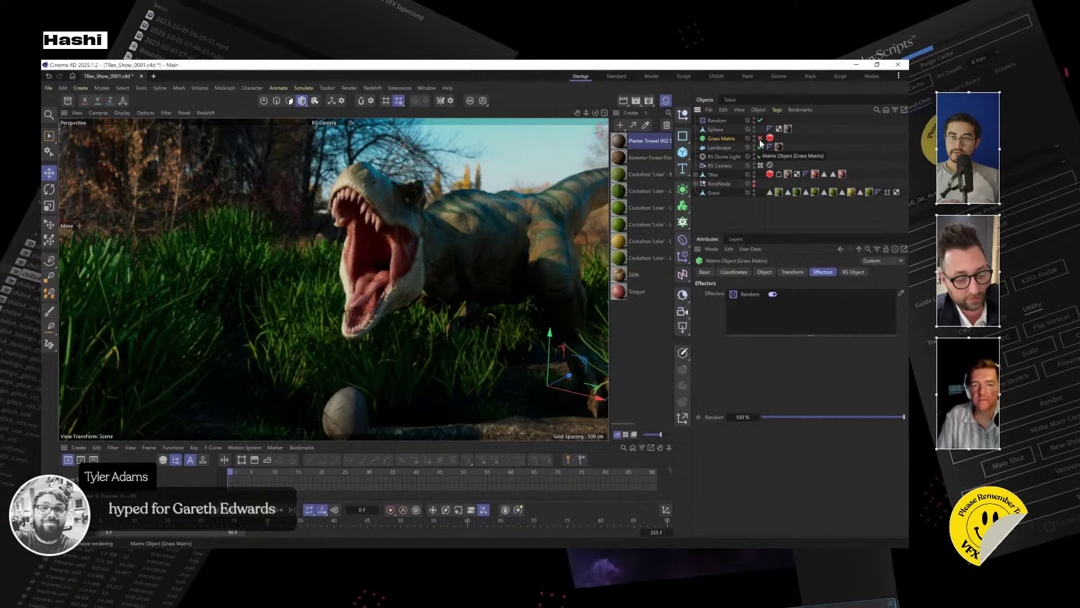
left_click(760, 138)
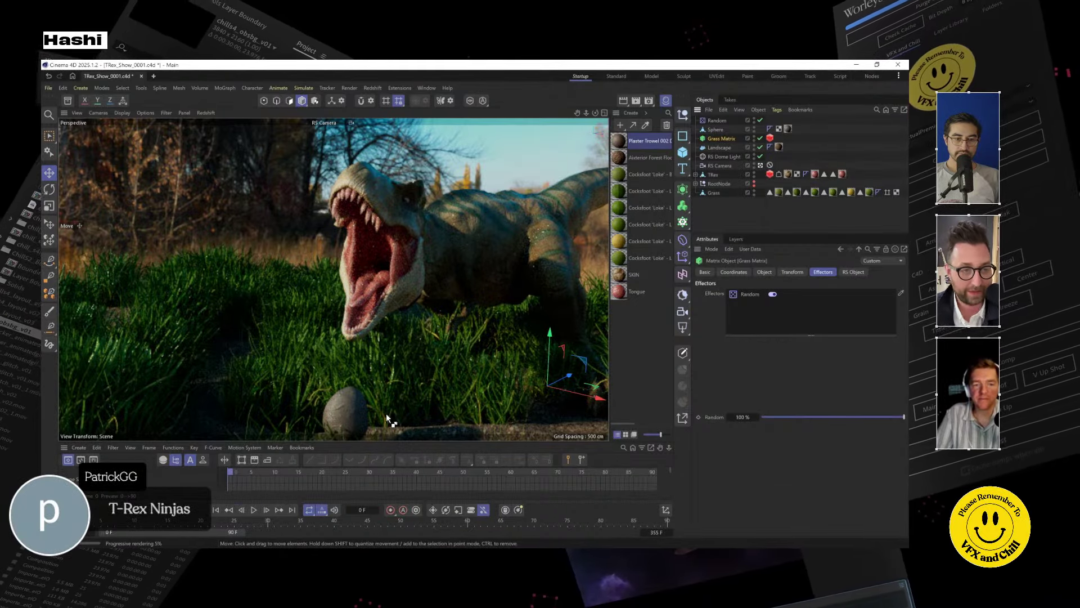
Save the project, select the Grass object and activate the Scale tool for it.
key("ctrl+s")
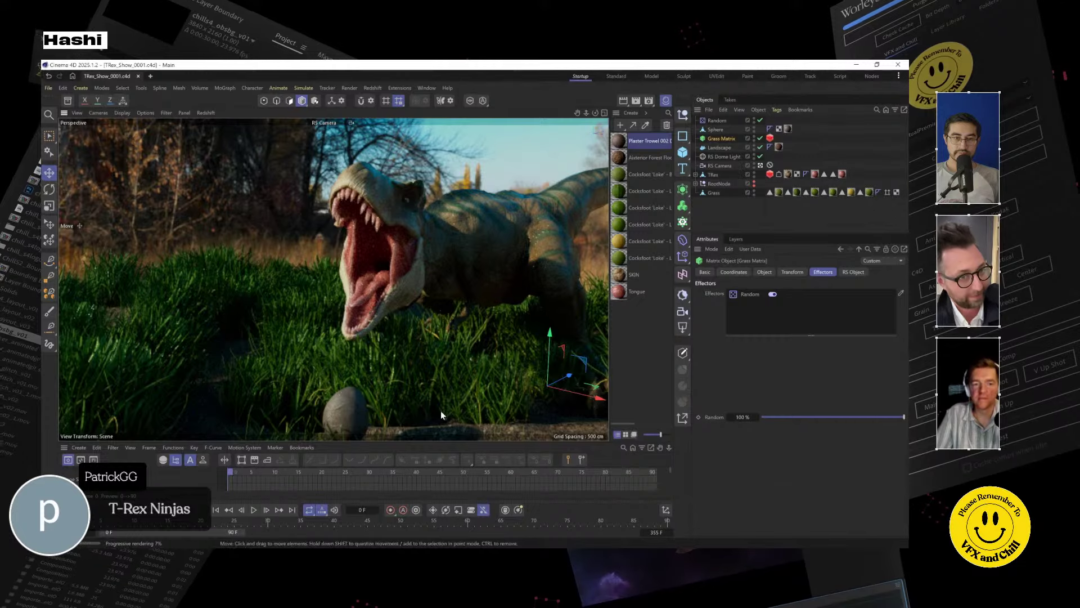
left_click(721, 141)
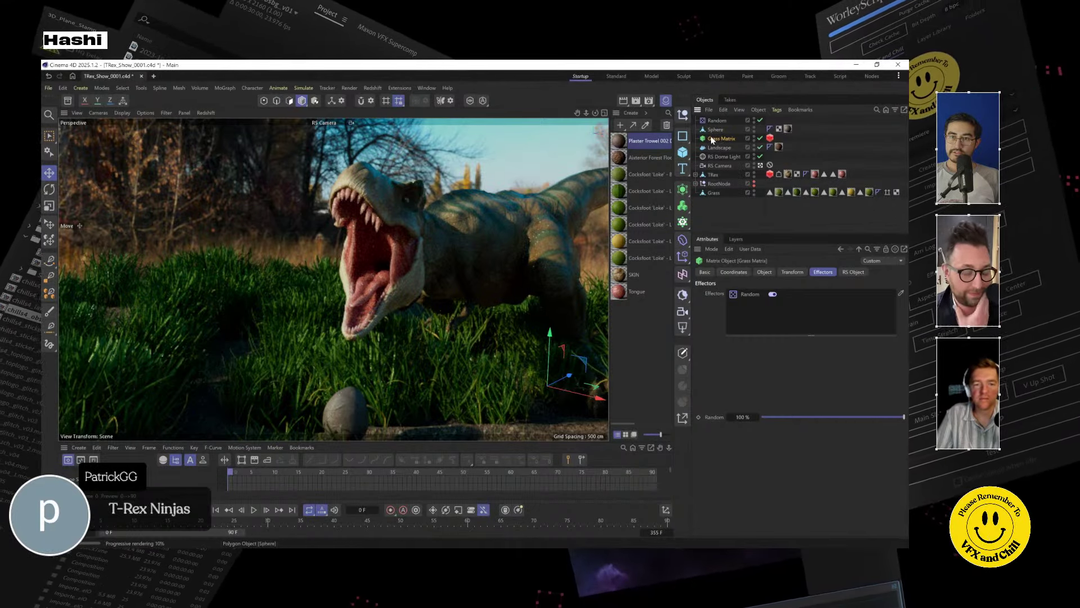
left_click(714, 192)
left_click(49, 205)
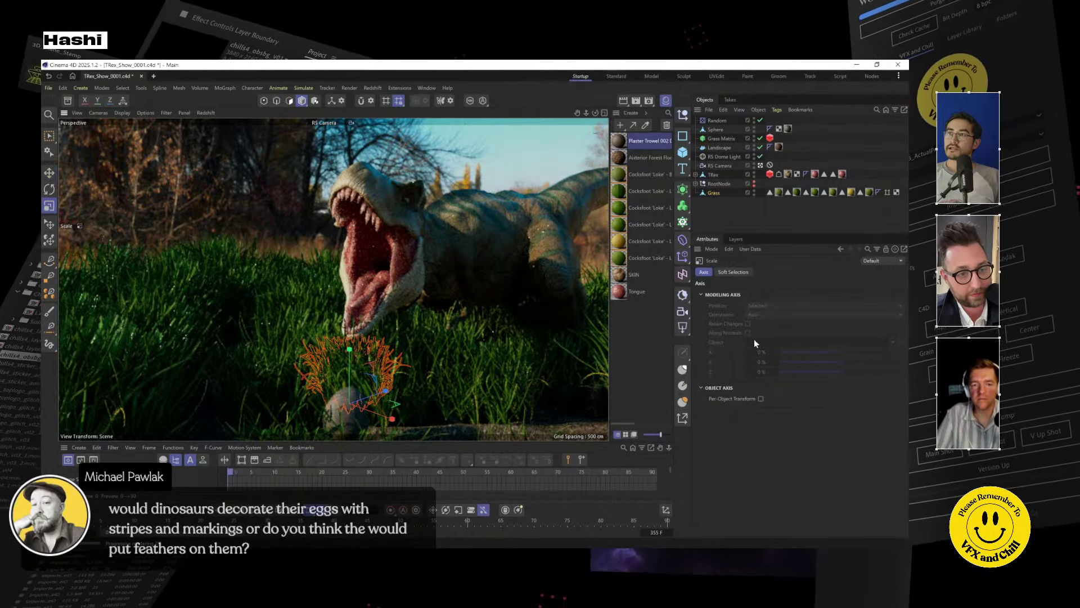
Show the Asset Browser and search it for grass instead of plaster.
left_click(67, 101)
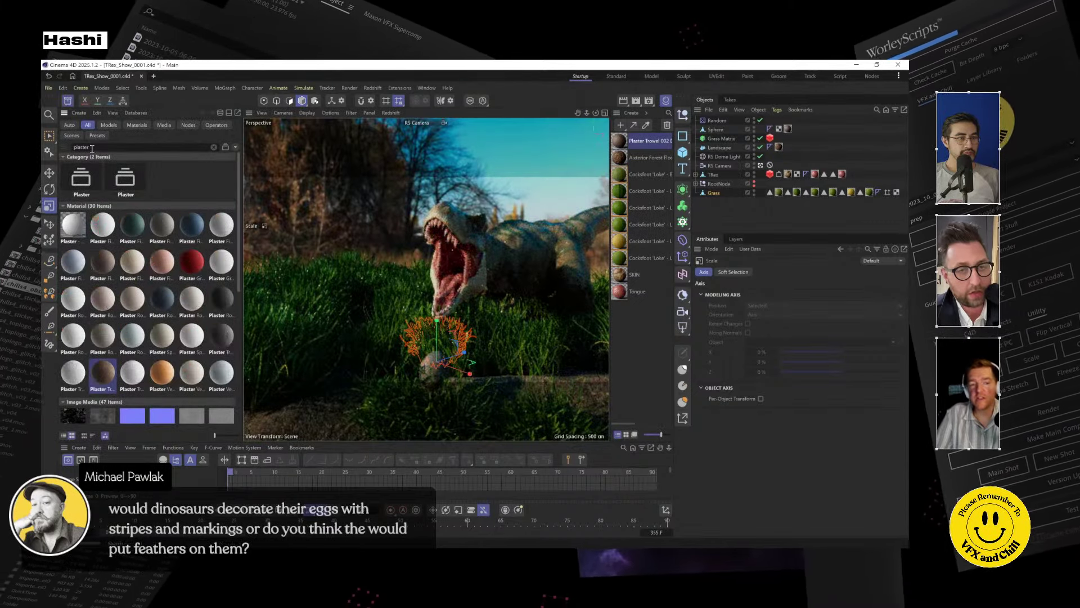
key("BackSpace")
key("BackSpace")
key("BackSpace")
key("BackSpace")
key("BackSpace")
key("BackSpace")
key("BackSpace")
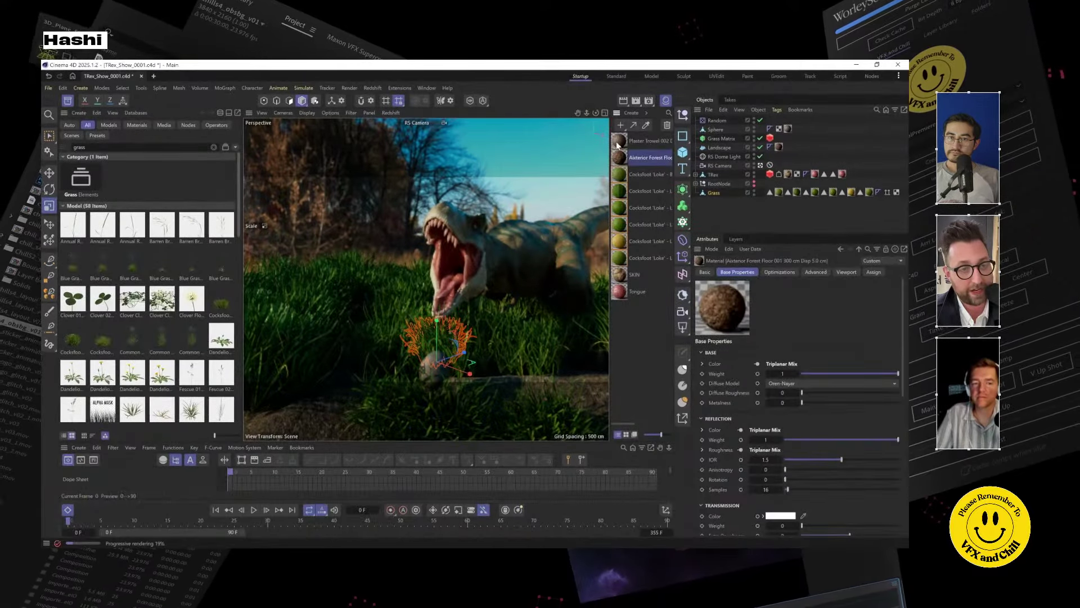
Examine the Cocksfoot materials and check which branch and leaf selections their material tags use on the Grass object.
left_click(621, 160)
left_click(621, 174)
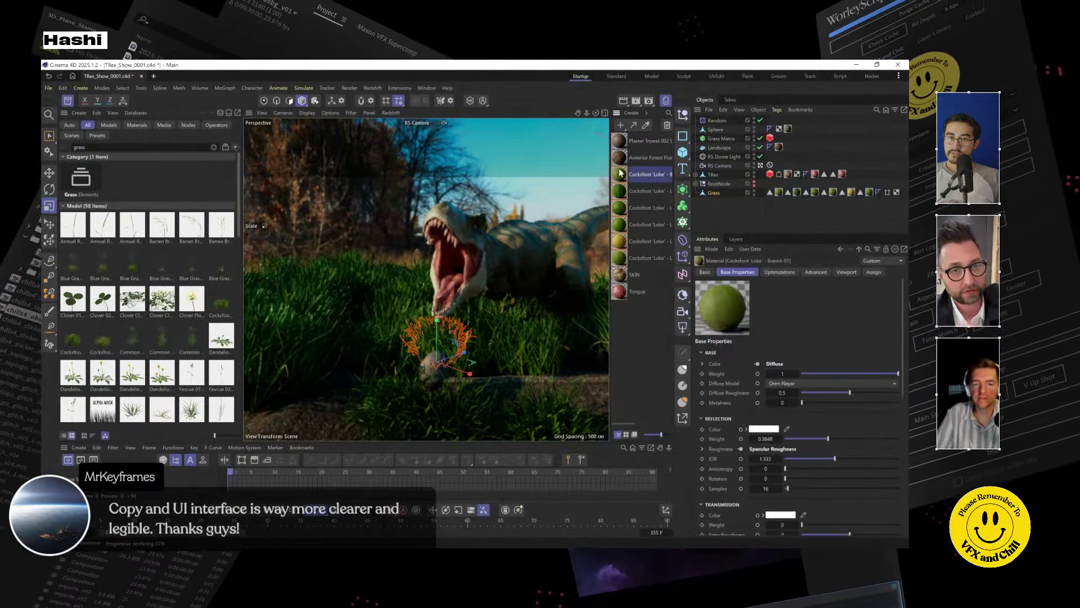
left_click(620, 257, "shift")
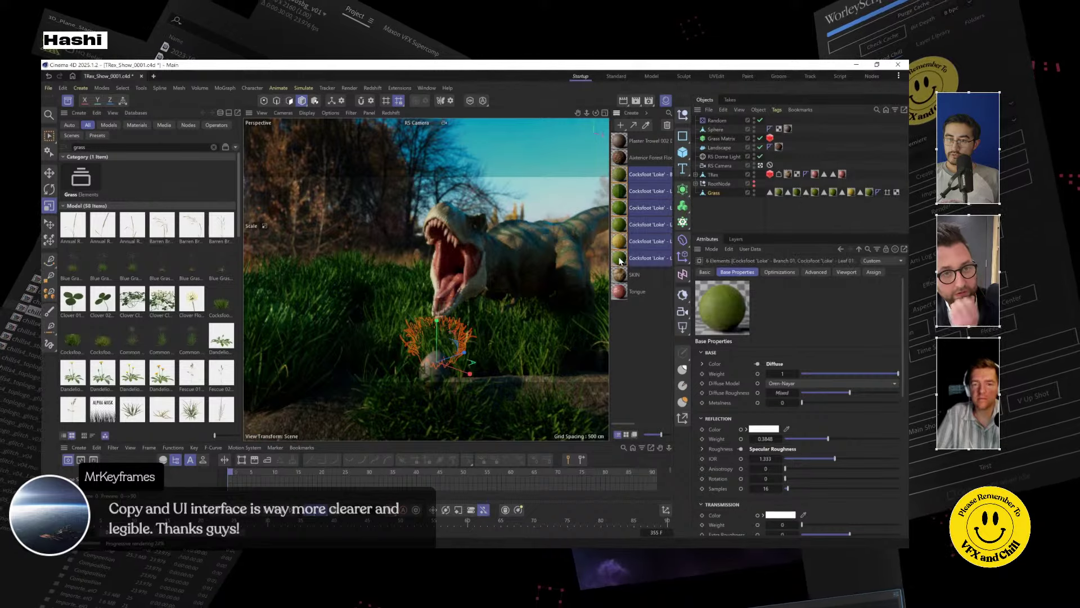
left_click(802, 200)
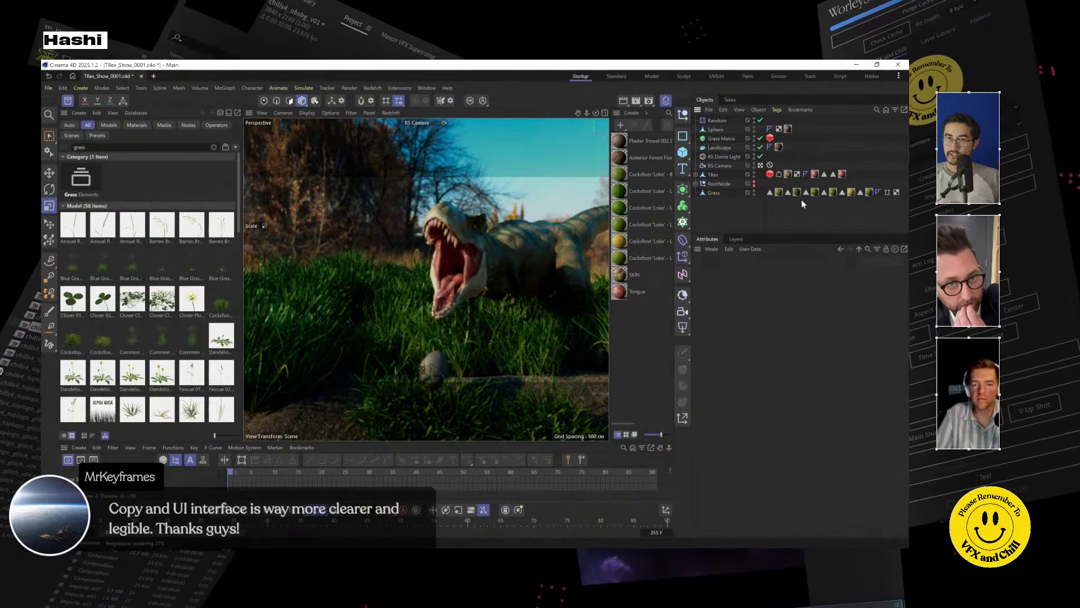
left_click(779, 192)
left_click(797, 192)
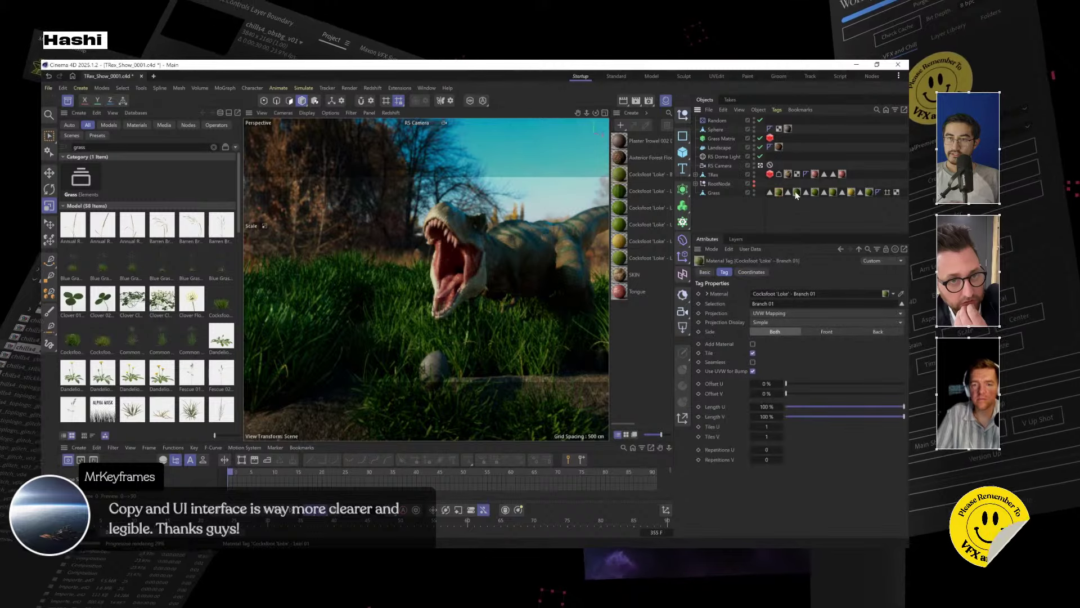
left_click(842, 193)
left_click(851, 193)
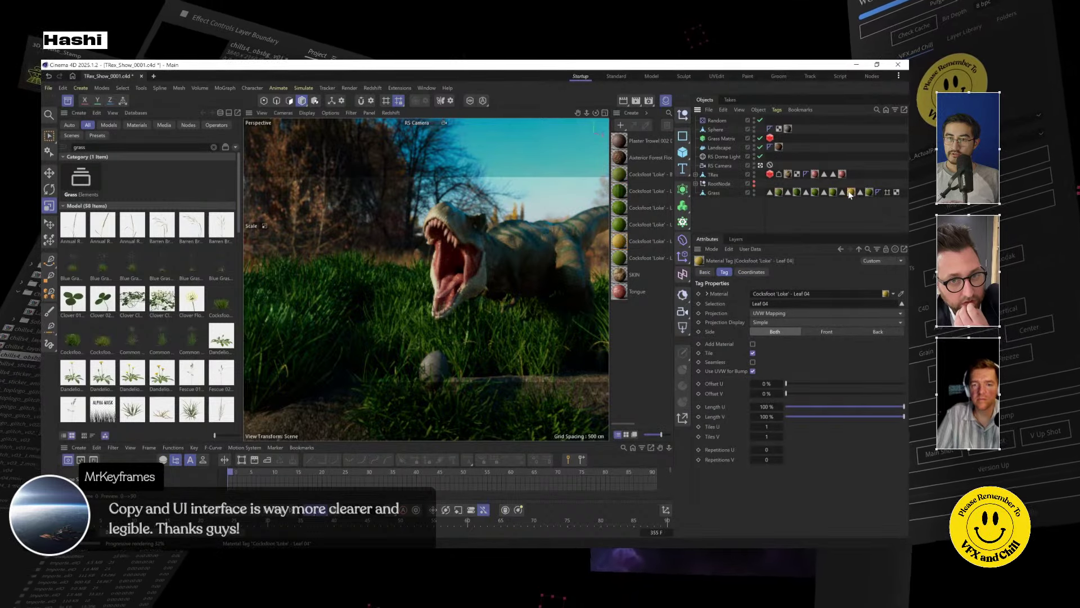
left_click(870, 193)
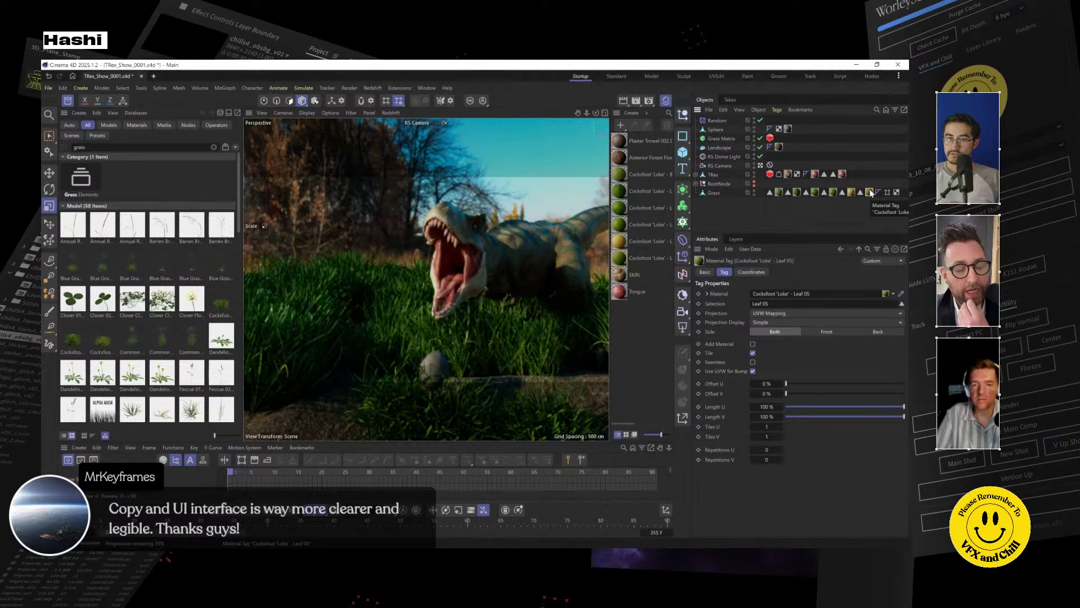
Delete the Leaf 05 polygons from the Grass object using its polygon selection tag.
left_click(861, 193)
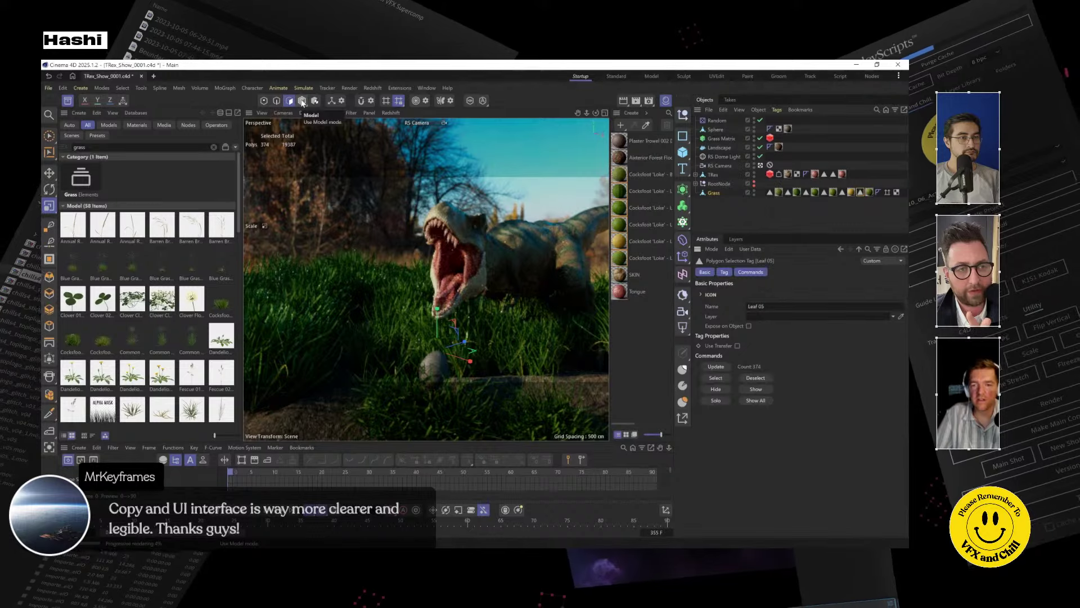
left_click(49, 174)
key("Delete")
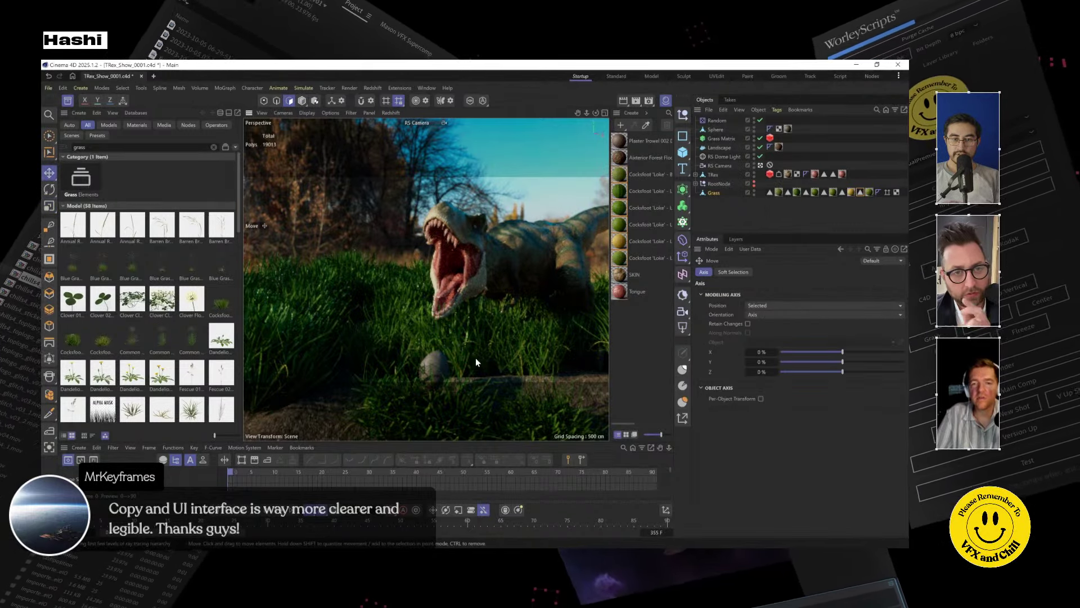
Try to remove the Leaf 04 and Leaf 02 selection tags and neighbouring material tags from the Grass object.
left_click(842, 192)
key("Delete")
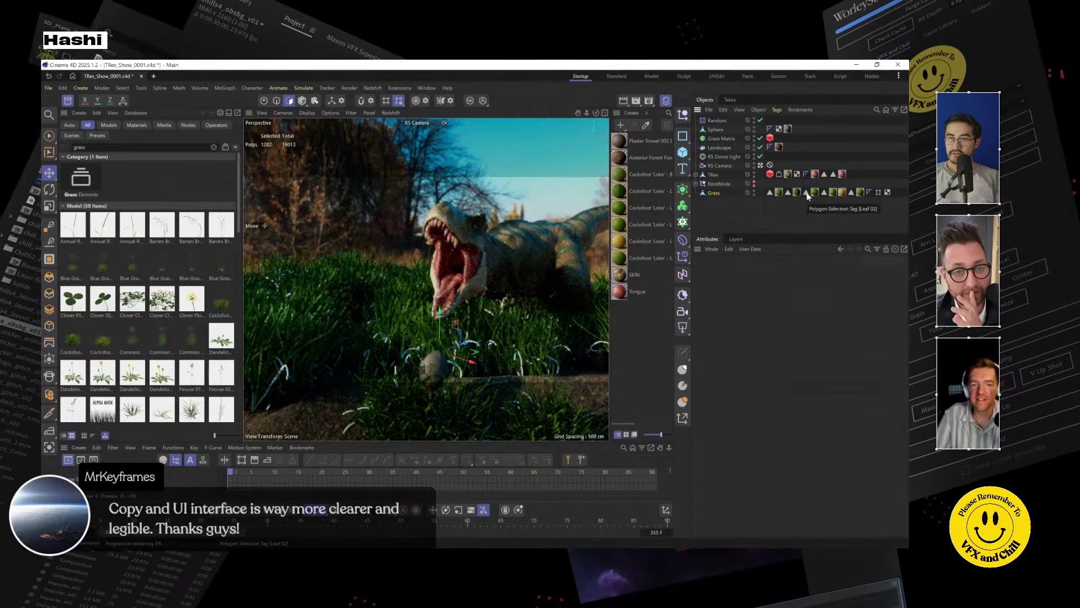
left_click(807, 194)
key("Delete")
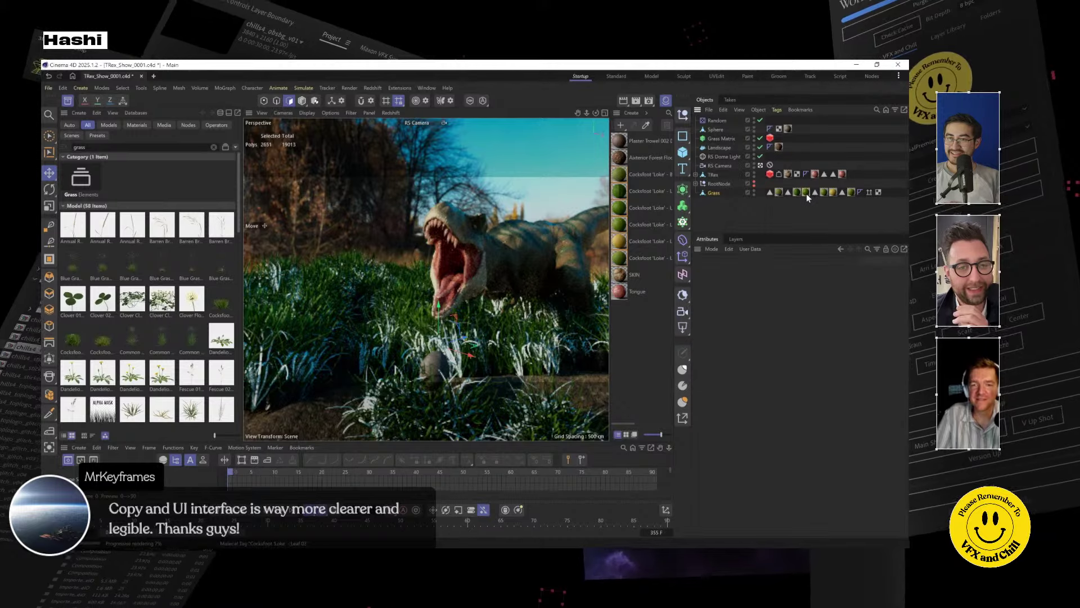
left_click(806, 194)
key("Delete")
left_click(823, 193)
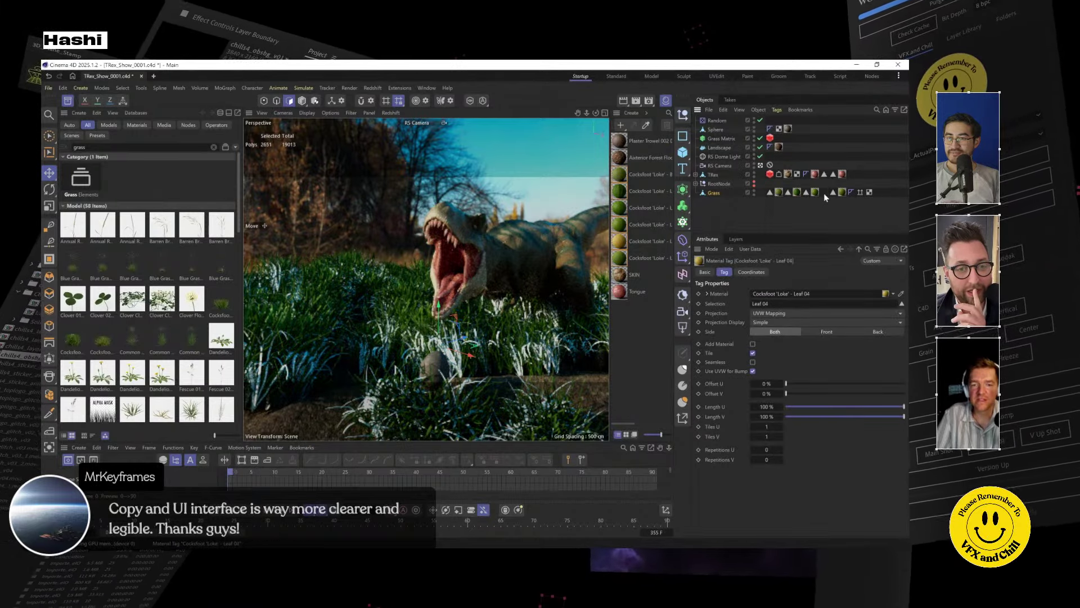
key("Delete")
left_click(833, 192)
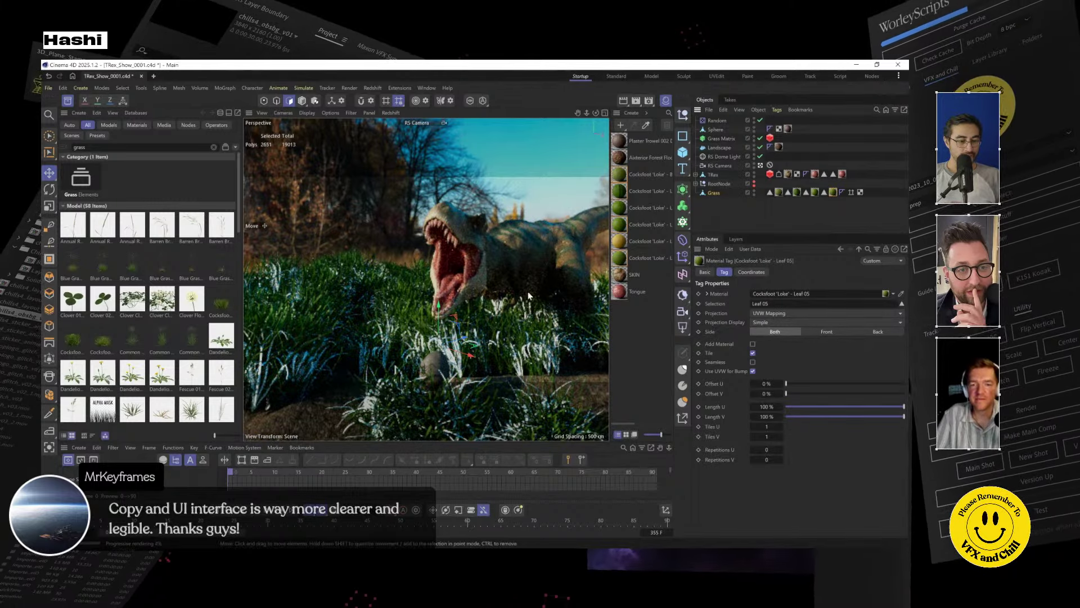
Undo the tag deletions on the Grass object.
key("ctrl+z")
key("ctrl+z")
key("ctrl+z")
key("ctrl+z")
key("ctrl+z")
key("ctrl+z")
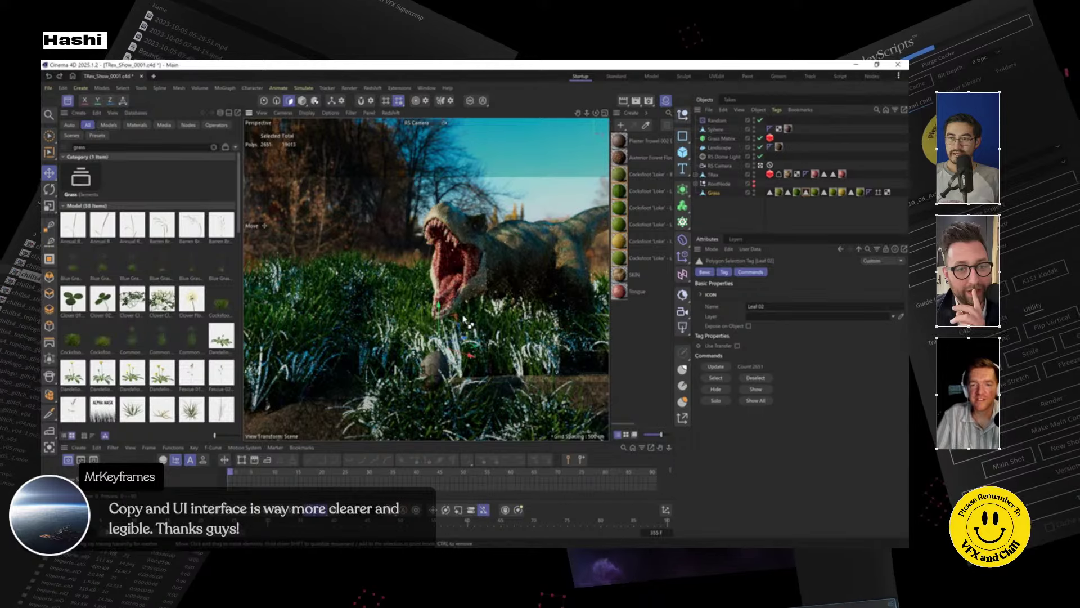
key("ctrl+z")
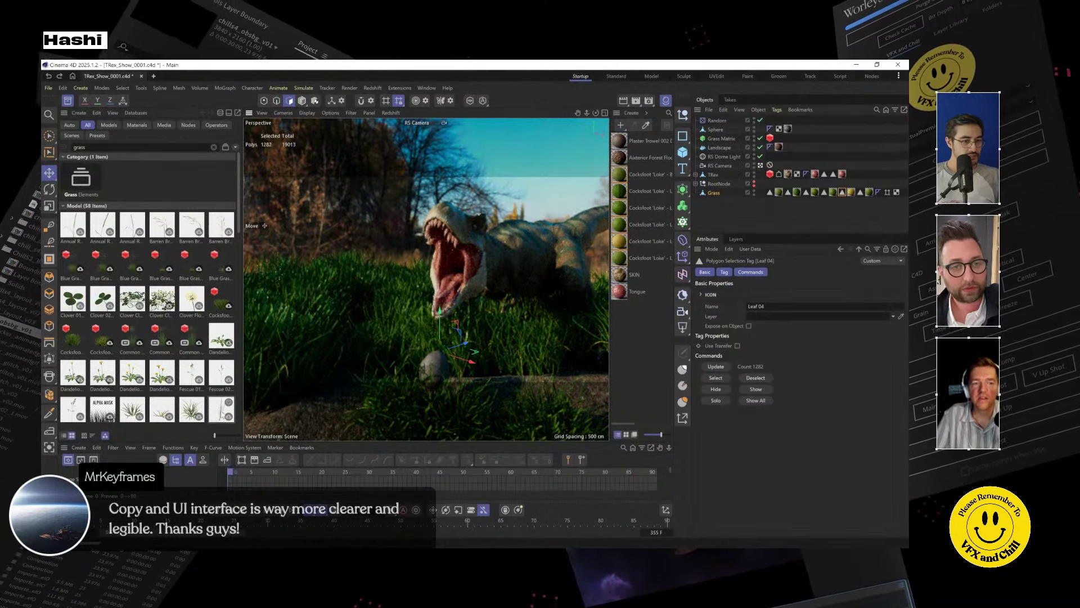
Try the Mid Size Grass 01 model in the scene and remove it again.
double_click(191, 409)
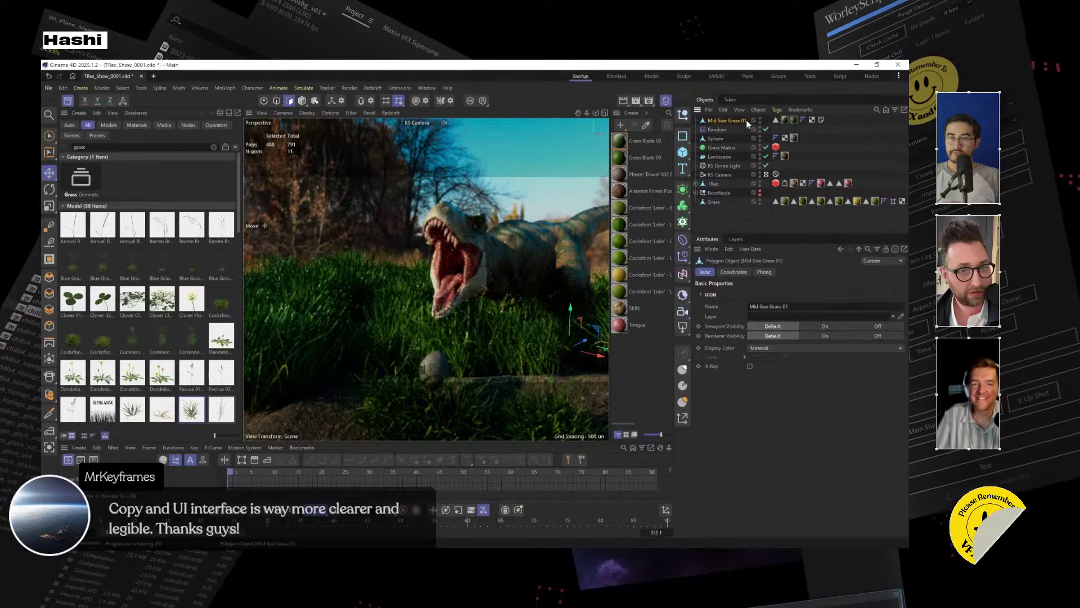
key("Delete")
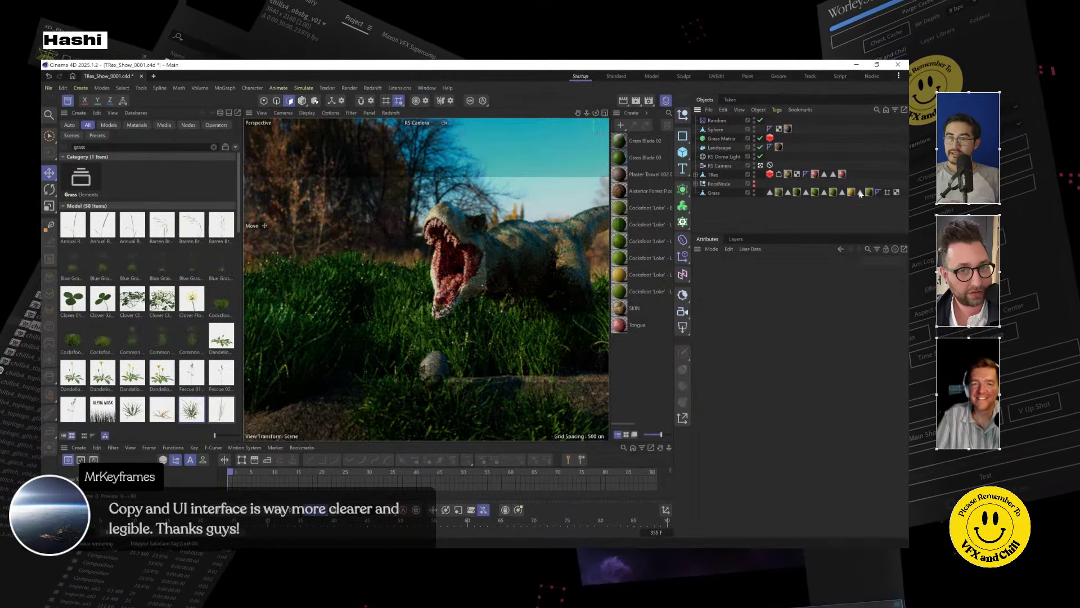
Inspect the Diffuse texture node of the yellow Cocksfoot Leaf 04 material and close its node graph.
double_click(620, 277)
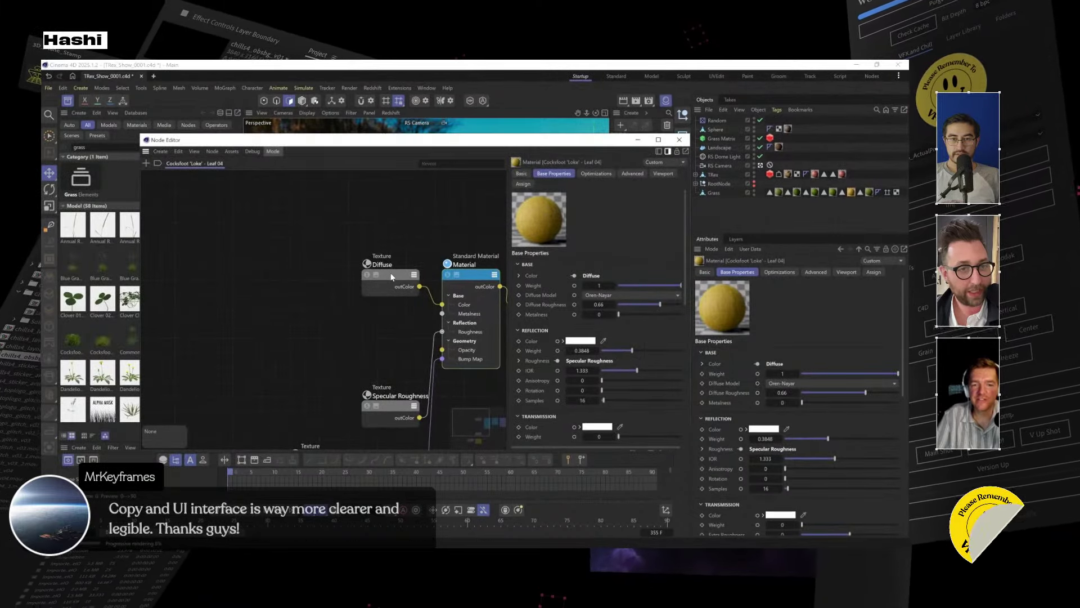
left_click(392, 281)
left_click(682, 140)
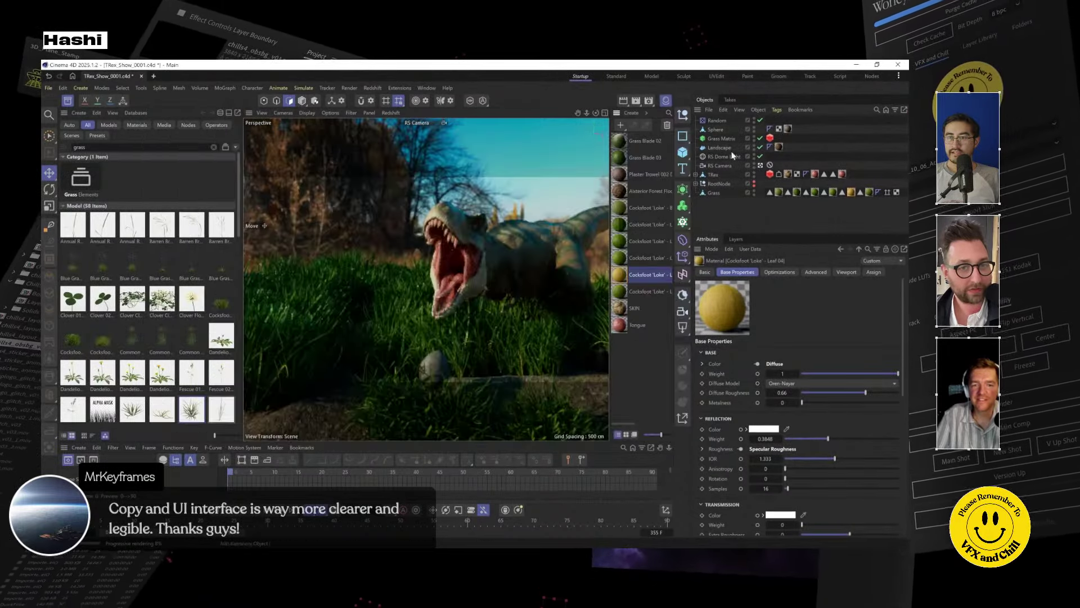
Add a Color Correct node to the Cocksfoot Leaf 03 material and arrange it between the Diffuse texture and the Material node.
double_click(833, 192)
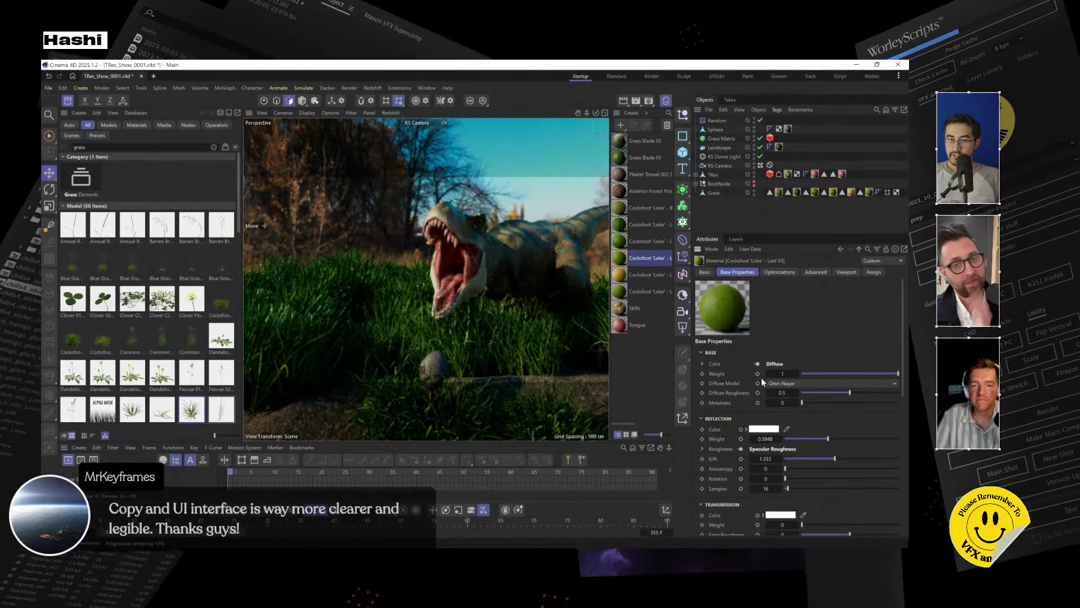
double_click(728, 307)
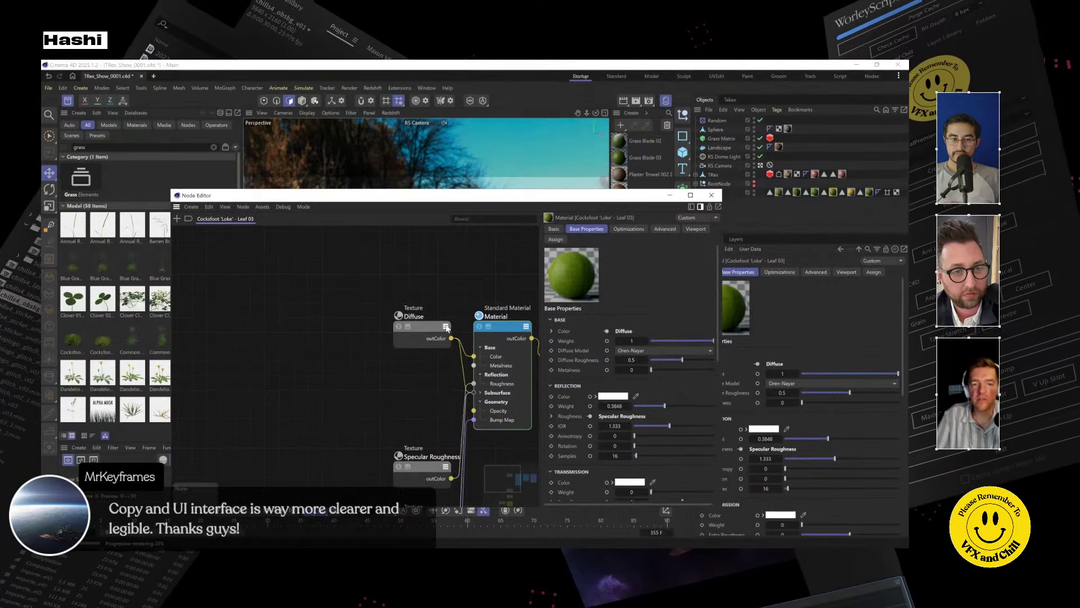
left_click_drag(449, 337, 402, 338)
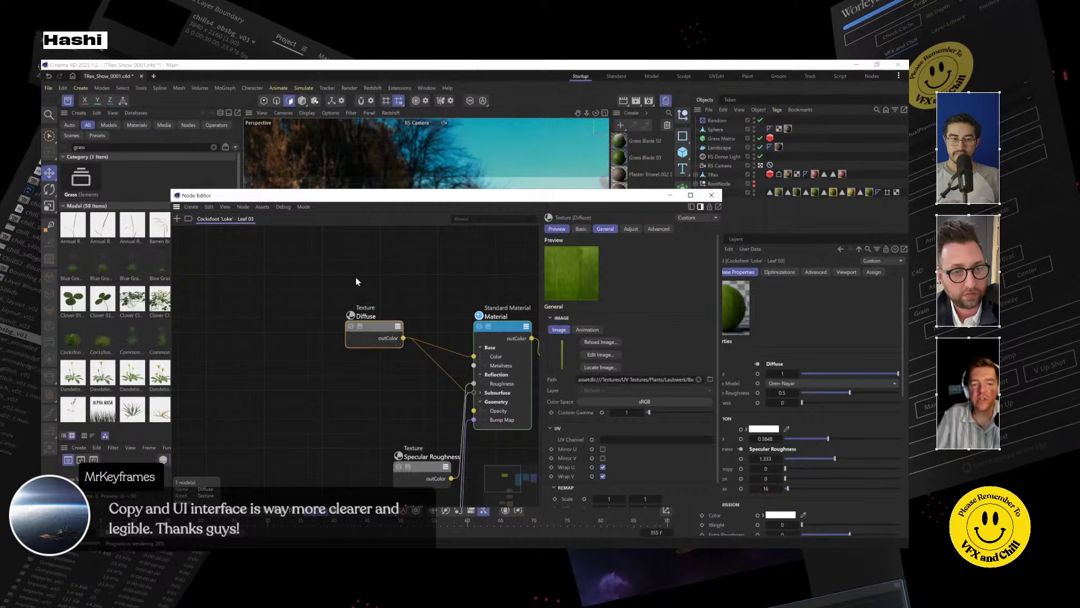
double_click(337, 265)
type("co")
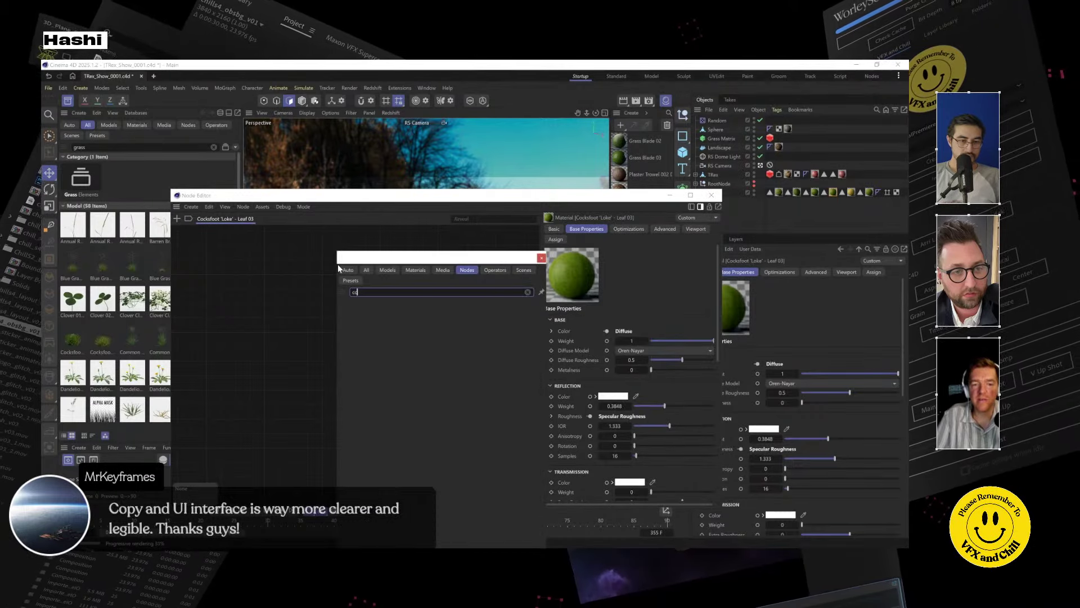
type("lo")
key("Down")
key("Down")
key("Down")
key("Down")
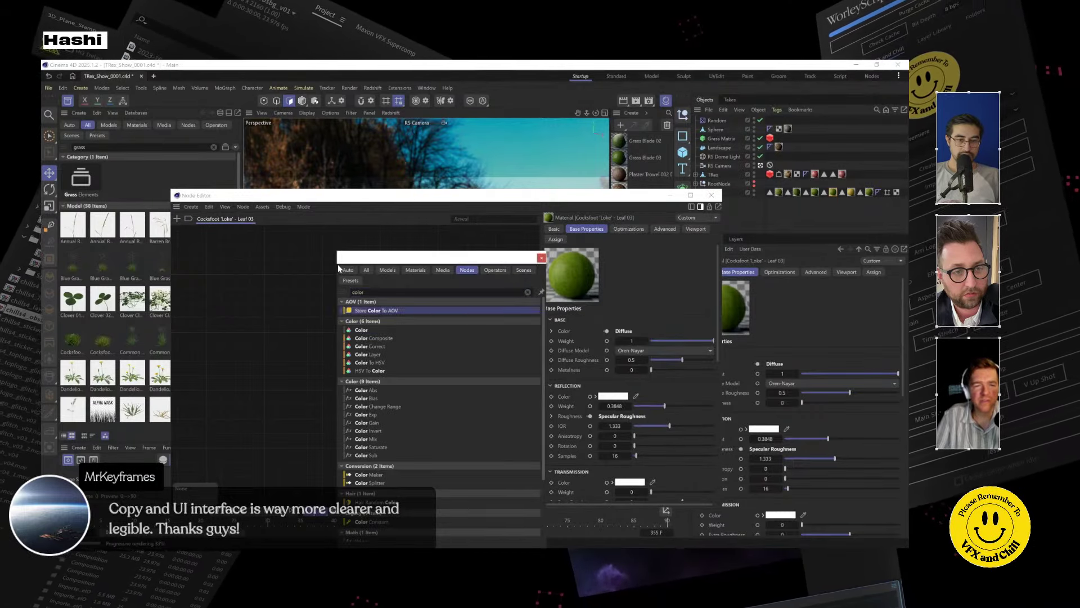
key("Return")
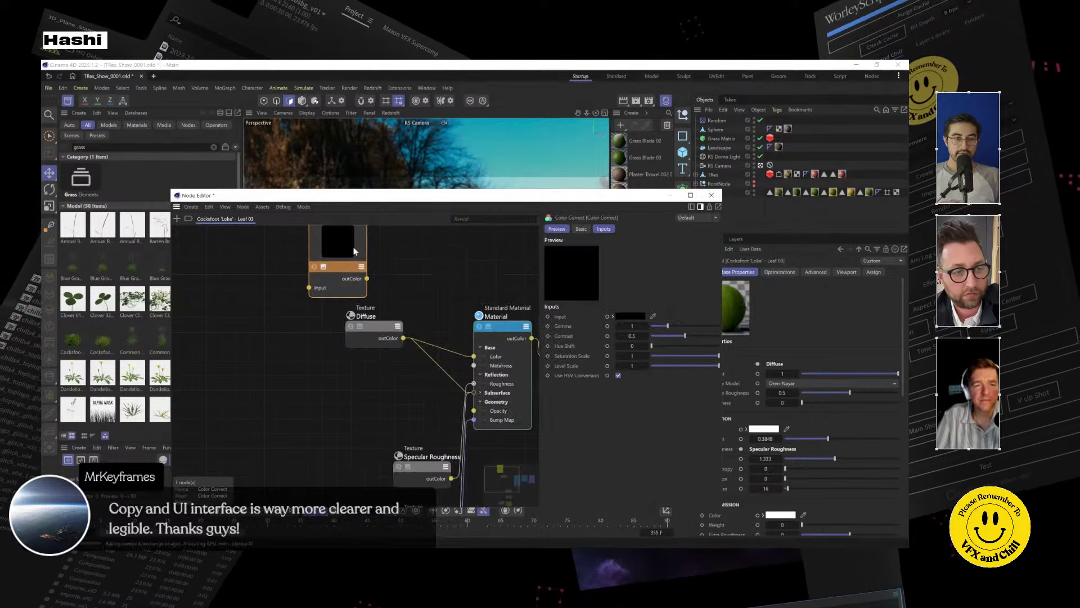
left_click_drag(345, 247, 421, 249)
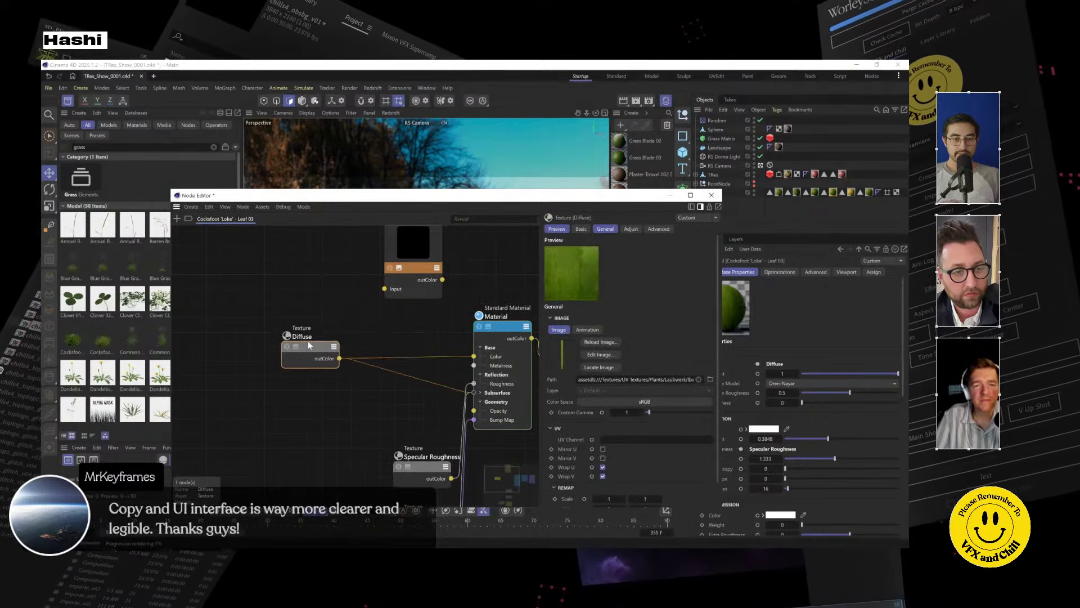
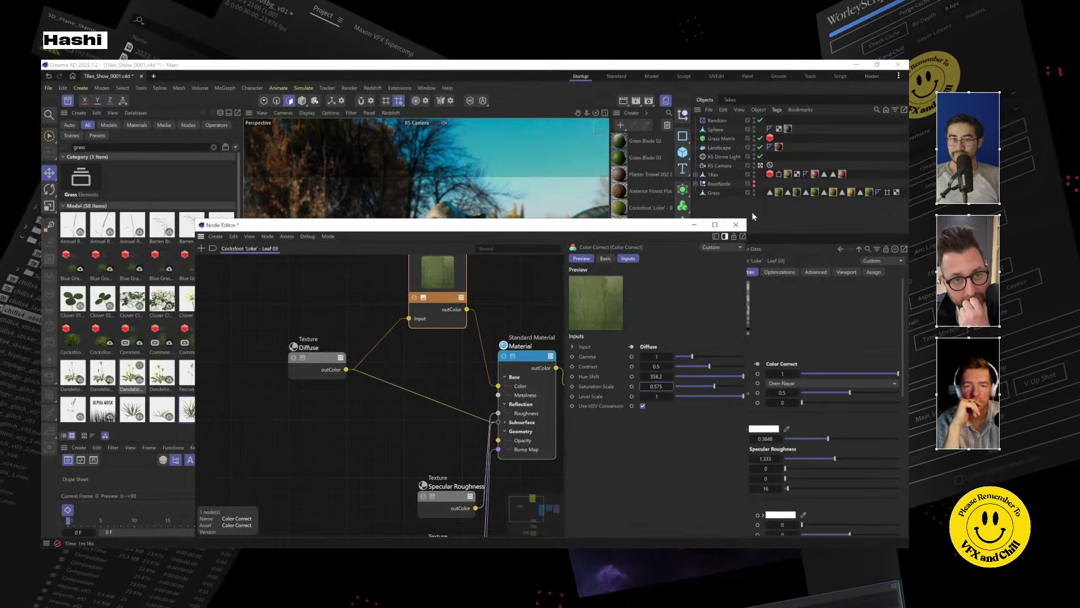
Set the Color Correct node's saturation scale to 0.655 and hue shift to 324.72, and put the Node Editor away.
left_click_drag(656, 386, 658, 386)
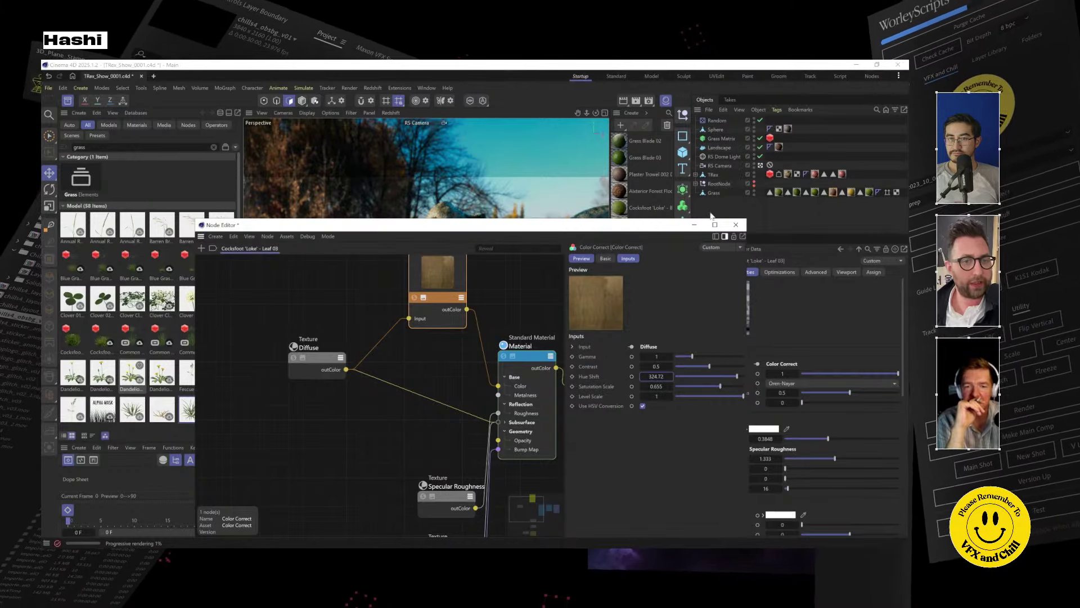
left_click(694, 226)
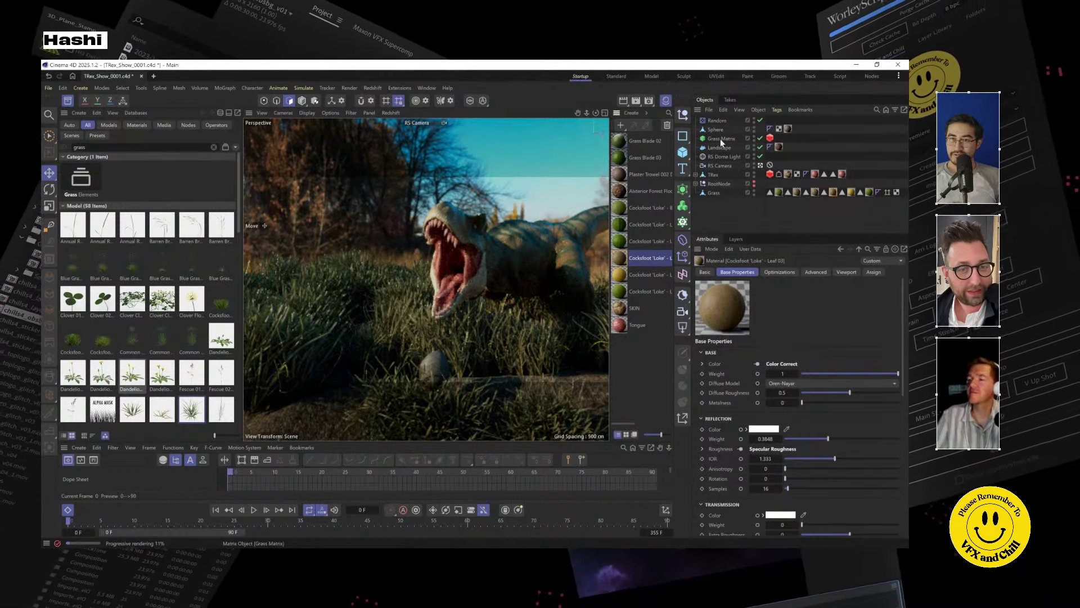
Scale the Grass object up along its vertical axis to make the blades taller.
left_click(713, 193)
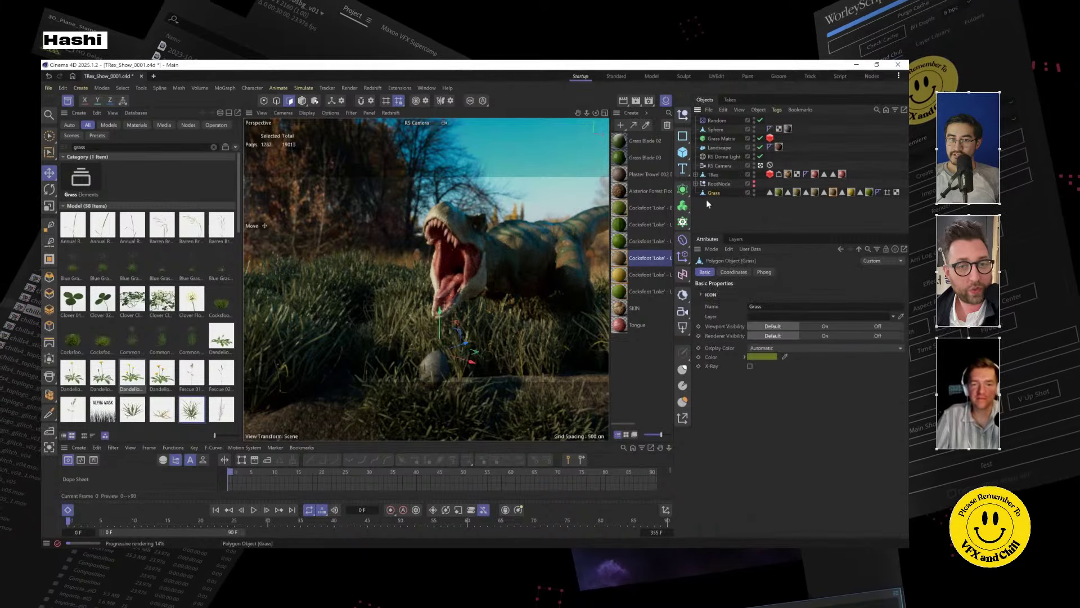
left_click(49, 206)
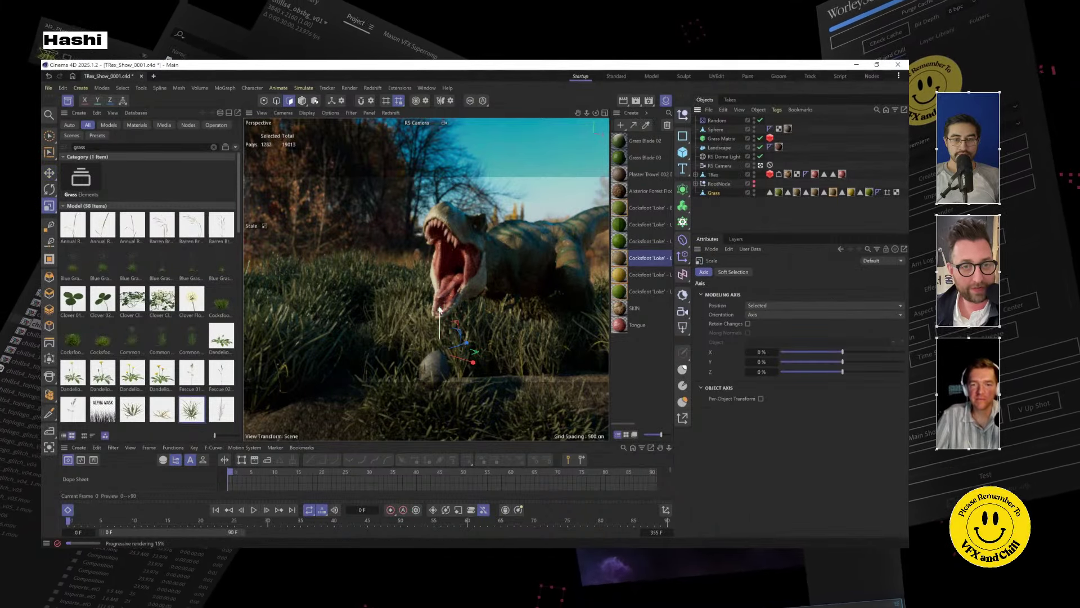
left_click_drag(441, 304, 440, 285)
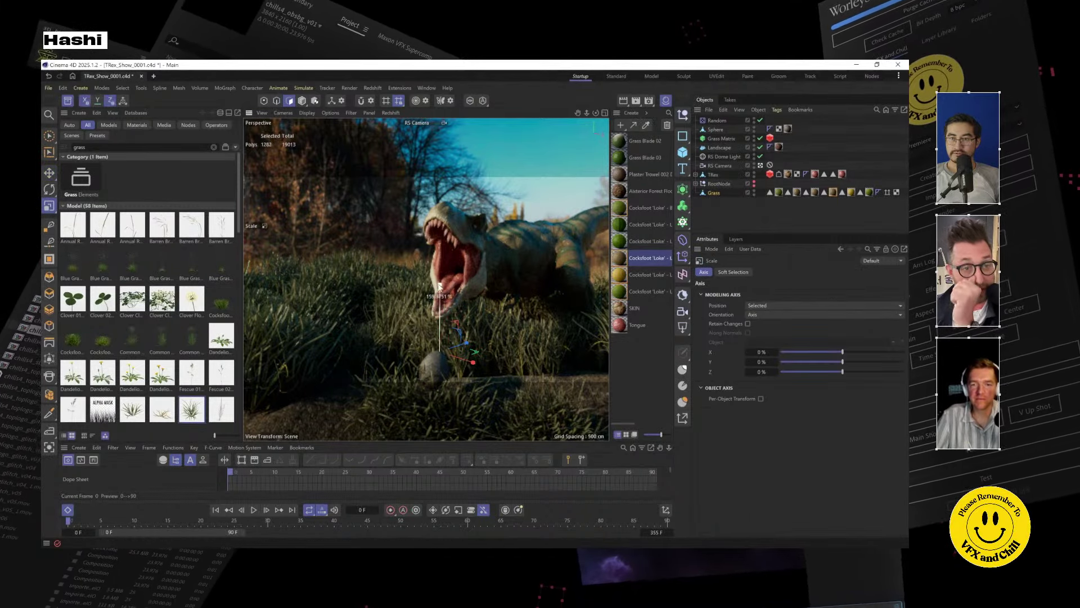
Open the node graph of the Cocksfoot Leaf 05 material assigned to the Grass object.
left_click(870, 193)
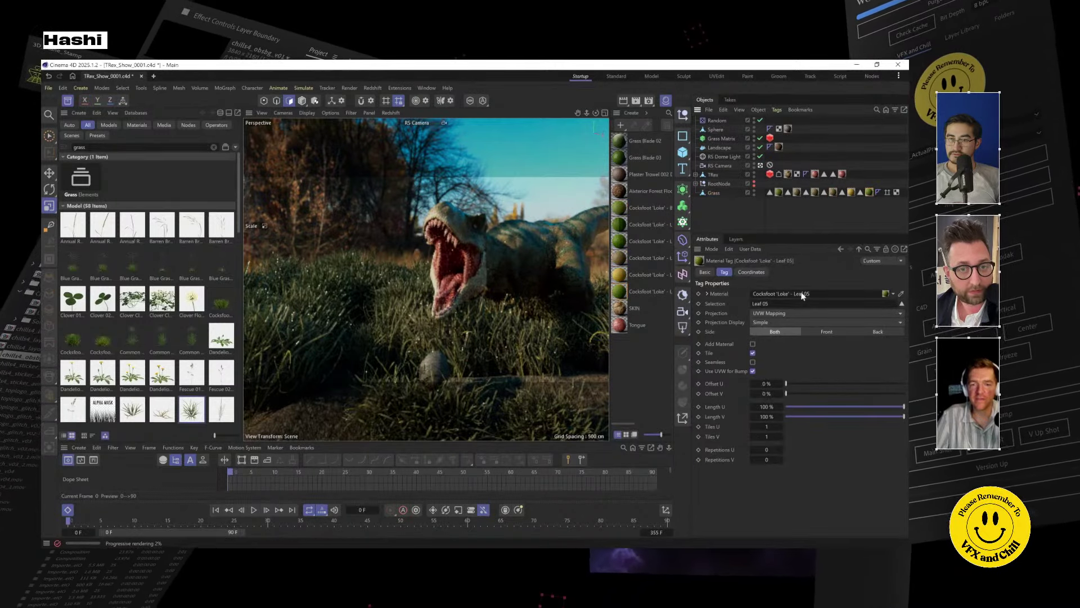
double_click(871, 193)
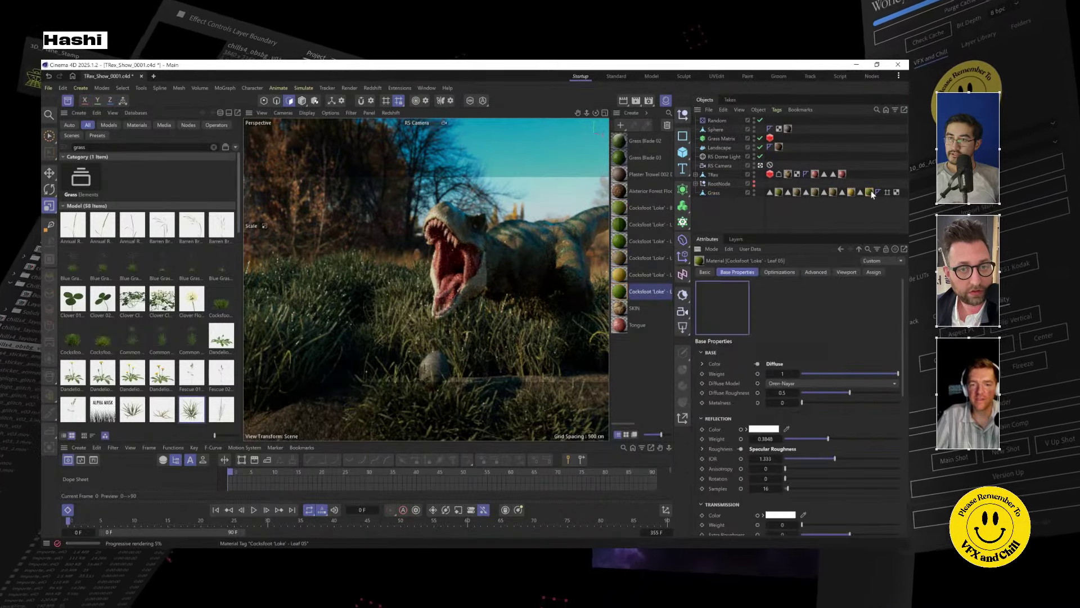
double_click(618, 291)
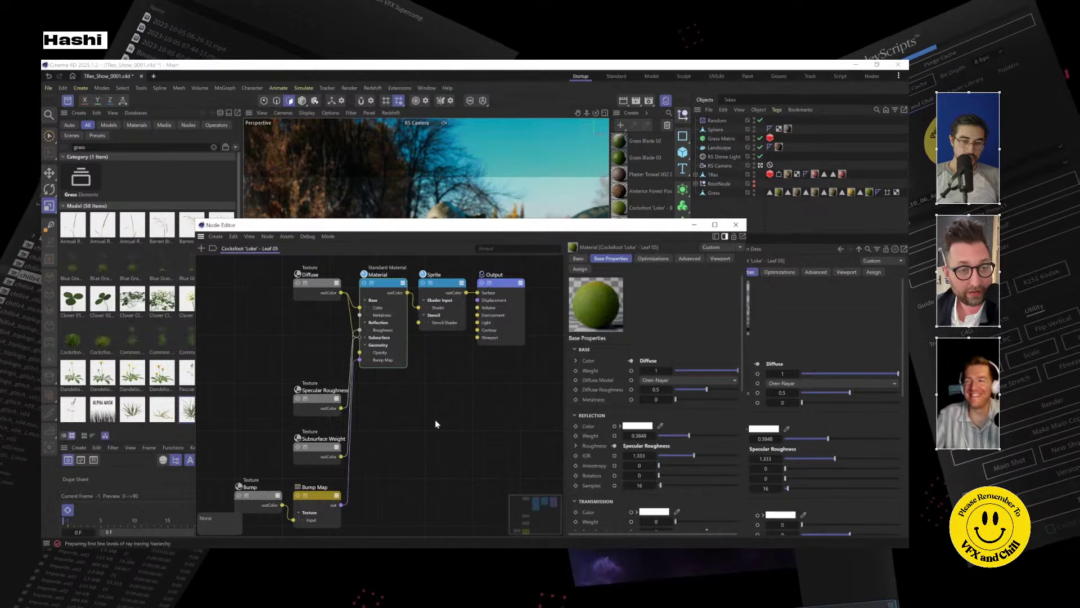
key("shift+c")
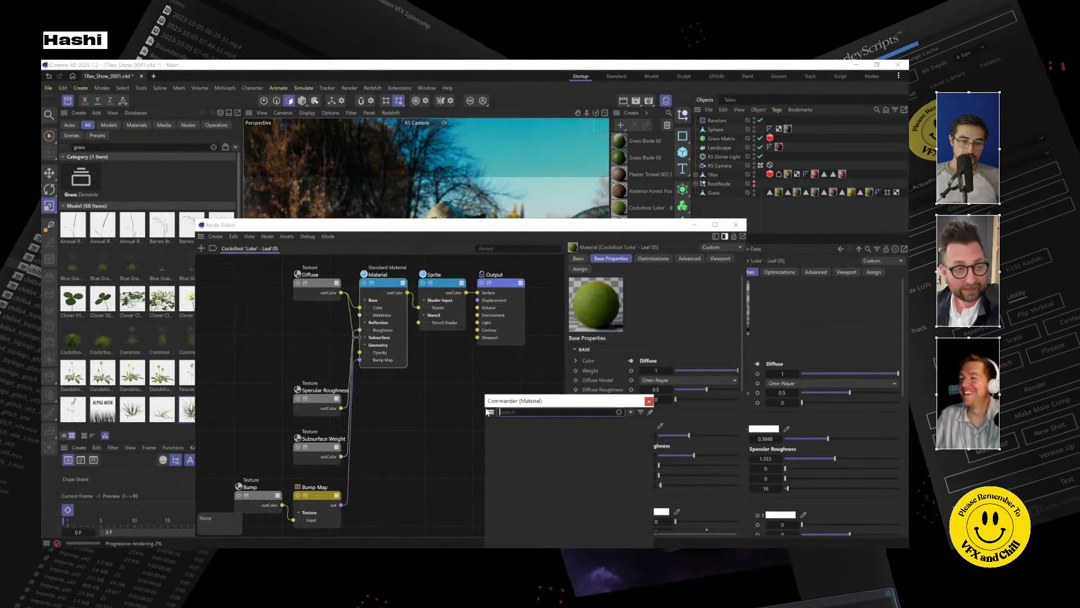
type("color")
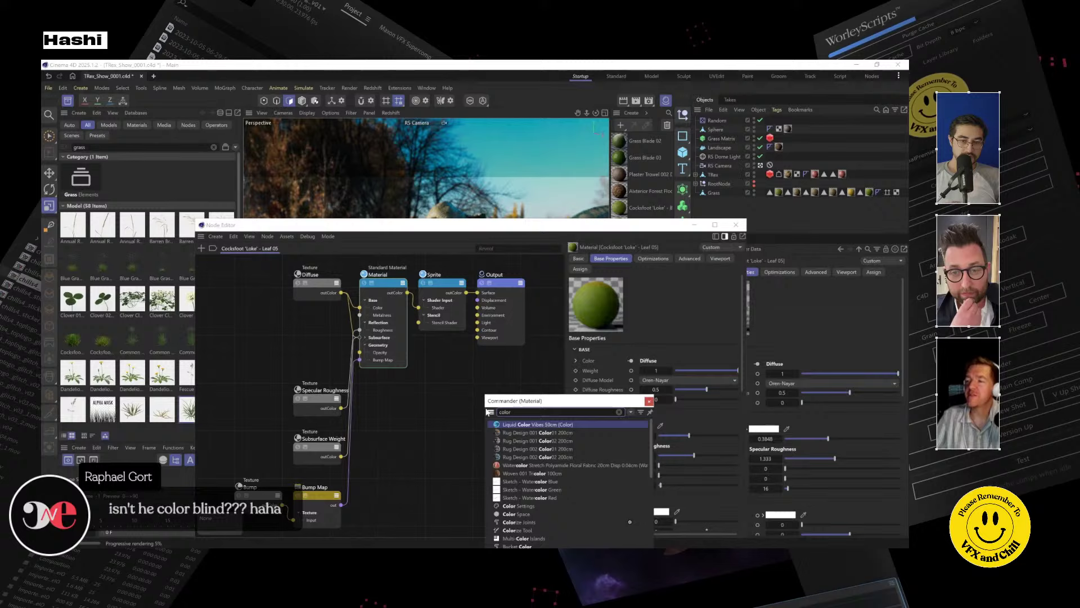
key("Escape")
Add a Color Correct node to the Leaf 05 material and wire it between the Diffuse texture and the Material's base color.
key("shift+c")
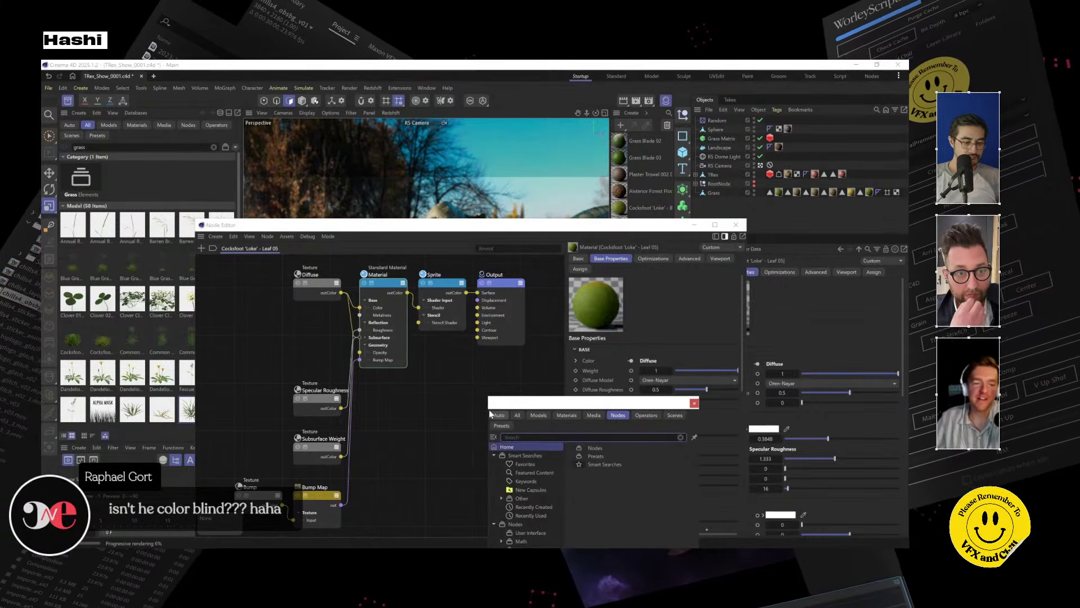
type("colo")
key("Down")
key("Down")
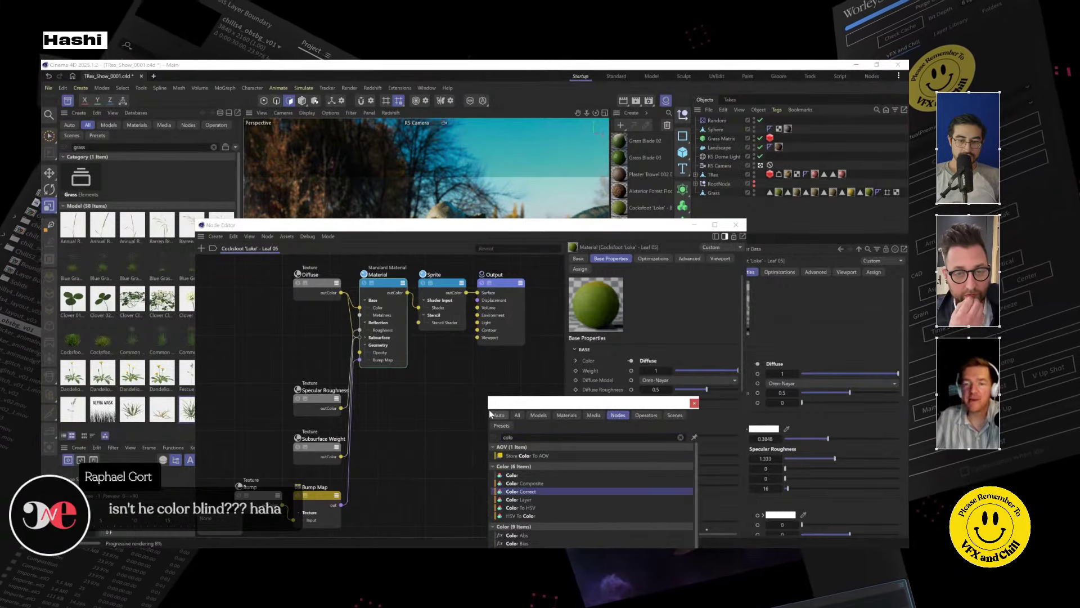
key("Return")
left_click_drag(494, 400, 232, 345)
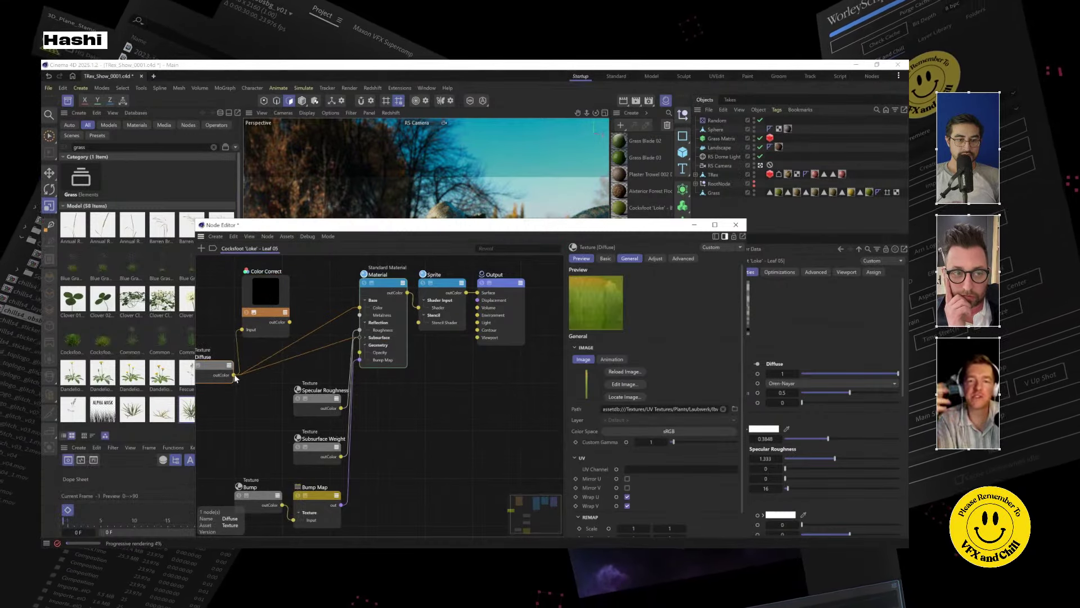
left_click_drag(264, 292, 310, 281)
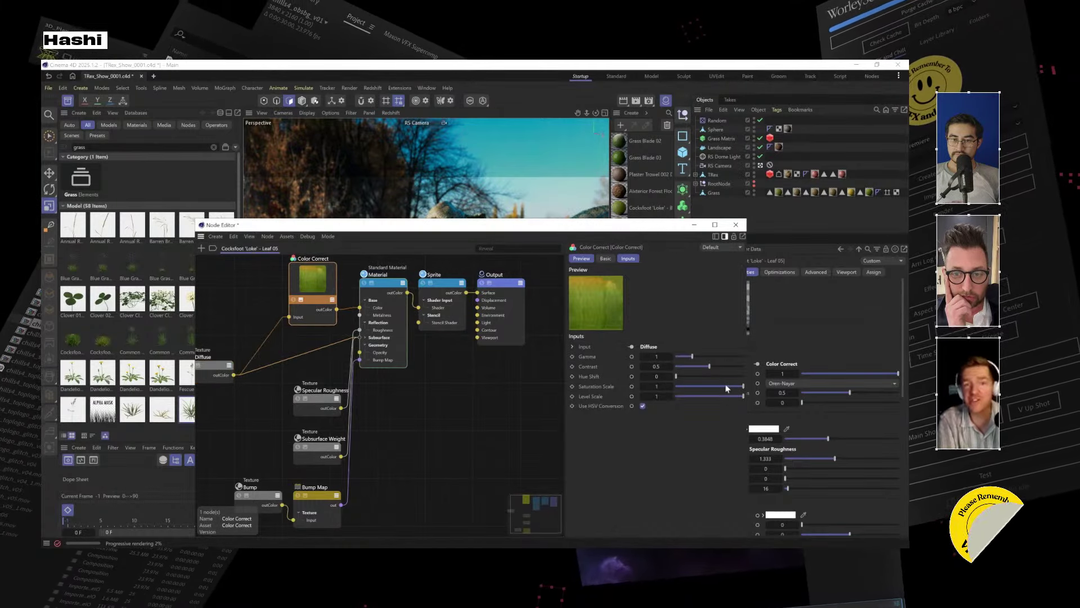
Lower the Leaf 05 Color Correct node's saturation scale to 0.641 with the render in view.
left_click_drag(725, 386, 729, 385)
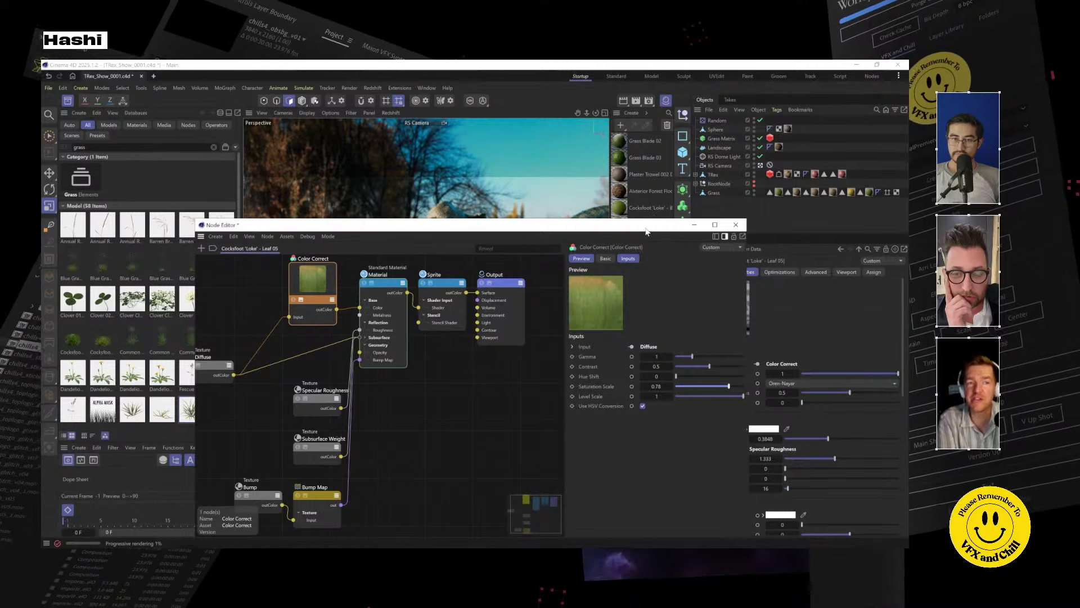
left_click_drag(646, 228, 288, 195)
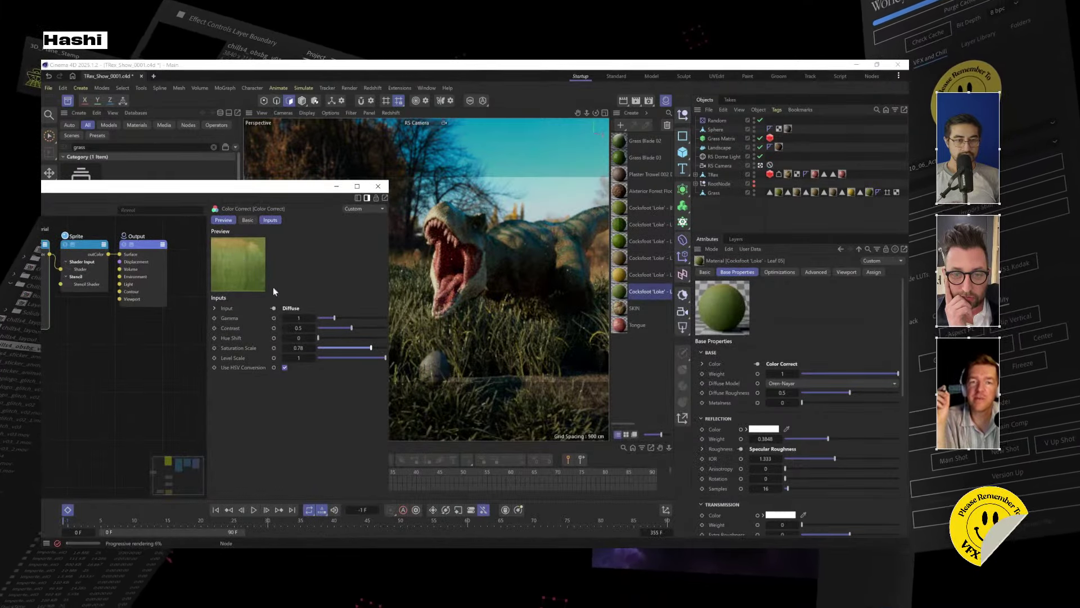
left_click_drag(371, 347, 355, 349)
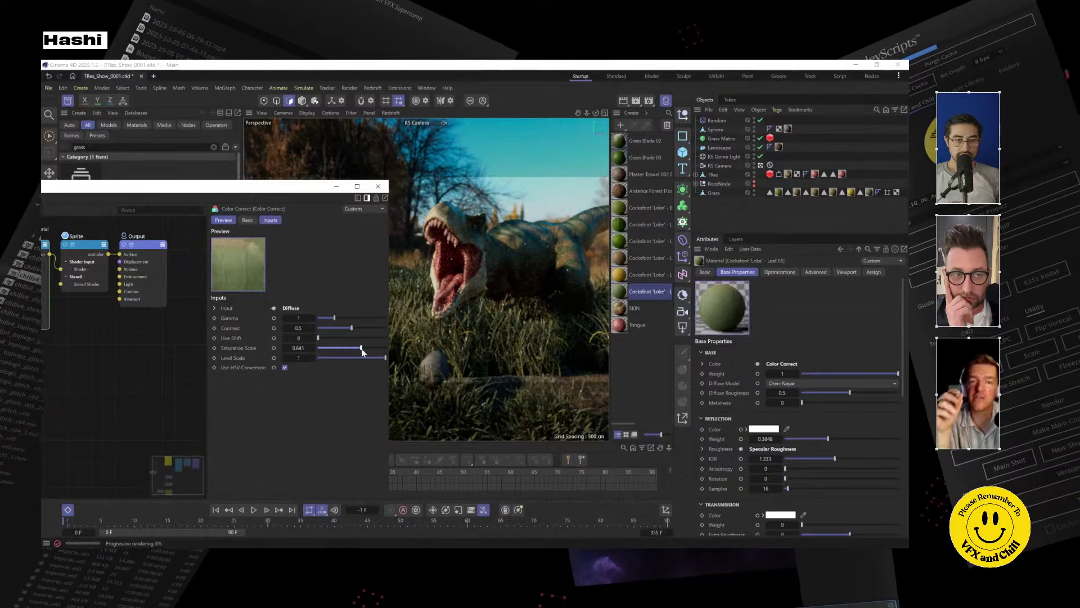
left_click_drag(370, 352, 377, 351)
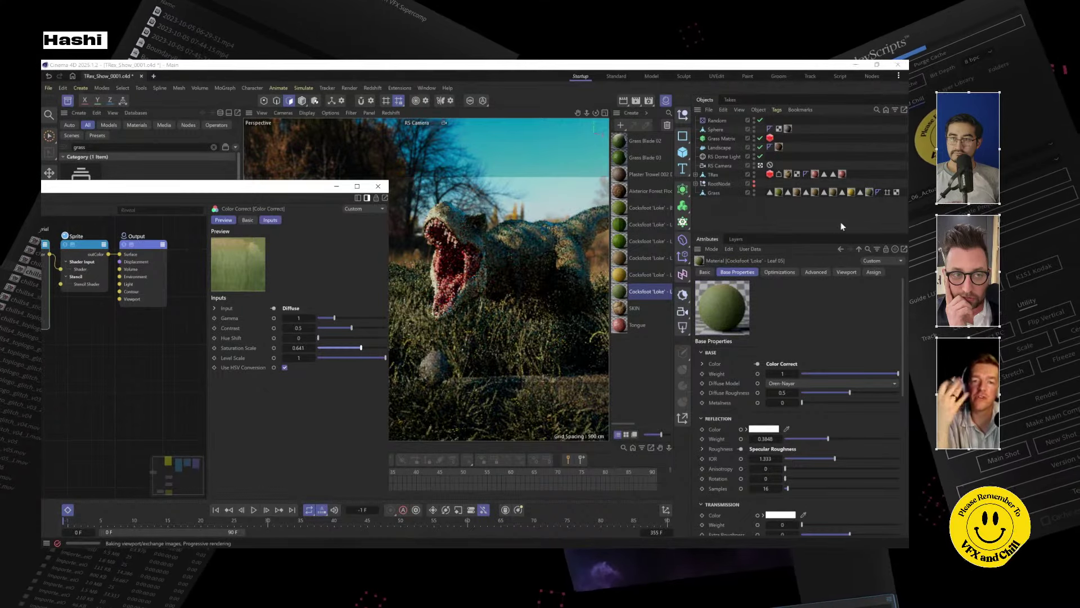
Add a Color Correct node to the yellow Cocksfoot Leaf 04 material's node graph.
double_click(849, 191)
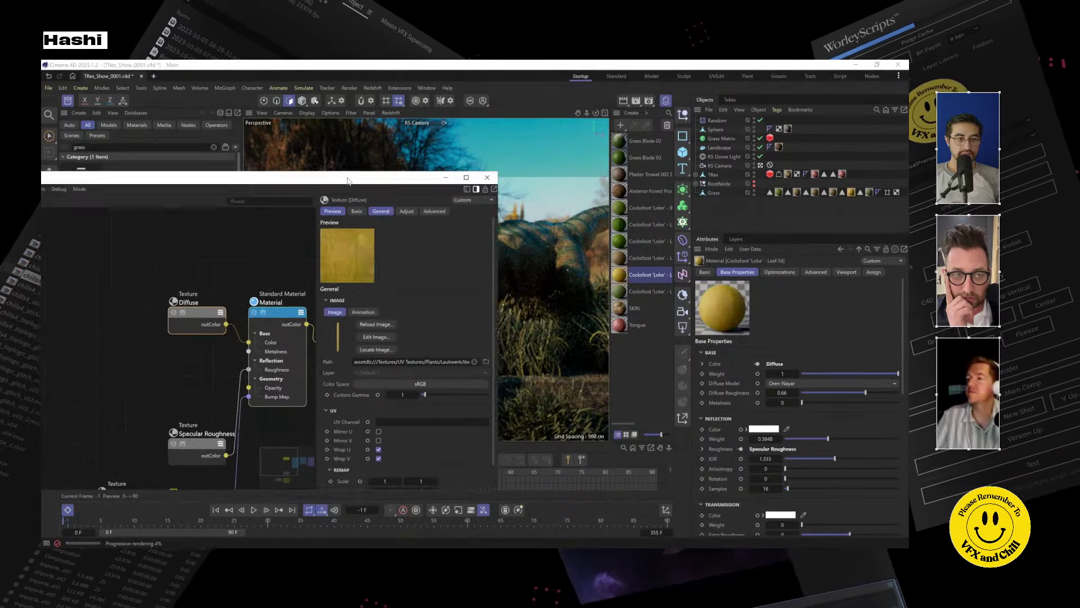
double_click(299, 244)
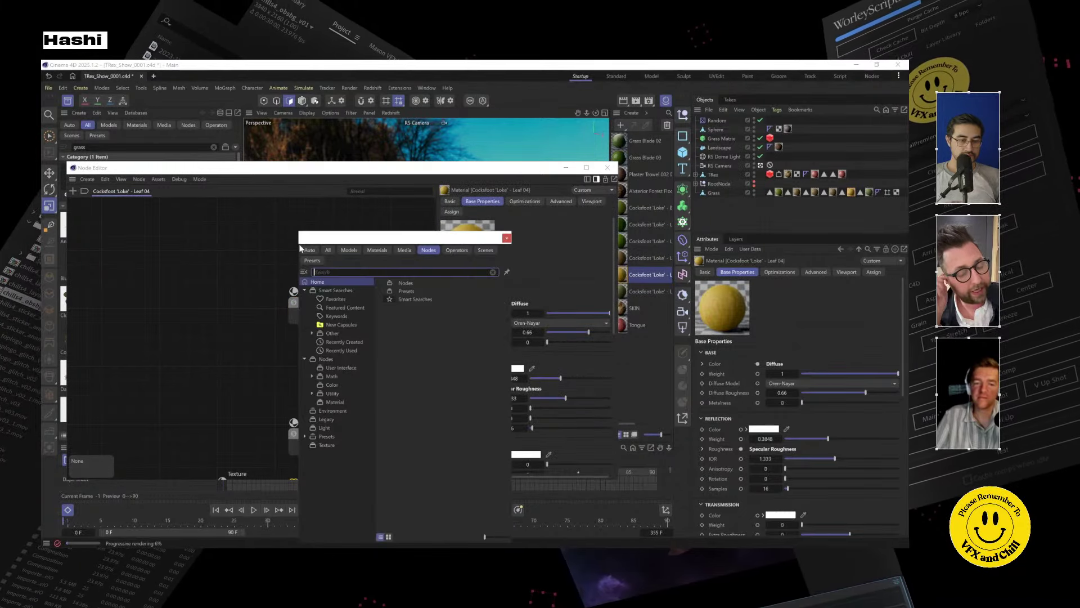
type("colo")
key("Down")
key("Down")
key("Down")
key("Down")
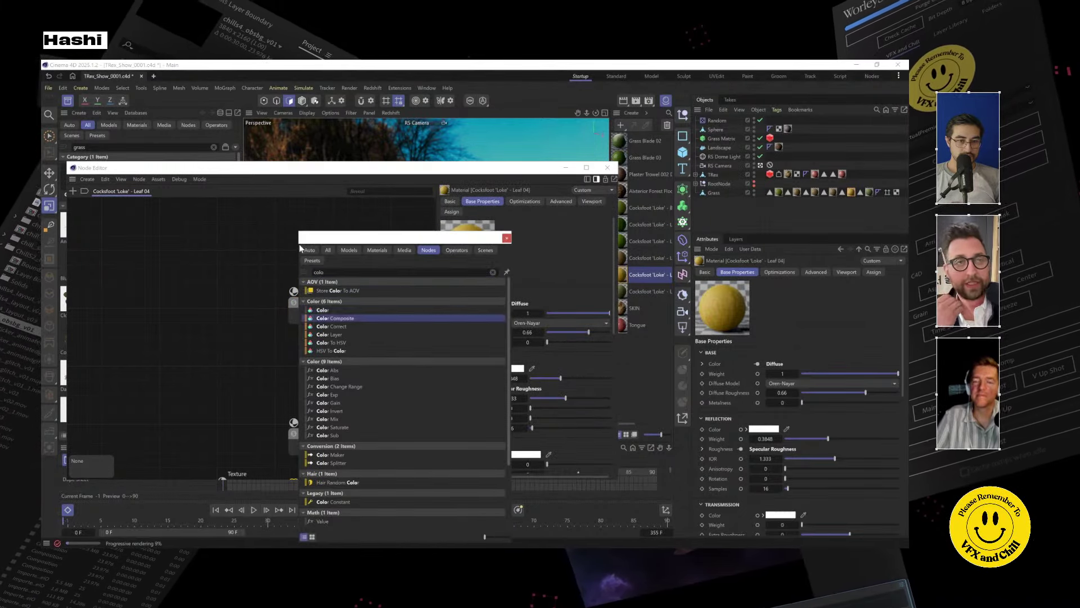
key("Return")
Route the Leaf 04 Diffuse texture through the Color Correct node into the Material's base color.
left_click(309, 307)
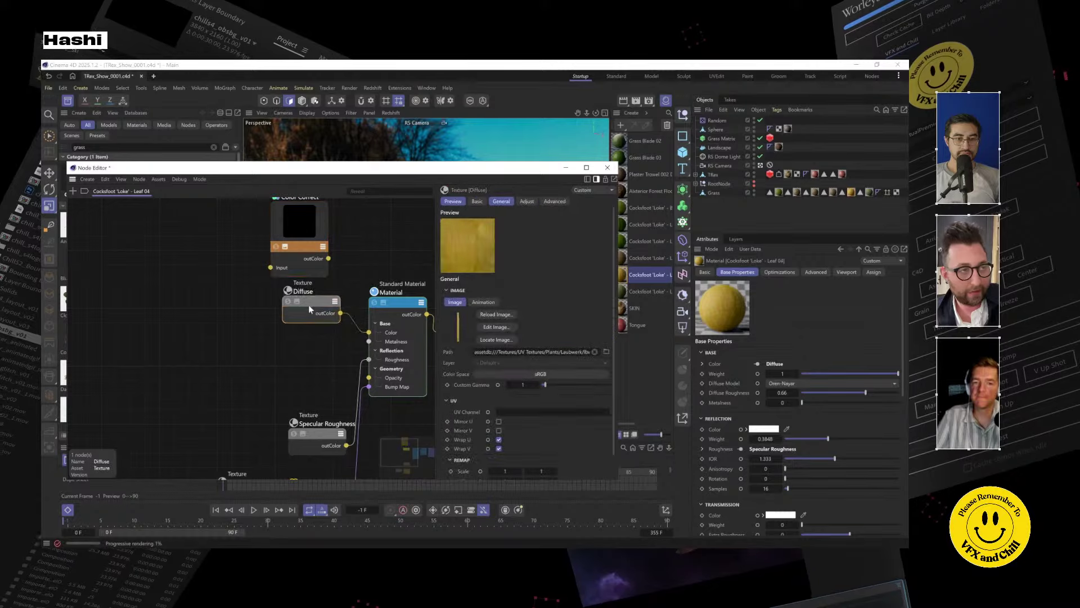
left_click_drag(204, 297, 205, 295)
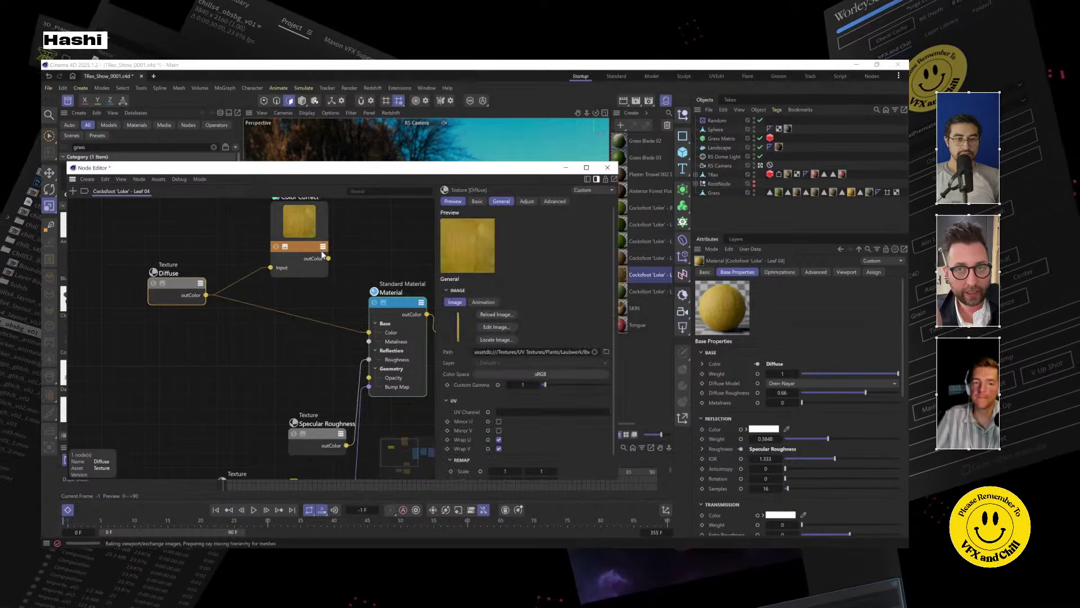
left_click_drag(328, 258, 368, 332)
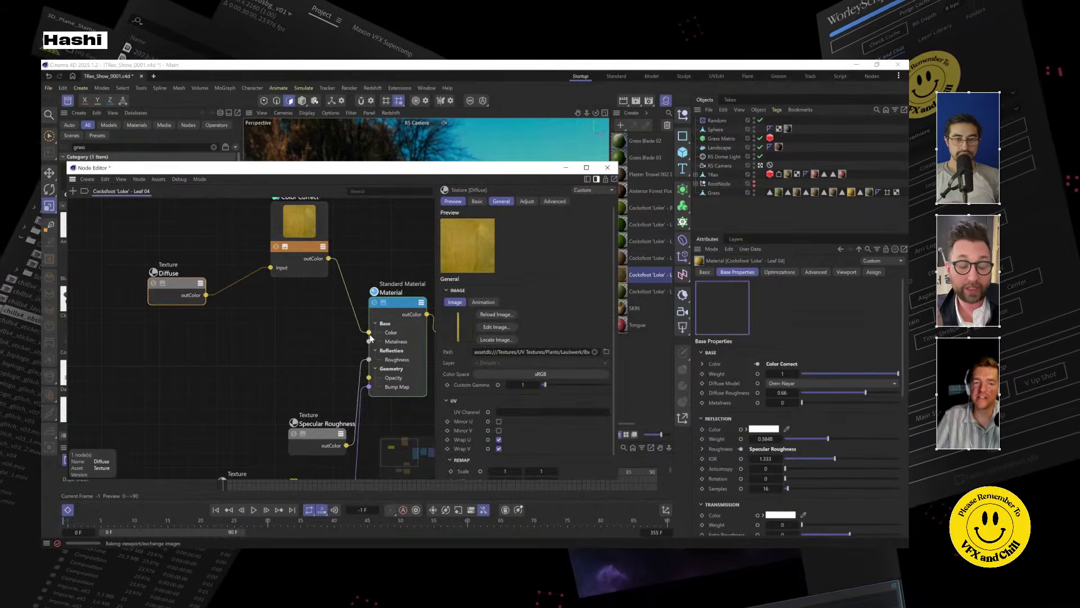
Reduce the Leaf 04 Color Correct node's saturation scale to mute the yellow, and put the Node Editor away.
left_click(310, 238)
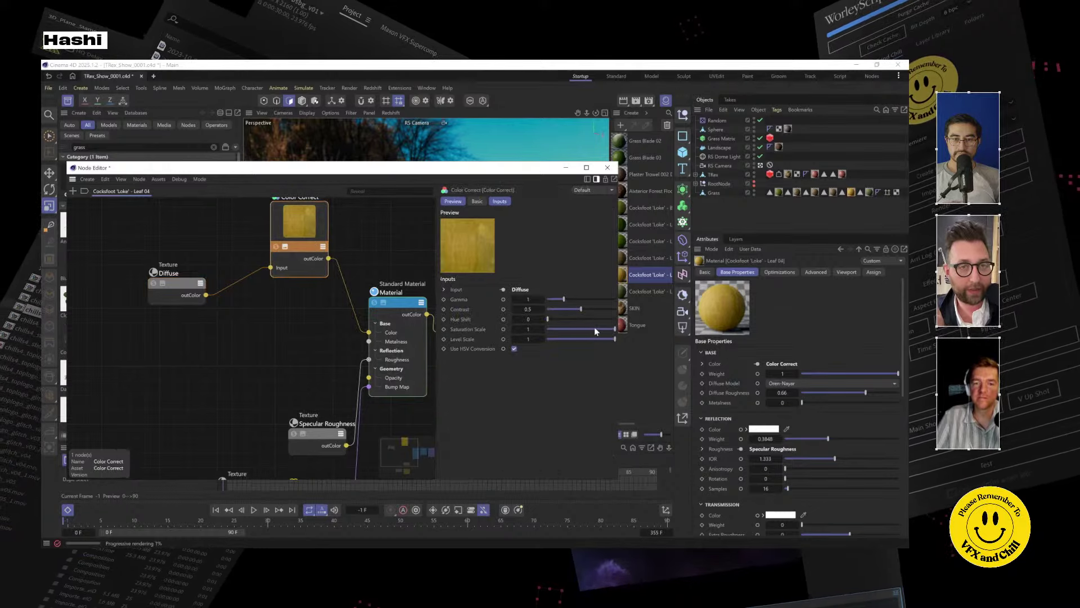
left_click_drag(594, 330, 594, 330)
left_click(568, 169)
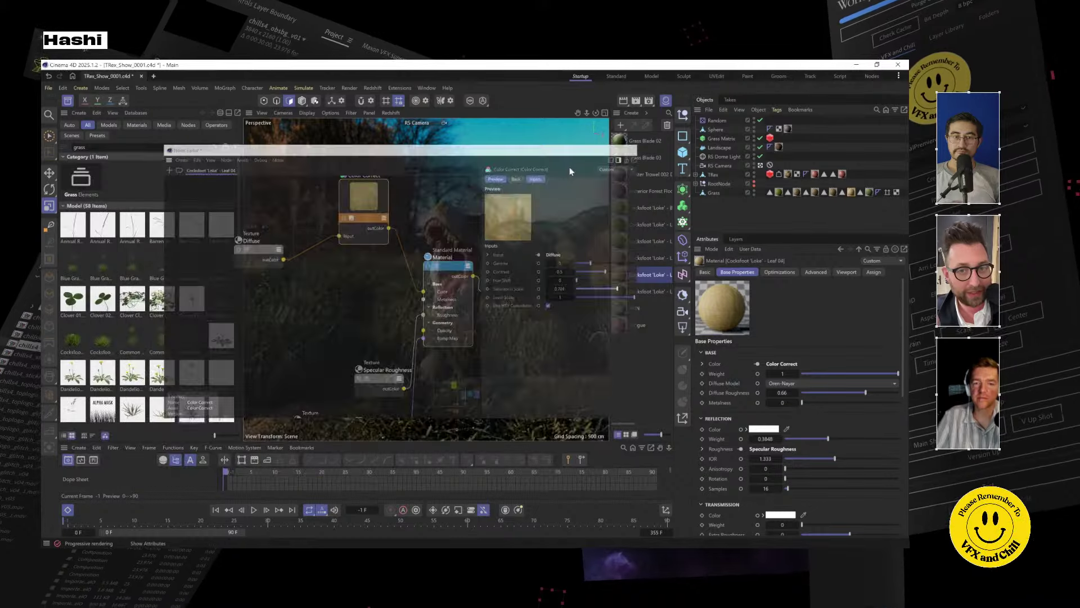
Shift the Leaf 05 Color Correct node's hue to a reddish brown, set its saturation scale to 0.615, and close the Node Editor.
left_click(869, 192)
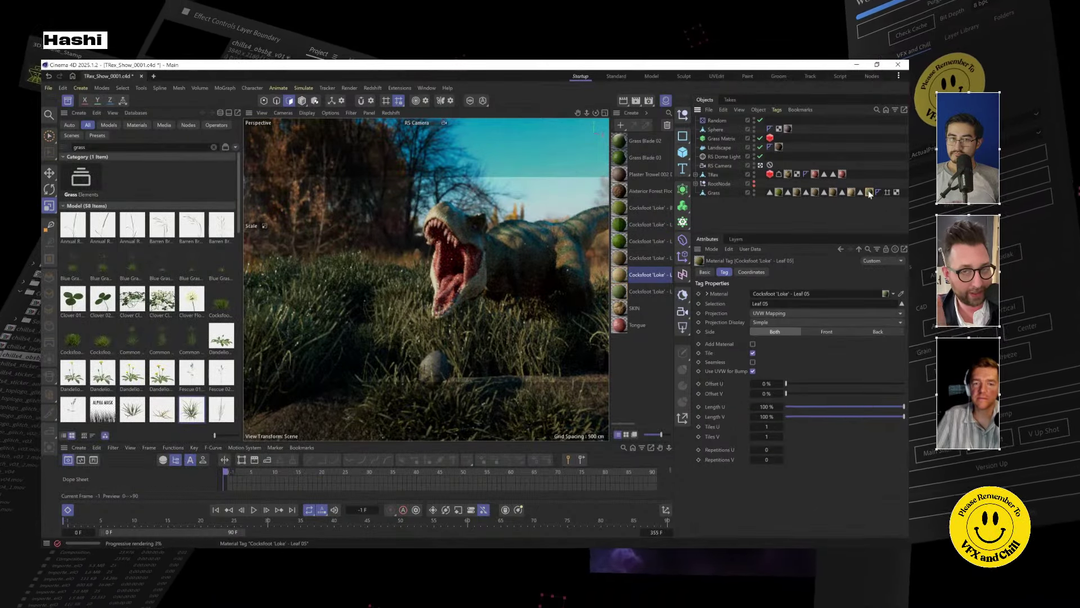
double_click(869, 192)
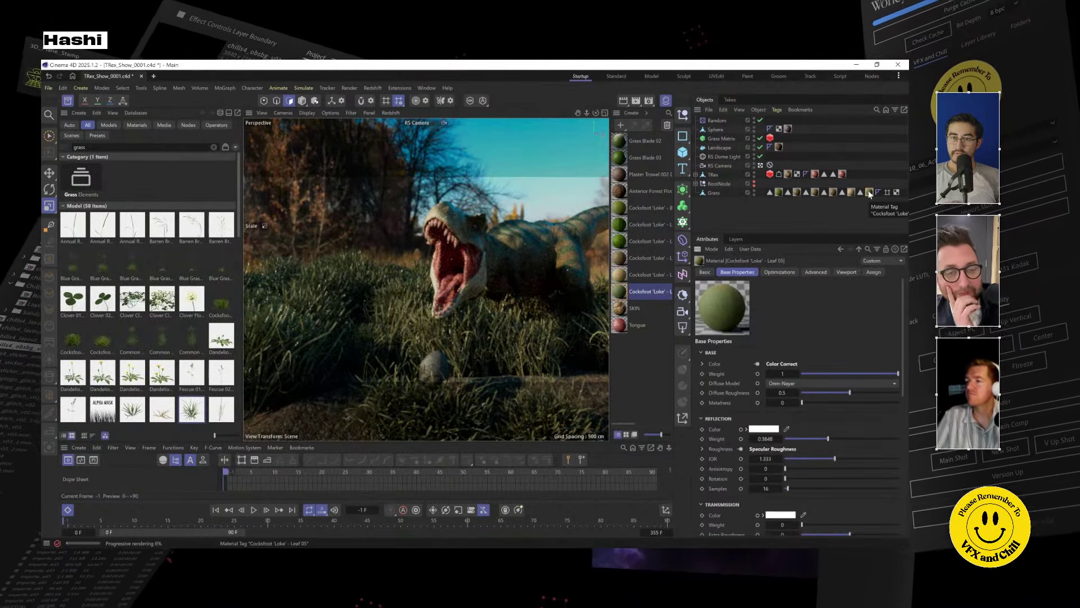
double_click(620, 293)
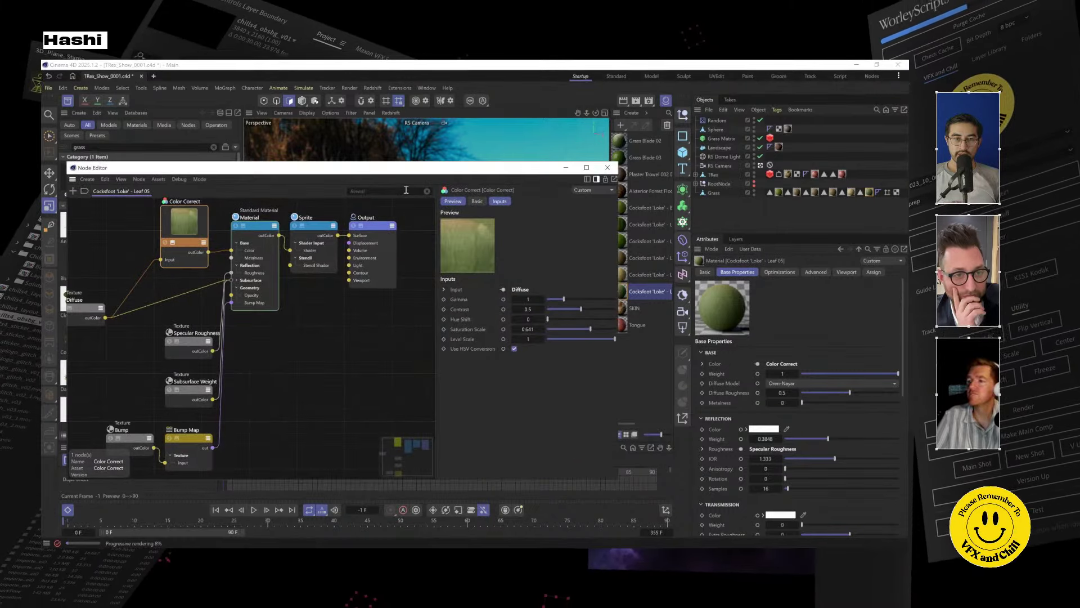
left_click_drag(426, 219, 186, 135)
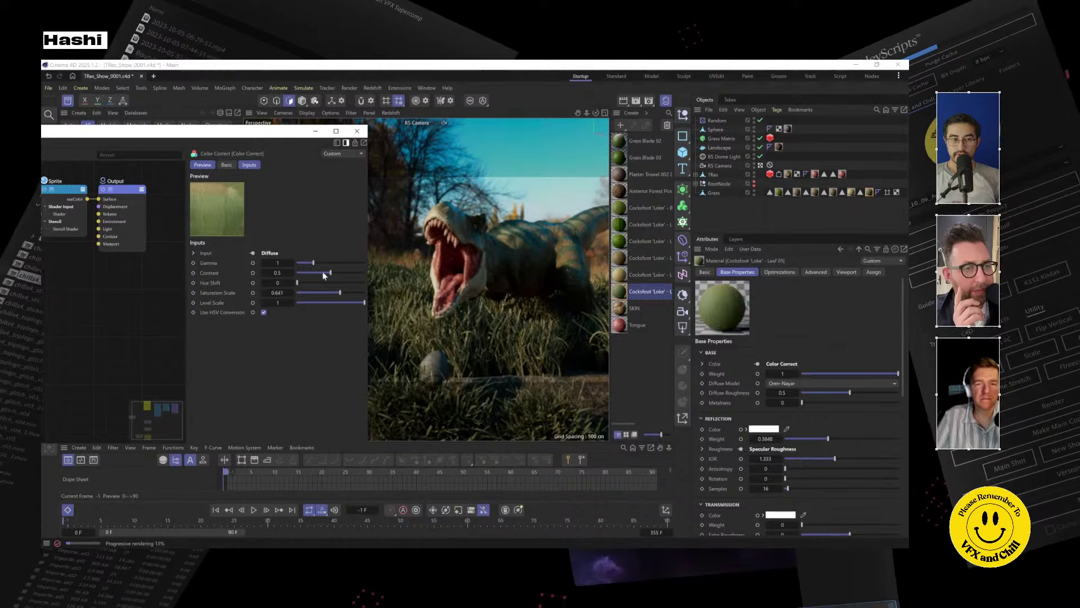
left_click_drag(302, 281, 408, 278)
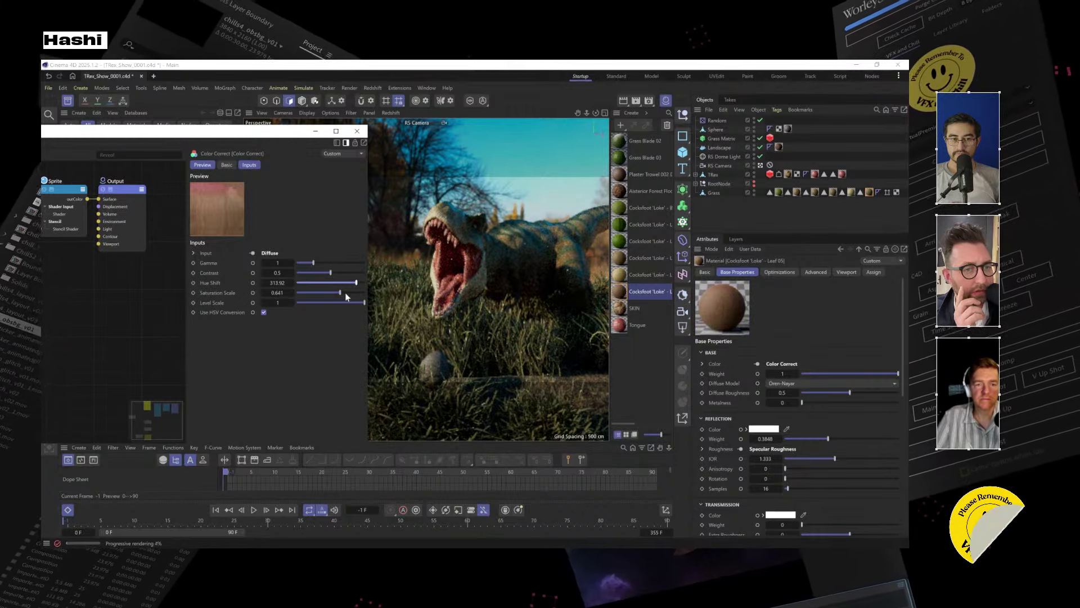
left_click_drag(340, 292, 345, 292)
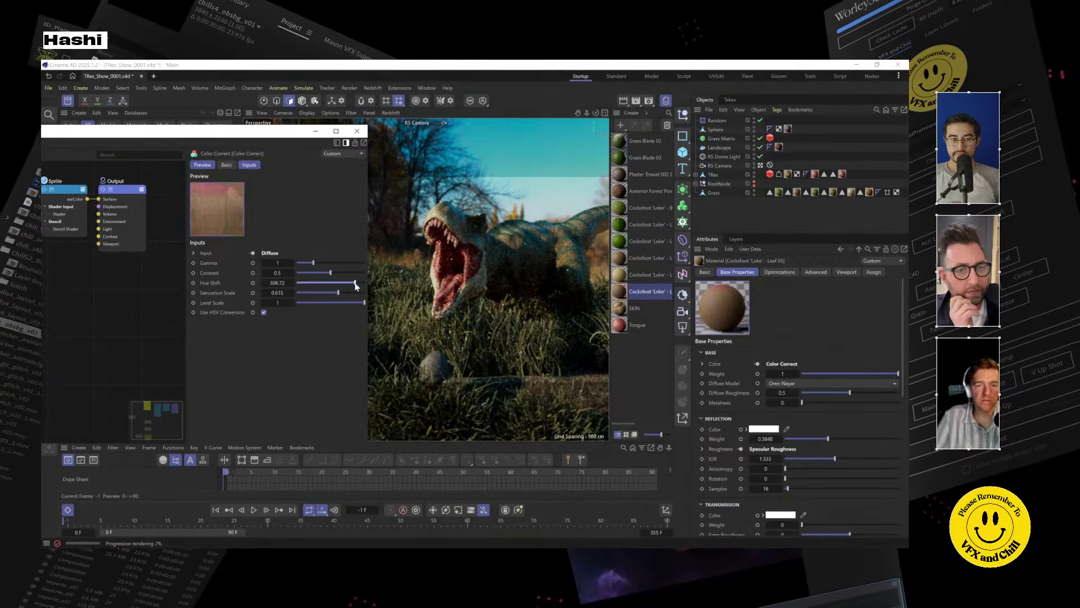
left_click(357, 131)
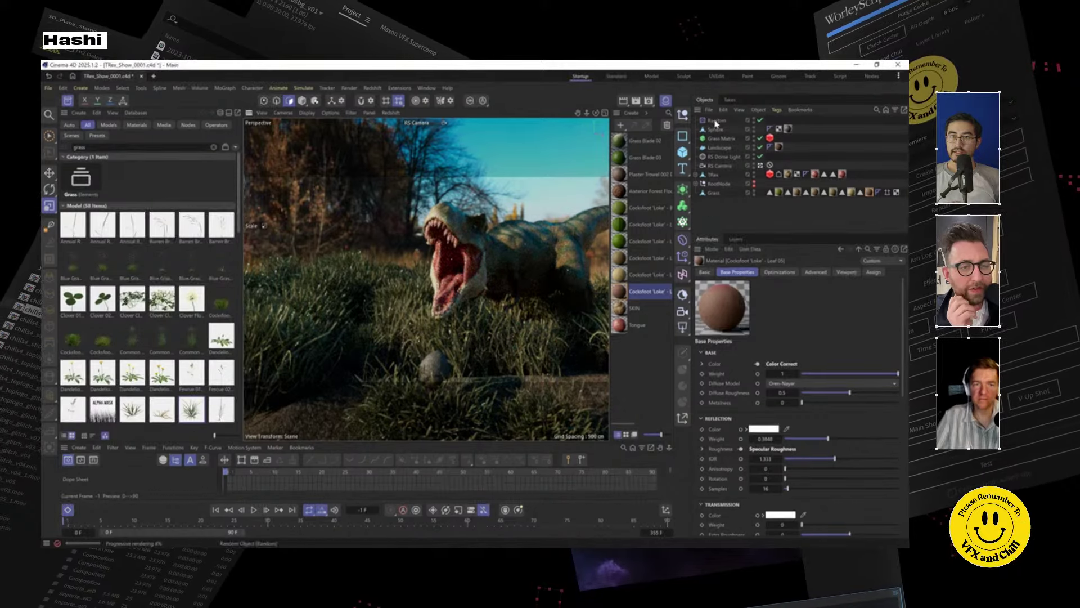
Tint the RS Dome Light a warm yellow-orange with a hue of 43° and a slight amount of saturation.
left_click(721, 157)
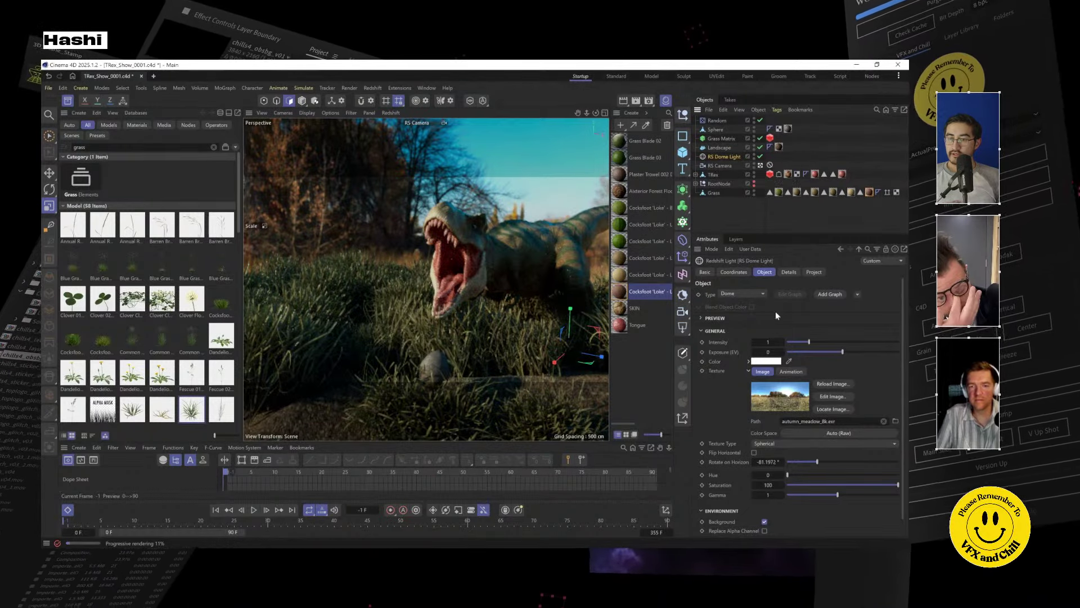
left_click(776, 362)
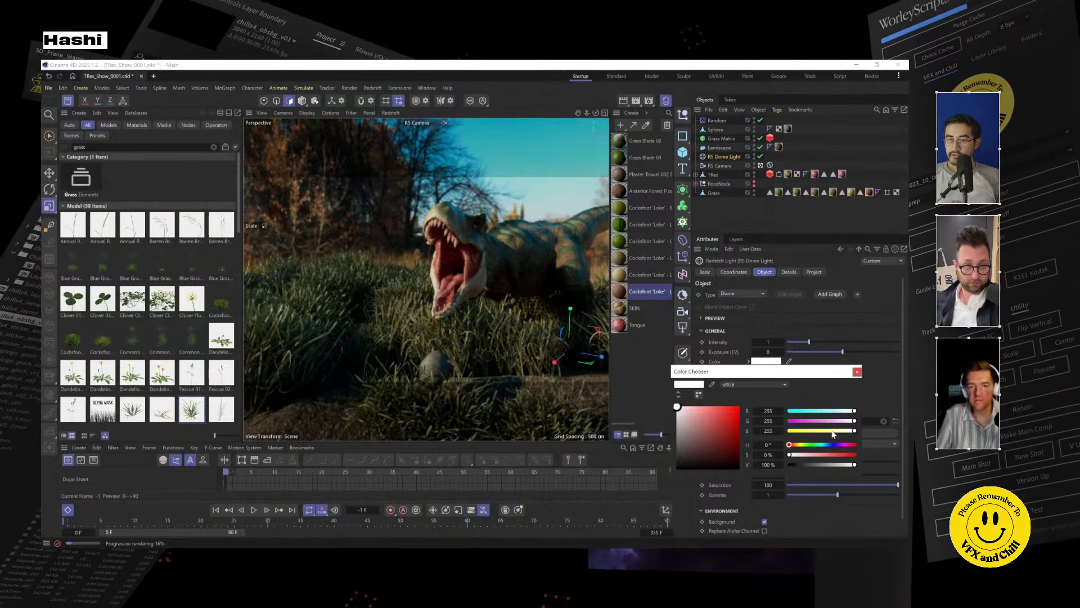
left_click(797, 445)
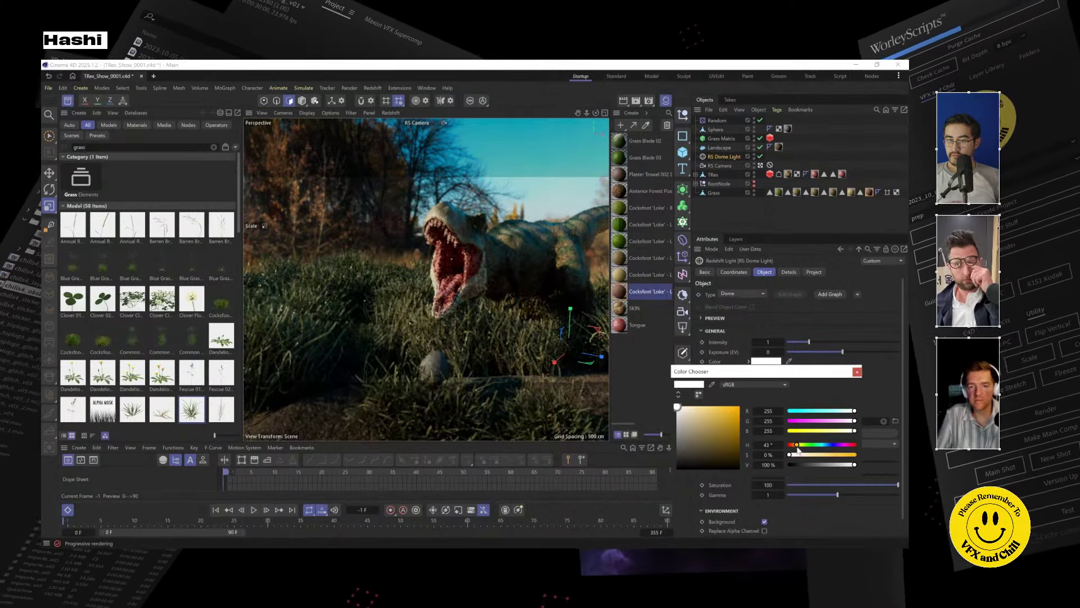
left_click(680, 406)
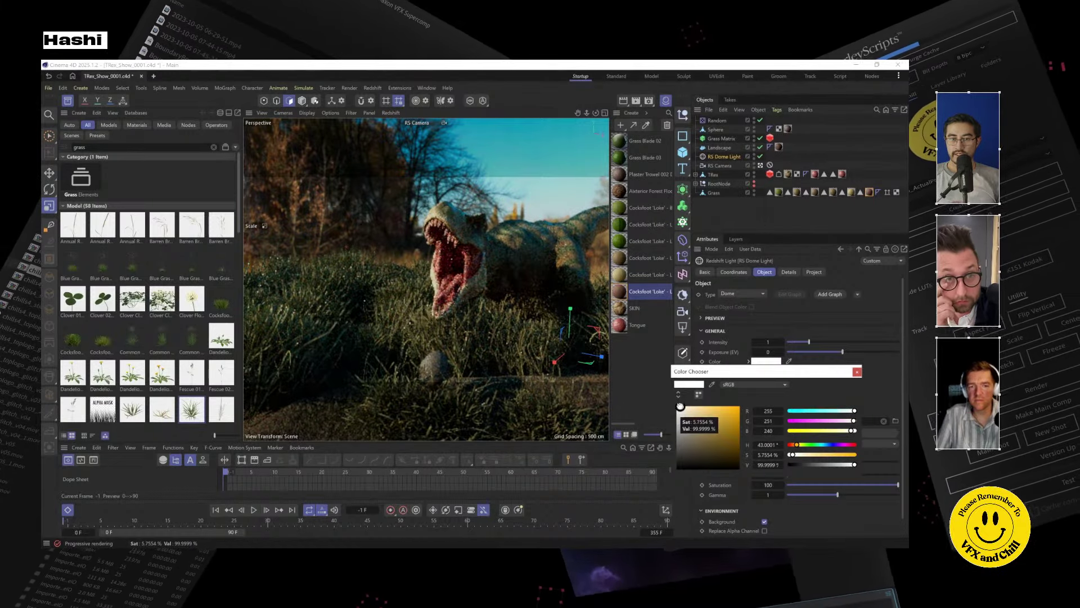
left_click_drag(681, 406, 686, 406)
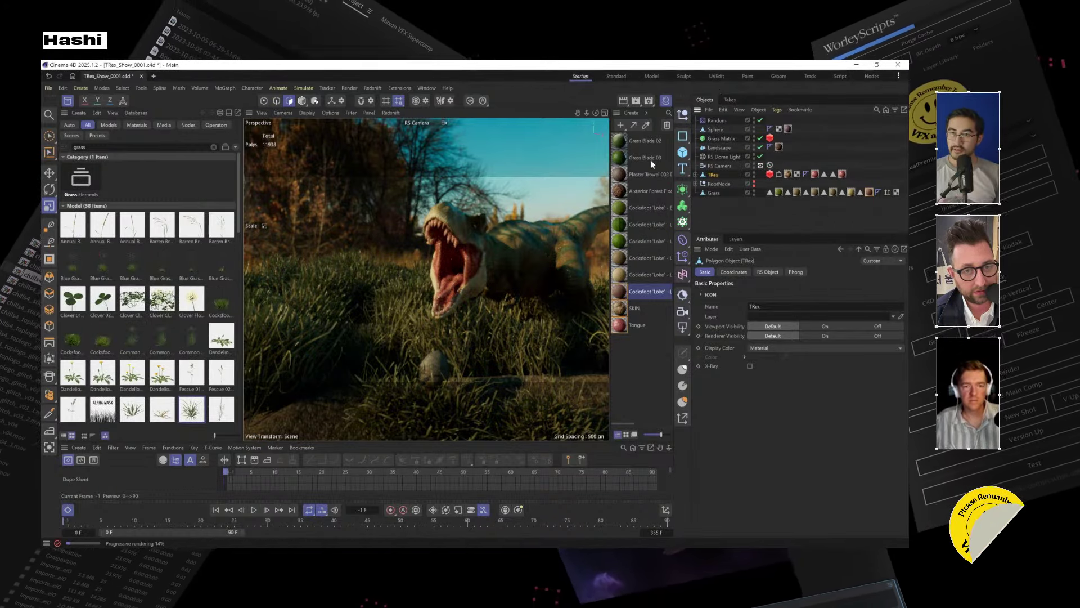
Examine the Grass Matrix object properties and the Cocksfoot Leaf 05 material's subsurface inputs in its node graph, and put the Node Editor away.
left_click(723, 139)
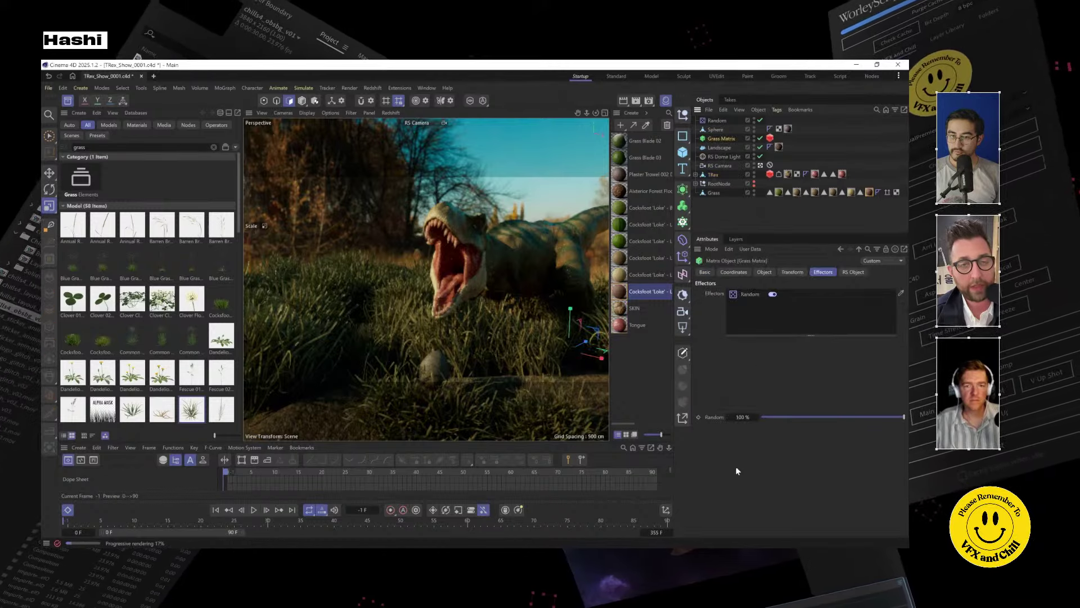
left_click(763, 273)
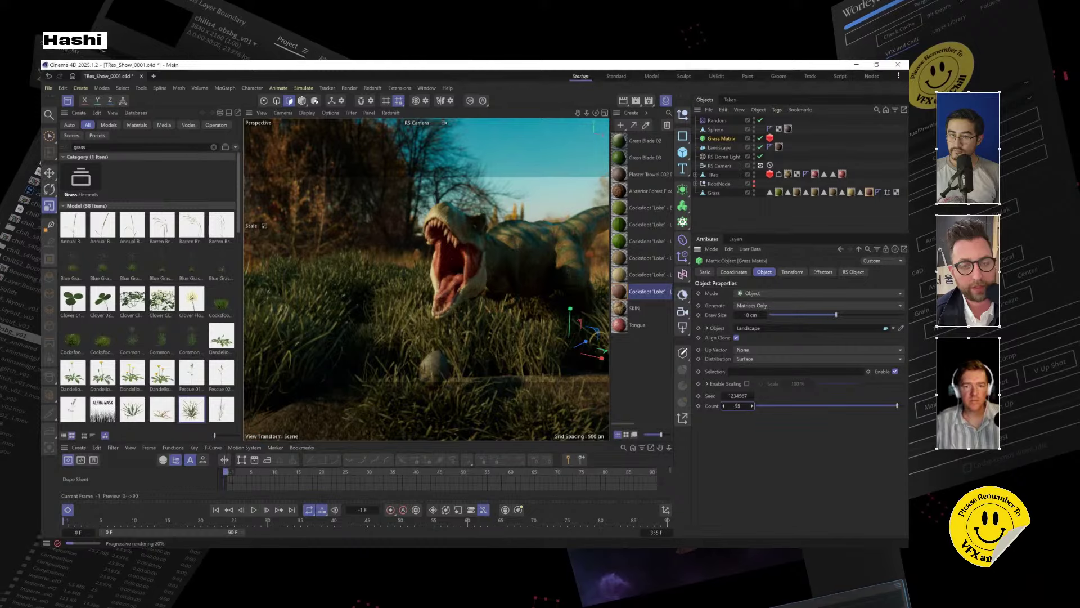
left_click(869, 193)
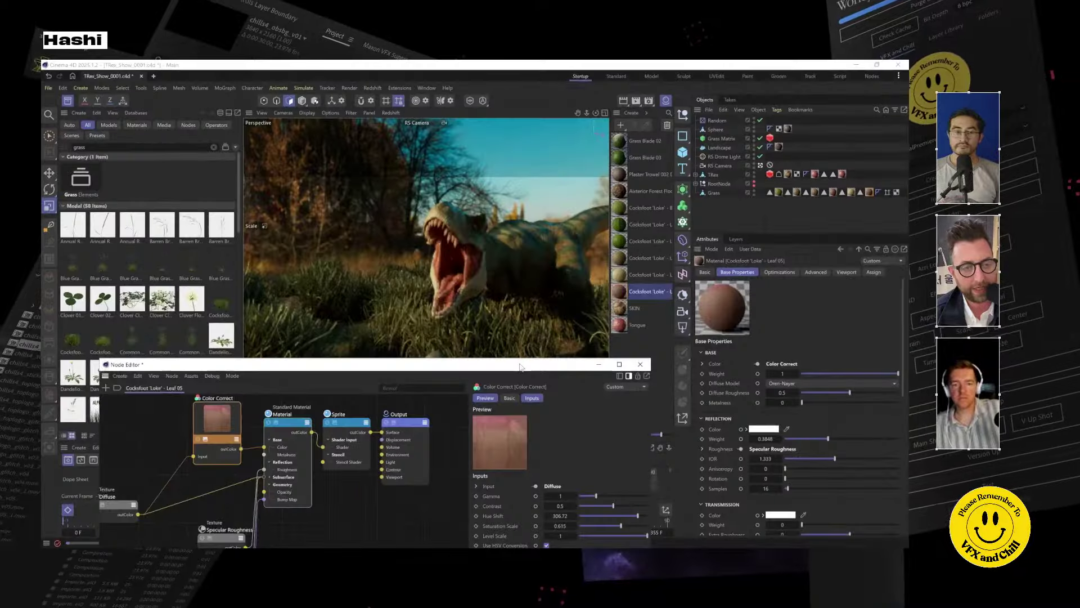
left_click_drag(520, 367, 225, 135)
left_click(256, 278)
scroll(277, 350, "down", 5)
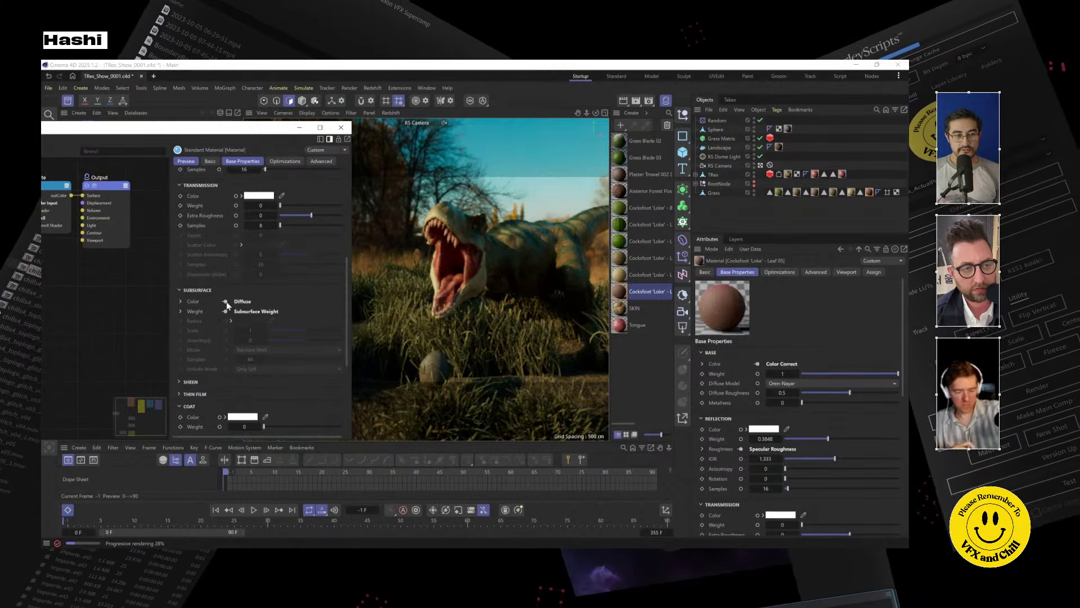
left_click(181, 302)
left_click(181, 303)
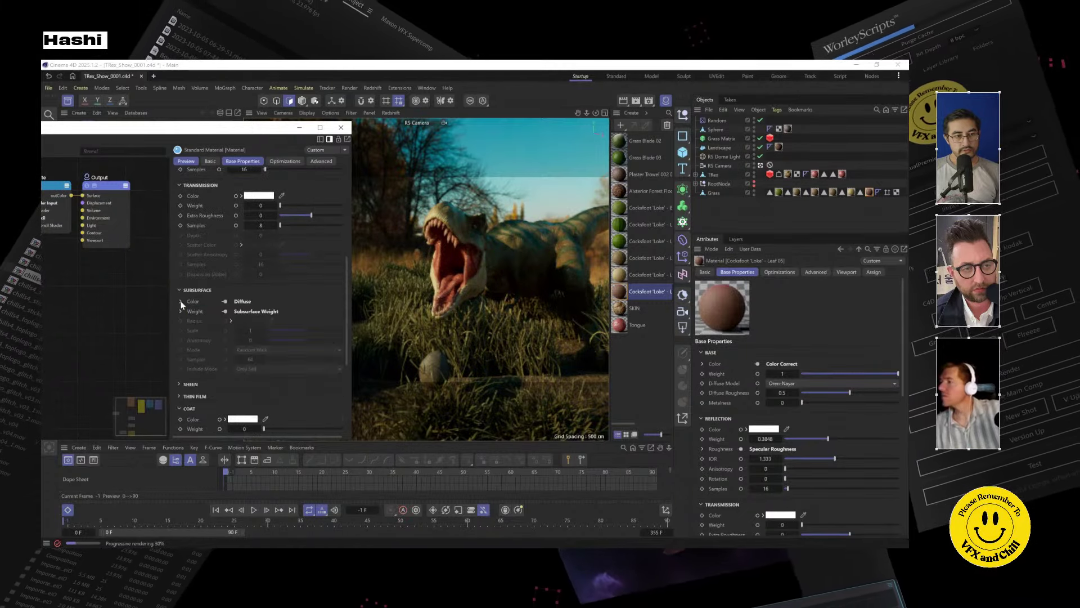
left_click_drag(235, 133, 402, 156)
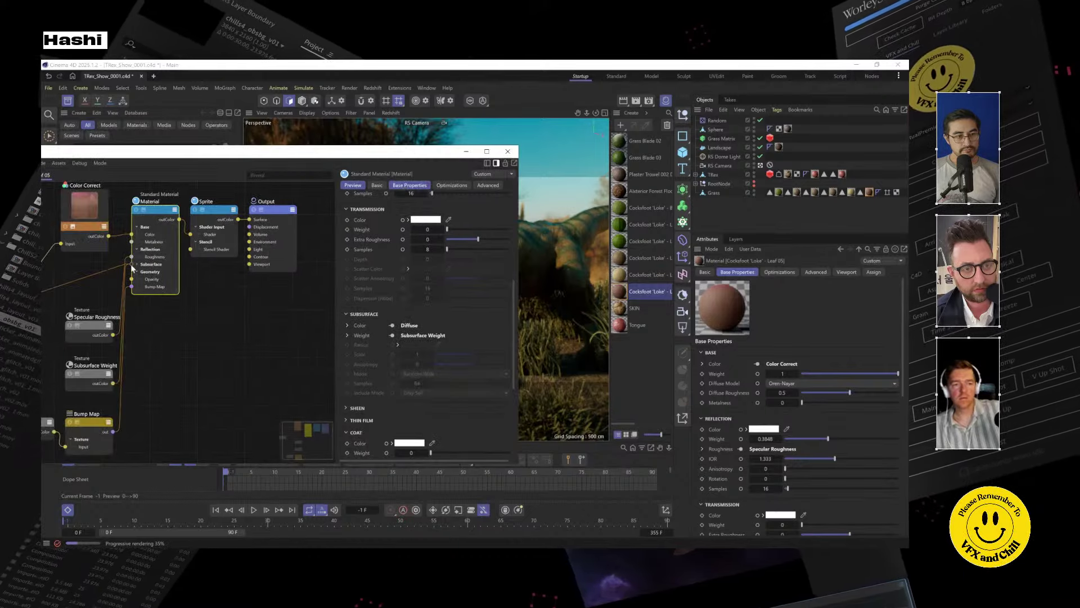
left_click_drag(439, 157, 487, 367)
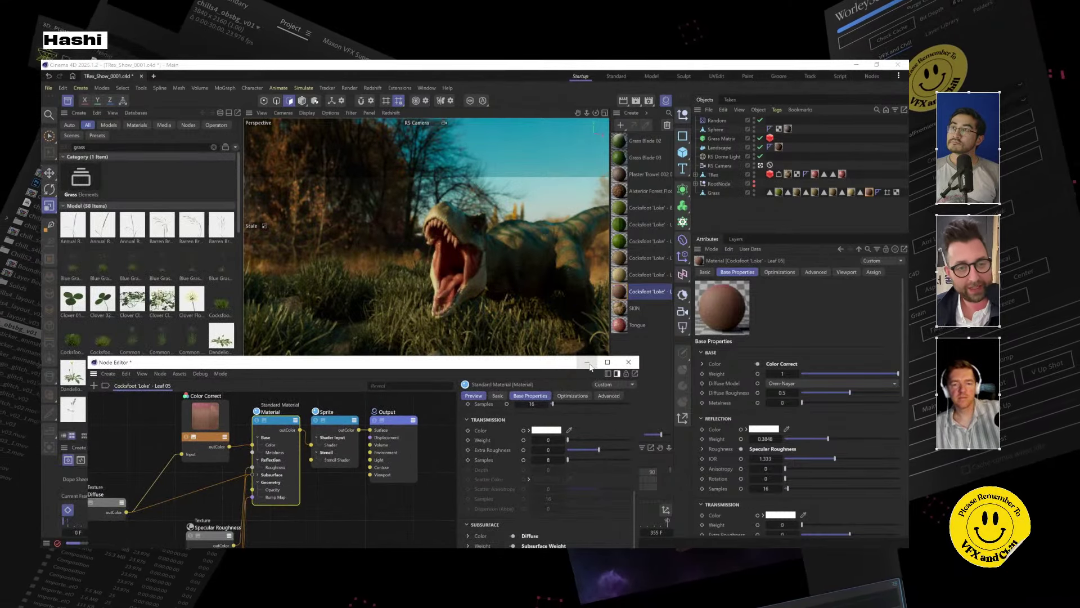
left_click(588, 363)
Load the Blue Grass 01 - Middle-Aged - Summer model from the asset library and raise it beside the T-Rex's head.
left_click(757, 208)
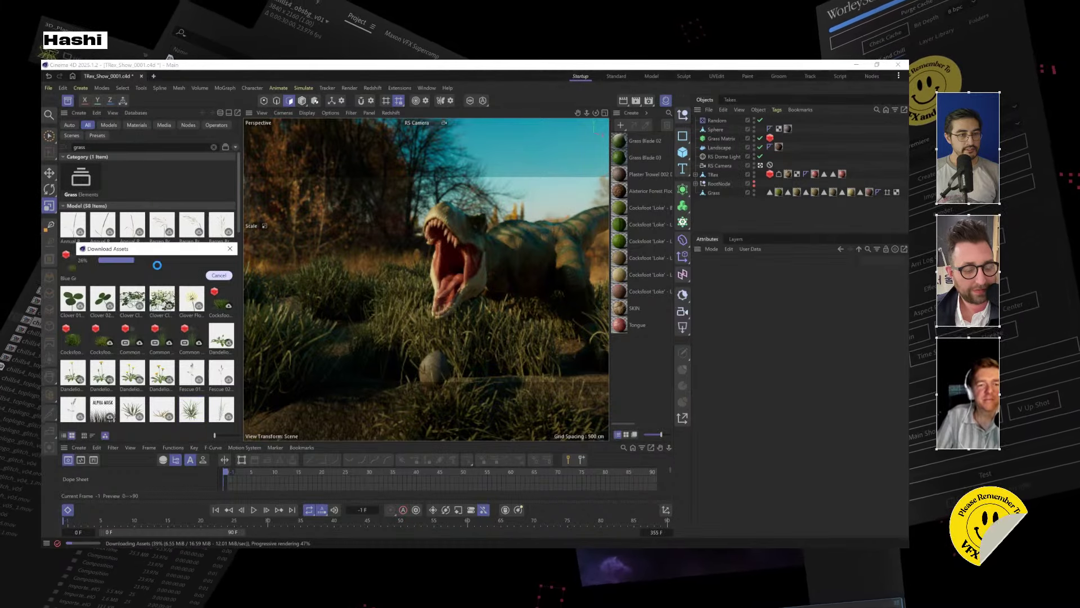
left_click(170, 268)
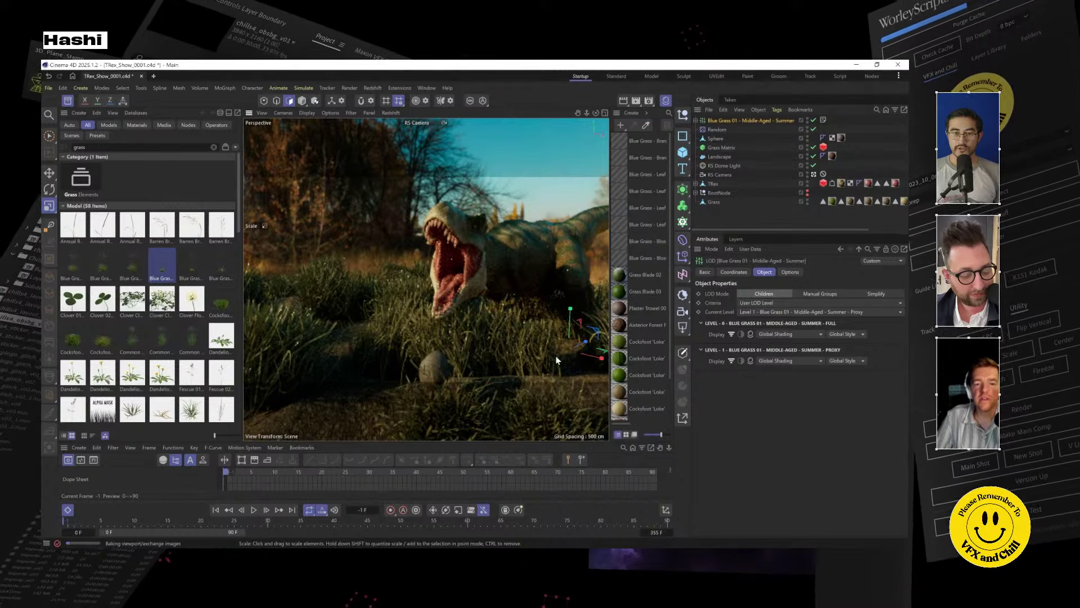
key("e")
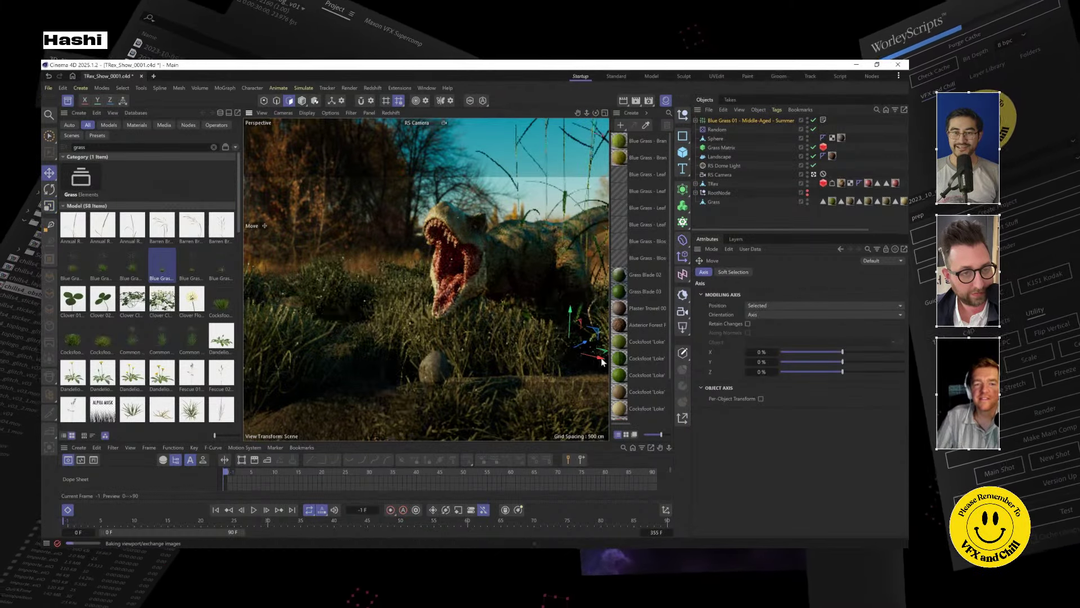
left_click_drag(600, 361, 462, 328)
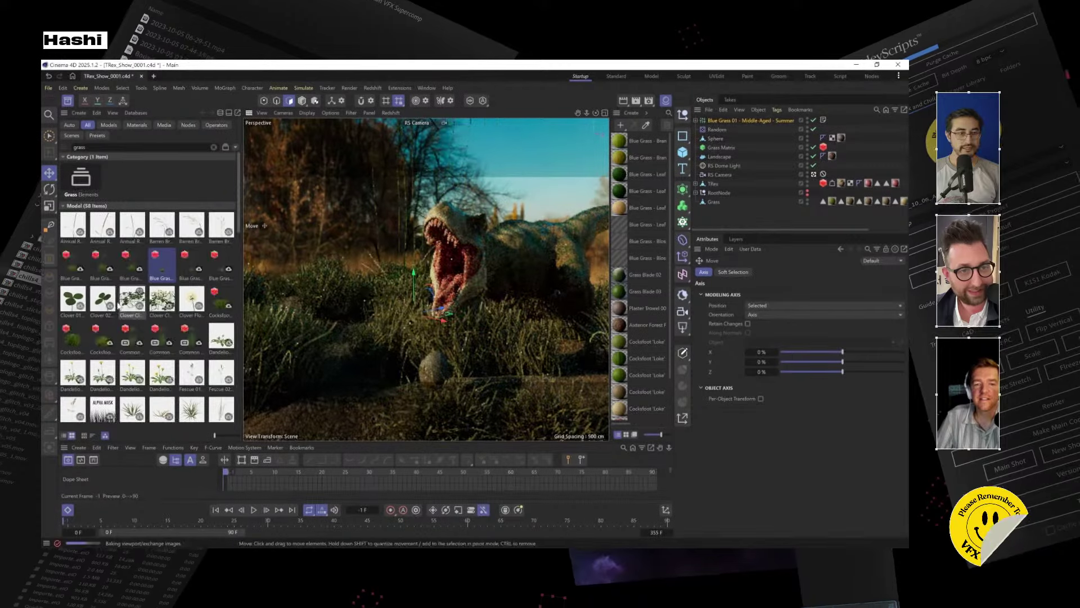
left_click_drag(413, 281, 397, 198)
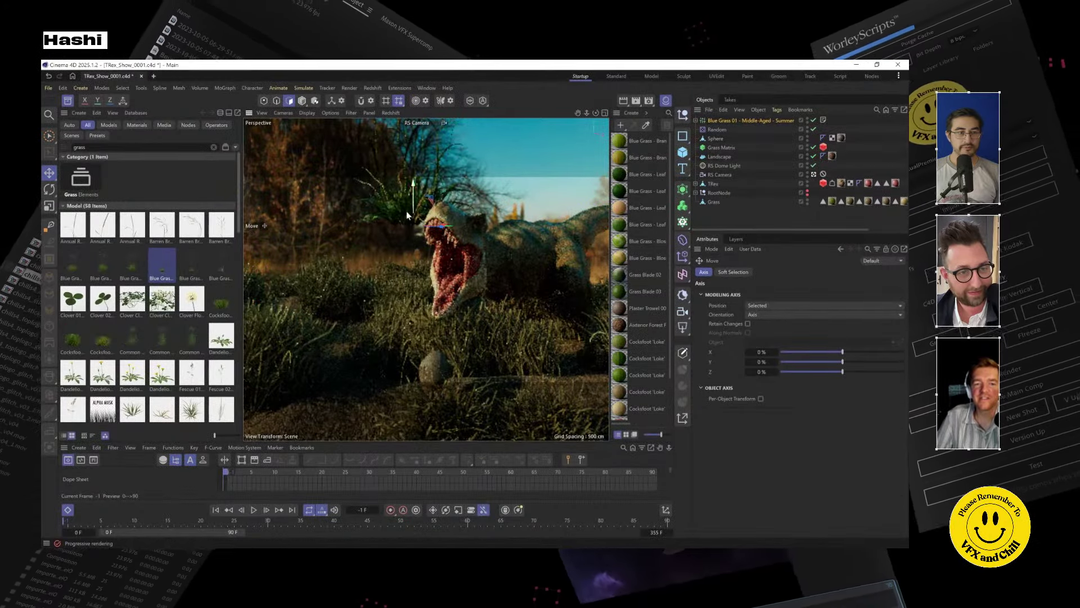
Scale the Blue Grass model down and move it to the ground among the grass in front of the T-Rex.
left_click(49, 206)
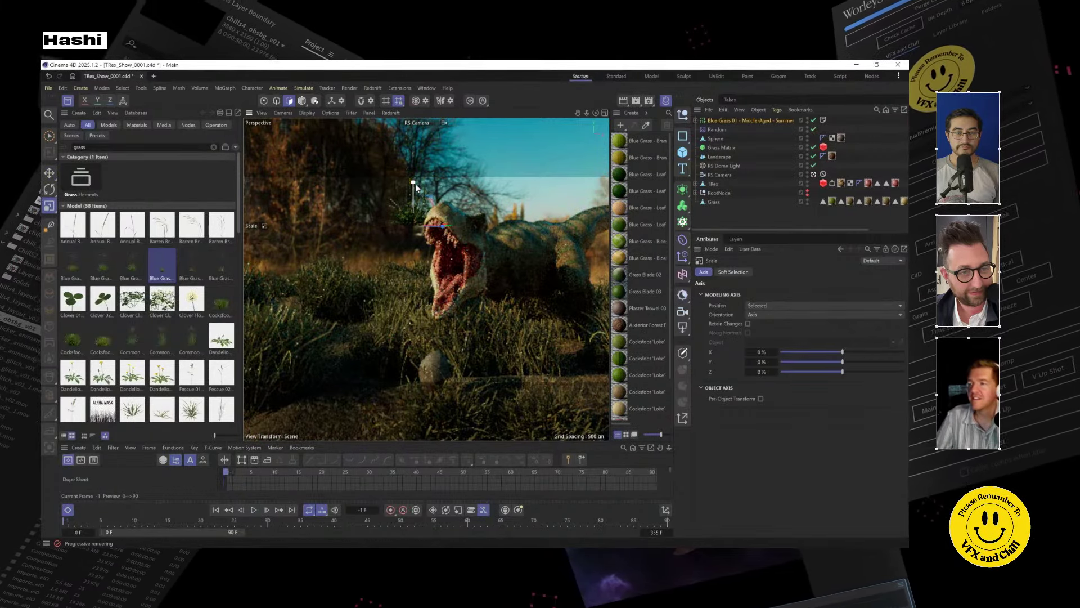
mouse_move(415, 183)
left_mouse_down()
mouse_move(476, 186)
mouse_move(516, 172)
left_mouse_up()
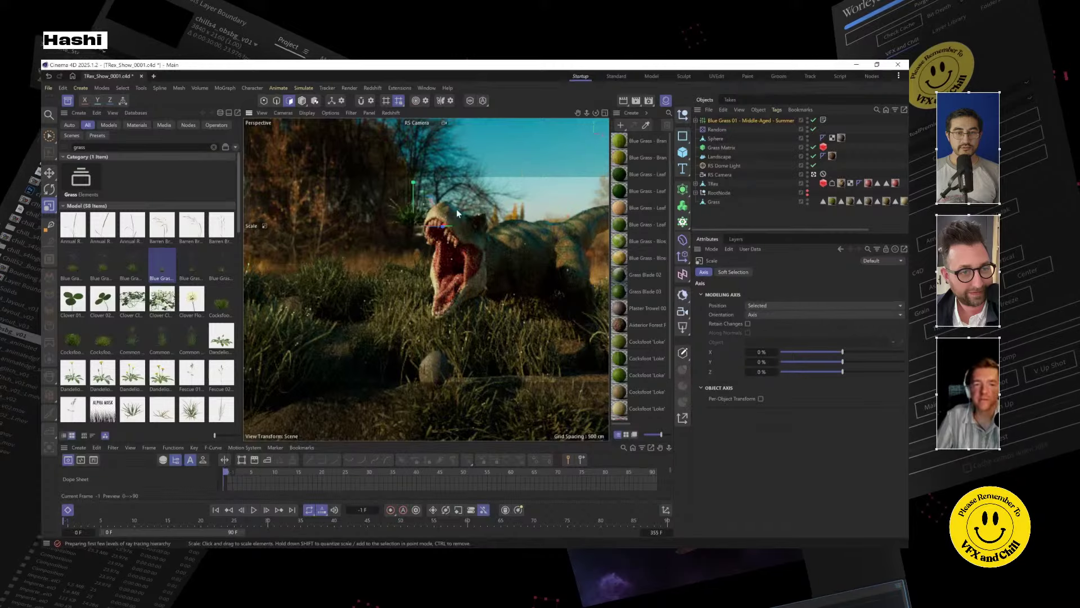
key("e")
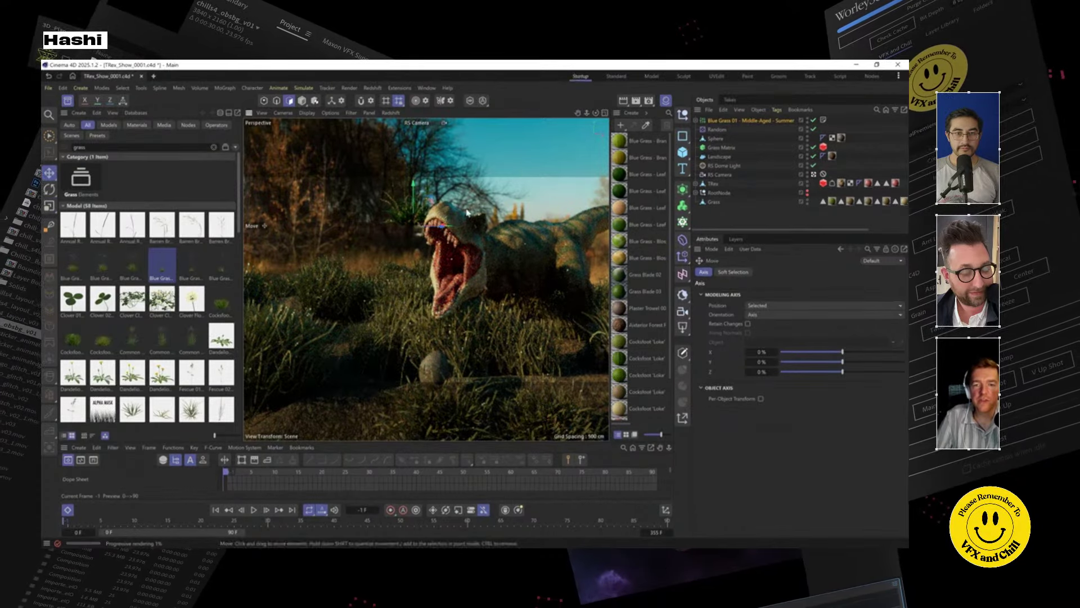
left_click_drag(443, 226, 366, 248)
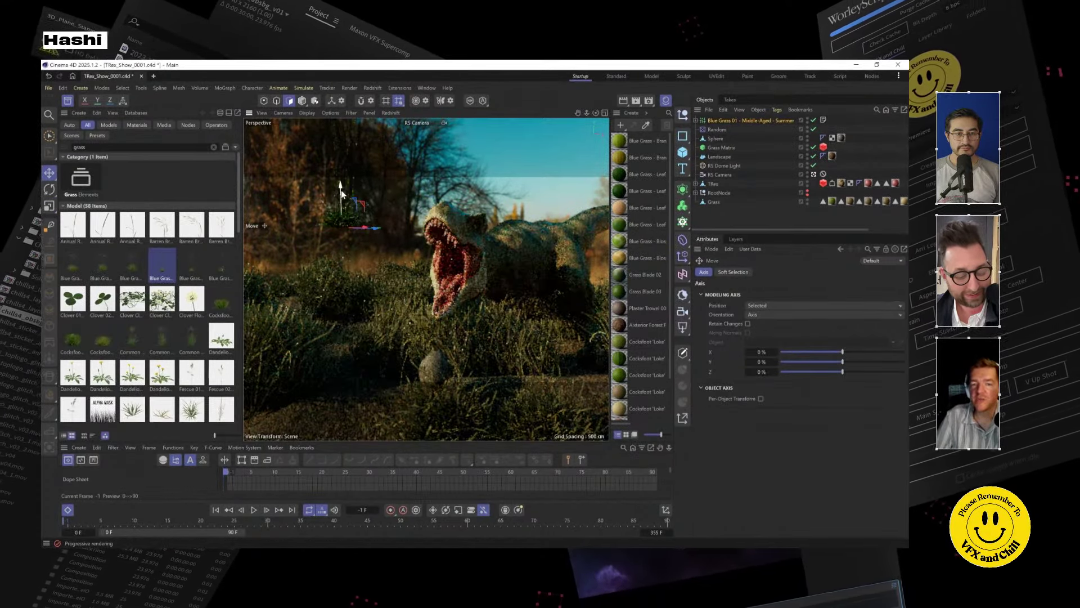
left_click_drag(341, 193, 343, 296)
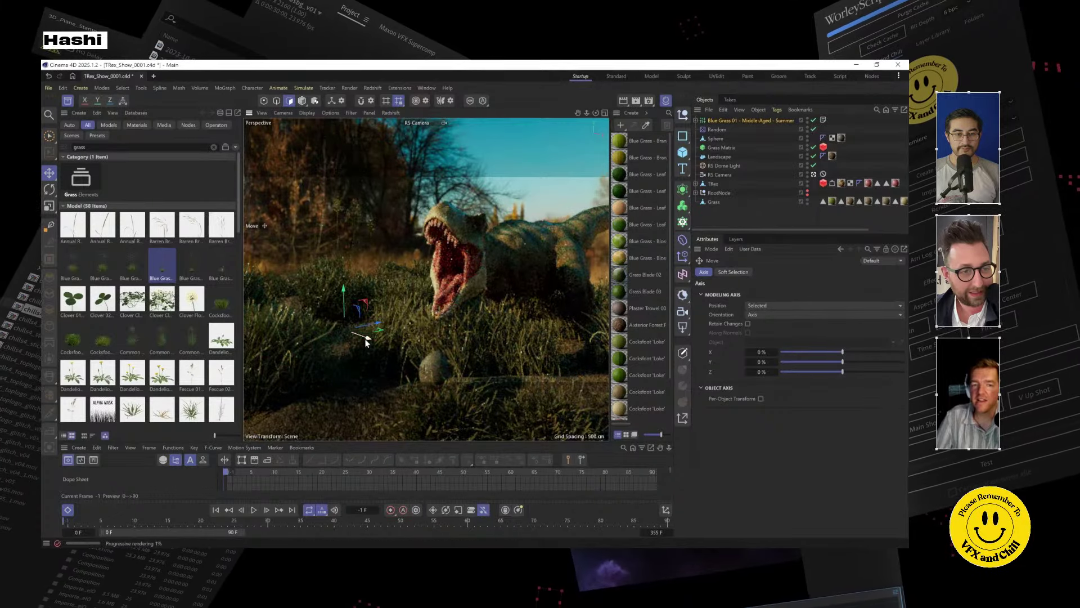
left_click_drag(365, 342, 368, 301)
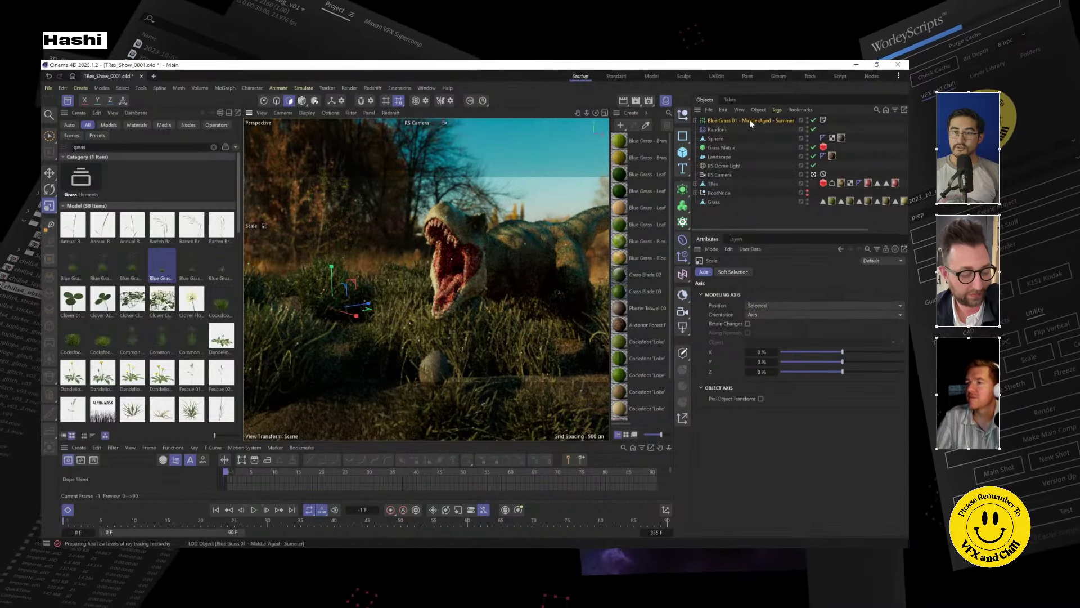
Add the Blue Grass model to the custom objects of the Grass Matrix's Redshift tag and set the distribution to Random.
left_click(718, 148)
left_click(823, 147)
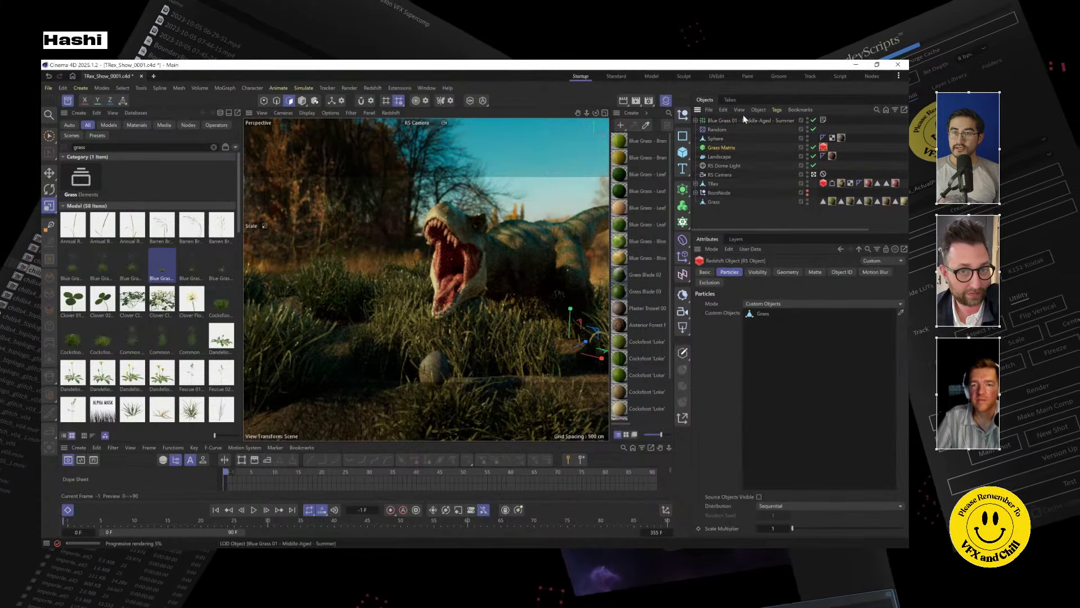
left_click_drag(742, 121, 787, 396)
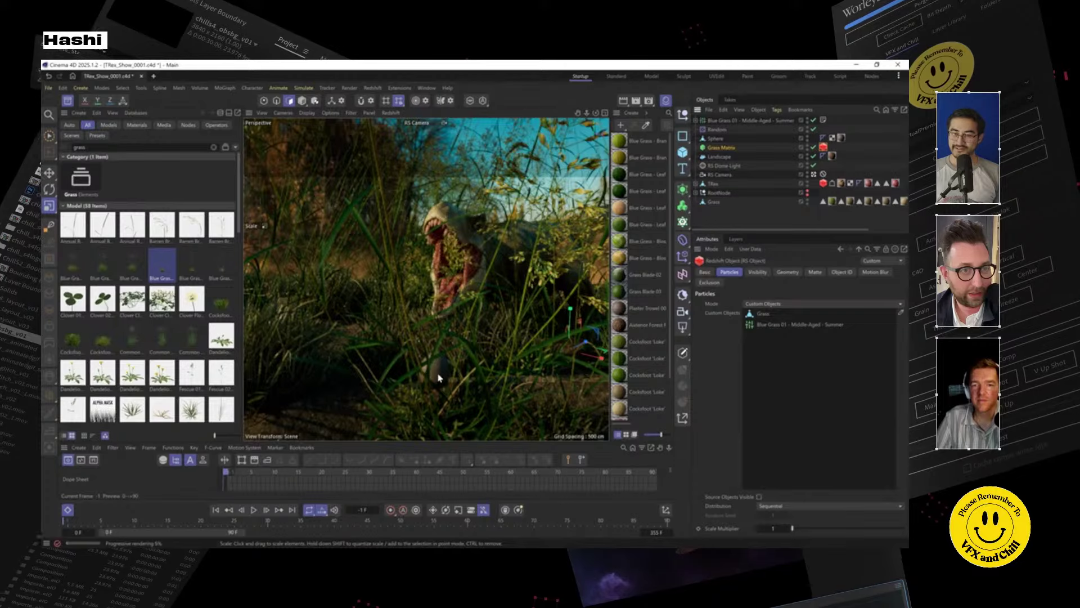
left_click(823, 510)
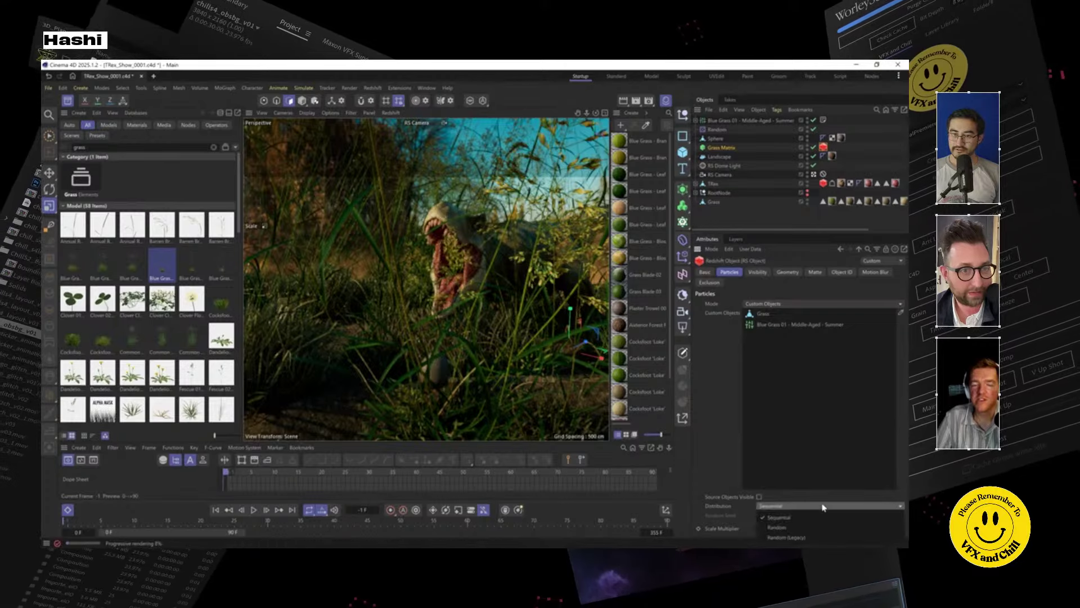
left_click(827, 526)
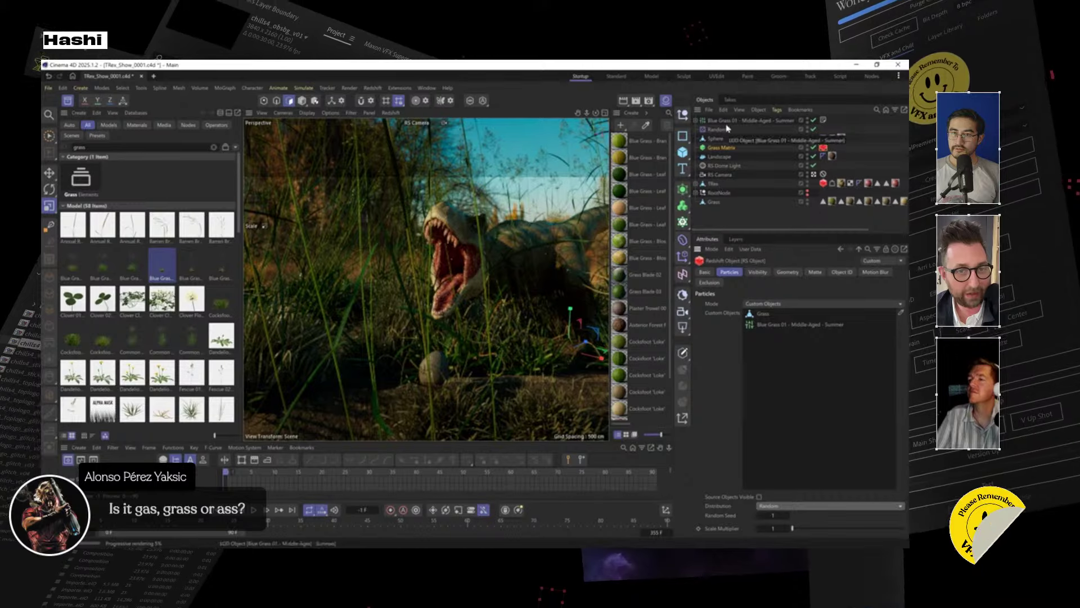
Scale the Blue Grass source object down so its scattered blades stop covering the T-Rex.
left_click(748, 120)
left_click(734, 272)
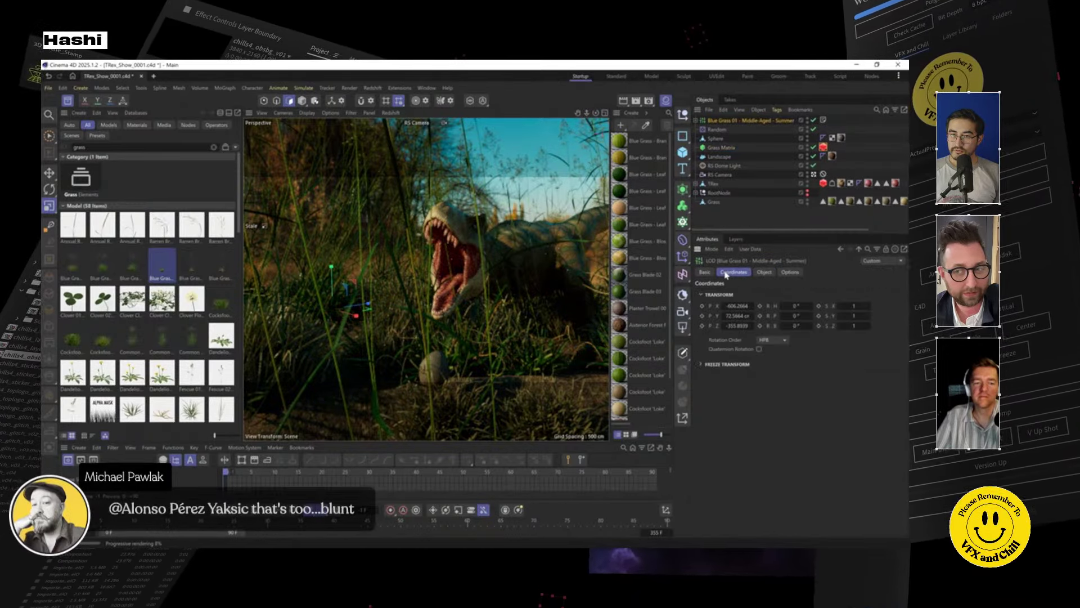
left_click_drag(503, 252, 436, 289)
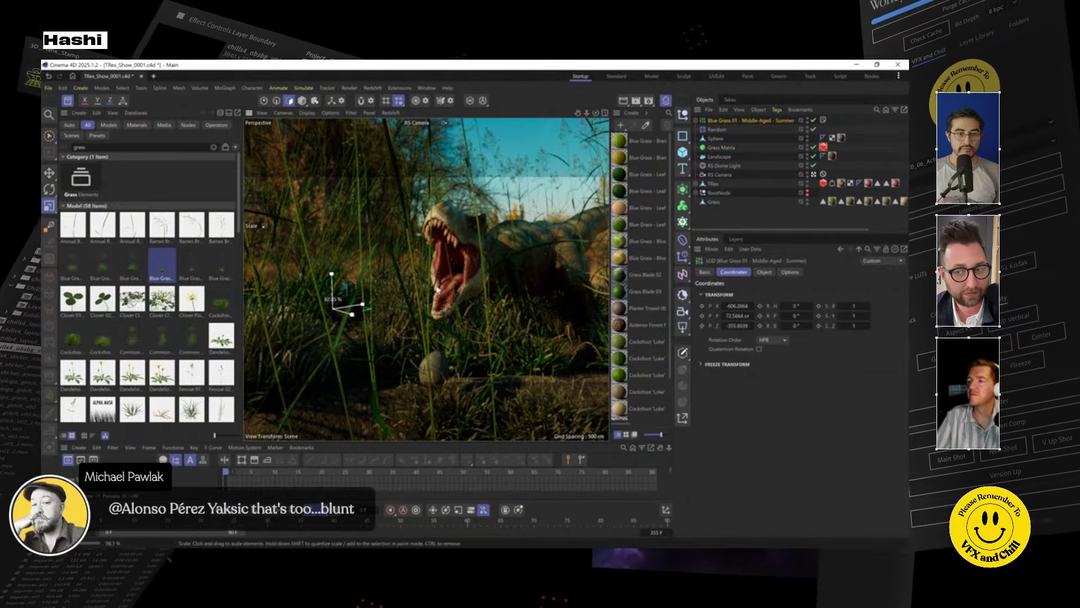
left_click_drag(334, 337, 334, 336)
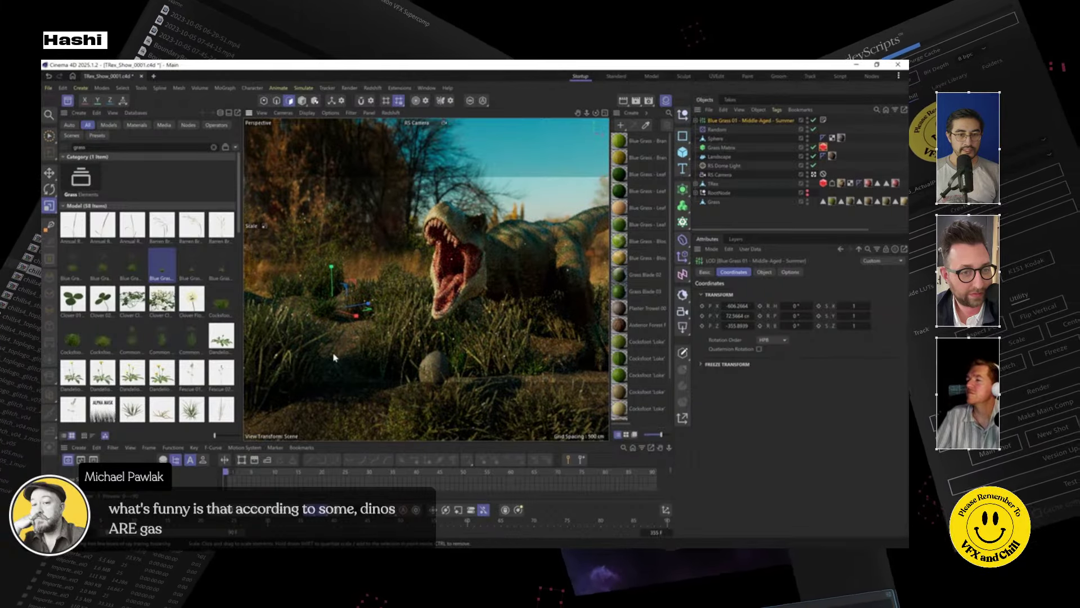
Switch the particle distribution in the Grass Matrix's Redshift tag to Sequential for comparison and return it to Random.
left_click(722, 147)
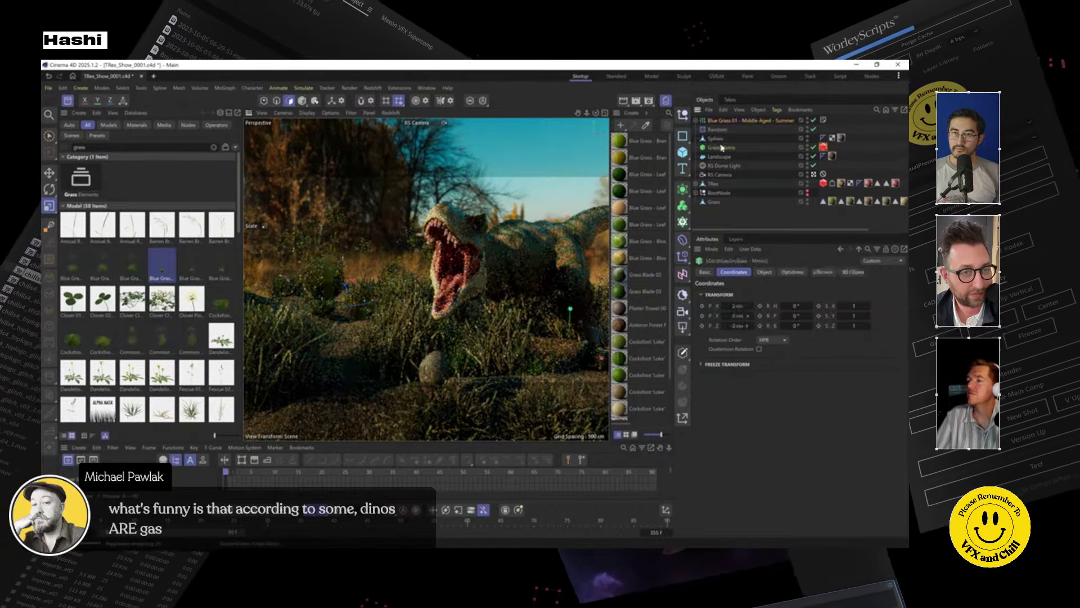
left_click(823, 147)
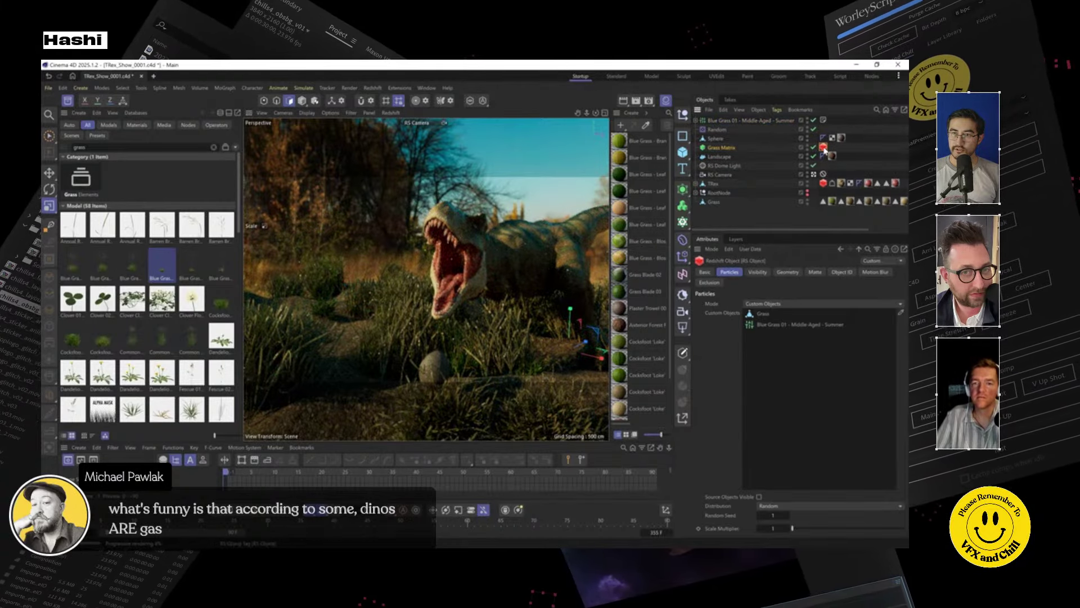
left_click(769, 506)
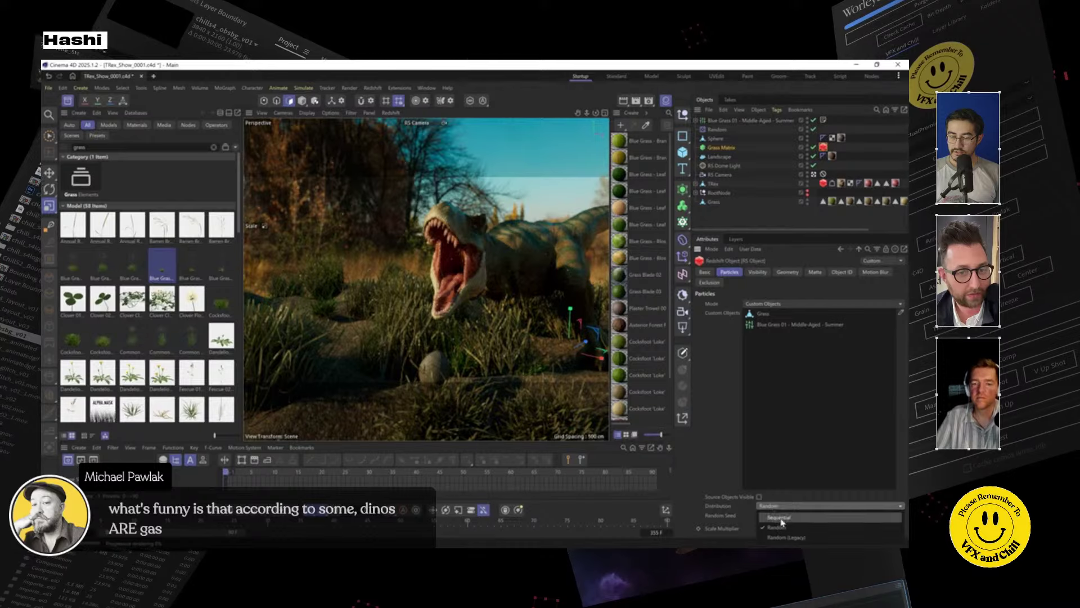
left_click(780, 521)
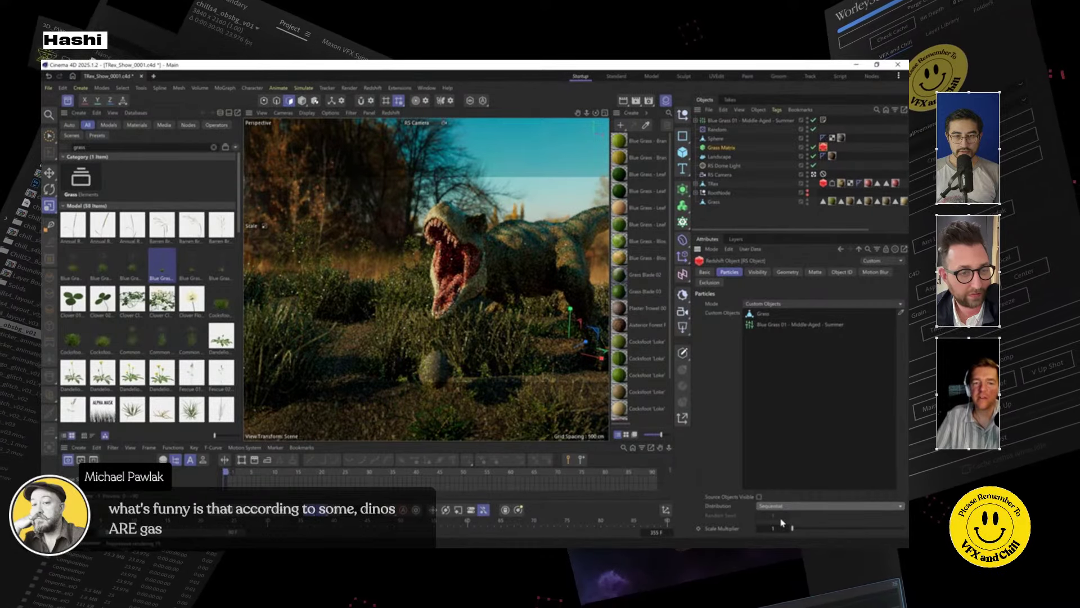
left_click(785, 505)
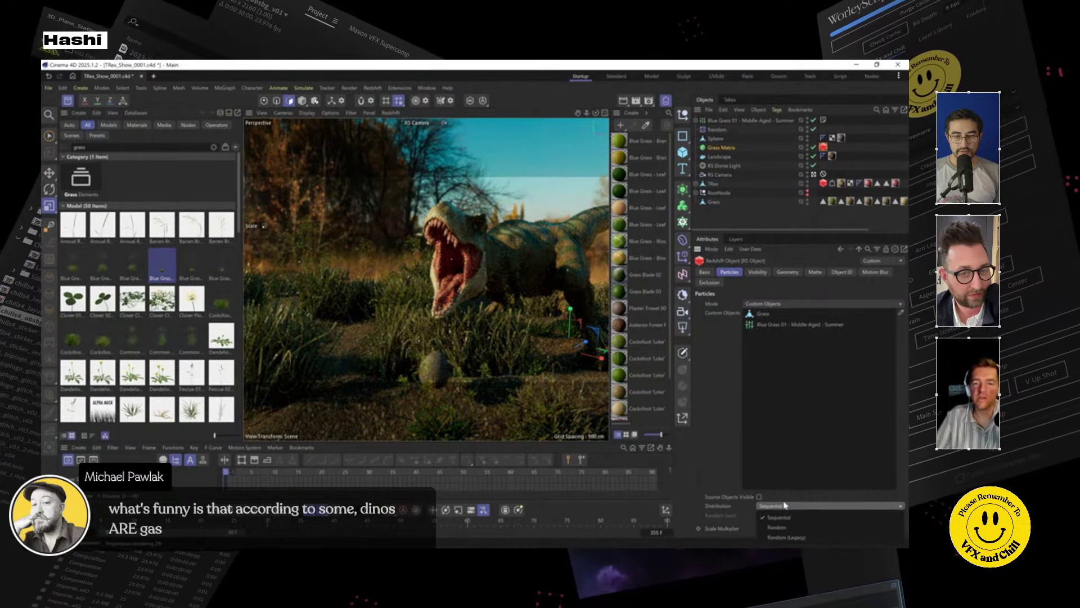
left_click(786, 498)
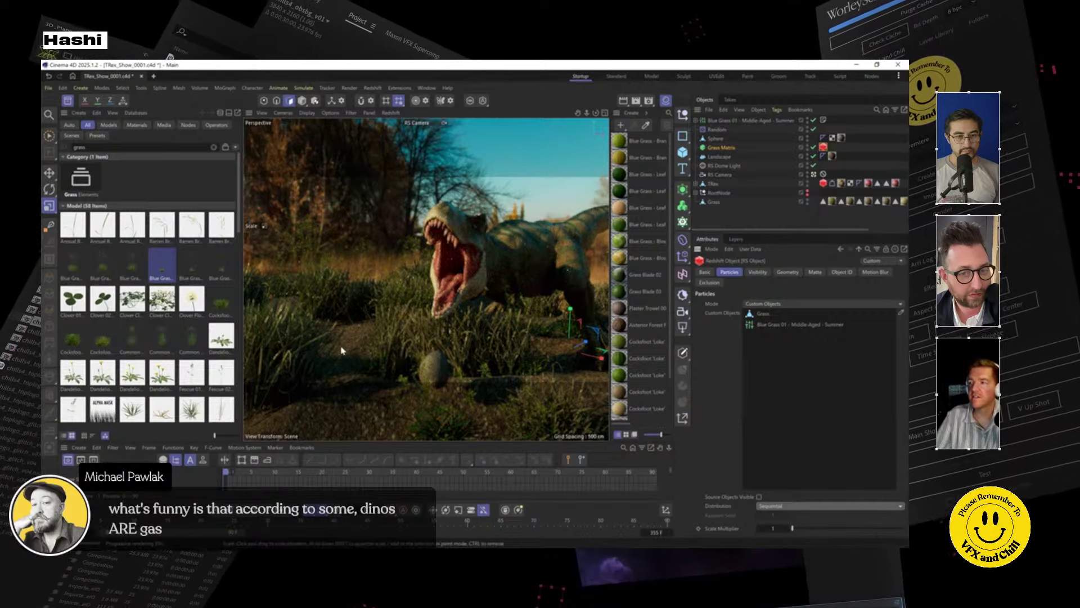
left_click(810, 505)
left_click(808, 522)
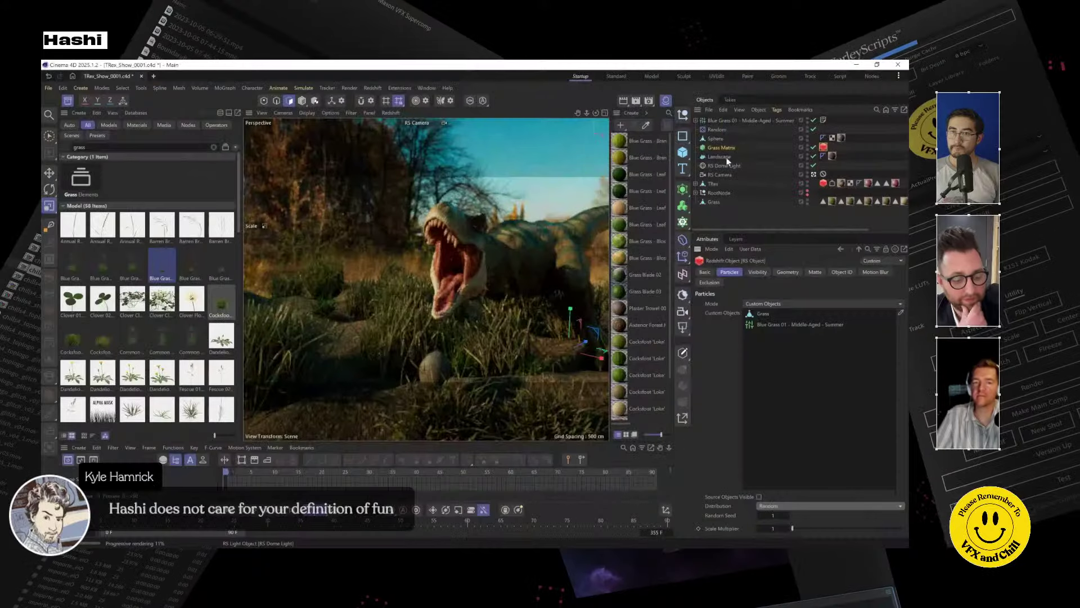
Set the Grass Matrix's clone count to 147 in its object properties.
left_click(724, 148)
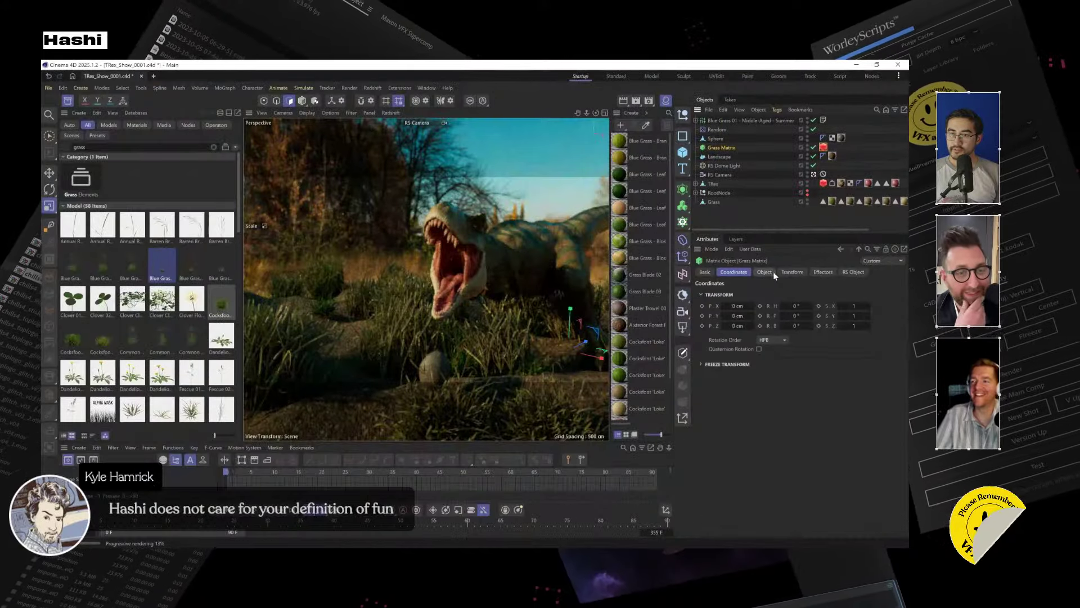
left_click(765, 272)
left_click_drag(738, 406, 741, 407)
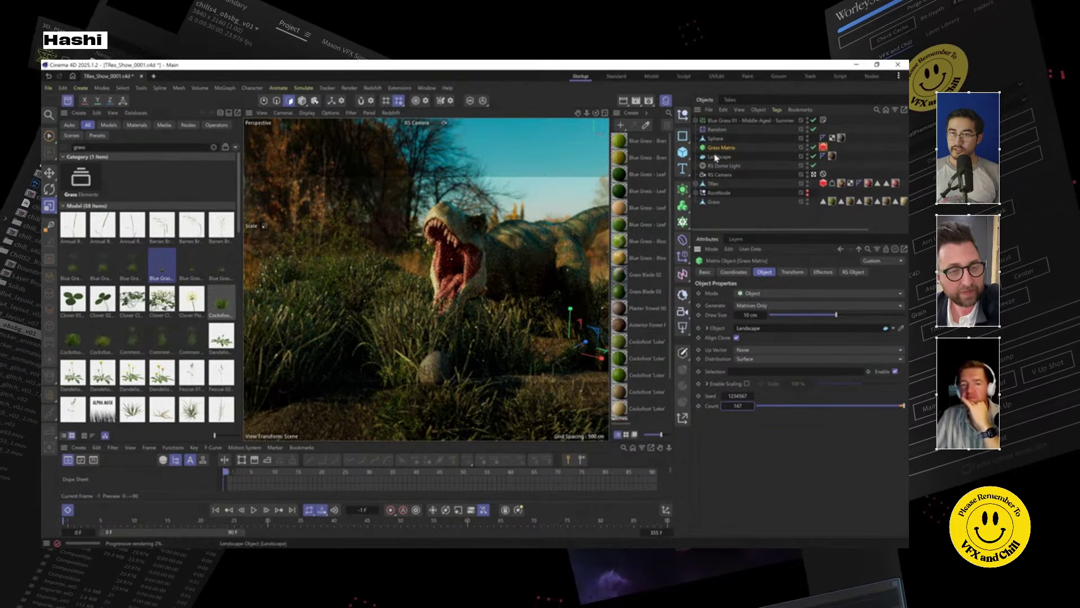
Scale down the original Grass source object so the scattered clumps around the T-Rex and the egg become shorter.
left_click(719, 174)
left_click(717, 186)
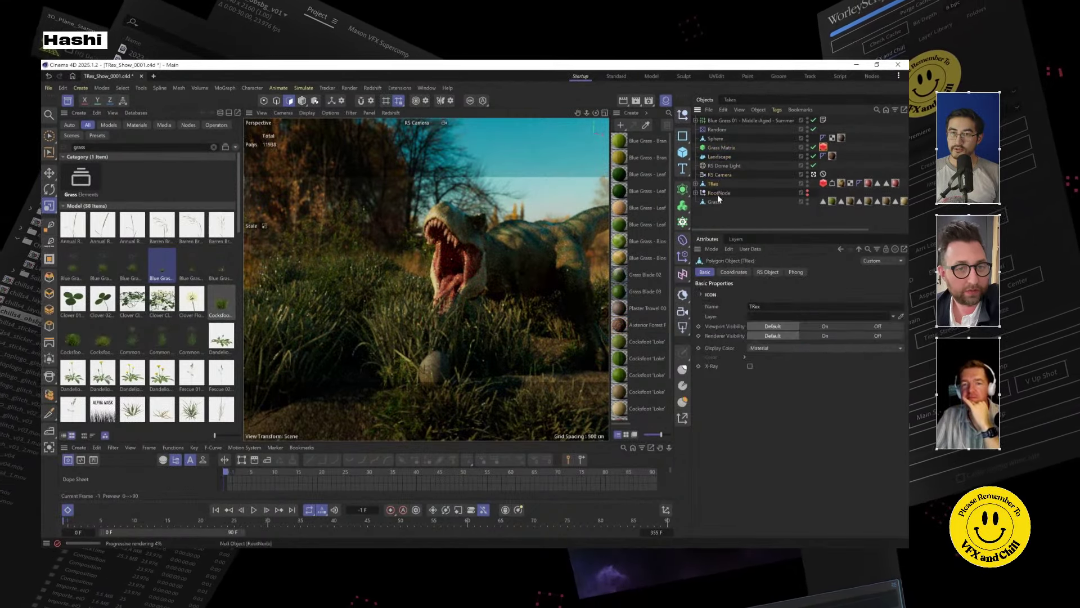
left_click(718, 194)
left_click(720, 150)
left_click(717, 205)
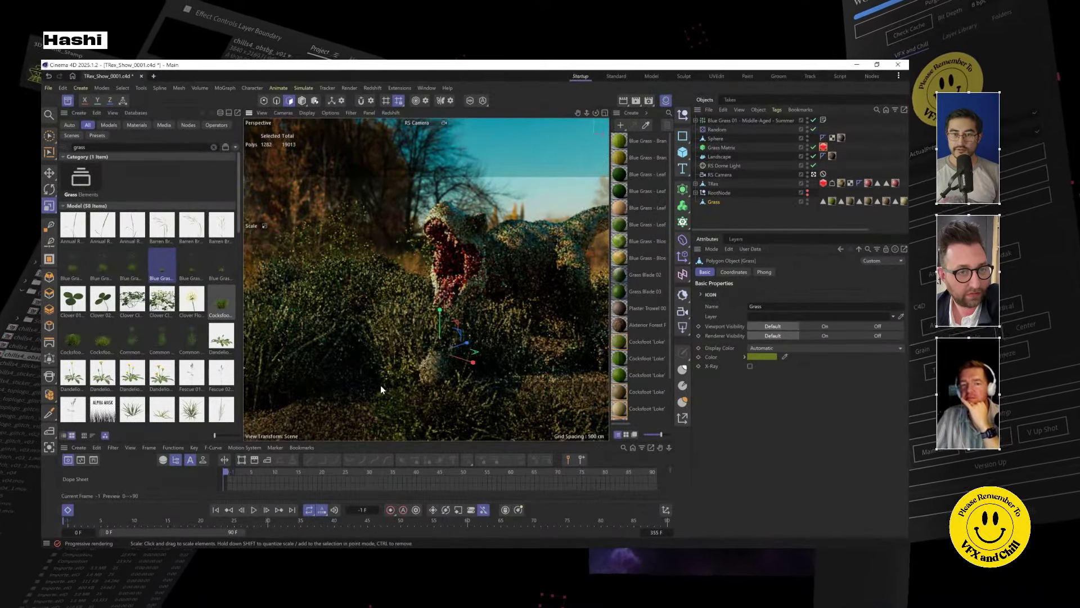
left_click_drag(381, 388, 325, 415)
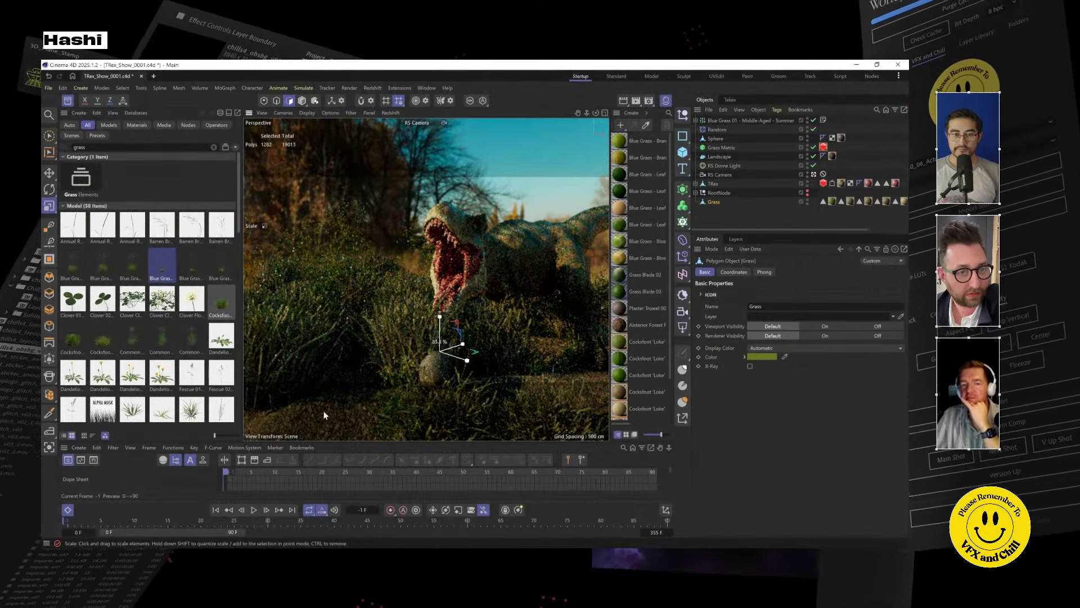
left_click(811, 214)
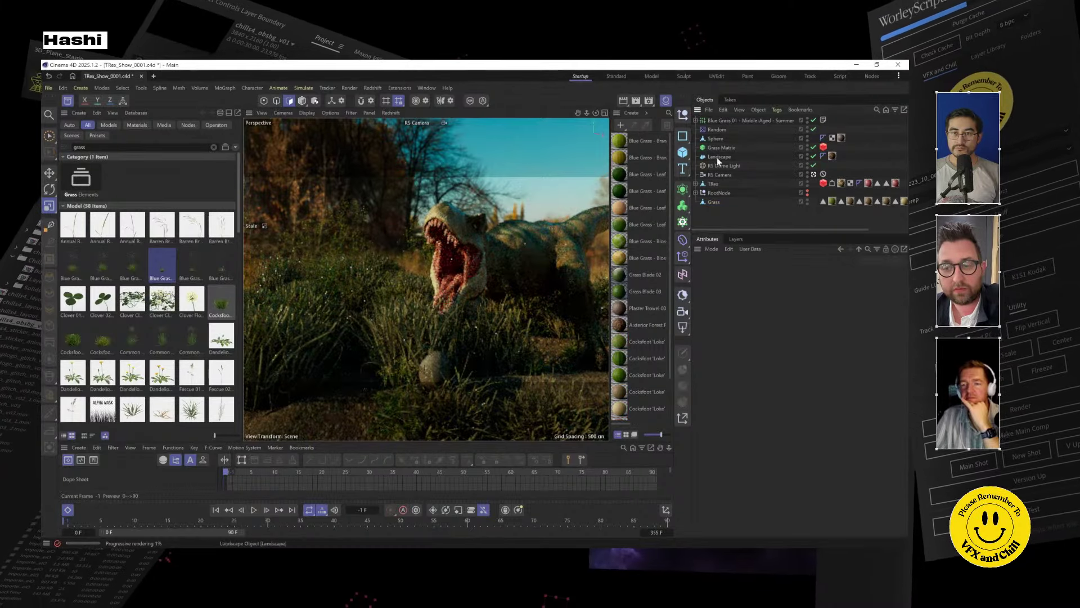
Toggle the Grass Matrix off and on to compare the scene, and set its seed to 1234135.
left_click(813, 148)
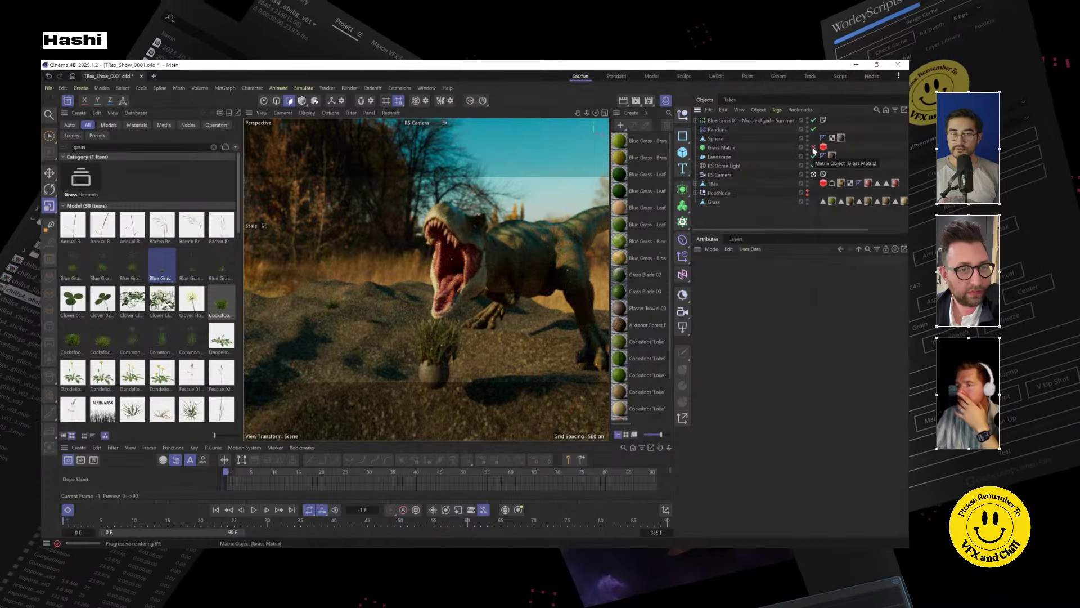
left_click(813, 148)
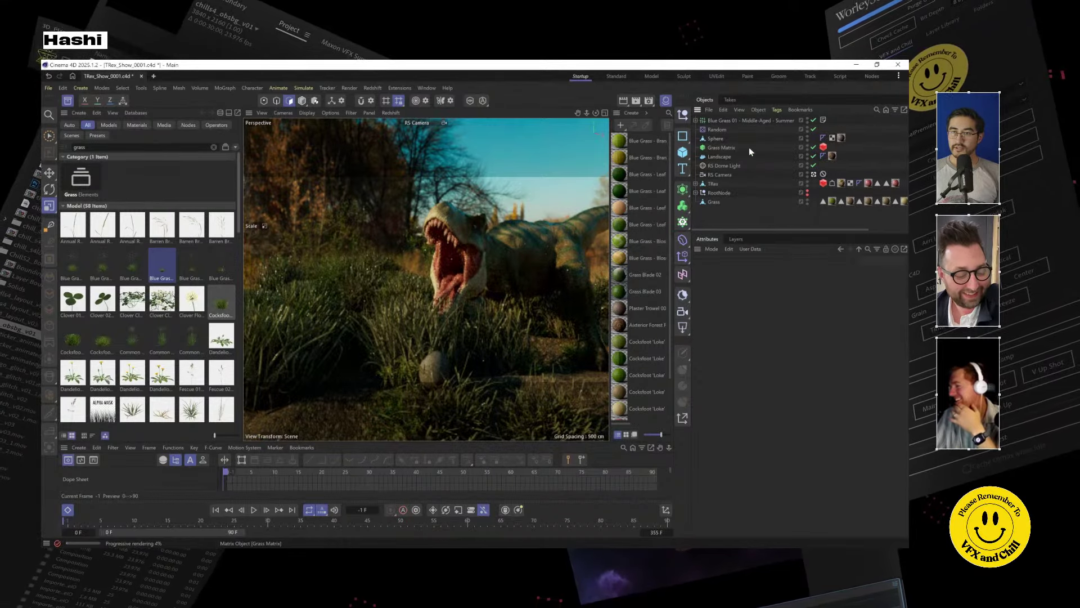
left_click(729, 148)
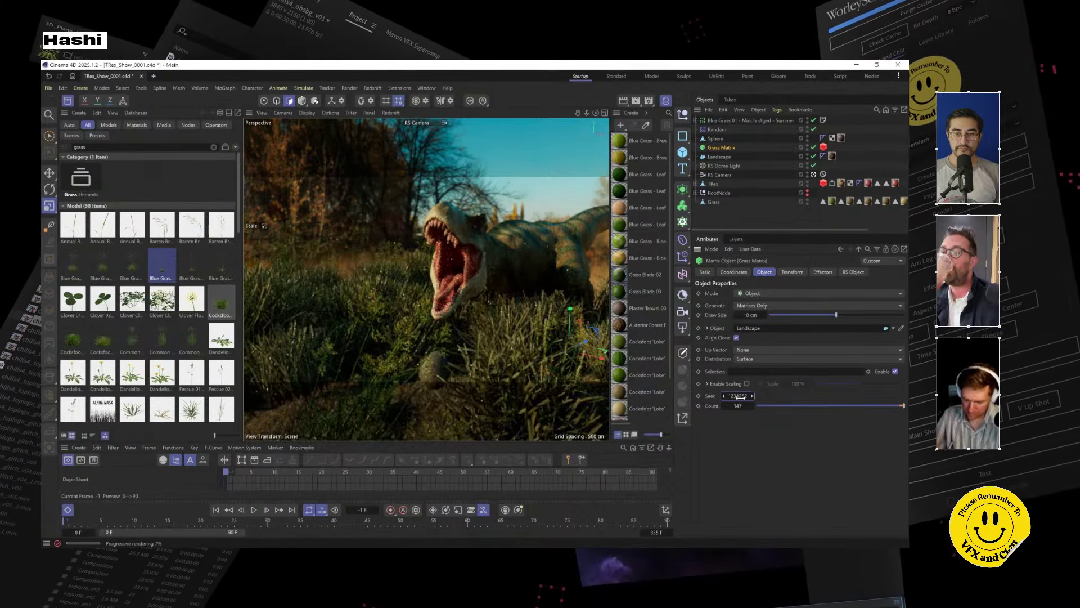
left_click_drag(740, 398, 740, 397)
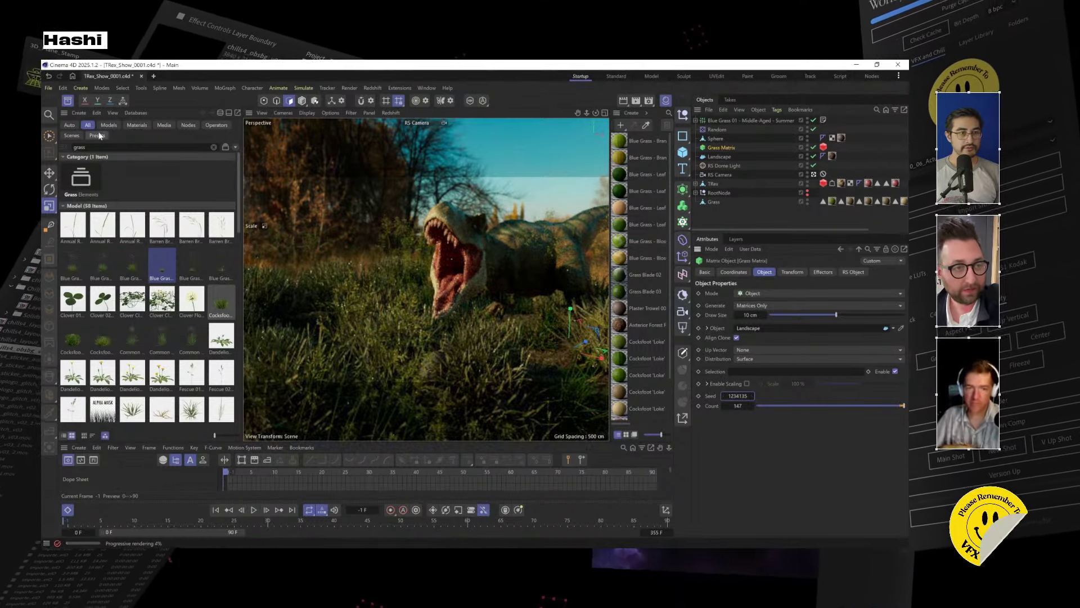
Search the asset library for tree, load the Black Locust 01 - Middle-Aged - Summer model and hide the asset browser.
double_click(90, 147)
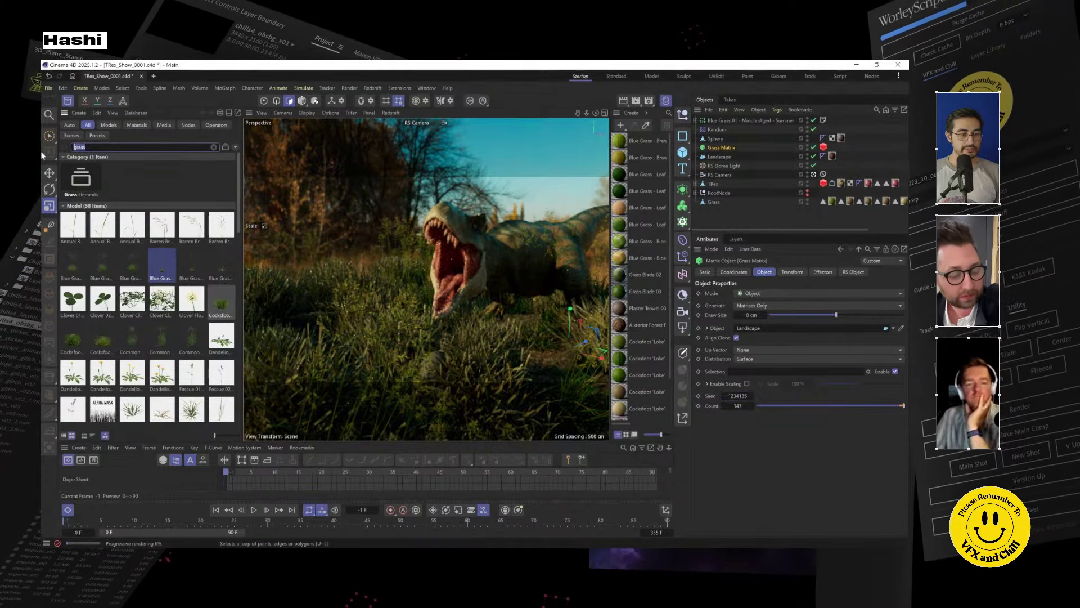
type("tree")
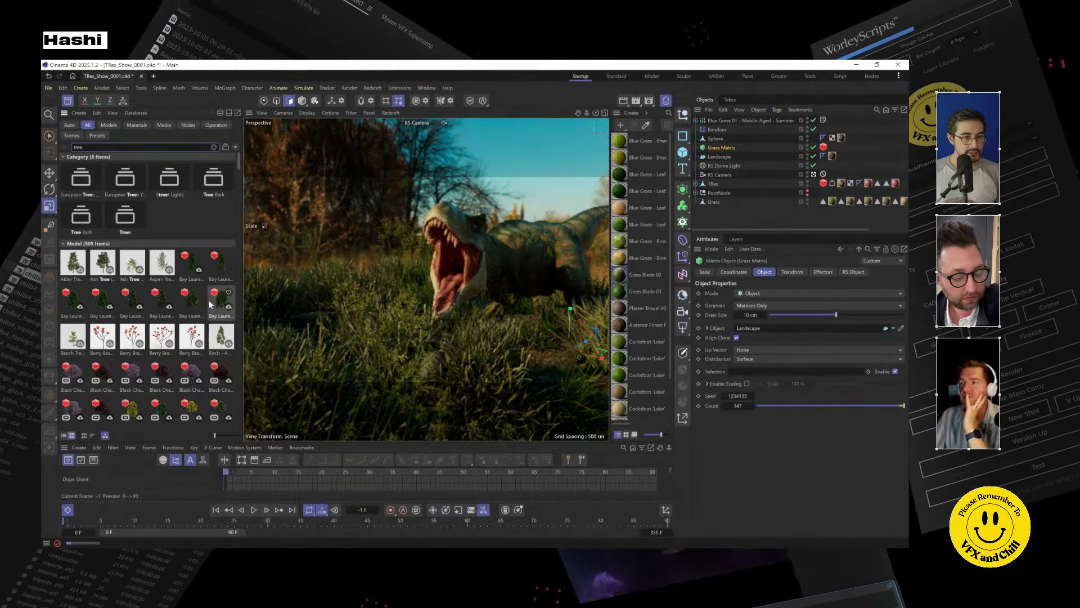
scroll(198, 305, "down", 3)
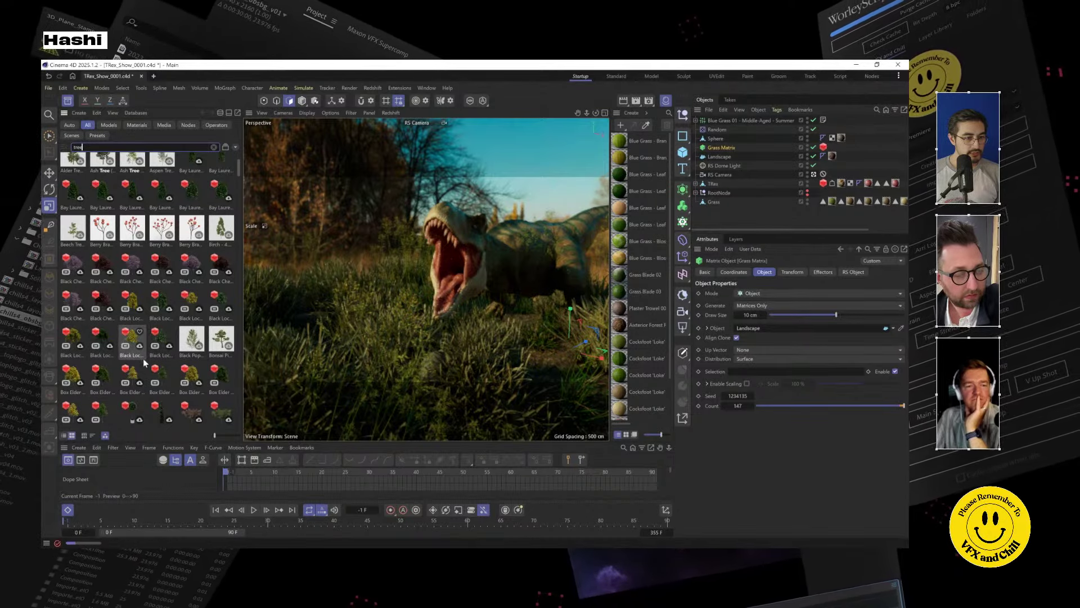
scroll(145, 357, "down", 2)
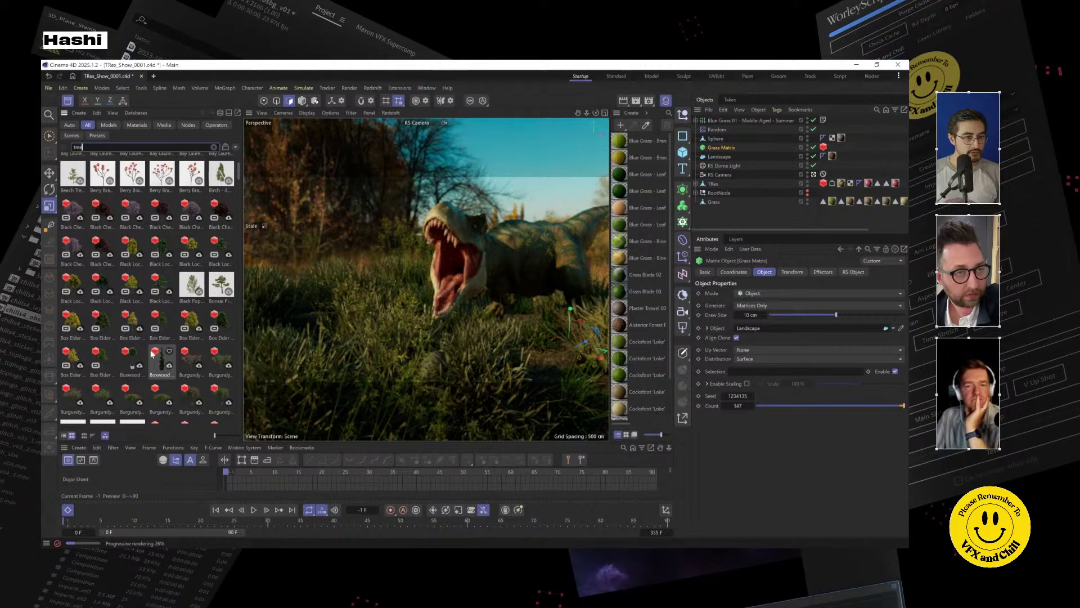
left_click(160, 251)
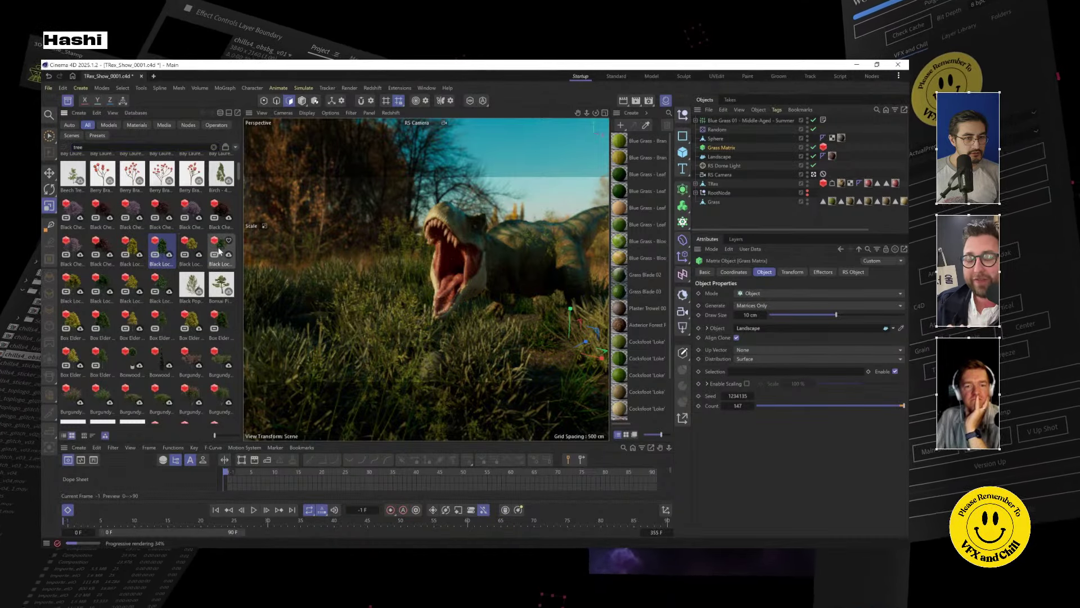
double_click(162, 251)
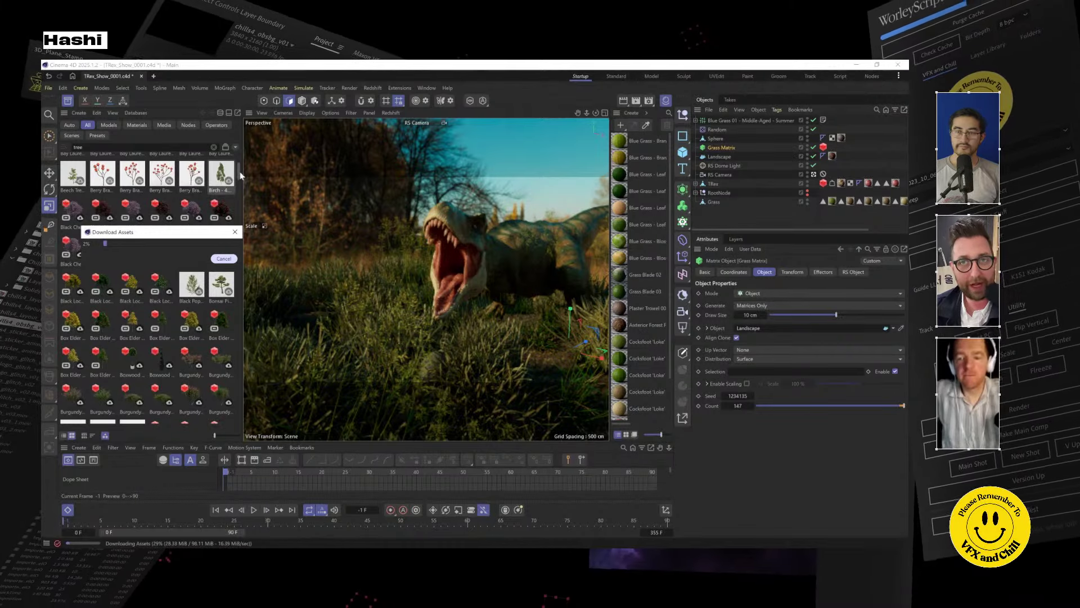
left_click(69, 103)
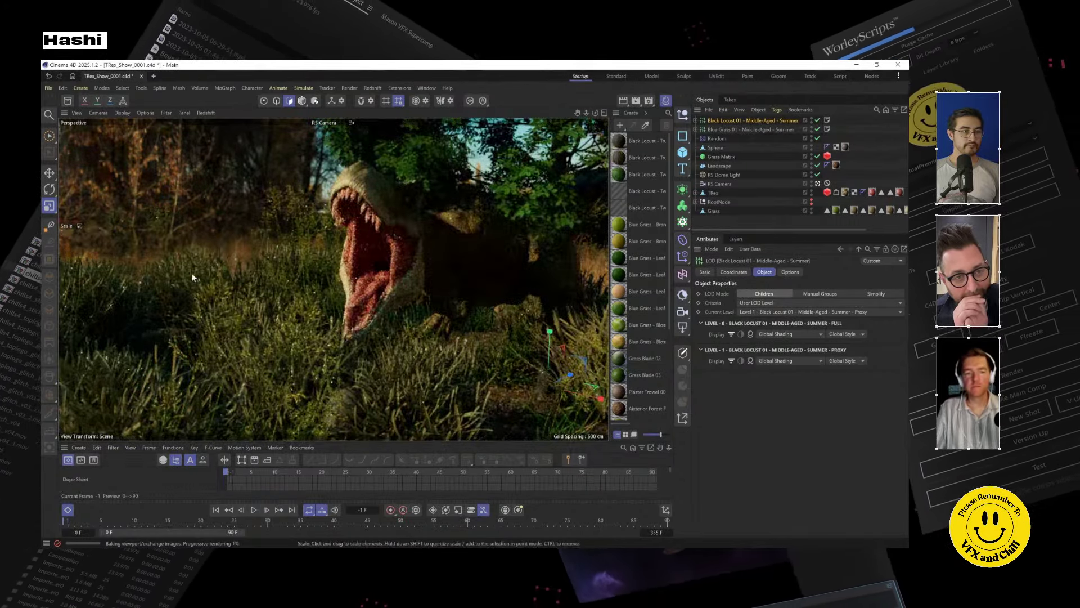
Move the Black Locust tree across the background to just behind the T-Rex's open jaws and place a duplicate farther out beside it.
key("e")
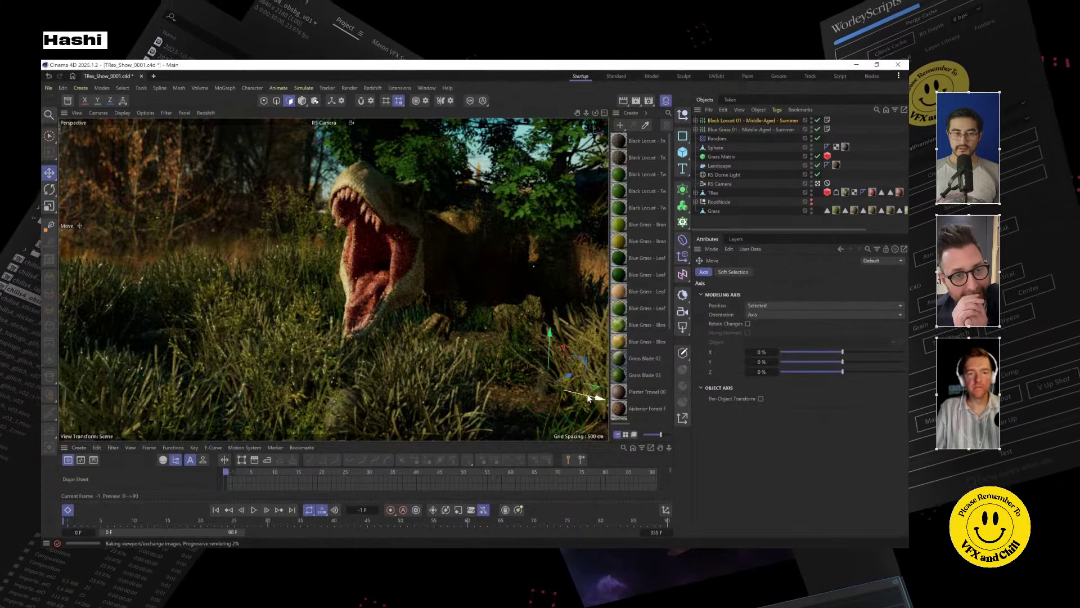
left_click_drag(588, 398, 353, 308)
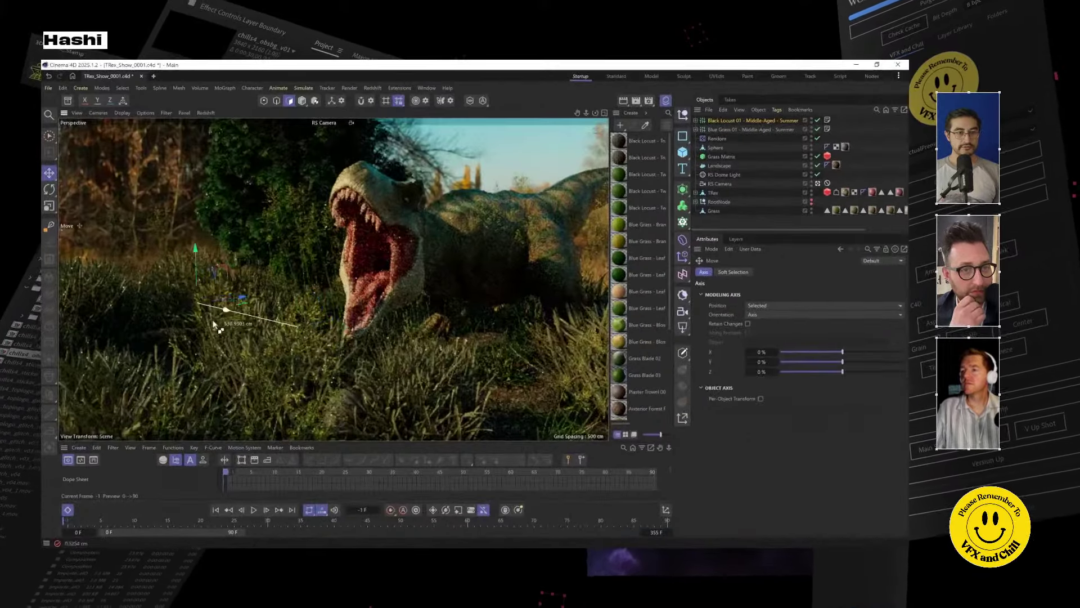
left_click_drag(213, 321, 150, 315, "ctrl")
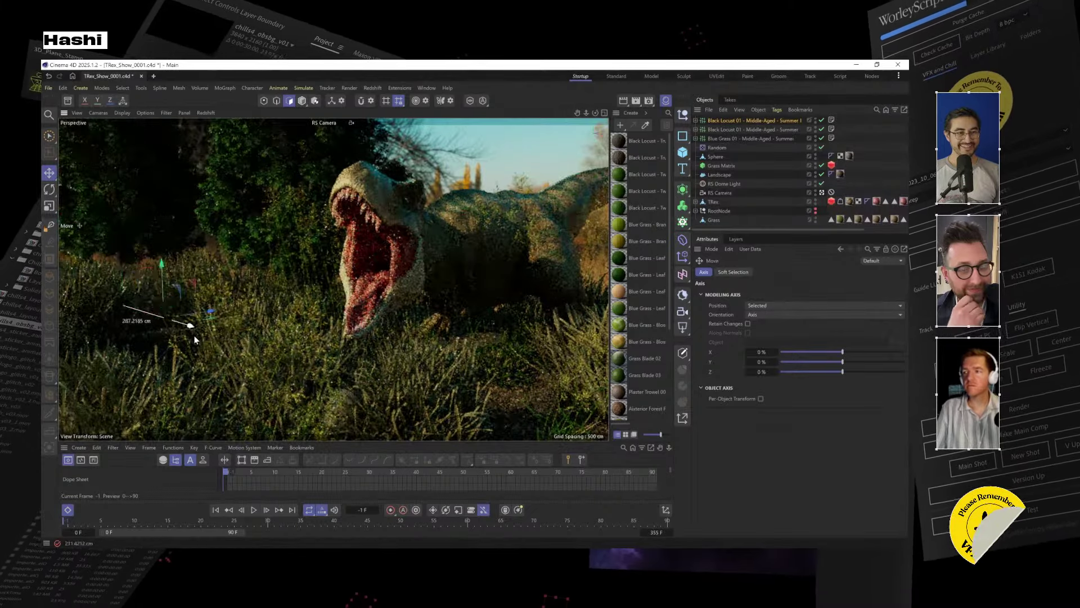
Rotate the duplicated Black Locust about its vertical axis, adjust its position in the background and save the scene.
key("r")
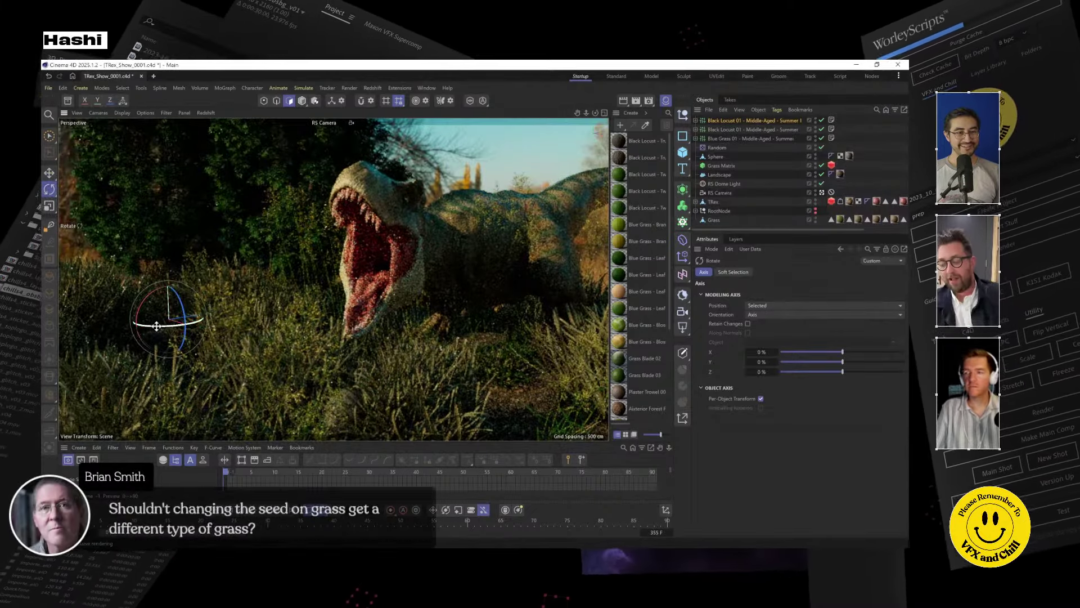
left_click_drag(151, 325, 198, 322)
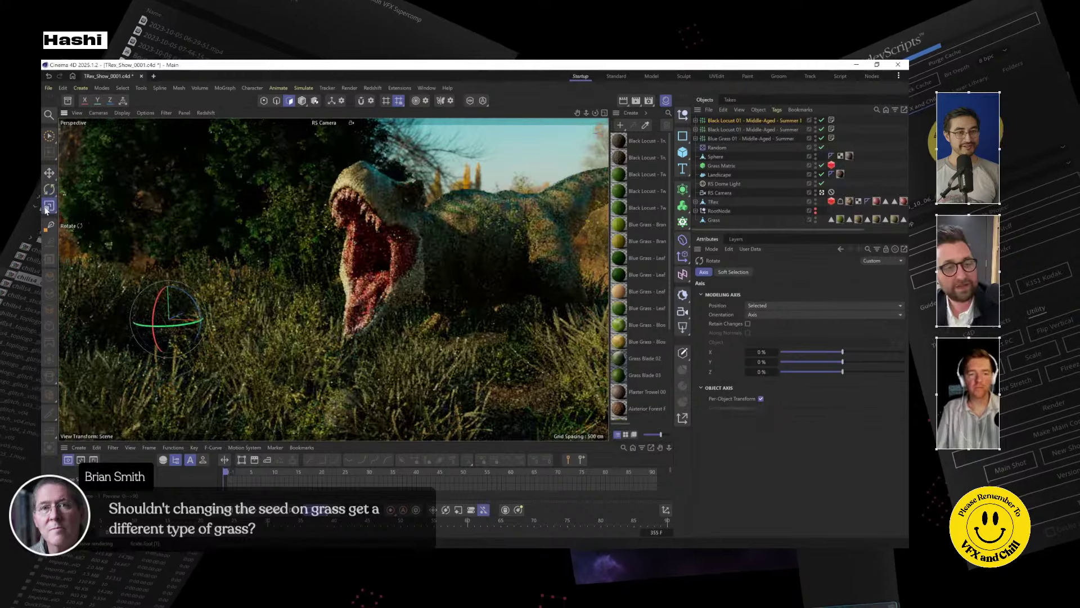
key("t")
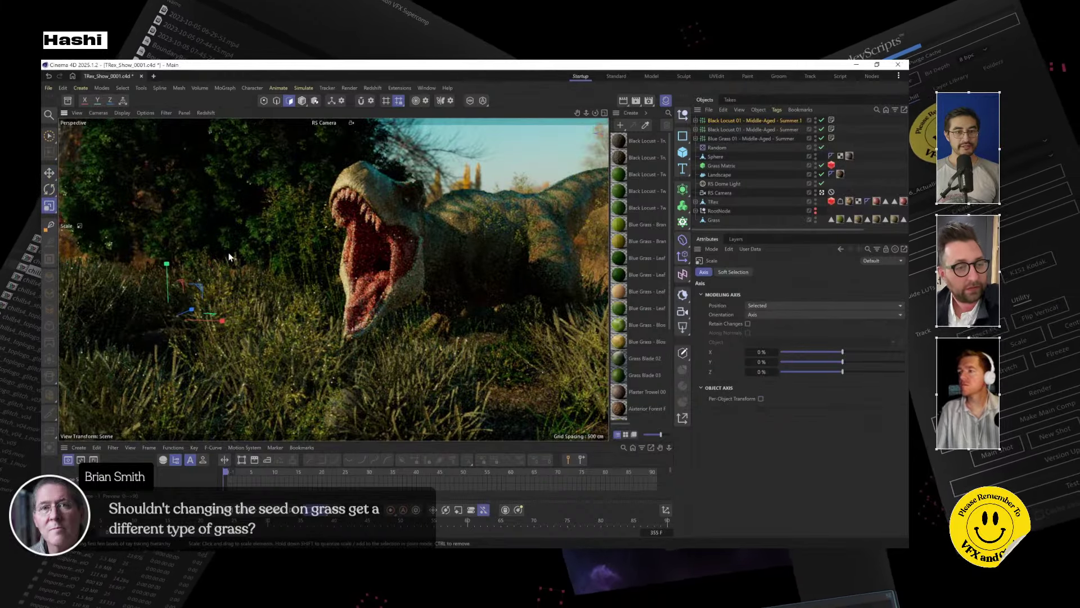
key("e")
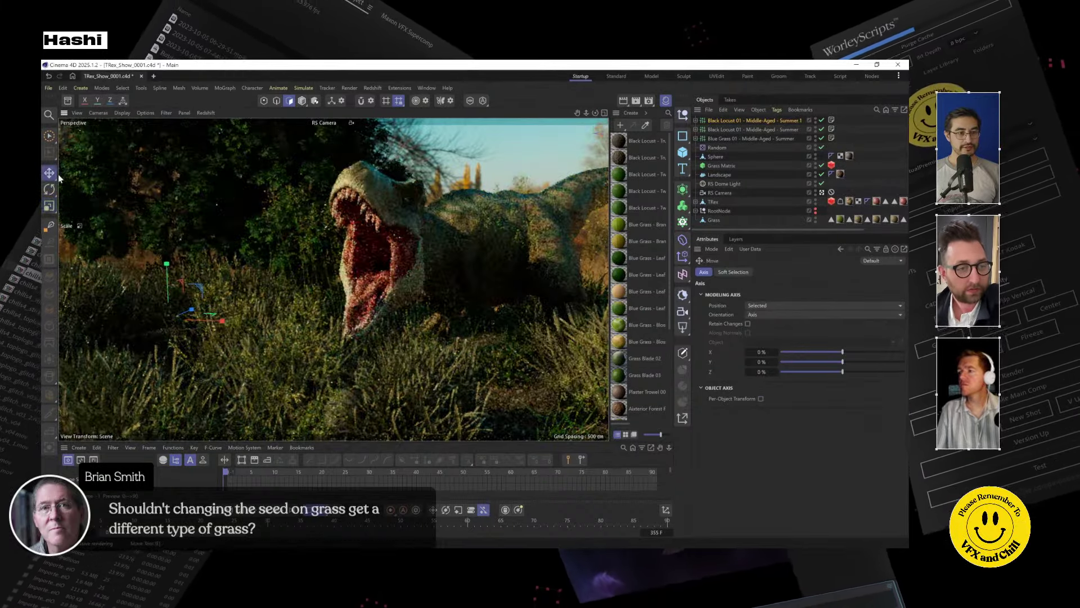
left_click_drag(212, 327, 193, 344)
key("ctrl+z")
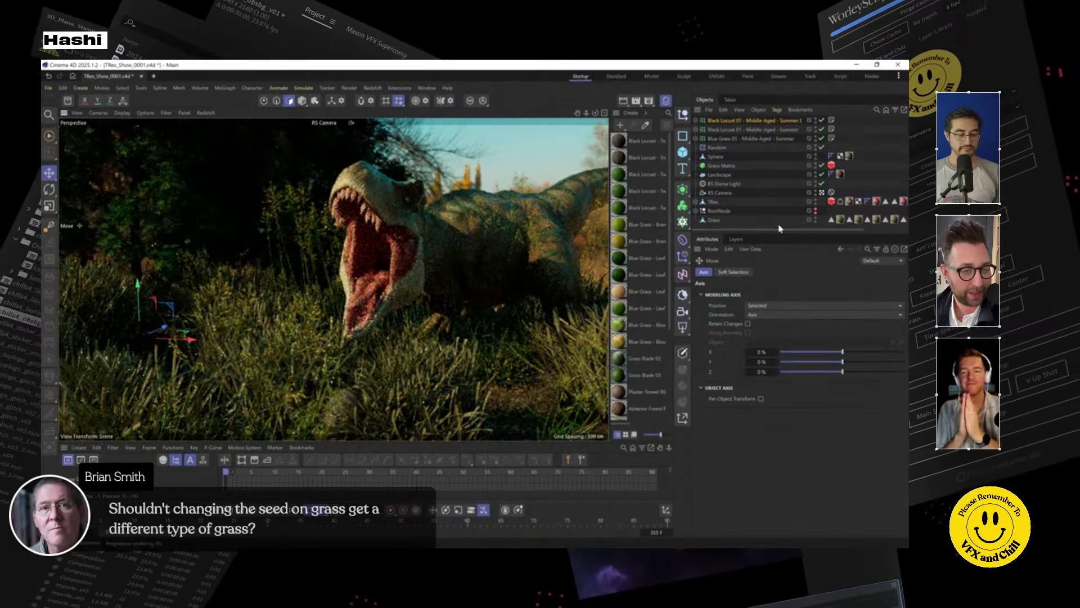
key("ctrl+s")
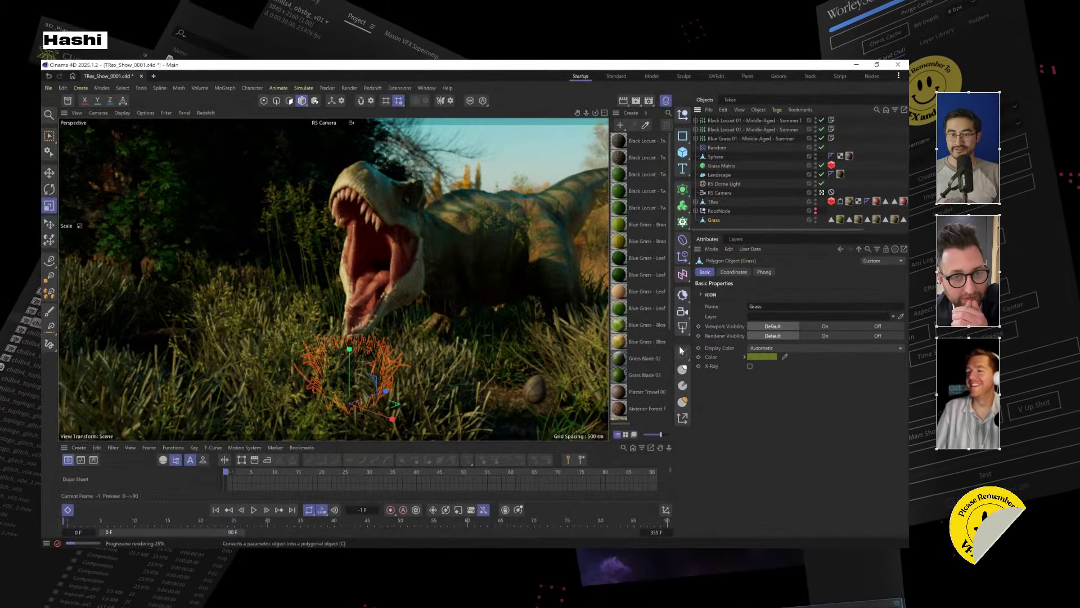
Add a Redshift Environment object to the scene.
left_click(683, 311)
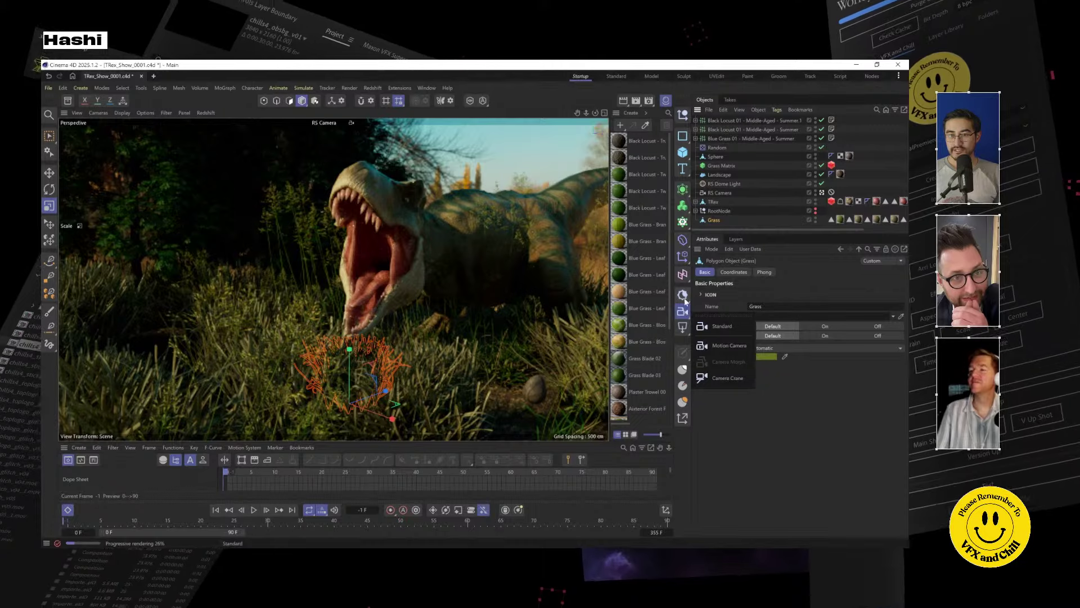
left_click(684, 301)
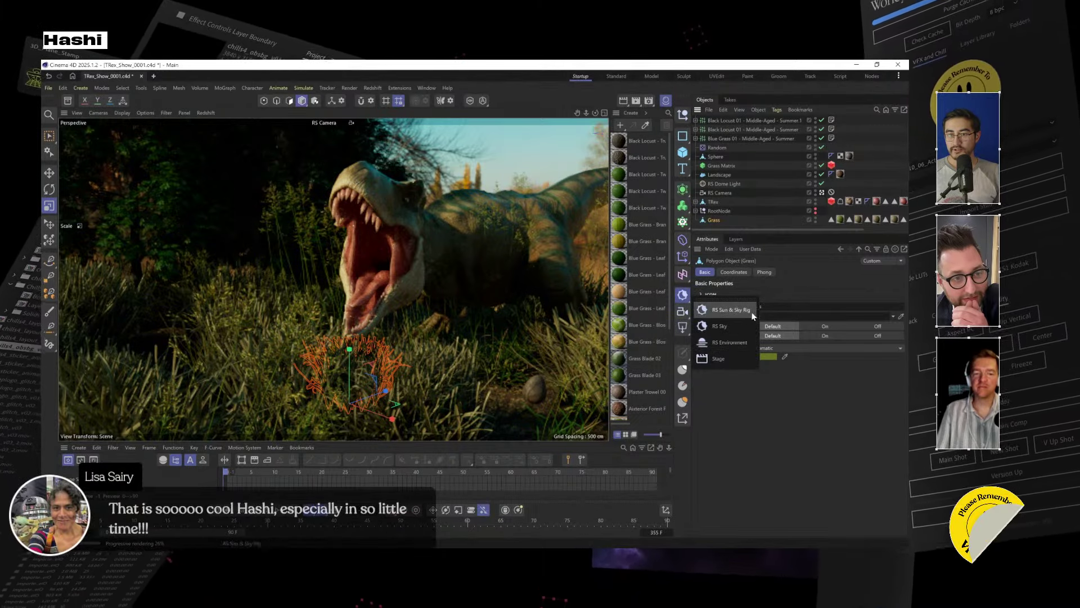
left_click(743, 343)
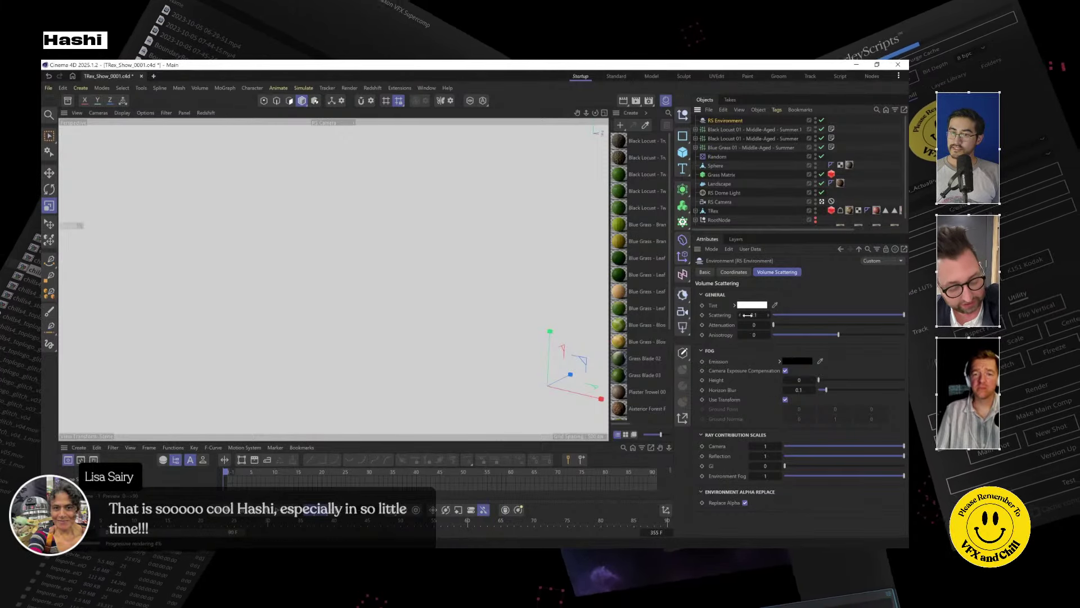
Set the RS Environment's volume scattering tint to a dark bluish grey of about RGB 47, 48, 57.
left_click(757, 306)
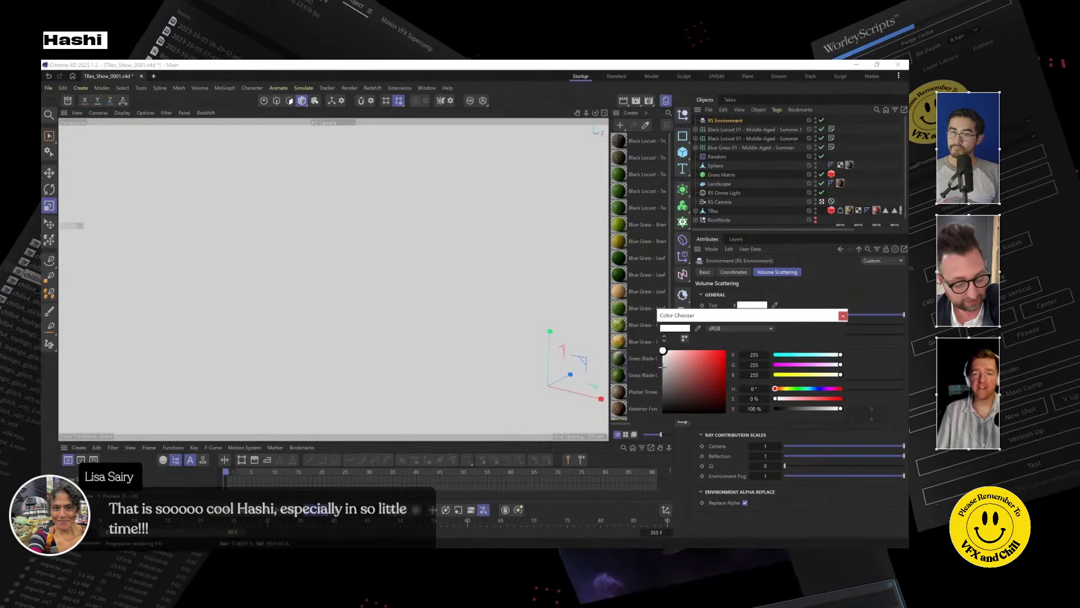
left_click(666, 390)
left_click_drag(665, 390, 664, 386)
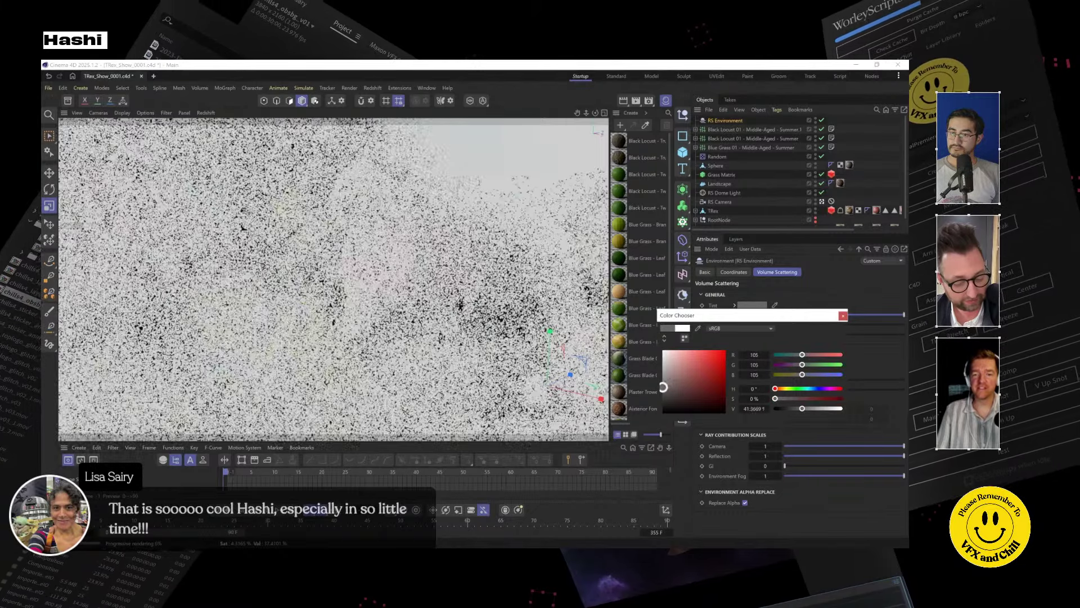
left_click_drag(813, 389, 818, 390)
left_click(694, 380)
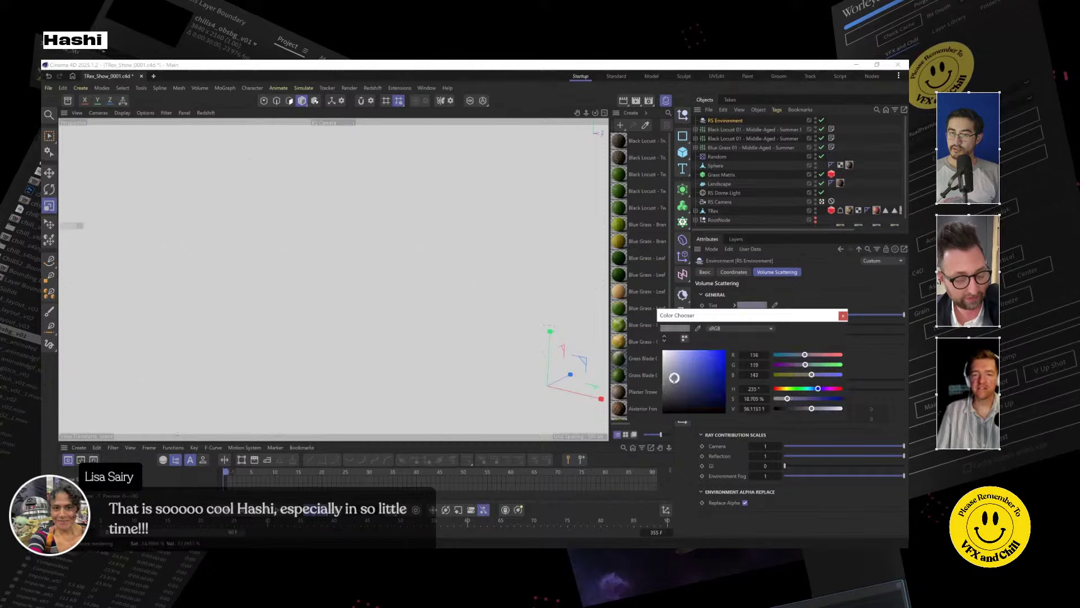
left_click(676, 392)
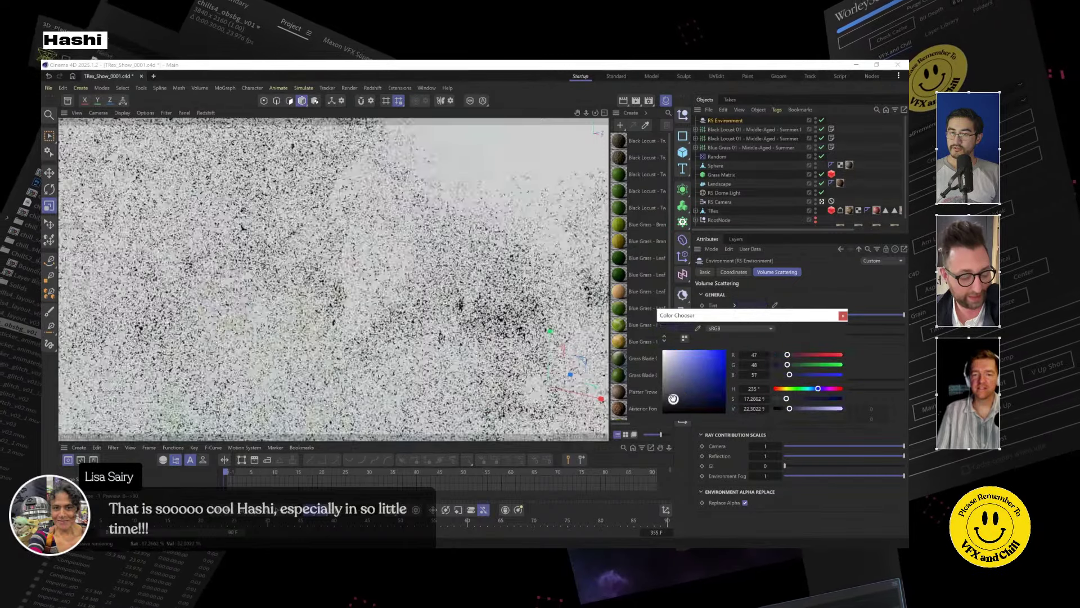
left_click(842, 315)
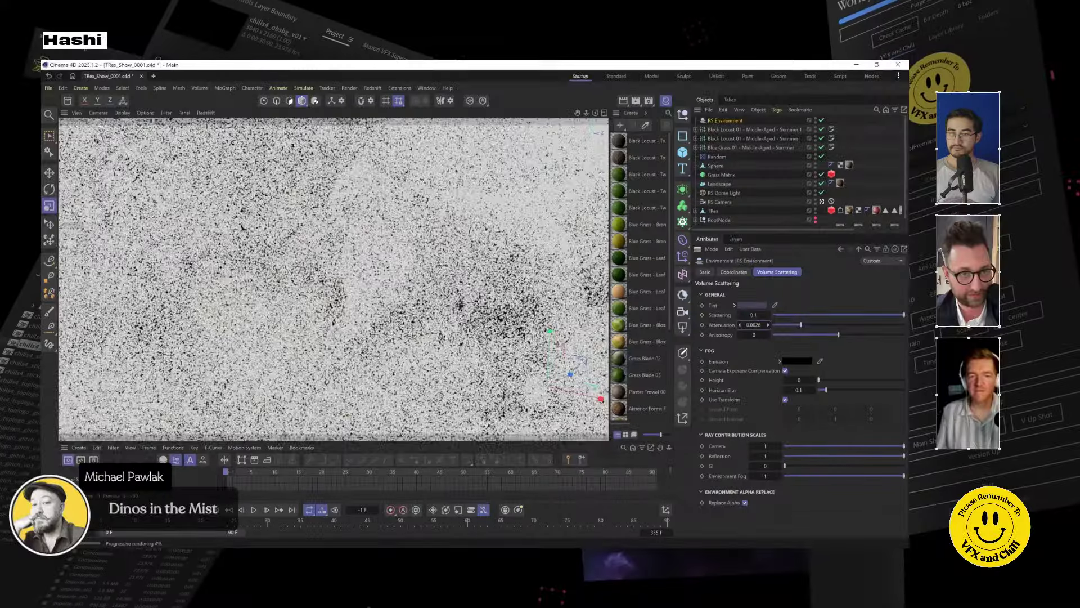
Increase the RS Environment's attenuation and lower its scattering to 0.0007 to thin the mist around the T-Rex.
mouse_move(756, 324)
left_mouse_down()
mouse_move(742, 321)
mouse_move(775, 316)
left_mouse_up()
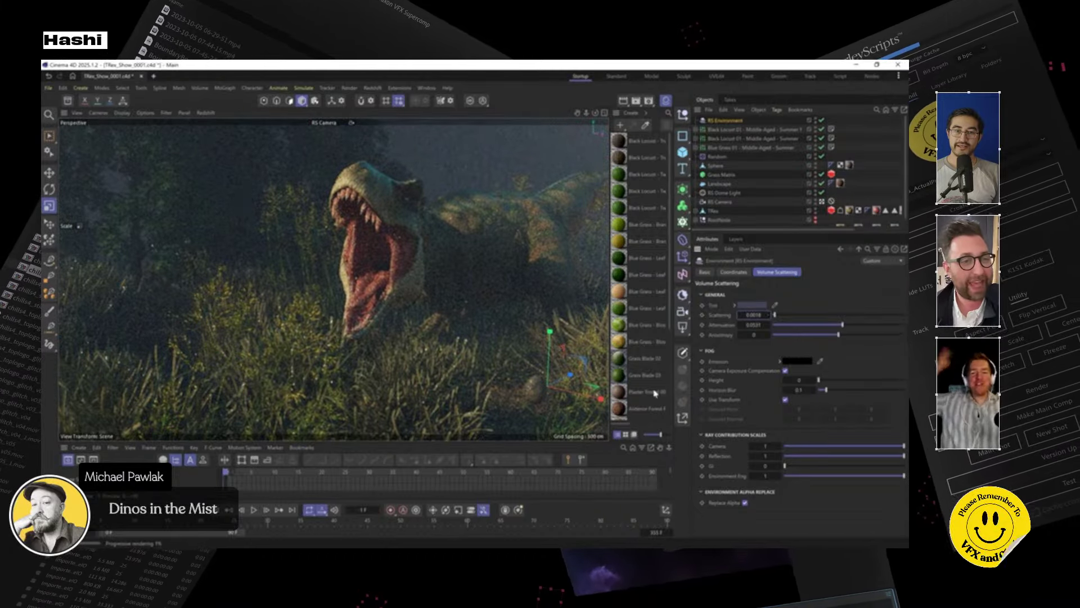
left_click(865, 196)
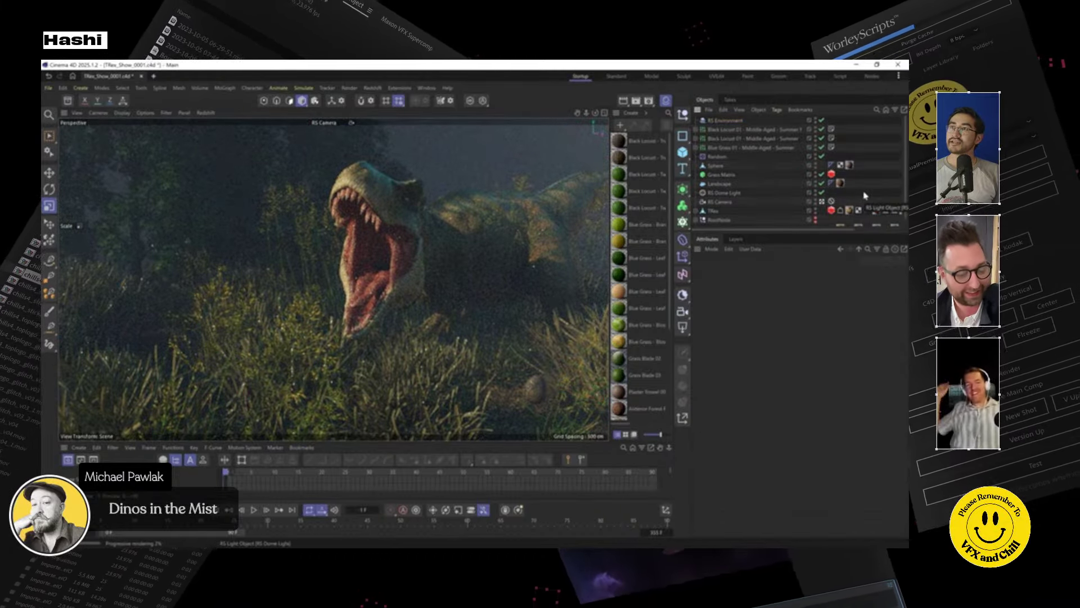
left_click(715, 121)
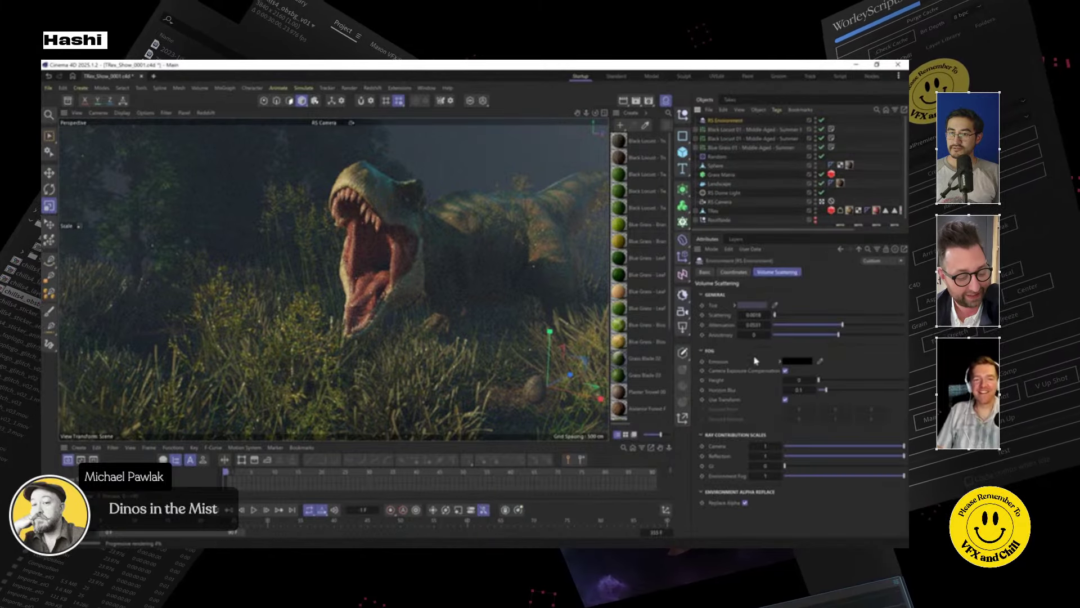
left_click_drag(753, 316, 742, 317)
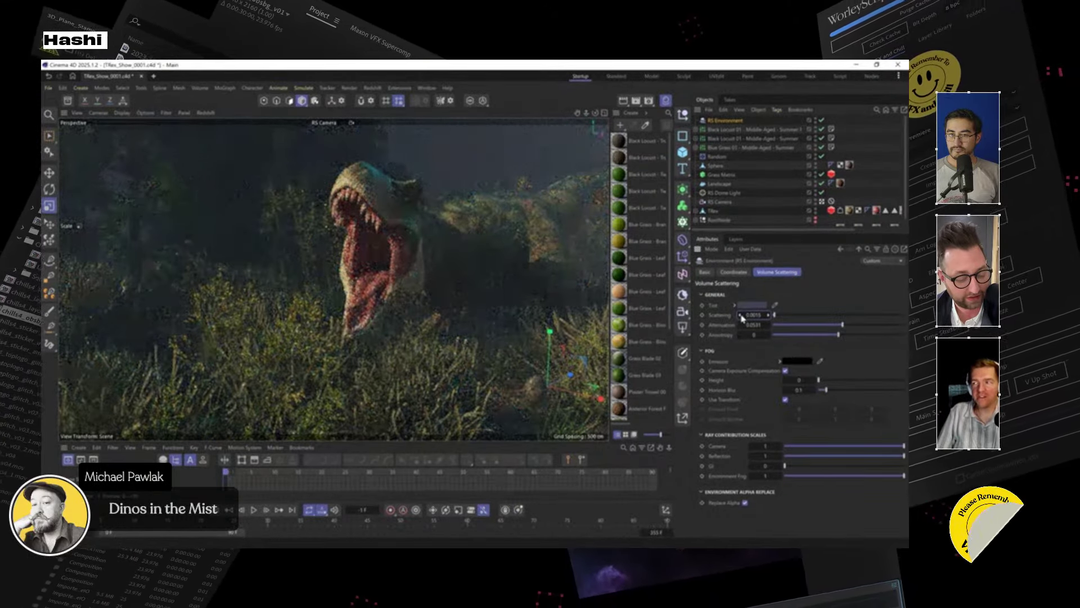
left_click(740, 316)
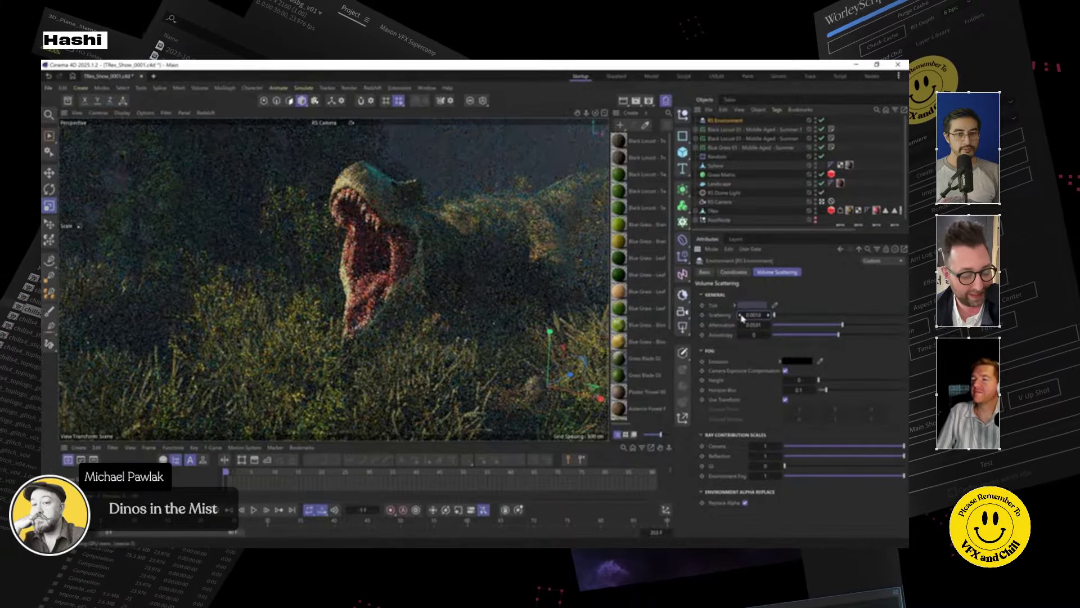
left_click(740, 316)
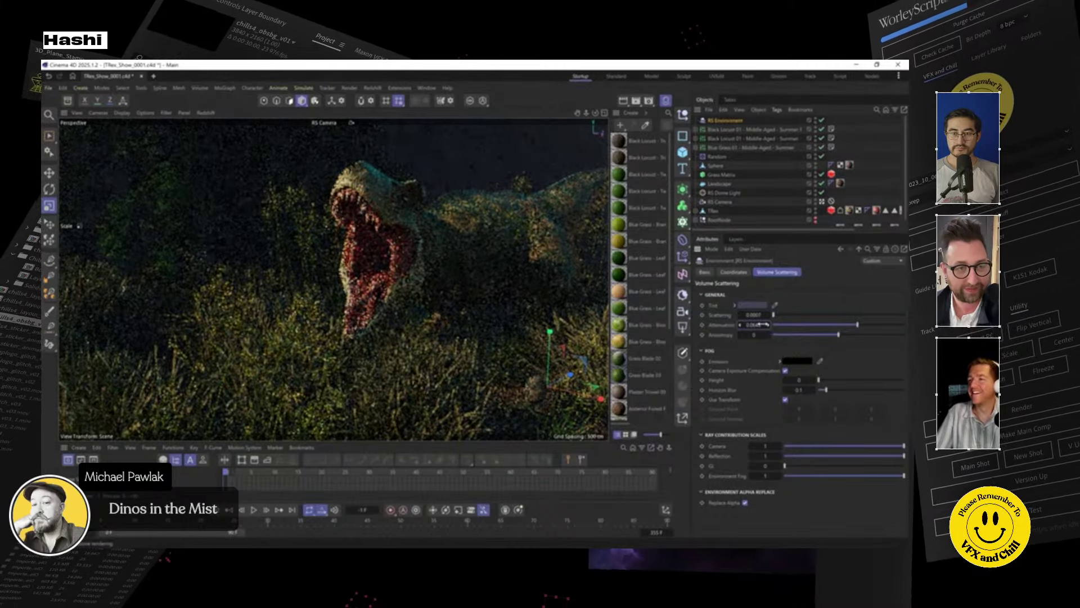
Set the RS Environment's attenuation to 0.015 and its scattering to 0.0004, and save the scene.
left_click_drag(763, 325, 764, 325)
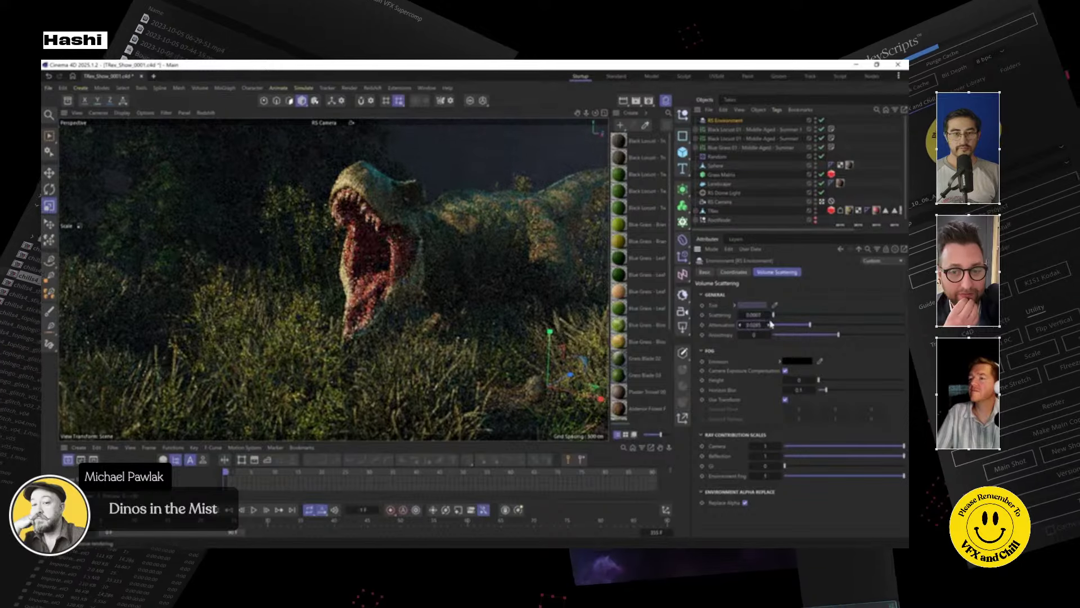
left_click_drag(743, 324, 789, 324)
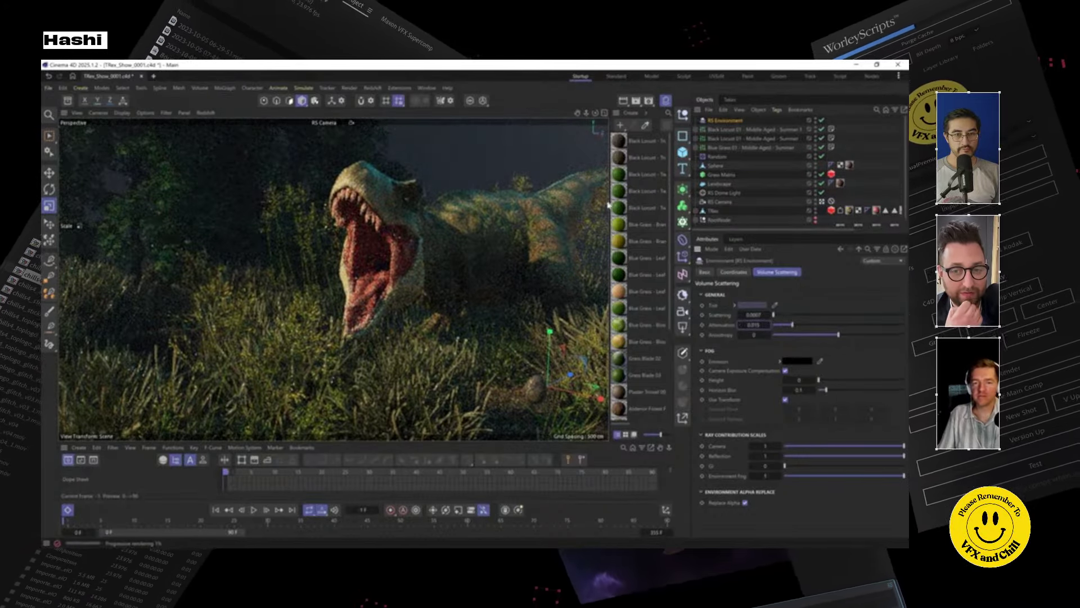
left_click_drag(753, 315, 754, 314)
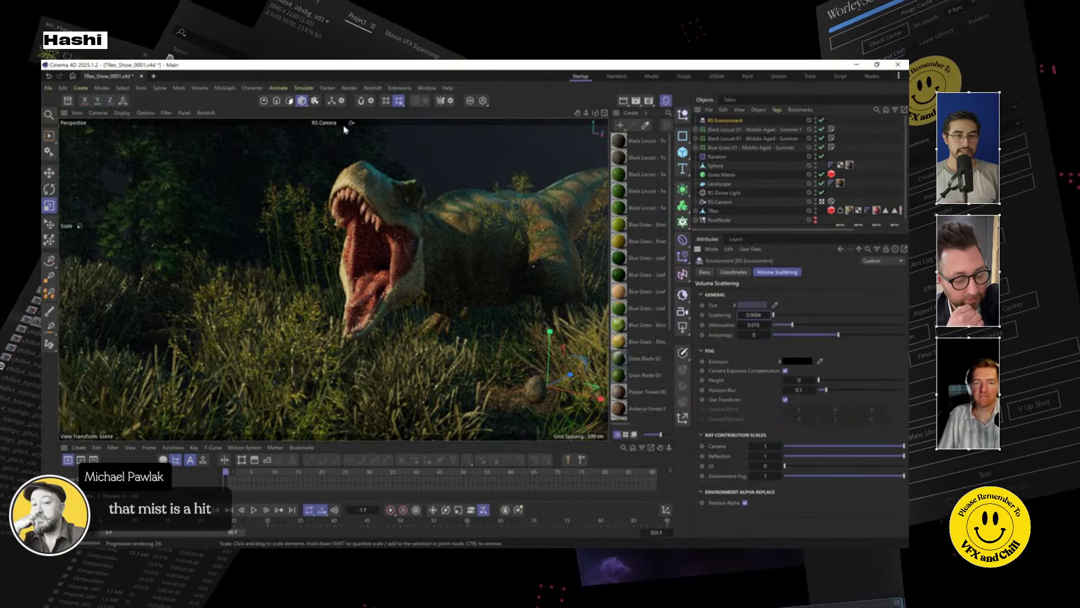
key("ctrl+s")
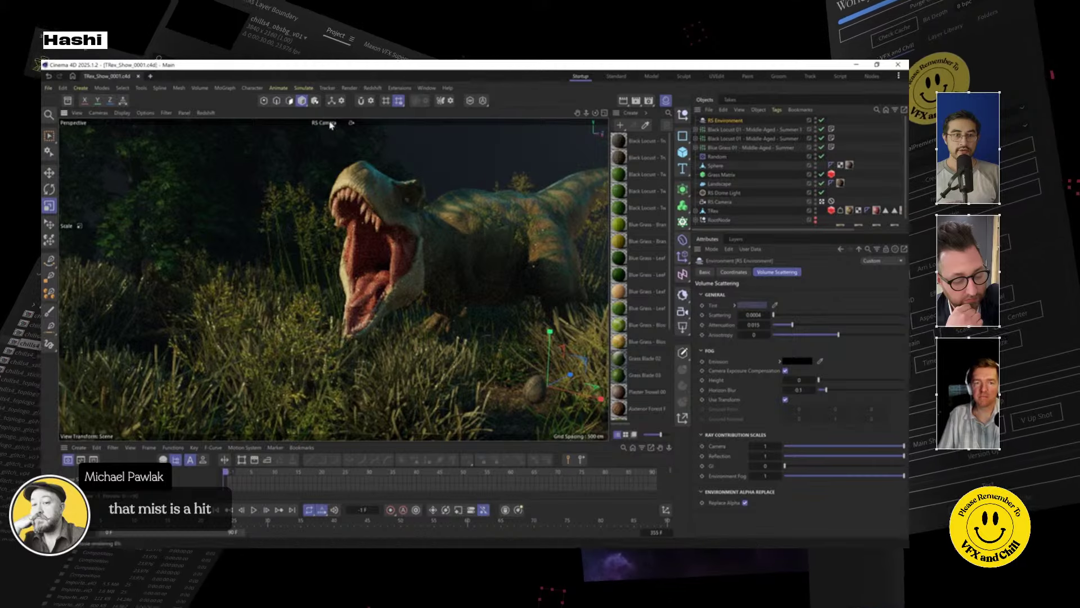
Switch to the Default Camera and examine the whole set from outside with the RS Environment turned off and on again.
key("Escape")
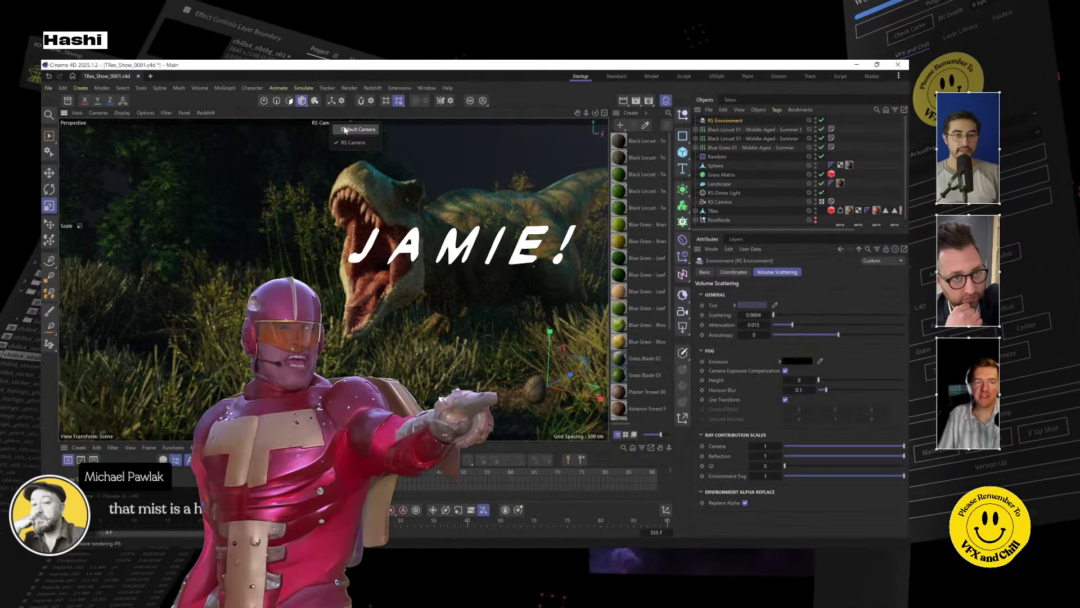
left_click(353, 123)
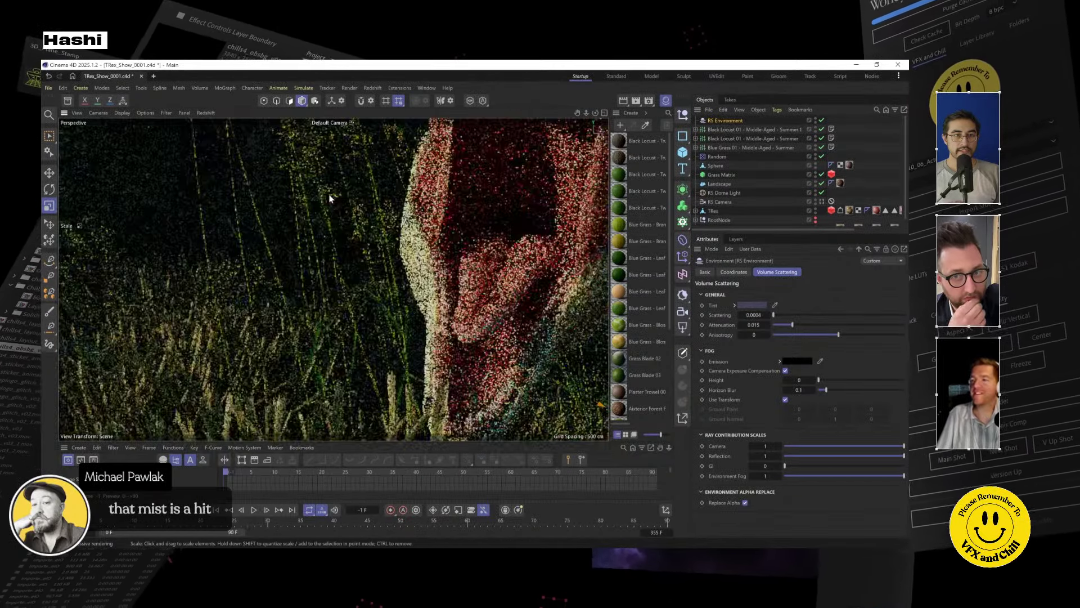
scroll(364, 310, "down", 10)
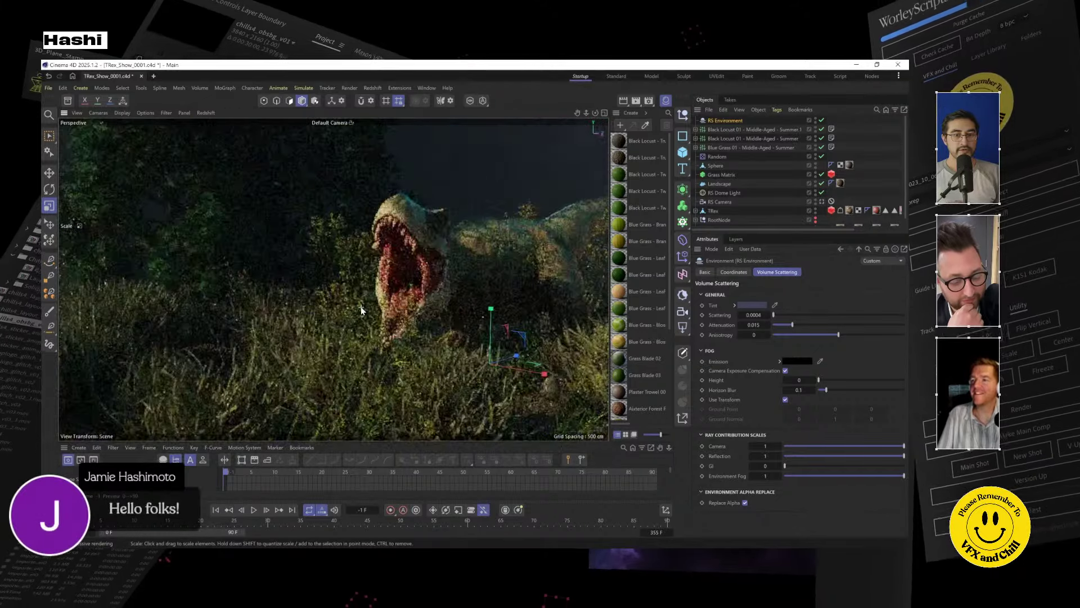
left_click_drag(360, 293, 393, 309, "alt")
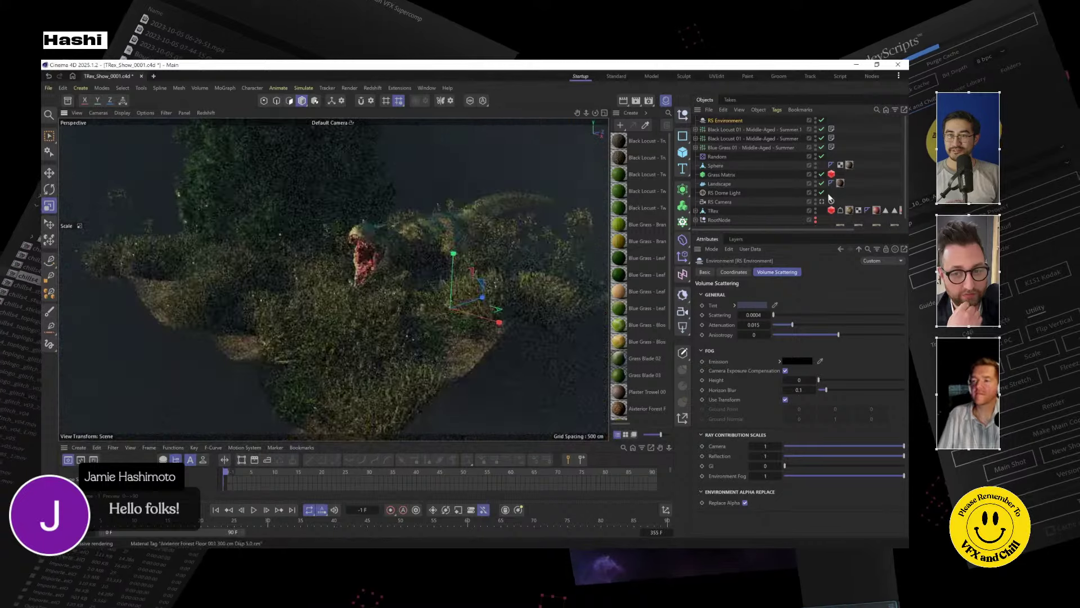
left_click(822, 121)
scroll(326, 357, "up", 4)
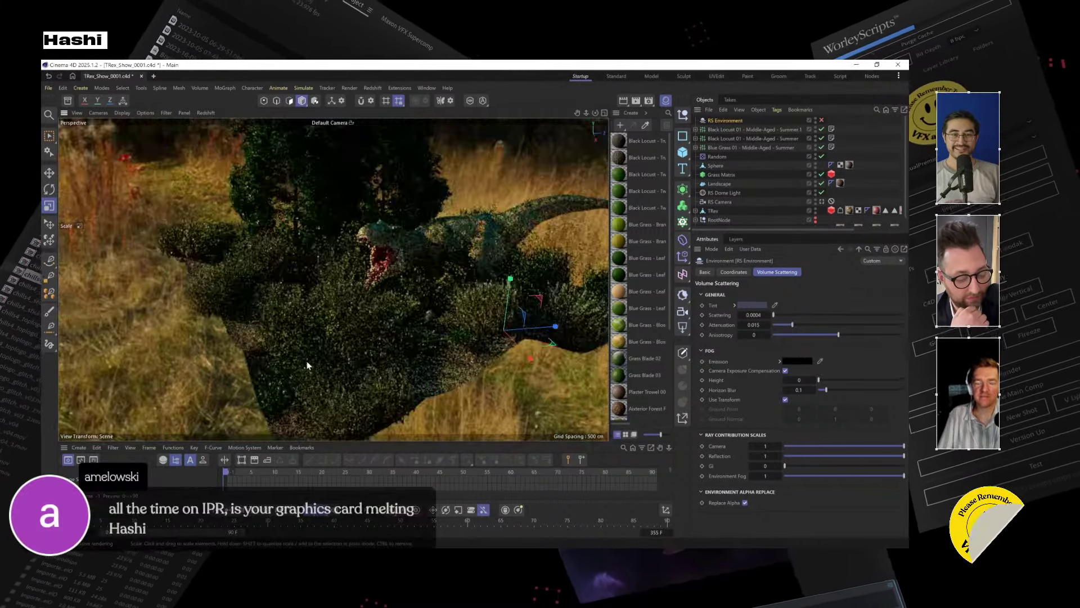
left_click_drag(381, 349, 447, 336, "alt")
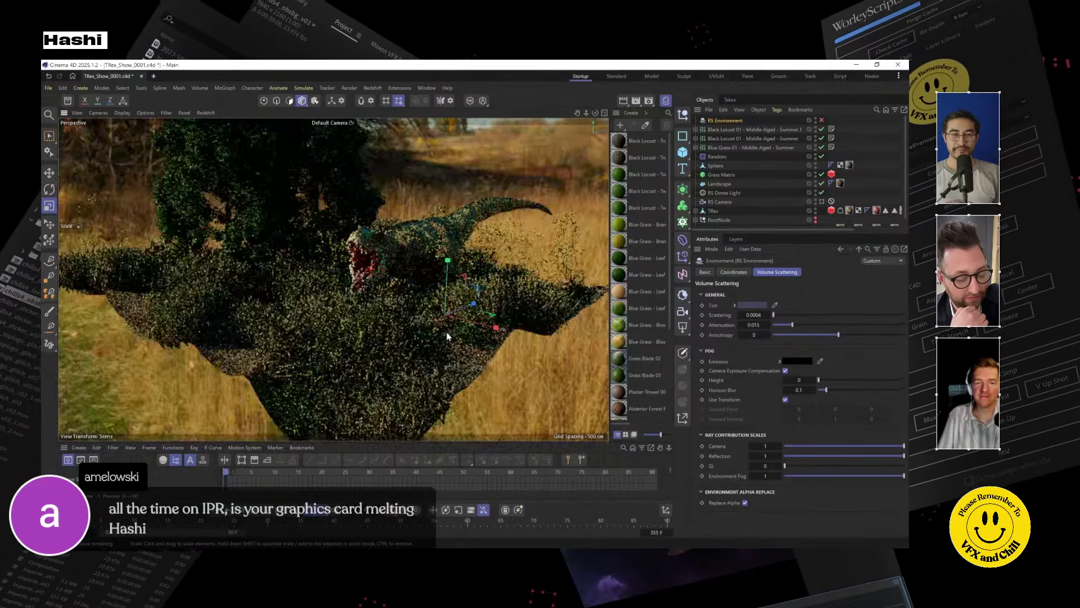
left_click(822, 121)
left_click_drag(343, 295, 309, 343, "alt")
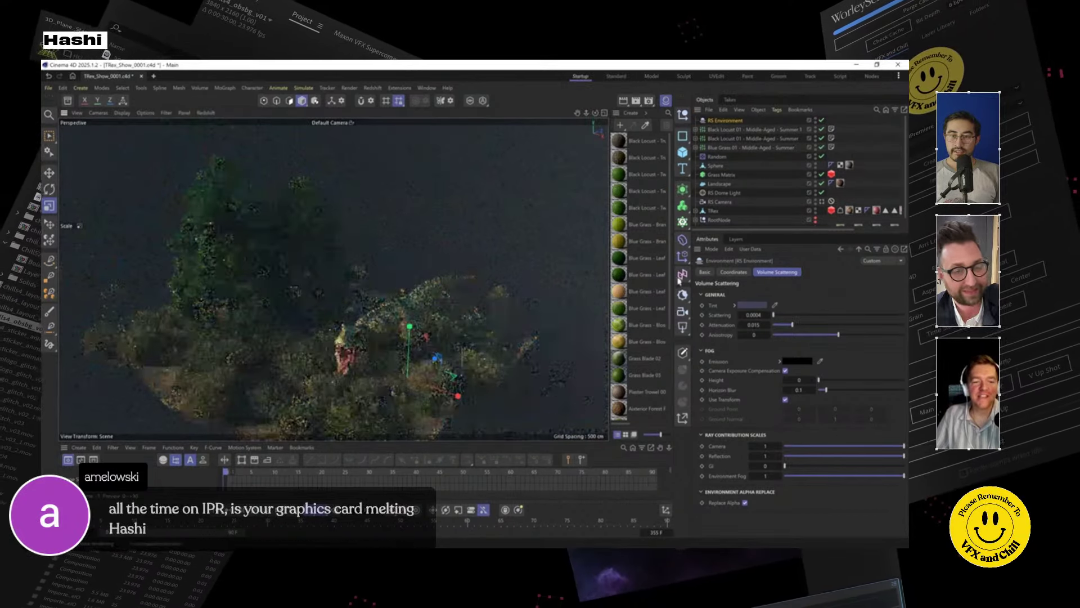
Add a Redshift area light and raise it above the T-Rex's back.
left_click(685, 327)
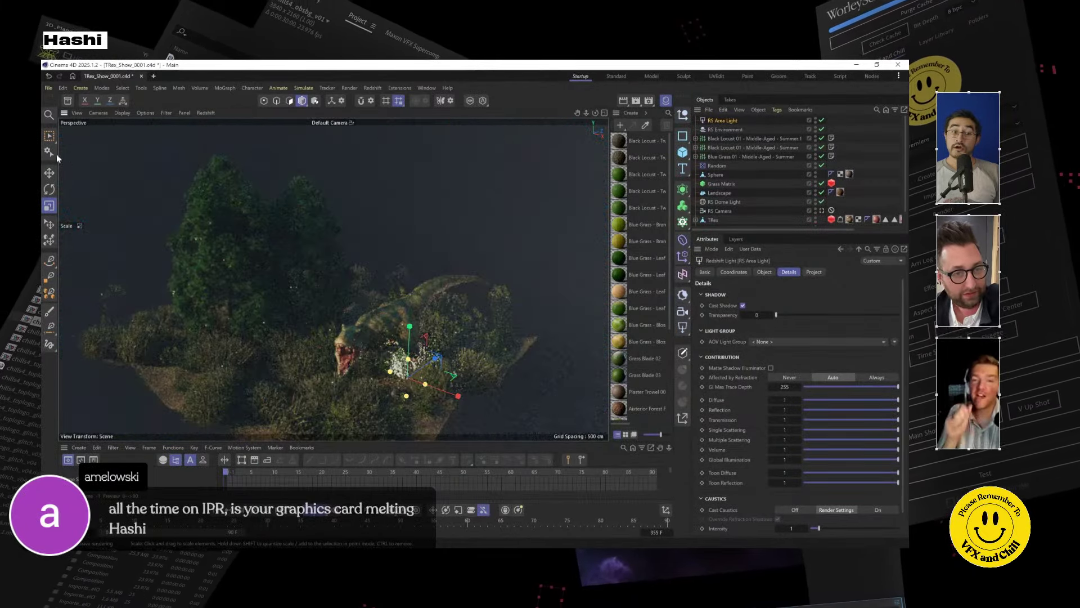
left_click(49, 173)
left_click_drag(410, 337, 346, 229)
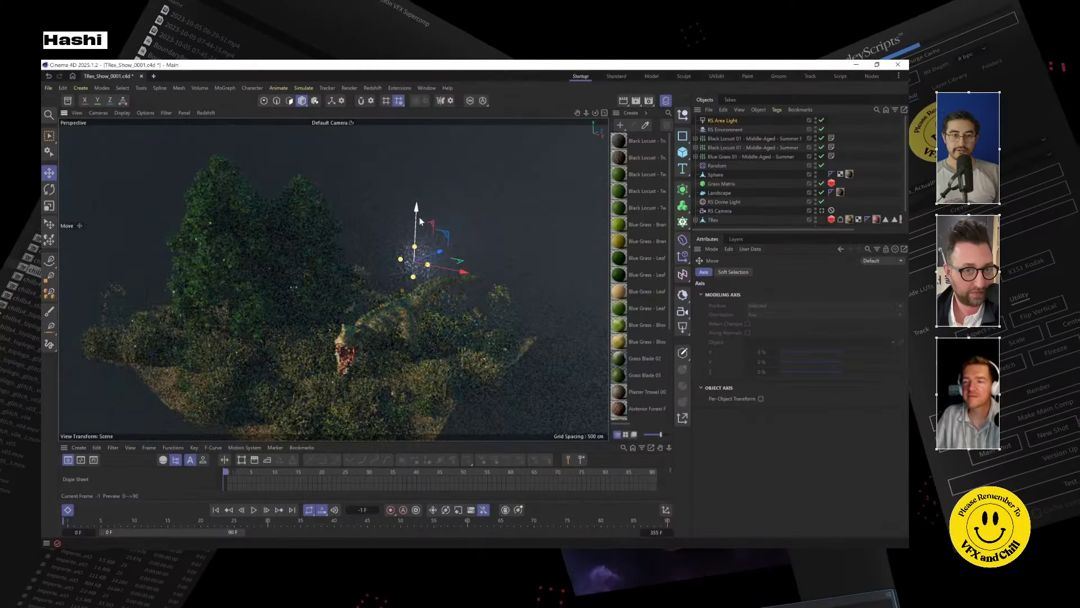
Rotate the RS Area Light to angle it toward the T-Rex and move it out beyond the dinosaur's tail.
key("r")
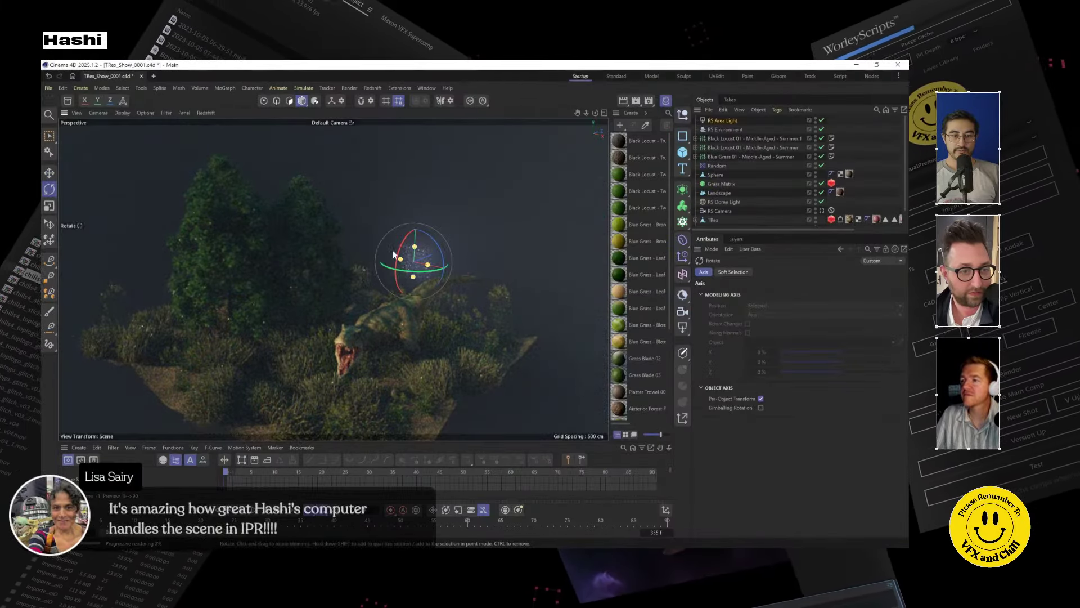
left_click_drag(411, 261, 423, 266)
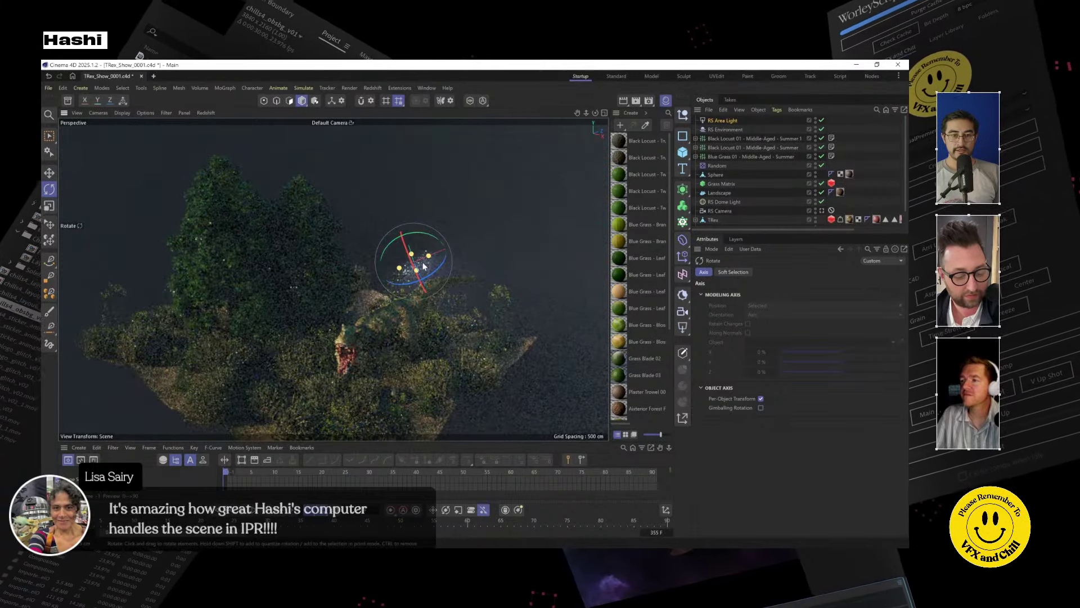
left_click(49, 172)
left_click_drag(406, 235, 406, 165)
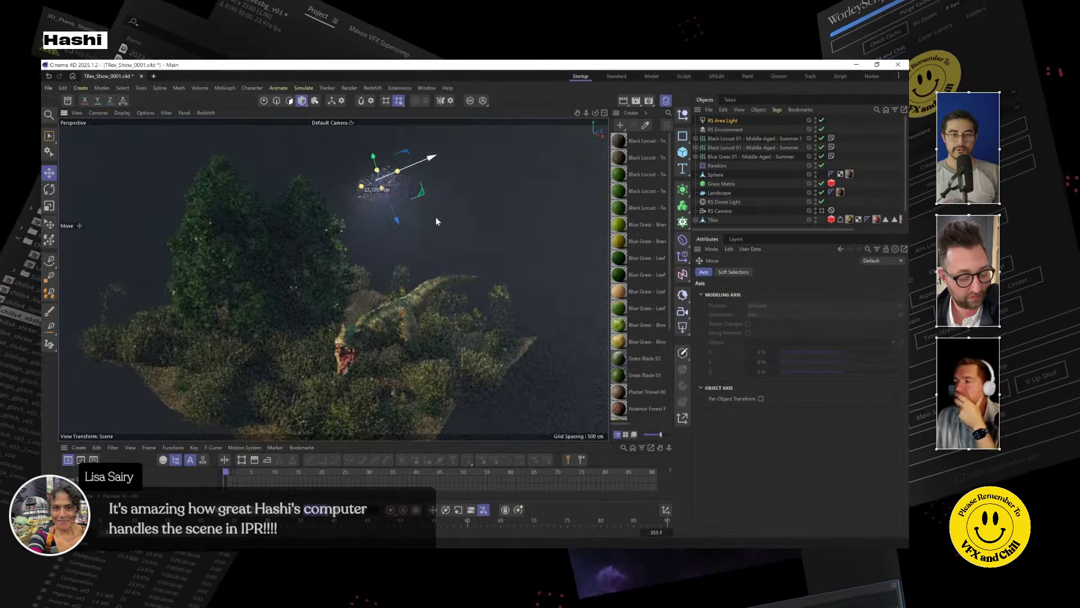
left_click_drag(447, 244, 495, 276)
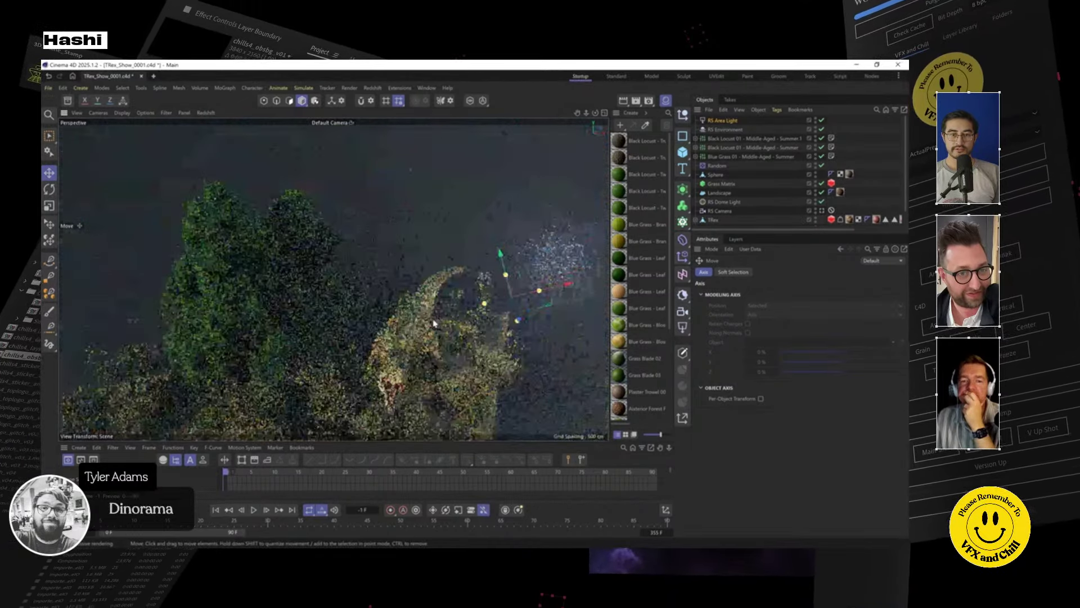
left_click_drag(405, 338, 458, 361, "alt")
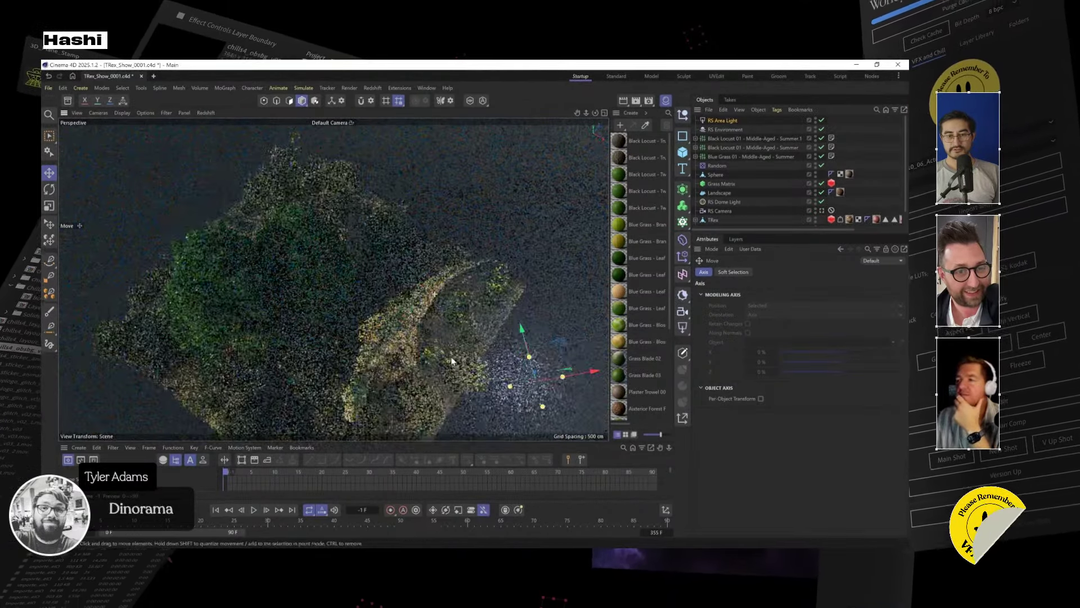
left_click_drag(521, 315, 475, 149)
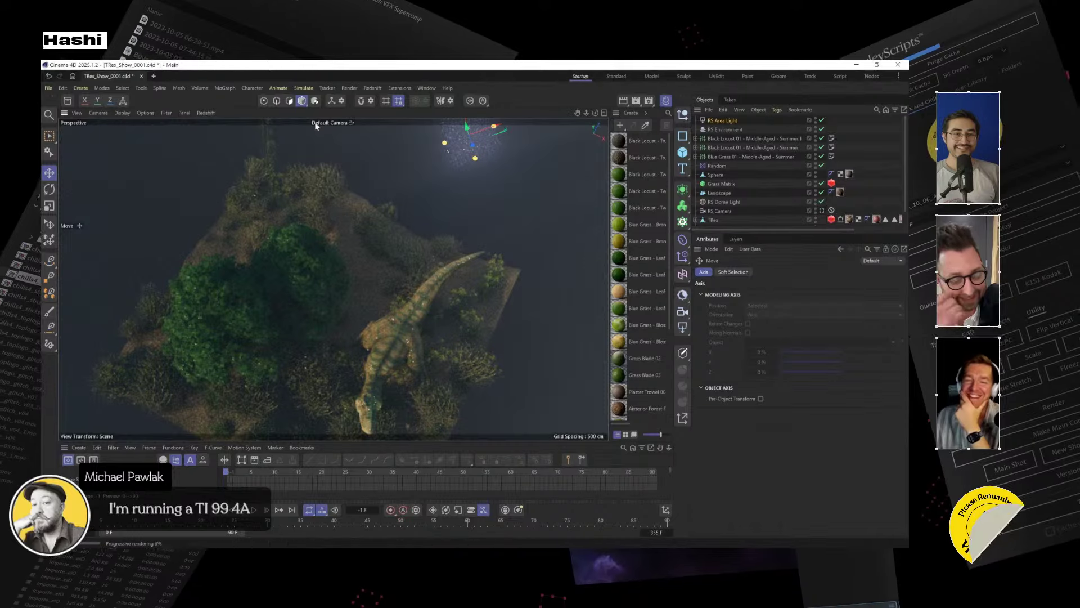
Switch back to the RS Camera and adjust the area light's position behind the T-Rex to light its back.
left_click(351, 123)
left_click(371, 144)
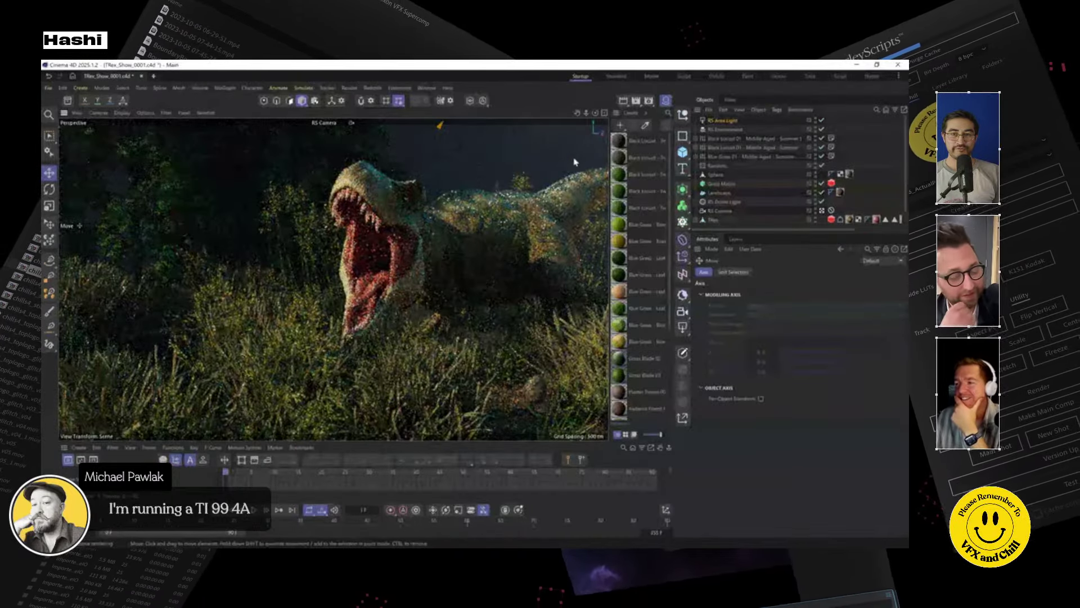
left_click_drag(521, 171, 560, 122)
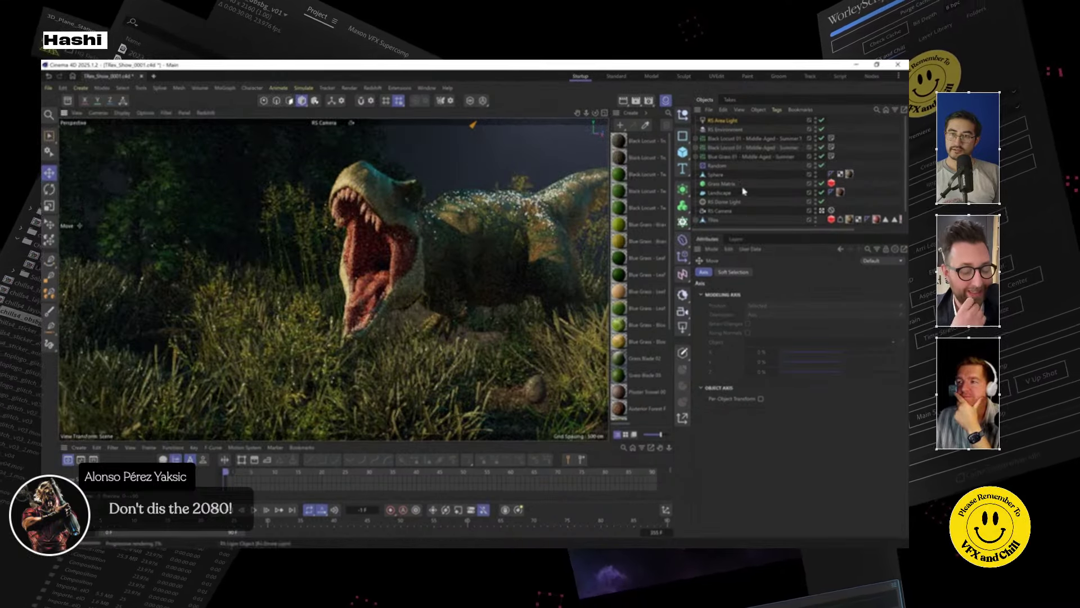
Move the RS Area Light farther back and higher behind the T-Rex, adjusting its position coordinates and placement in the view.
left_click(725, 121)
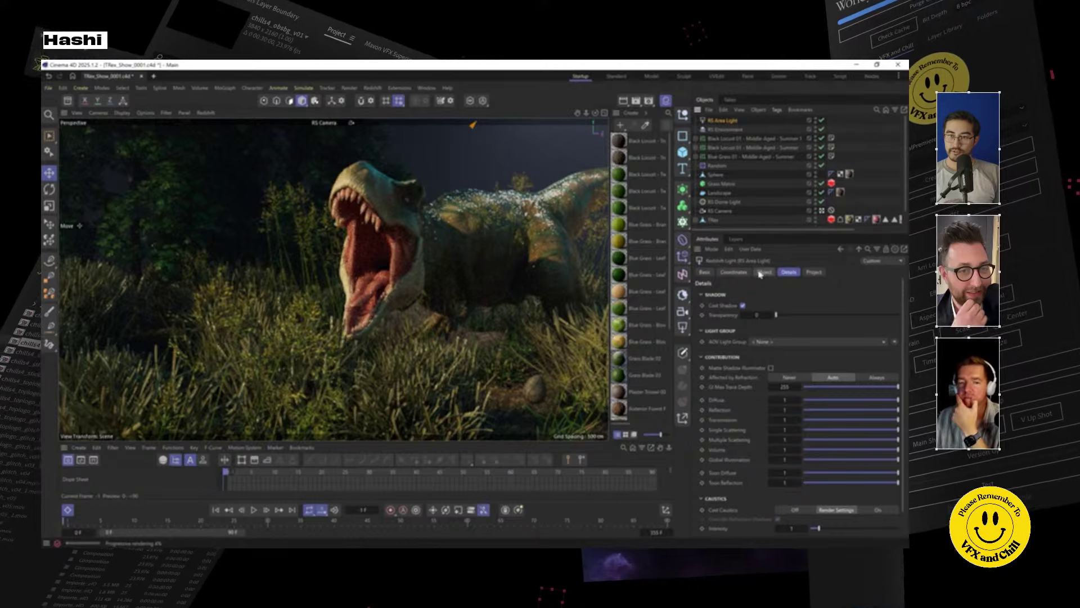
left_click(764, 272)
left_click(733, 272)
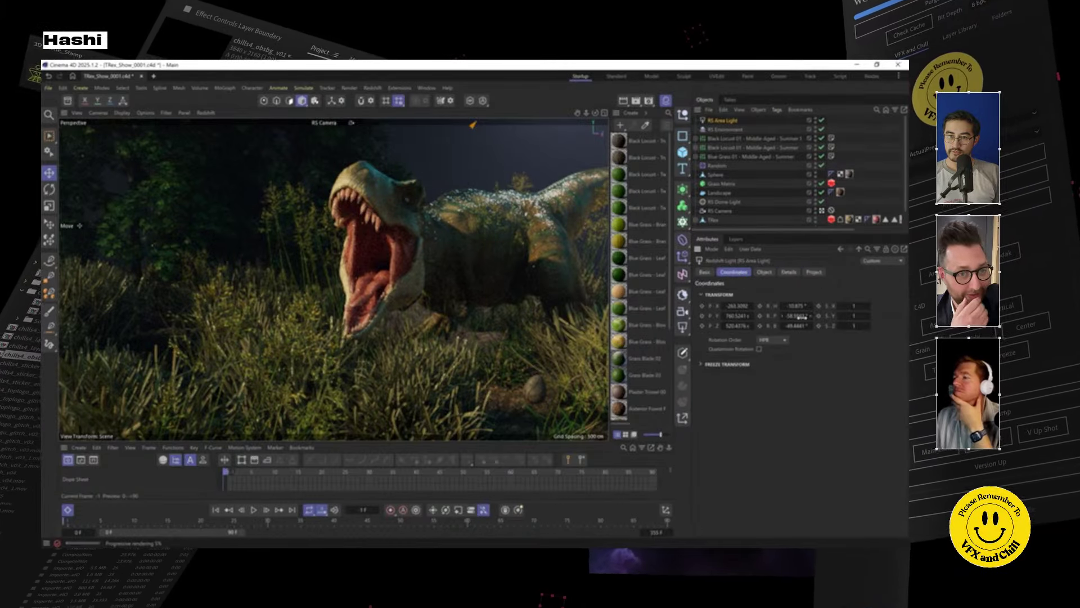
mouse_move(747, 325)
left_mouse_down()
mouse_move(726, 306)
mouse_move(742, 306)
left_mouse_up()
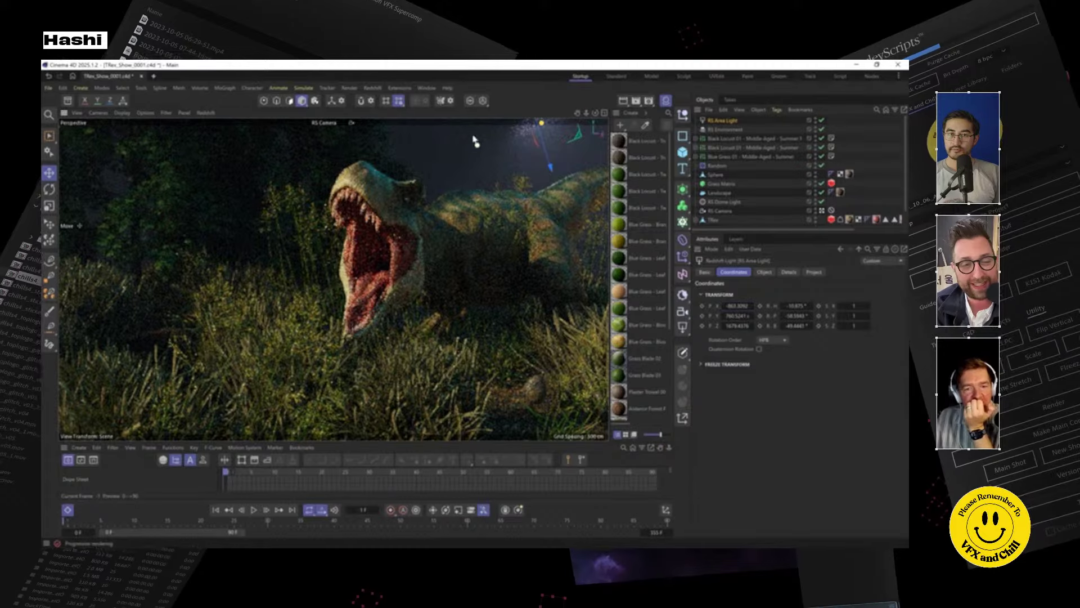
left_click_drag(542, 122, 572, 143)
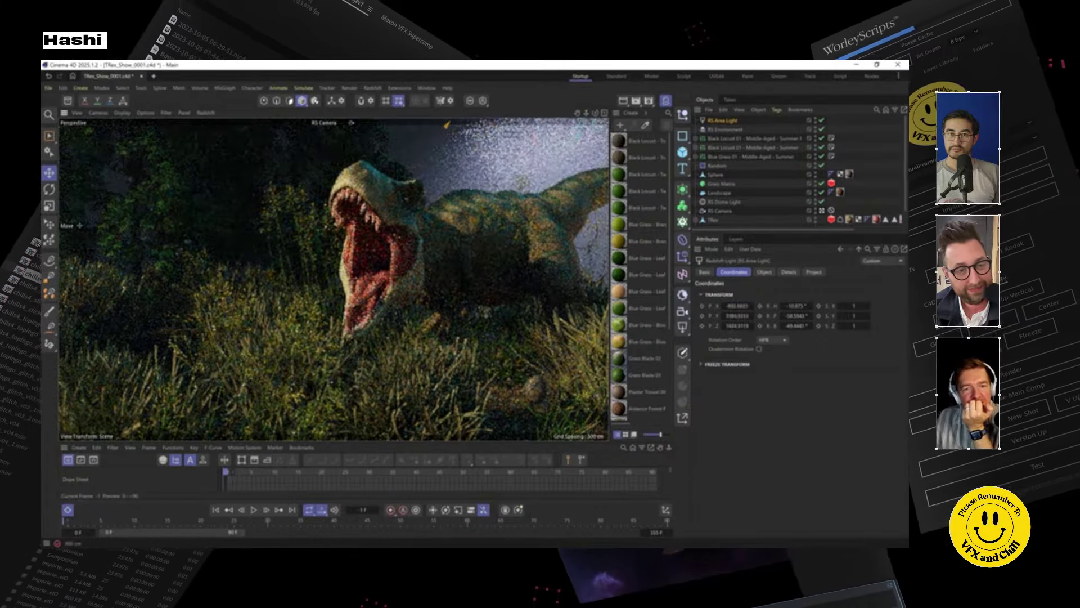
left_click_drag(447, 124, 446, 124)
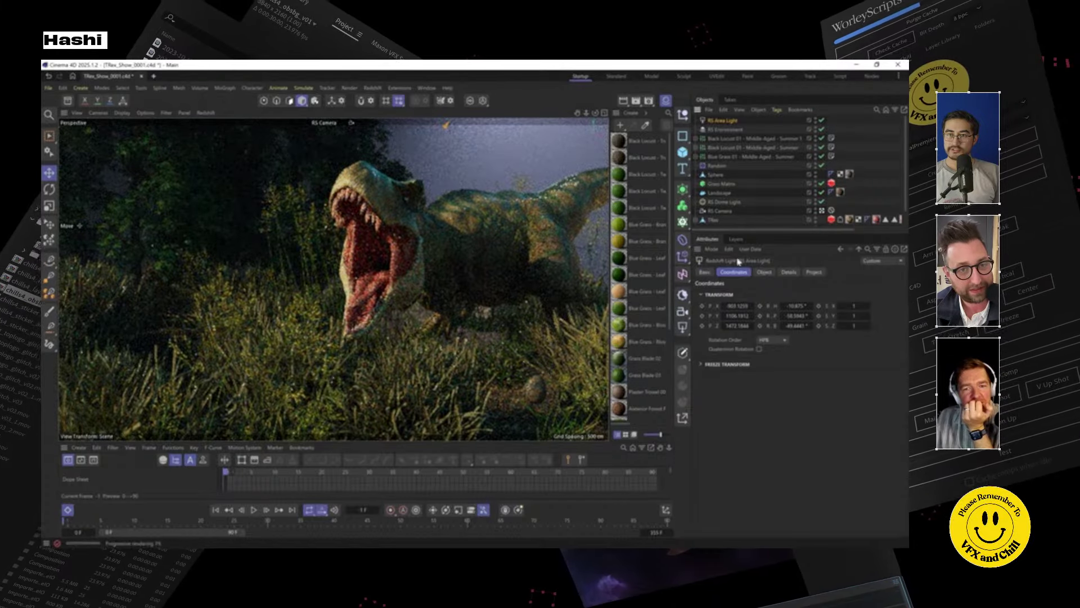
Set the RS Area Light's intensity to 27.22 and fine-tune its position above the T-Rex.
left_click(763, 272)
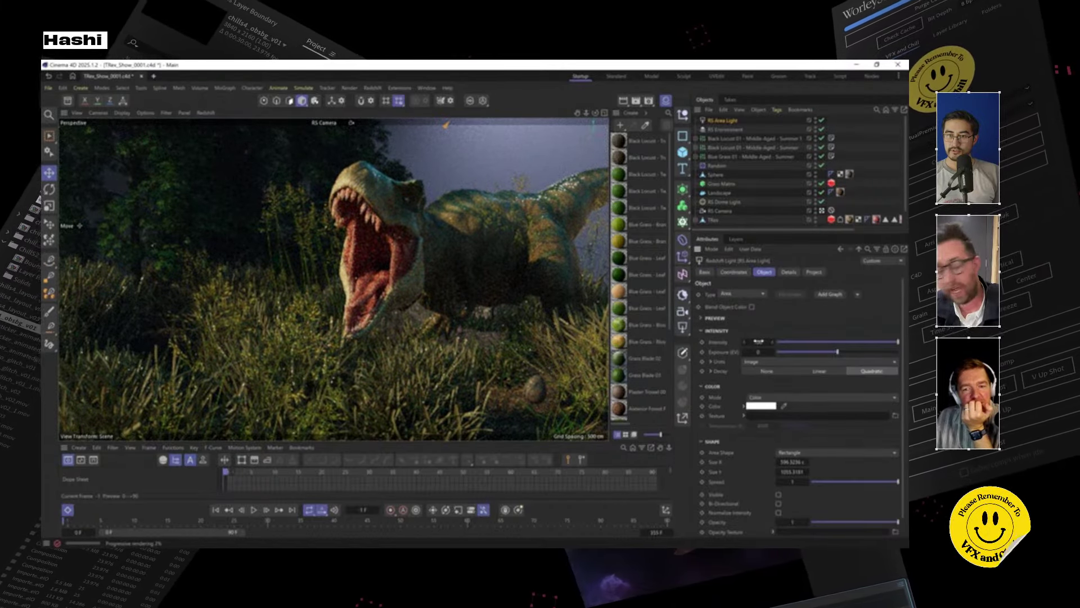
left_click_drag(896, 342, 814, 345)
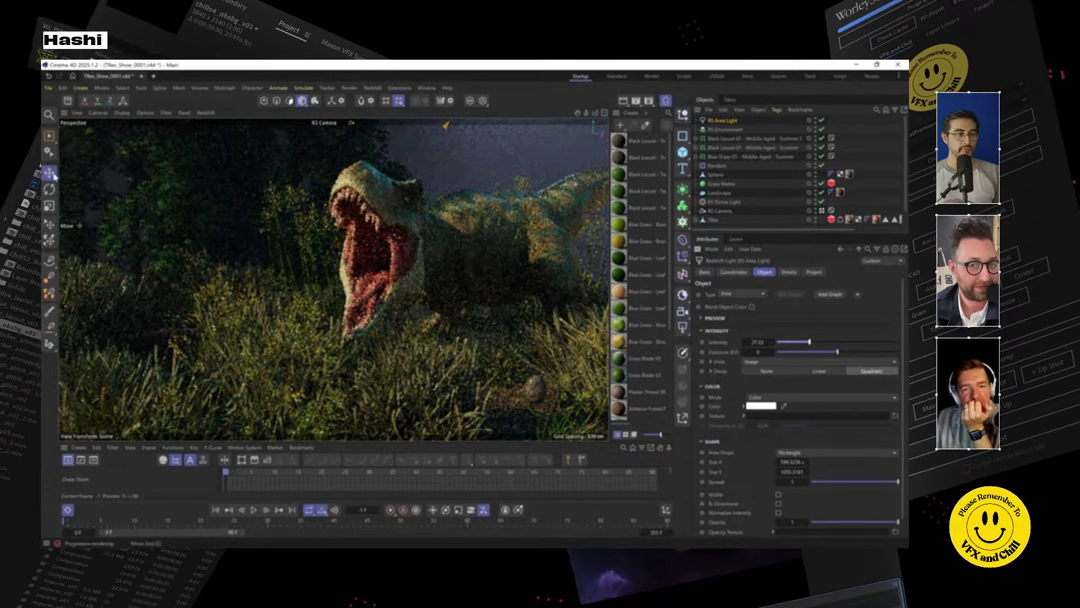
key("e")
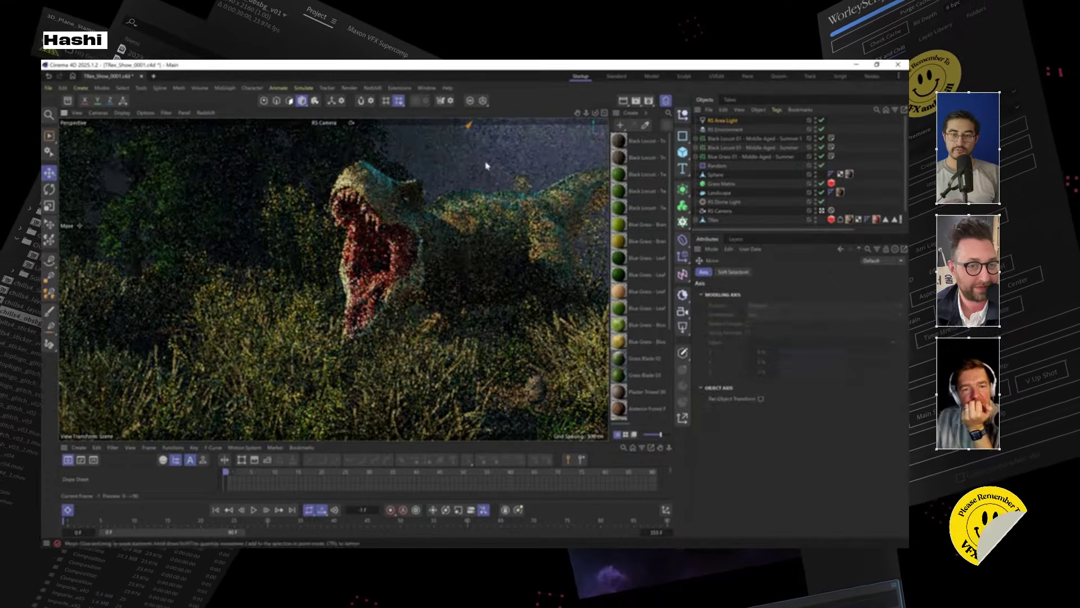
Move the egg (Sphere) from beside the dirt path across to the foreground grass on the other side of the T-Rex.
left_click(545, 399)
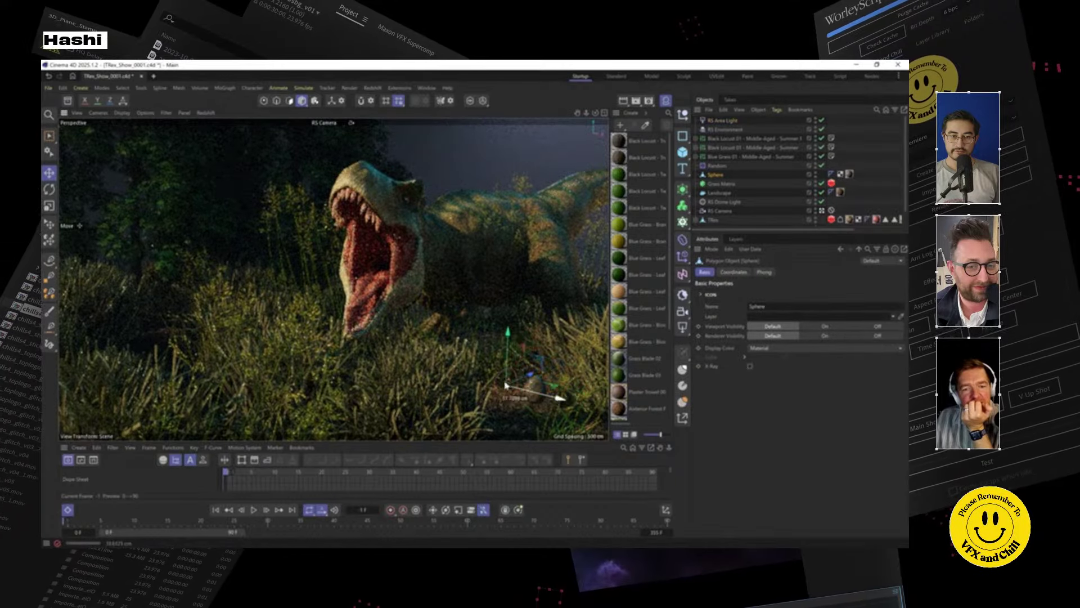
left_click_drag(505, 385, 263, 402)
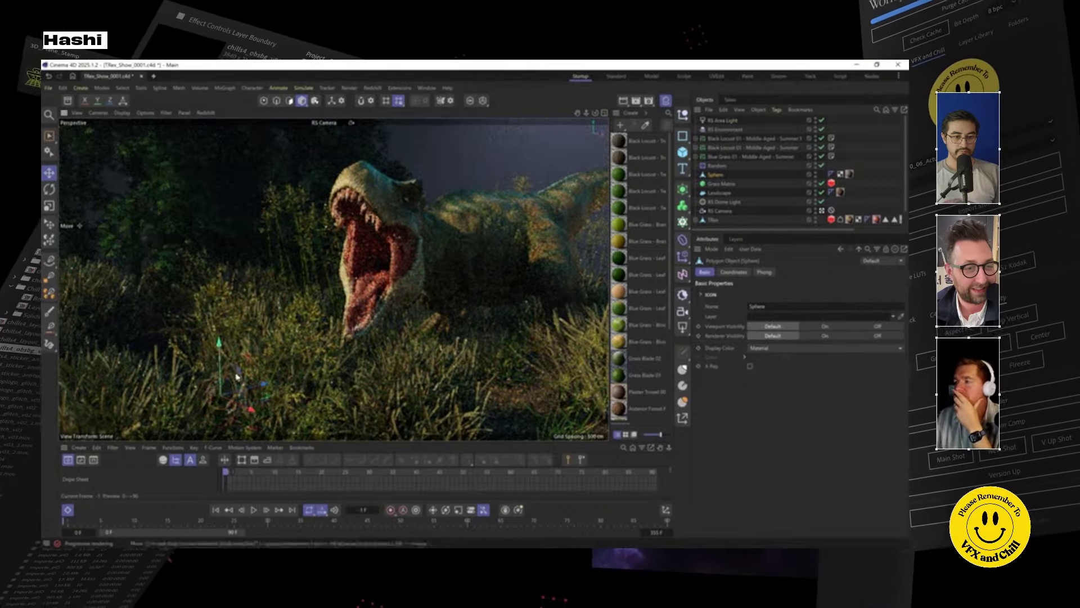
left_click_drag(321, 380, 226, 396)
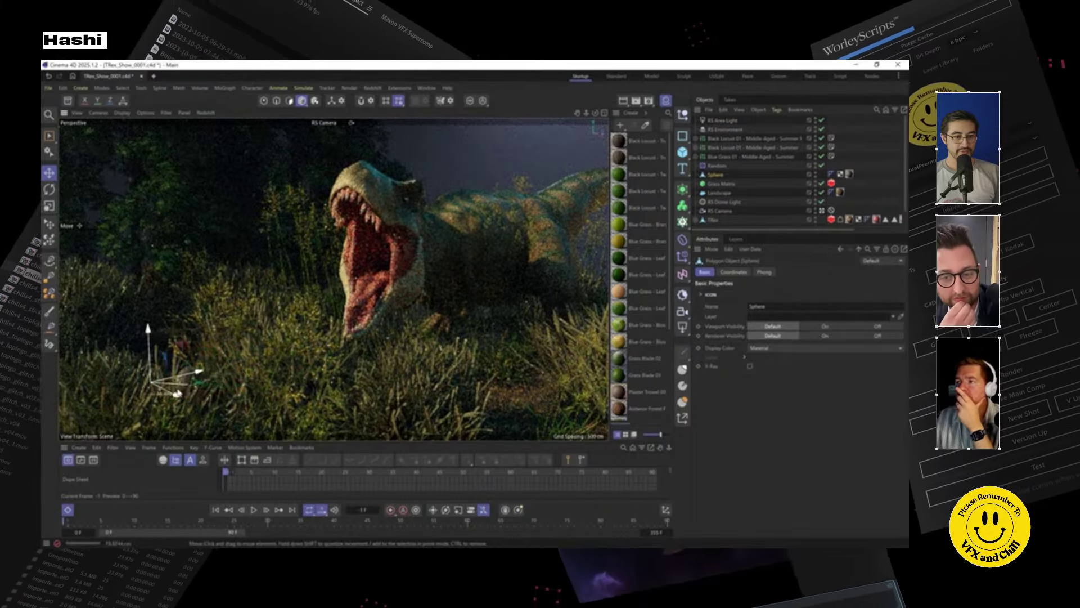
left_click_drag(177, 393, 210, 387)
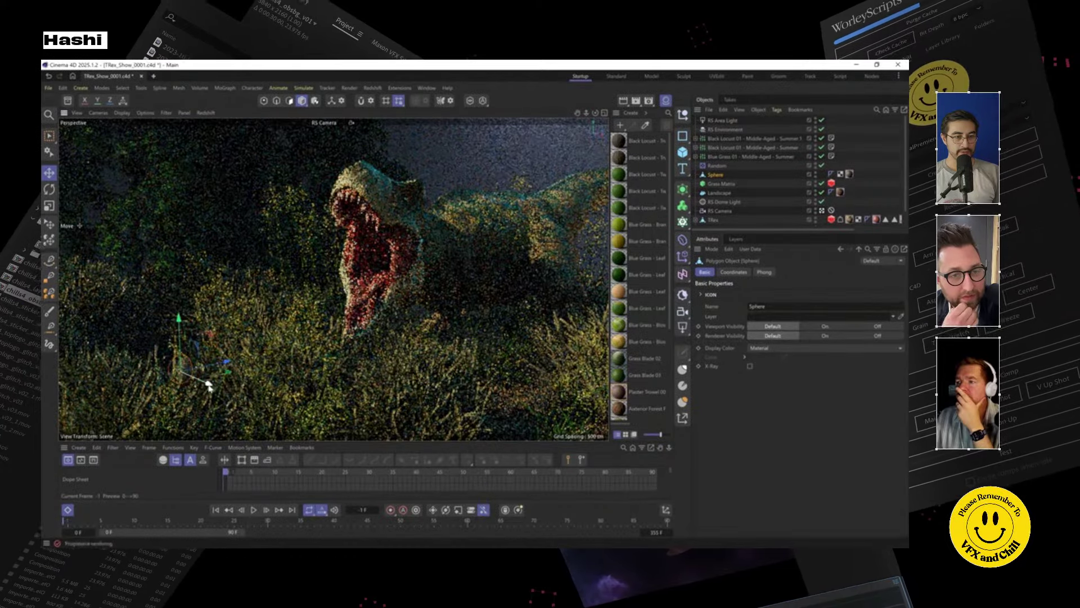
left_click_drag(181, 332, 182, 341)
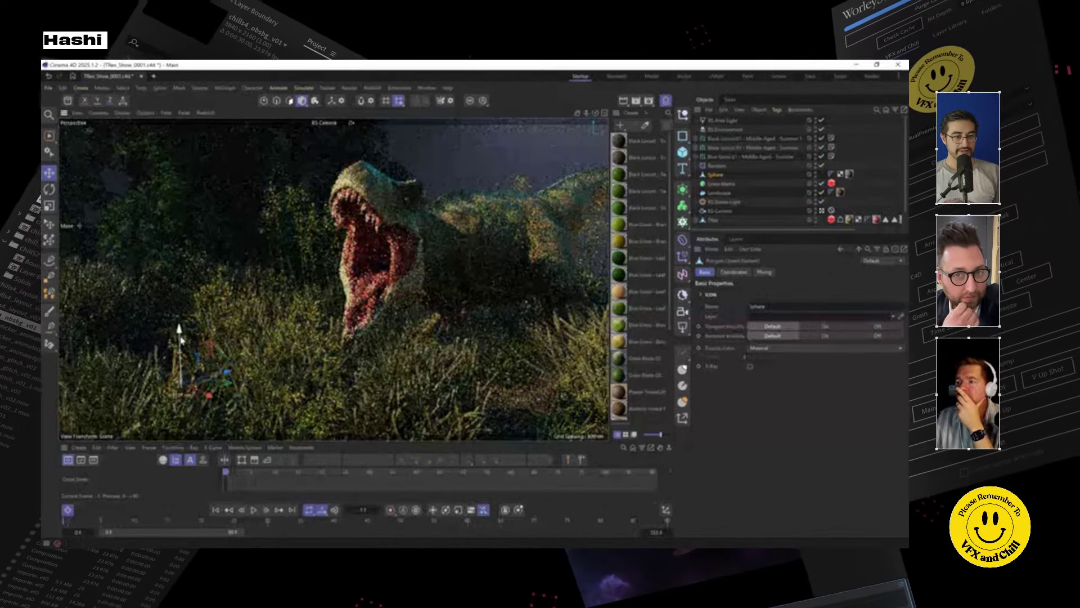
Rotate the egg so it lies tilted in the grass and save the scene.
left_click(51, 190)
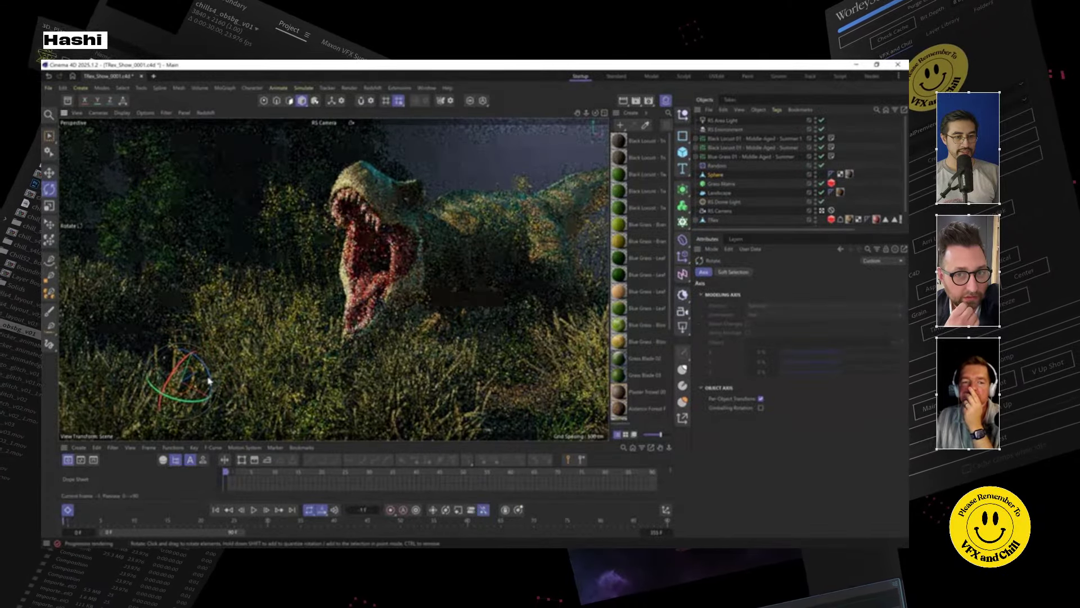
left_click_drag(207, 381, 185, 374)
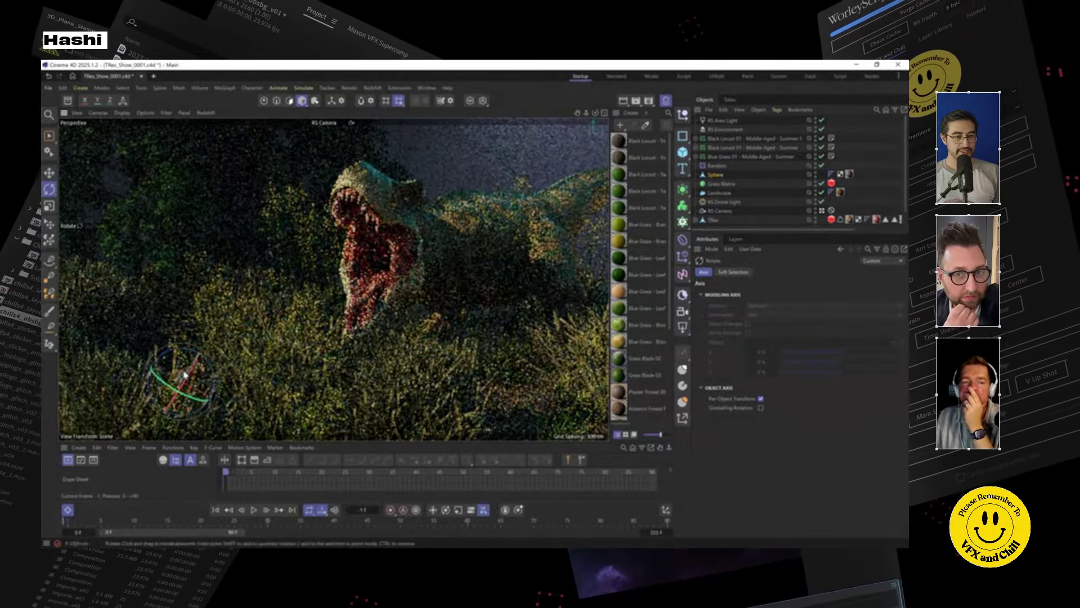
key("e")
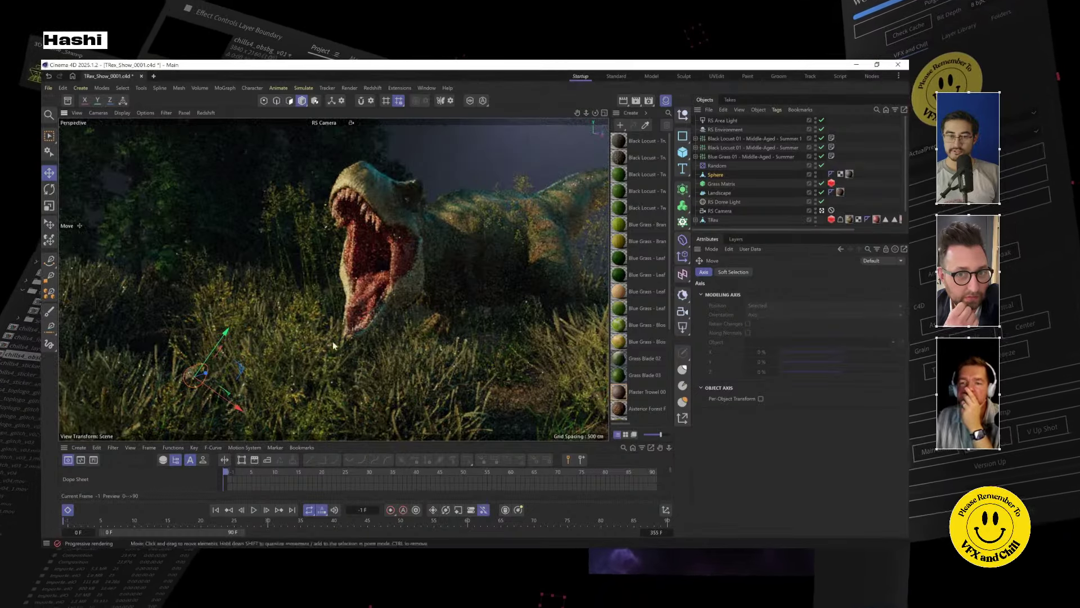
key("ctrl+s")
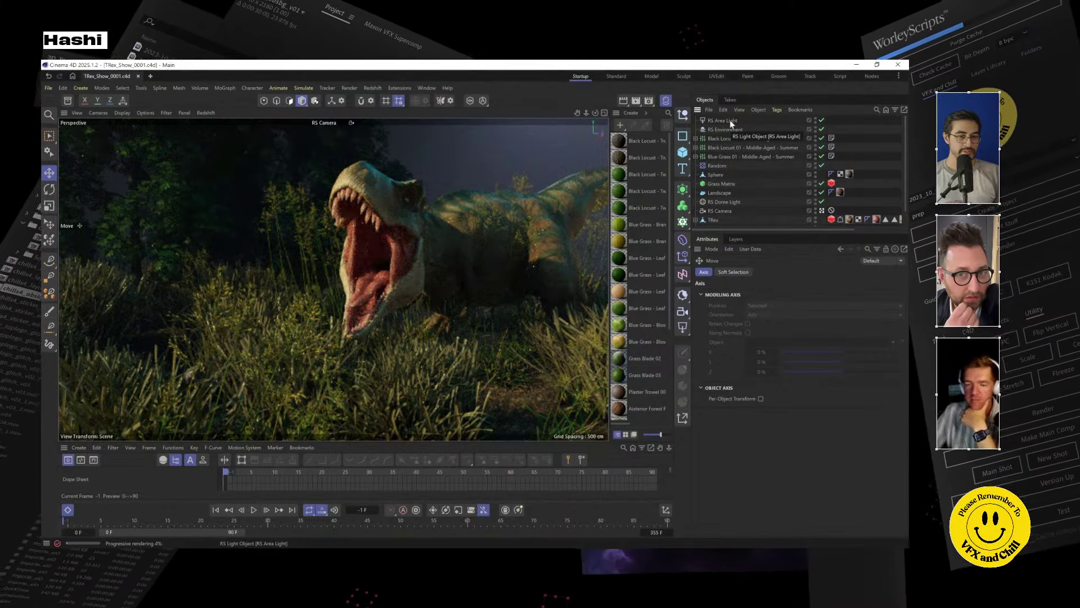
Move the egg closer to the camera along the lower edge of the shot and deselect it.
left_click(720, 210)
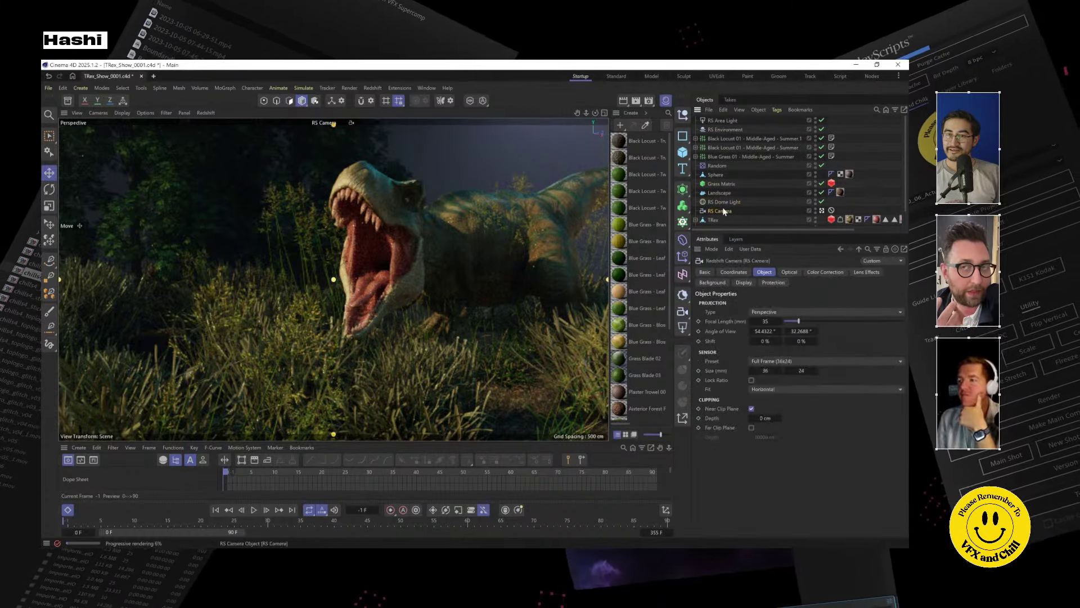
left_click(716, 174)
left_click_drag(167, 369, 189, 373)
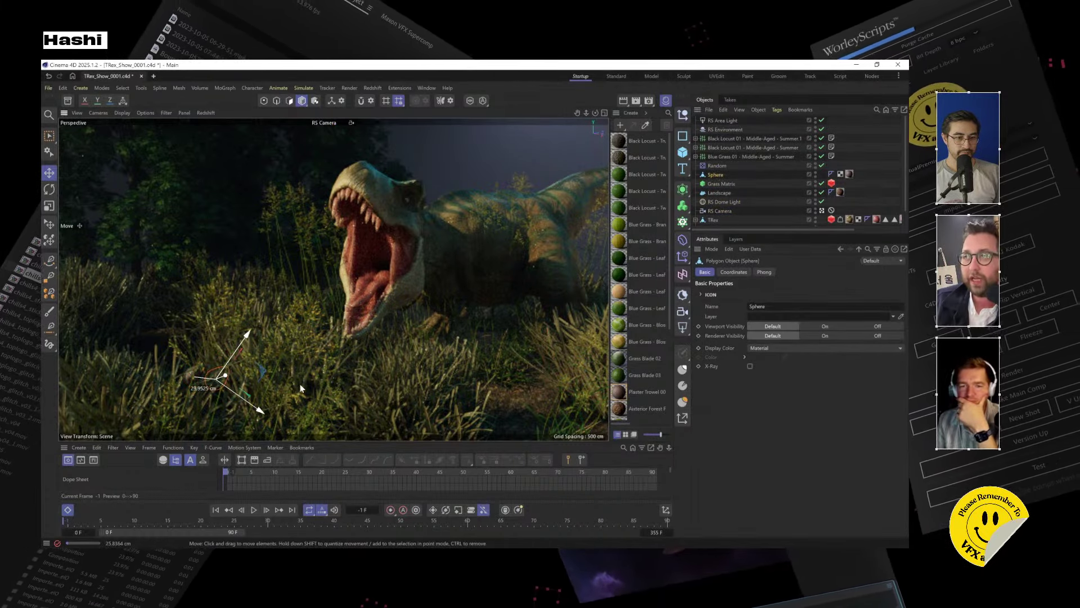
left_click_drag(300, 388, 311, 416)
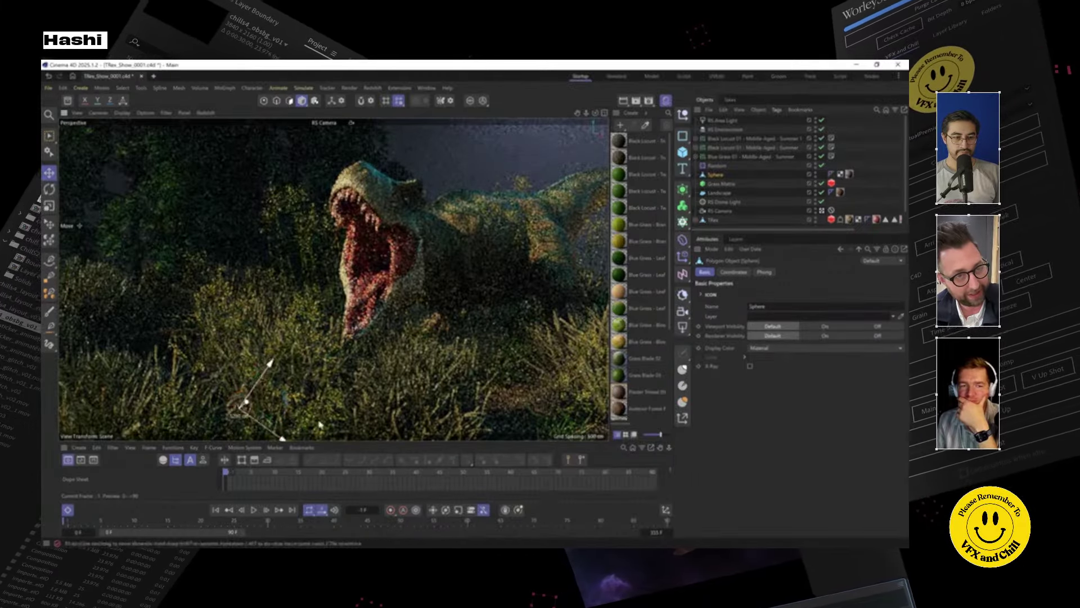
left_click_drag(243, 405, 252, 429)
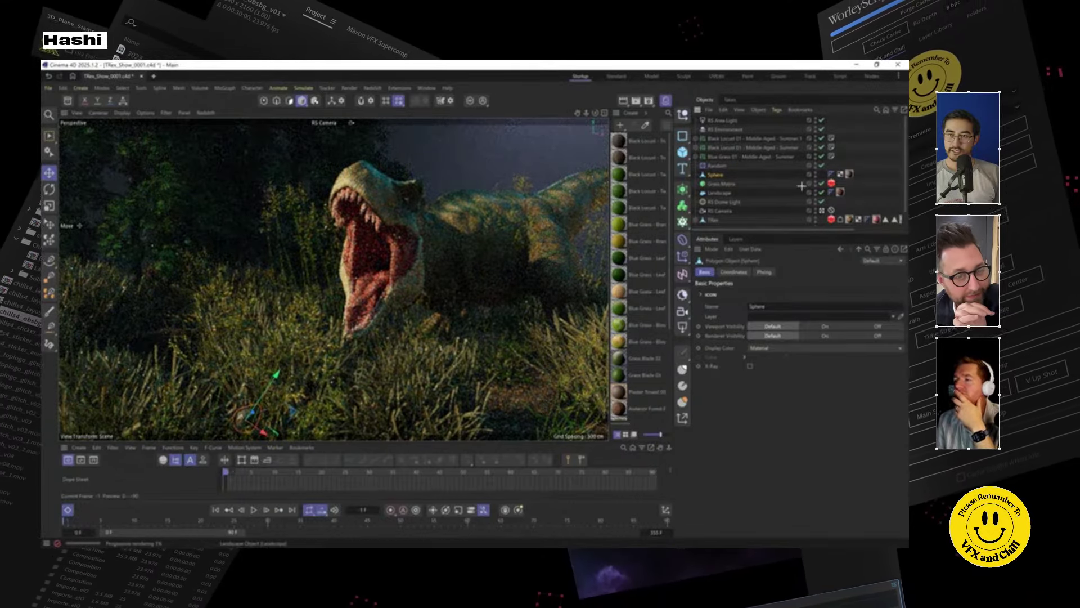
left_click(876, 154)
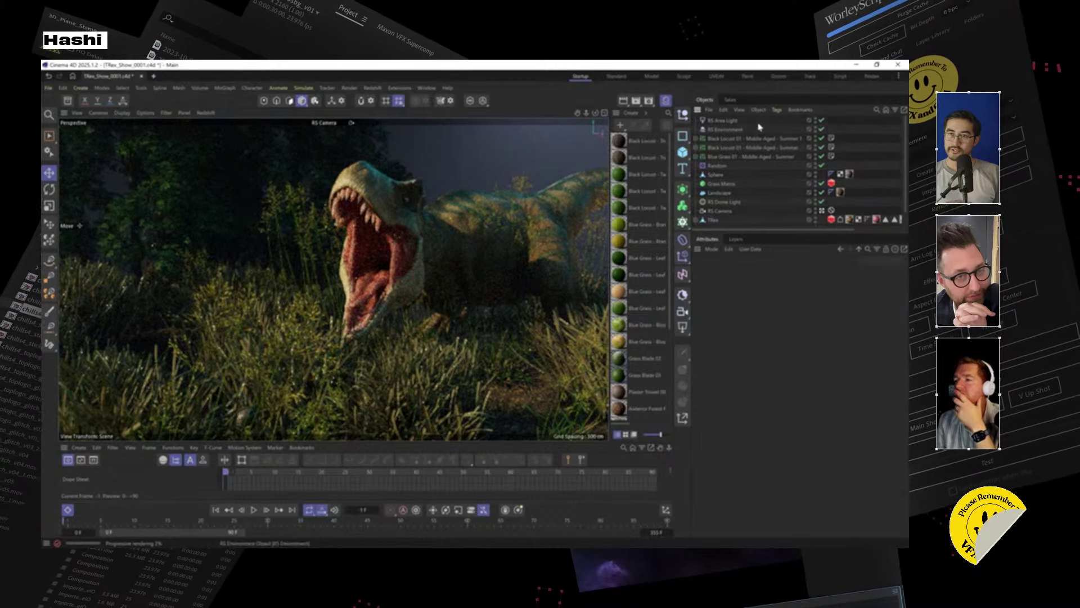
Set the RS Area Light's diffuse, global illumination, reflection, single scattering and transmission contributions to 0.
left_click(725, 121)
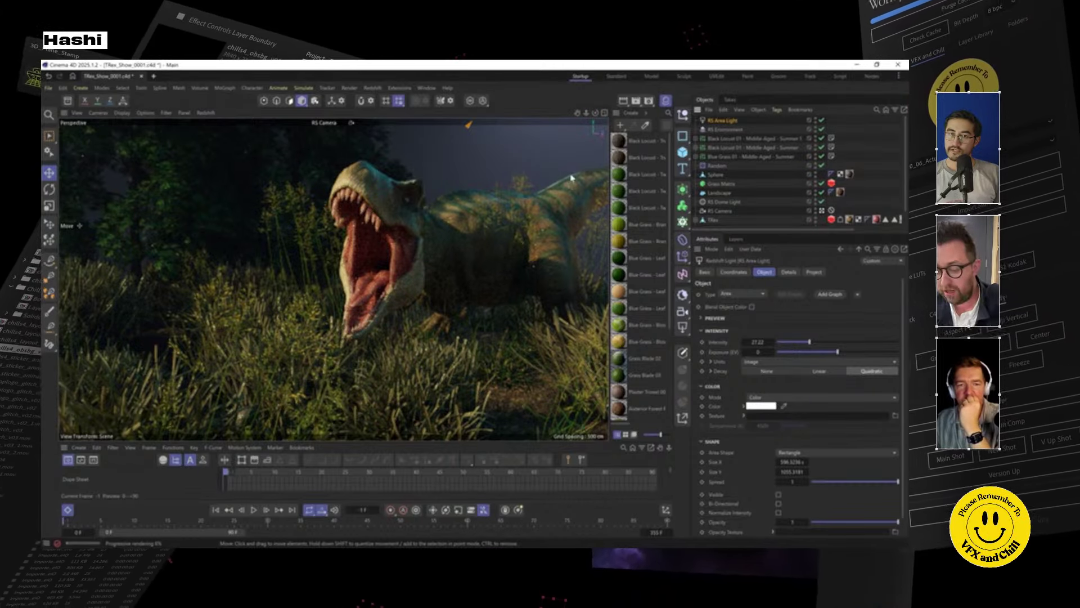
left_click(734, 271)
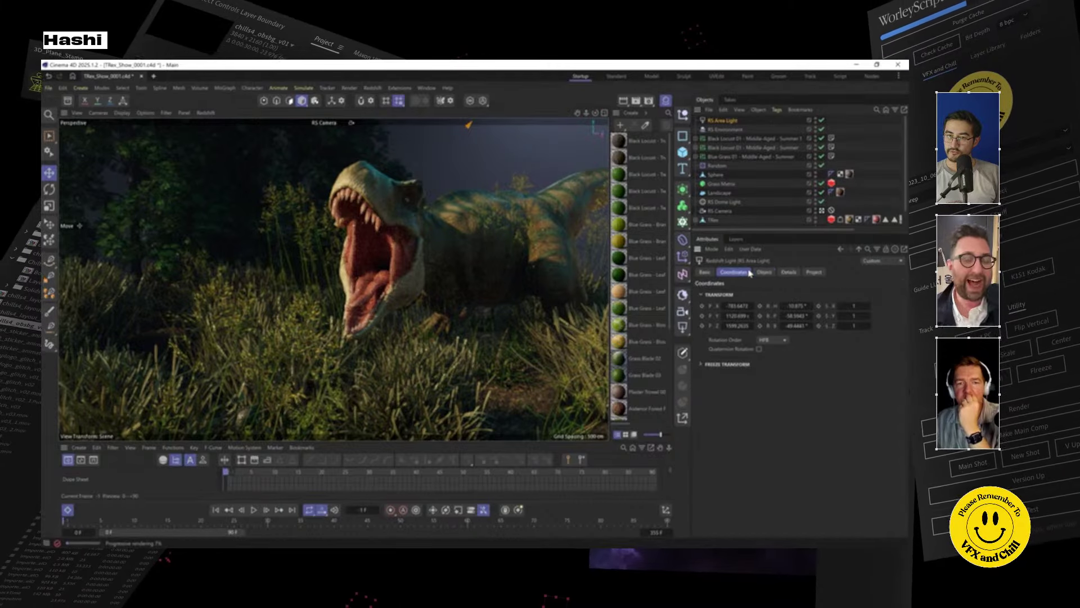
left_click(764, 272)
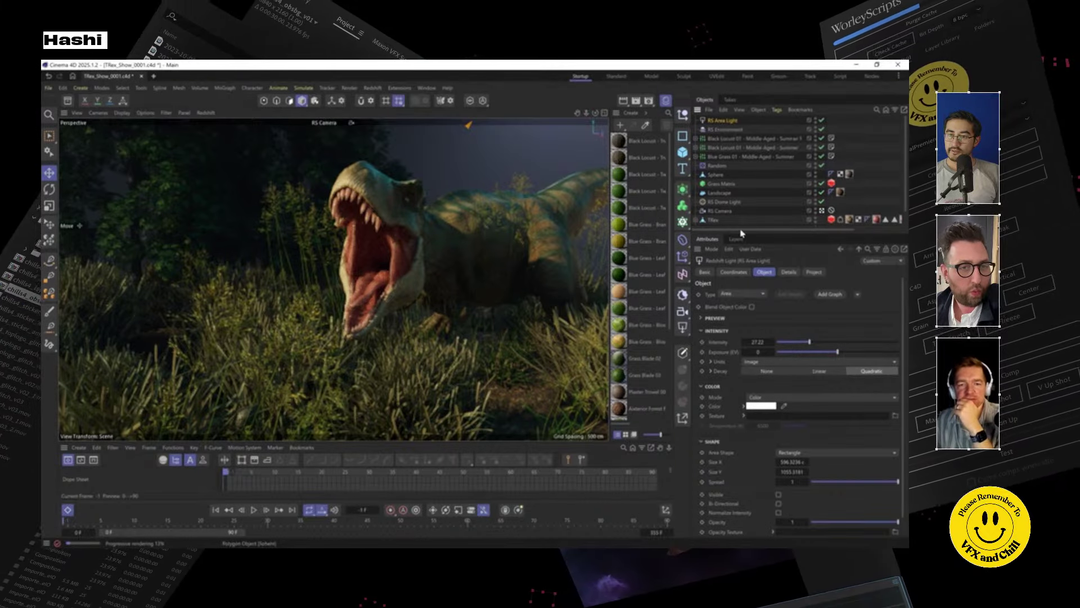
left_click(789, 272)
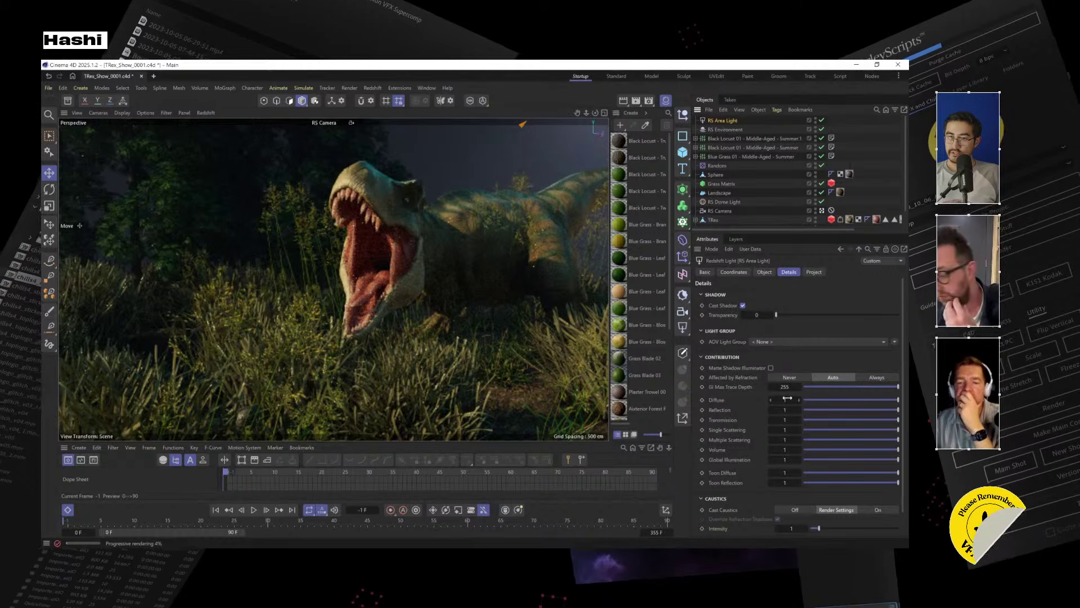
left_click_drag(788, 398, 730, 398)
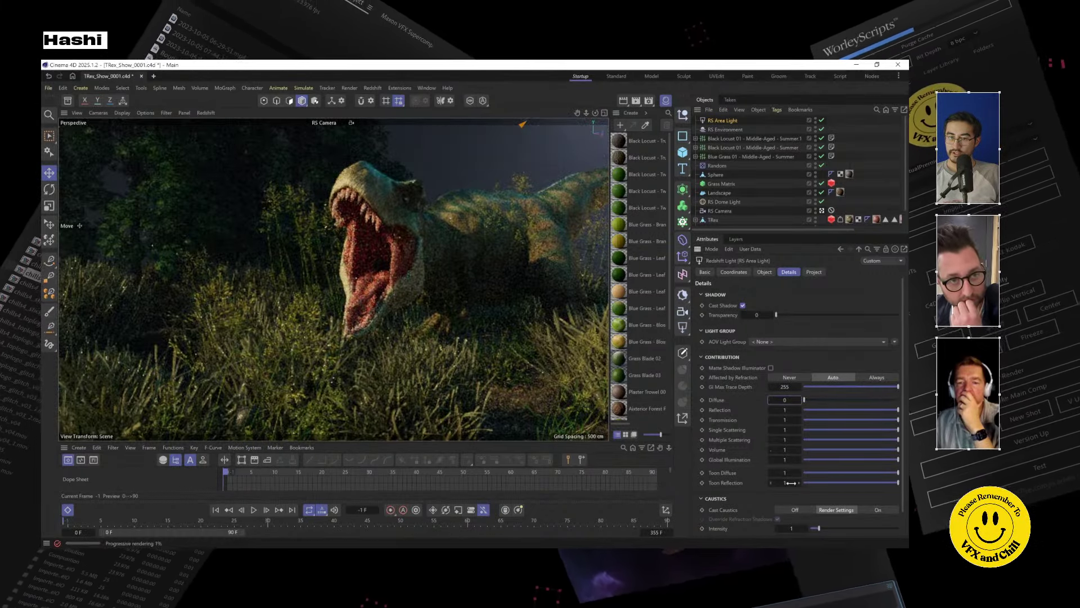
left_click_drag(792, 457, 754, 458)
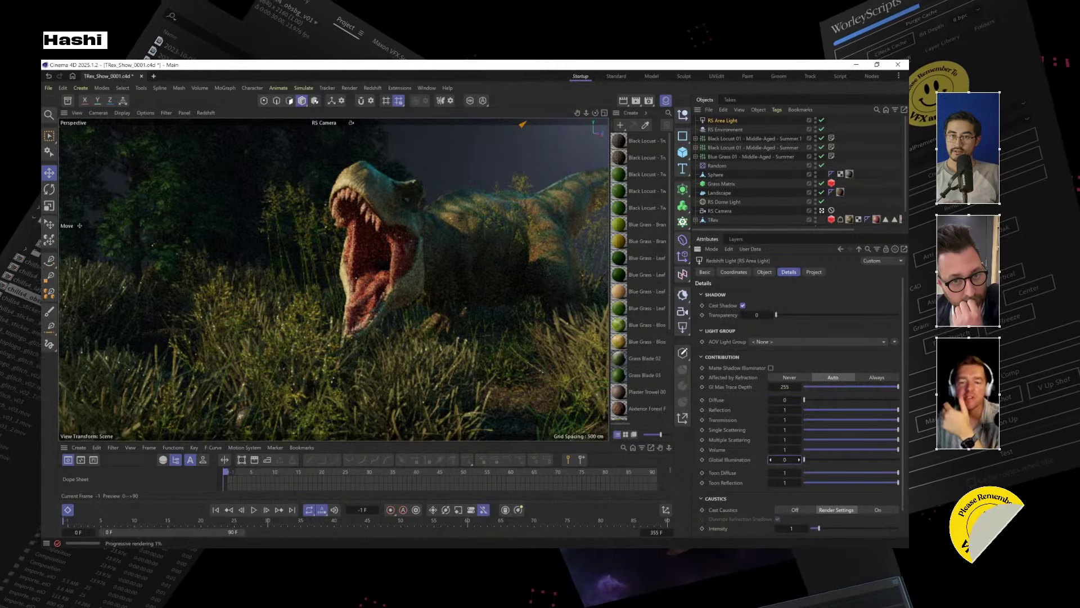
left_click_drag(785, 409, 748, 409)
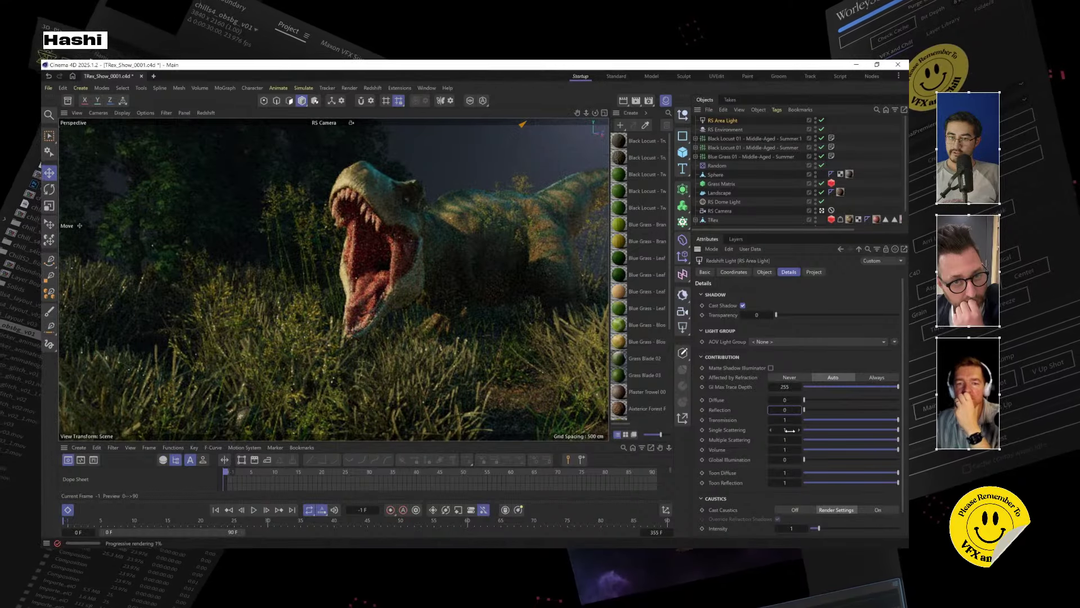
left_click_drag(789, 430, 754, 419)
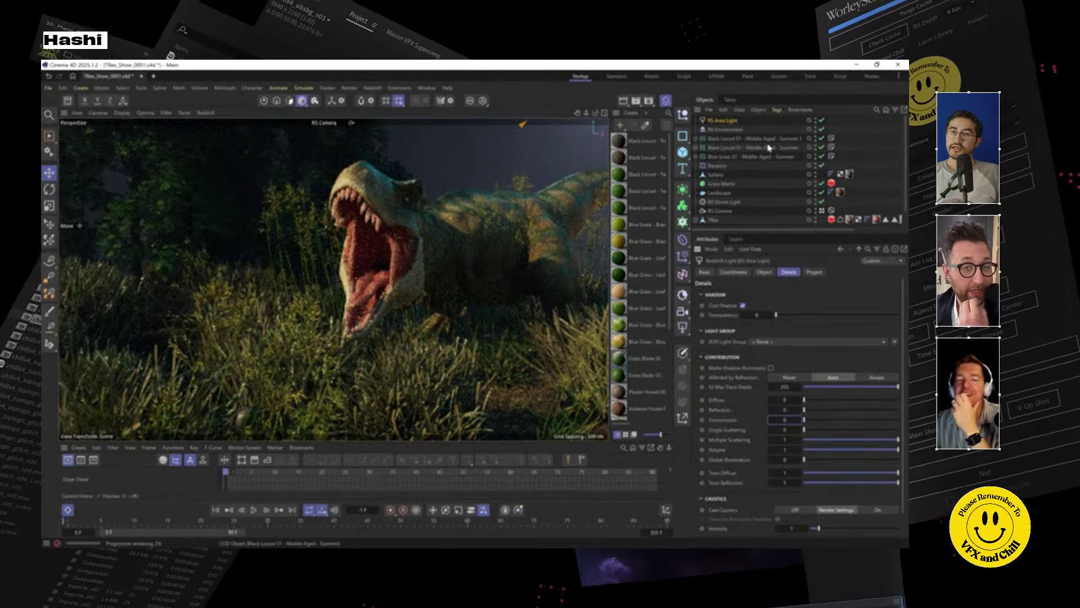
Try moving the RS Area Light to another position around the T-Rex.
left_click(764, 272)
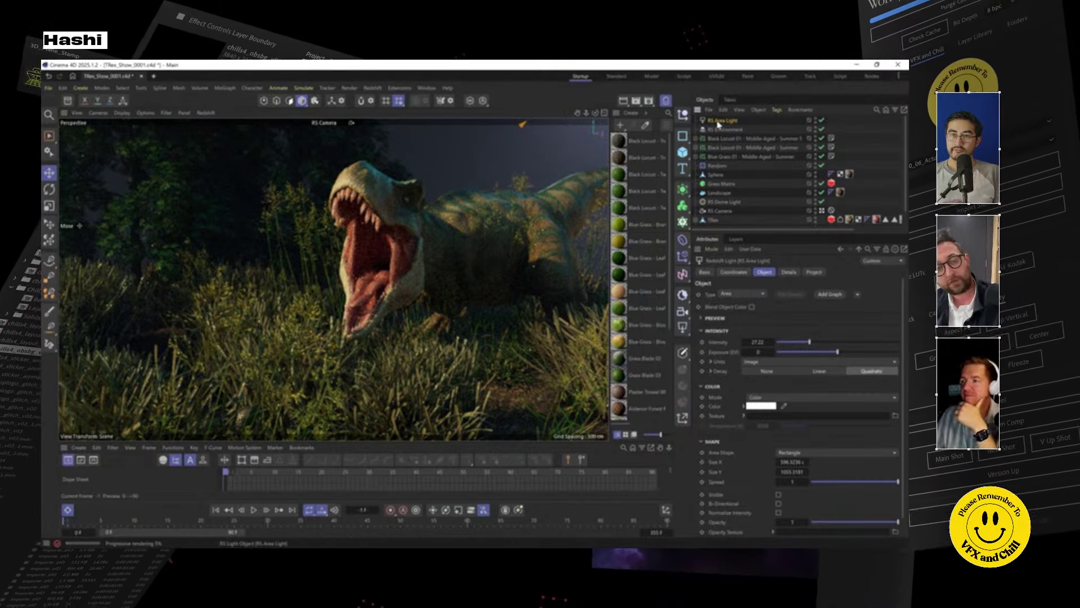
left_click(50, 173)
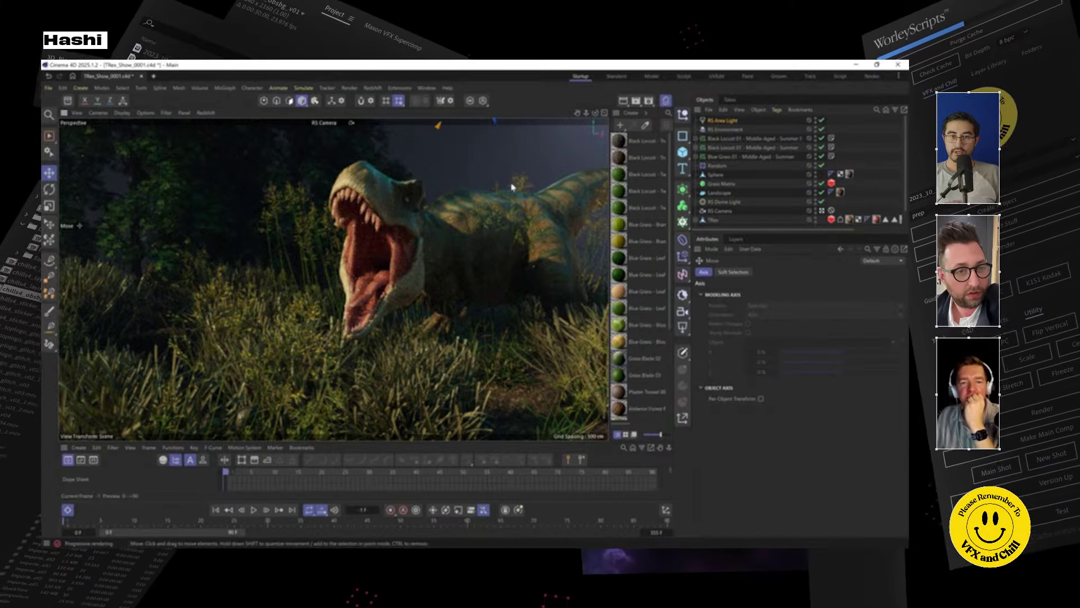
Delete the RS Area Light and switch the view to the Default Camera.
left_click(724, 120)
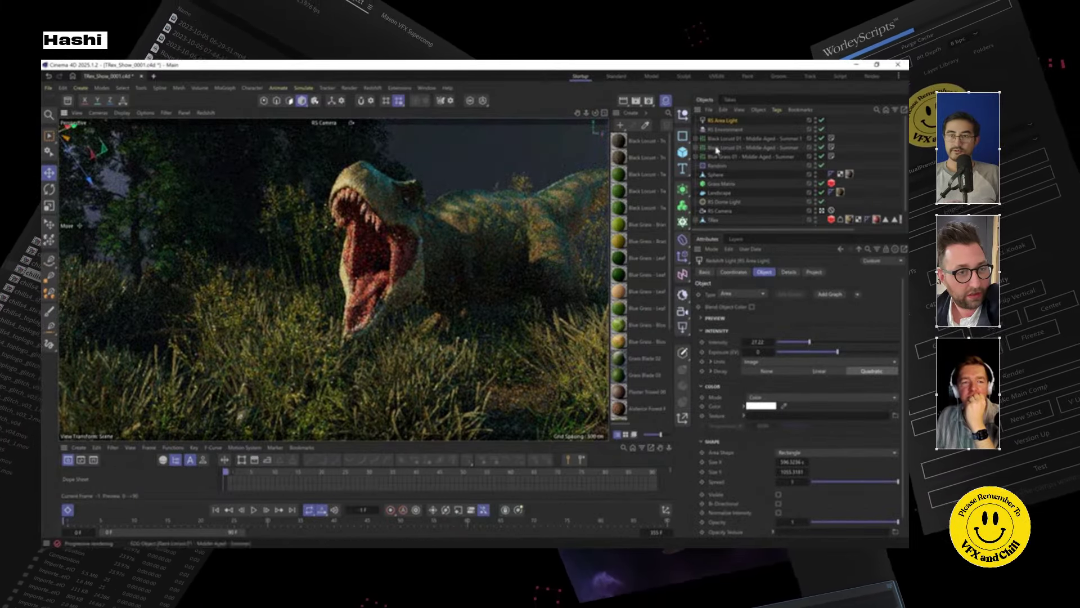
key("Delete")
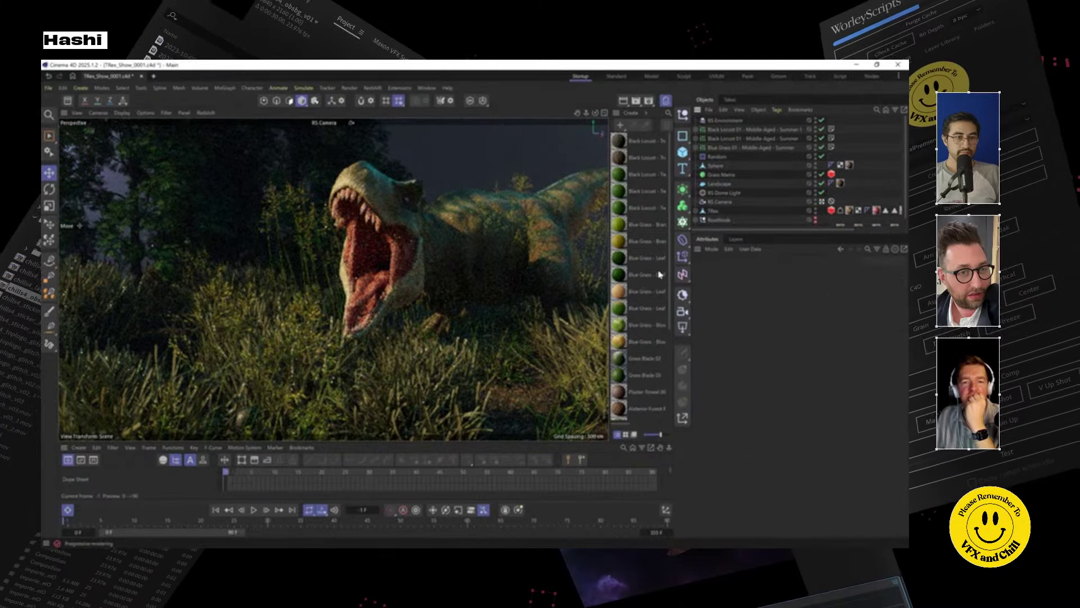
left_click(332, 123)
left_click(346, 135)
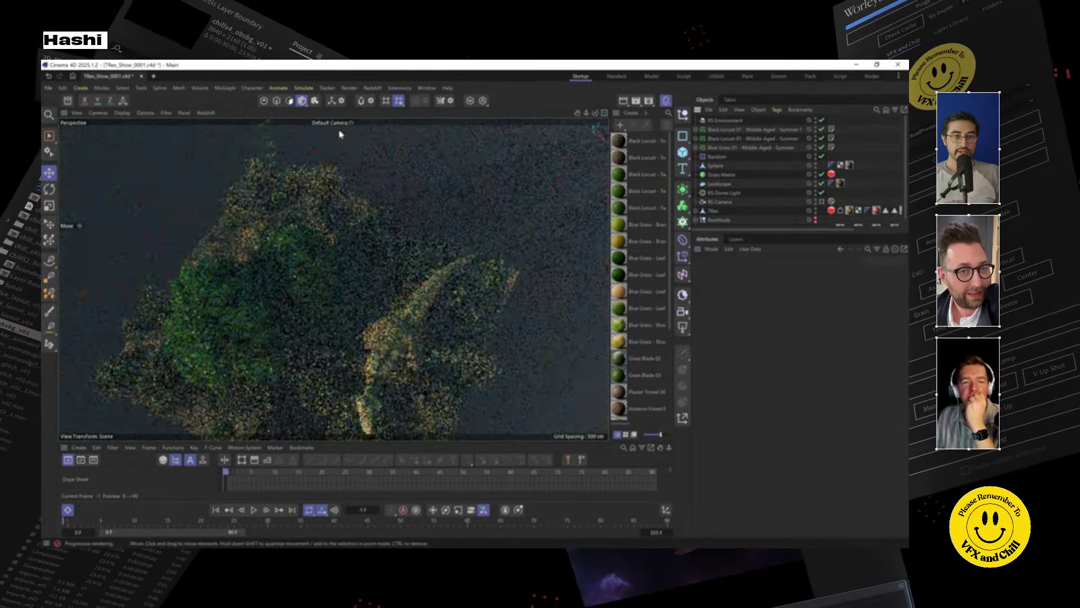
Add a new RS Area Light, then move and rotate it so it shines from beside the trees toward the T-Rex.
left_click(682, 327)
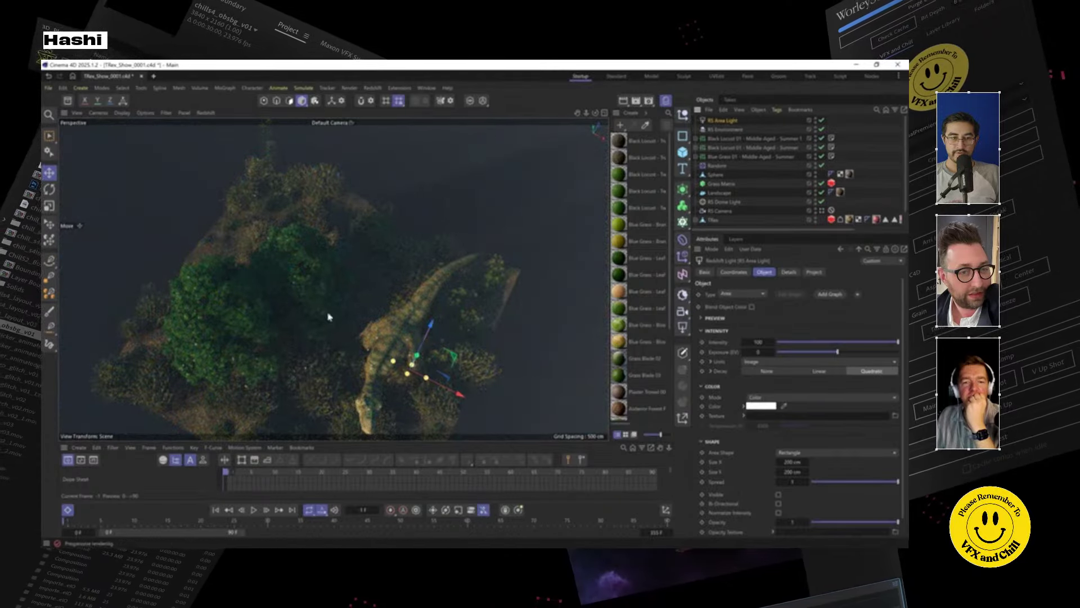
key("r")
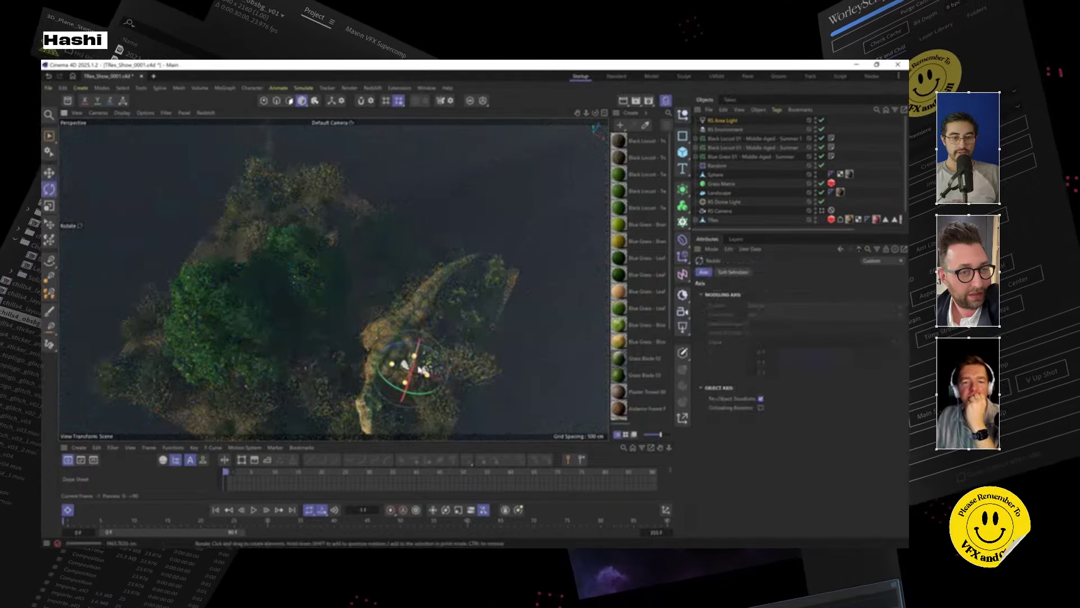
left_click_drag(421, 370, 147, 308)
key("e")
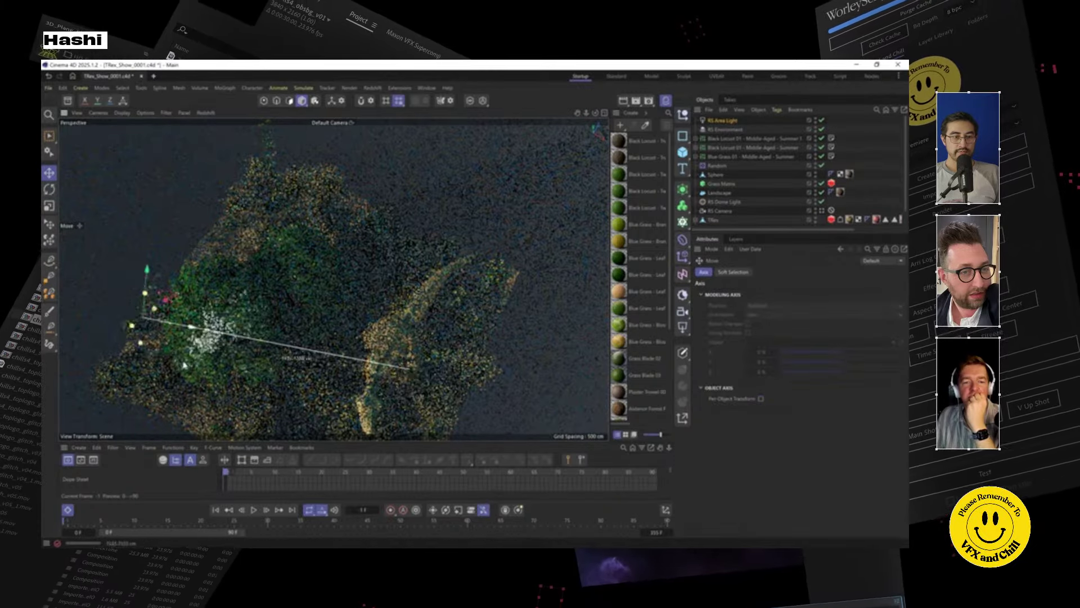
left_click_drag(184, 364, 247, 312)
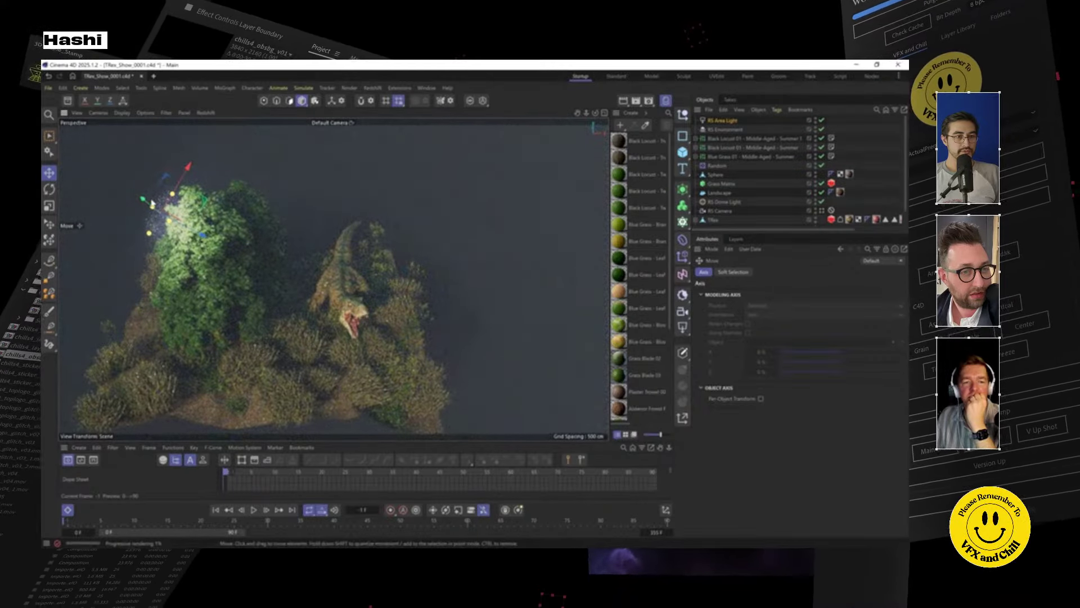
left_click_drag(152, 202, 209, 247)
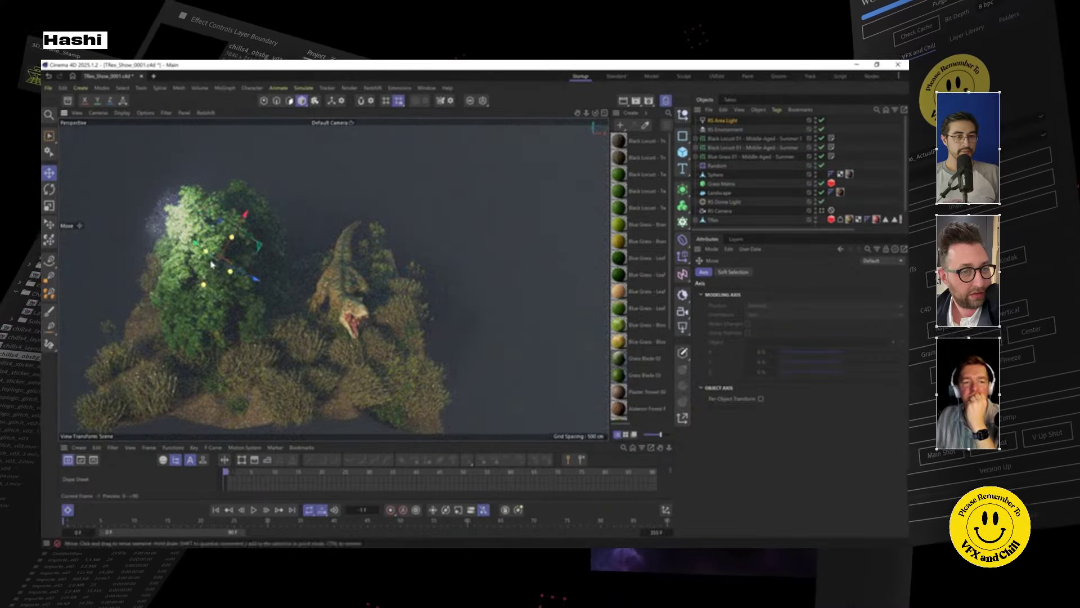
left_click(50, 189)
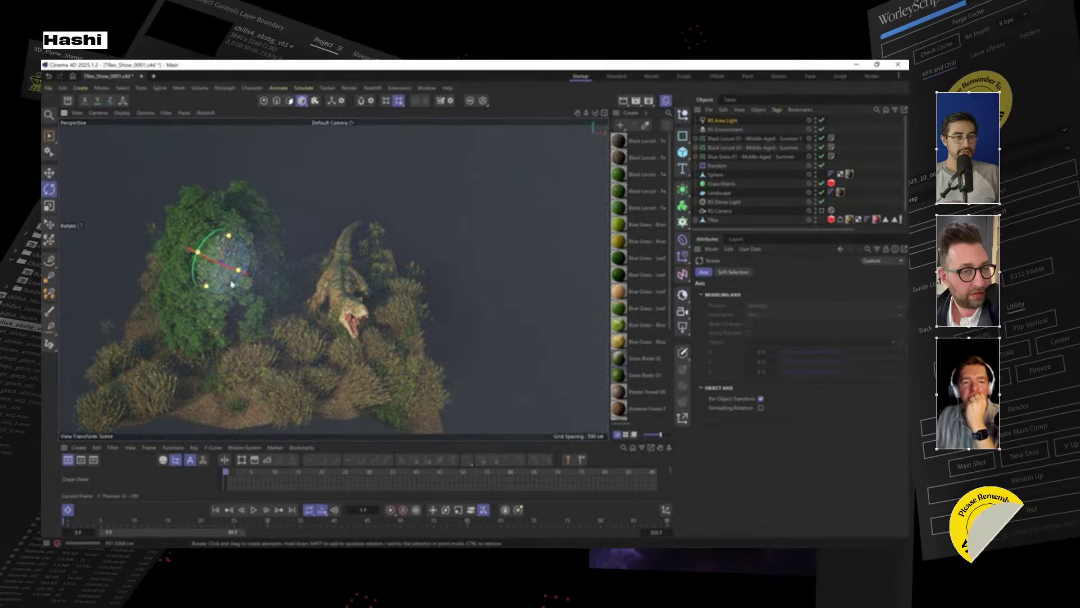
left_click_drag(197, 248, 138, 304)
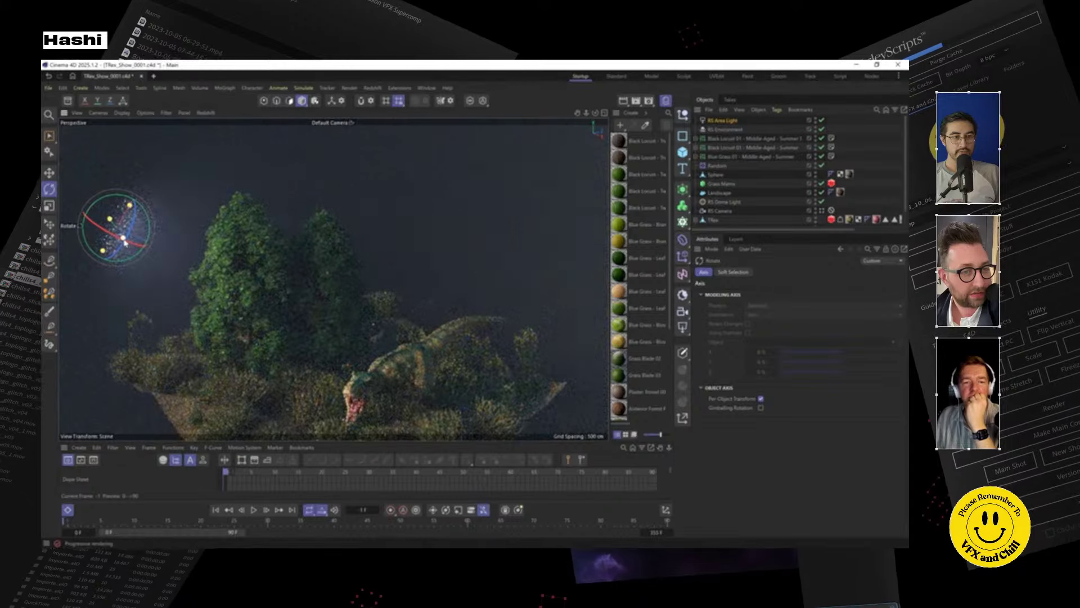
Set the RS Area Light's Size Y to 199 cm and spread to 0.148, and rotate it slightly toward the trees.
left_click(723, 121)
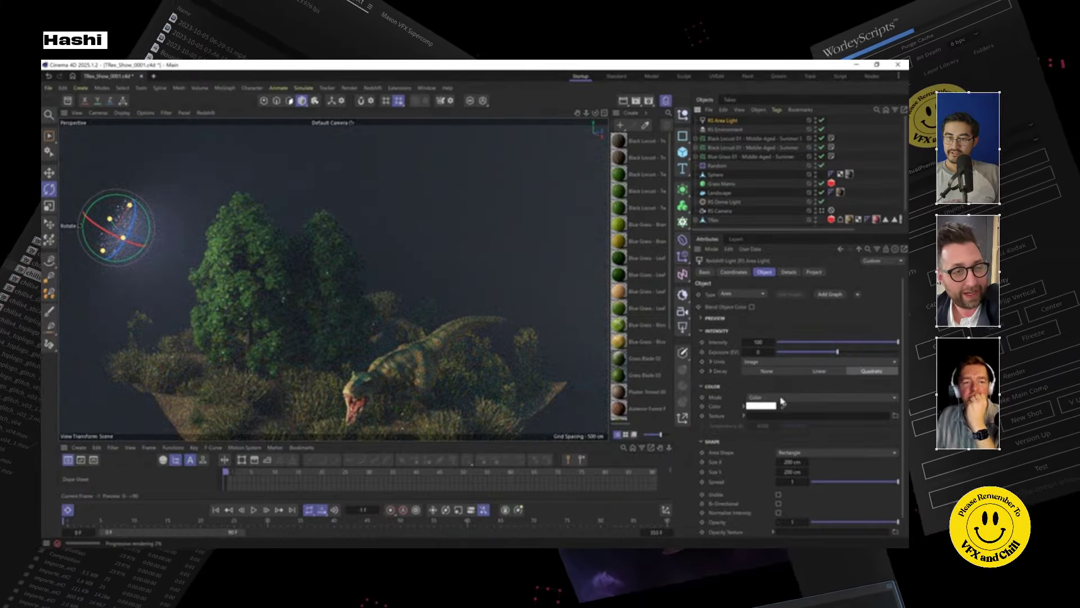
scroll(783, 403, "down", 2)
scroll(794, 454, "down", 1)
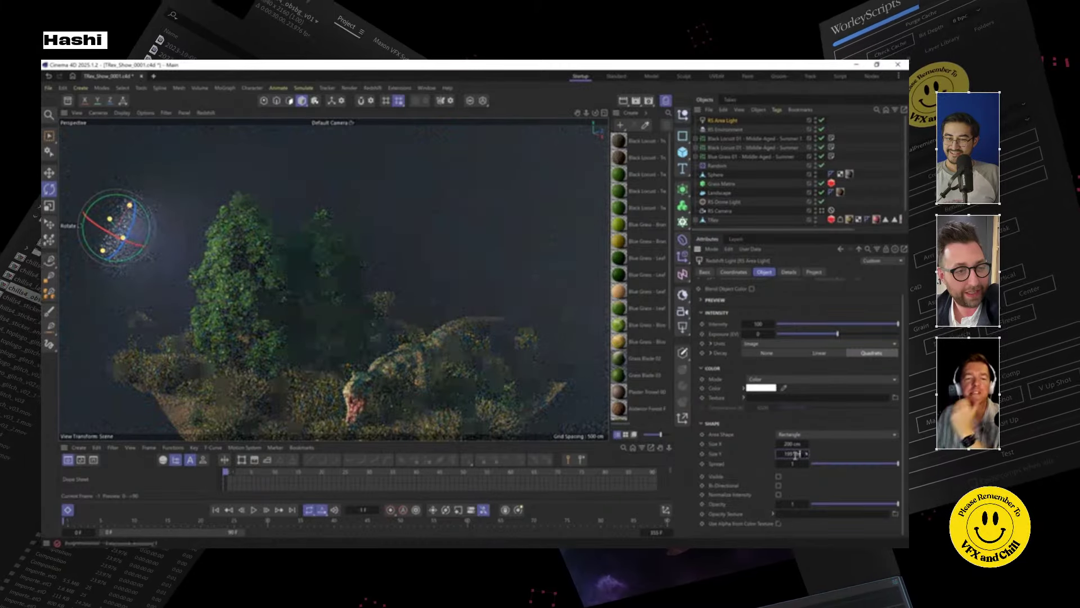
left_click_drag(893, 464, 812, 463)
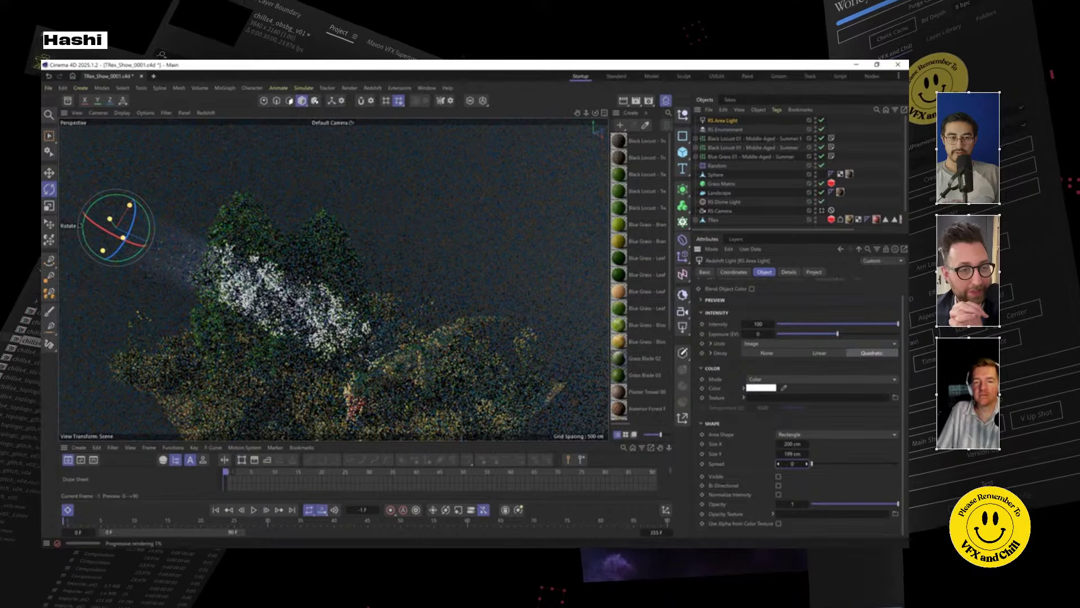
left_click_drag(812, 463, 824, 463)
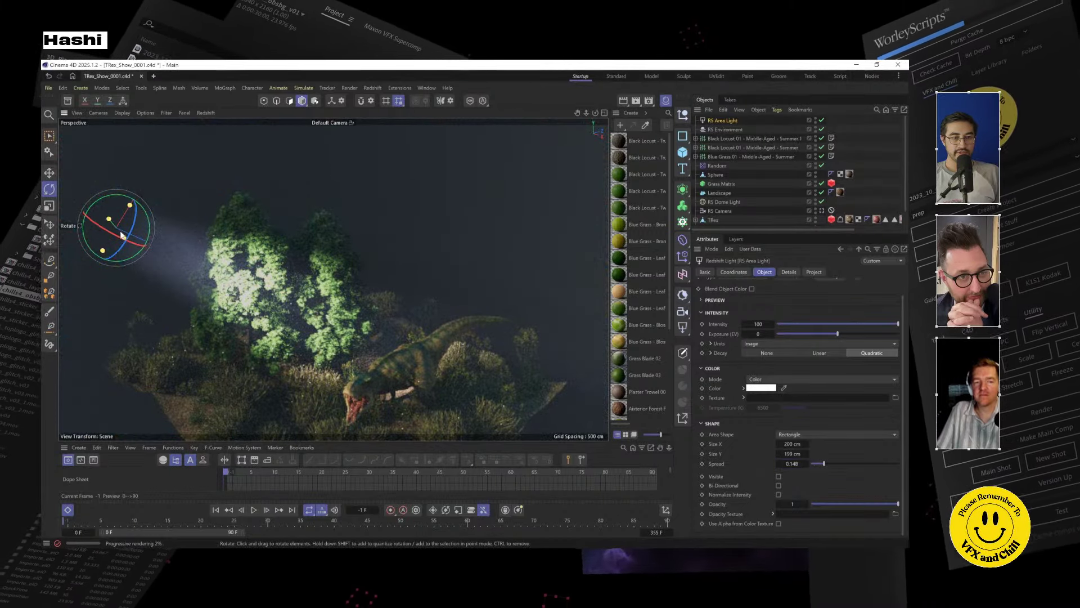
left_click_drag(120, 234, 119, 228)
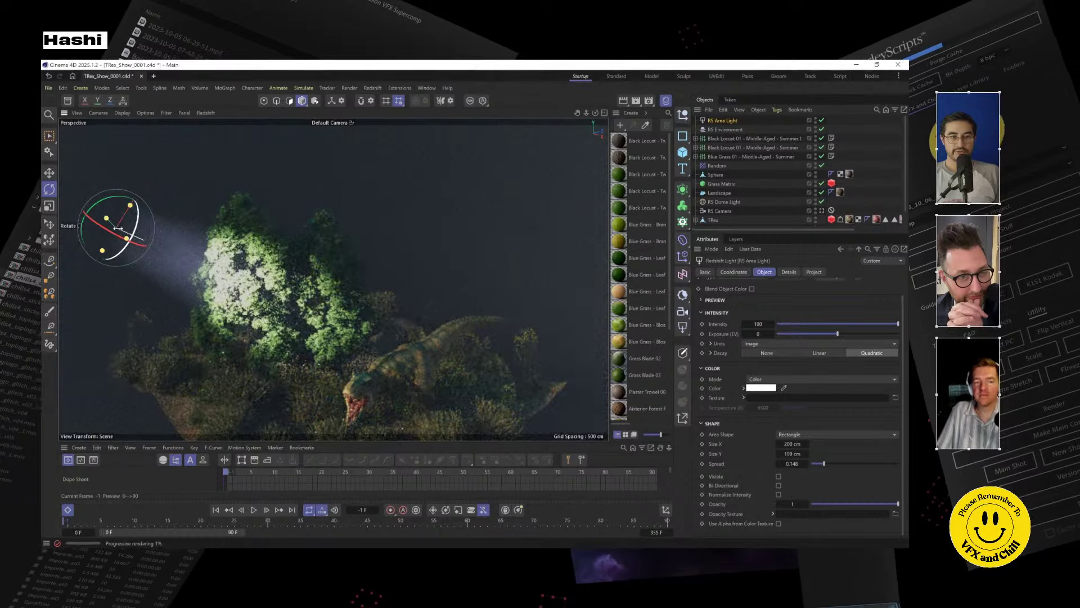
Look through the RS Camera, lower the RS Area Light's intensity to 22.04, and compare the shot with the light off and on.
left_click(352, 122)
left_click(362, 143)
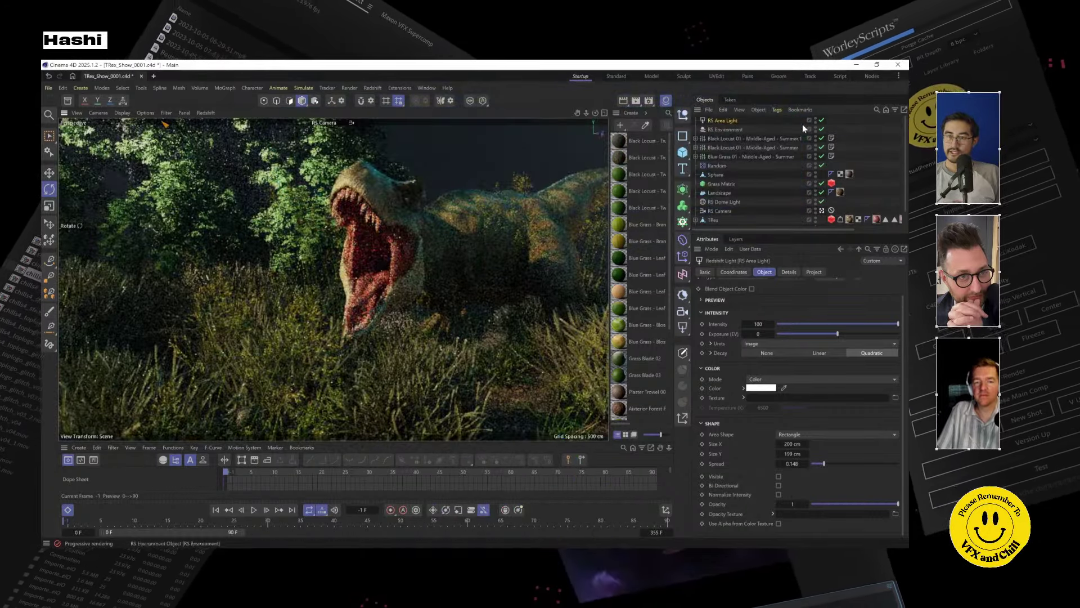
mouse_move(817, 326)
left_mouse_down()
mouse_move(831, 325)
mouse_move(804, 325)
left_mouse_up()
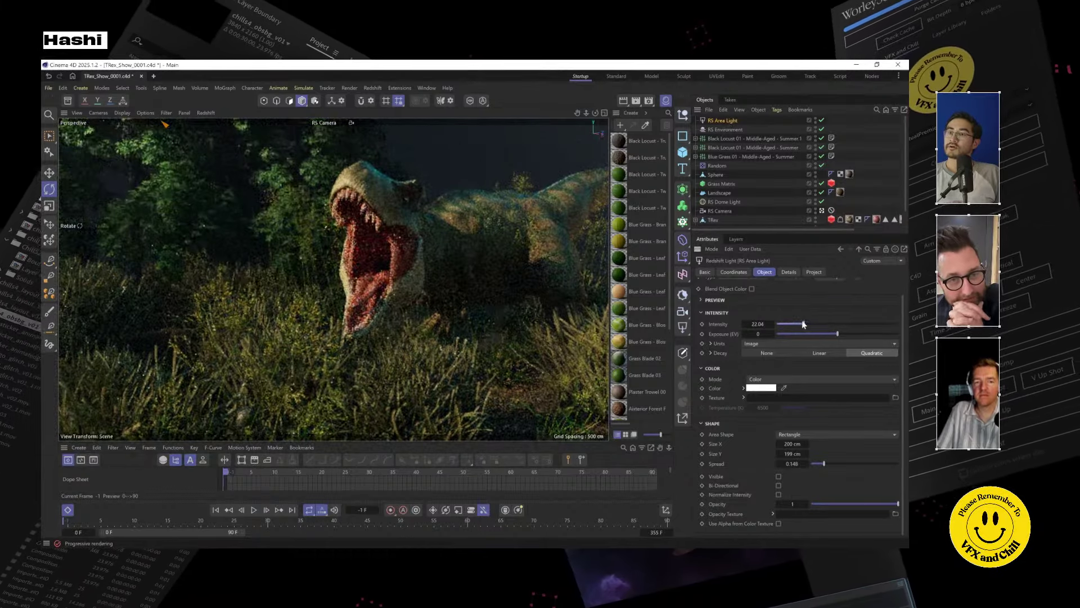
left_click(822, 120)
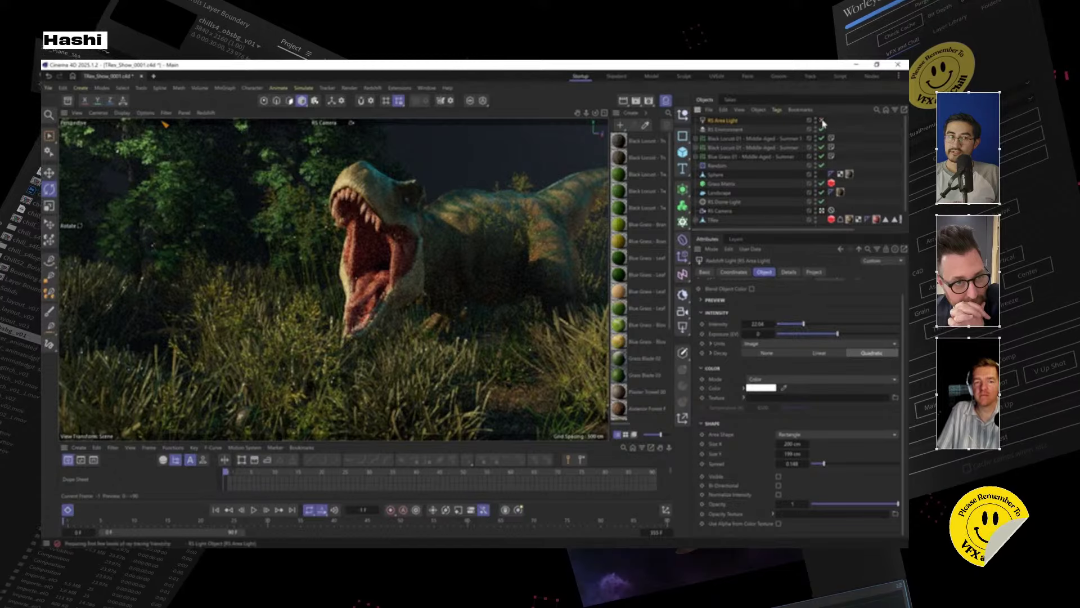
left_click(822, 121)
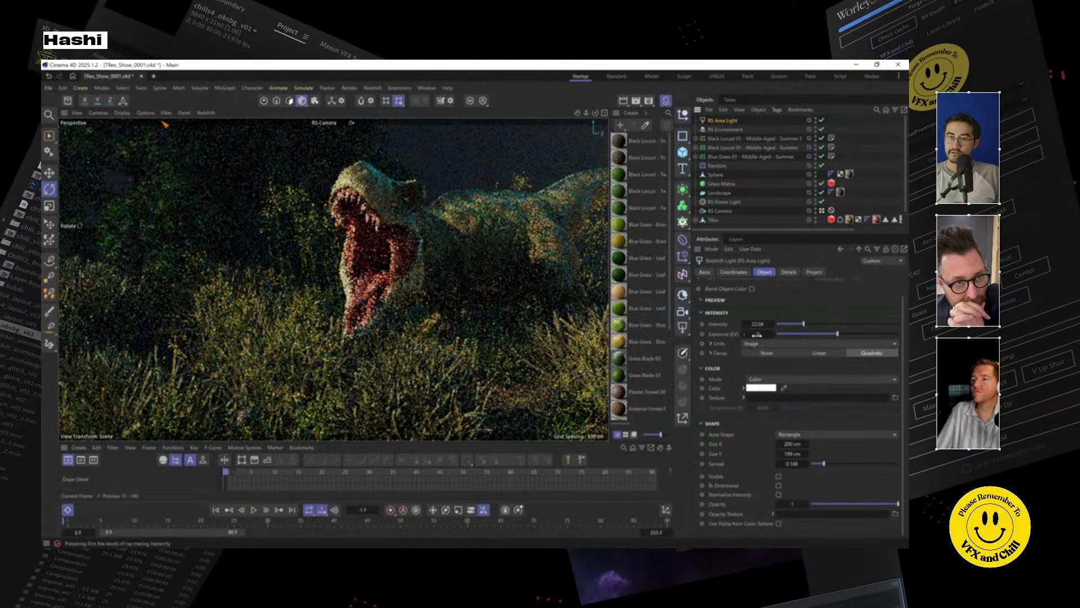
Change the RS Area Light's color to a warm pale yellow and save the scene.
left_click(761, 388)
left_click_drag(785, 471, 795, 472)
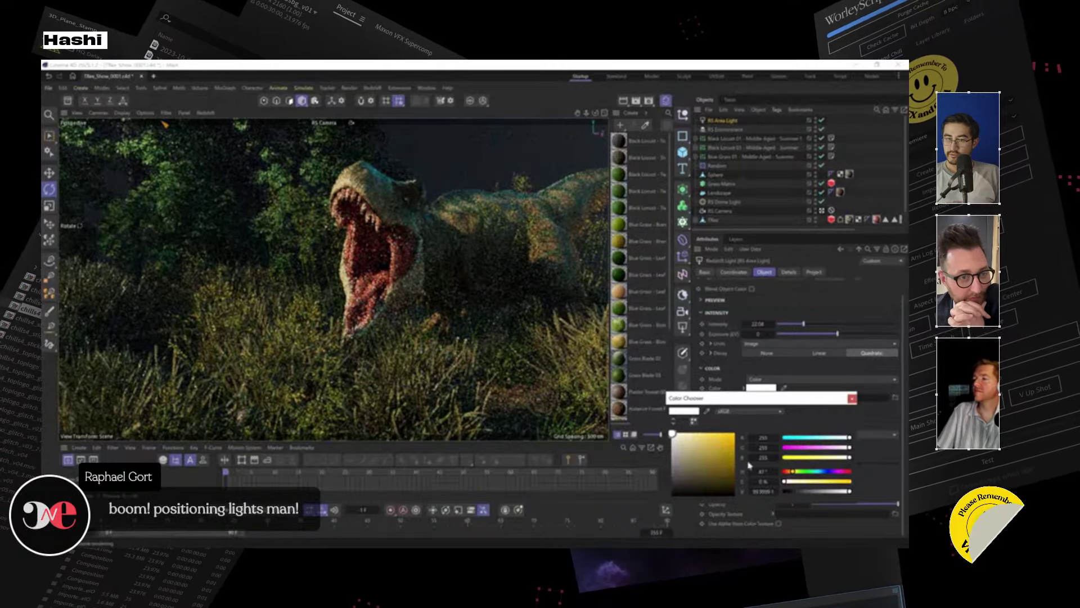
left_click_drag(705, 453, 695, 437)
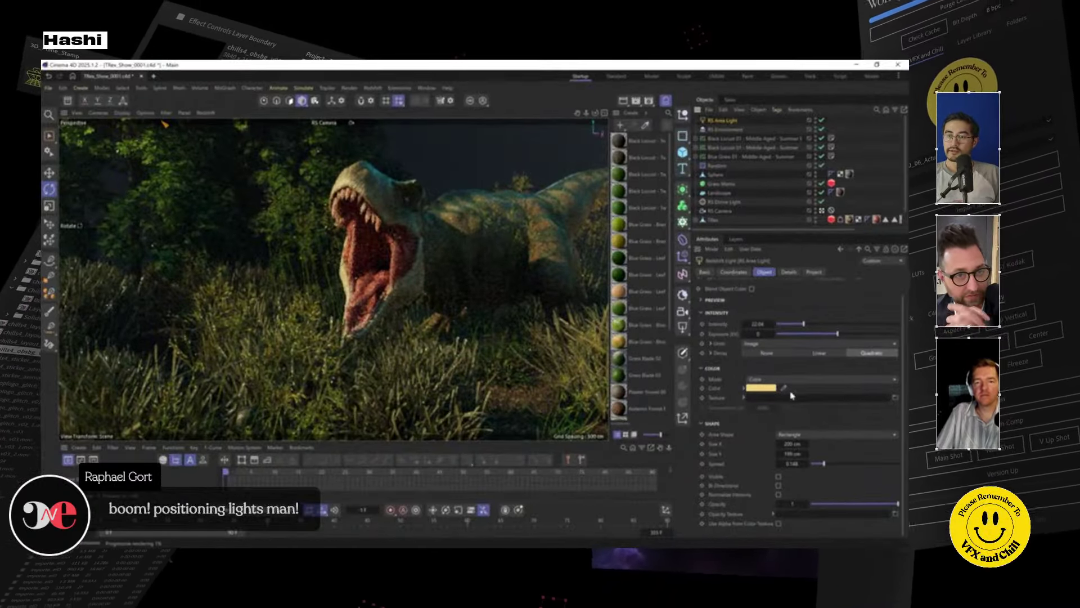
mouse_move(760, 394)
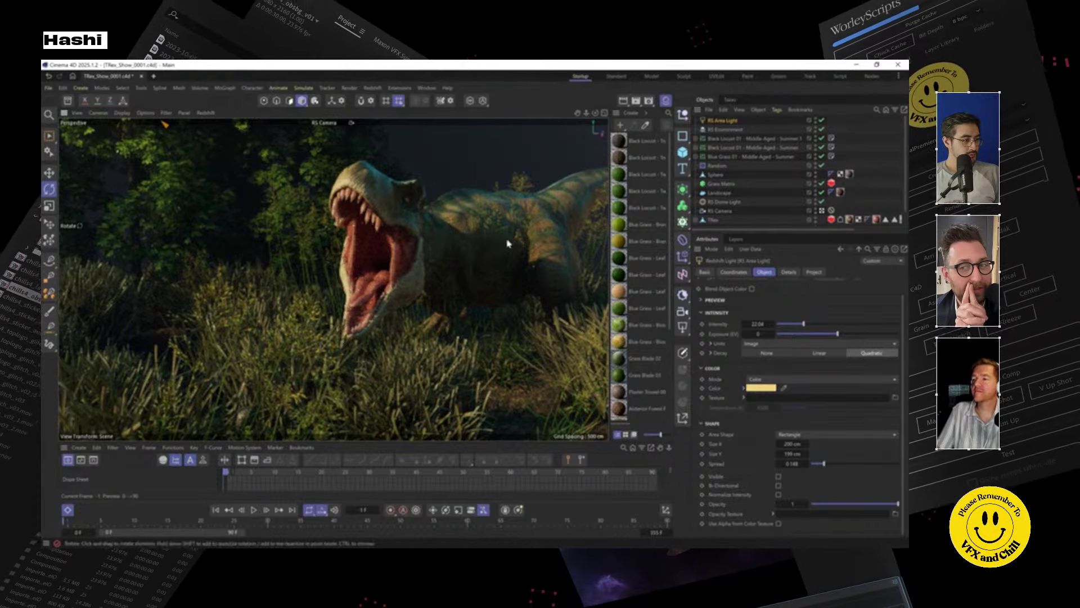
key("ctrl+s")
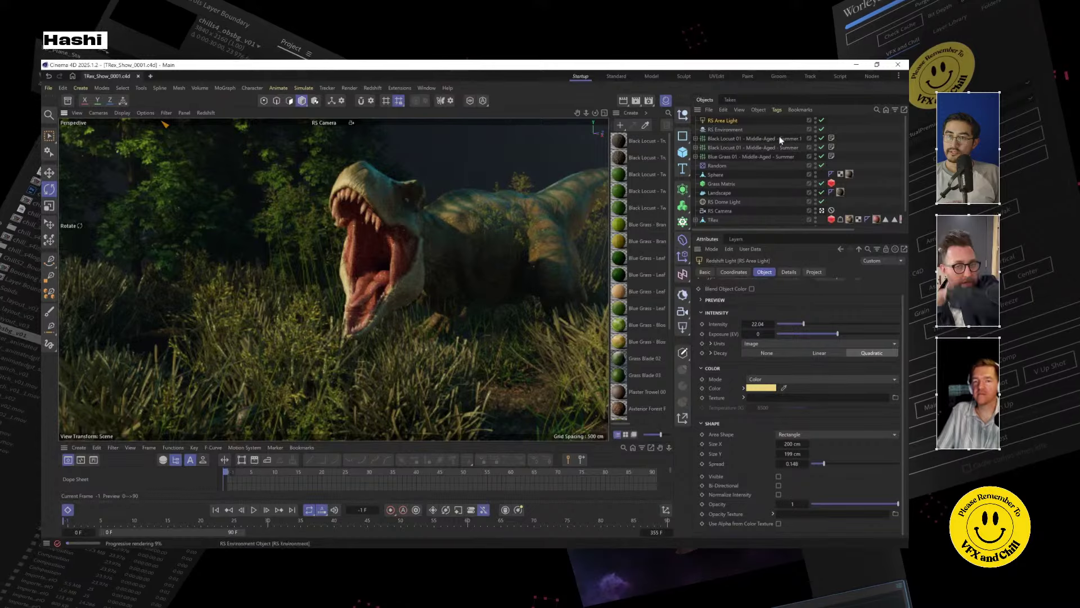
Compare the shot with the RS Area Light and RS Dome Light off and on, and check the camera and T-Rex attributes.
left_click(822, 121)
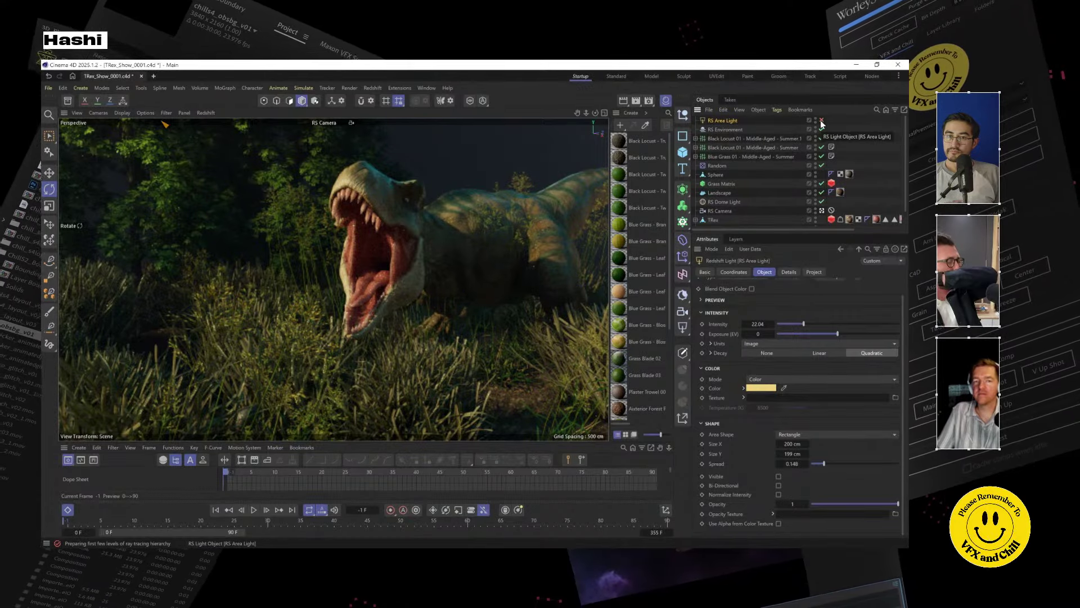
left_click(822, 121)
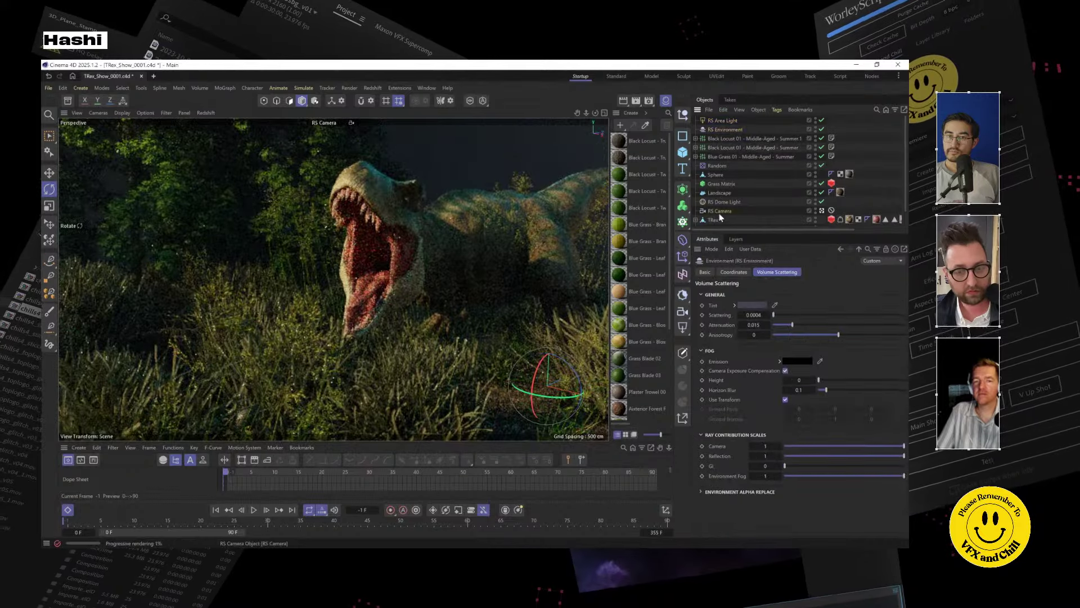
left_click(720, 211)
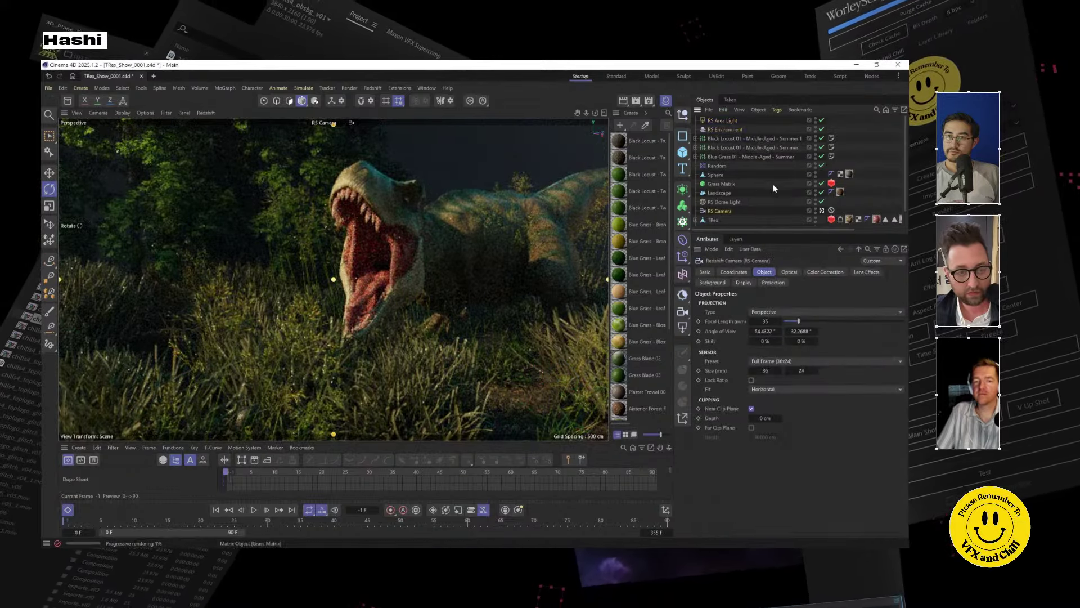
scroll(733, 191, "down", 1)
left_click(711, 204)
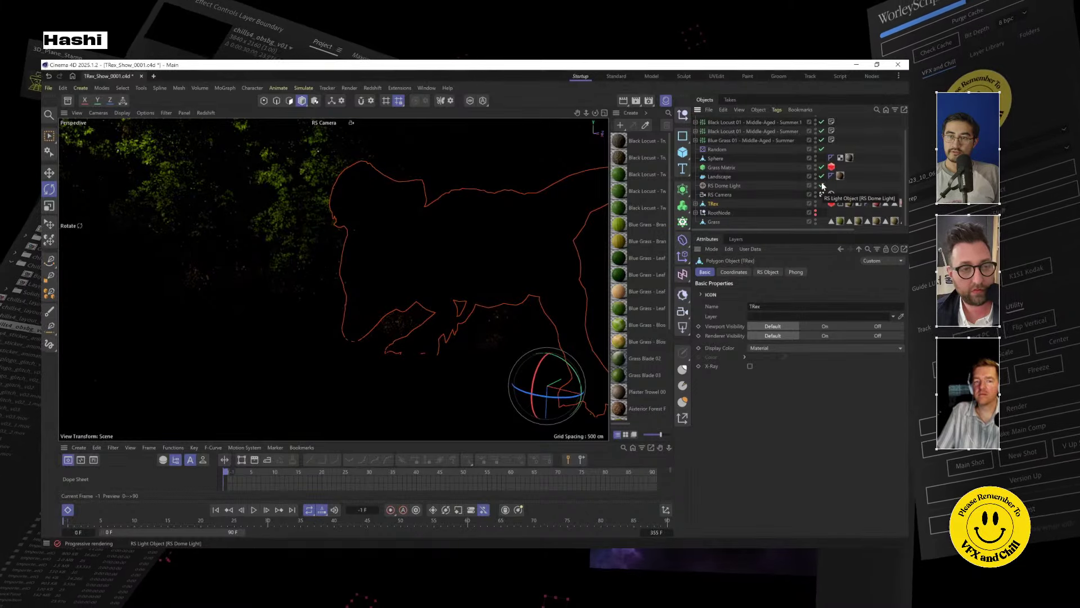
Try lowering the RS Dome Light's reflection contribution to about 0.19, then restore it to 1 and deselect the light.
left_click(734, 187)
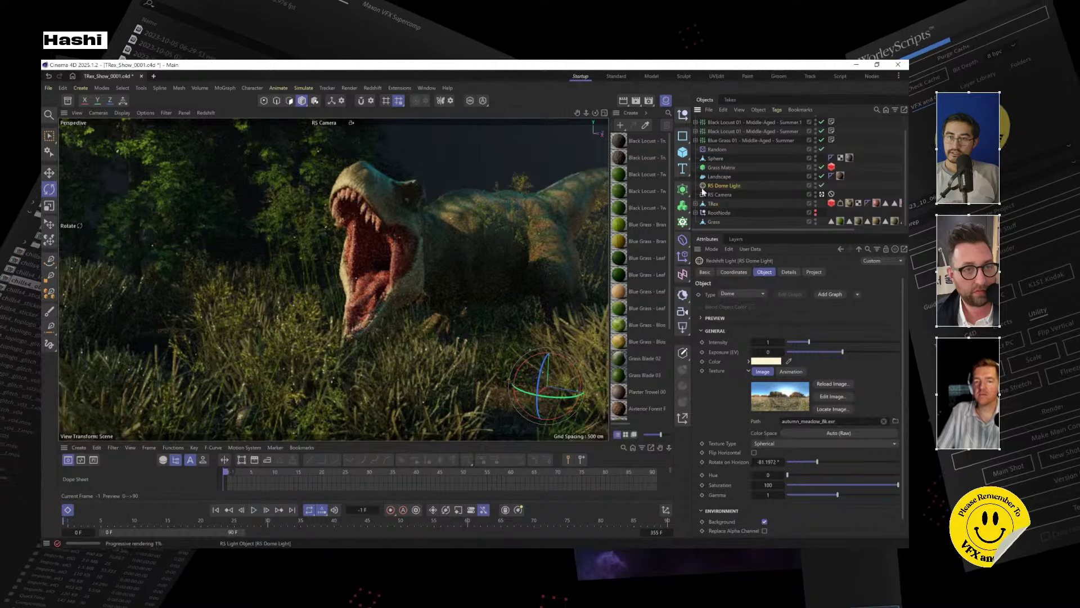
left_click(789, 272)
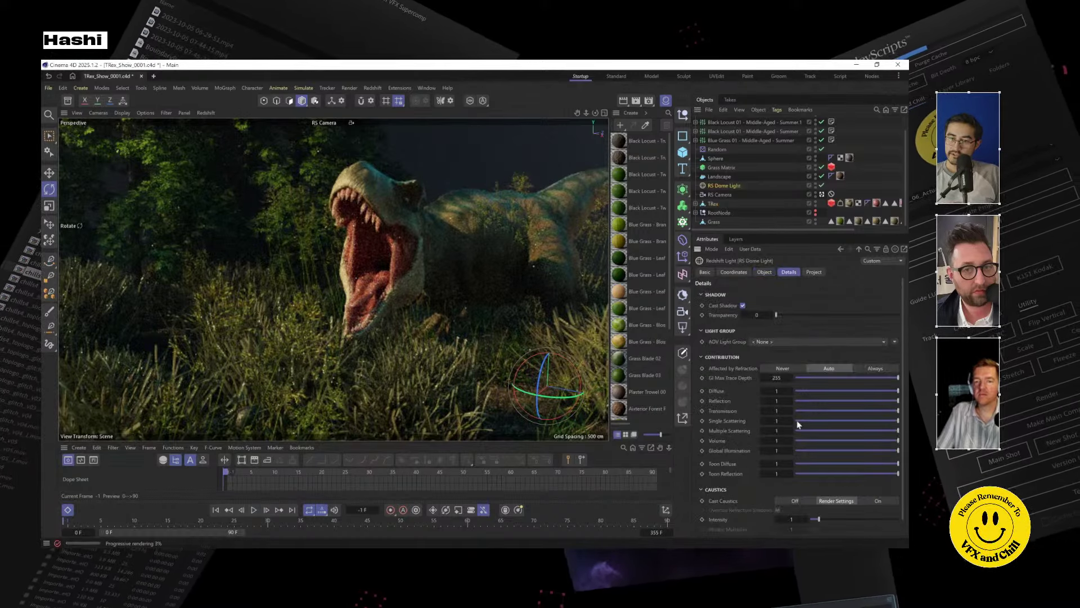
left_click(809, 400)
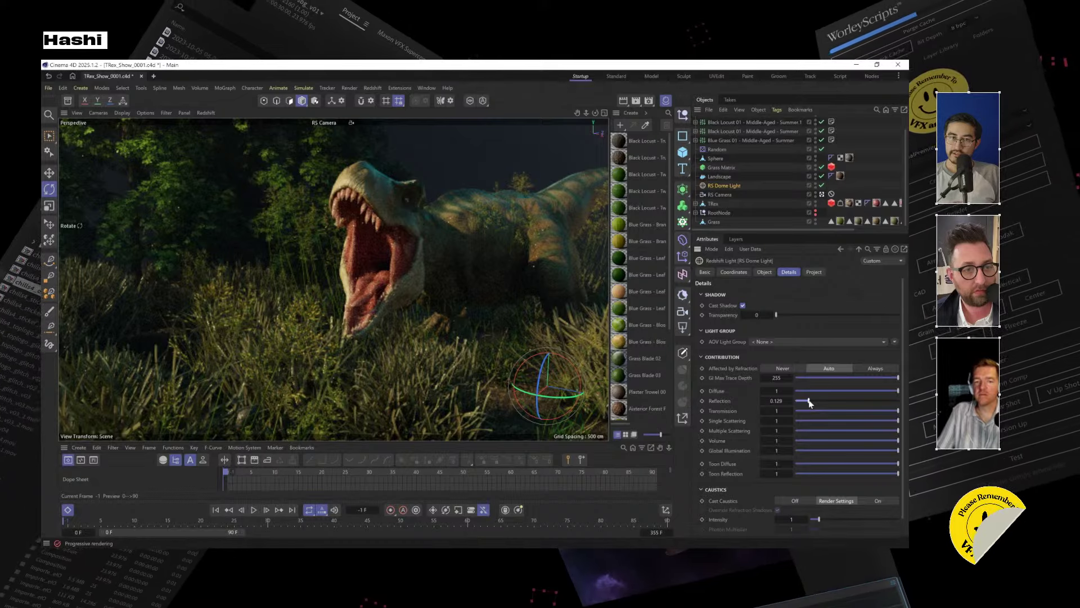
left_click(815, 401)
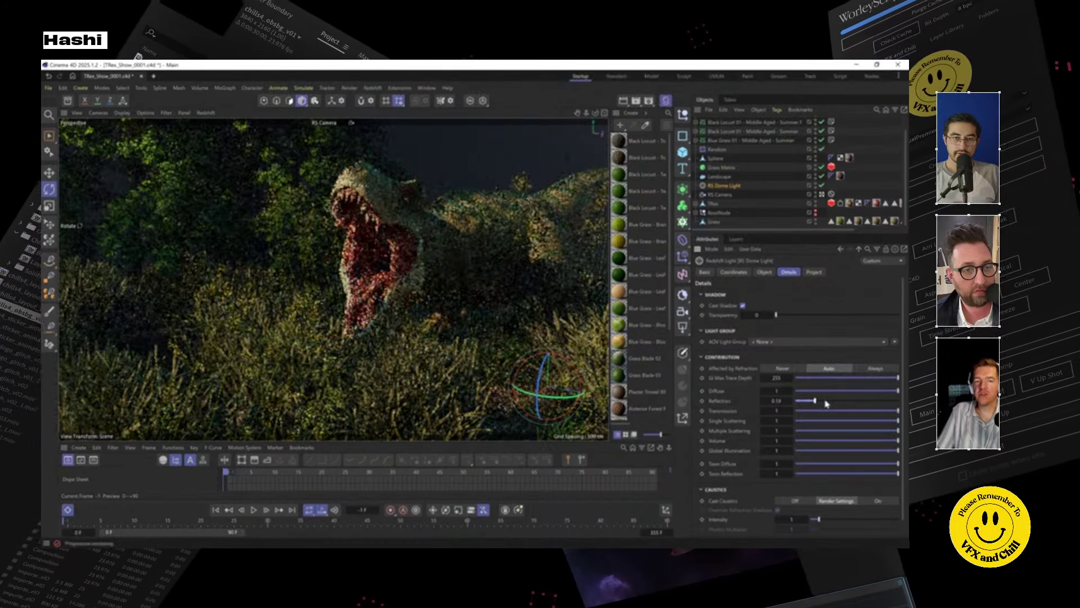
left_click_drag(831, 403, 901, 402)
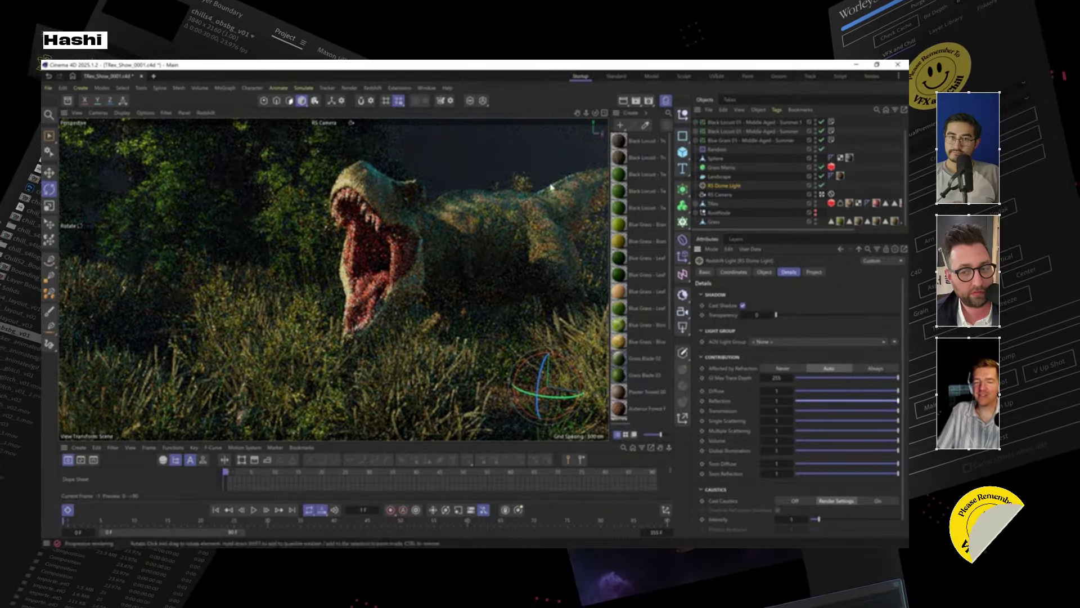
left_click(533, 126)
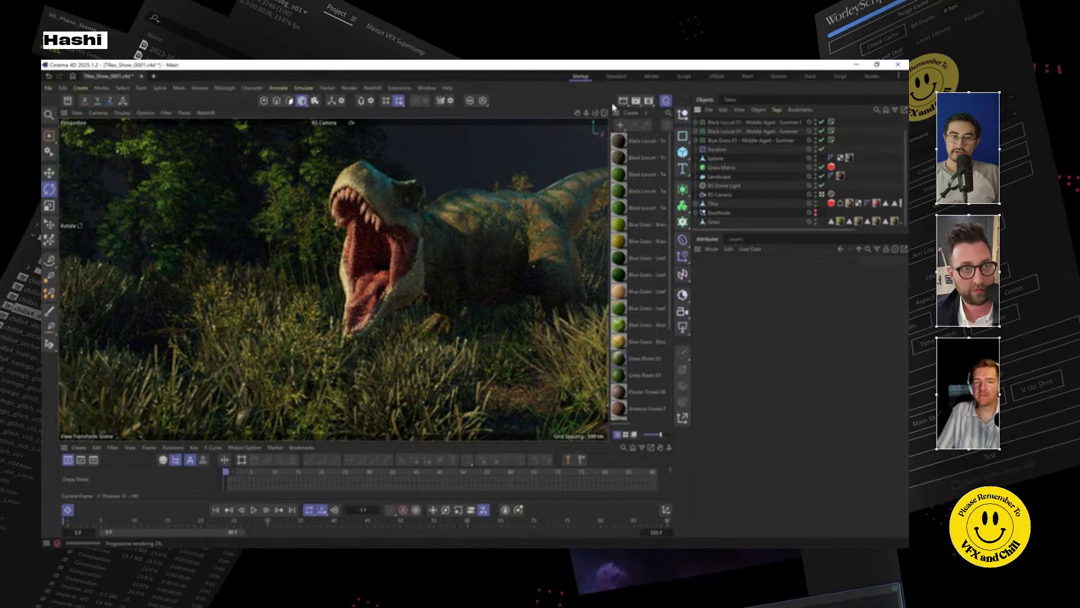
Set the render output resolution to 1920 x 1080 pixels and move the render settings window clear of the T-Rex.
left_click(648, 101)
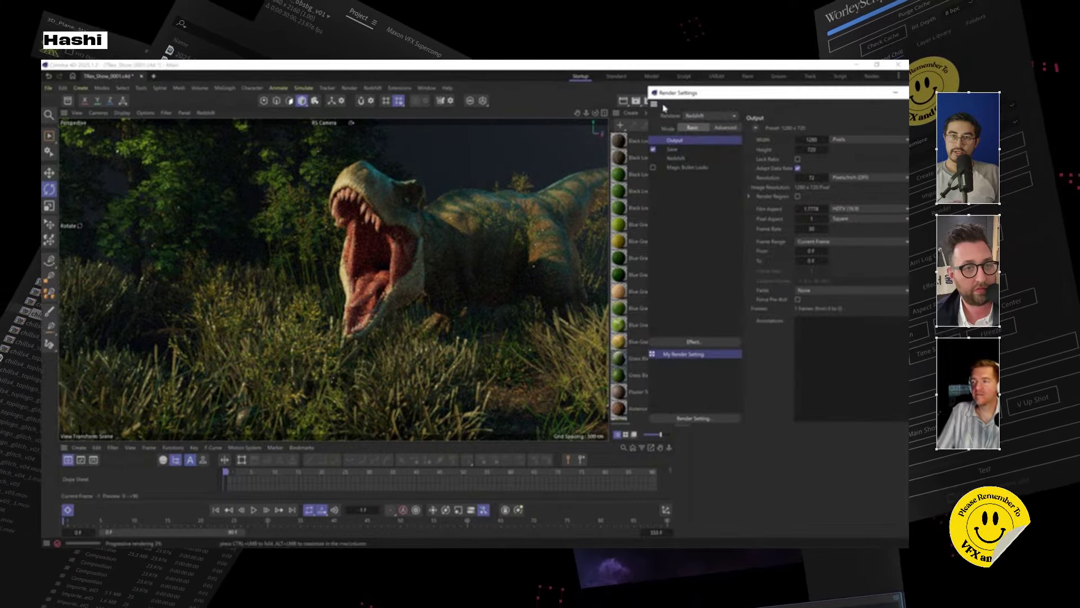
left_click_drag(663, 93, 378, 121)
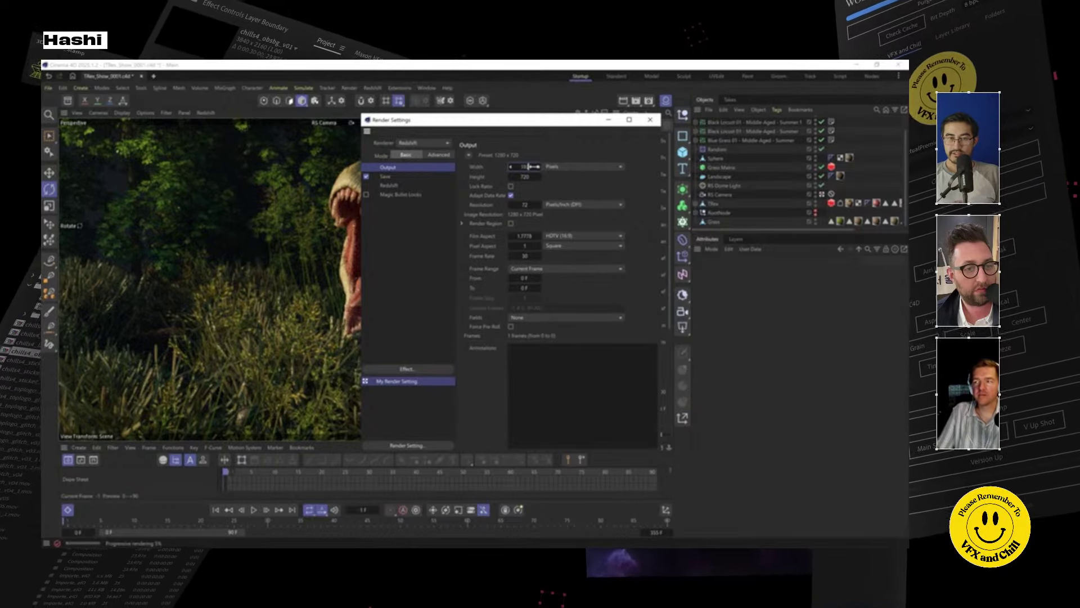
key("Return")
key("0")
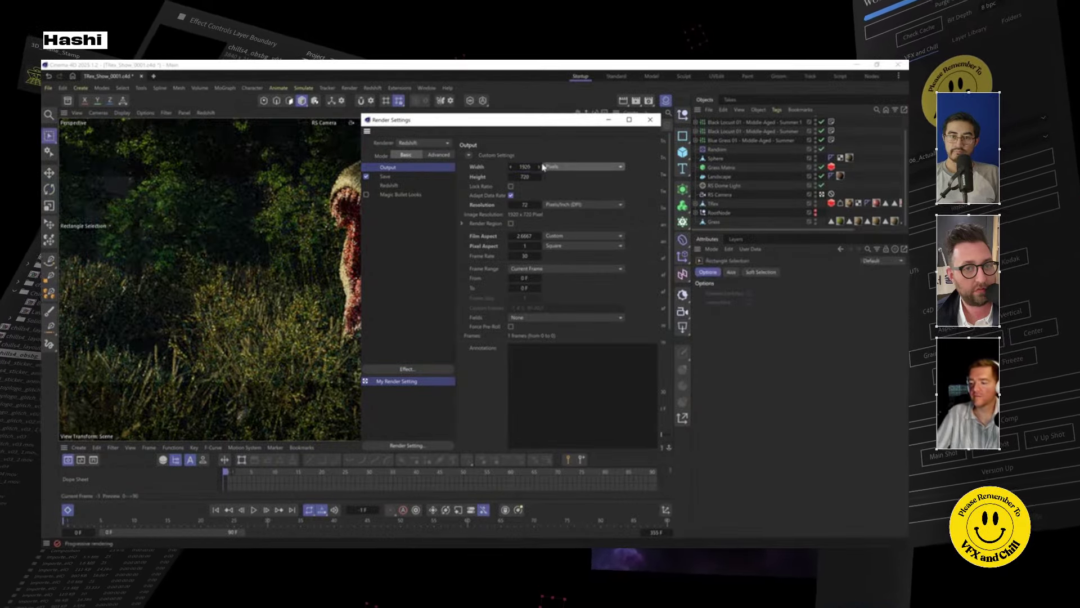
double_click(525, 176)
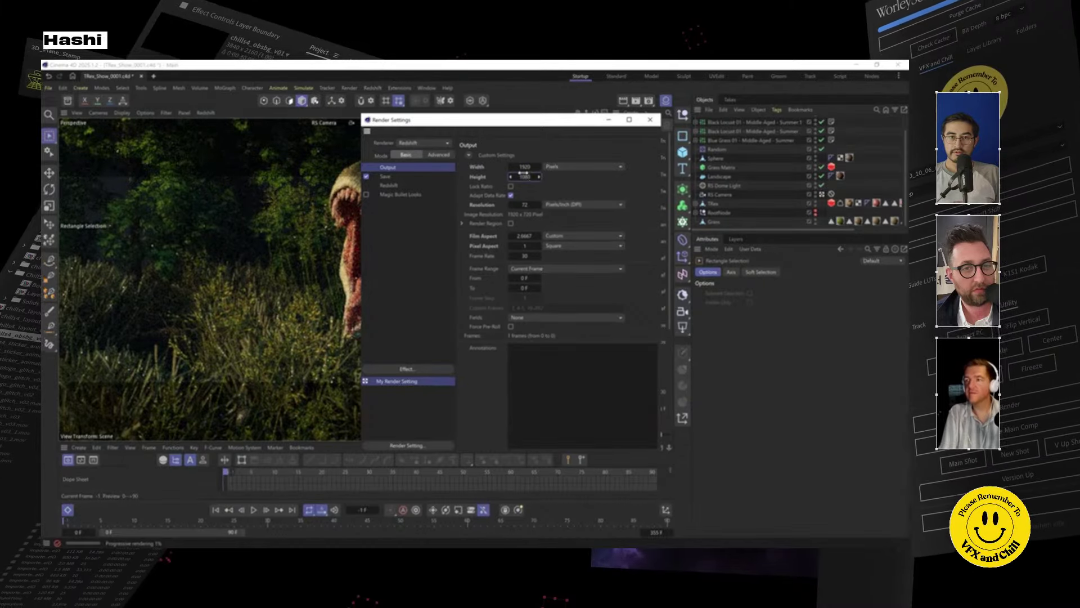
key("Return")
left_click_drag(535, 120, 692, 137)
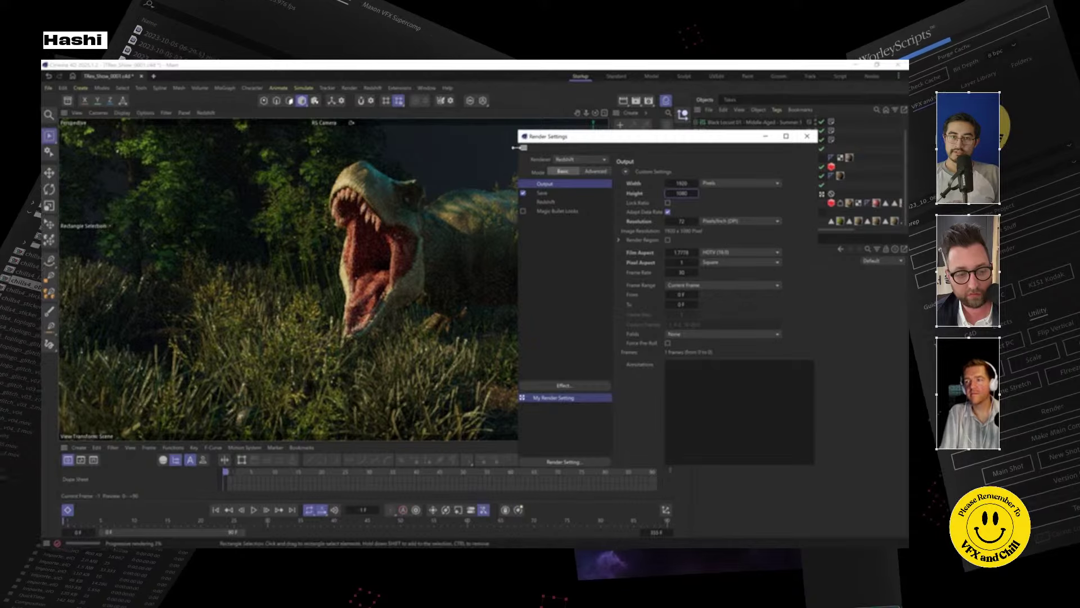
Widen the render settings window and show the Save options in Basic mode.
left_click_drag(516, 147, 422, 151)
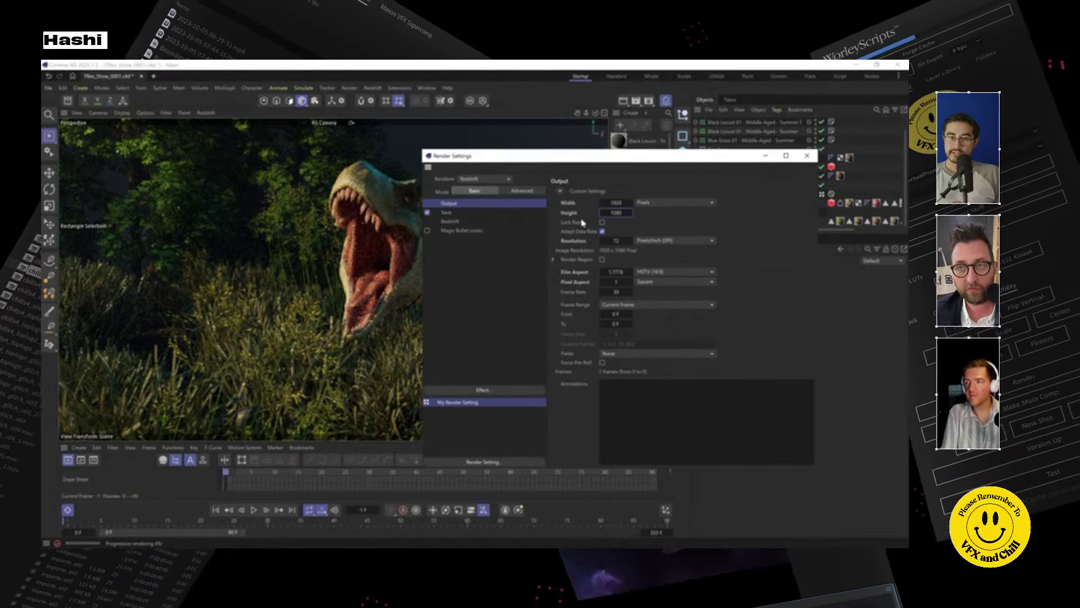
left_click(518, 190)
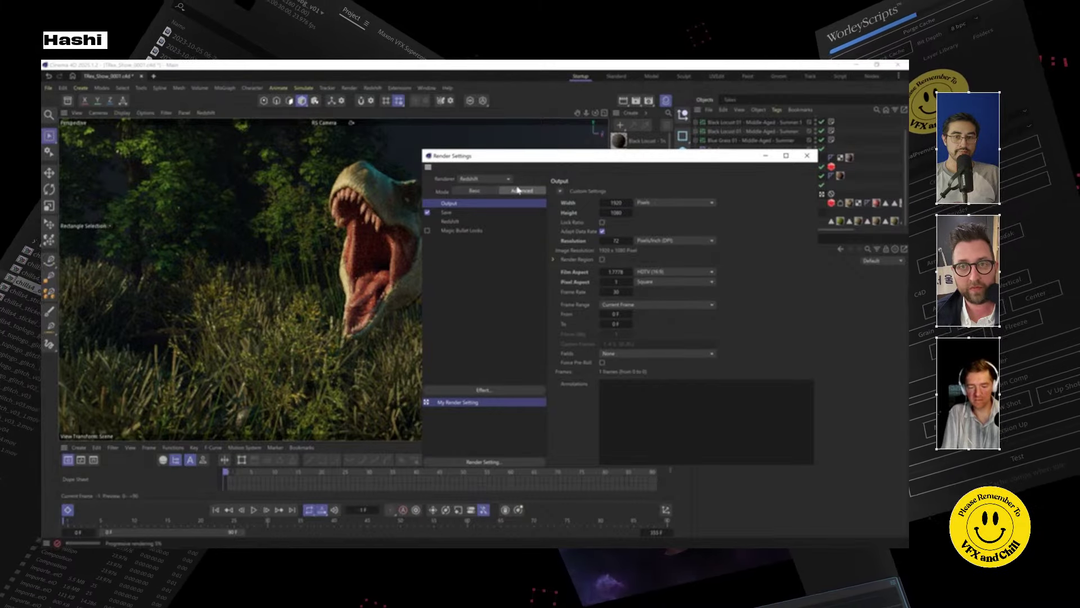
left_click(486, 191)
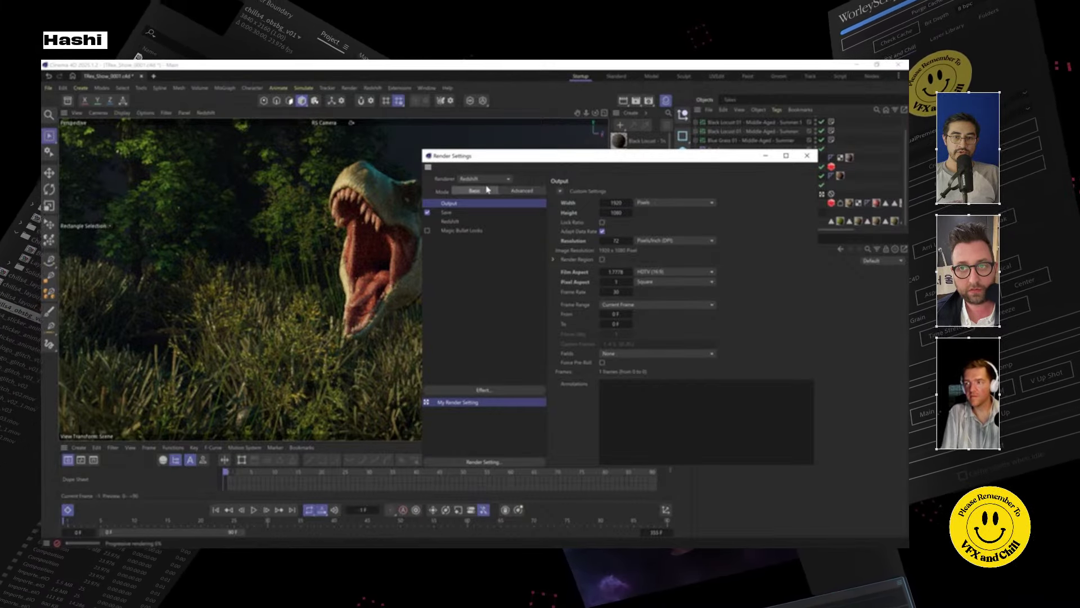
left_click(462, 213)
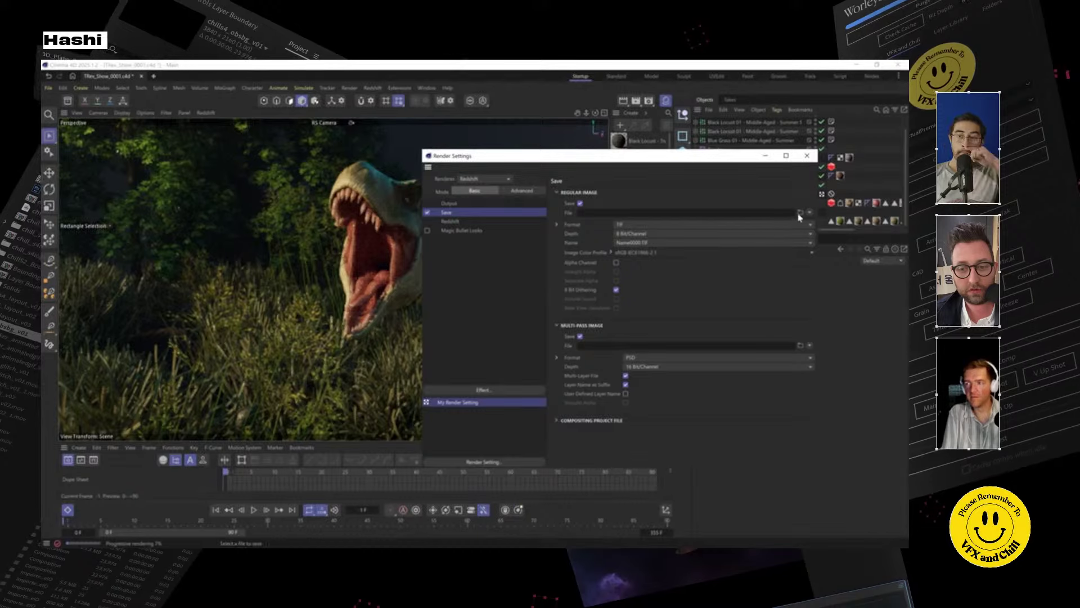
Set the regular image's save file to Dino in a new folder named Show inside rs_renders.
left_click(802, 213)
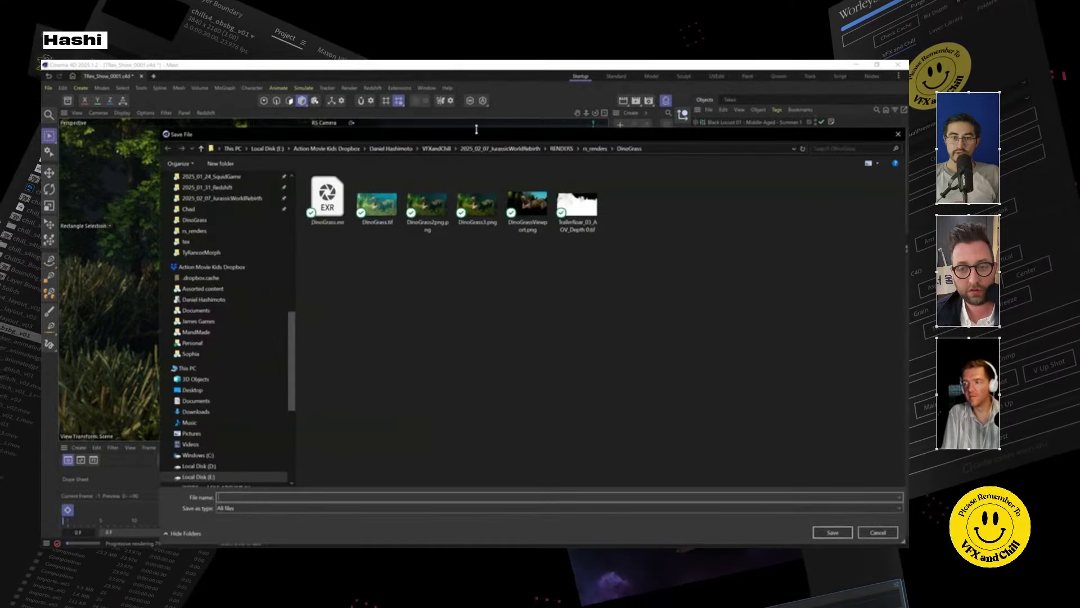
left_click(593, 146)
right_click(453, 476)
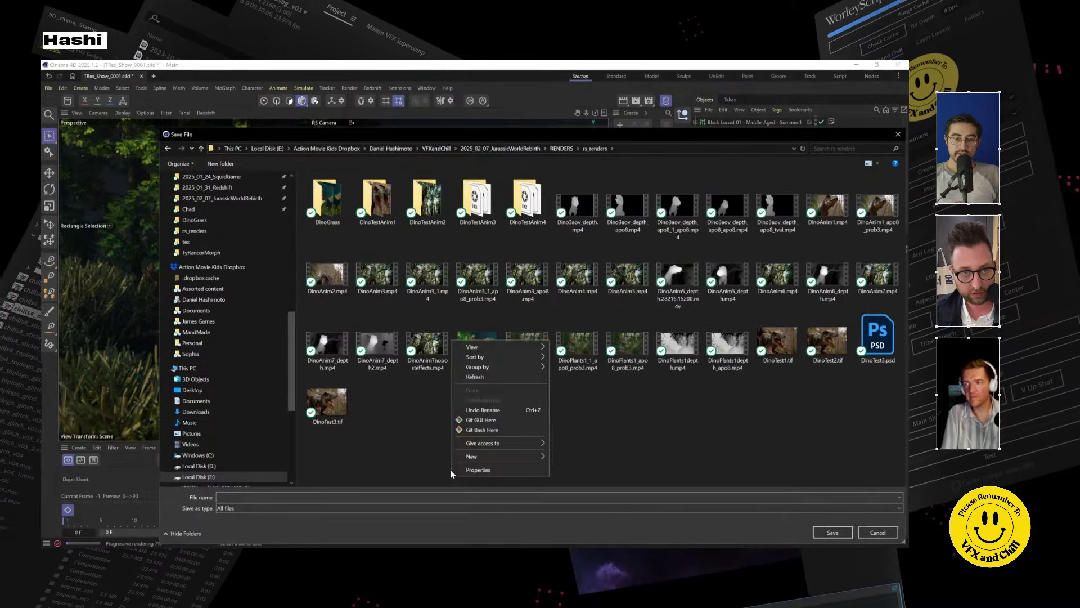
mouse_move(478, 457)
left_click(612, 337)
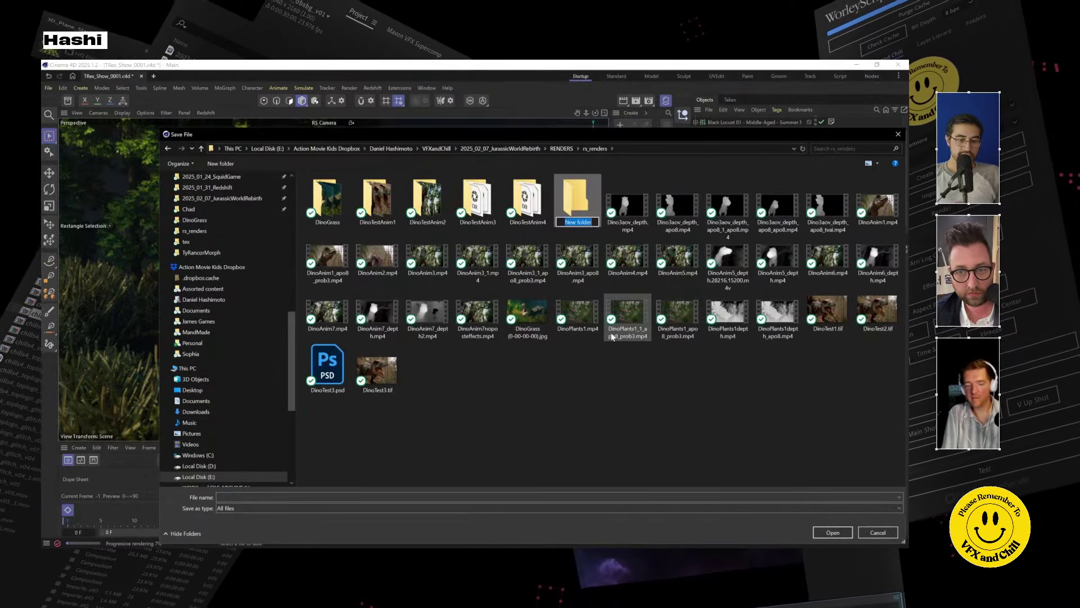
type("Show")
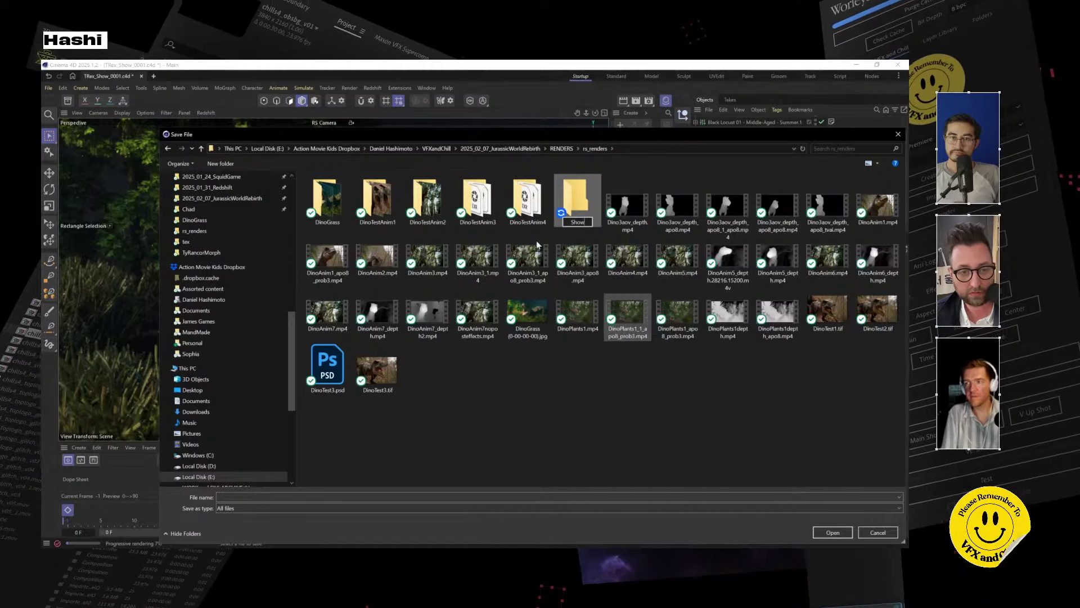
key("Return")
double_click(591, 225)
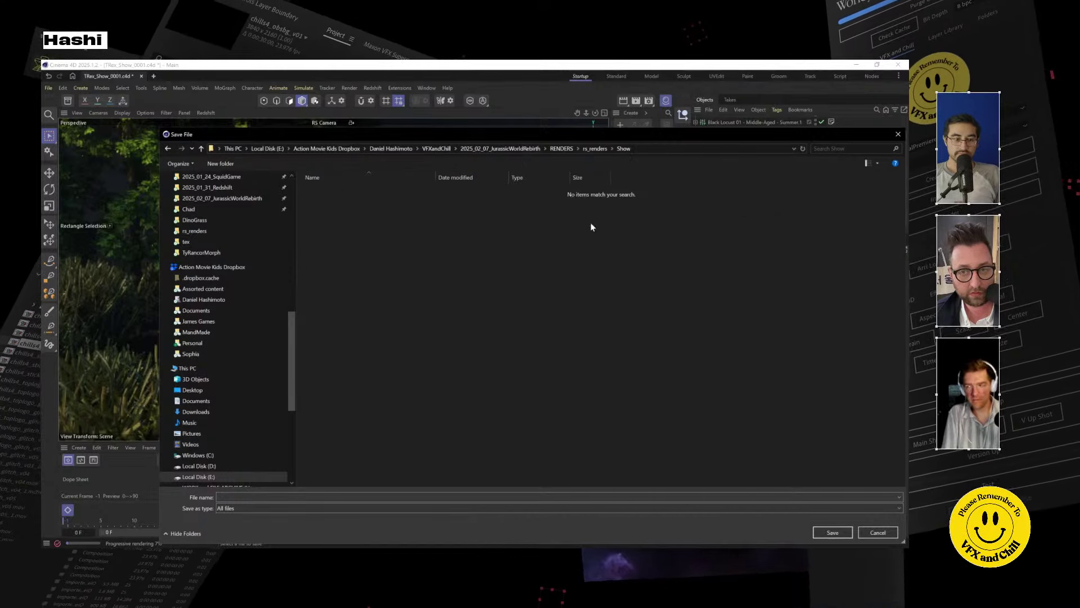
left_click(724, 493)
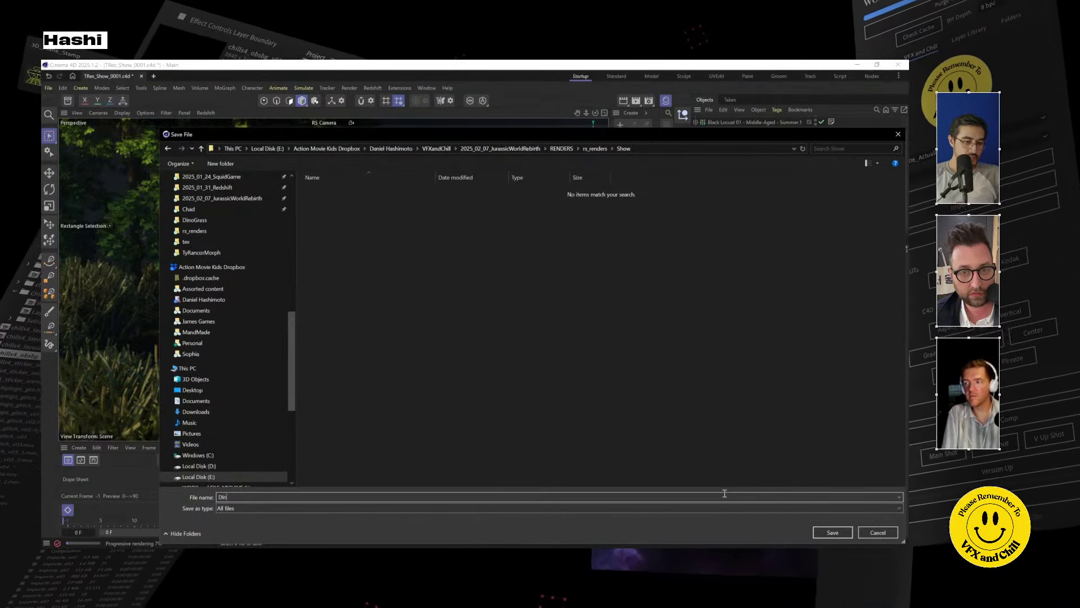
key("Return")
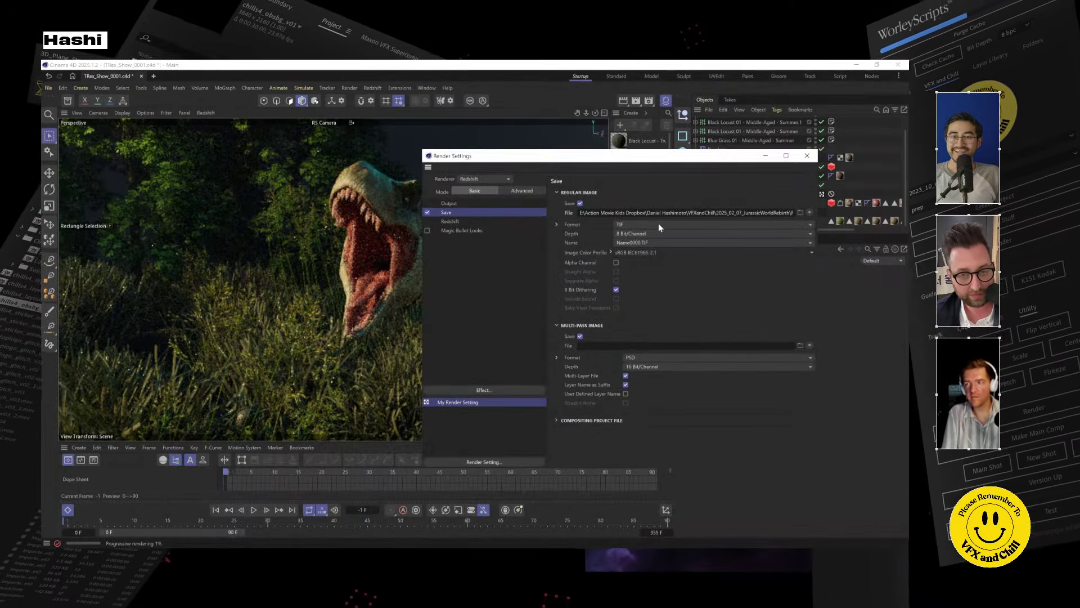
Cut the file path out of the regular image settings and turn off regular image saving.
left_click(583, 213)
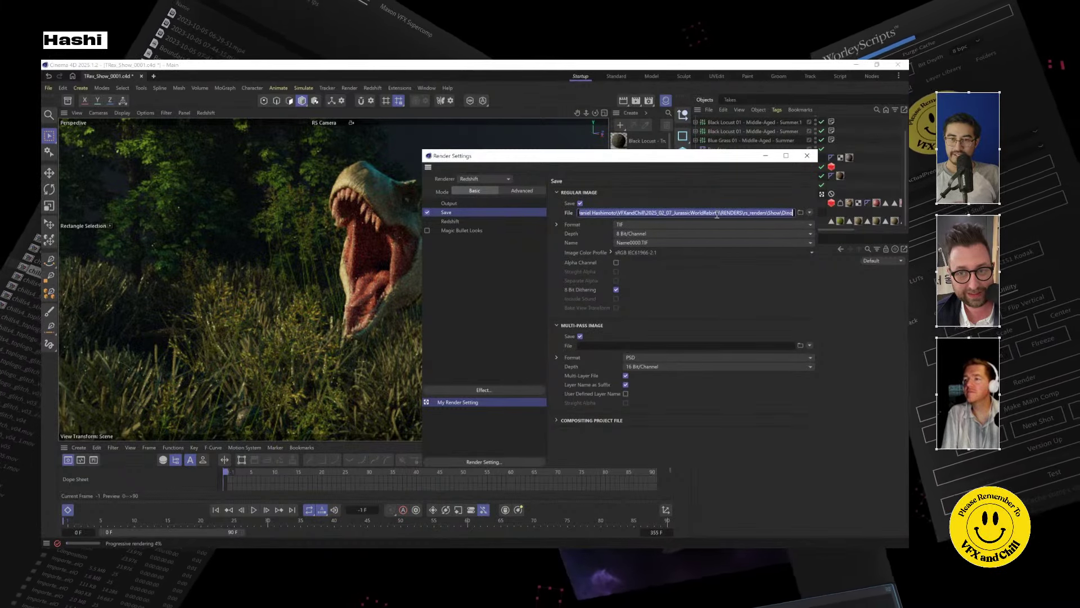
key("BackSpace")
left_click(580, 205)
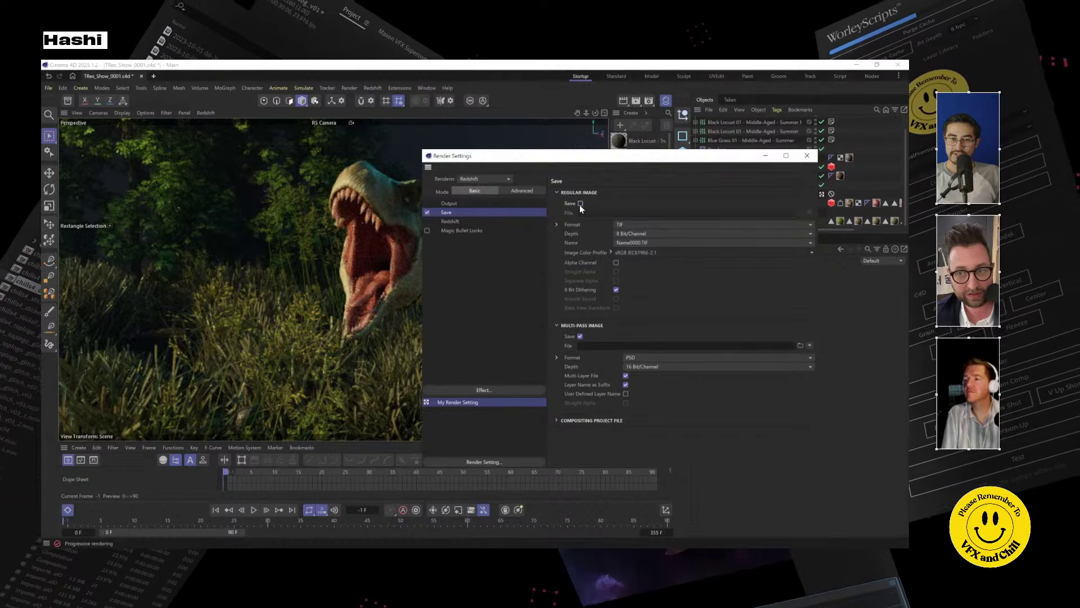
Paste the path as the multi-pass image file and set the multi-pass format to OpenEXR.
left_click(591, 345)
key("ctrl+v")
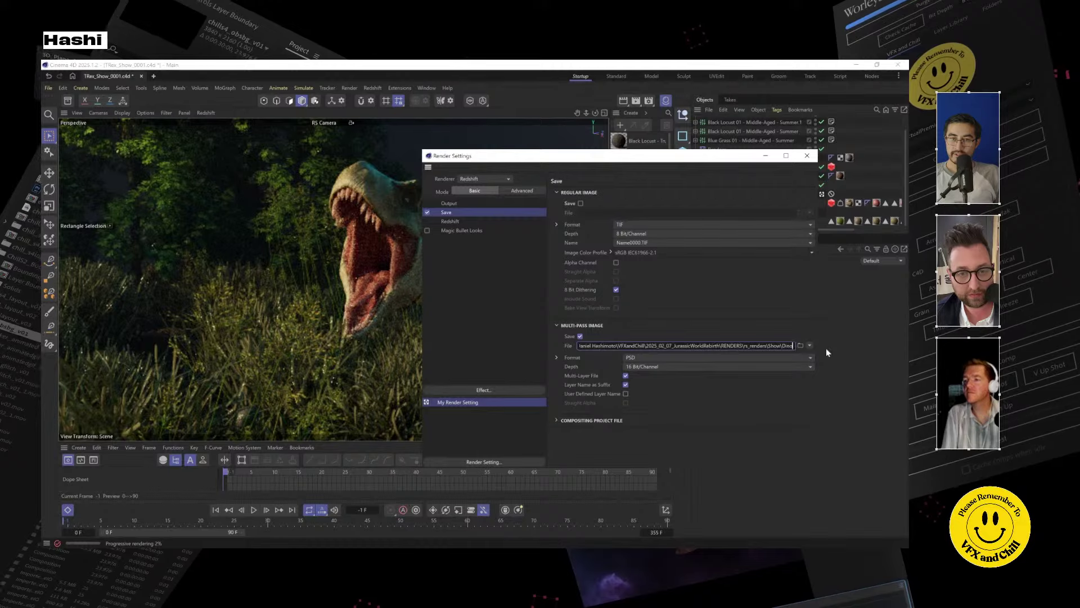
left_click(694, 357)
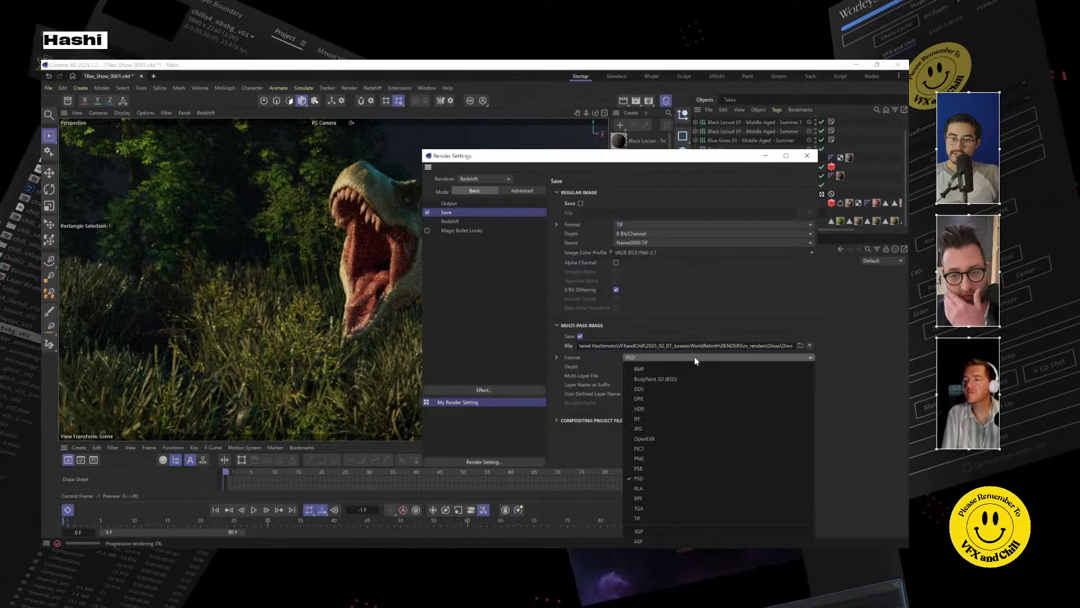
left_click(678, 438)
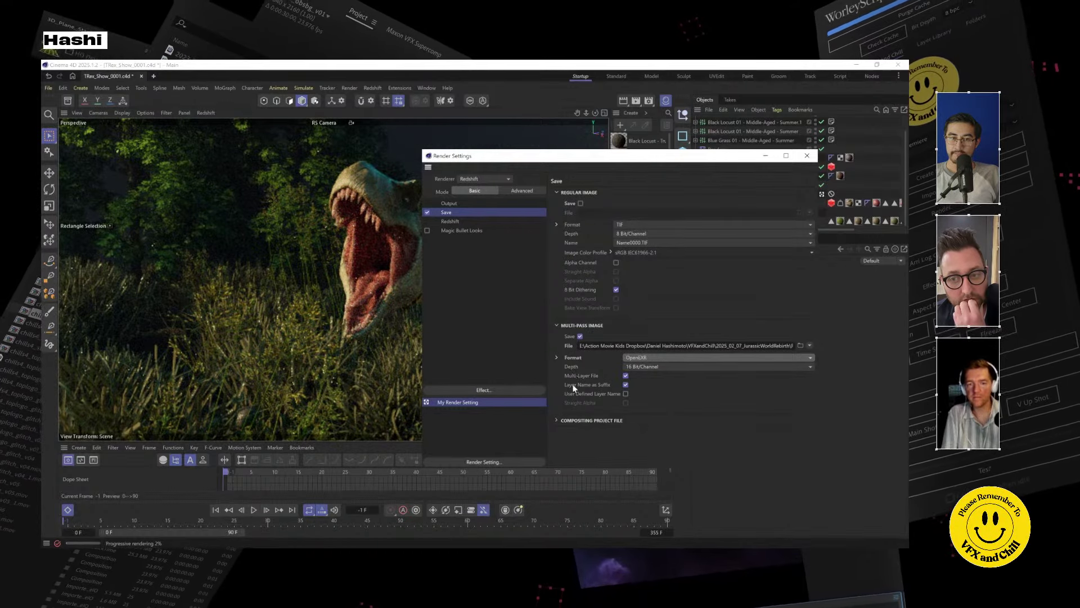
Open the RS AOV Manager from Redshift's advanced AOV render settings and move its window over the viewport.
left_click(466, 221)
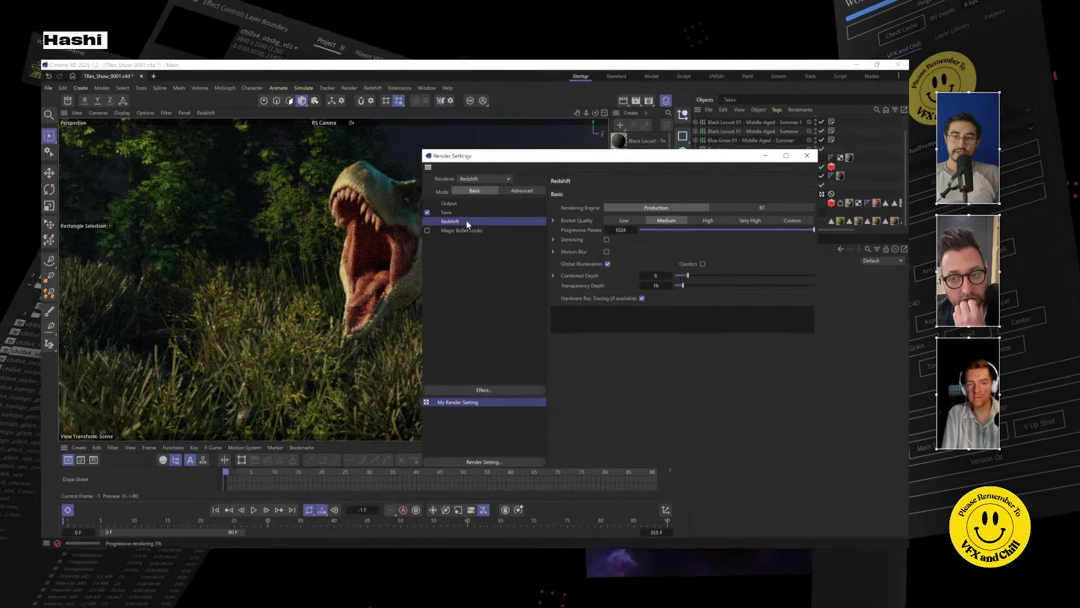
left_click(517, 190)
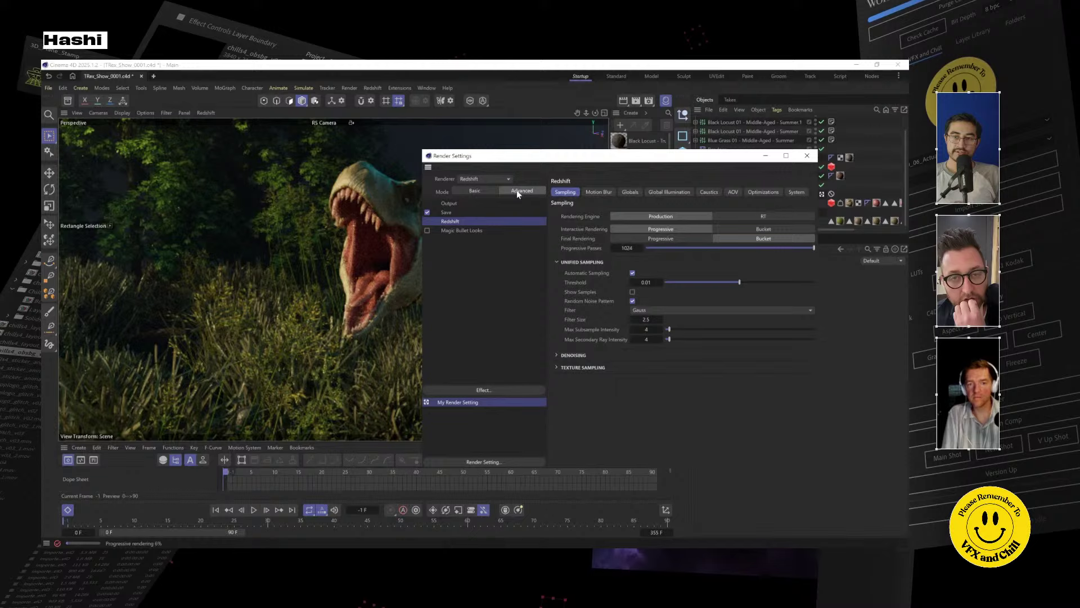
left_click(732, 192)
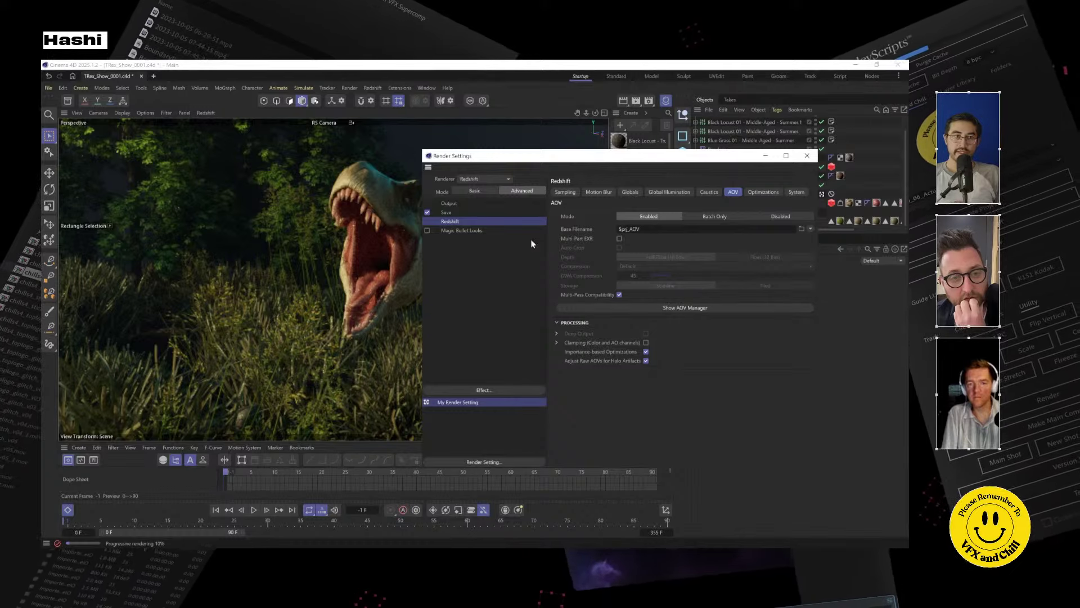
left_click(203, 113)
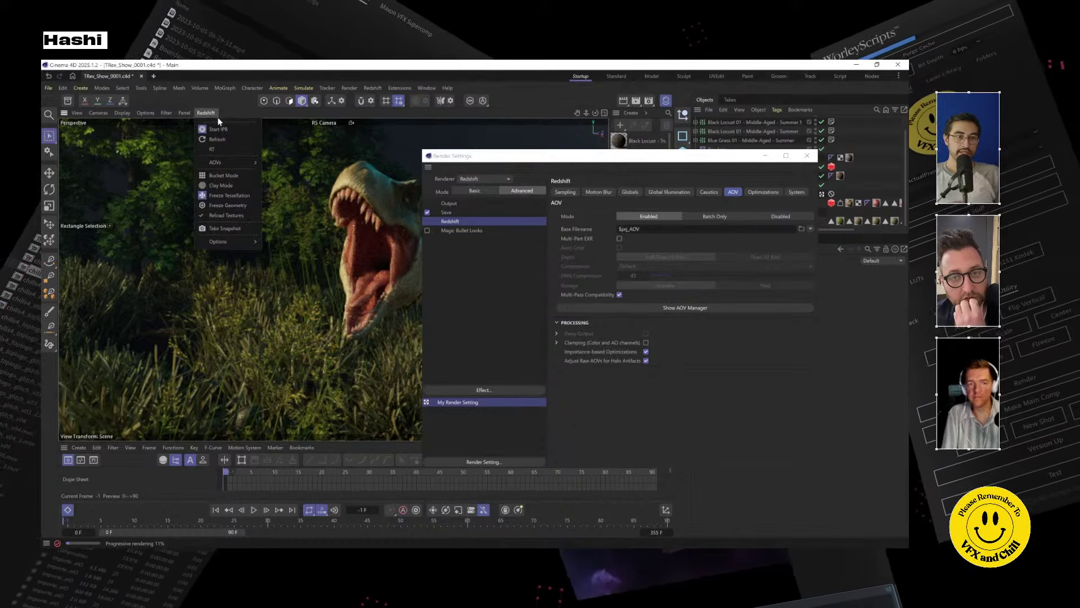
mouse_move(235, 164)
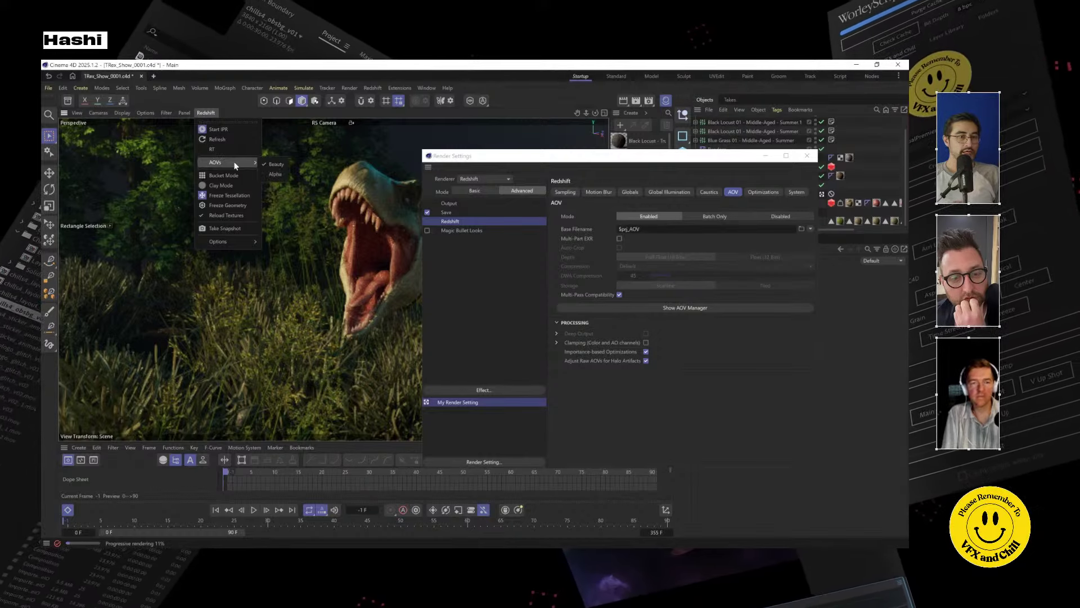
left_click(403, 83)
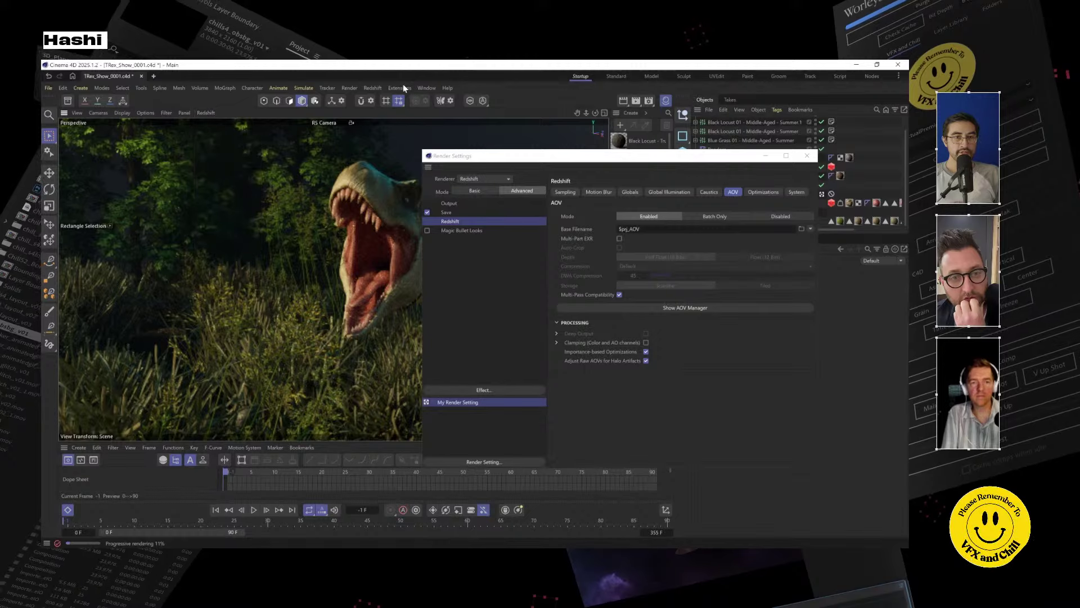
left_click(380, 89)
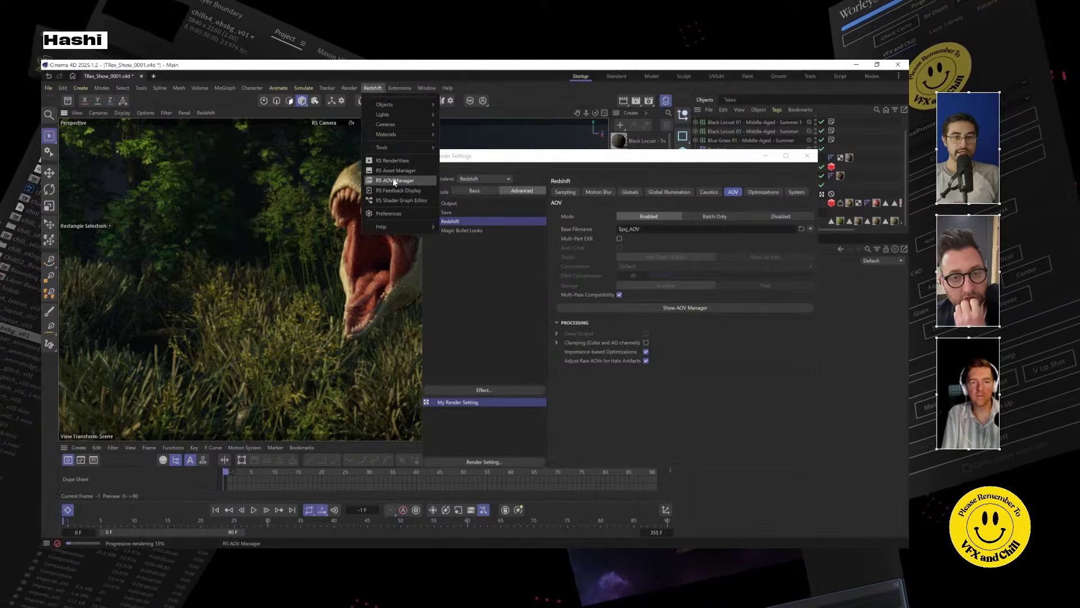
left_click(689, 162)
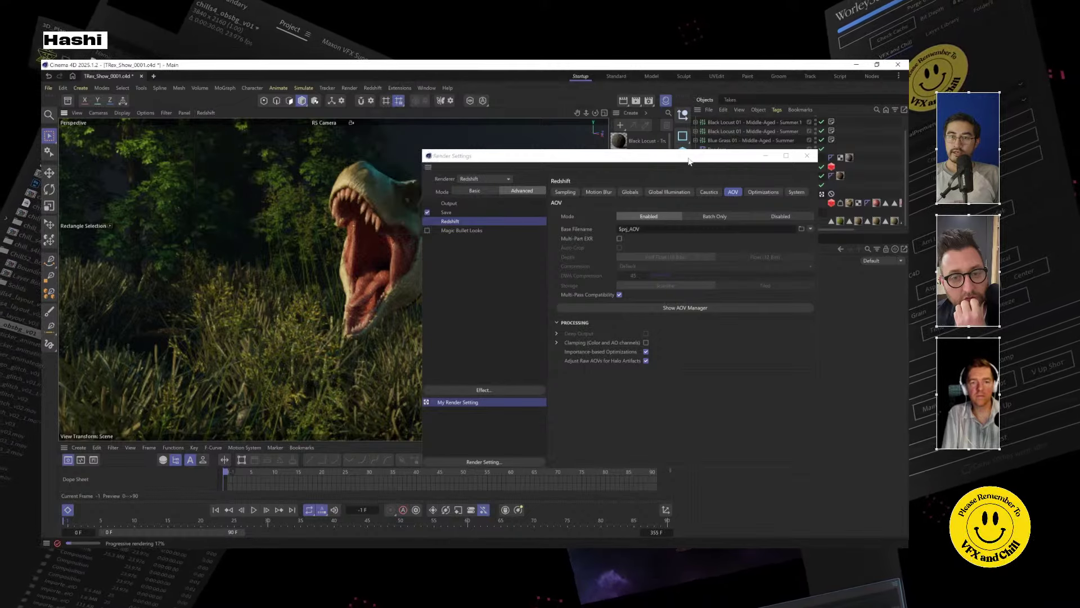
left_click(742, 306)
left_click_drag(842, 304, 363, 251)
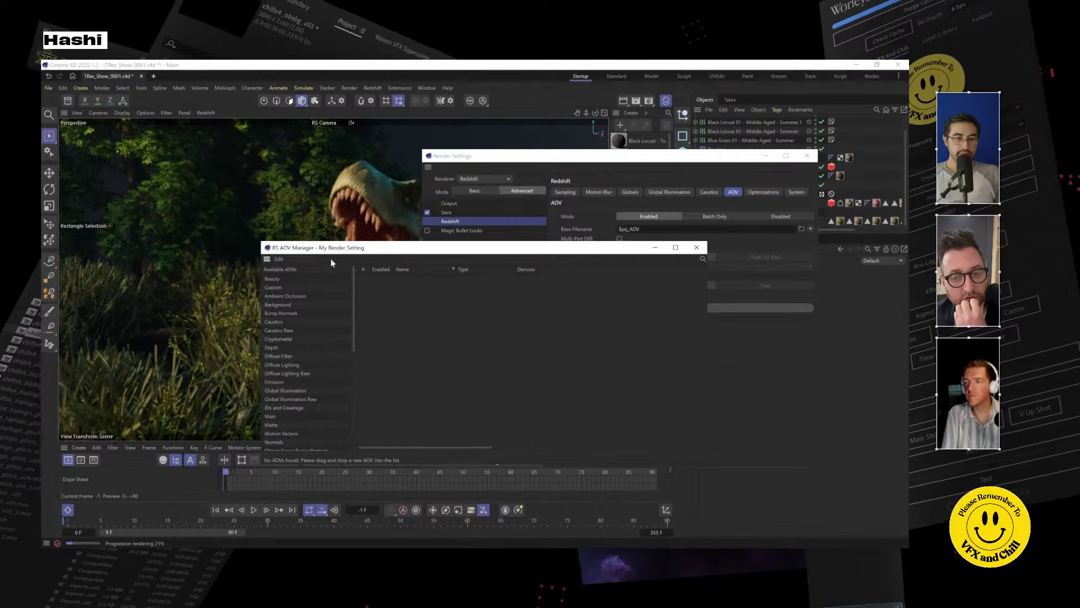
mouse_move(332, 251)
left_mouse_down()
mouse_move(329, 191)
mouse_move(357, 210)
mouse_move(336, 234)
left_mouse_up()
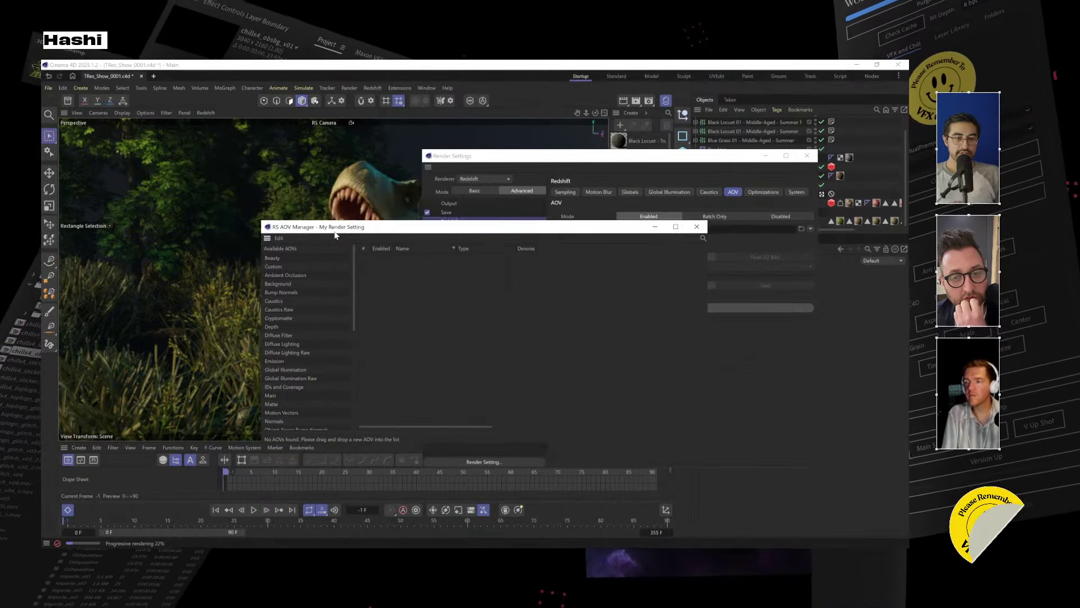
left_click_drag(355, 272, 376, 244)
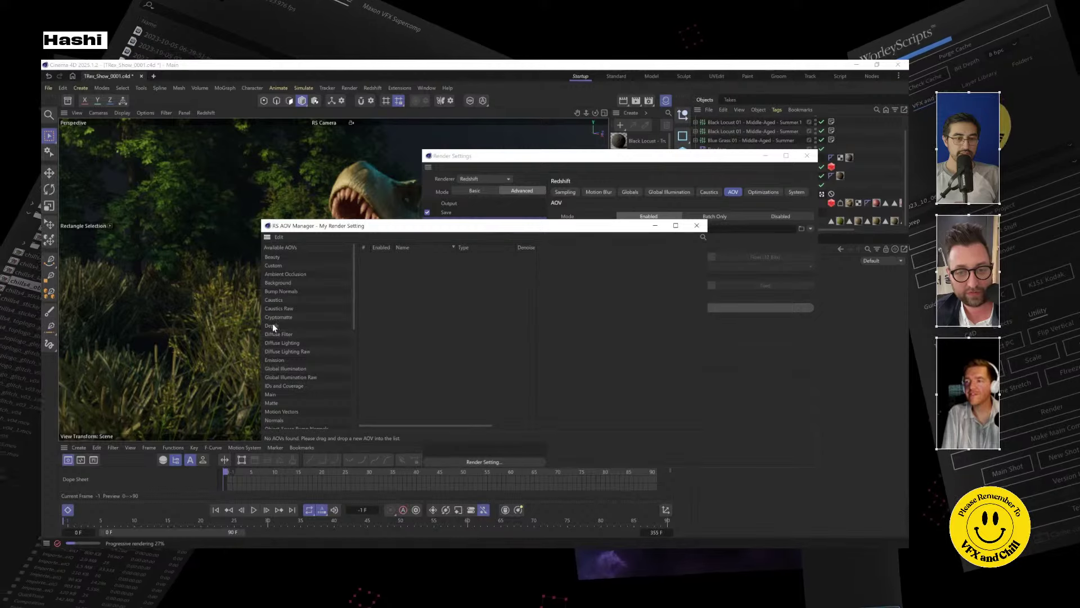
Add Depth and Cryptomatte AOVs, reveal their Multi-Pass and Direct columns, and put the AOV manager away.
left_click_drag(273, 324, 400, 272)
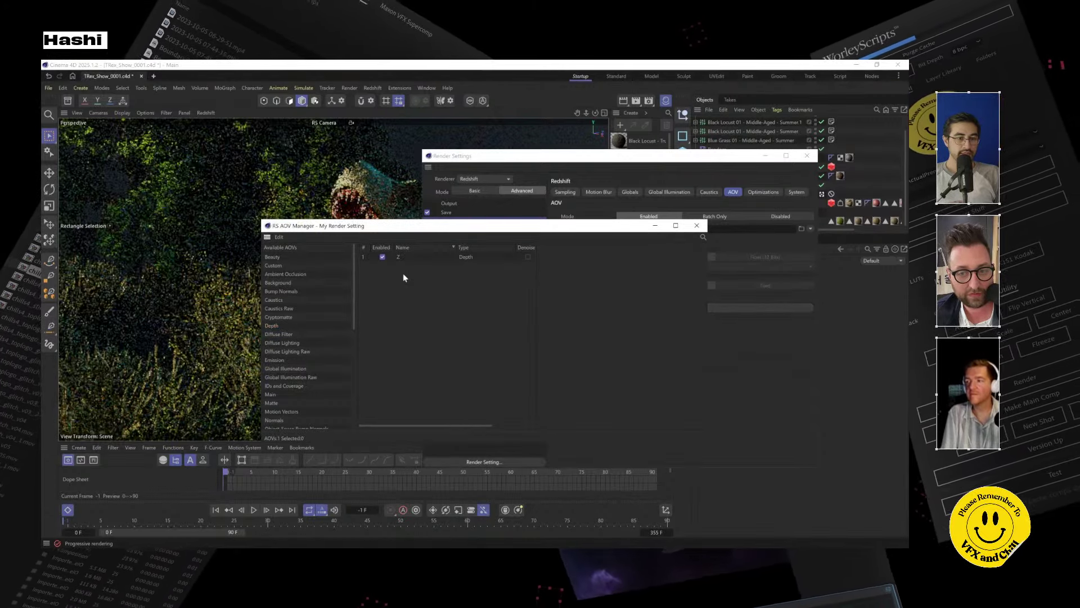
left_click_drag(285, 317, 420, 293)
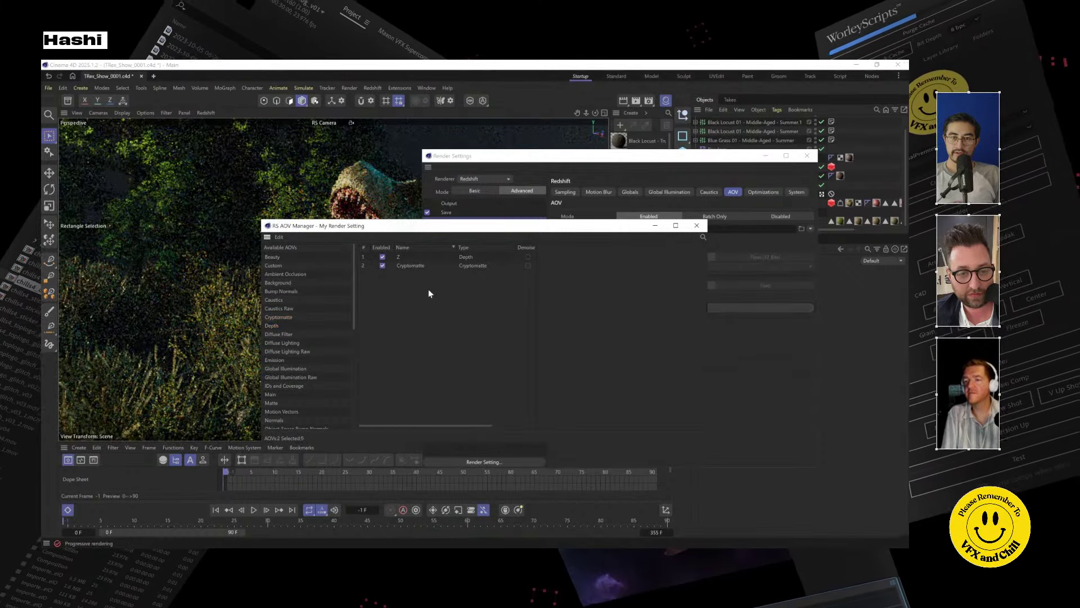
left_click_drag(356, 256, 304, 270)
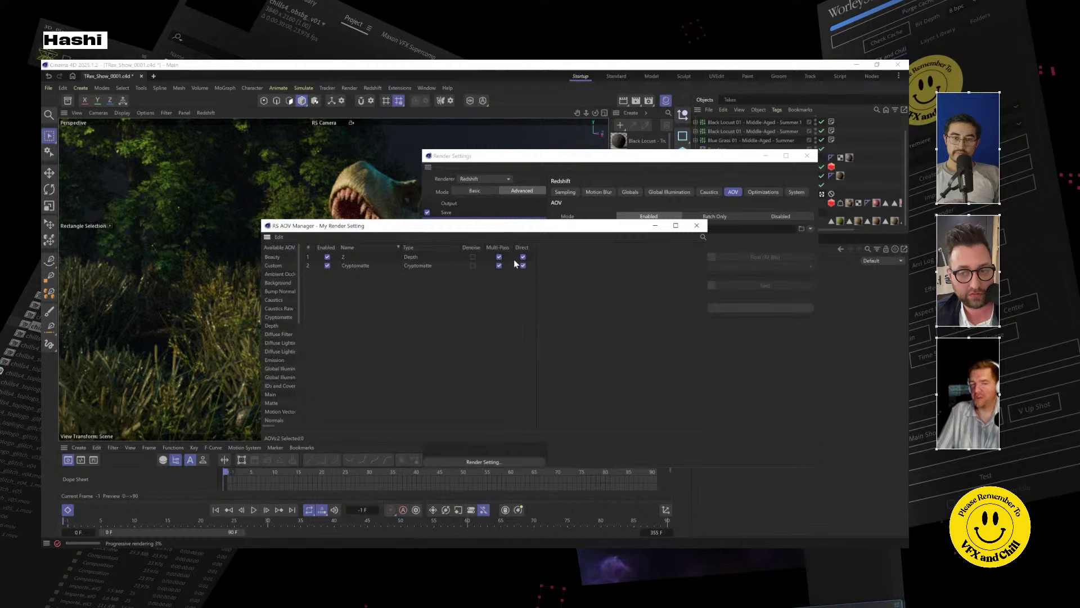
left_click(655, 225)
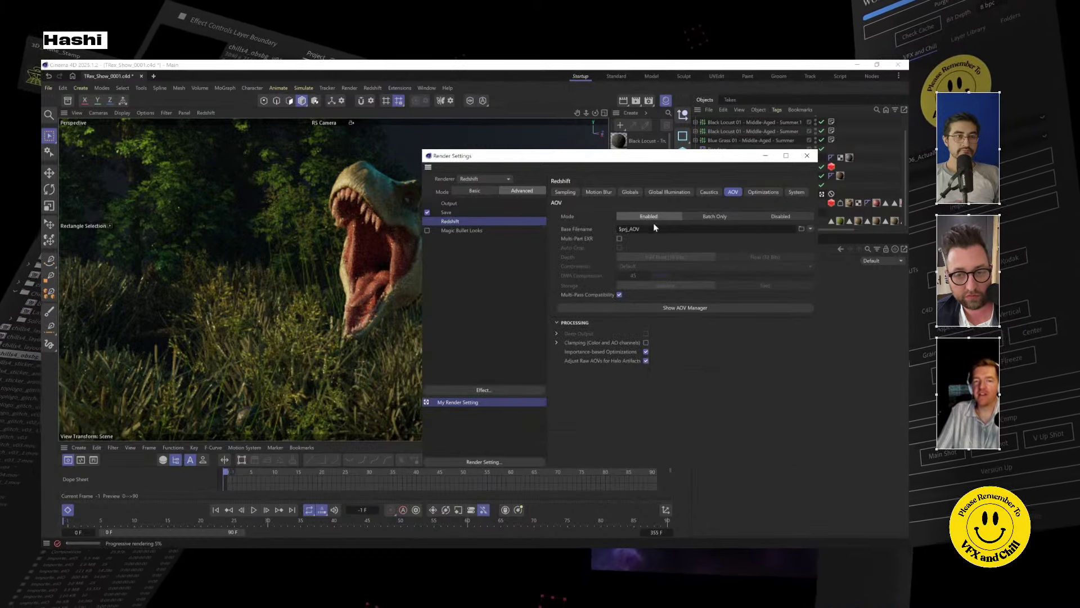
Save the scene and minimize the render settings window to reveal the full viewport.
left_click(568, 64)
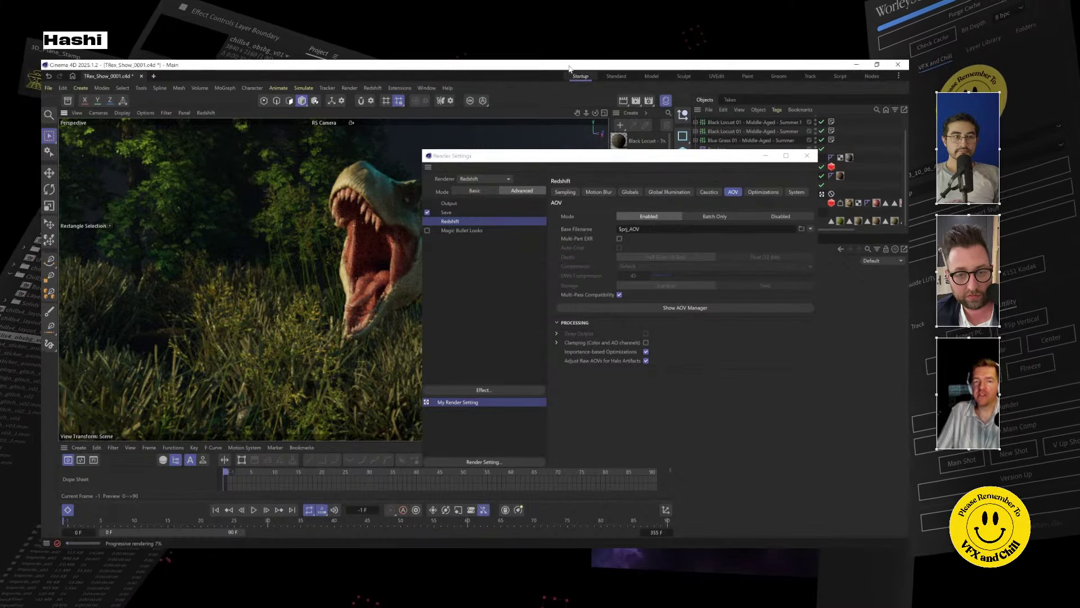
key("ctrl+s")
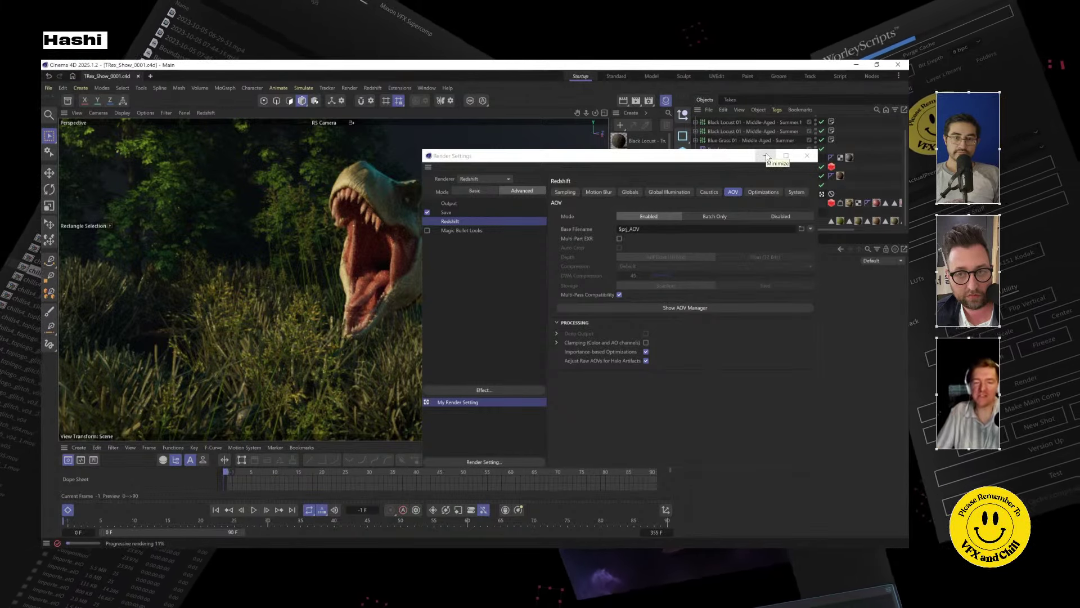
left_click(767, 156)
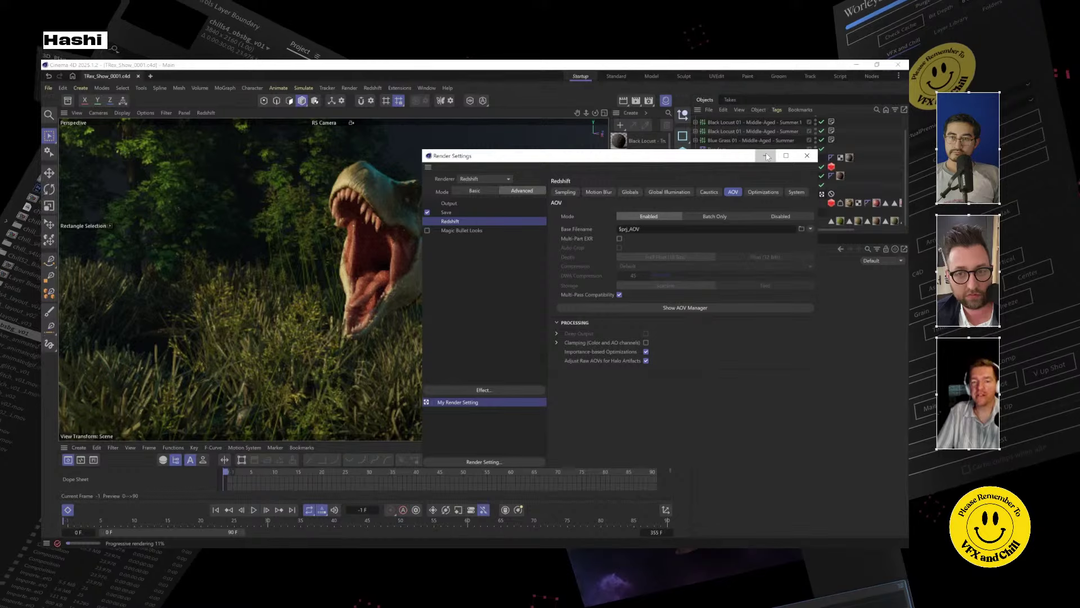
left_click(767, 156)
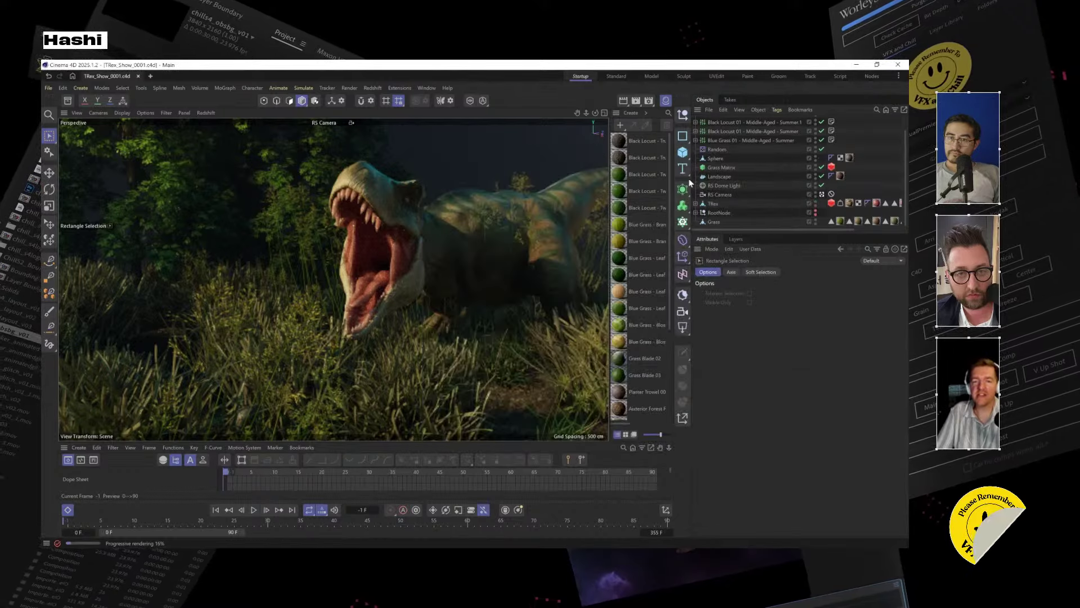
Review the visibility and matte settings of the TRex object's Redshift Object tag.
right_click(716, 211)
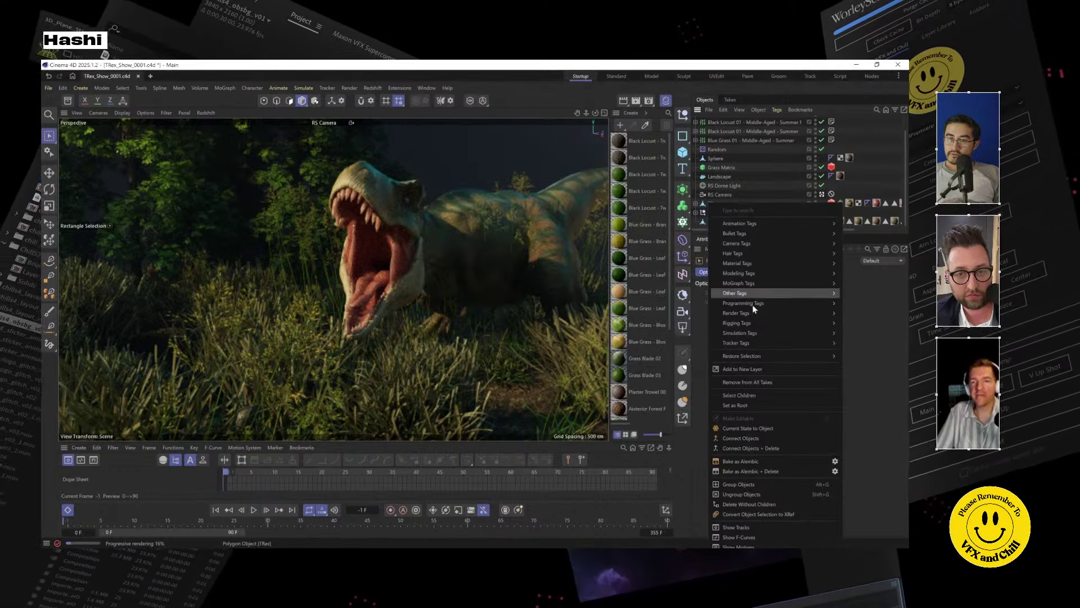
left_click(860, 175)
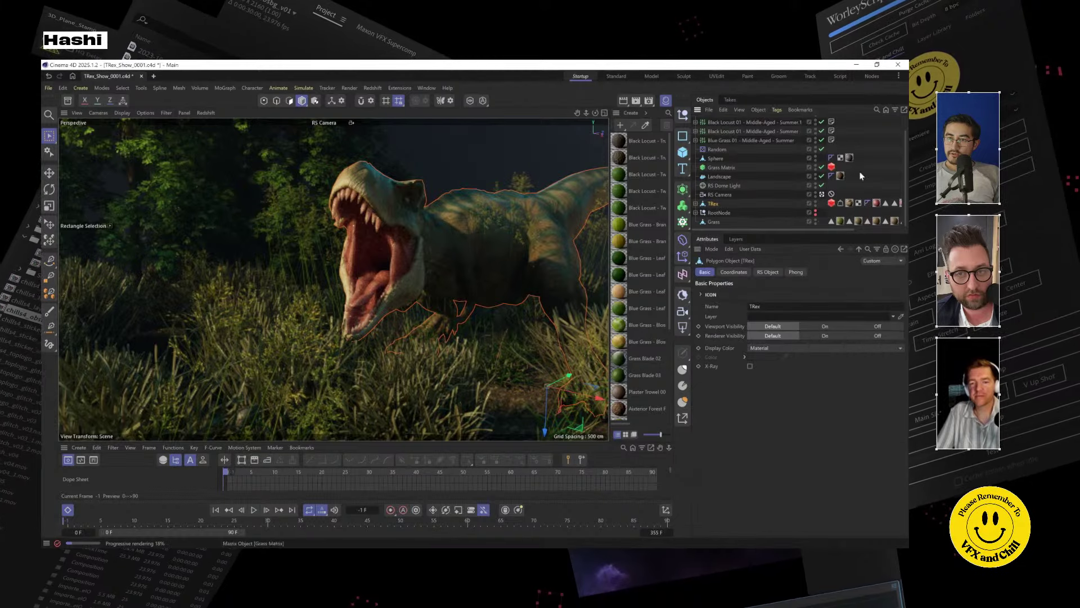
left_click(831, 203)
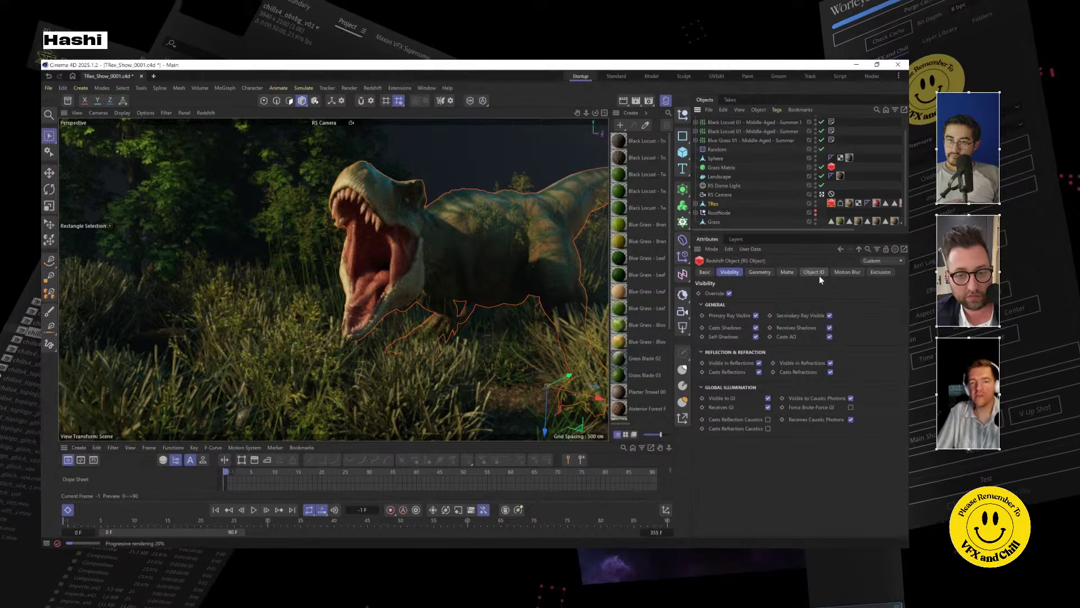
left_click(791, 272)
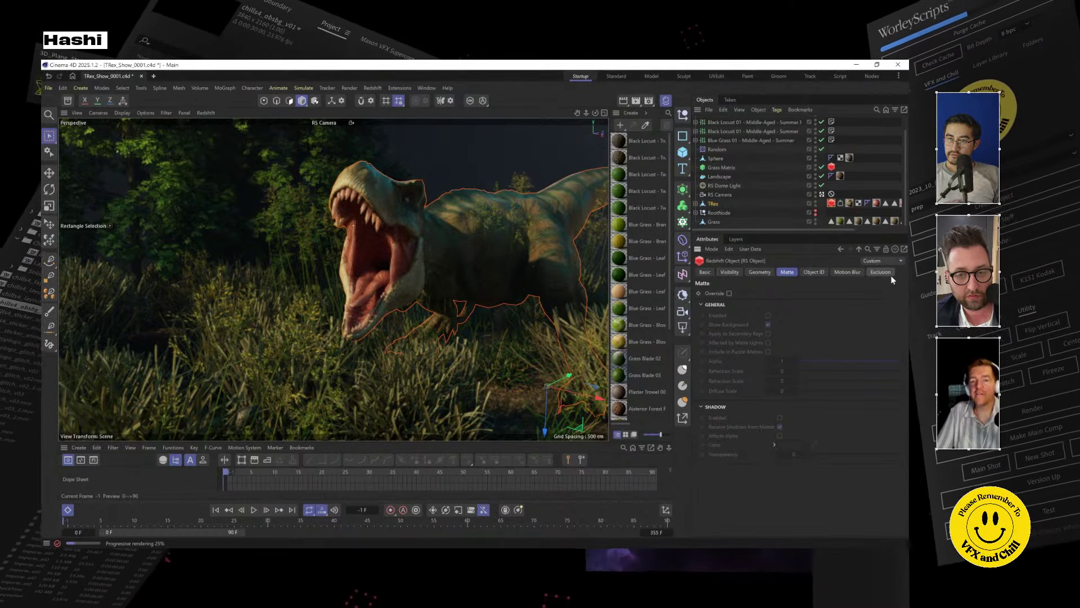
left_click(867, 180)
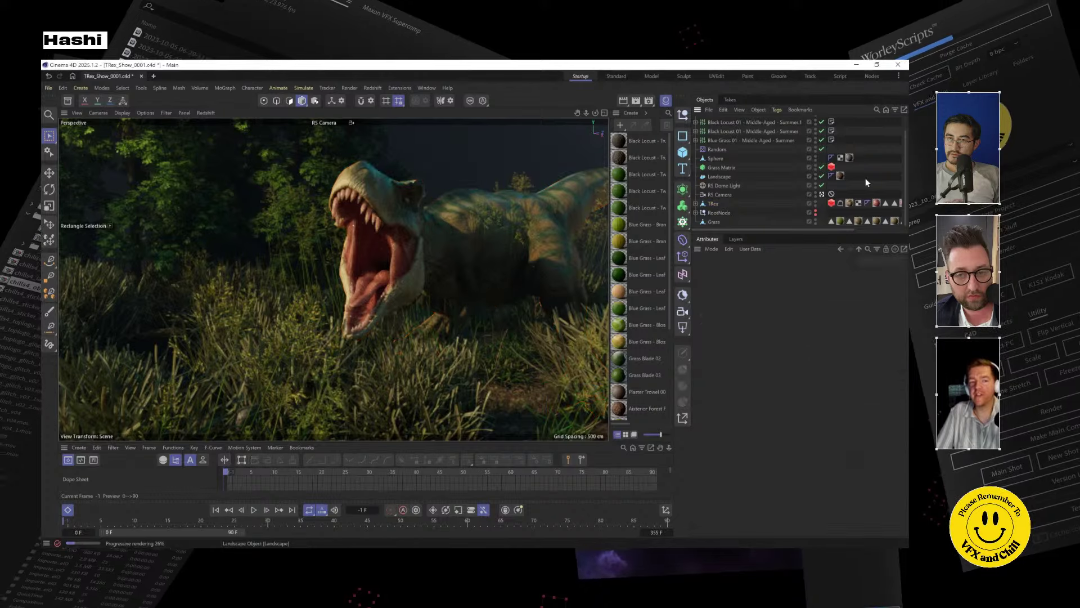
left_click(832, 204)
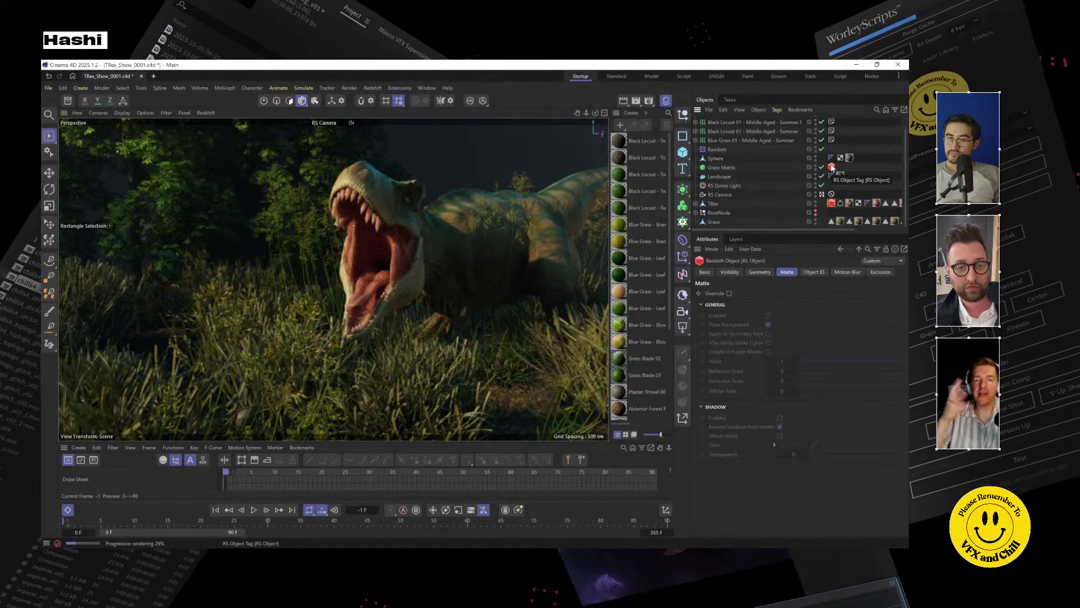
right_click(713, 201)
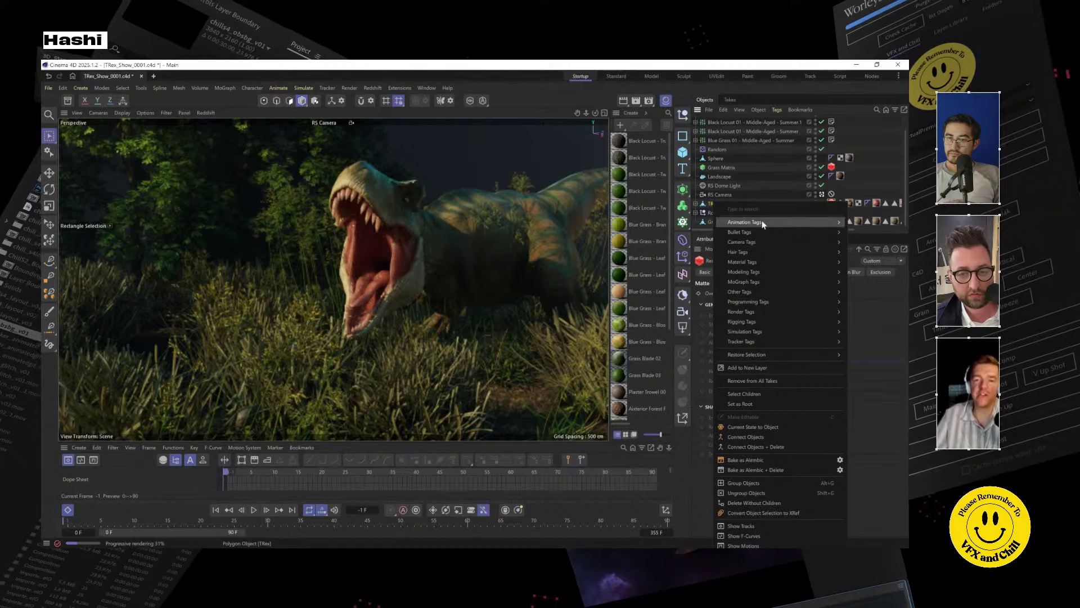
mouse_move(763, 223)
mouse_move(756, 335)
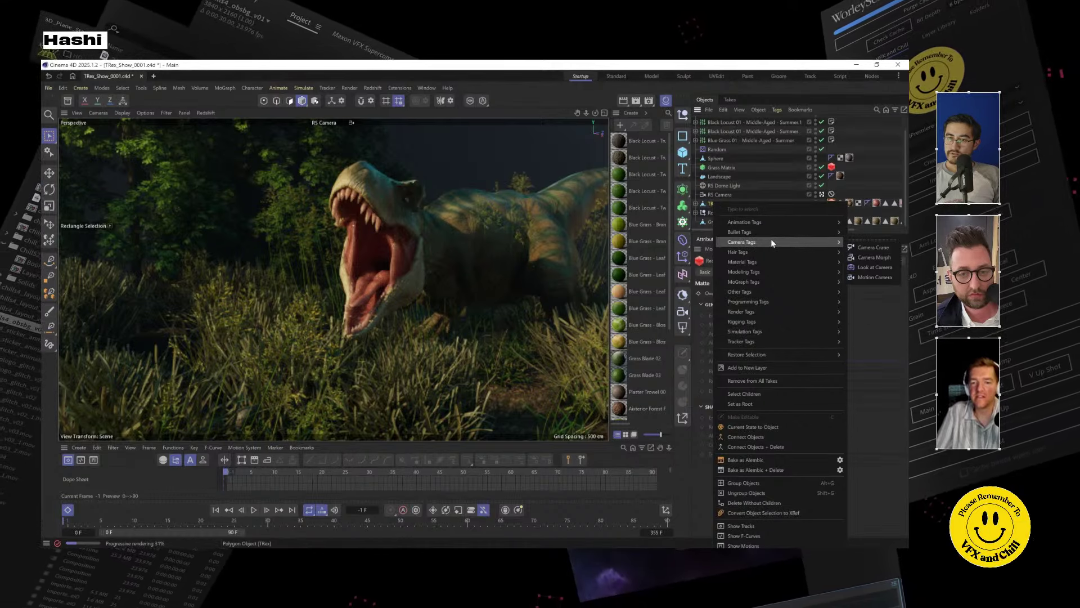
mouse_move(778, 274)
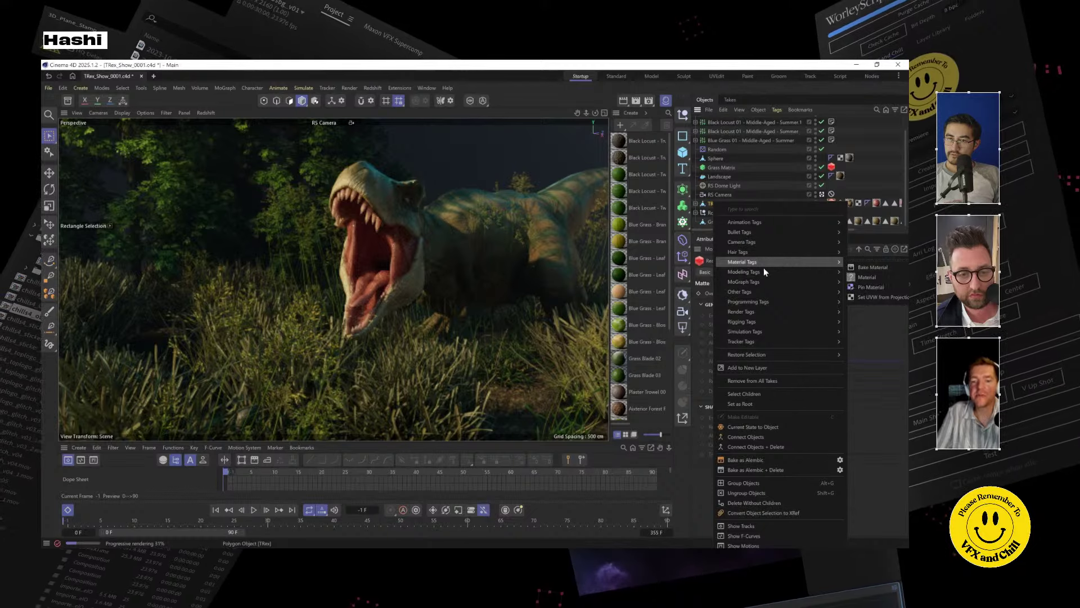
left_click(855, 198)
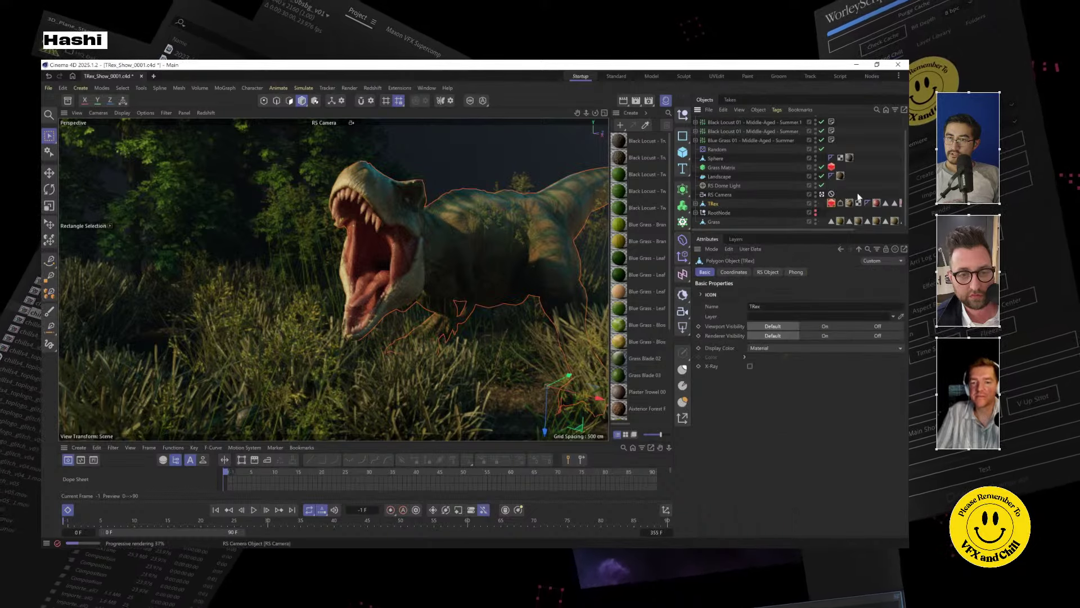
Enable the Object ID override on the TRex's Redshift Object tag and set its ID to 1.
left_click(831, 203)
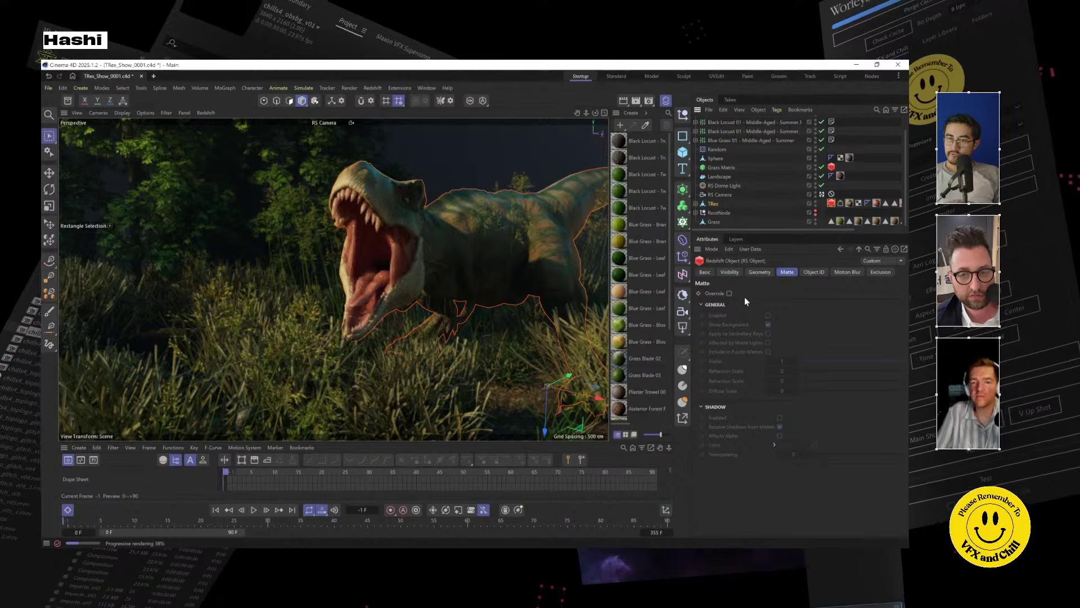
left_click(814, 272)
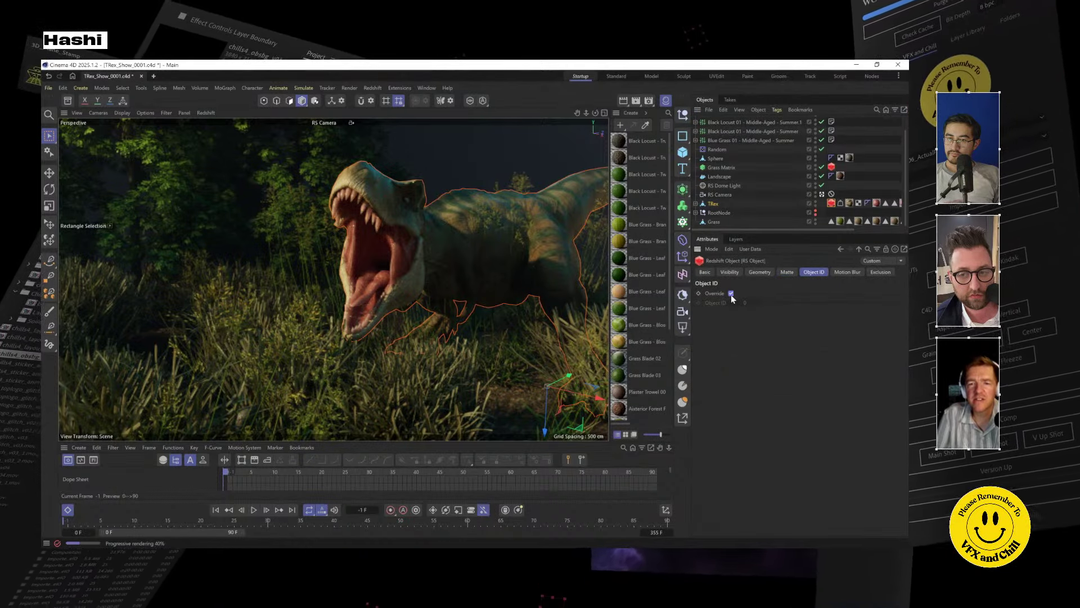
left_click(742, 302)
type("1")
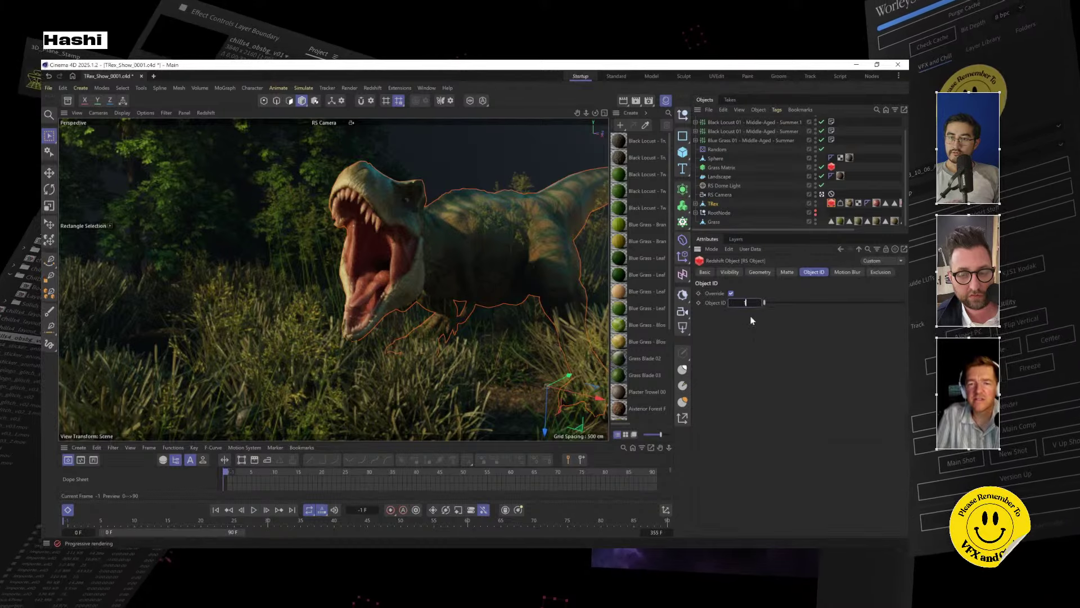
key("Return")
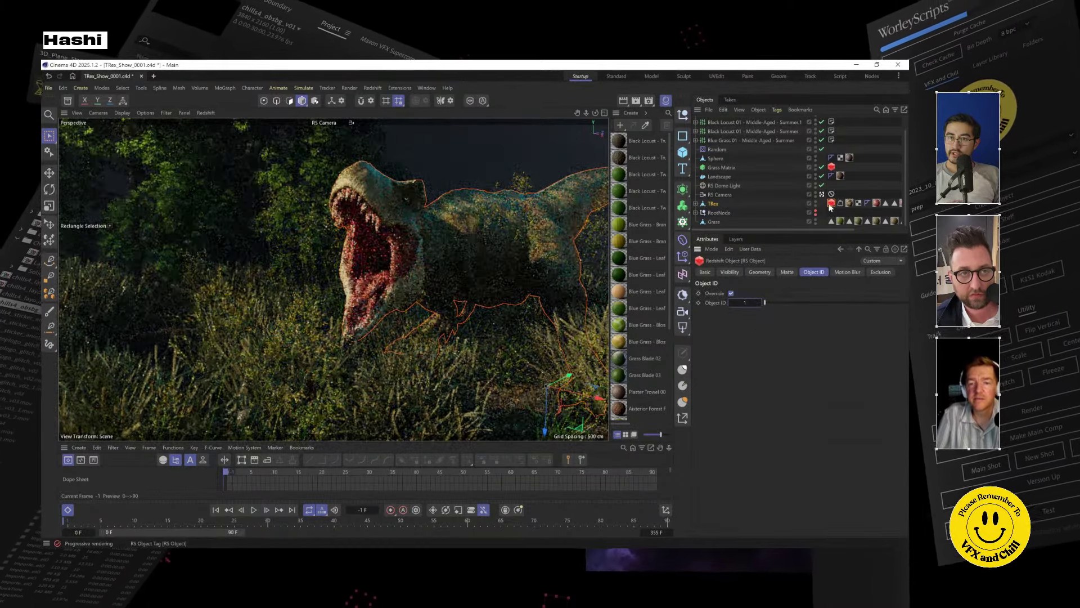
Enable the Object ID override on the Grass Matrix's Redshift Object tag and set its ID to 2.
left_click(832, 167)
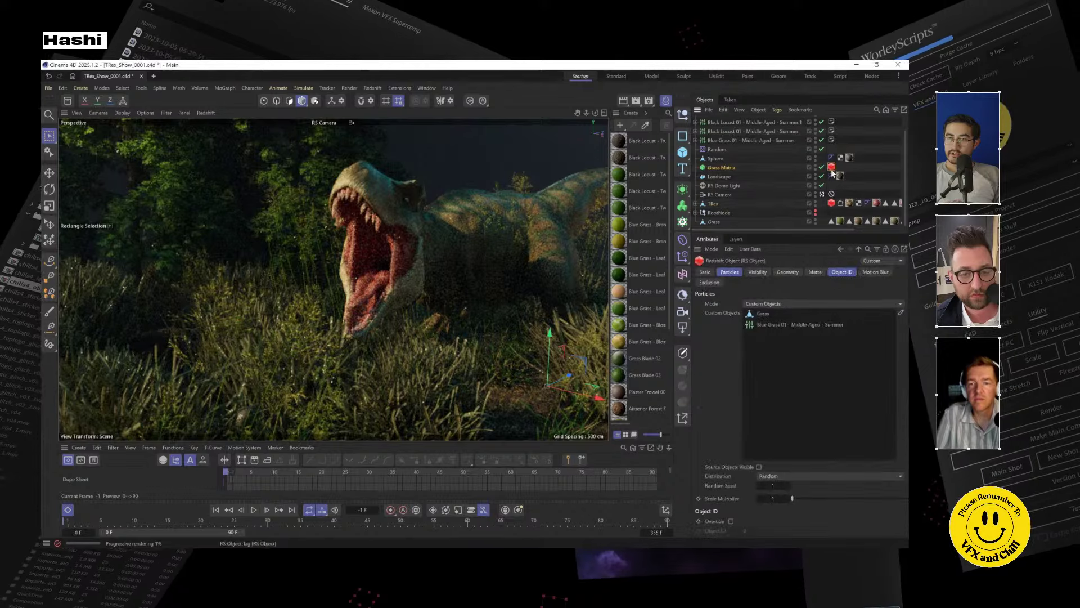
left_click(842, 272)
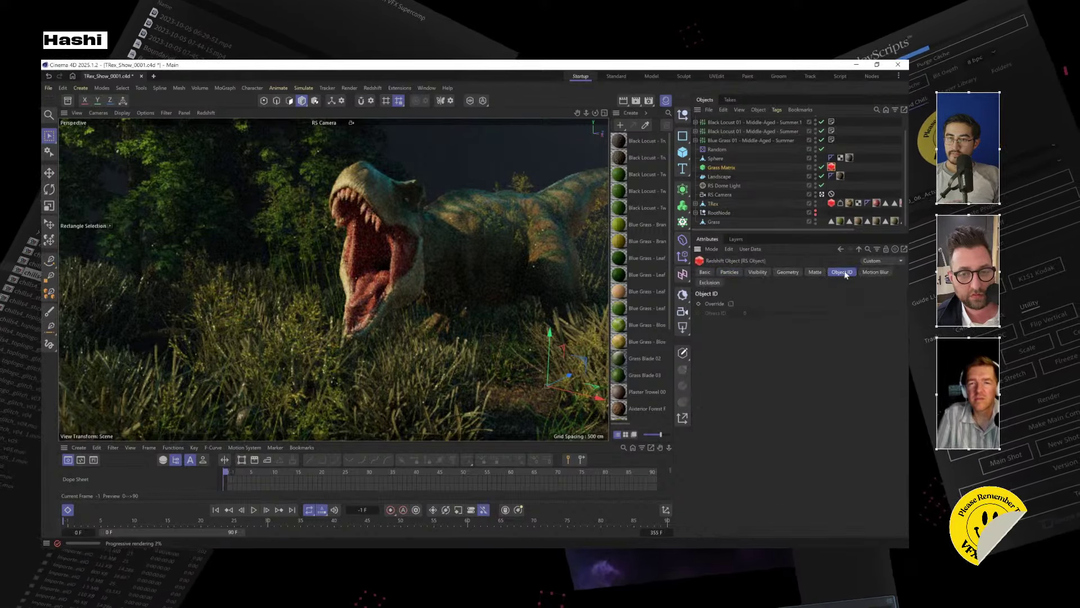
left_click(731, 303)
left_click(746, 313)
type("2")
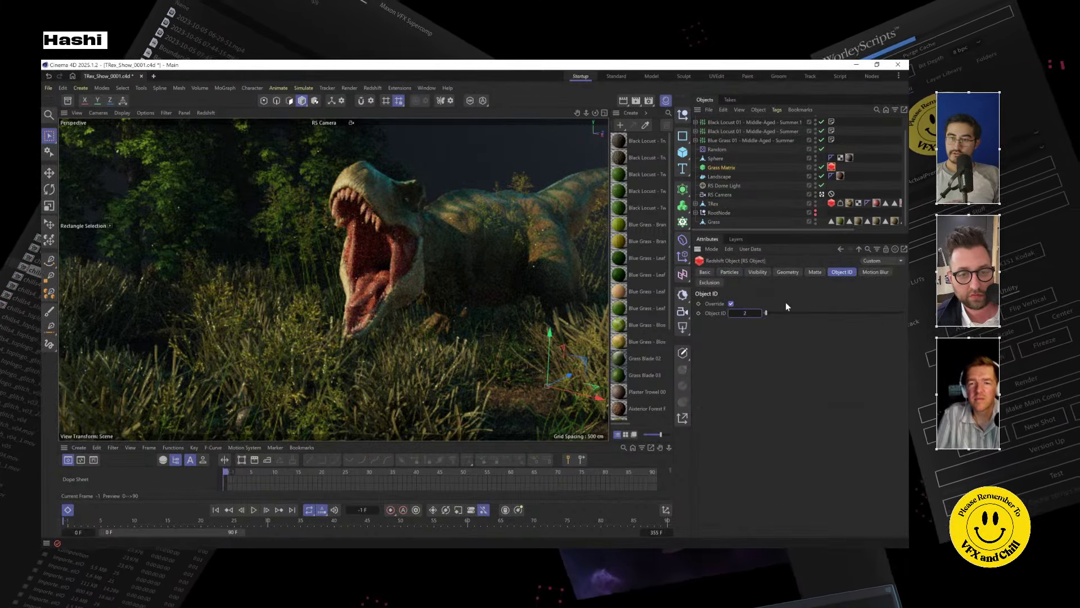
key("Return")
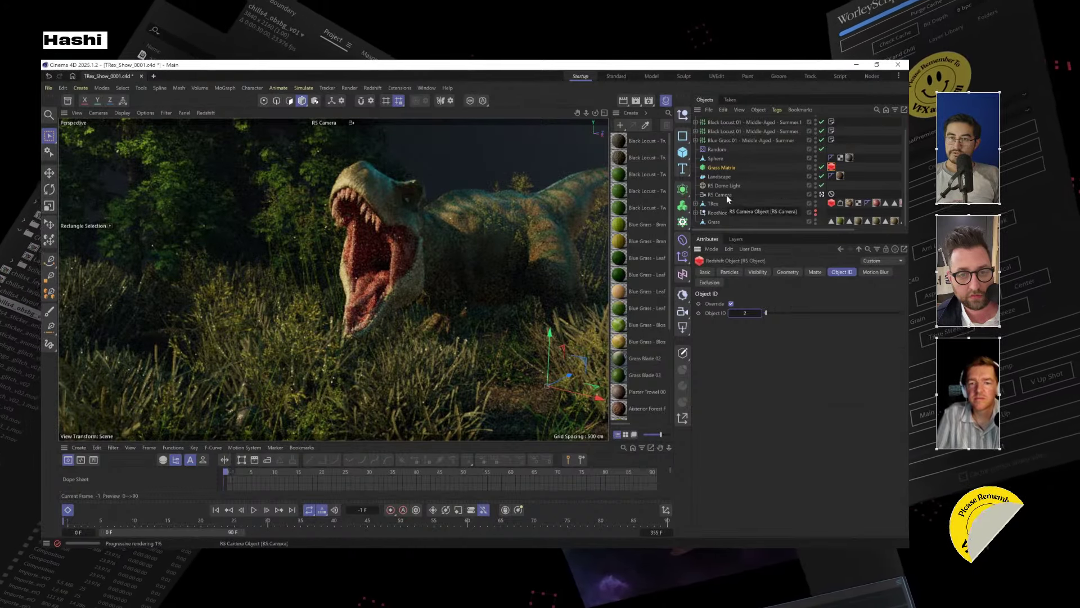
Add RS Object render tags to both Black Locust objects and the Blue Grass object together.
left_click(731, 123)
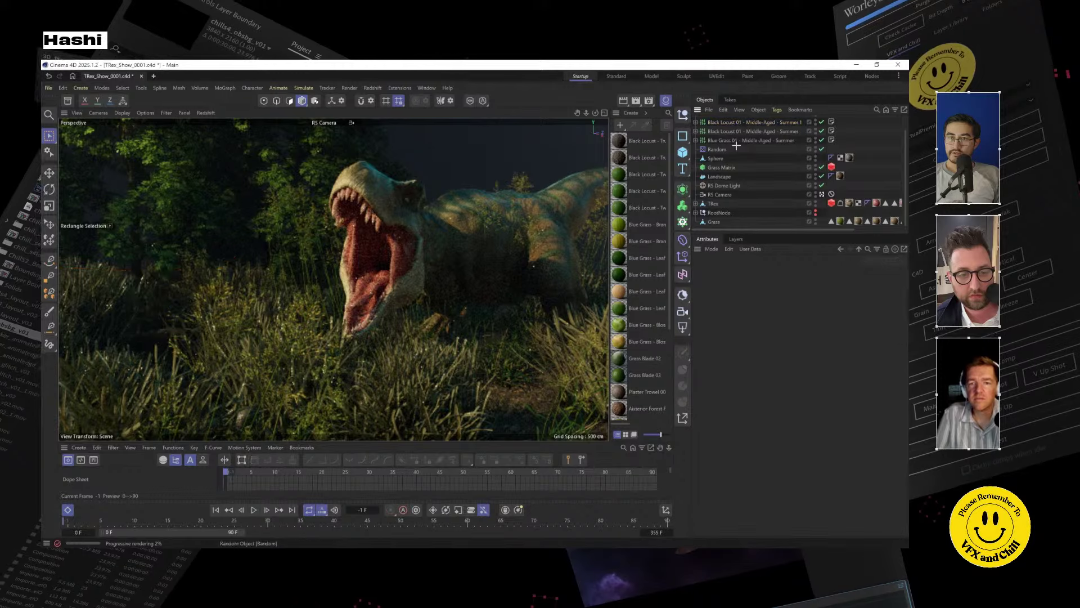
left_click(735, 139, "shift")
right_click(736, 123)
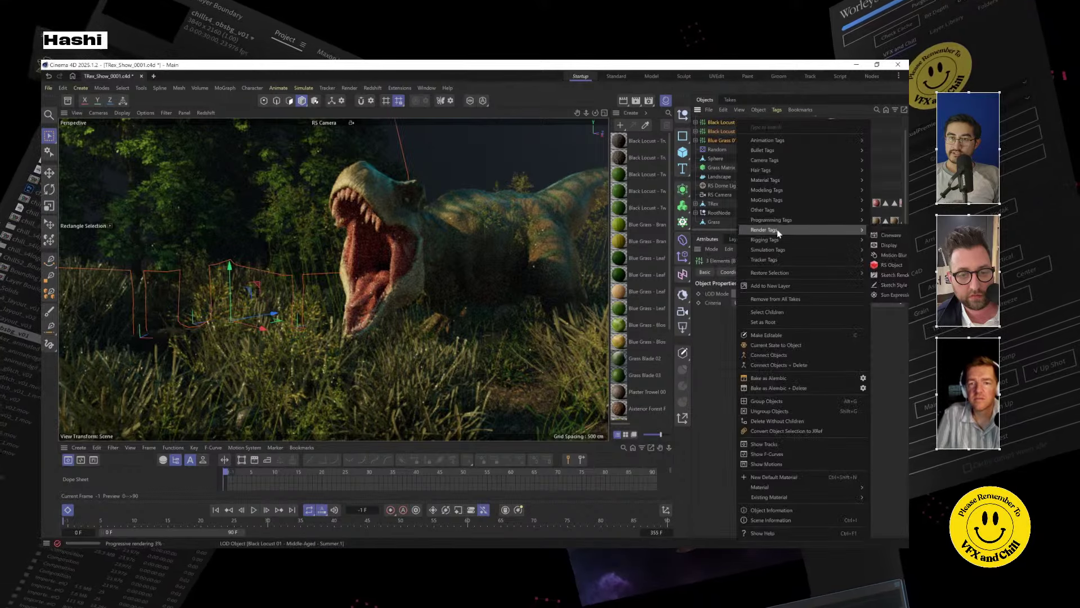
mouse_move(788, 231)
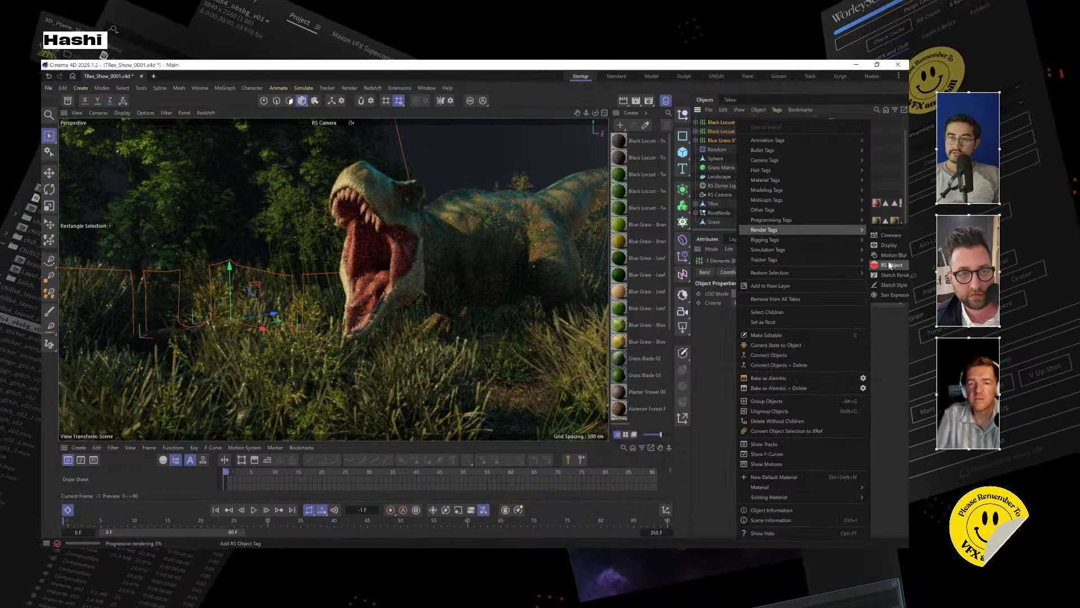
left_click(891, 265)
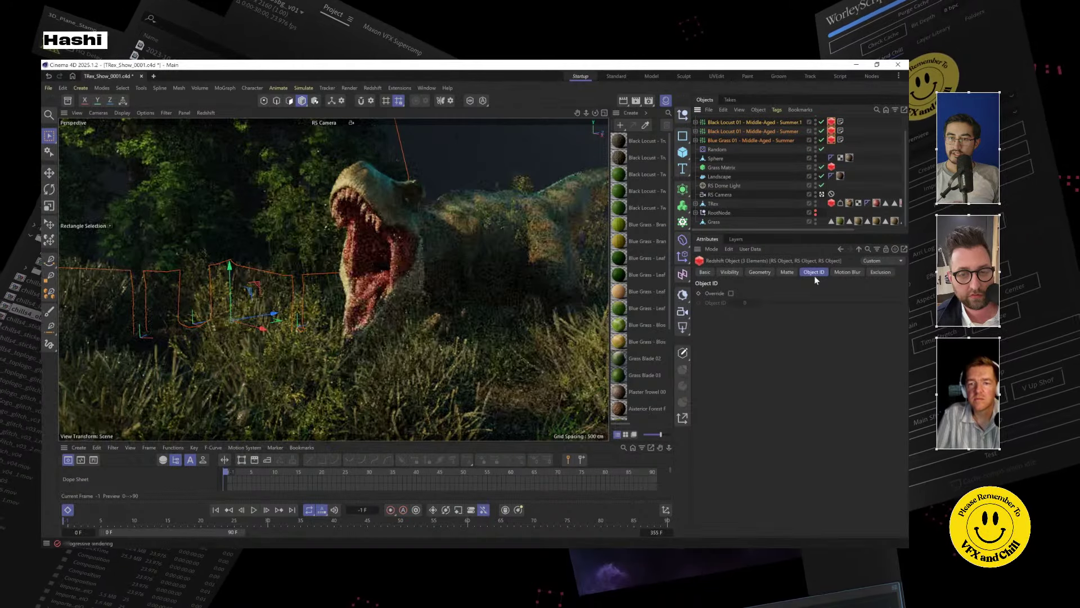
Override the Object ID of the three new Redshift Object tags with 3 and save the scene.
left_click(731, 293)
left_click_drag(746, 302, 761, 310)
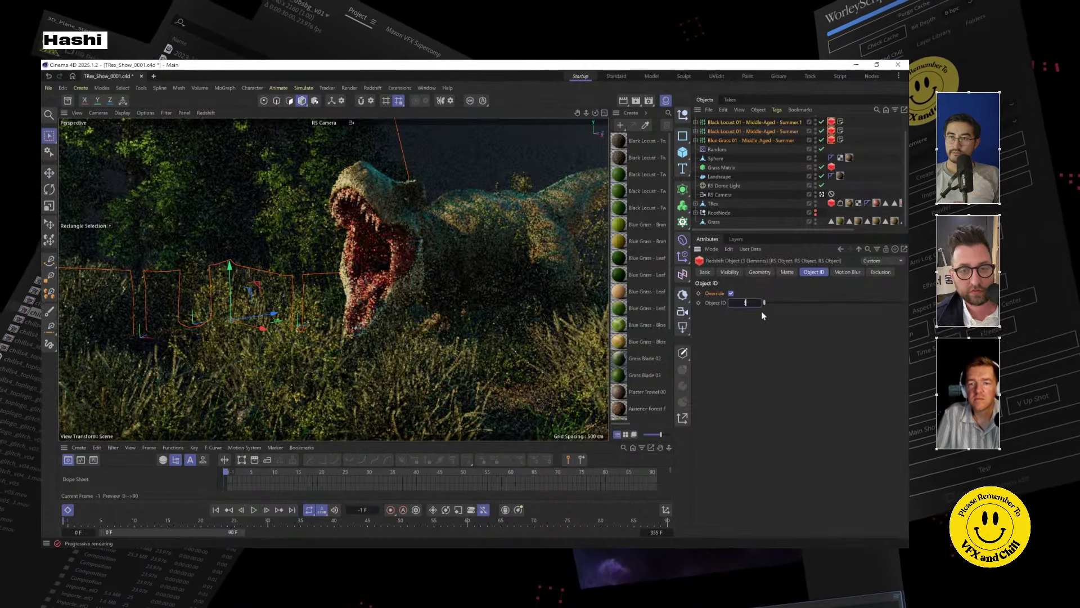
key("ctrl+s")
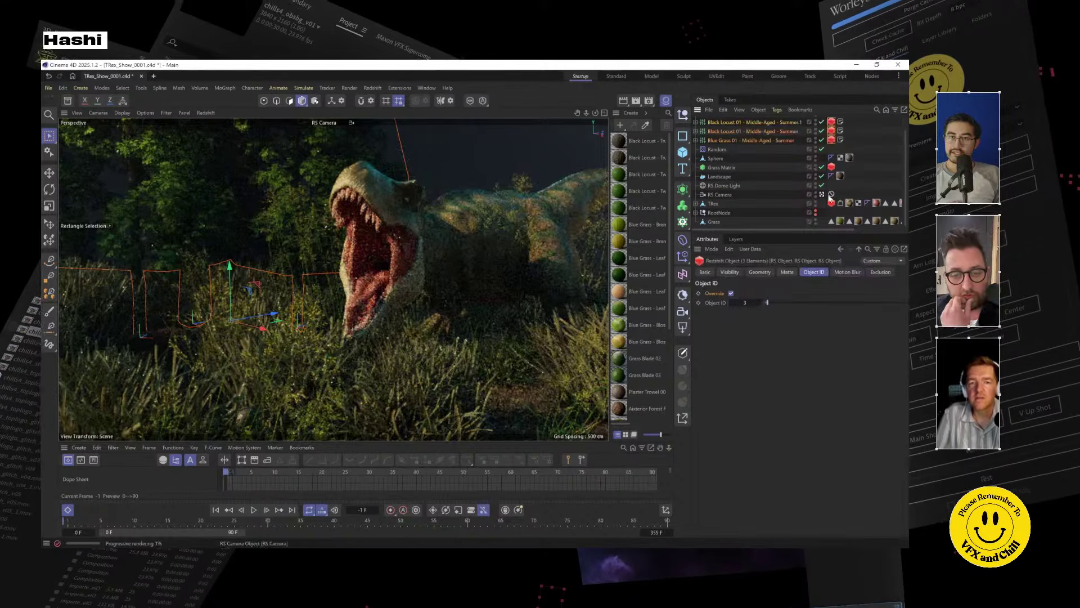
Stop the Redshift viewport preview and start a Picture Viewer render, then return to the main window.
left_click(635, 103)
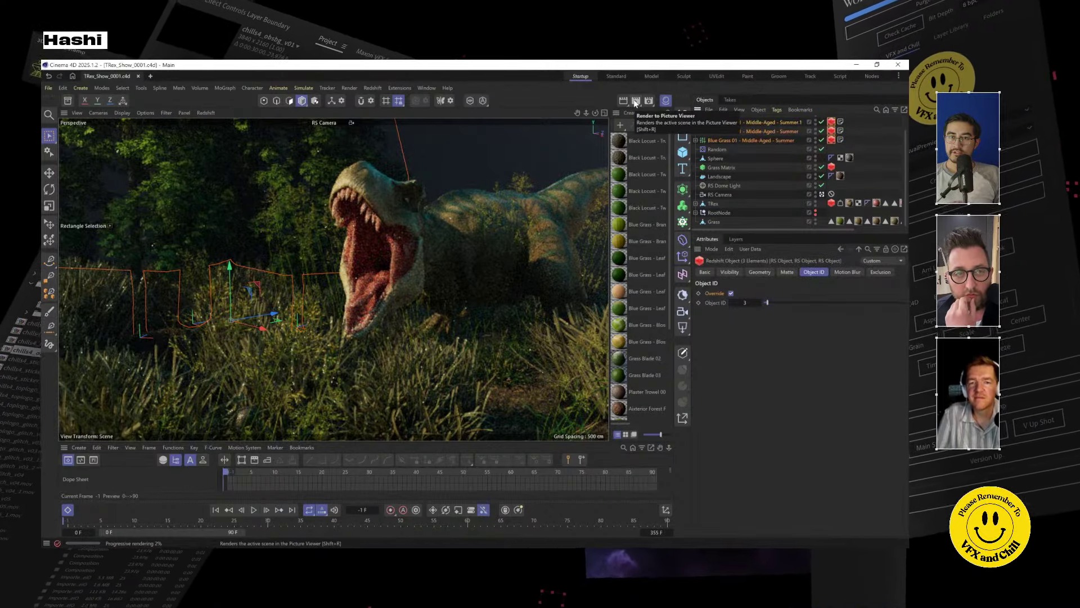
left_click(207, 112)
left_click(221, 130)
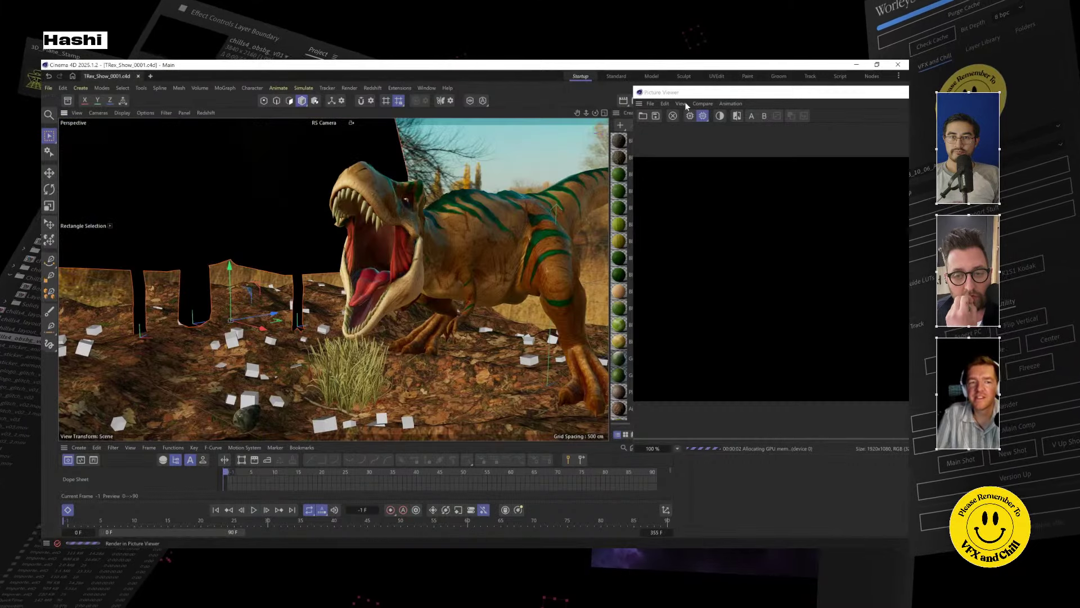
left_click_drag(653, 92, 642, 95)
left_click(631, 95)
left_click(631, 96)
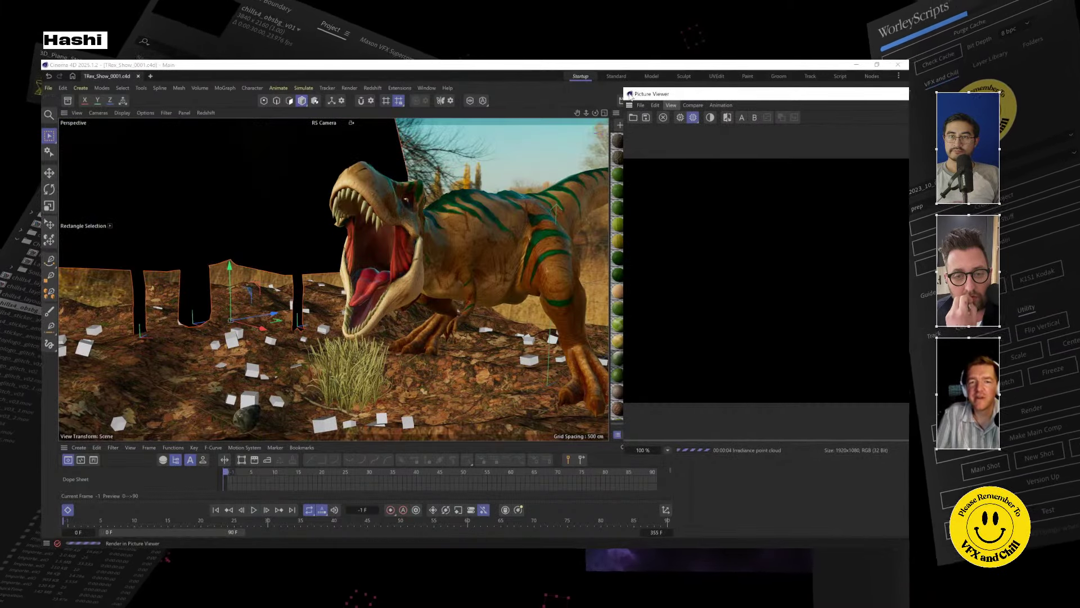
left_click(490, 341)
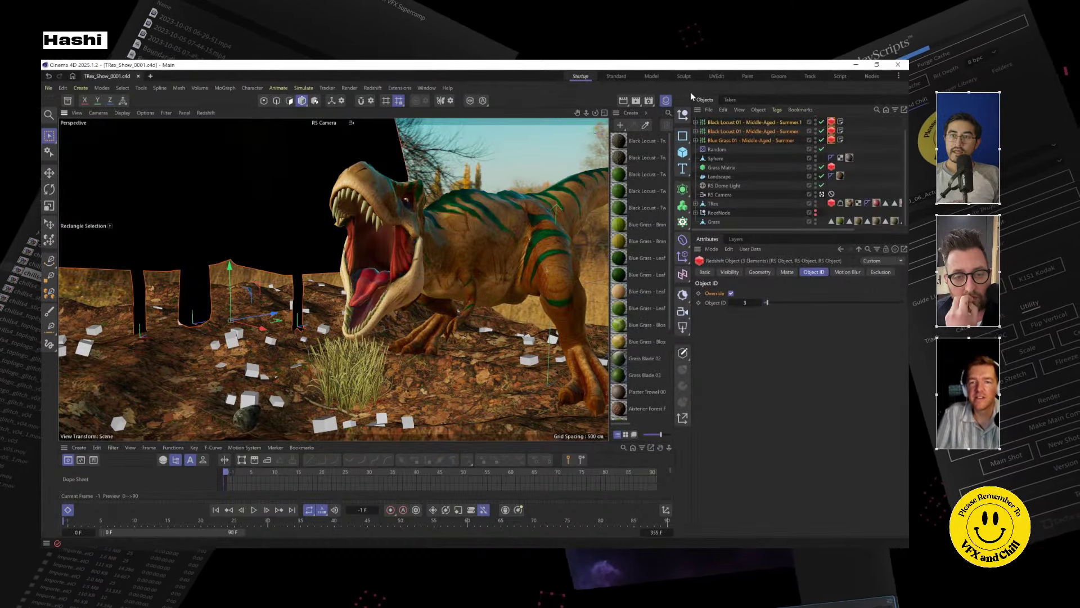
Bring back the render settings with Redshift's AOV options and move the window clear of the T-Rex and object list.
left_click(649, 102)
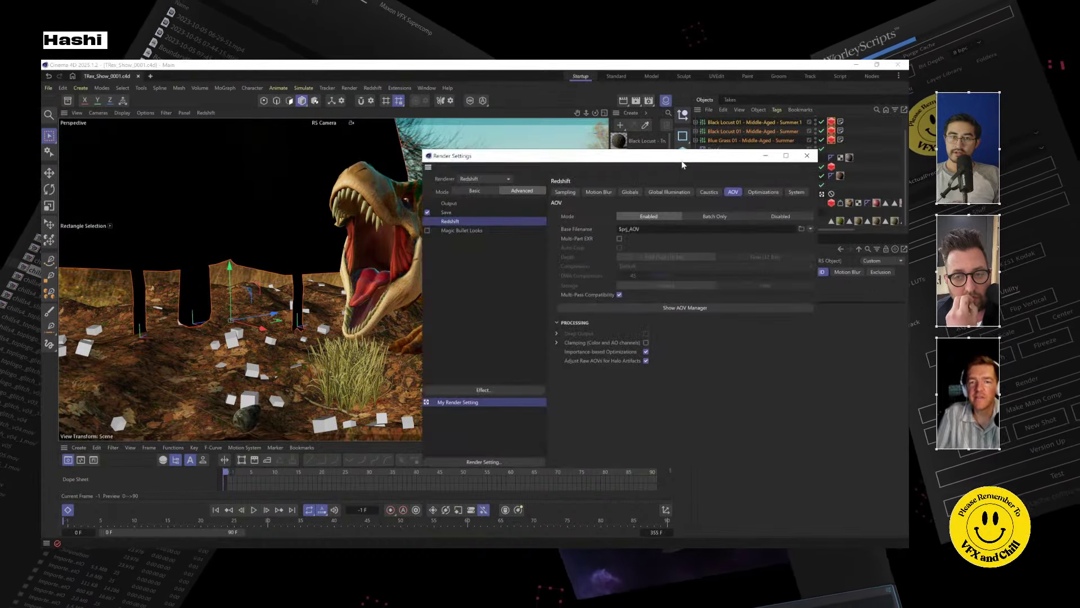
left_click_drag(700, 153, 728, 512)
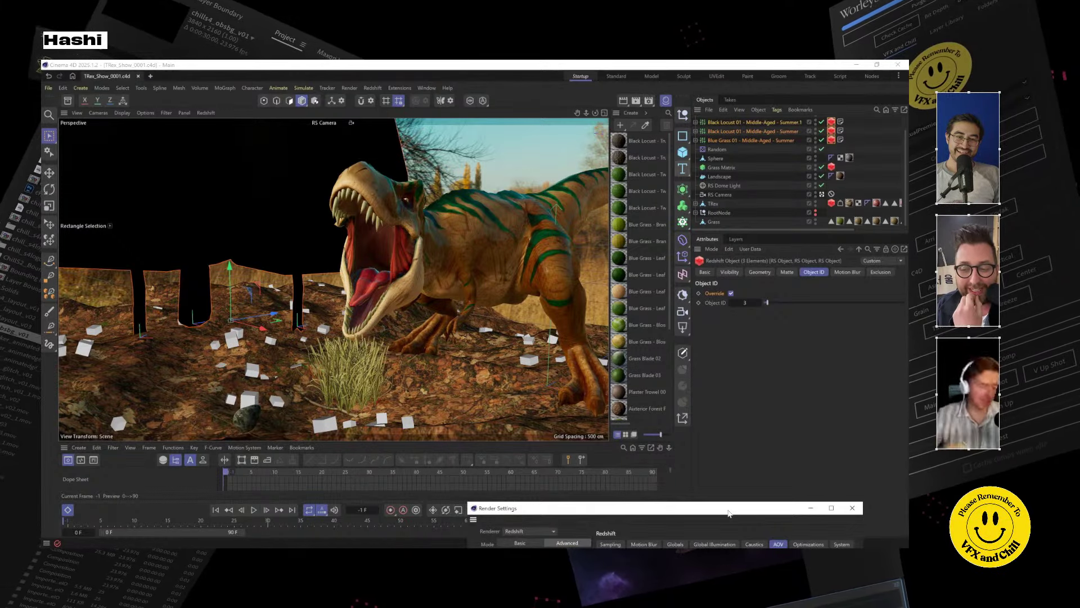
left_click_drag(728, 512, 775, 374)
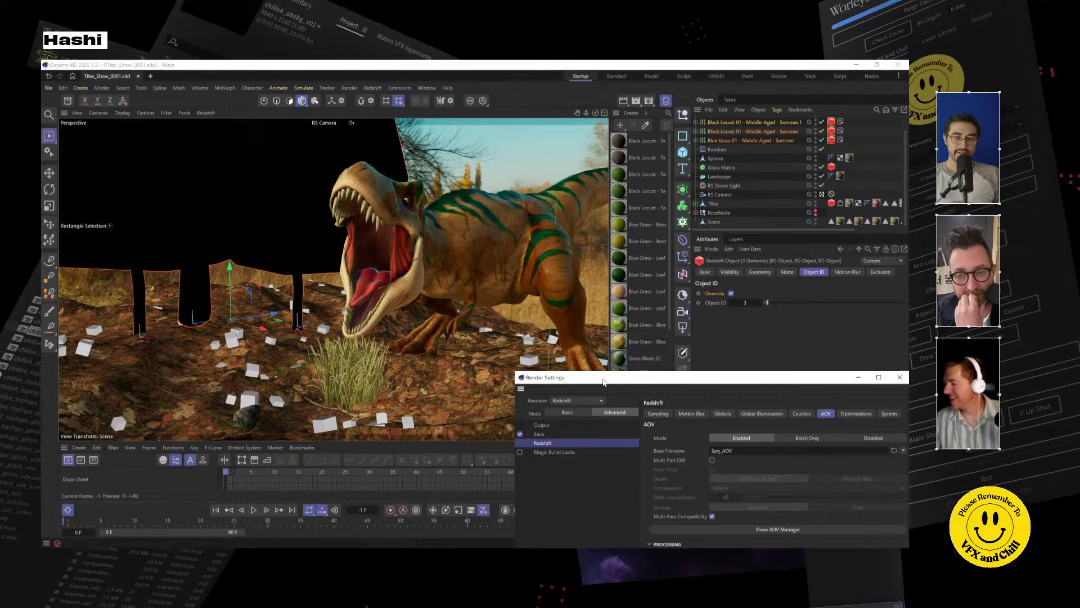
Turn on the geometry override in the TRex's Redshift Object tag.
left_click(833, 203)
left_click(760, 273)
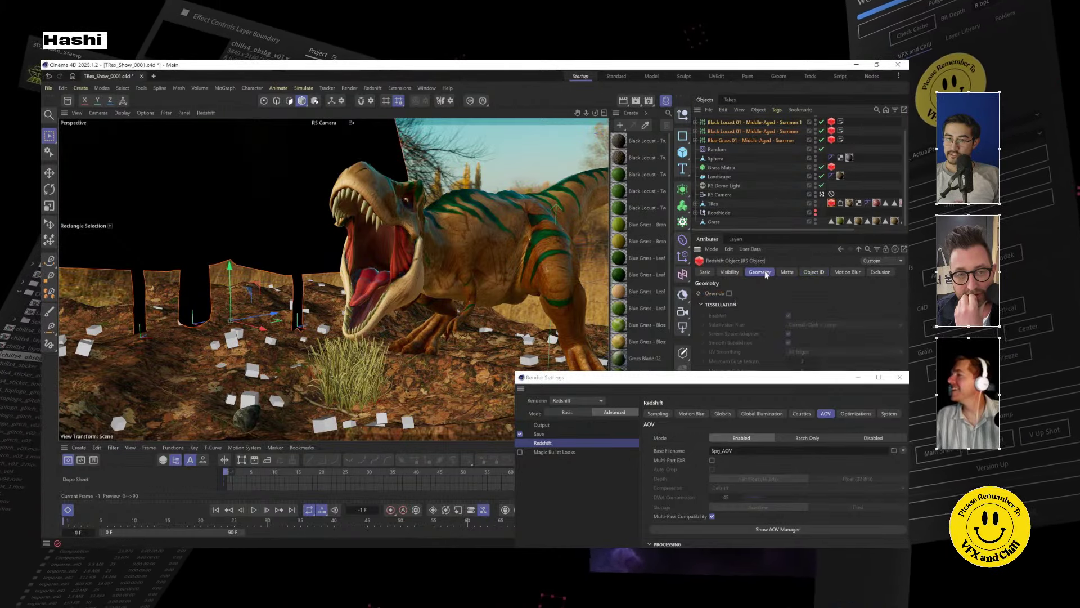
left_click(730, 294)
Open the Redshift AOV Manager and set the Depth AOV's depth mode to Z Normalized.
left_click_drag(729, 377, 454, 154)
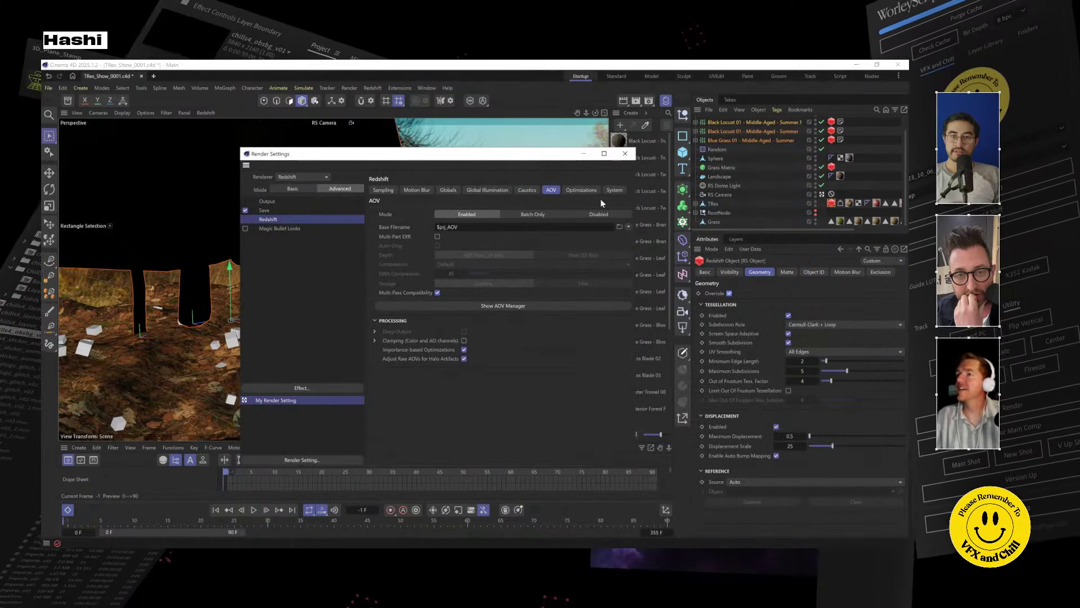
left_click(543, 305)
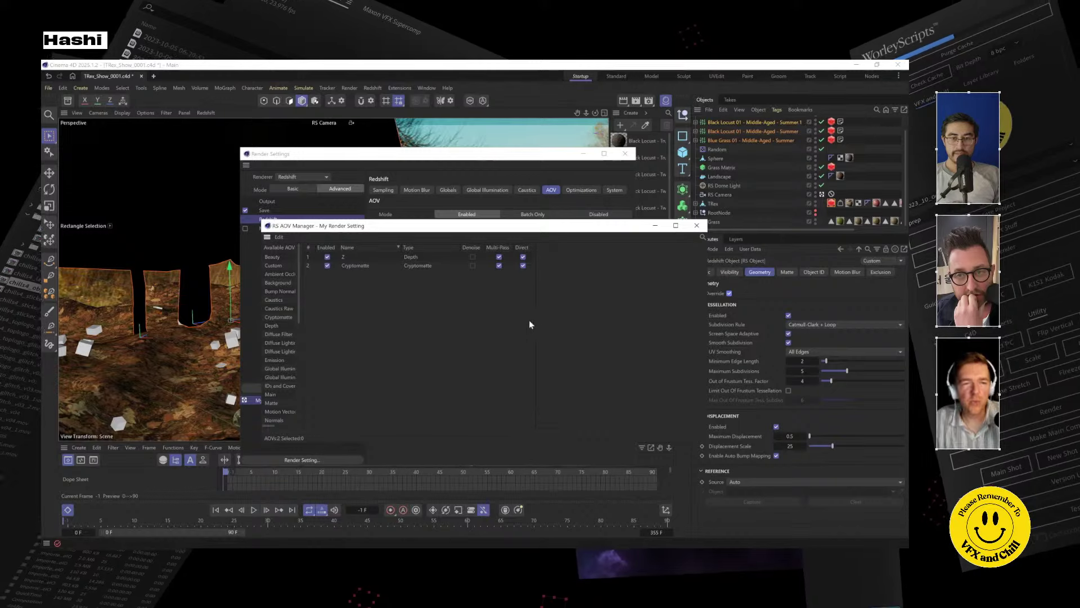
left_click(344, 258)
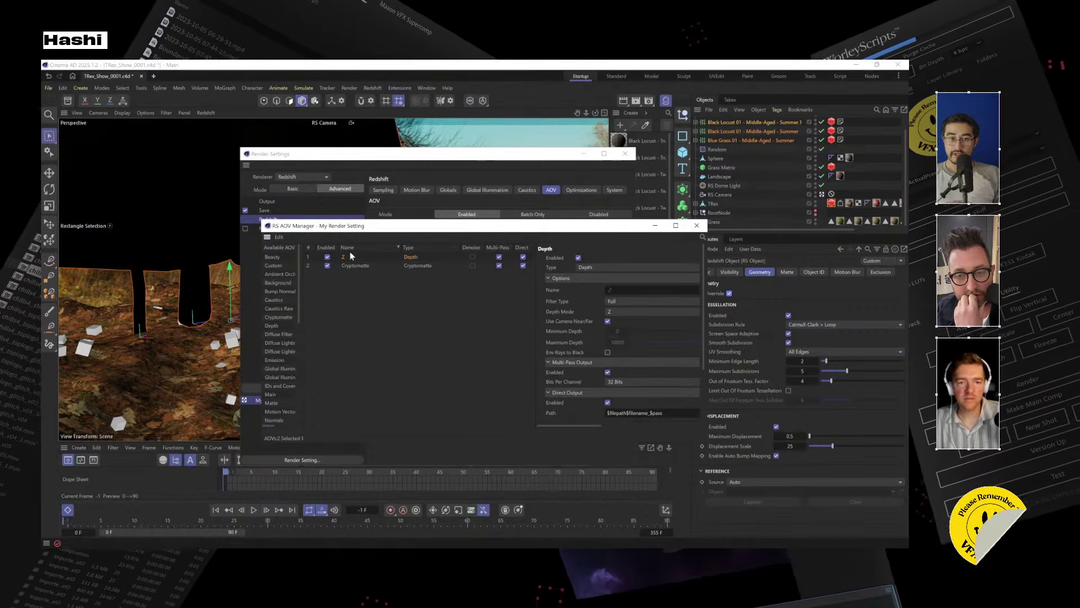
left_click(630, 268)
left_click(584, 268)
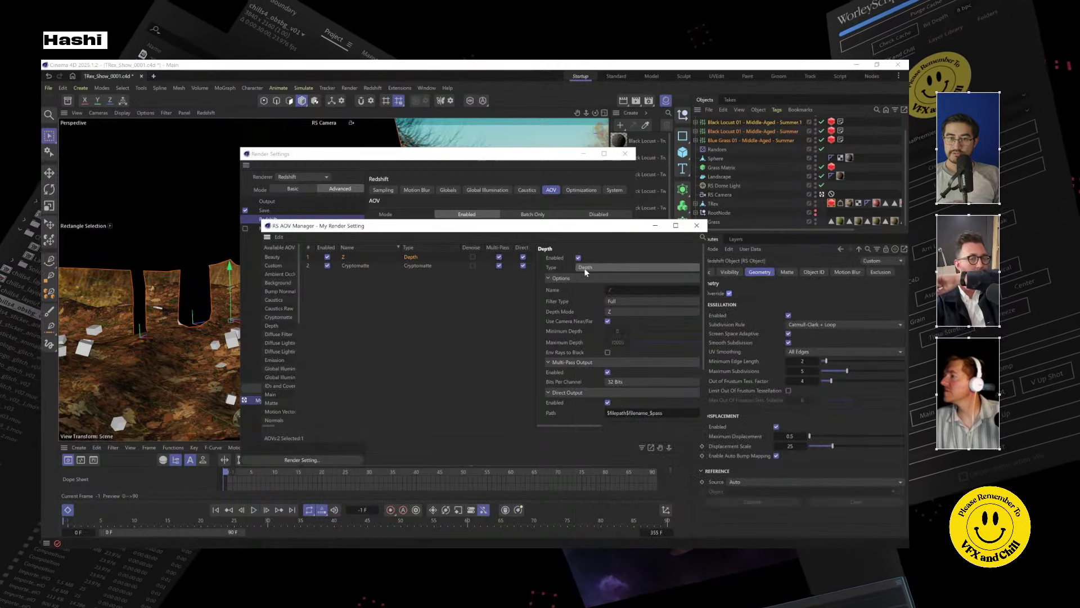
left_click(628, 311)
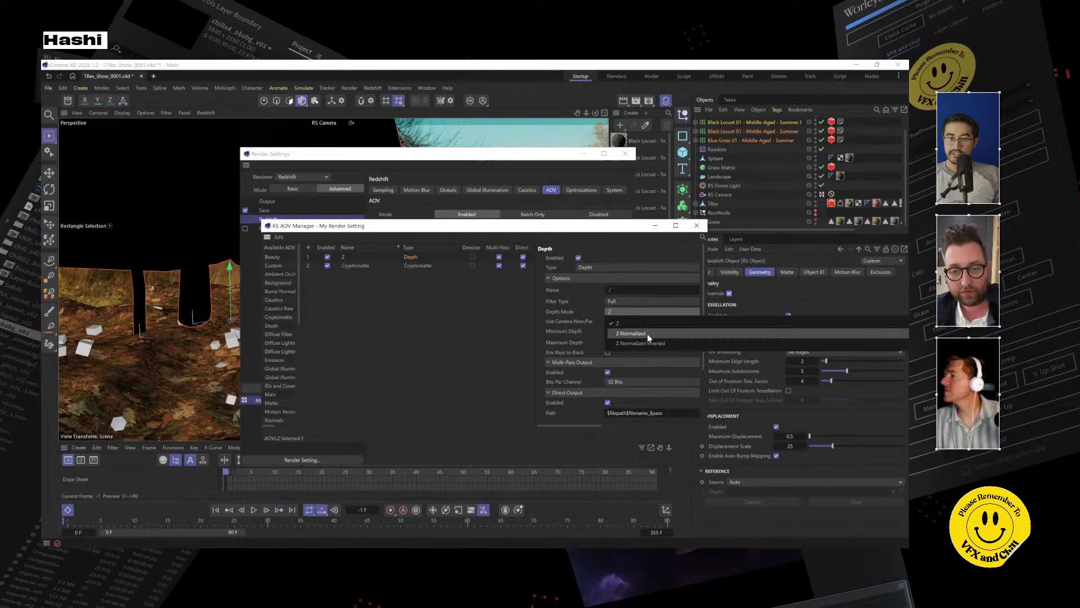
left_click(647, 333)
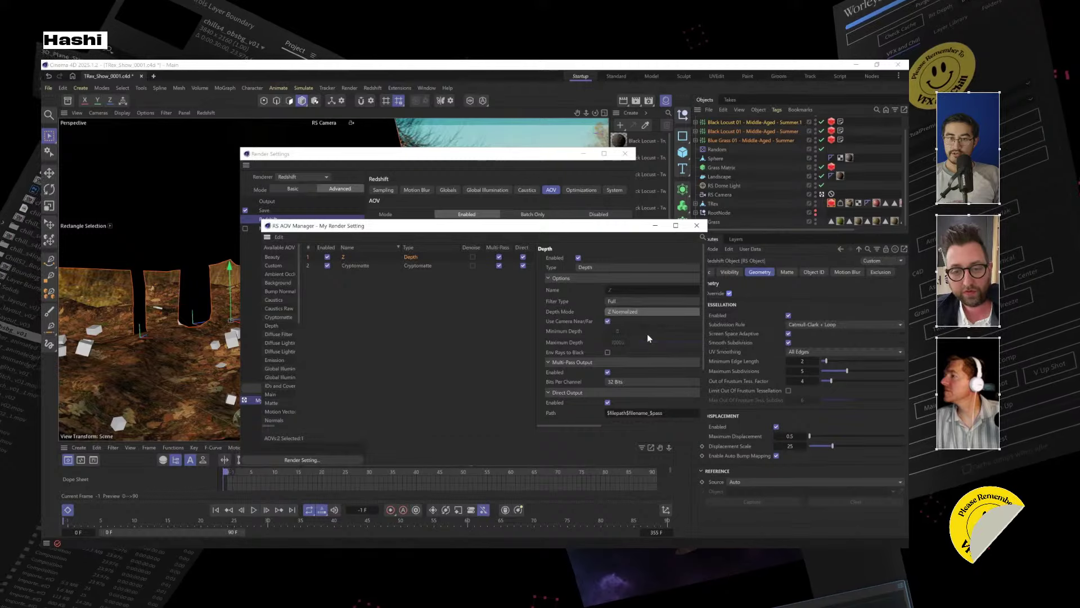
Replace the Cryptomatte AOV with a Puzzle Matte AOV in Object ID mode.
left_click(360, 266)
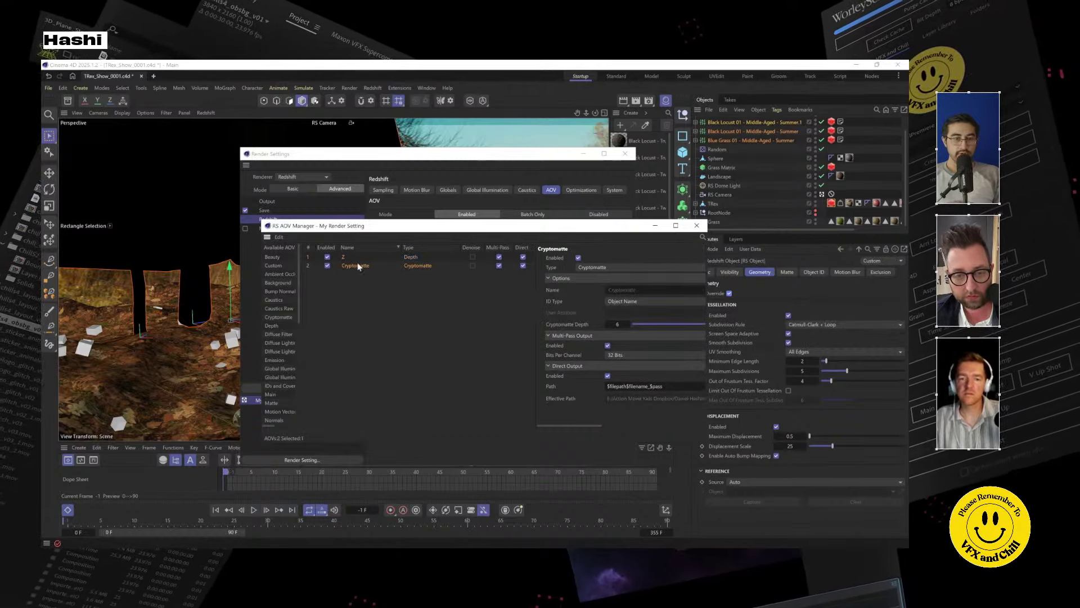
key("Delete")
scroll(286, 387, "down", 5)
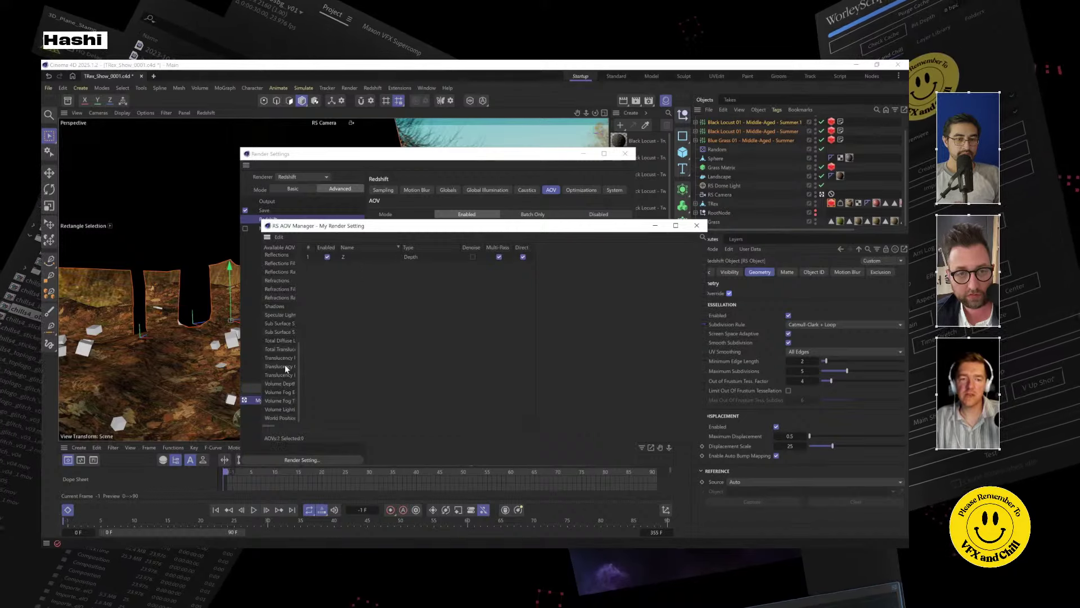
scroll(285, 365, "up", 4)
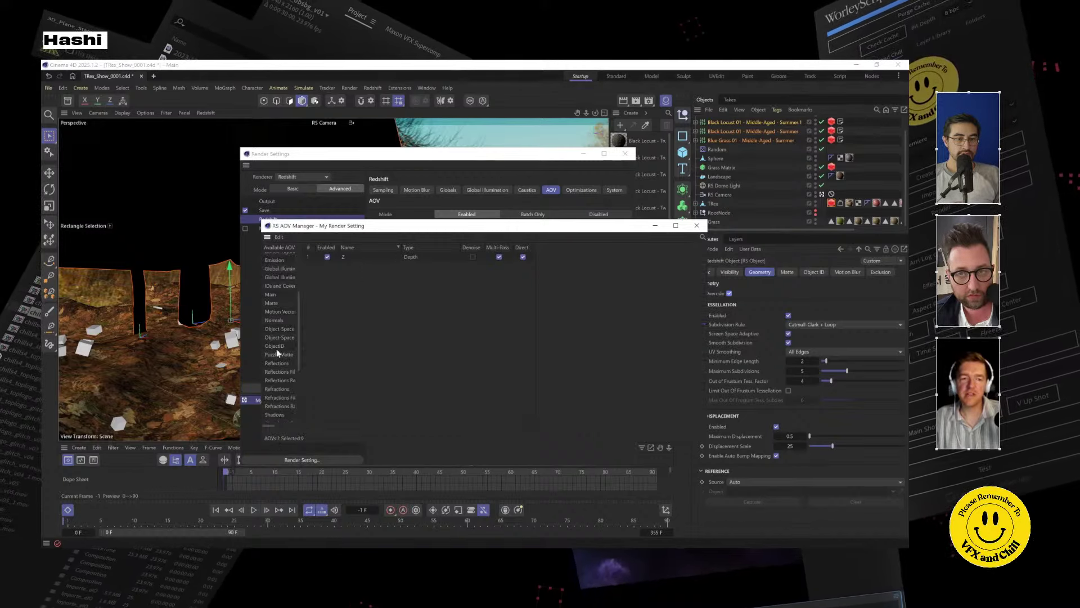
left_click(277, 347)
left_click_drag(332, 320, 360, 285)
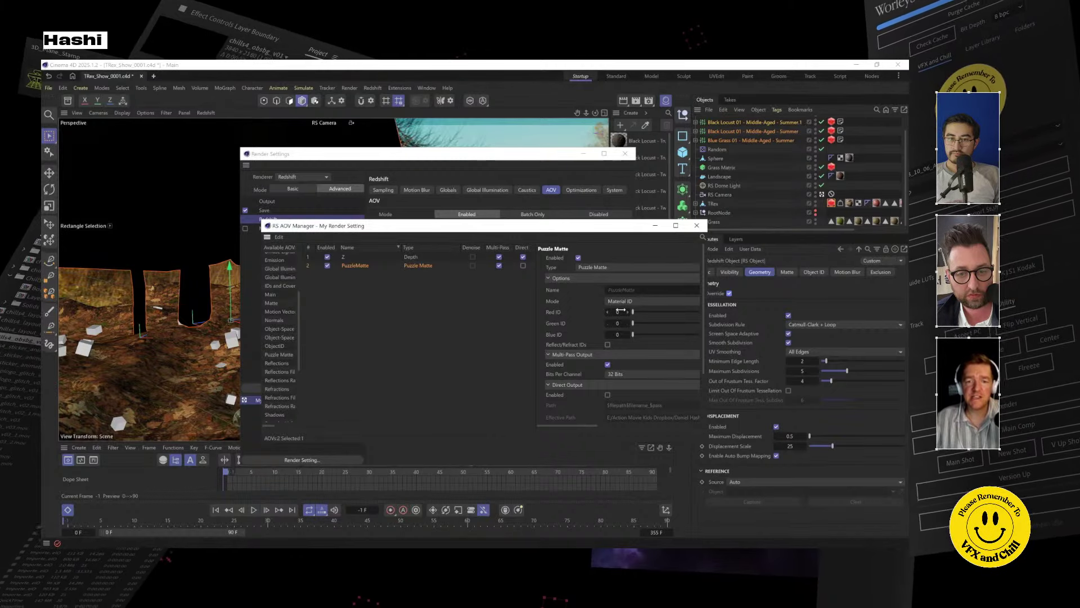
left_click(630, 300)
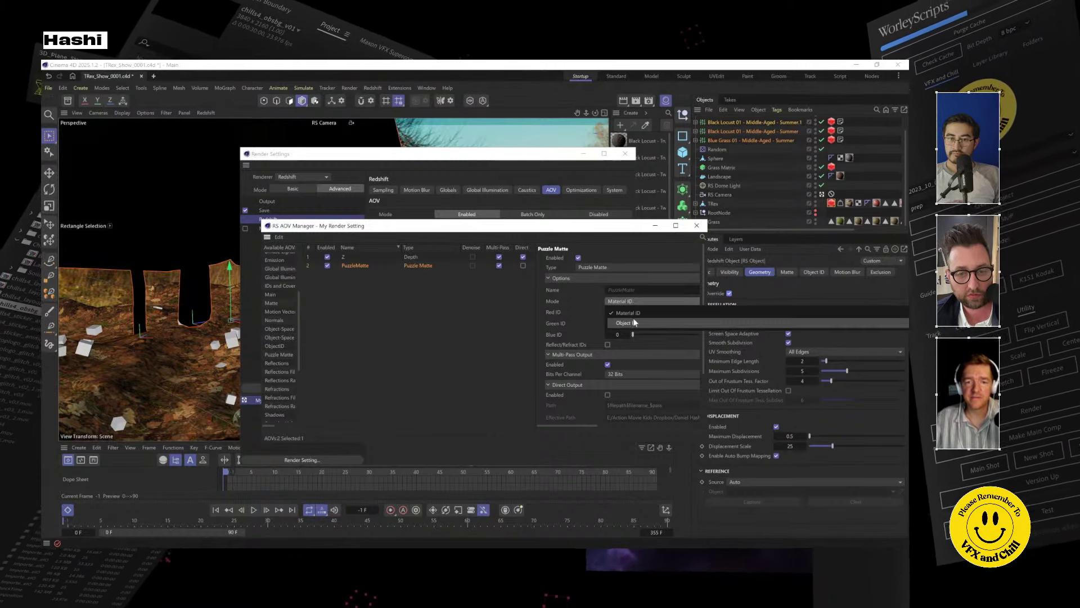
left_click(634, 322)
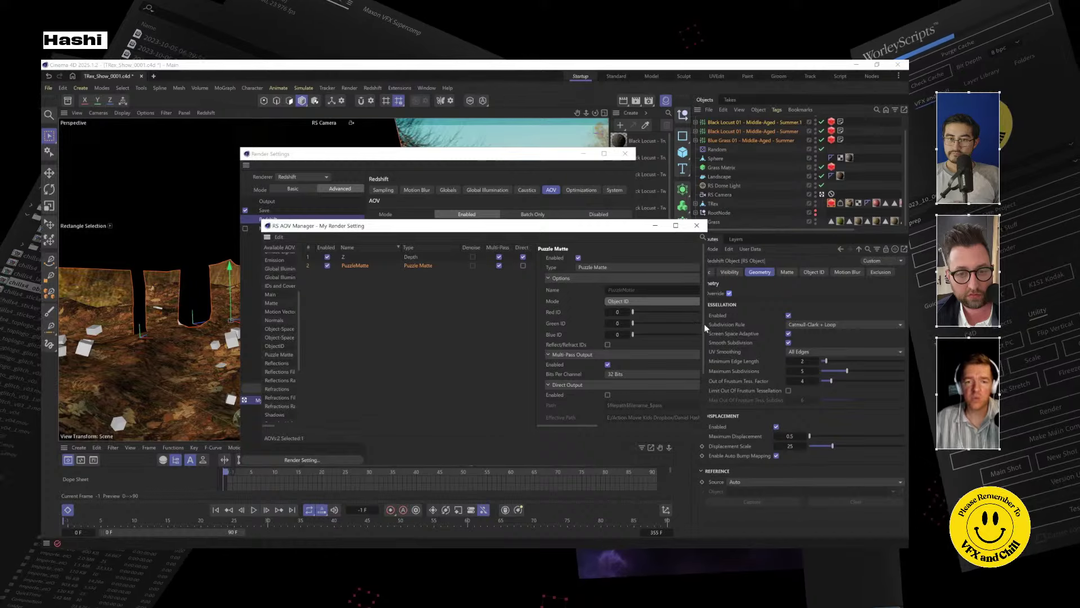
Set the Puzzle Matte IDs to red 1, green 2 and blue 3, and save the project.
scroll(582, 332, "down", 3)
scroll(582, 332, "up", 3)
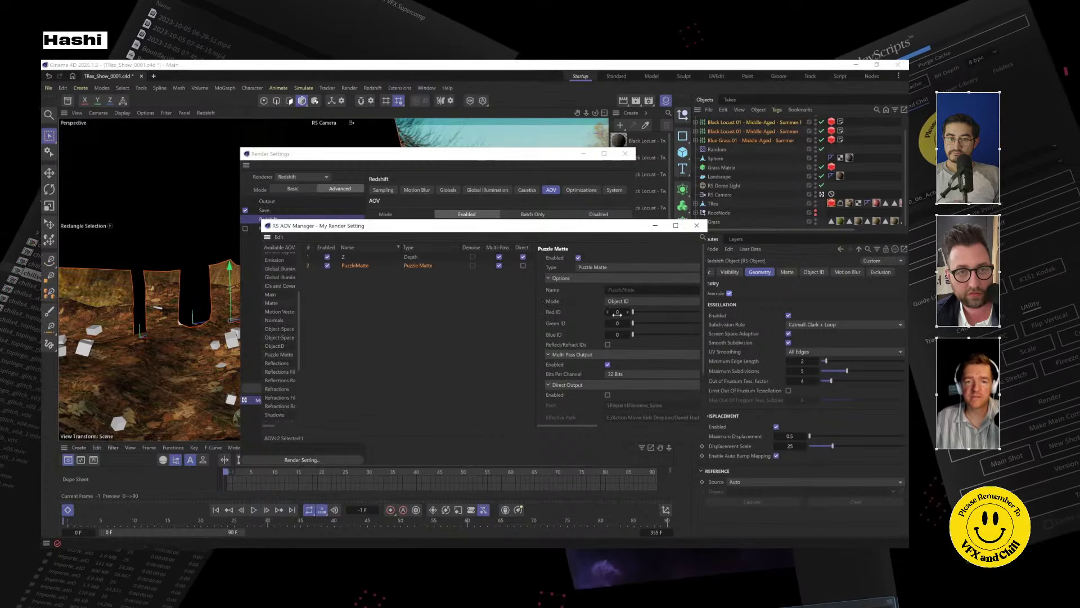
double_click(618, 312)
type("1")
key("Tab")
type("2")
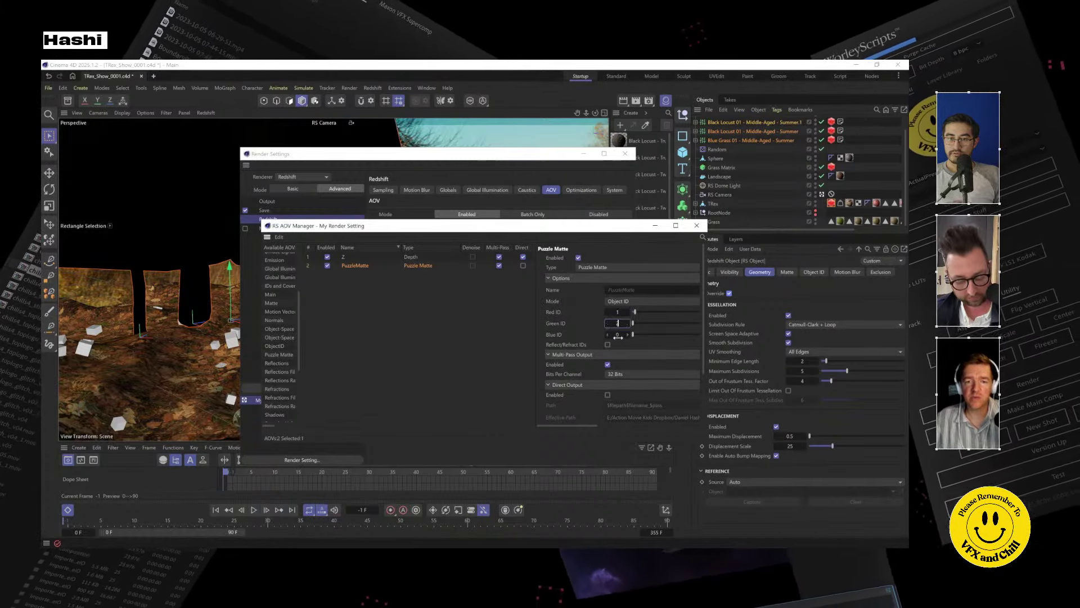
key("Tab")
type("3")
key("Return")
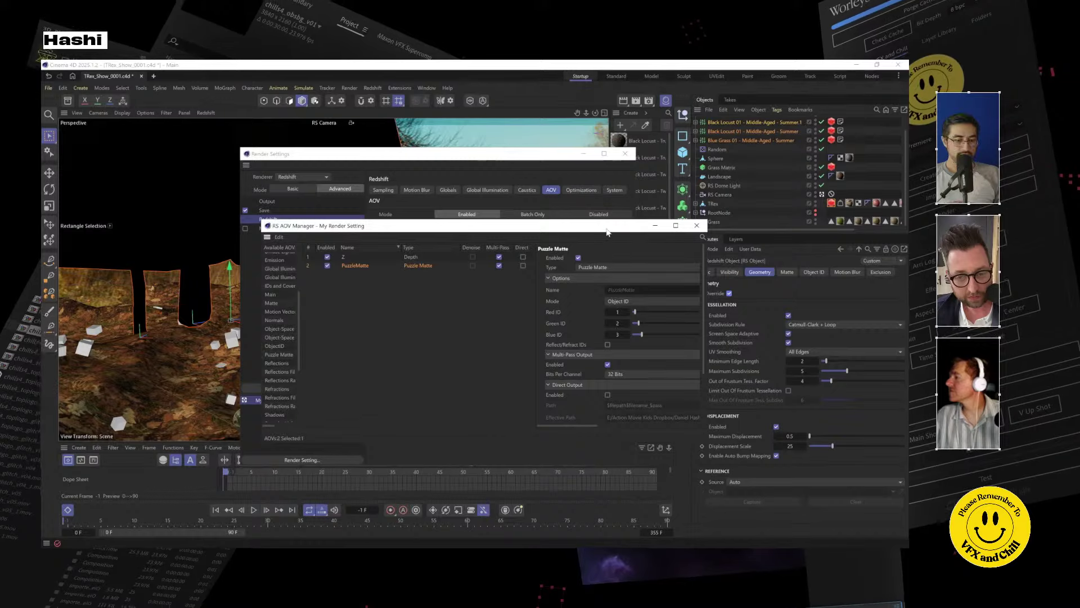
key("ctrl+s")
left_click(654, 225)
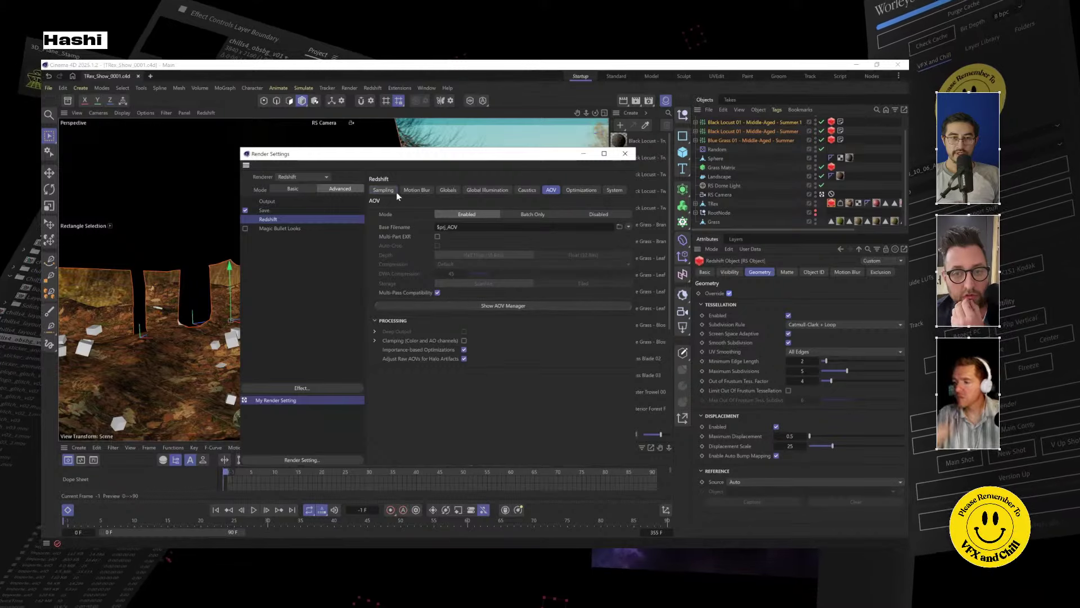
Review the render's output size and its regular and multi-pass image save settings.
left_click(268, 202)
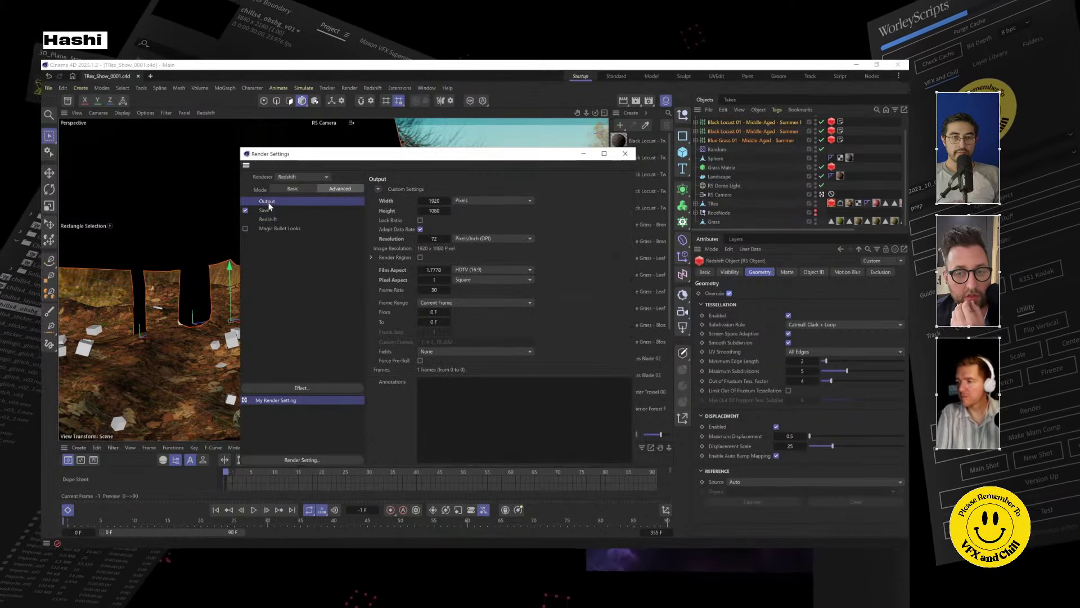
left_click(265, 211)
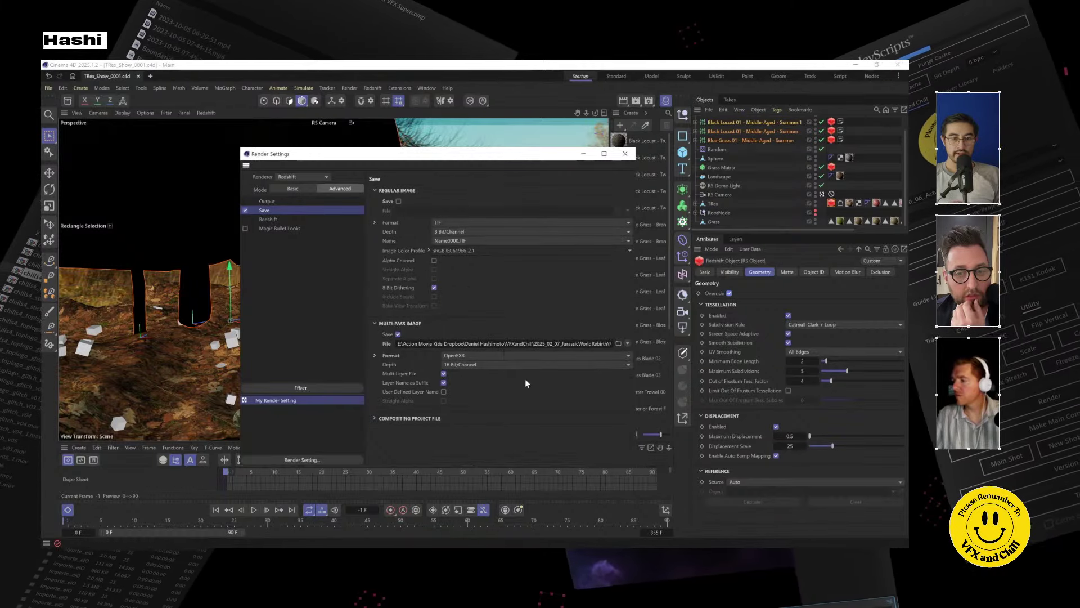
left_click_drag(533, 154, 805, 193)
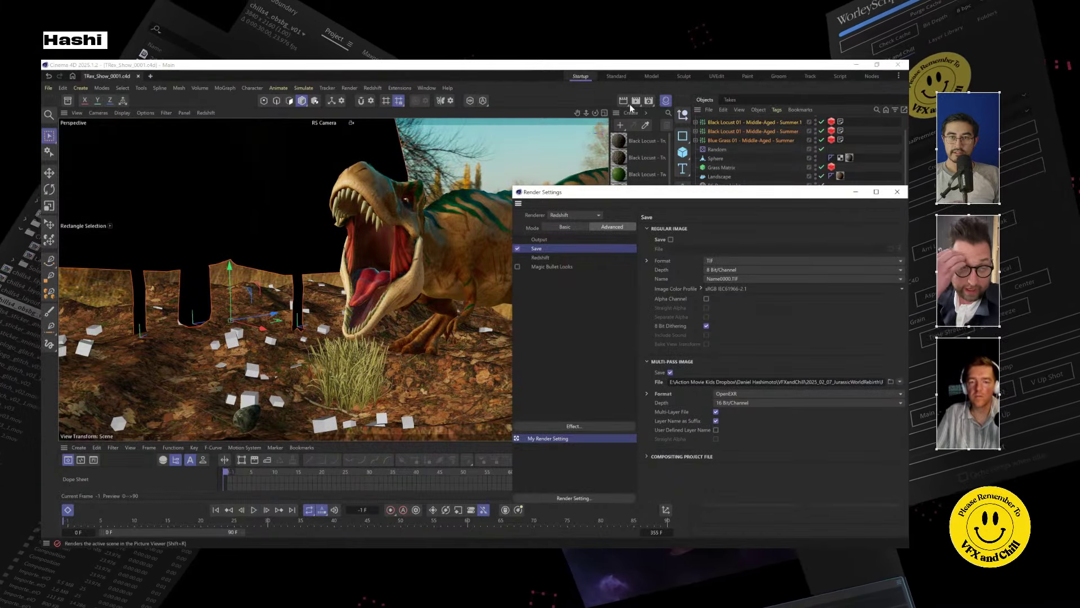
Render the current frame to the Picture Viewer and maximize the viewer to watch the render.
left_click(635, 103)
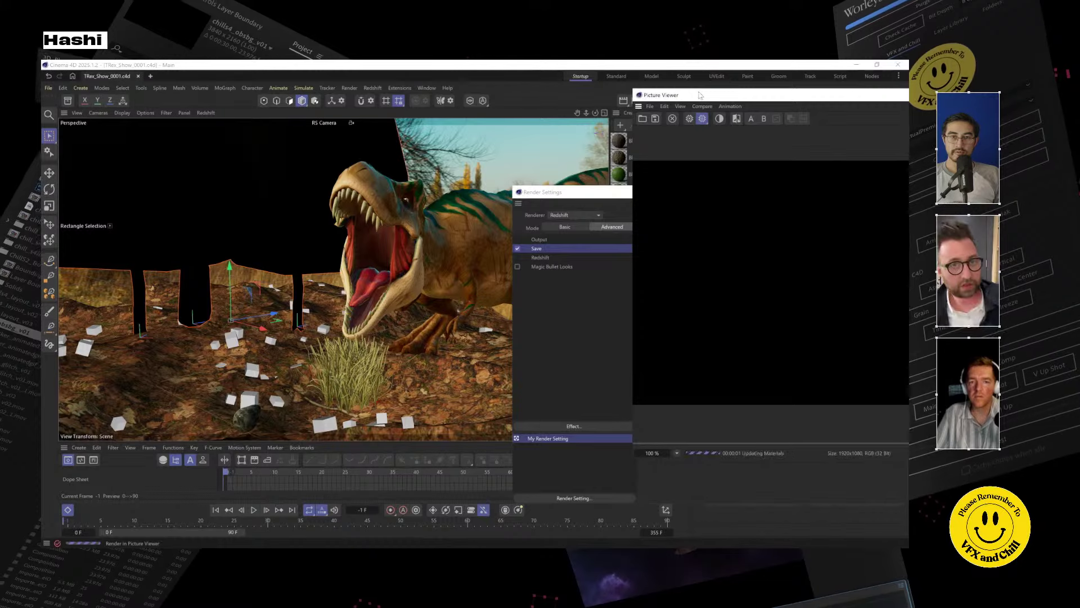
left_click_drag(696, 92, 262, 179)
double_click(262, 179)
scroll(438, 381, "up", 1)
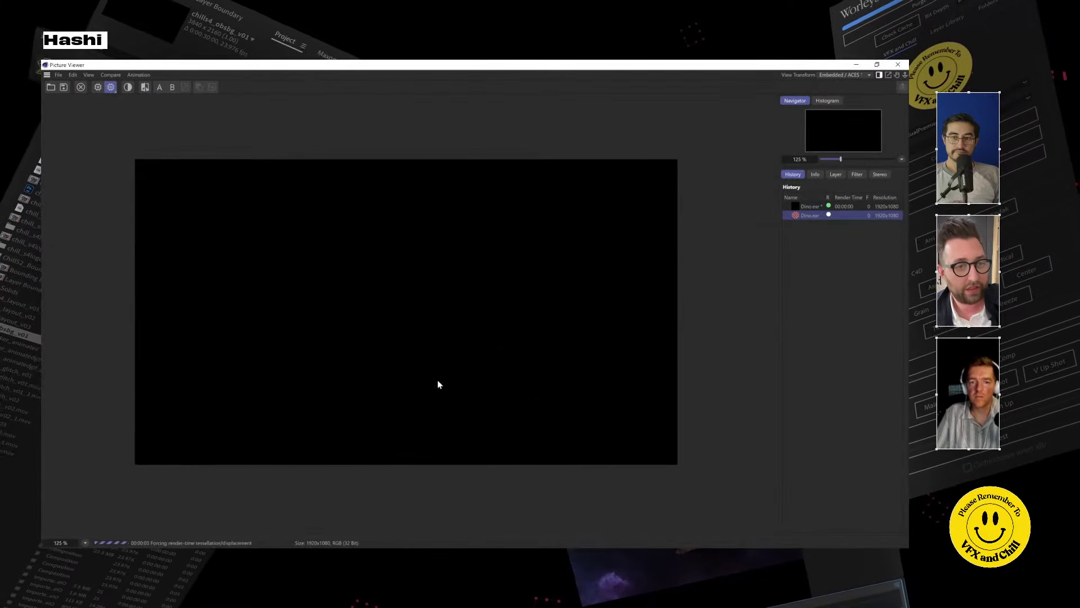
scroll(438, 380, "up", 2)
scroll(437, 380, "down", 2)
scroll(438, 380, "up", 1)
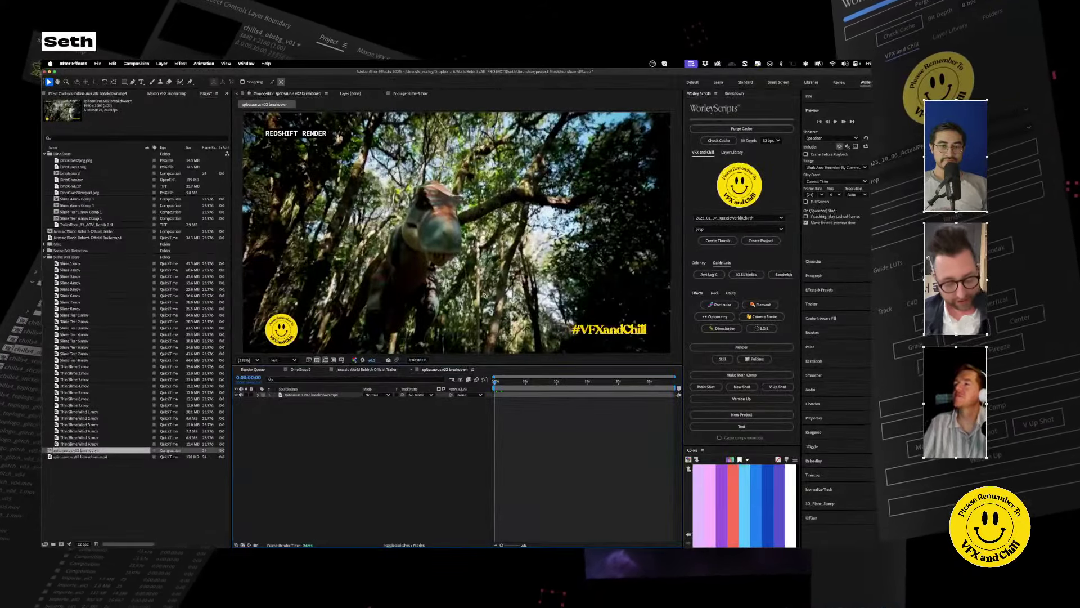
Switch to After Effects, maximize the dinosaur breakdown composition's viewer and play the breakdown.
key("grave")
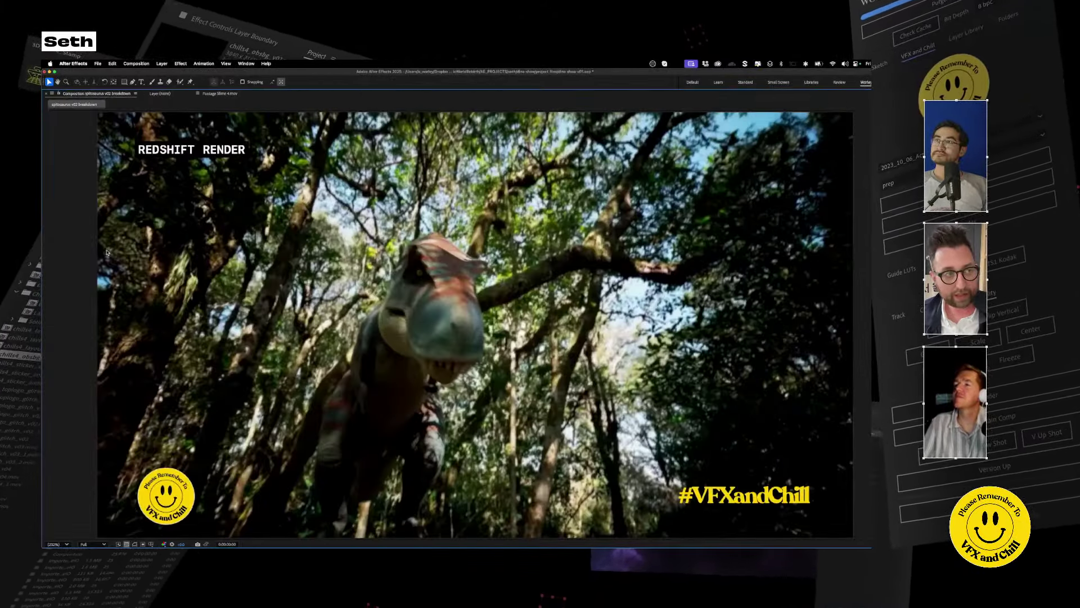
key("space")
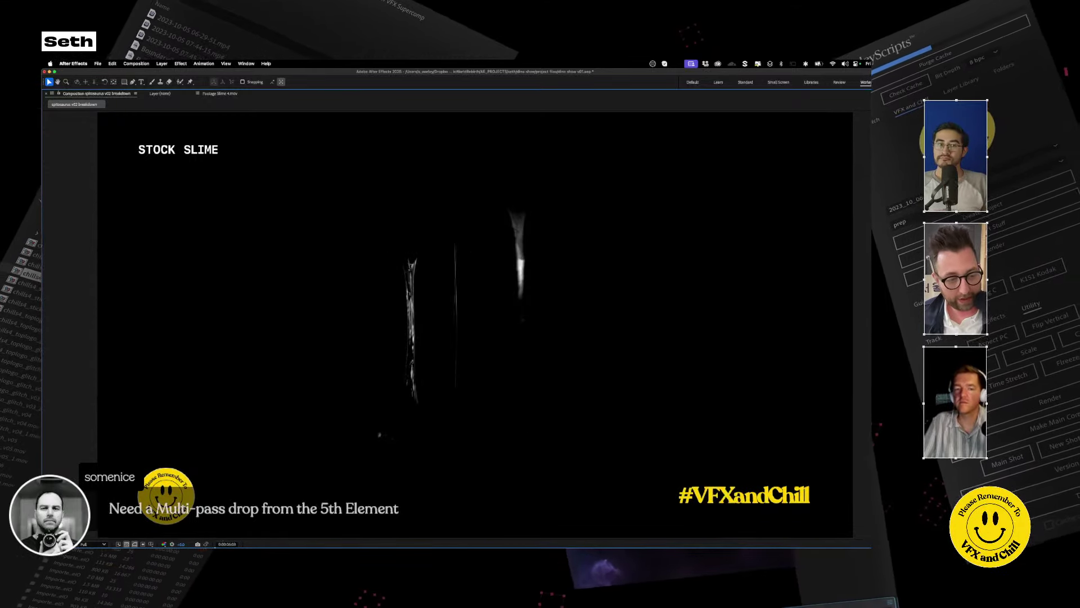
Examine the Slime Stock Assets web page and its before-and-after dinosaur comparison, and return to After Effects.
left_click(301, 536)
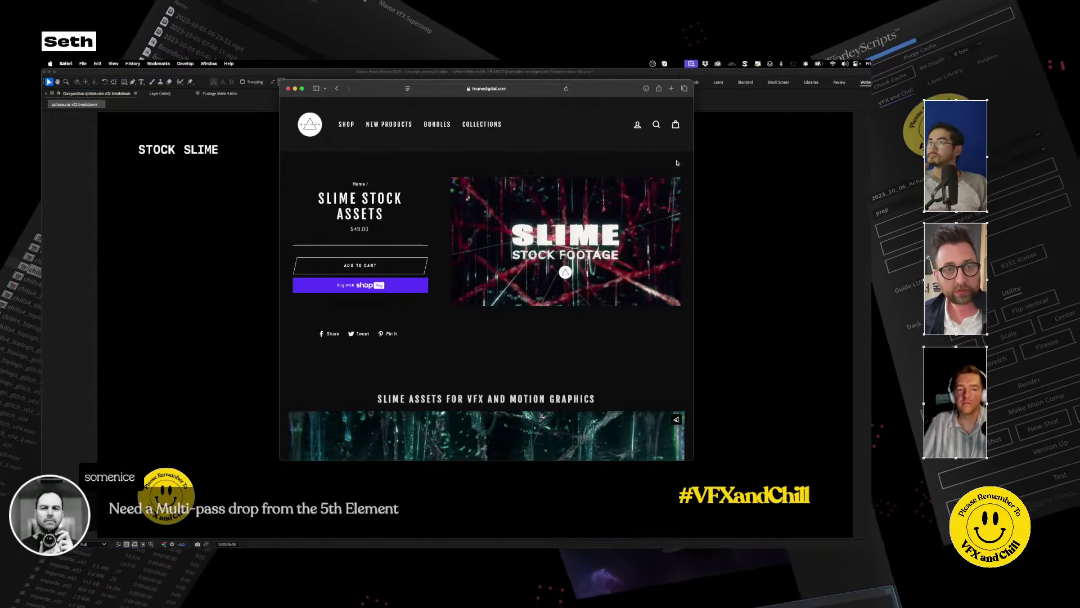
scroll(594, 264, "down", 5)
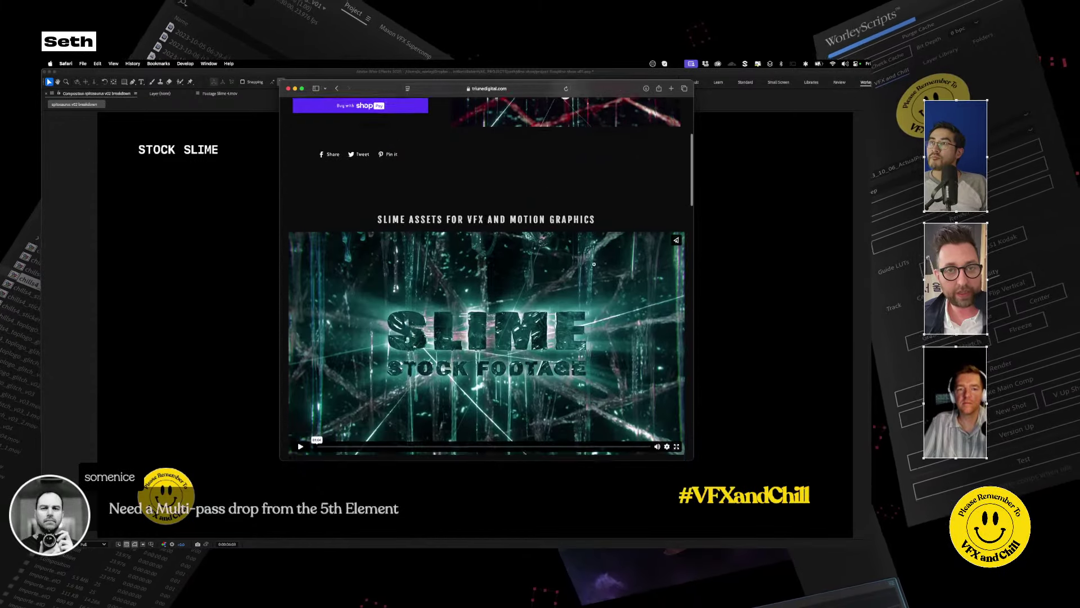
scroll(593, 264, "down", 10)
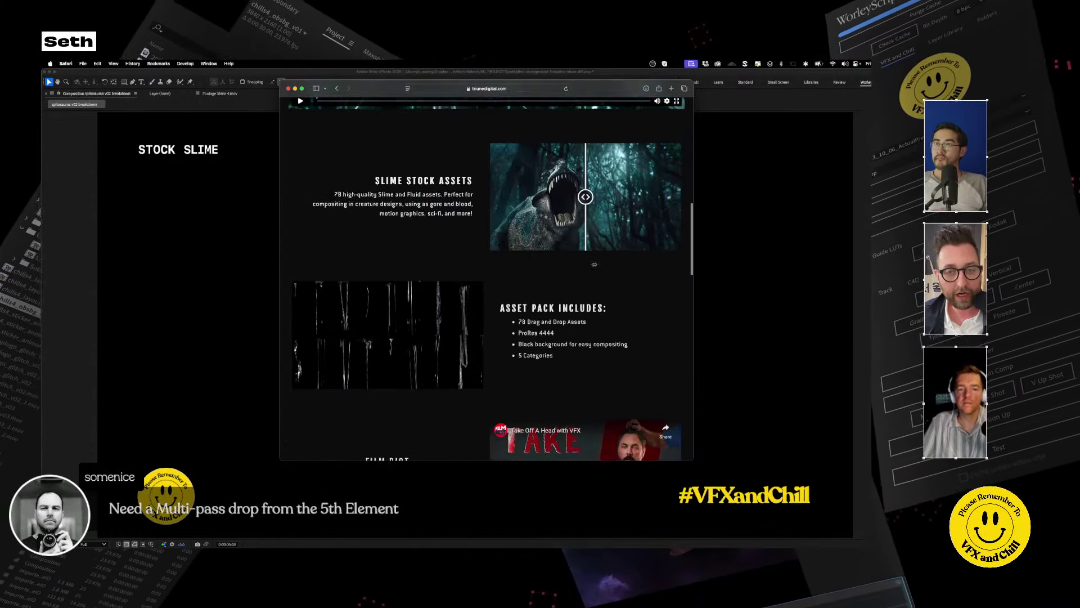
scroll(594, 265, "down", 2)
left_click_drag(585, 146, 526, 146)
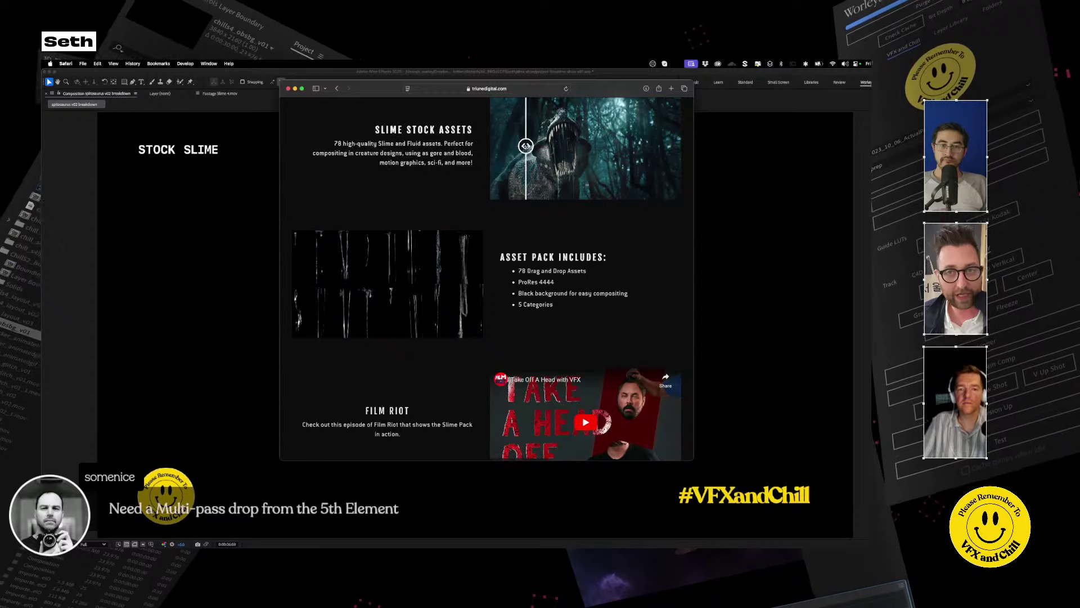
scroll(526, 147, "up", 3)
left_click_drag(526, 255, 593, 254)
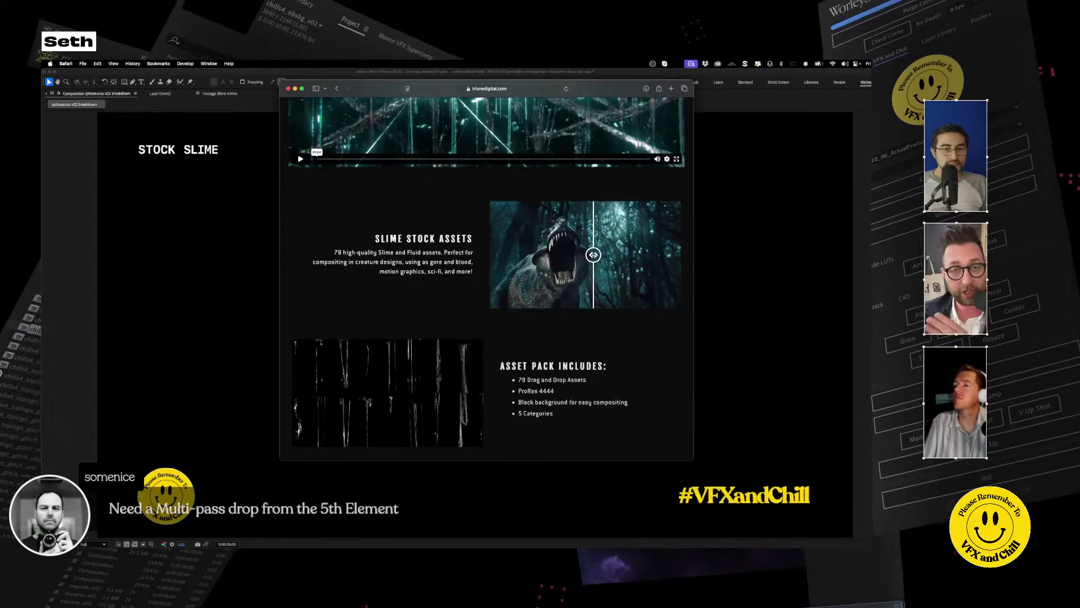
left_click(86, 251)
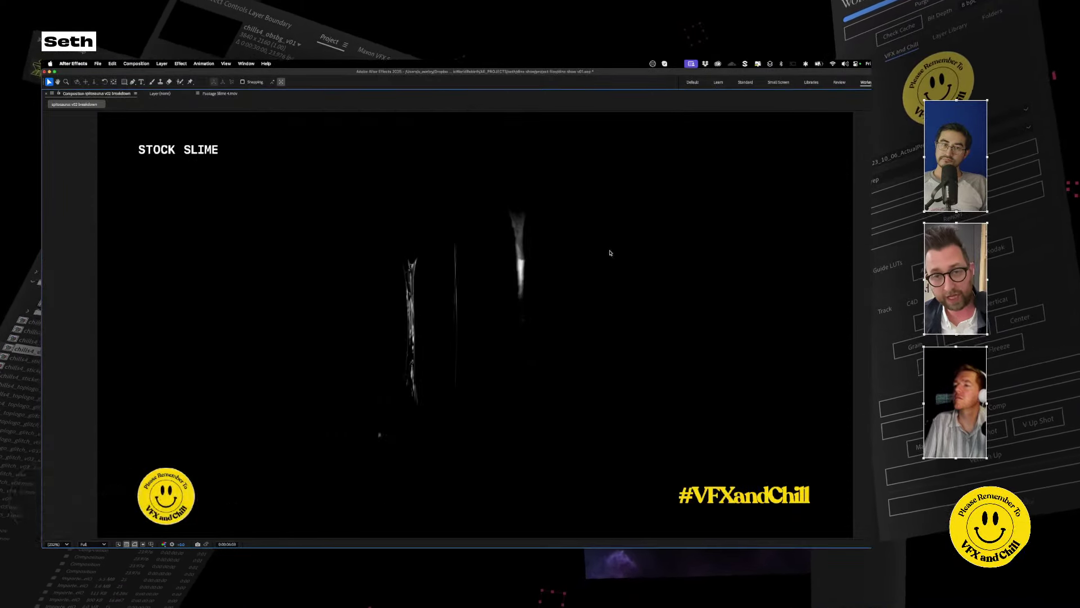
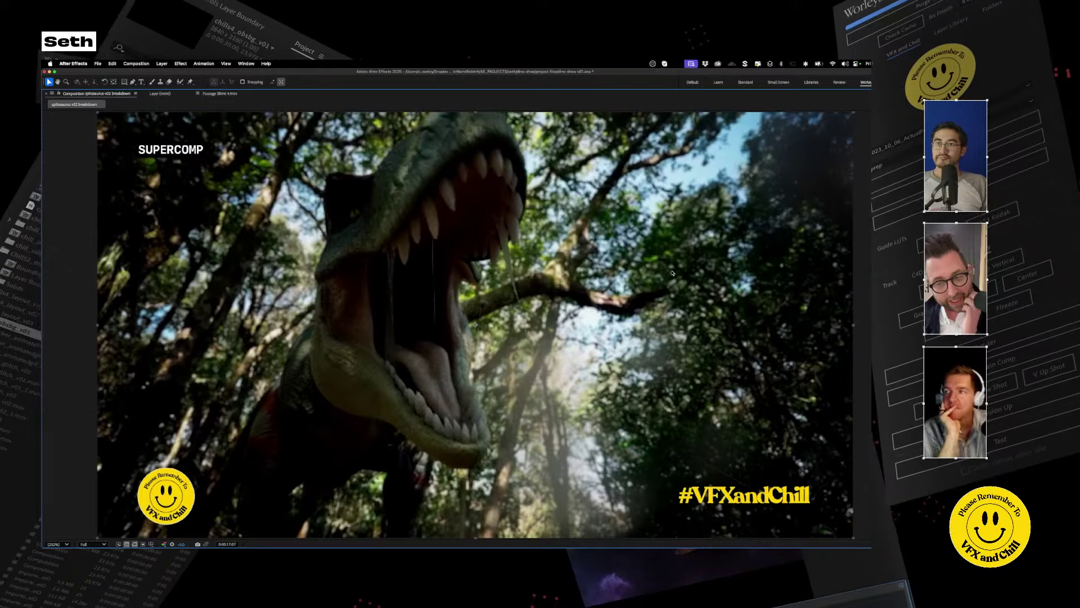
Open the Jurassic World Rebirth Official Trailer composition and inspect its T-rex frame in an enlarged viewer.
key("grave")
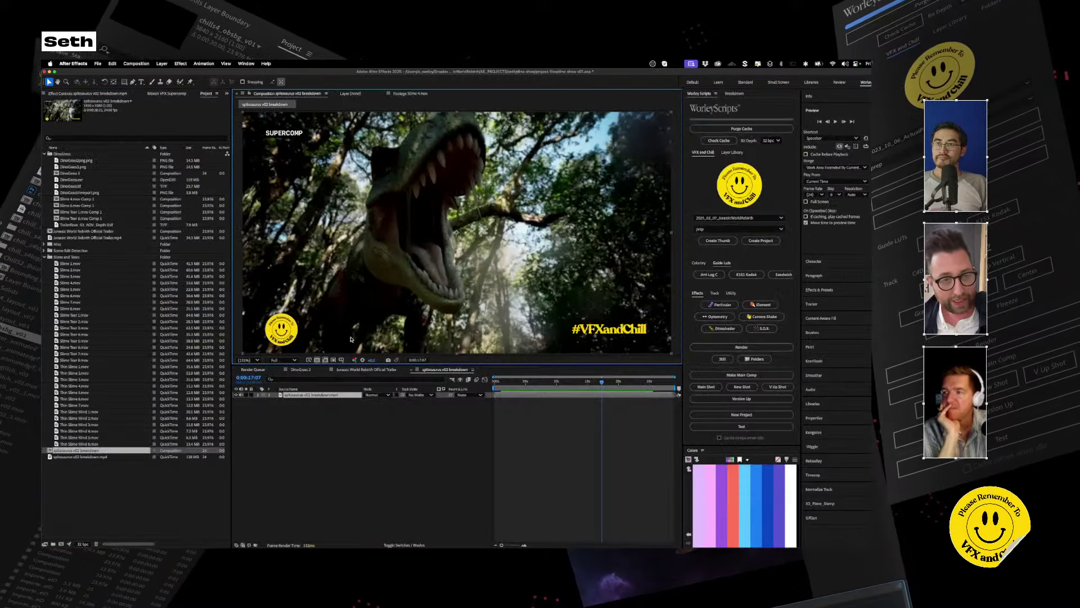
left_click(380, 370)
key("grave")
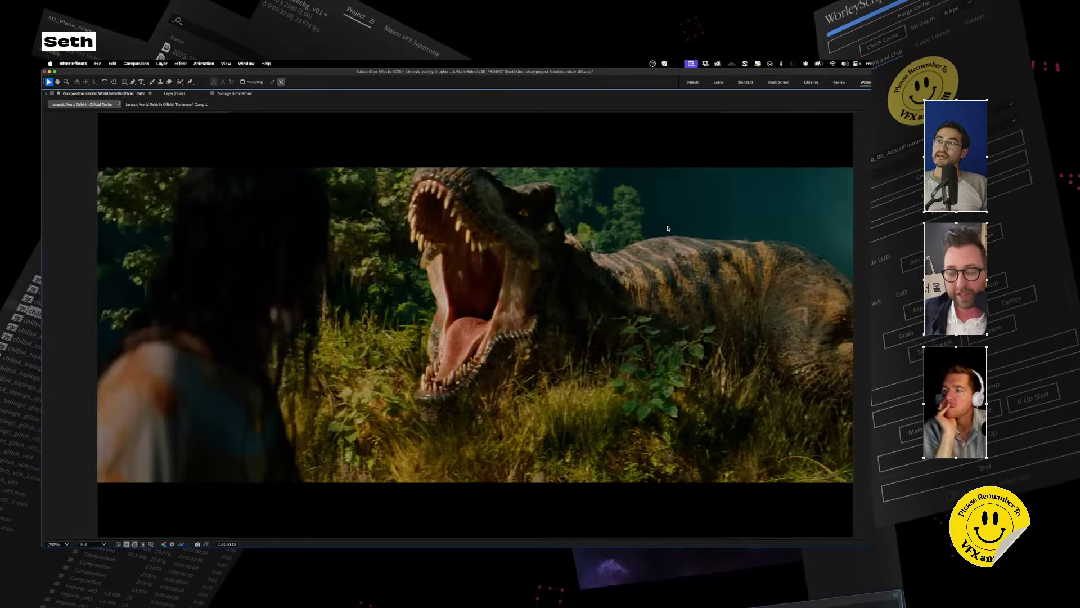
key("grave")
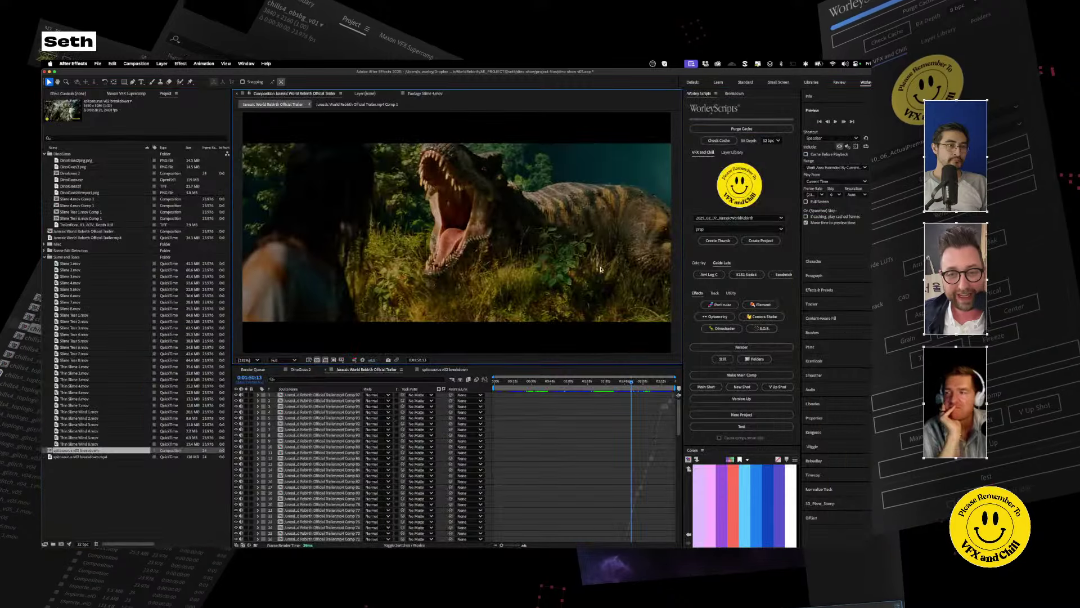
Return to the spitosaurus v02 breakdown composition and play it through the Supercomp and Universe Camera Shake stages.
left_click(446, 369)
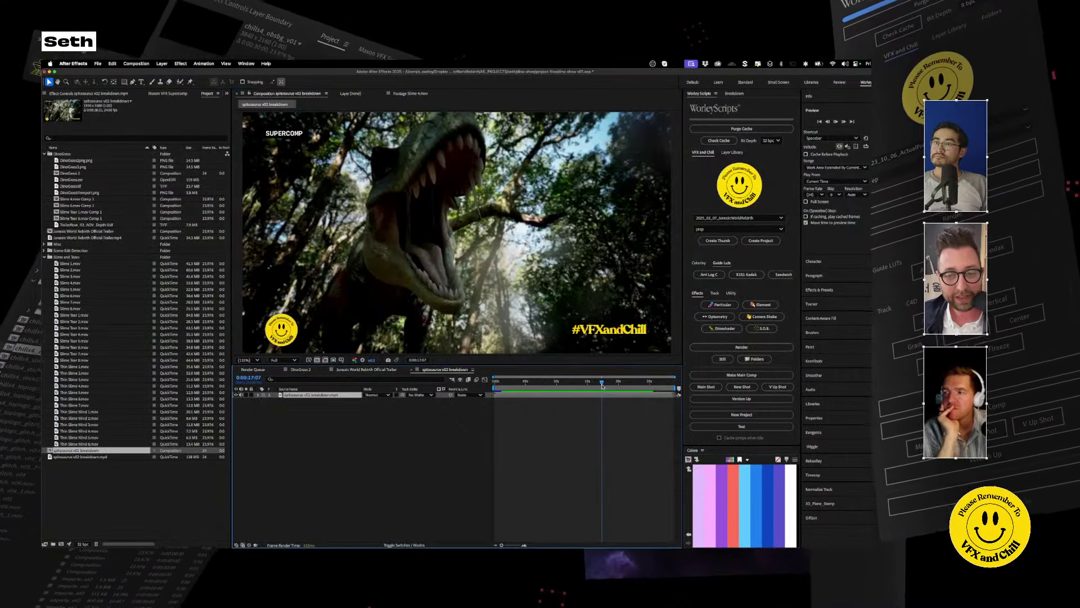
left_click_drag(602, 386, 603, 387)
key("space")
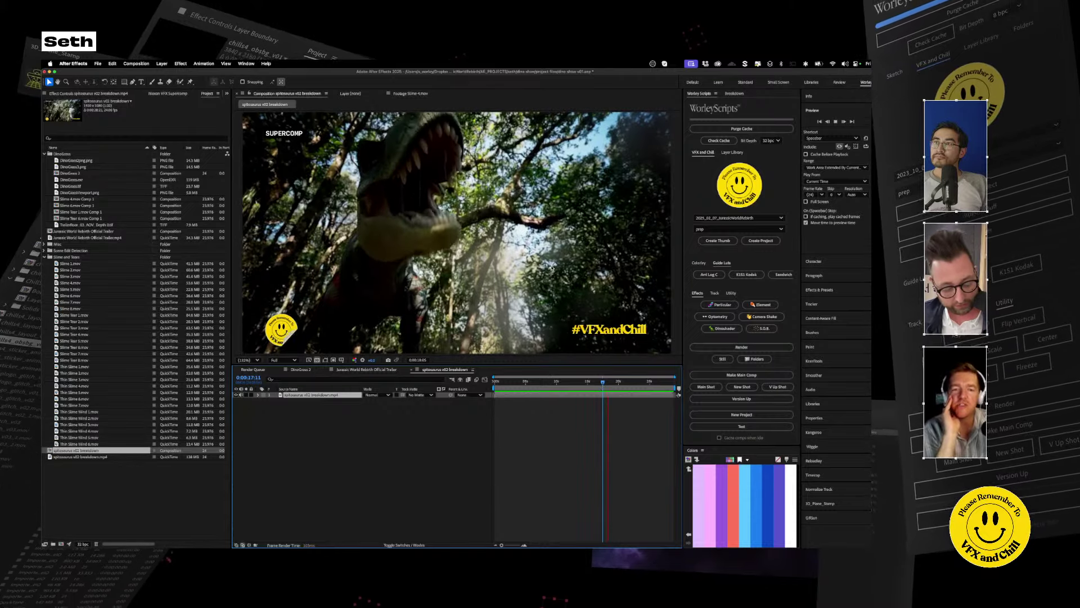
key("grave")
key("grave")
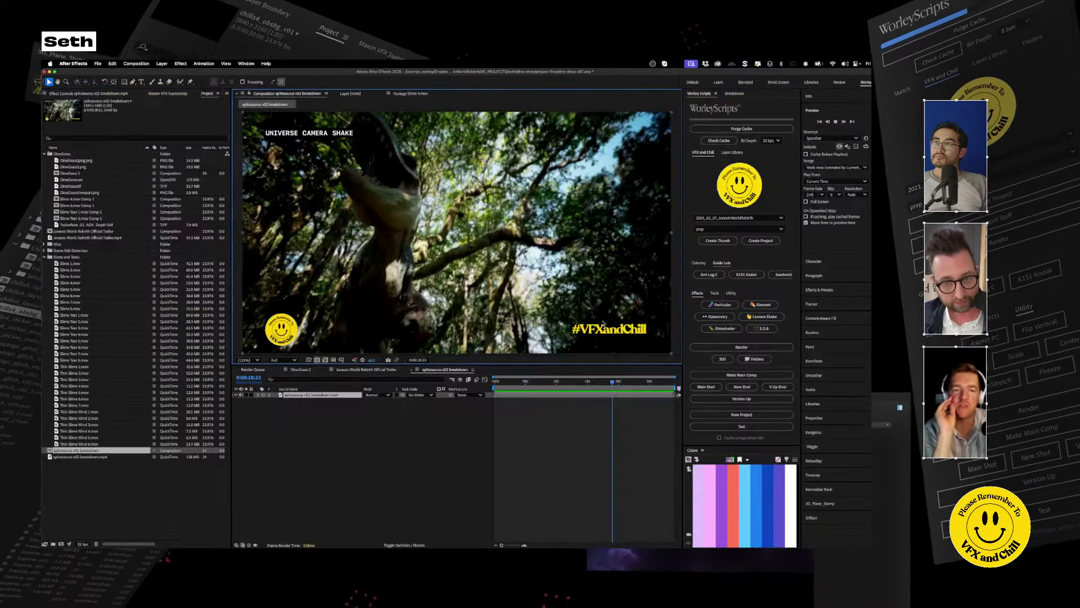
Review the Trapcode Particular stage of the breakdown, and play on from there toward the final composite.
left_click_drag(614, 383, 552, 384)
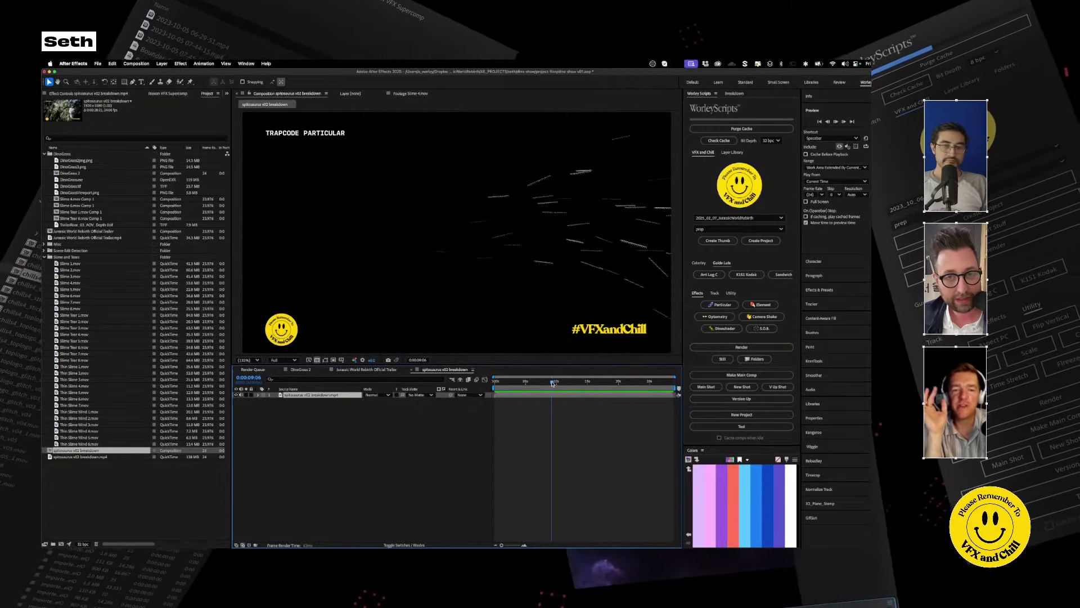
key("space")
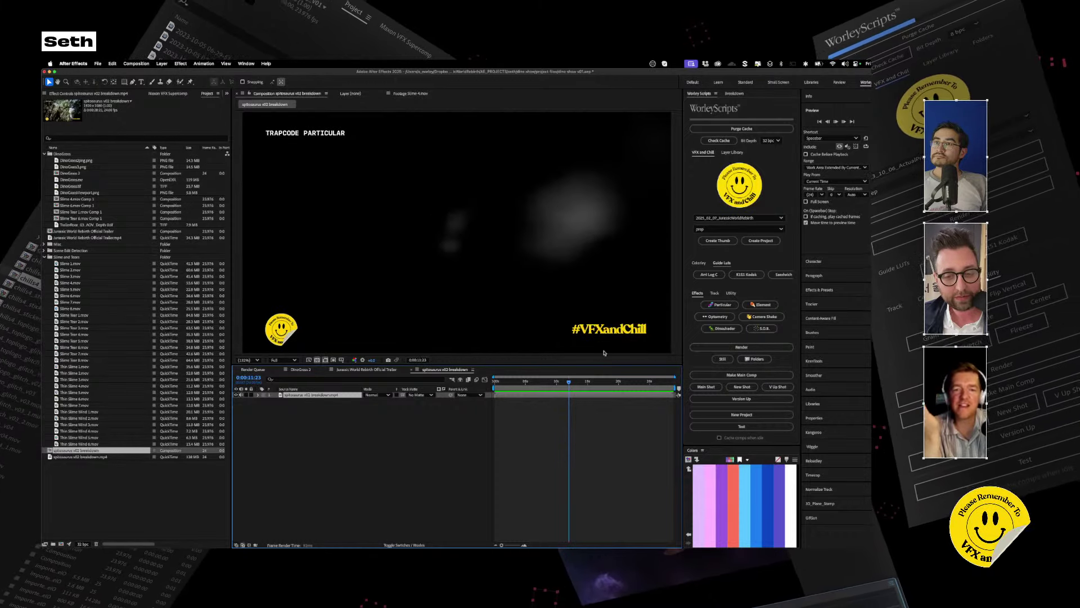
left_click(565, 383)
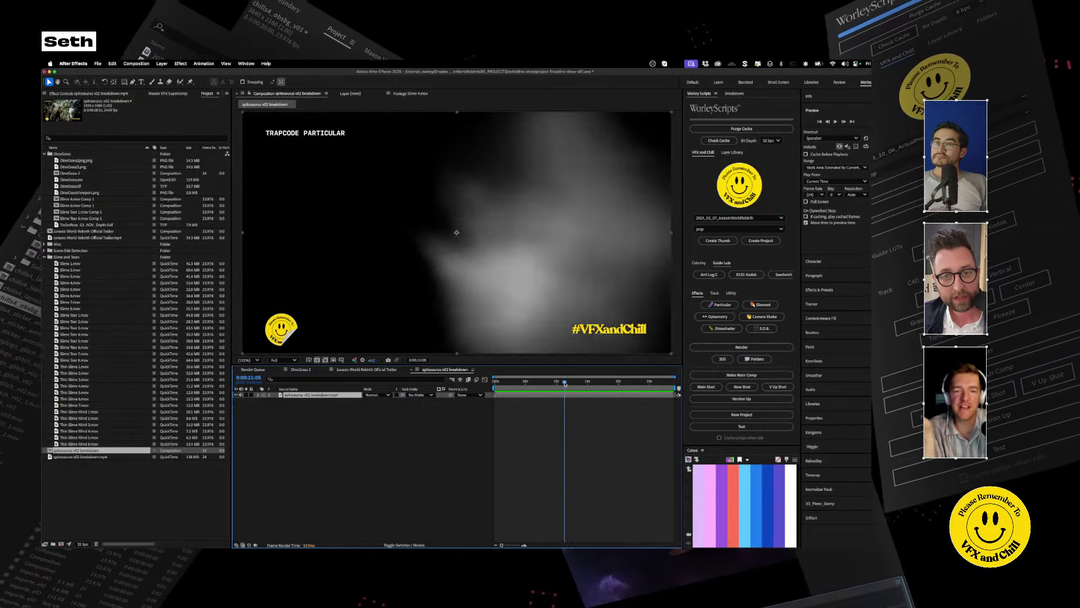
mouse_move(565, 383)
left_mouse_down()
mouse_move(546, 385)
mouse_move(599, 388)
left_mouse_up()
key("space")
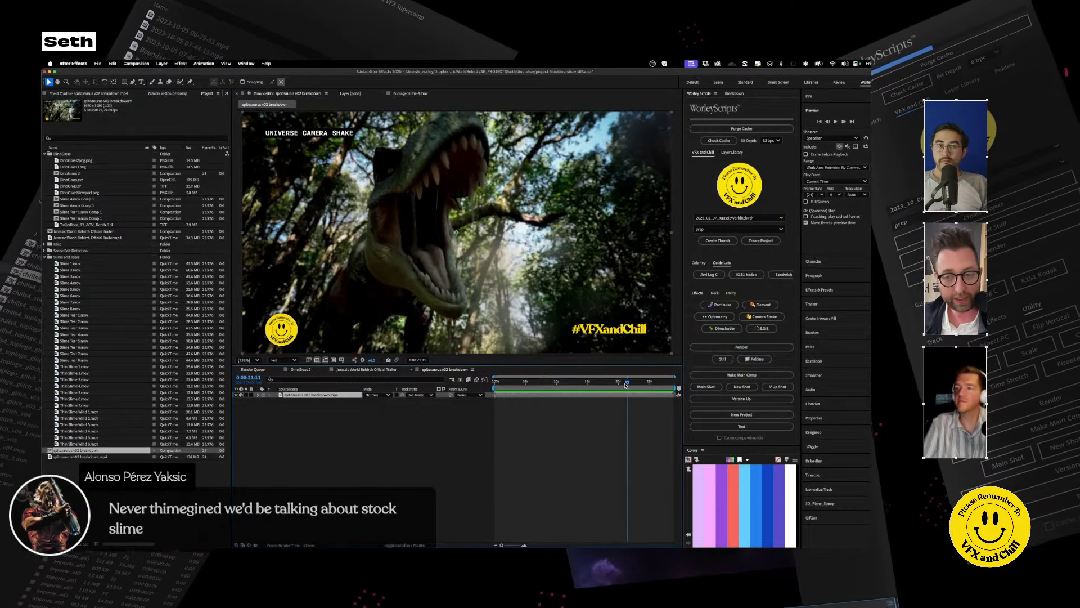
Replay the Universe Camera Shake section and park the playhead on the roaring dinosaur frame showing the slime strands.
left_click_drag(626, 384, 606, 386)
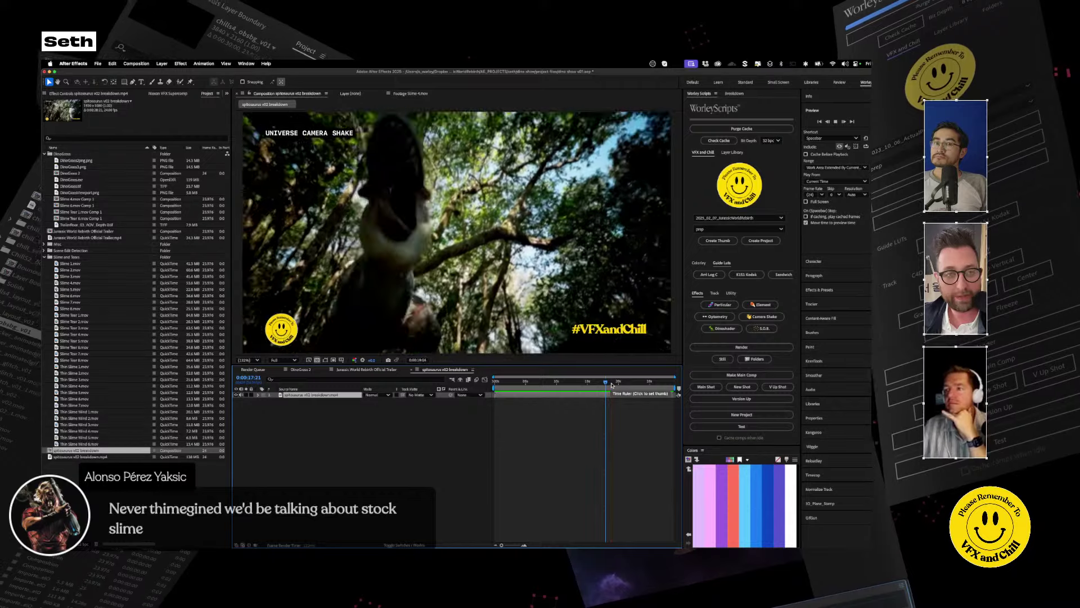
key("space")
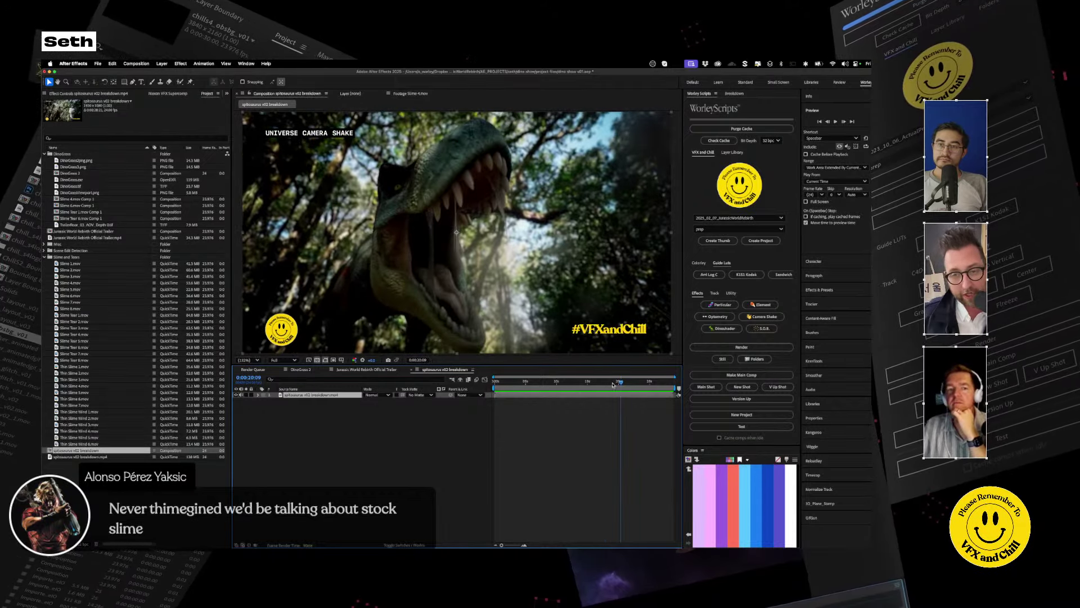
mouse_move(629, 383)
left_mouse_down()
mouse_move(530, 387)
mouse_move(623, 388)
left_mouse_up()
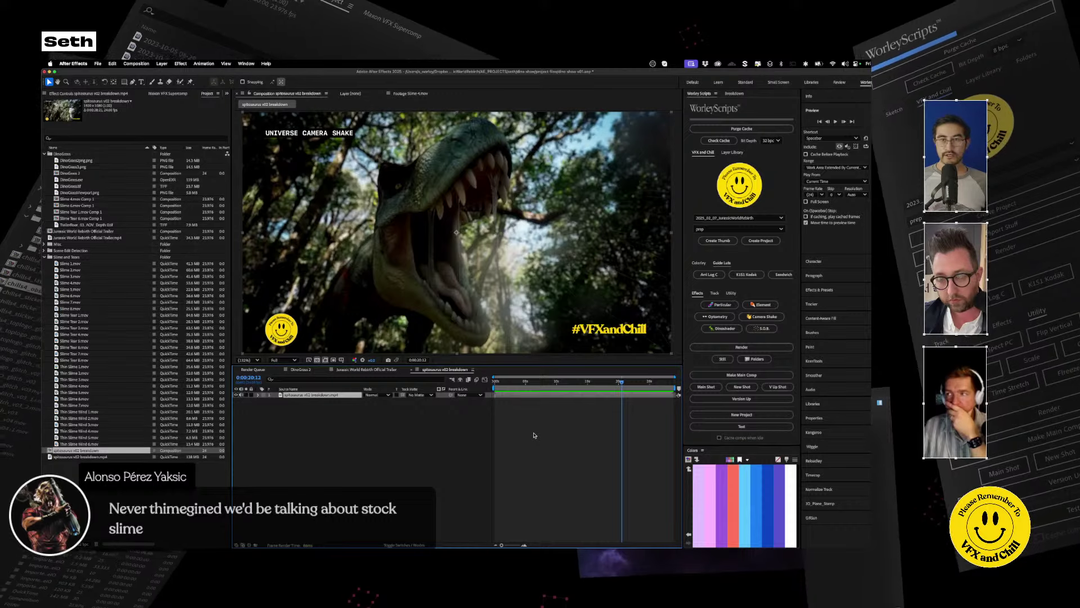
Open the Slime 1.mov footage and scrub through it to inspect the dripping slime element.
double_click(58, 263)
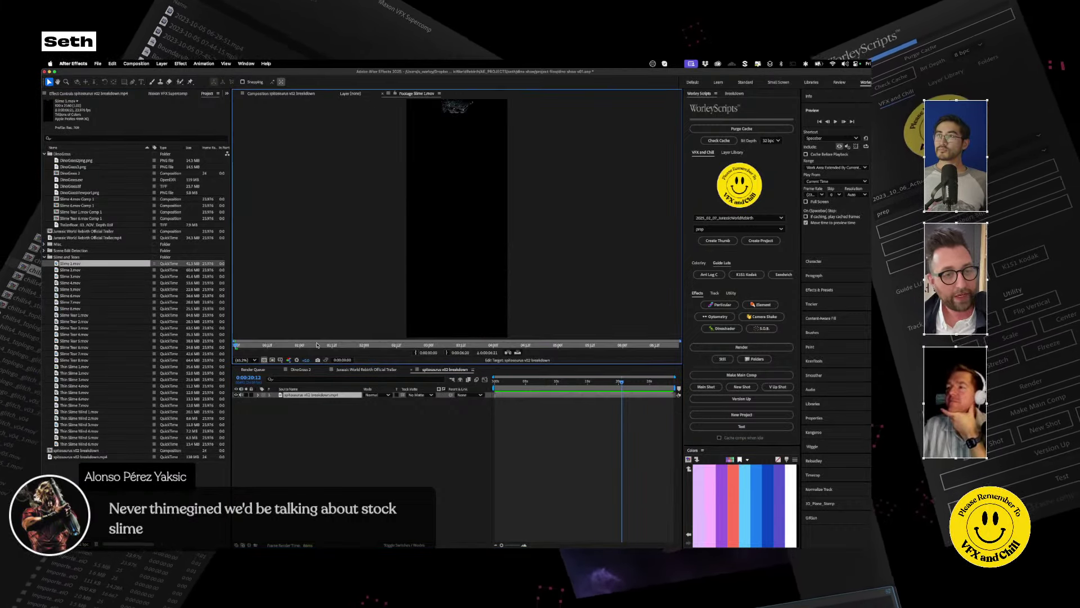
left_click_drag(316, 345, 376, 357)
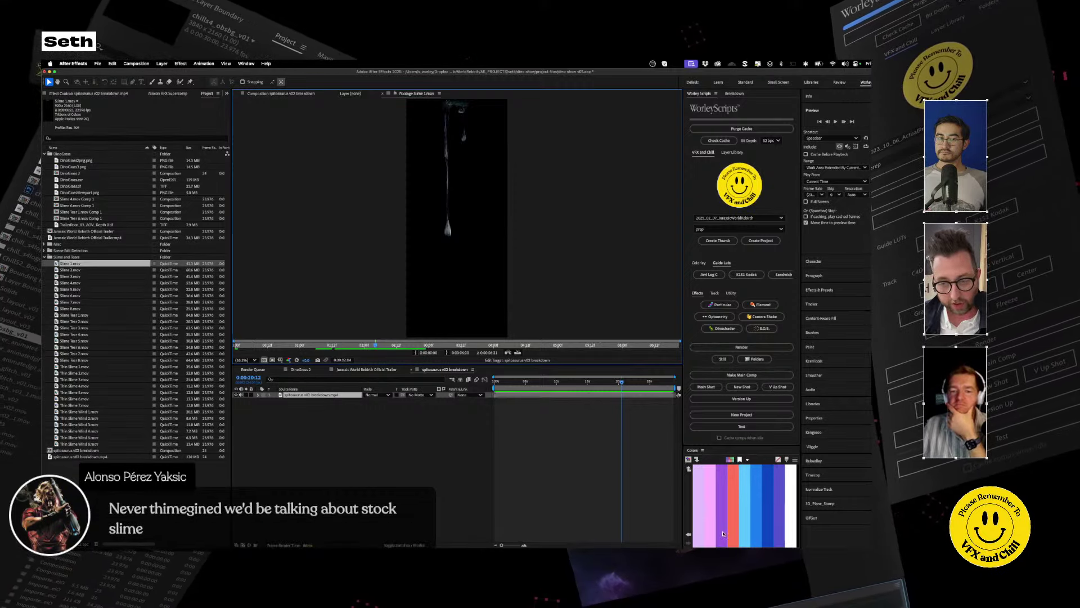
mouse_move(729, 542)
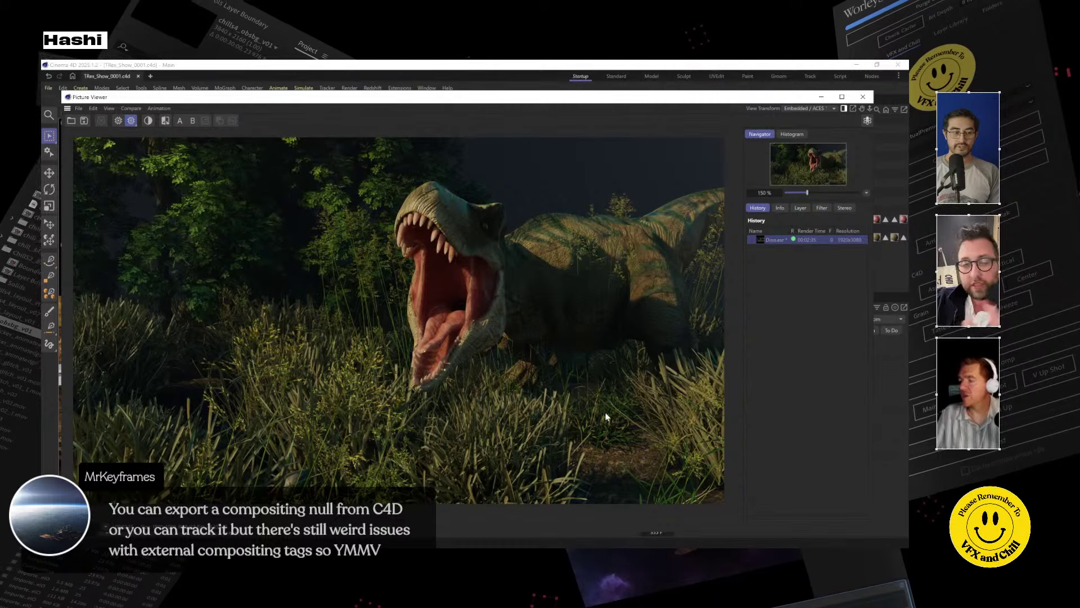
In Cinema 4D, close the Picture Viewer and close all projects, saving the changes to TRex_Show_0001.c4d.
left_click(864, 97)
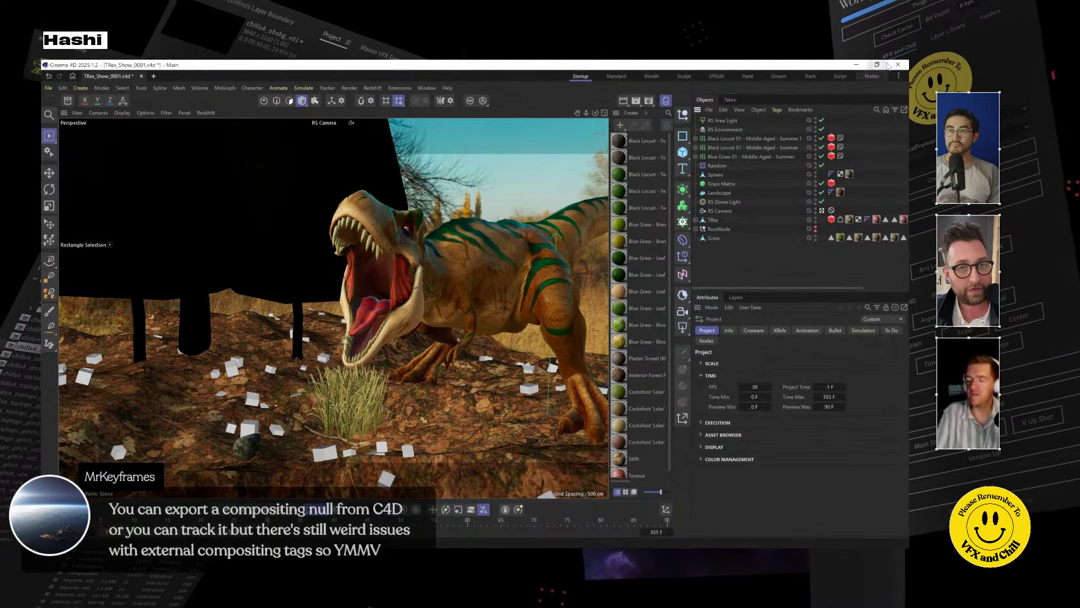
left_click(49, 88)
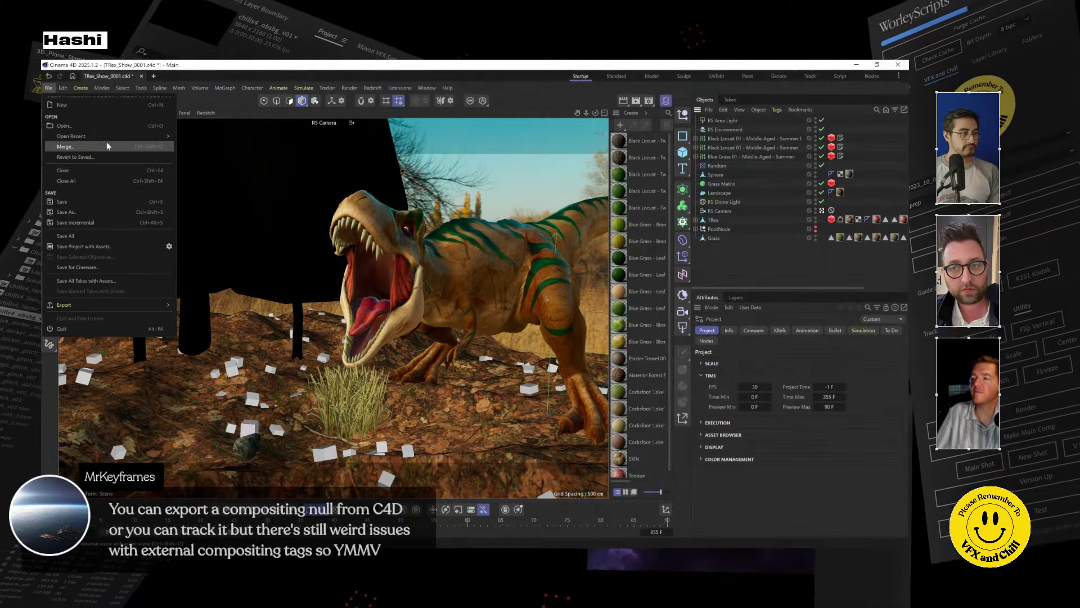
left_click(125, 181)
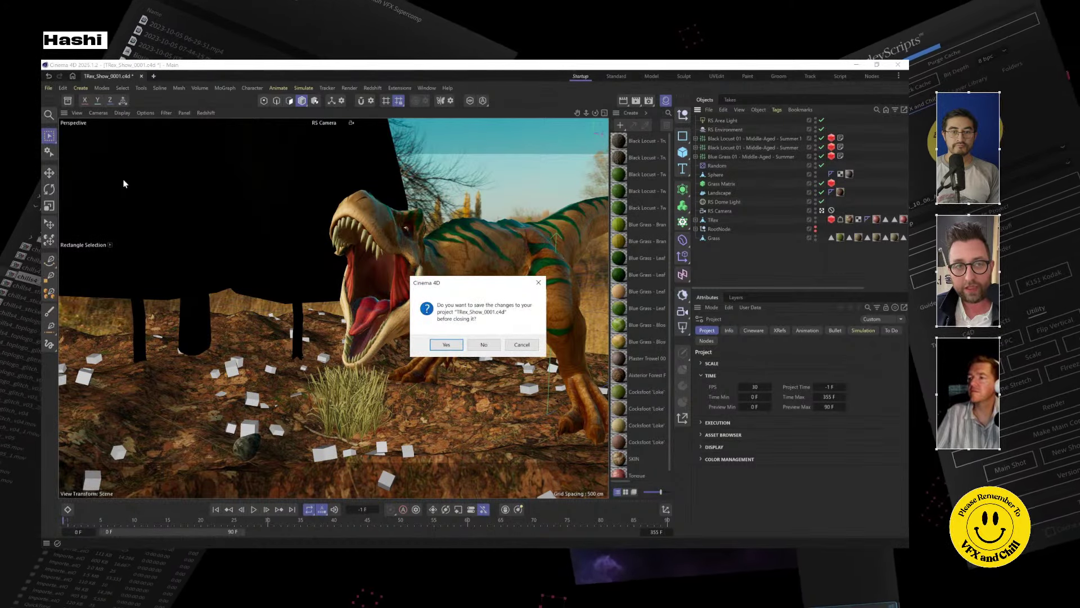
left_click(447, 344)
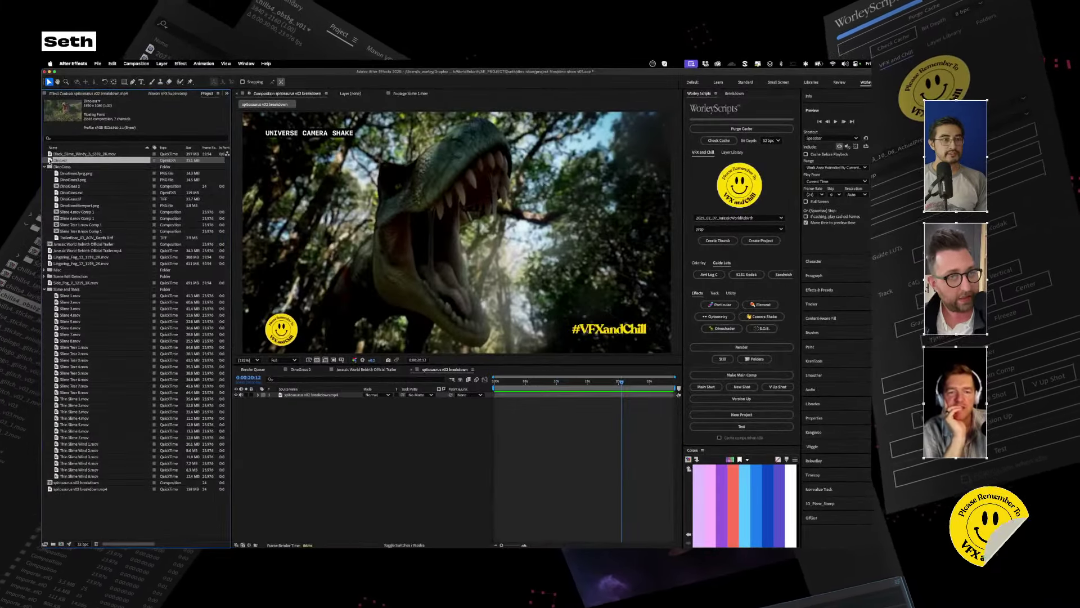
In After Effects, preview the Dino.exr footage and create a new composition from it.
double_click(50, 161)
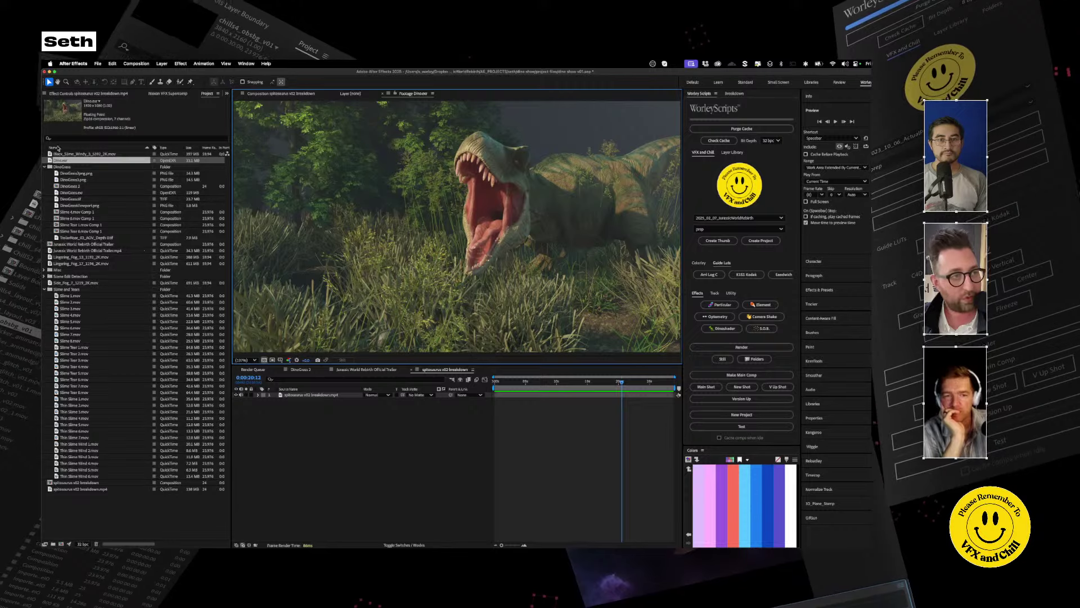
left_click(50, 161)
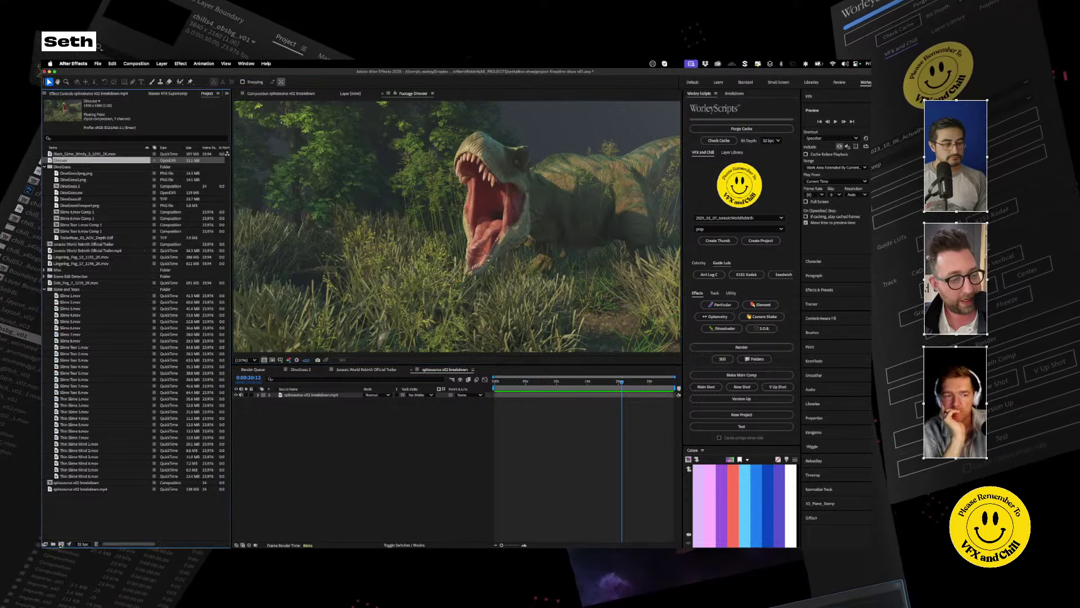
left_click(60, 544)
left_click_drag(518, 383, 433, 386)
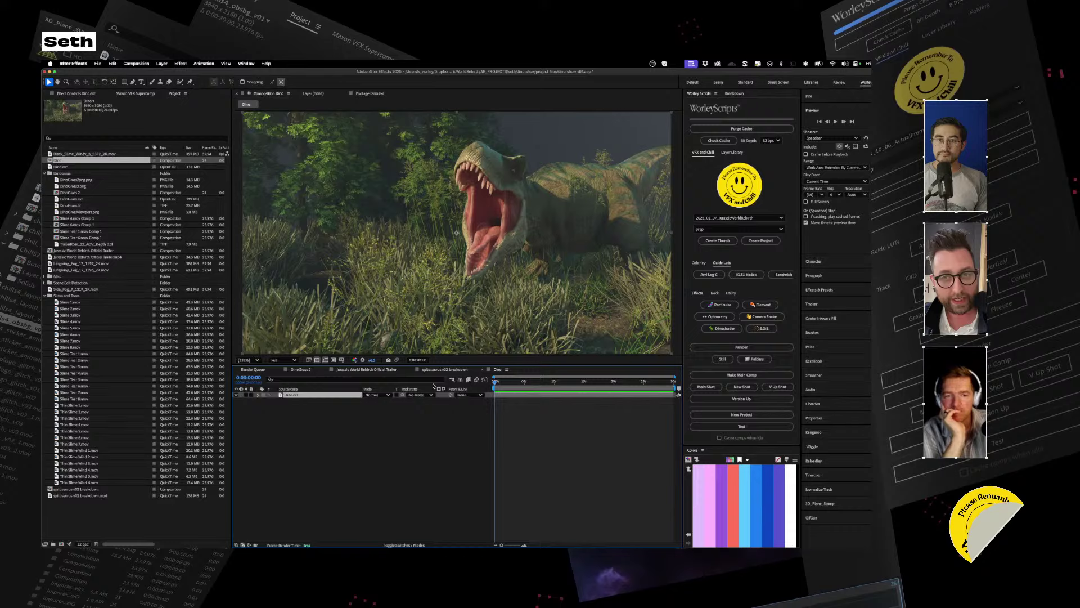
Apply the EXtractoR effect to the Dino.exr layer.
left_click(81, 93)
left_click(323, 397)
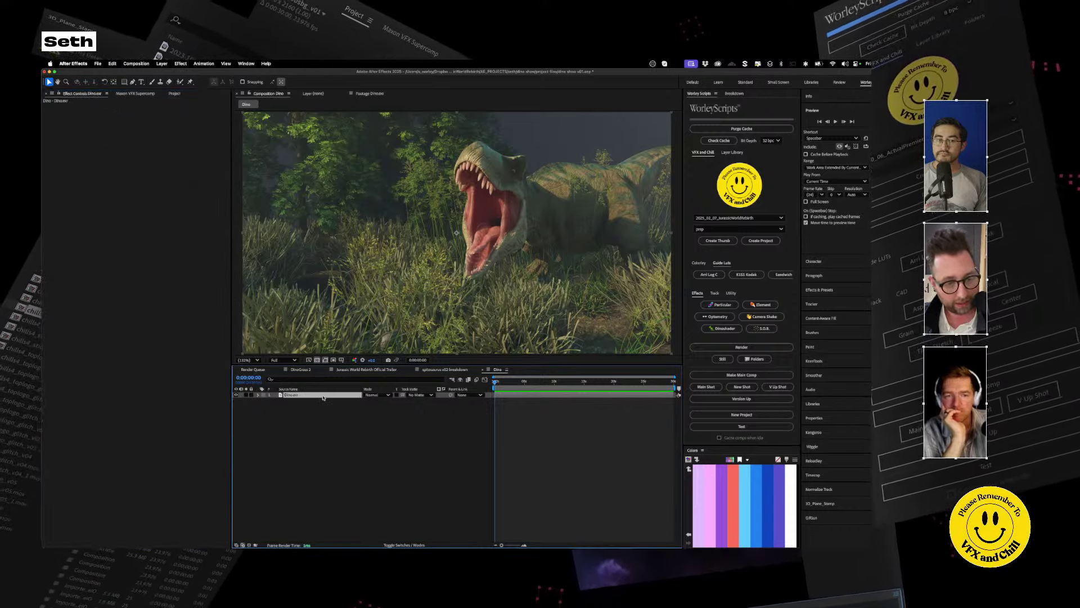
key("ctrl+space")
type("extr")
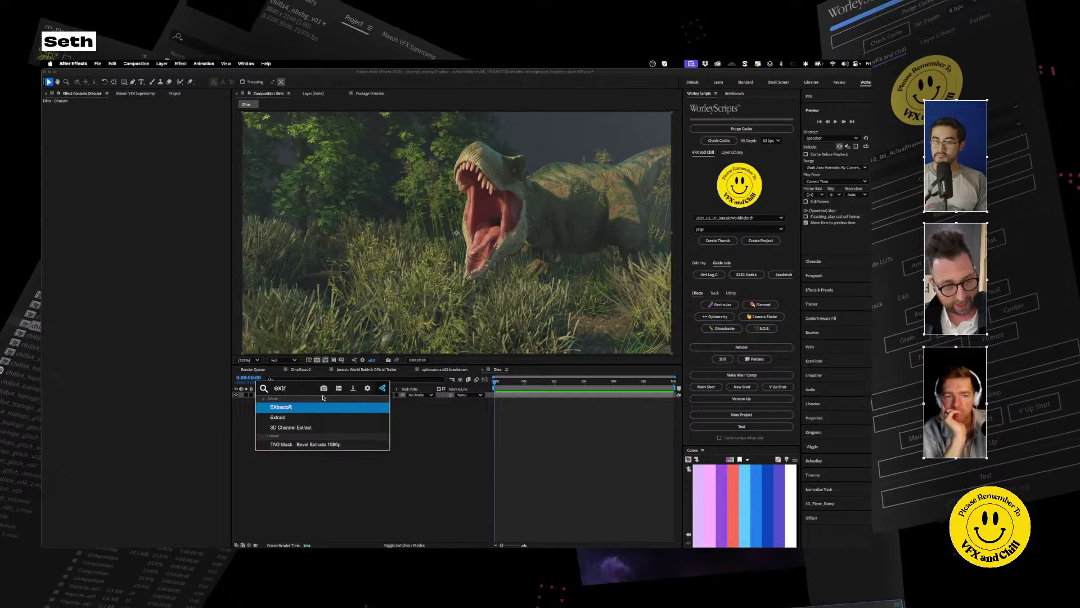
key("Return")
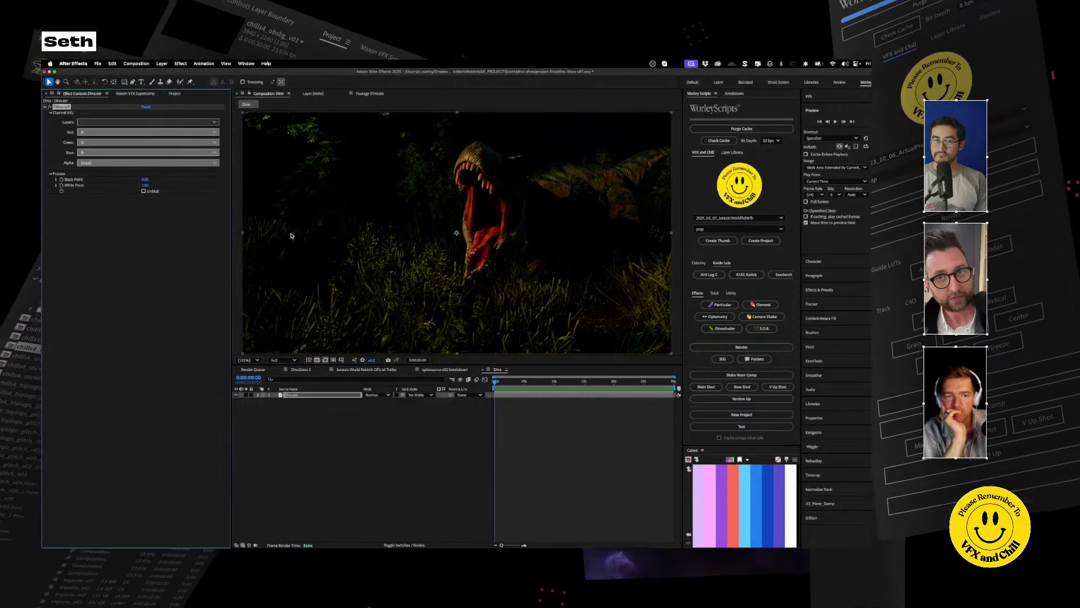
Check which render passes EXtractoR offers for the Dino.exr layer without choosing one.
left_click(162, 255)
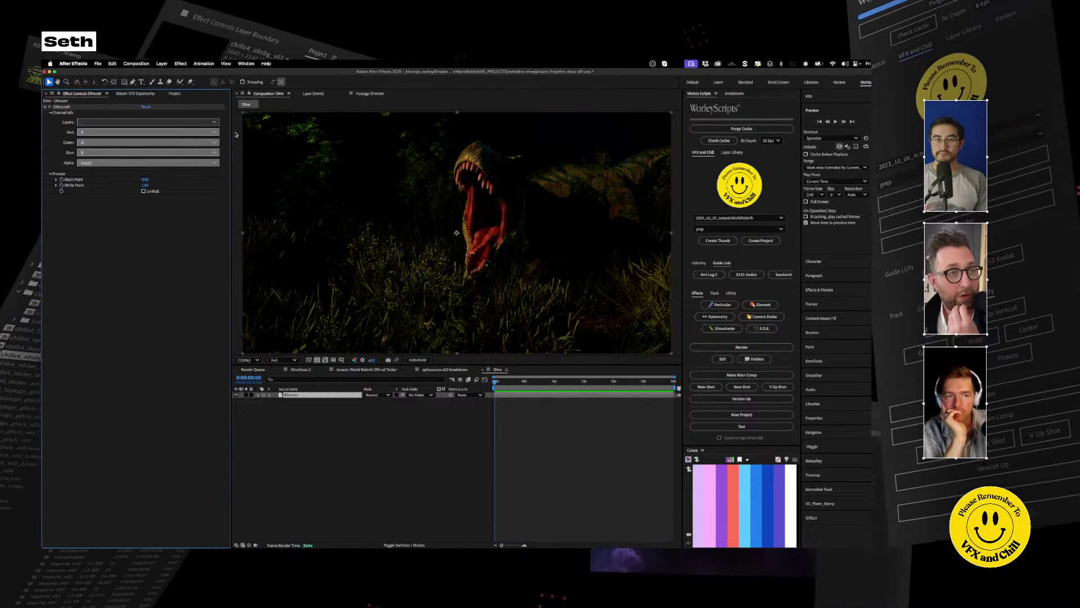
left_click(214, 123)
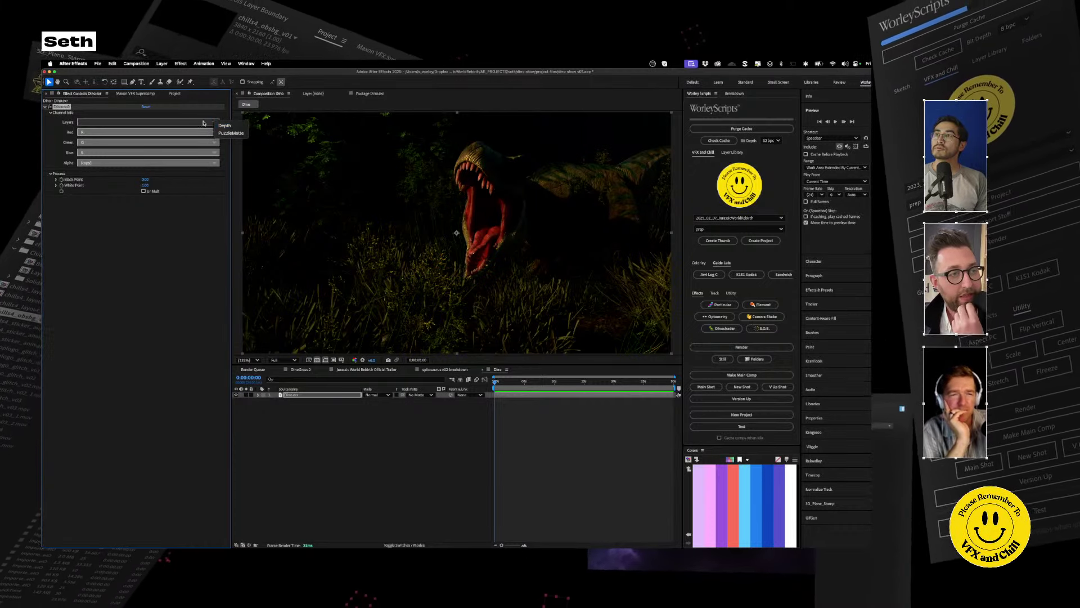
left_click(200, 123)
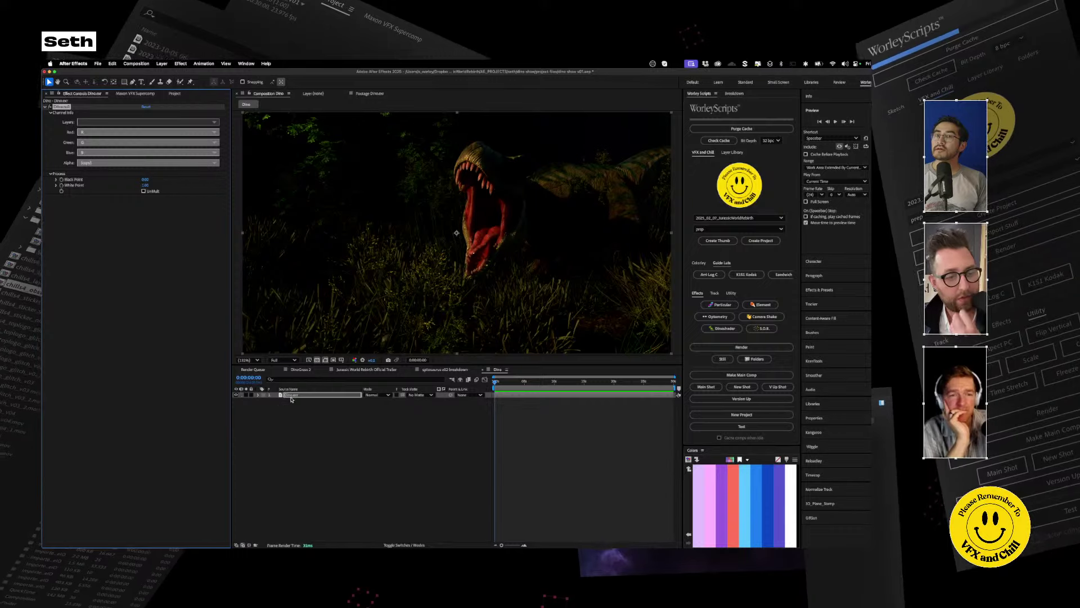
Duplicate the Dino.exr layer and disable EXtractoR on the upper copy.
left_click(292, 399)
key("super+d")
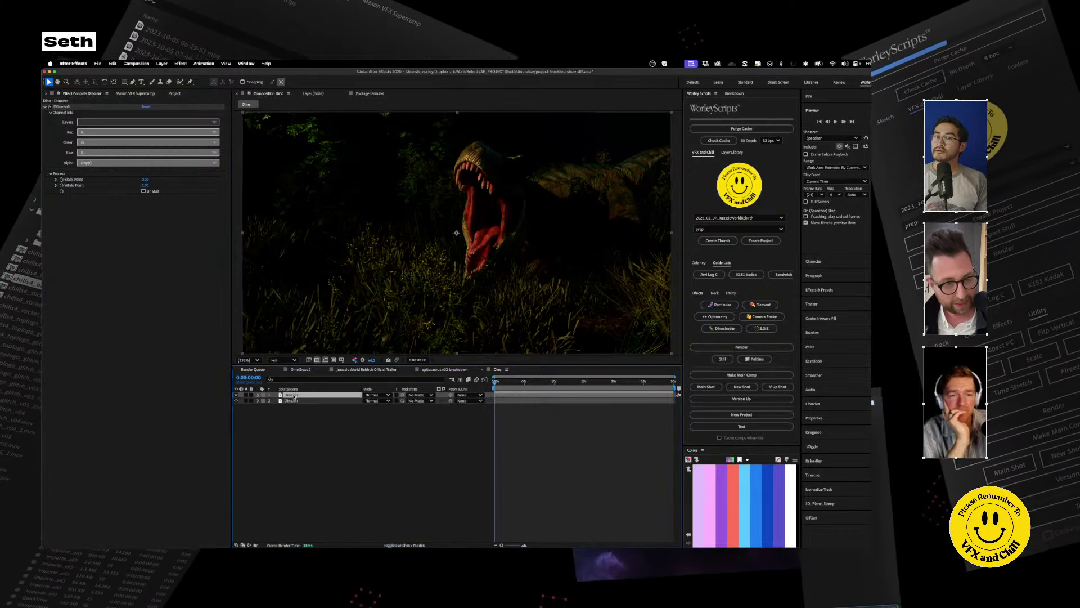
left_click(49, 107)
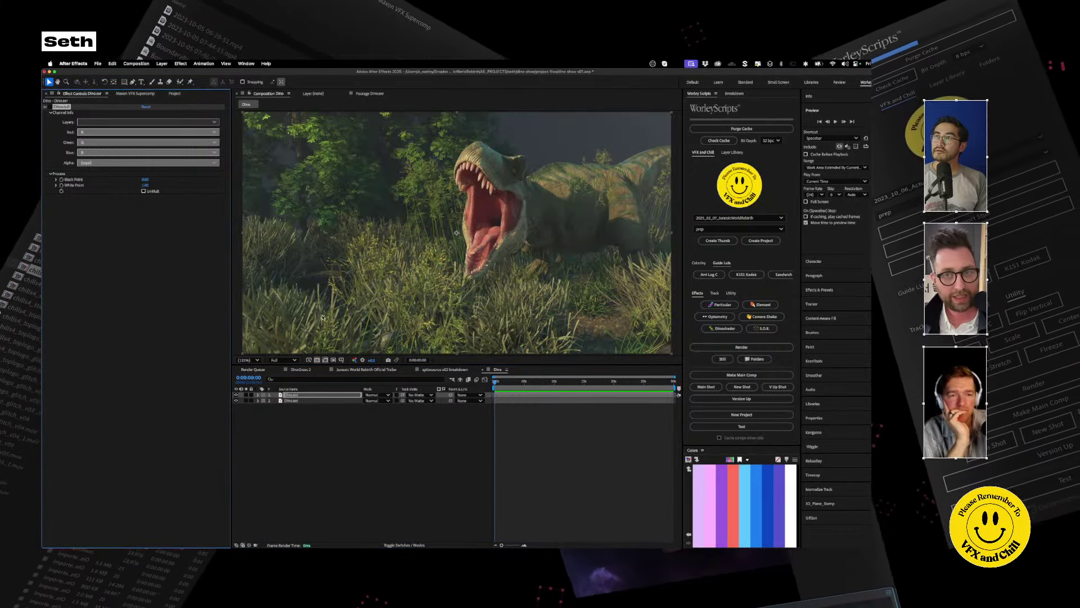
Recheck the EXtractoR layer choices and reselect the upper Dino.exr layer.
left_click(381, 429)
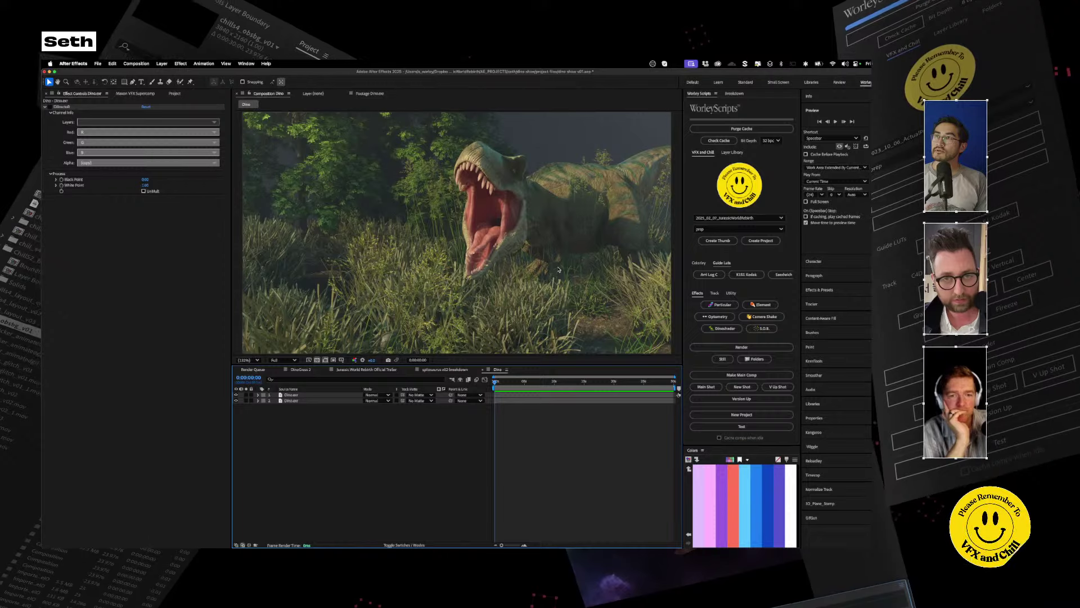
left_click(212, 122)
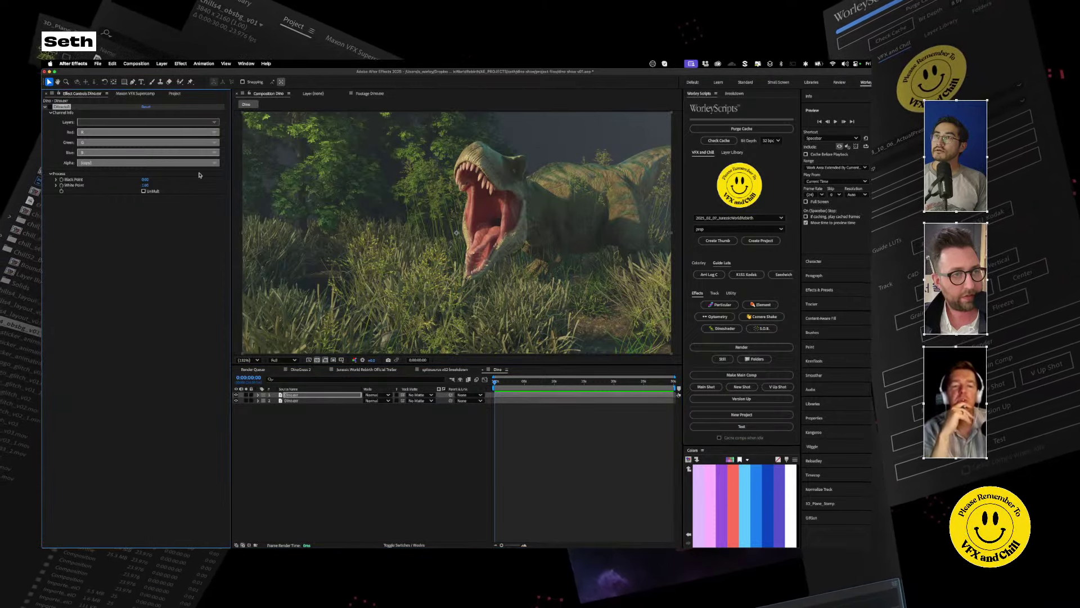
left_click(336, 462)
left_click(308, 395)
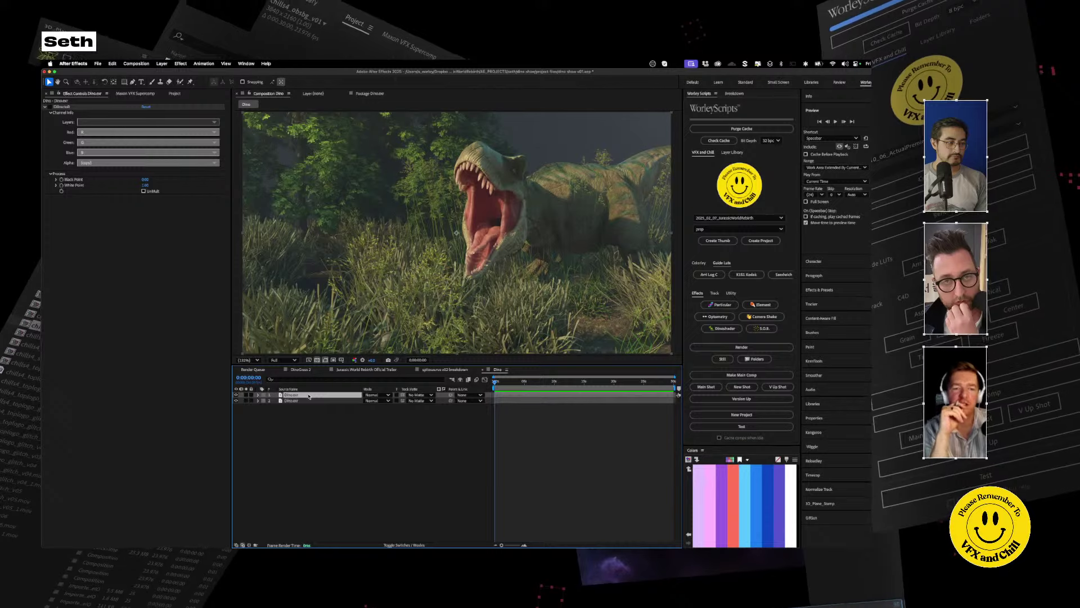
Enable Preserve RGB in the color interpretation of the Dino.exr footage.
left_click(136, 63)
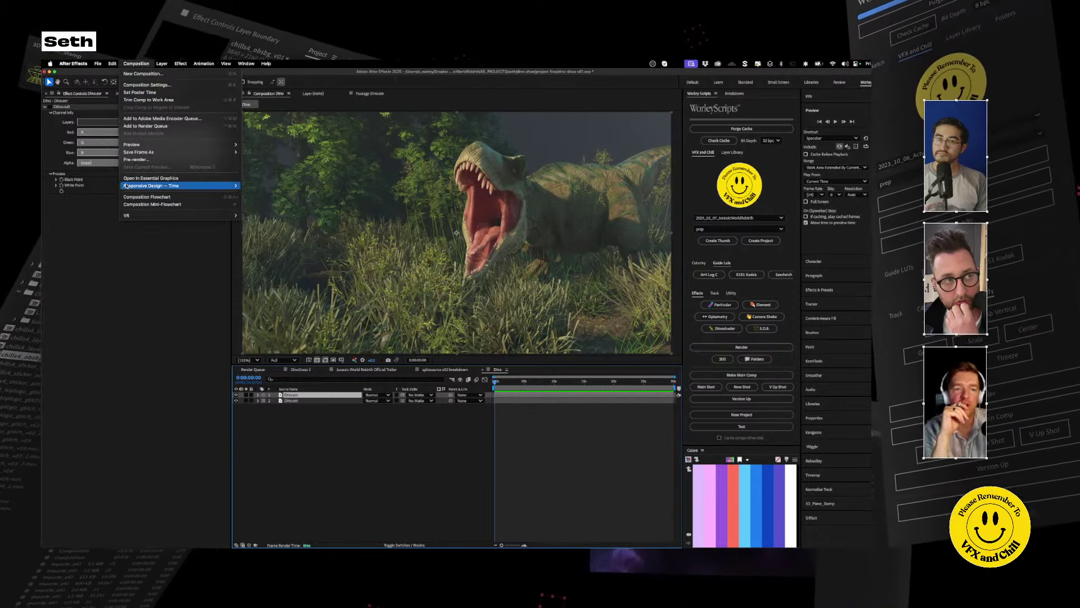
left_click(112, 96)
left_click(174, 94)
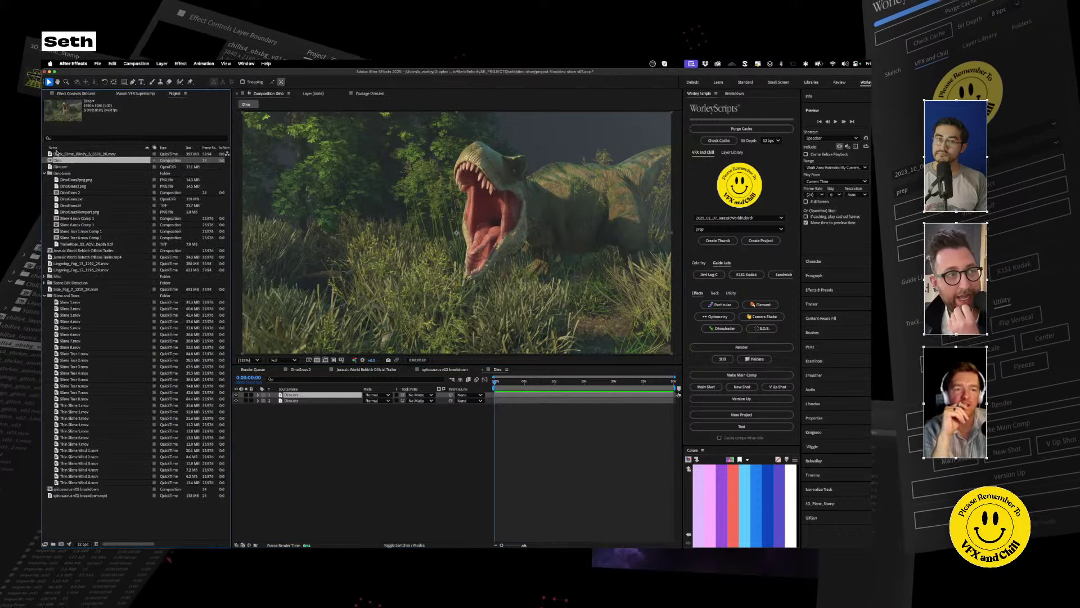
left_click(49, 167)
right_click(50, 167)
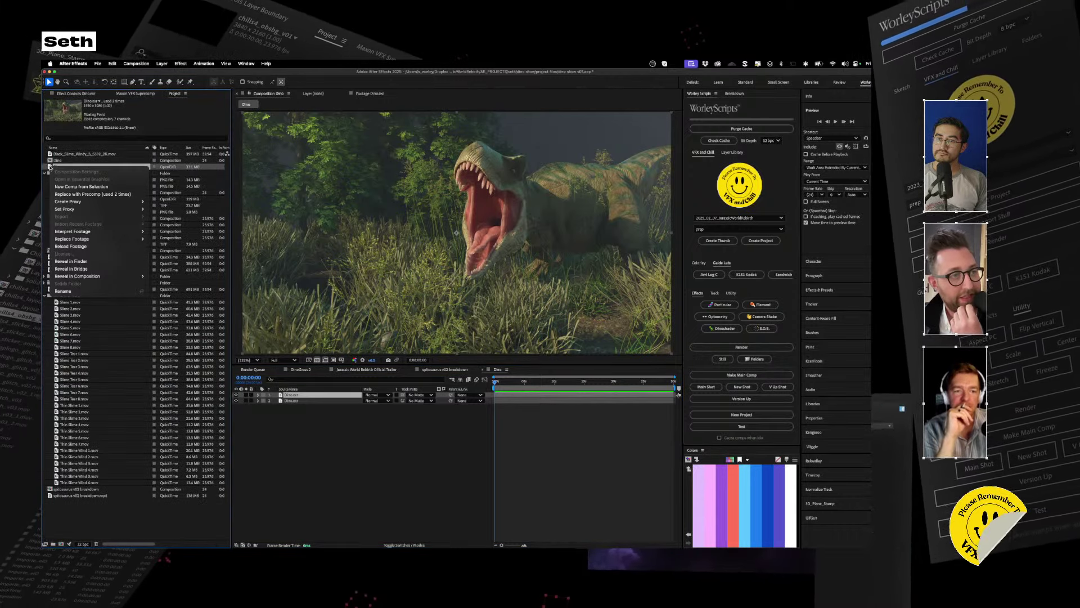
left_click(159, 232)
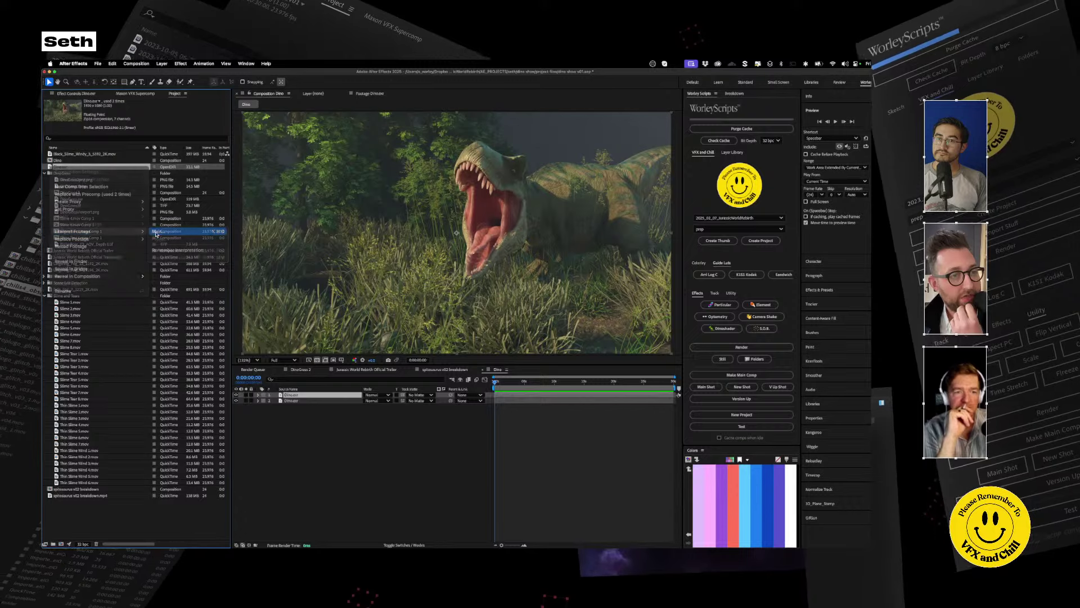
left_click(412, 184)
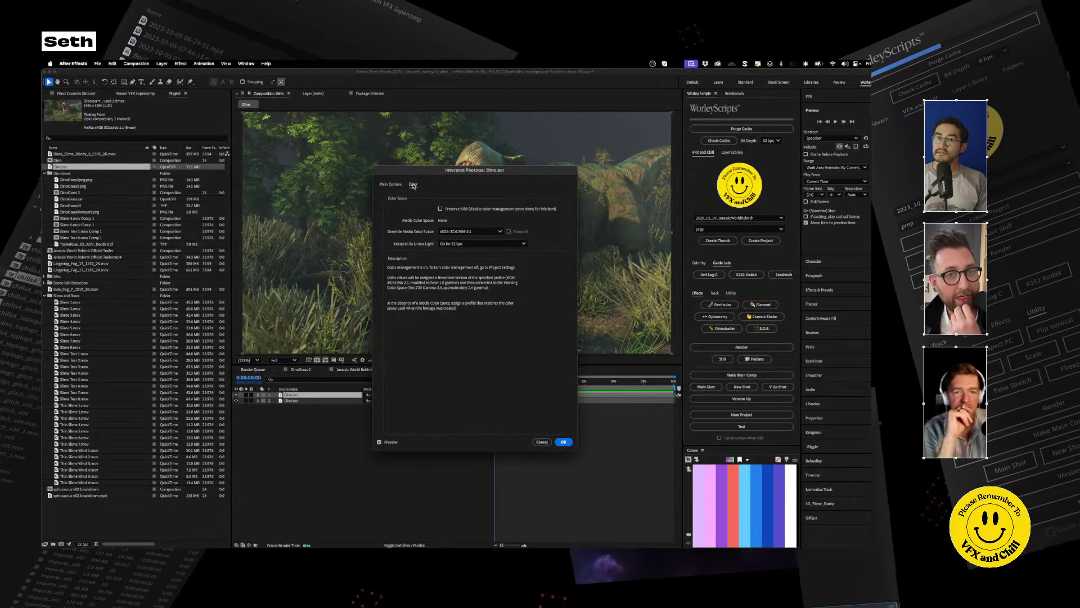
left_click(440, 209)
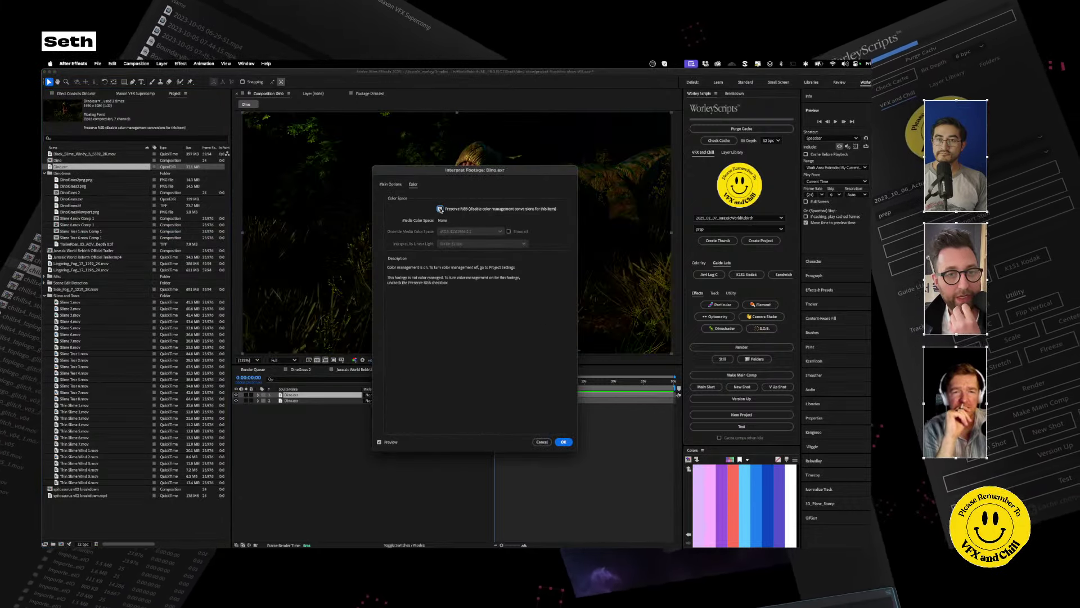
key("Return")
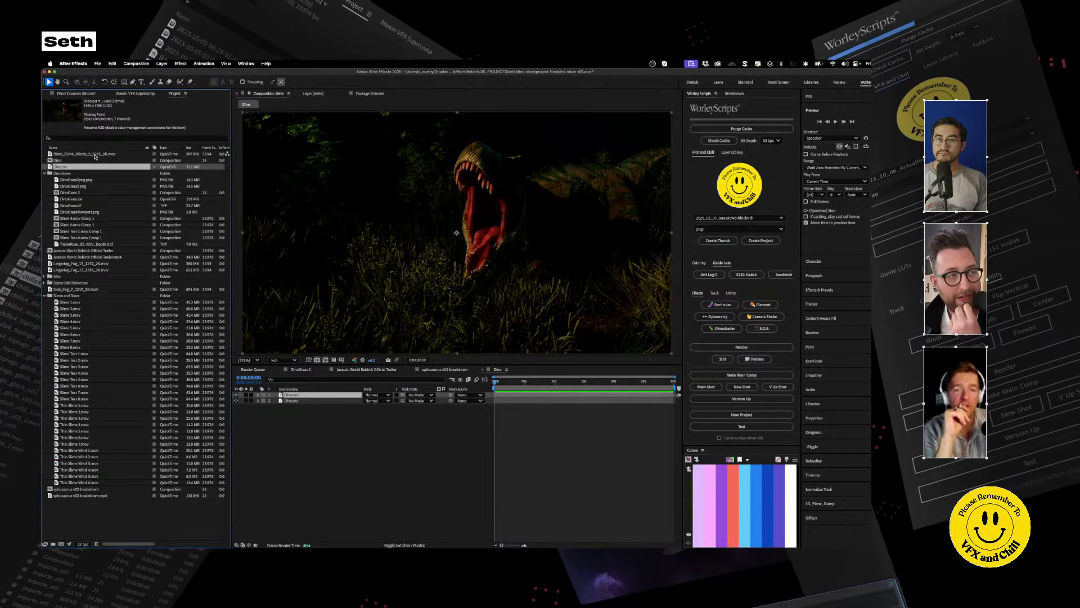
Disable Preserve RGB for the Dino.exr footage and override its media color space with ACES CG Linear (Academy Color Encoding System AP1).
right_click(58, 167)
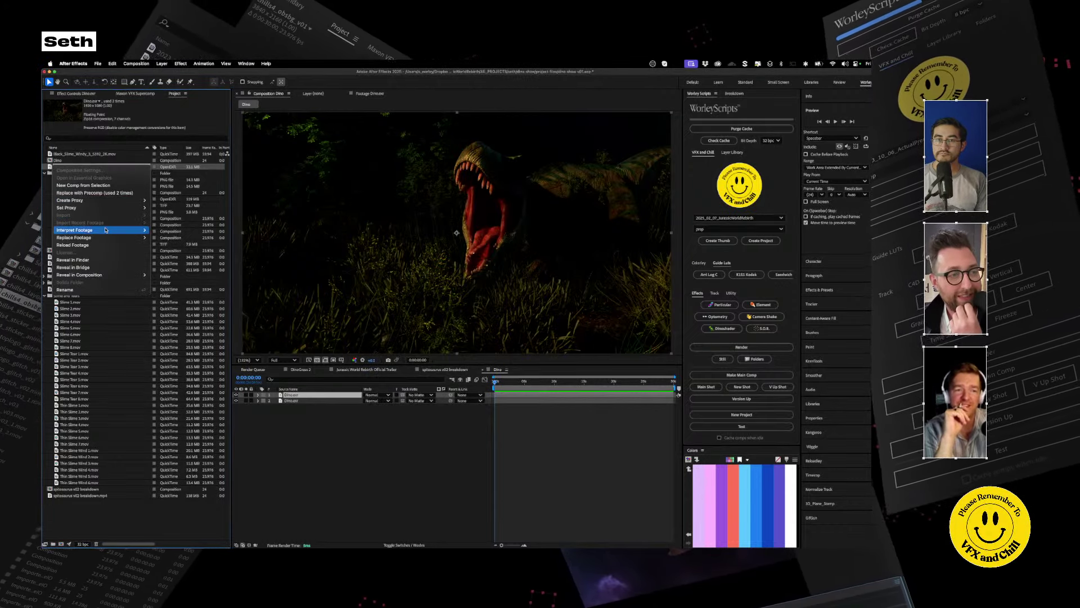
mouse_move(101, 230)
left_click(178, 230)
left_click(413, 185)
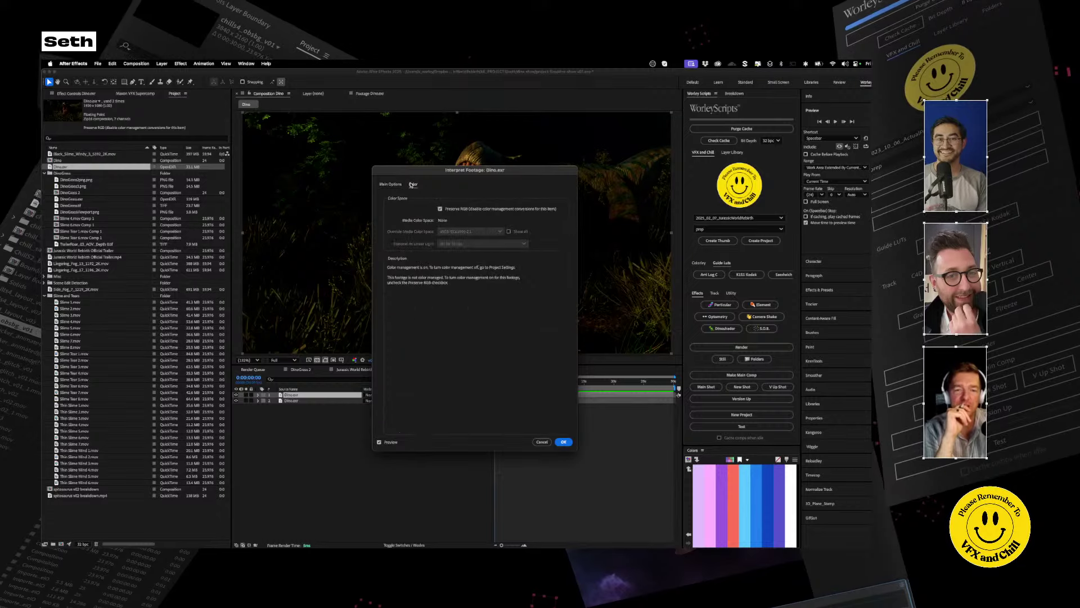
left_click(440, 209)
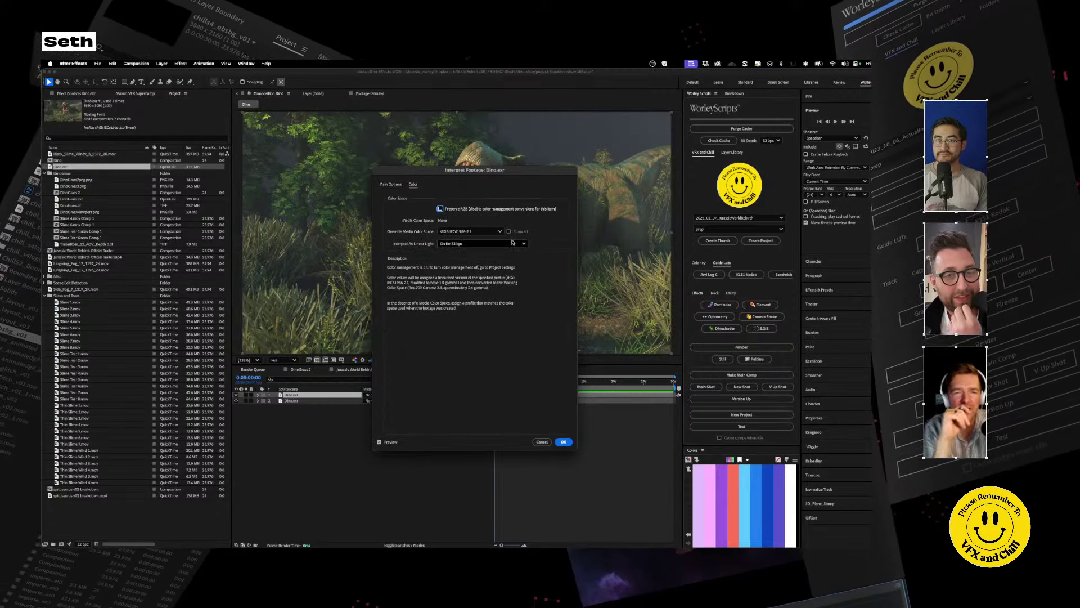
left_click(498, 231)
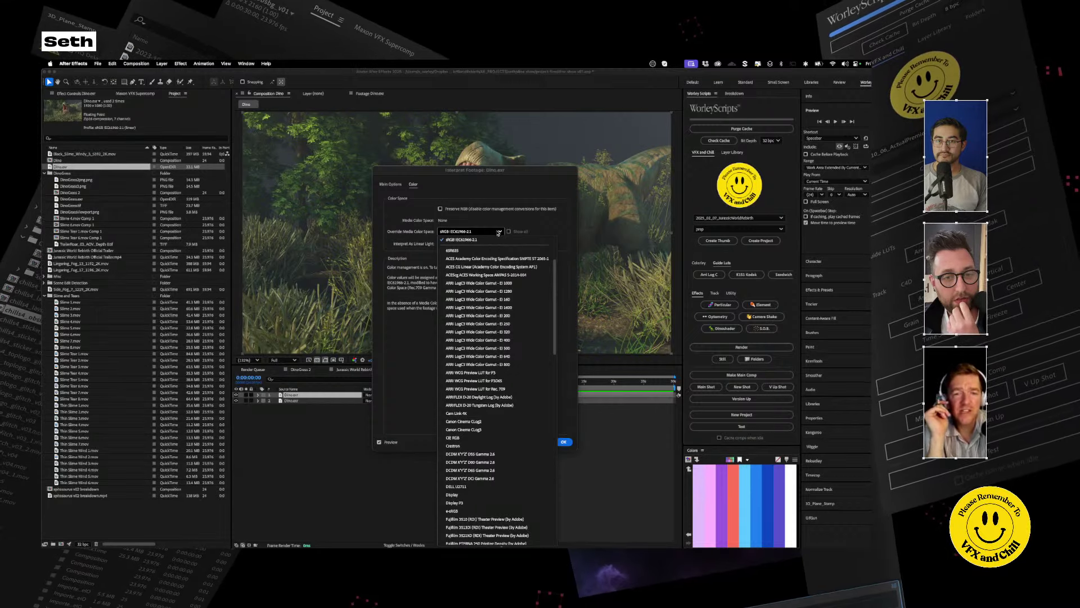
left_click(490, 268)
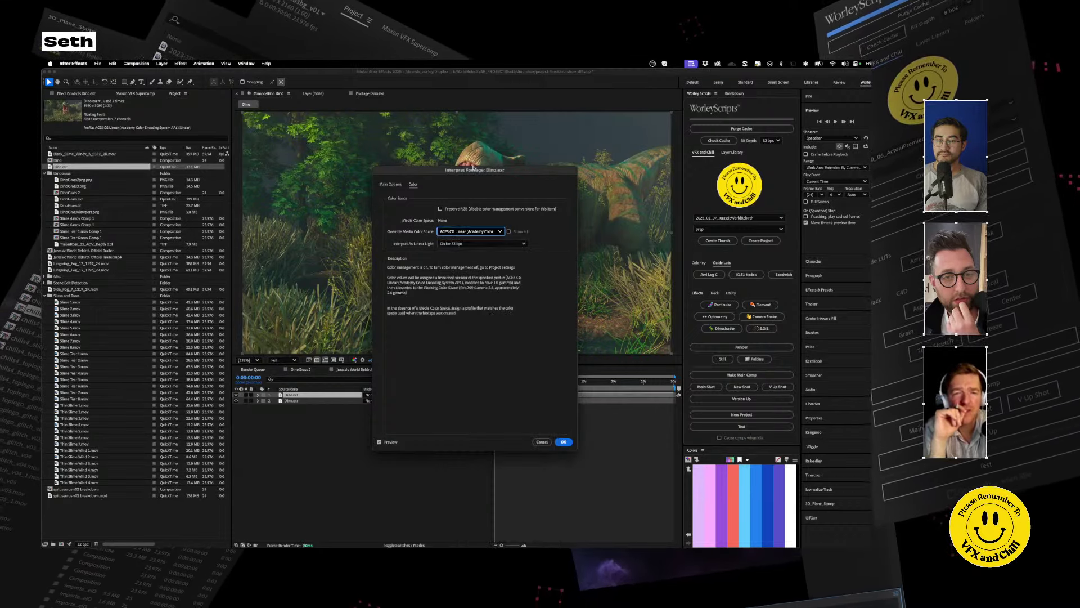
left_click_drag(473, 168, 234, 152)
left_click(327, 426)
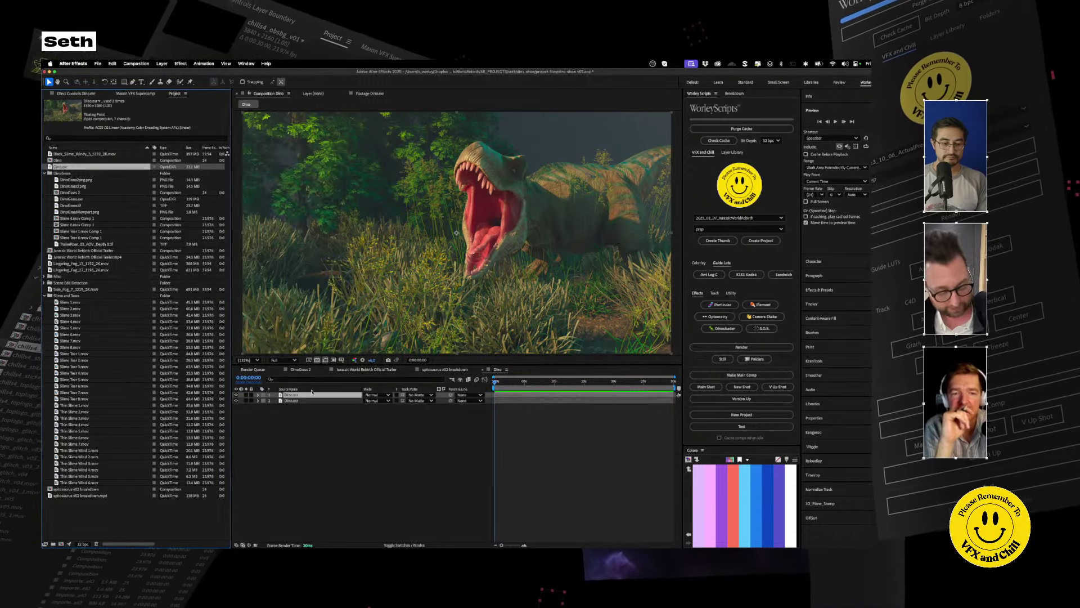
Try ARRI LogC3 Wide Color Gamut - EI 1000 as the media color space override for the Dino.exr footage.
left_click(162, 63)
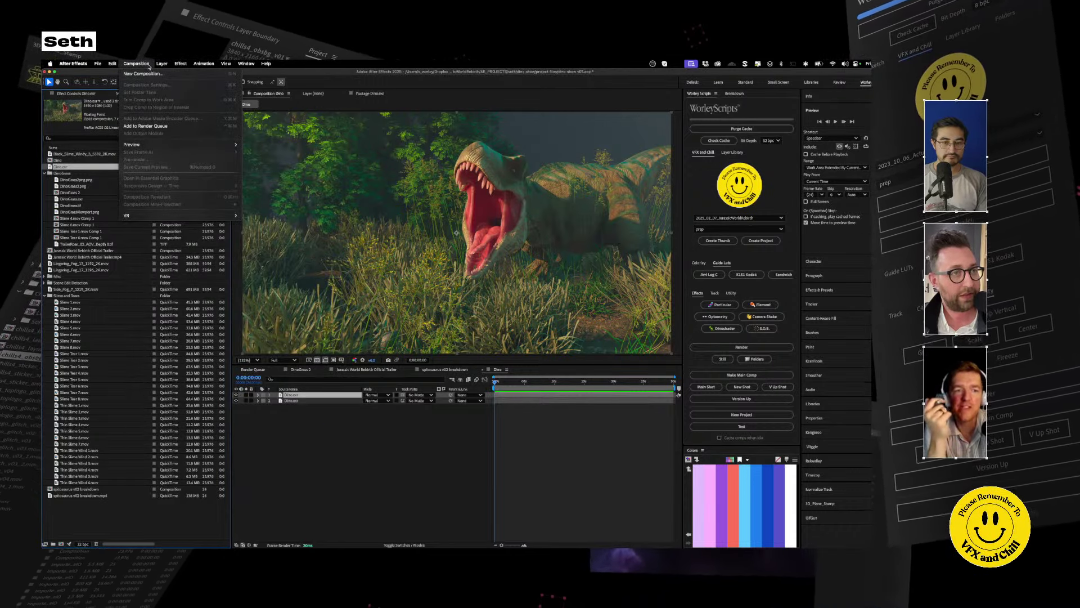
left_click(323, 448)
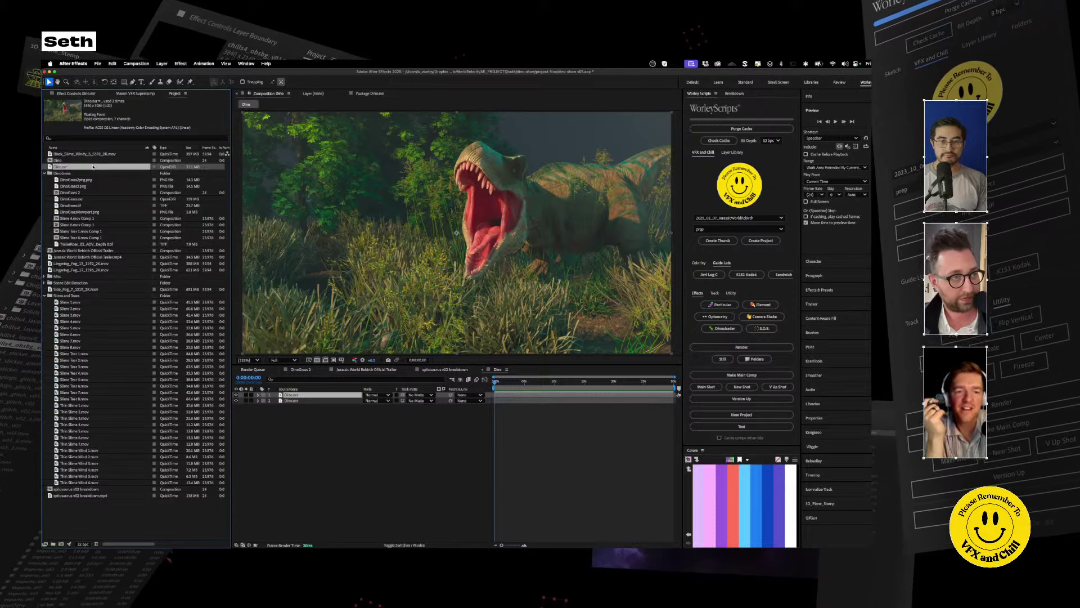
right_click(93, 166)
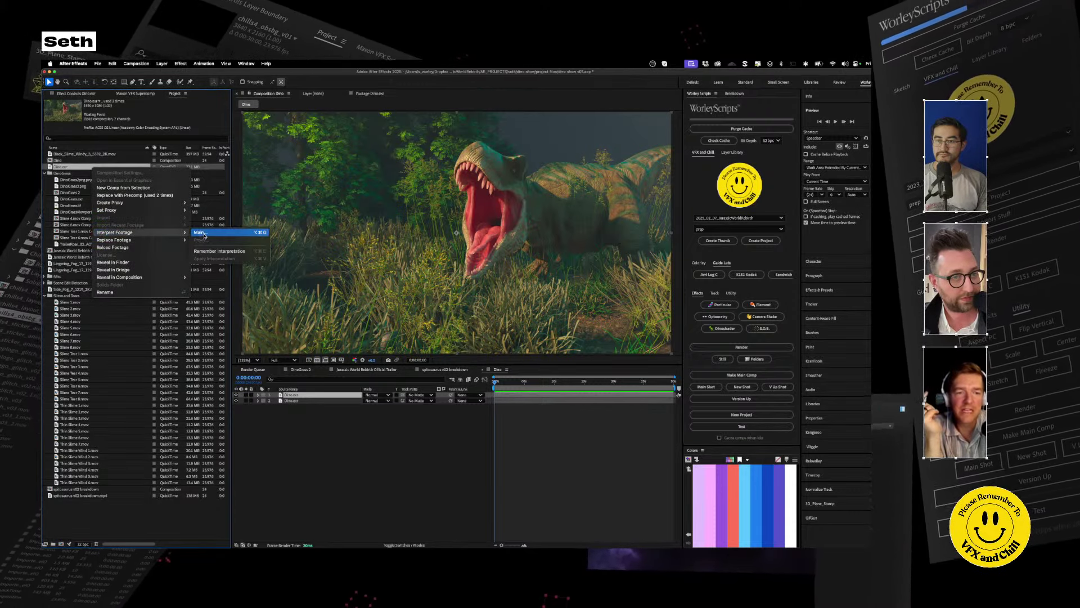
left_click(201, 233)
left_click_drag(436, 169, 134, 176)
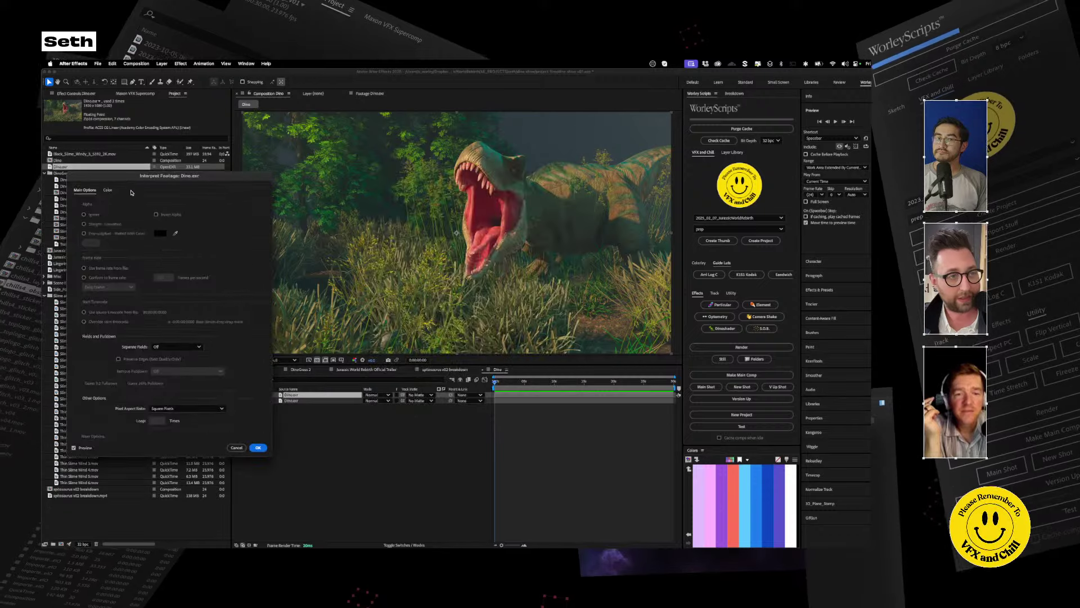
left_click(107, 190)
left_click(164, 237)
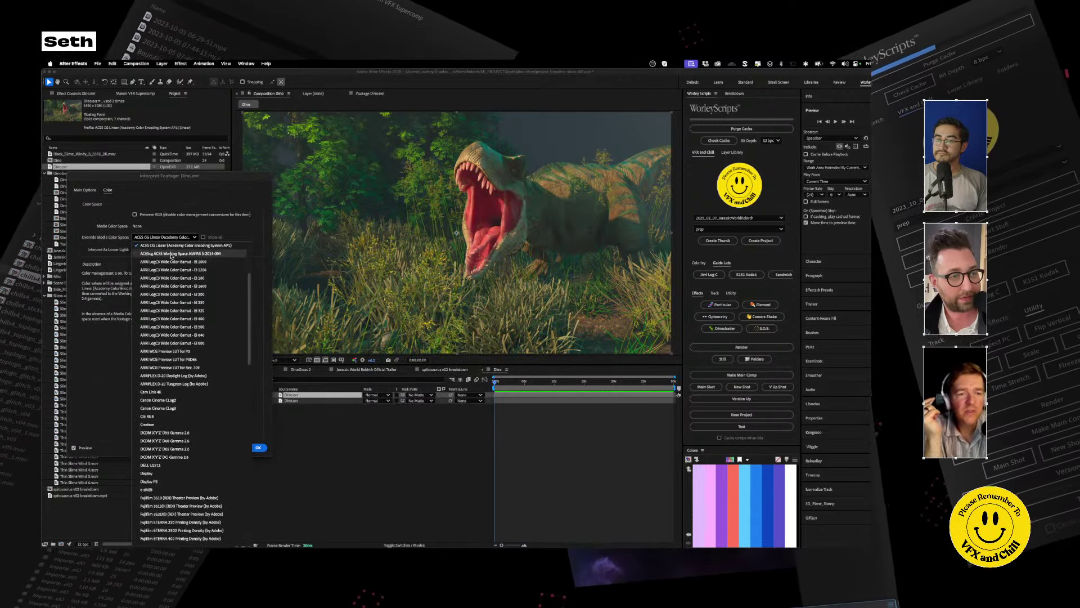
left_click(170, 261)
Try the Rec.709 Gamma 2.4 working color space as Dino.exr's override, and discard the trial interpretation changes.
left_click(169, 237)
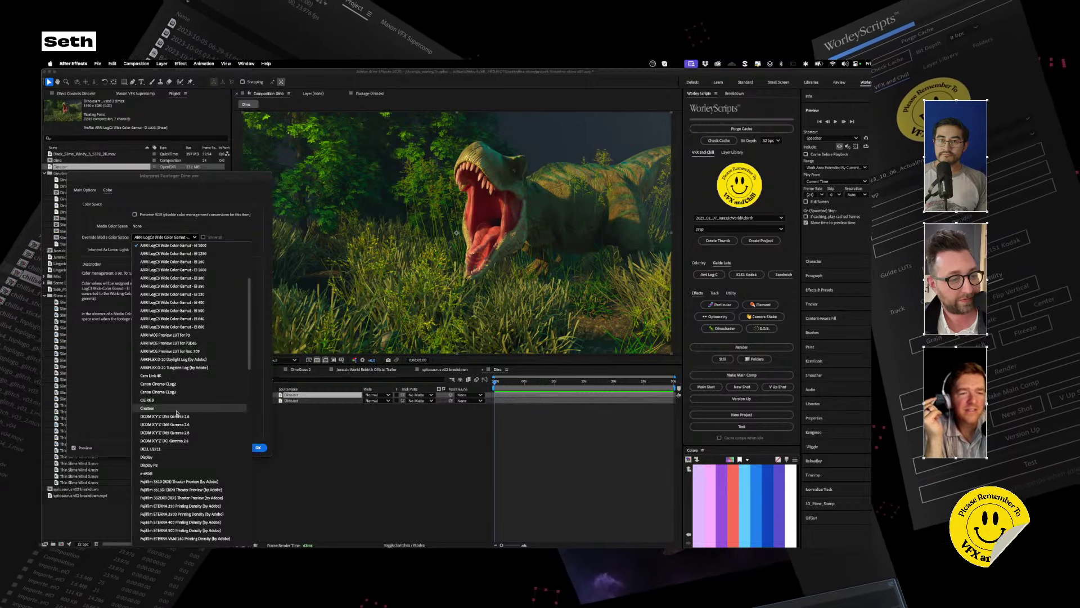
scroll(175, 407, "down", 3)
scroll(175, 406, "up", 6)
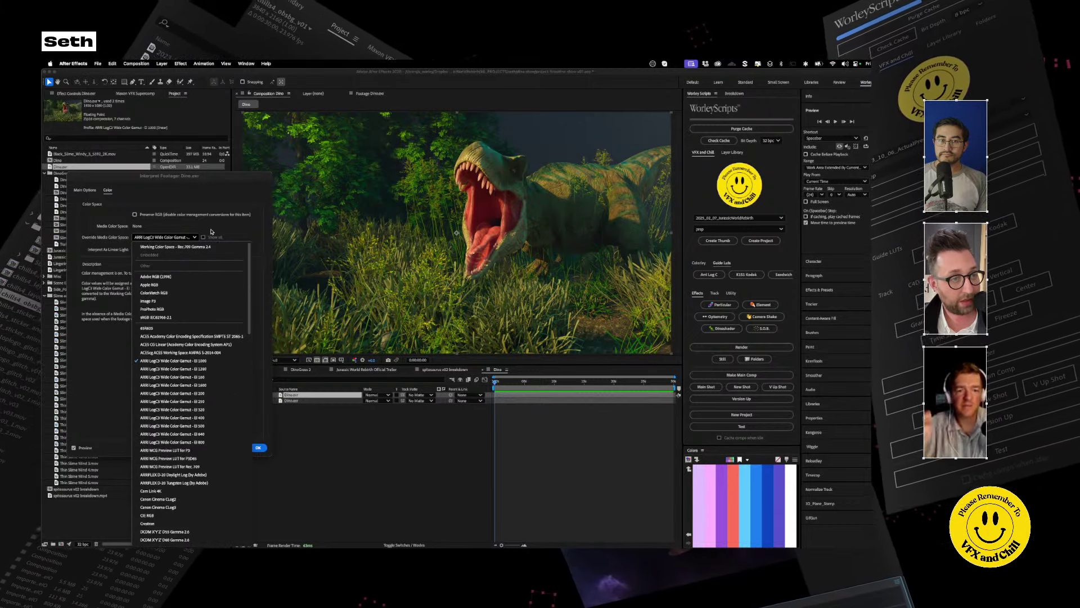
left_click(183, 247)
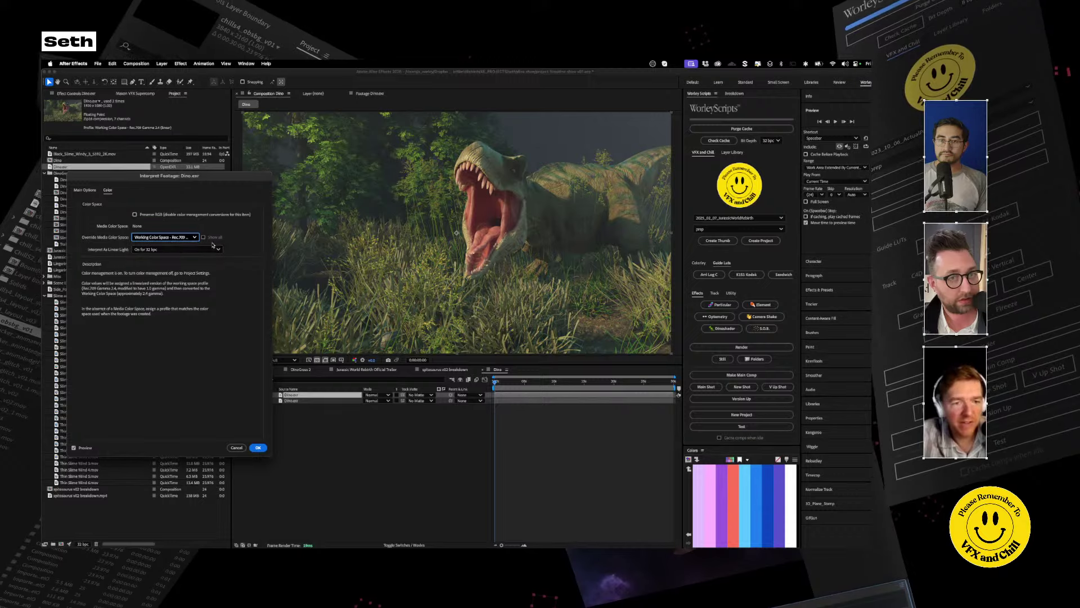
left_click(195, 237)
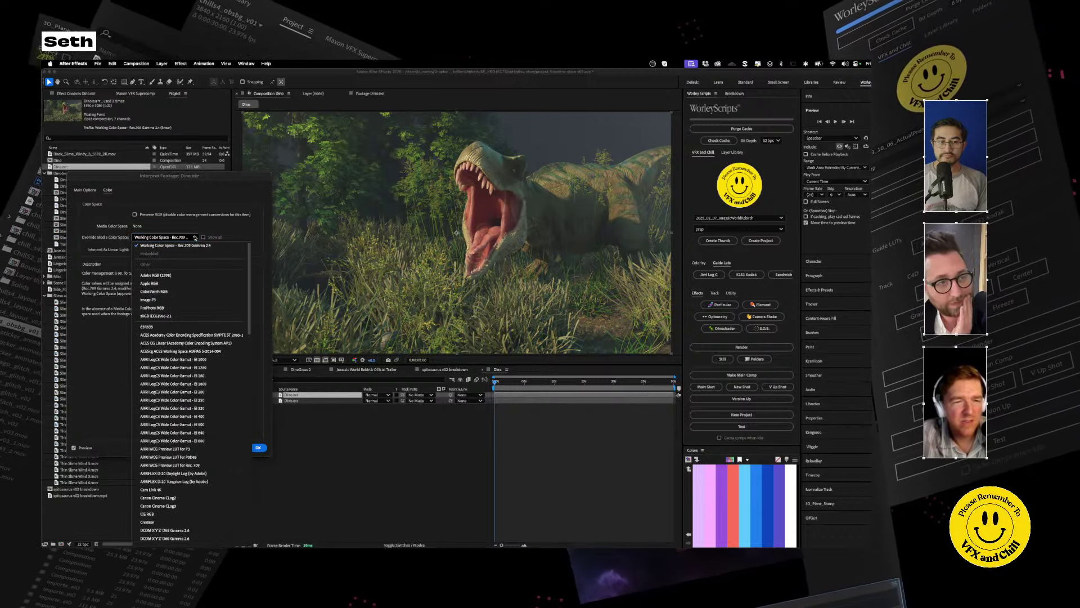
left_click(214, 240)
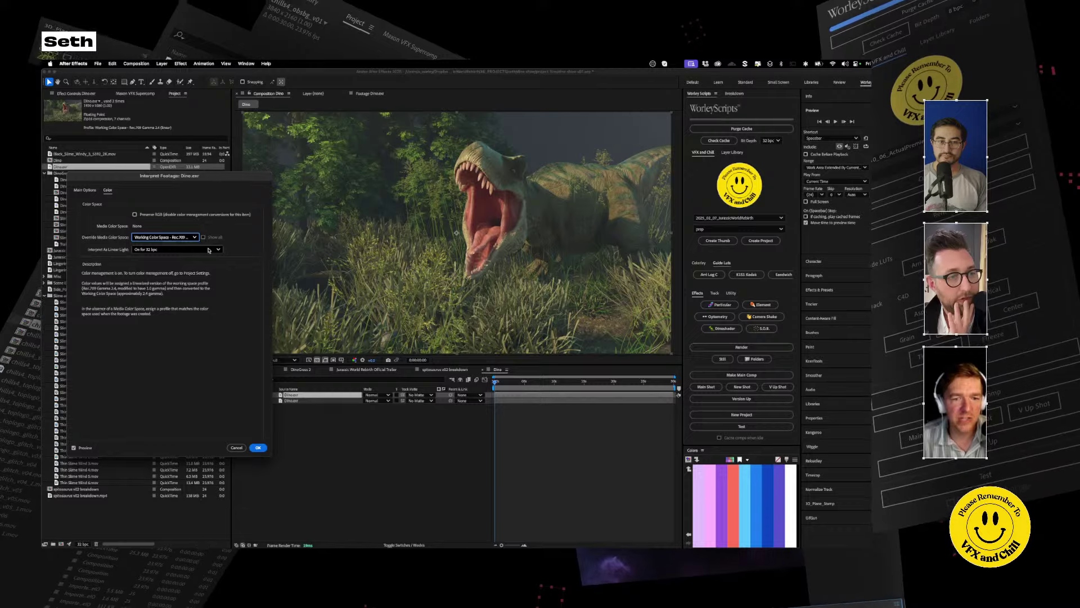
left_click(237, 448)
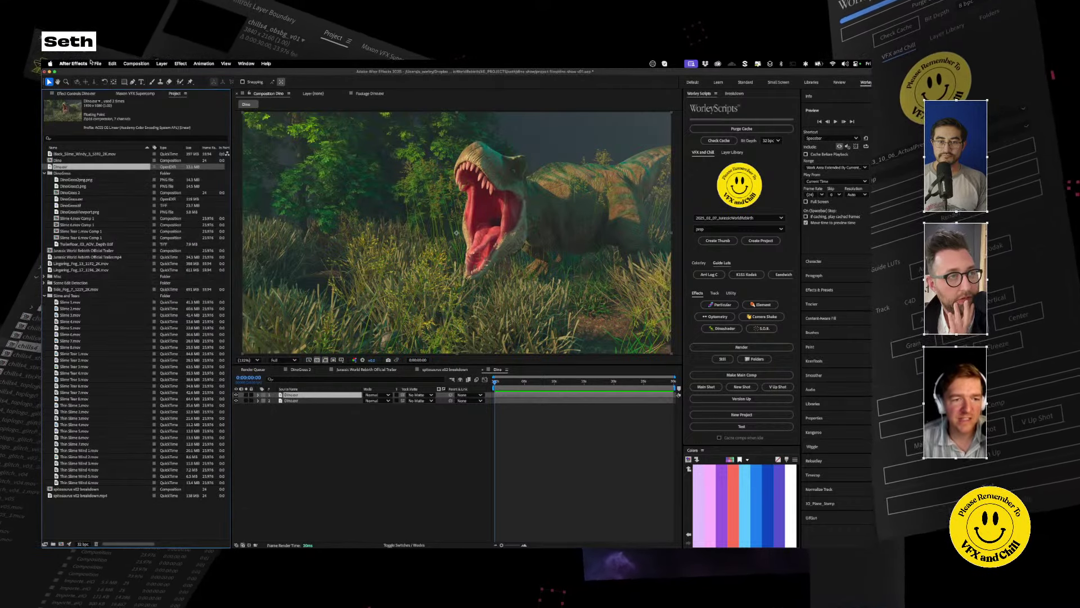
Switch the project's color engine to OCIO color managed and accept the resulting color settings changes.
left_click(98, 63)
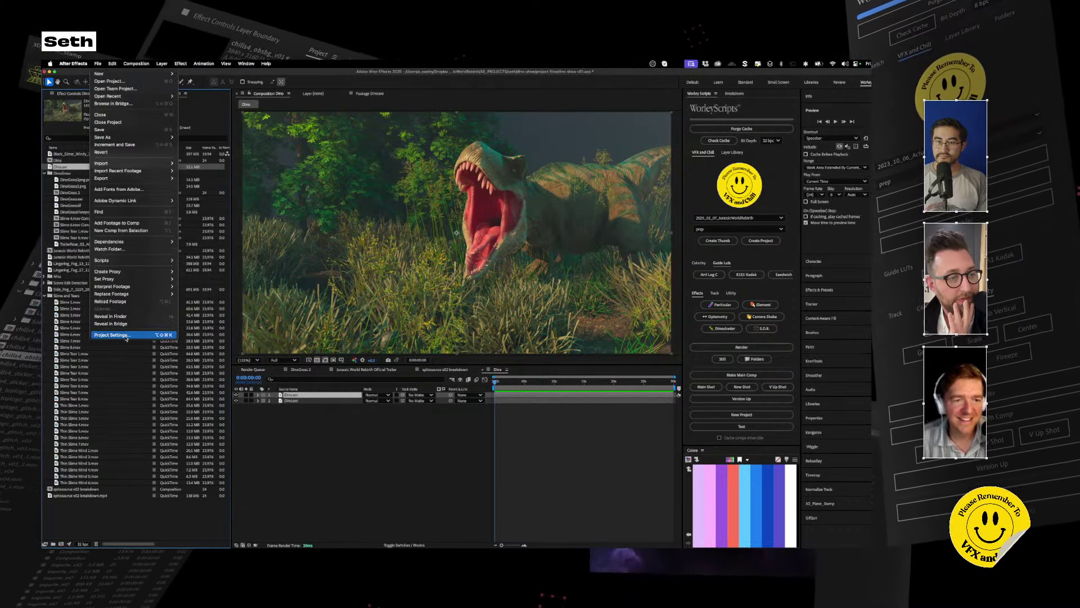
left_click(125, 334)
left_click(466, 196)
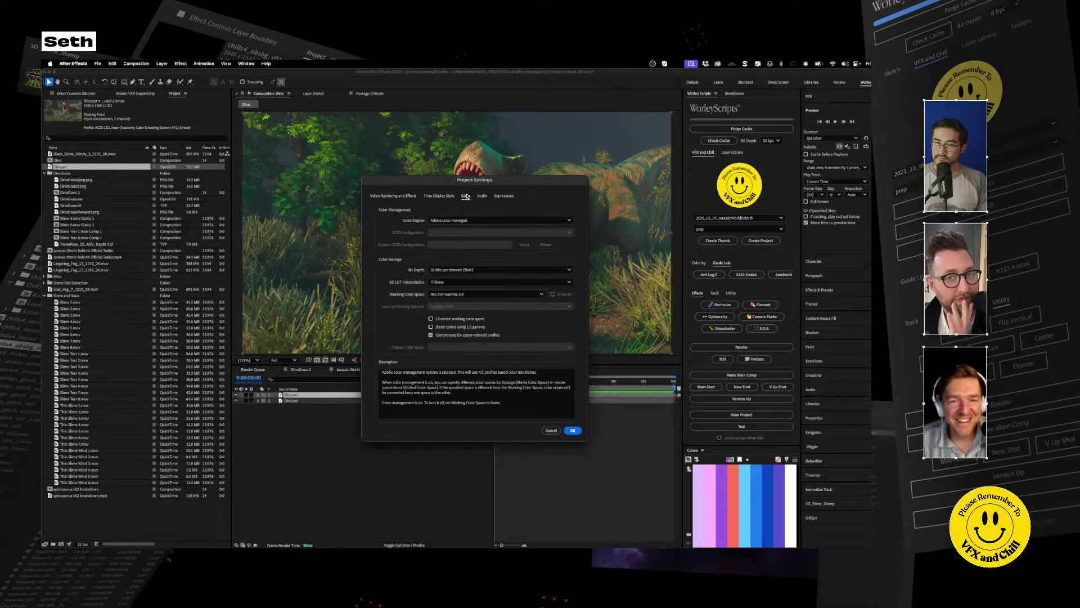
left_click_drag(470, 183, 190, 177)
left_click(290, 215)
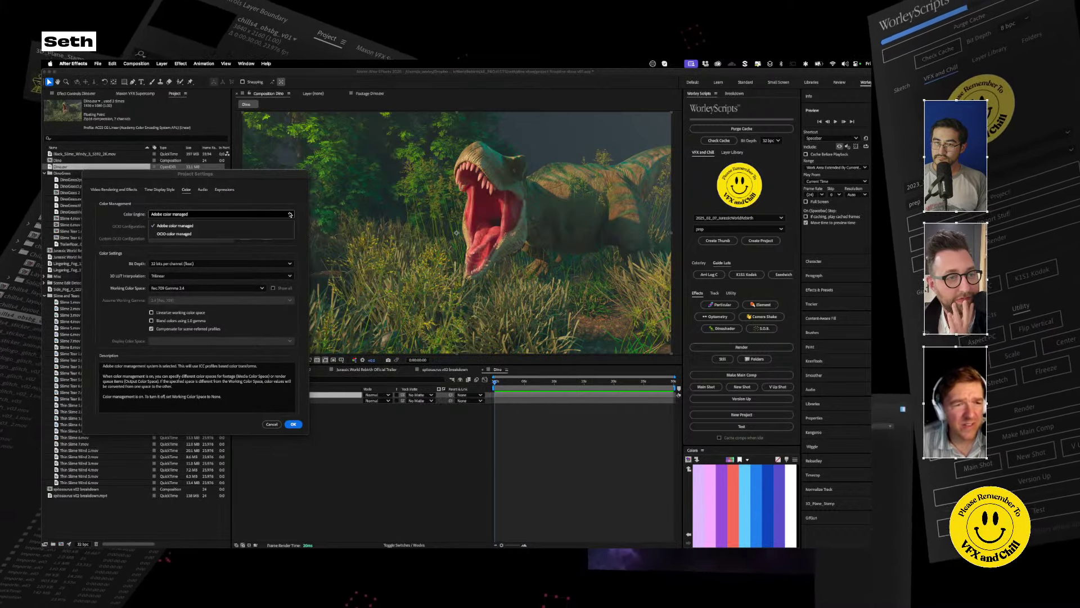
left_click(290, 214)
left_click(290, 215)
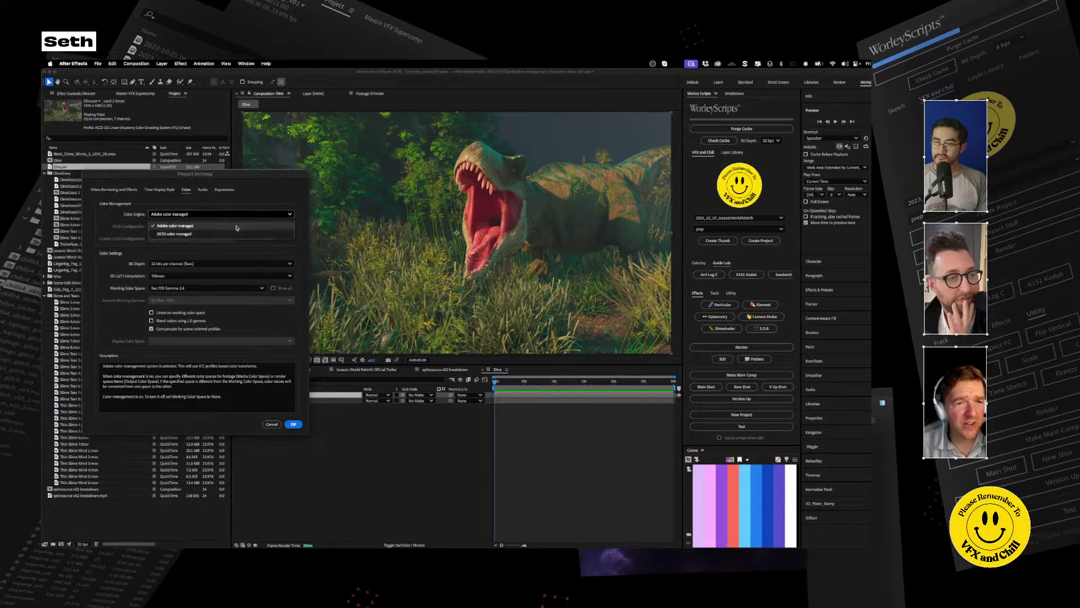
left_click(219, 226)
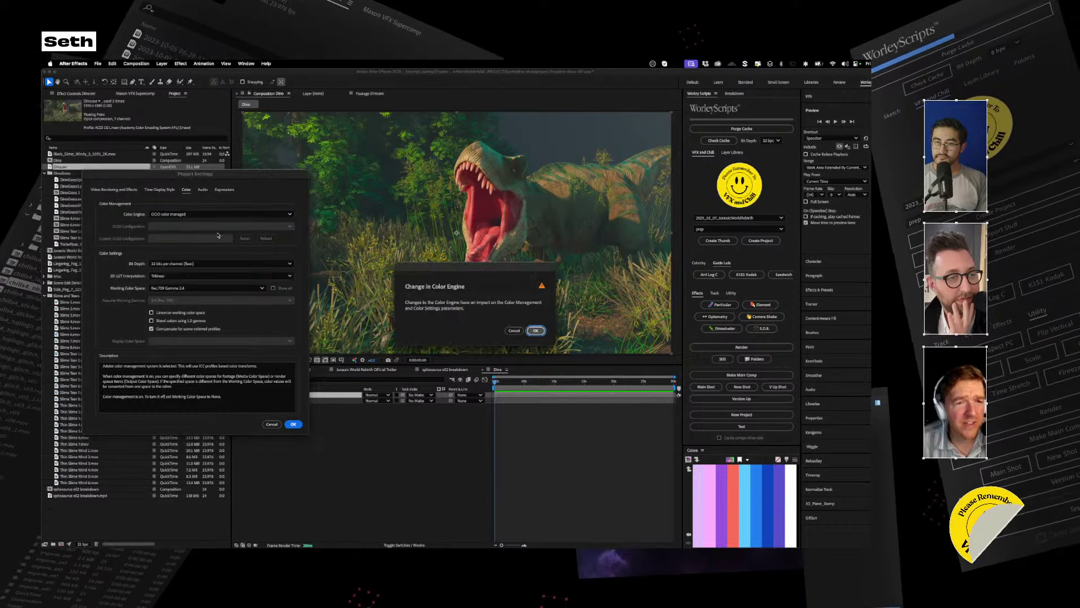
left_click(536, 331)
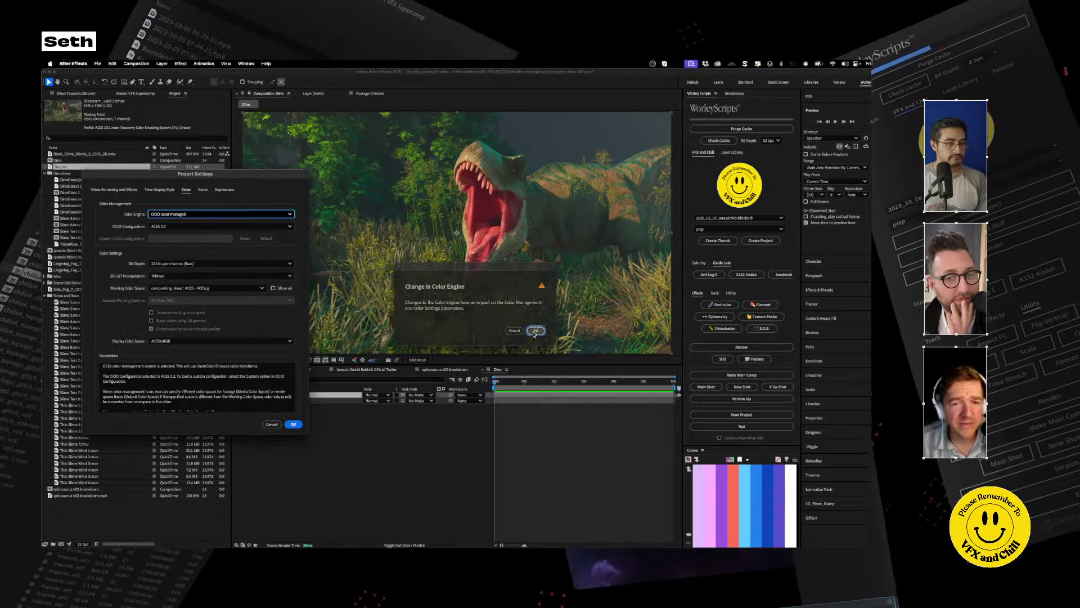
left_click(293, 423)
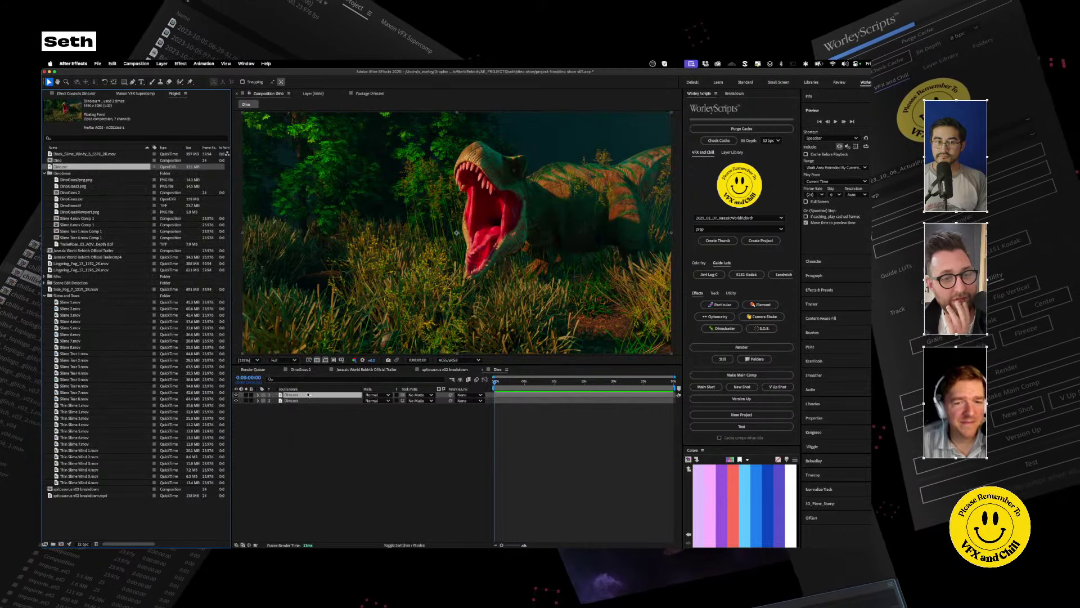
Set the project's OCIO configuration to ACES 1.3 CG v1.0 and accept the color settings.
left_click(98, 63)
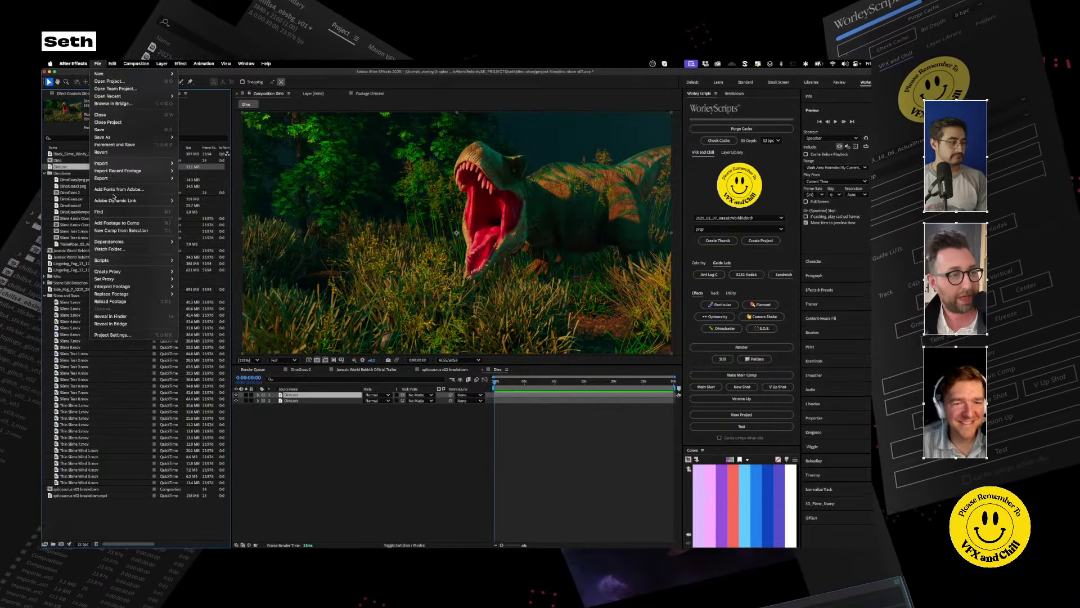
left_click(115, 335)
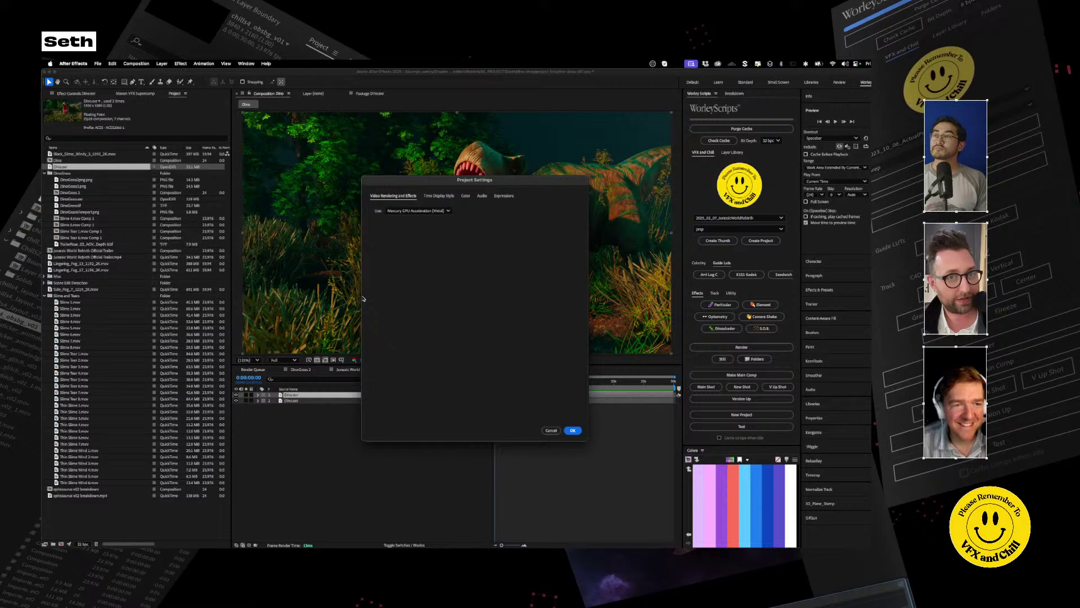
left_click(465, 195)
left_click_drag(448, 180, 191, 178)
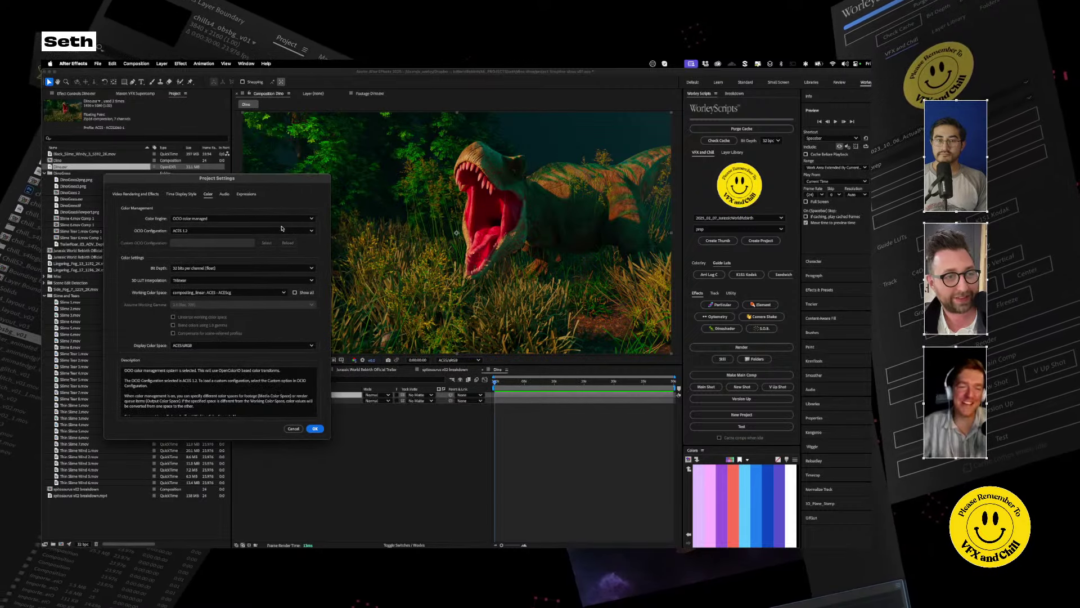
left_click(312, 231)
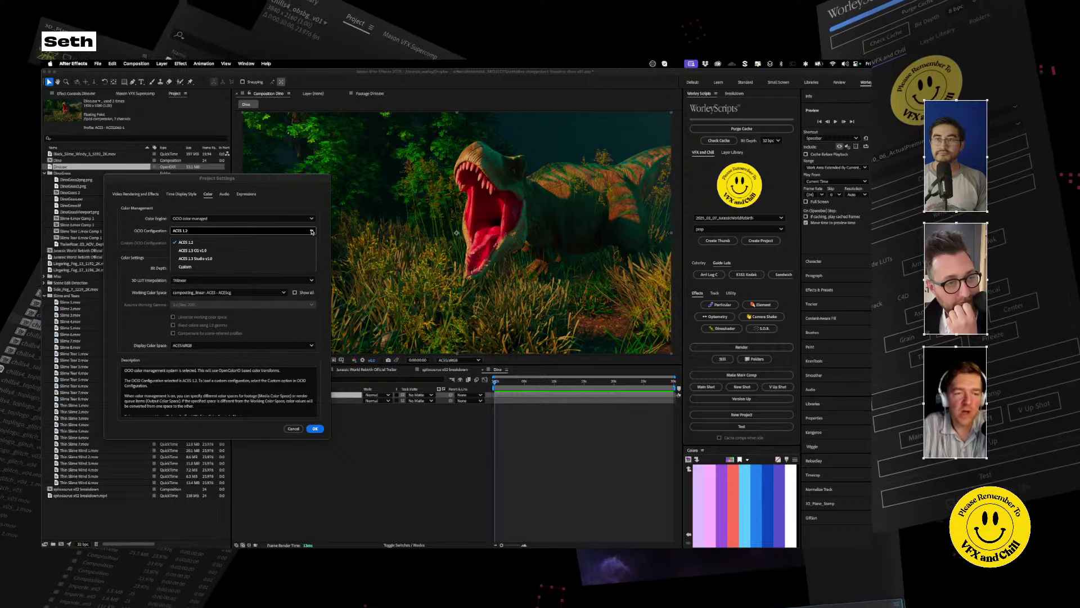
left_click(218, 251)
left_click(311, 231)
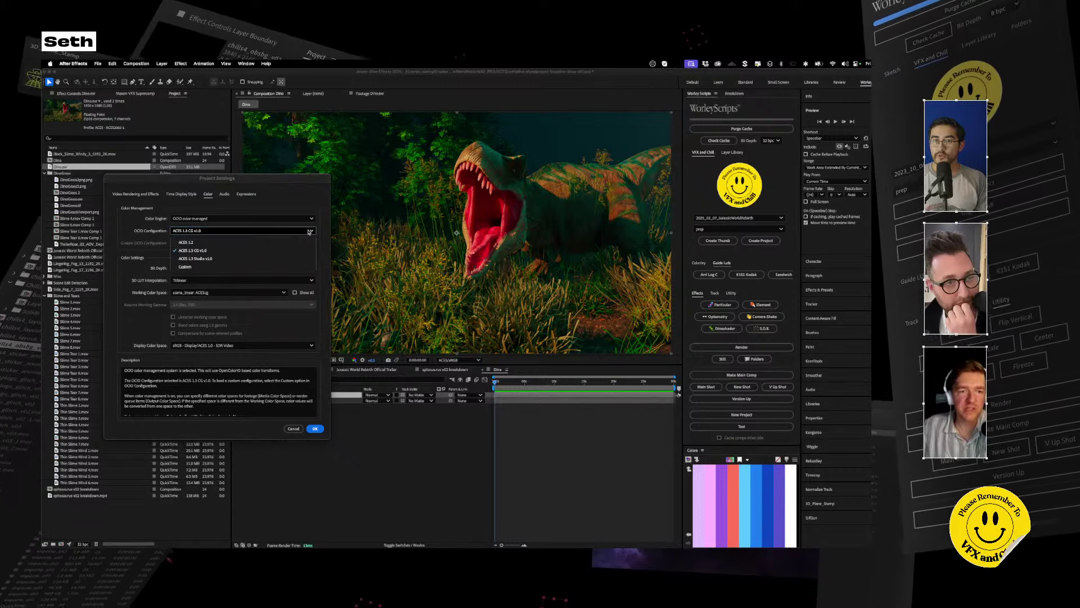
left_click(308, 336)
left_click(315, 429)
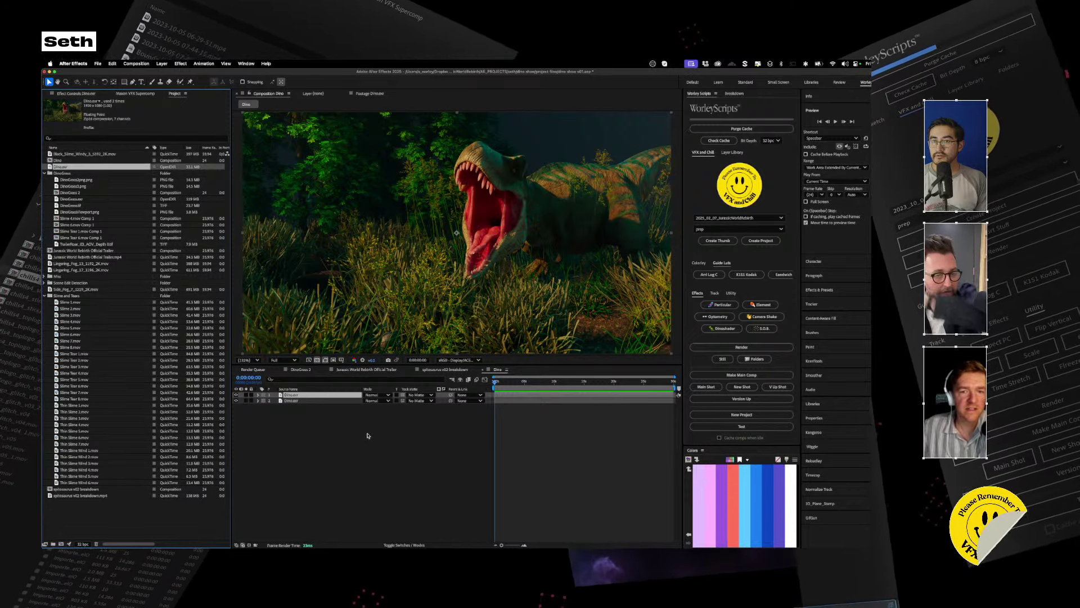
Try scene_linear: ACEScg as the media color space override in Dino.exr's footage interpretation.
left_click(97, 63)
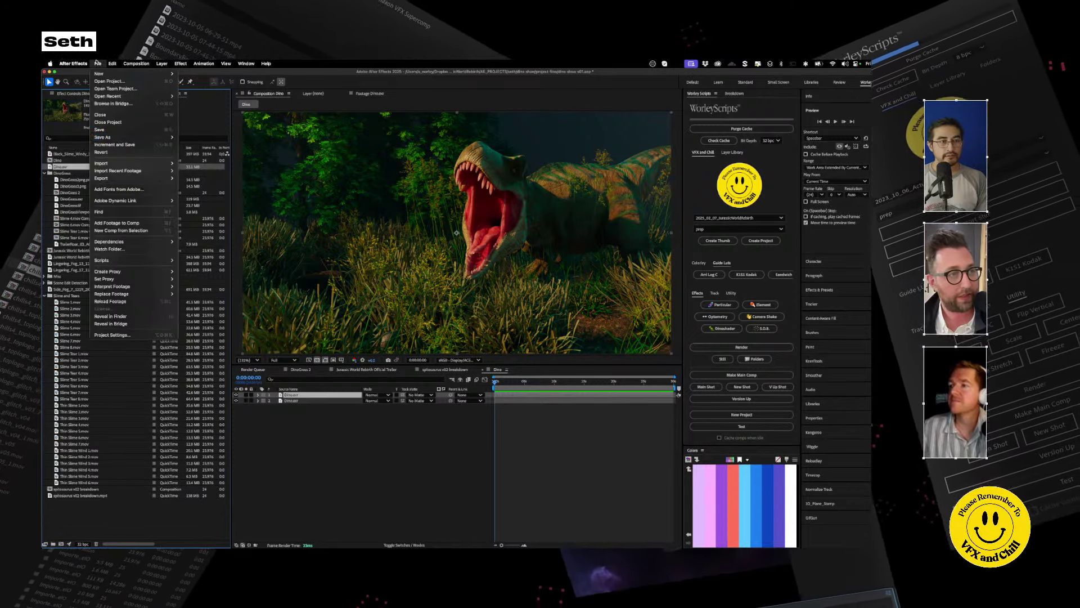
mouse_move(170, 63)
mouse_move(136, 63)
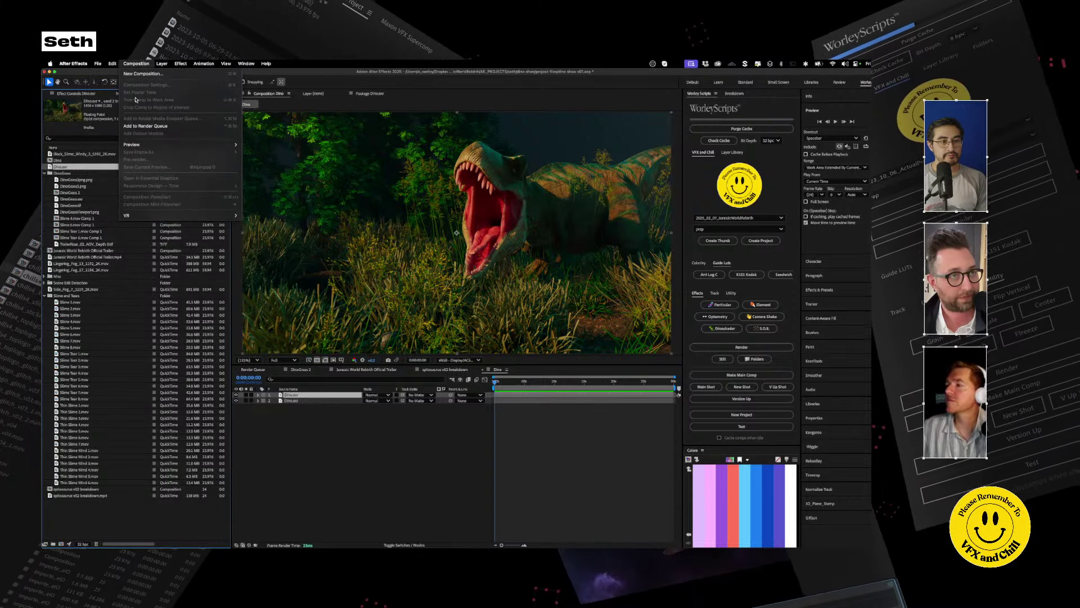
left_click(63, 166)
left_click_drag(49, 167, 176, 235)
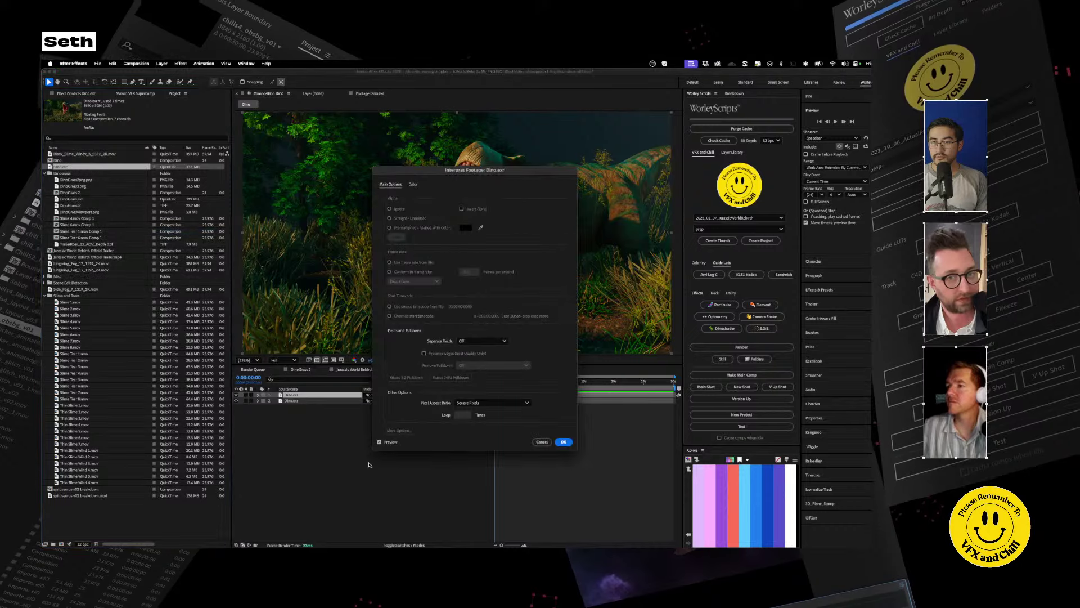
left_click(413, 185)
left_click(497, 232)
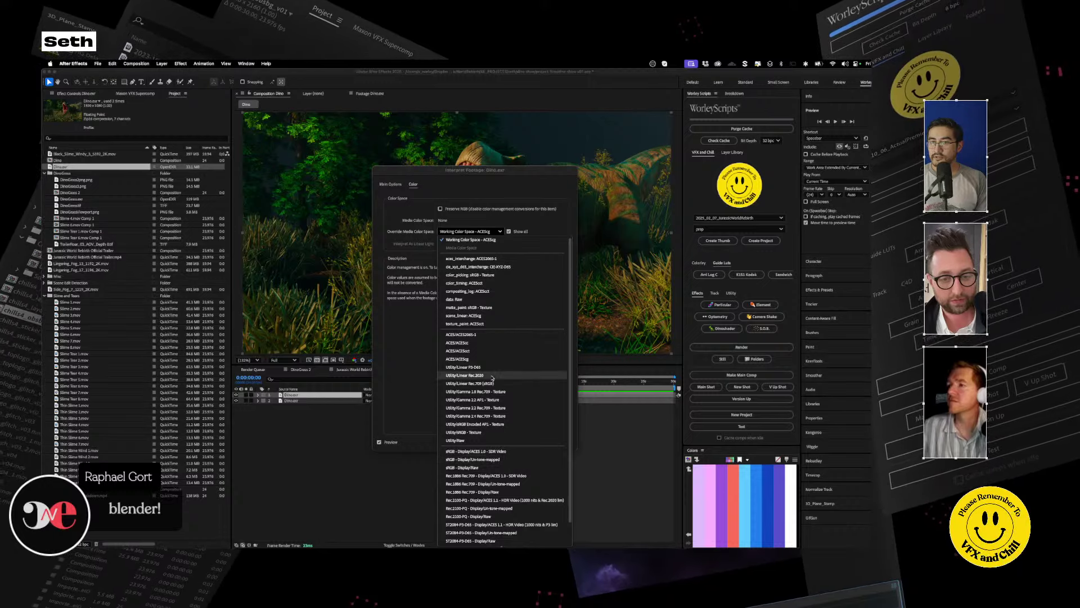
scroll(493, 377, "down", 1)
scroll(493, 378, "up", 1)
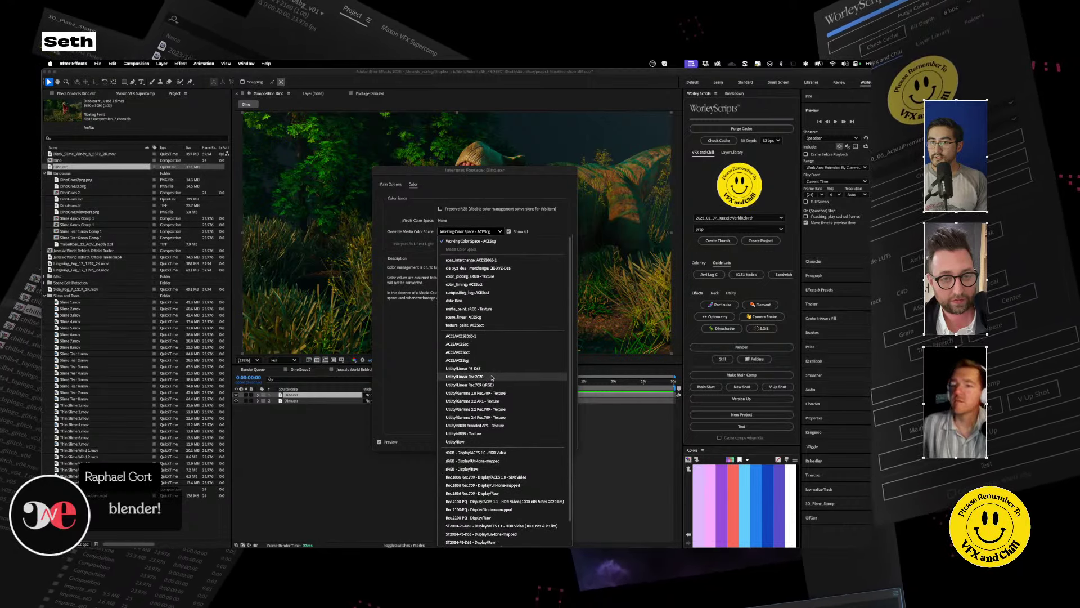
scroll(493, 377, "down", 1)
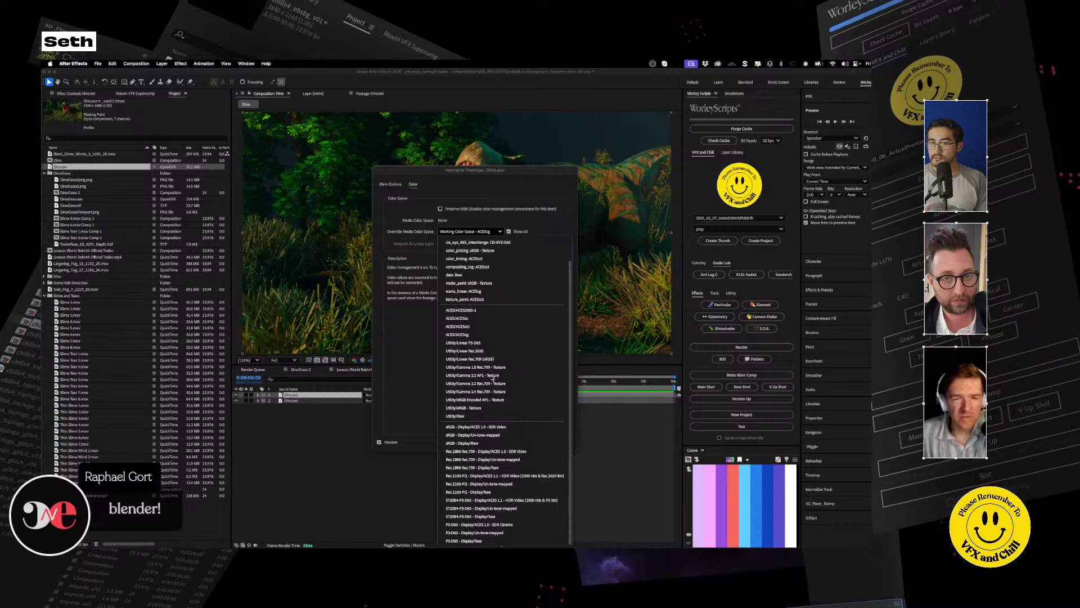
scroll(493, 378, "up", 1)
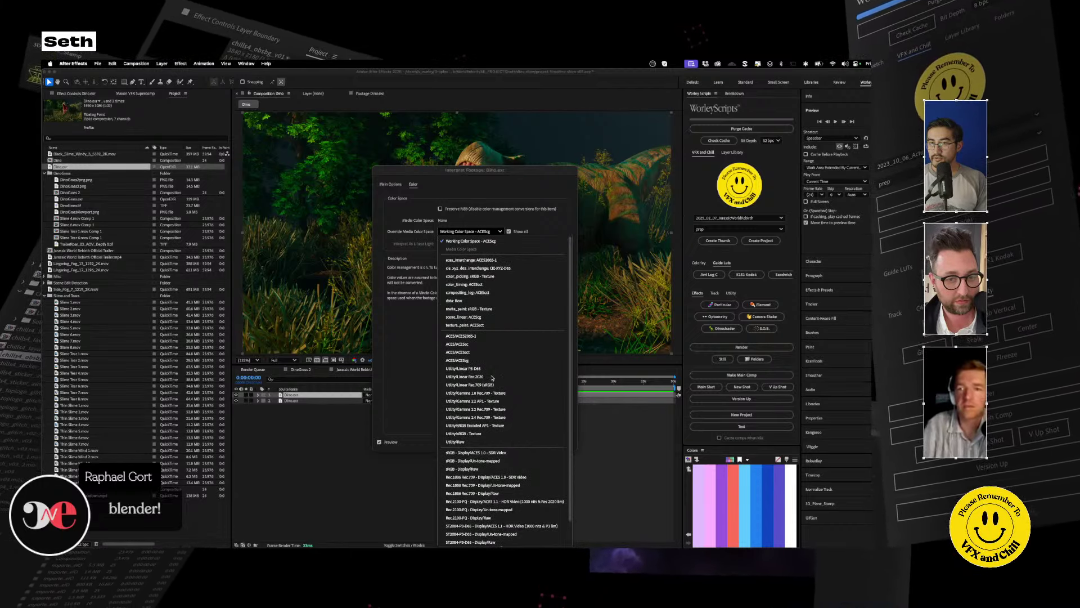
left_click(480, 317)
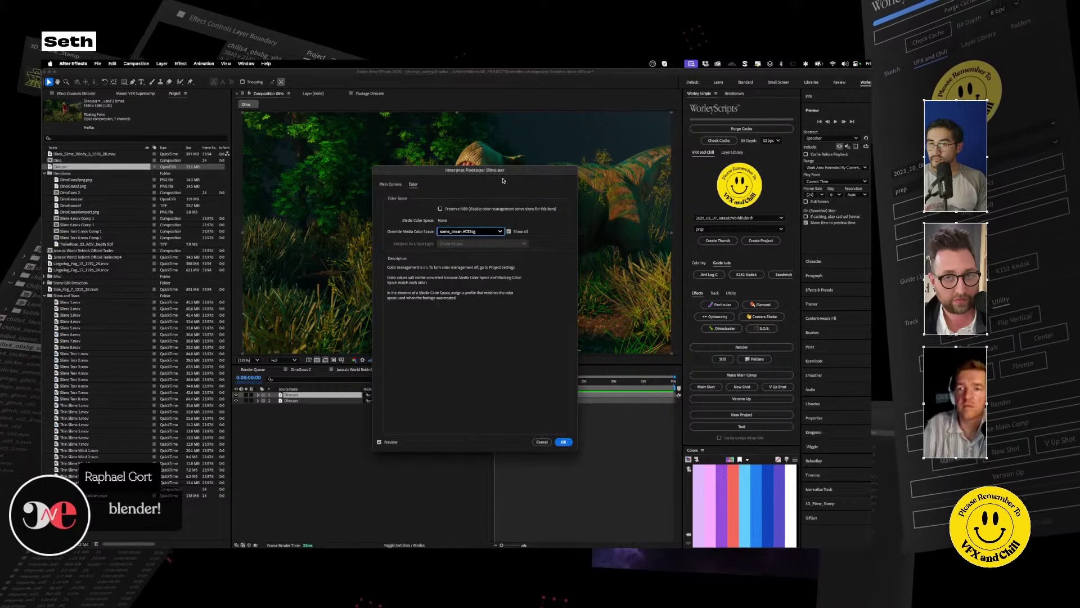
left_click_drag(501, 170, 244, 154)
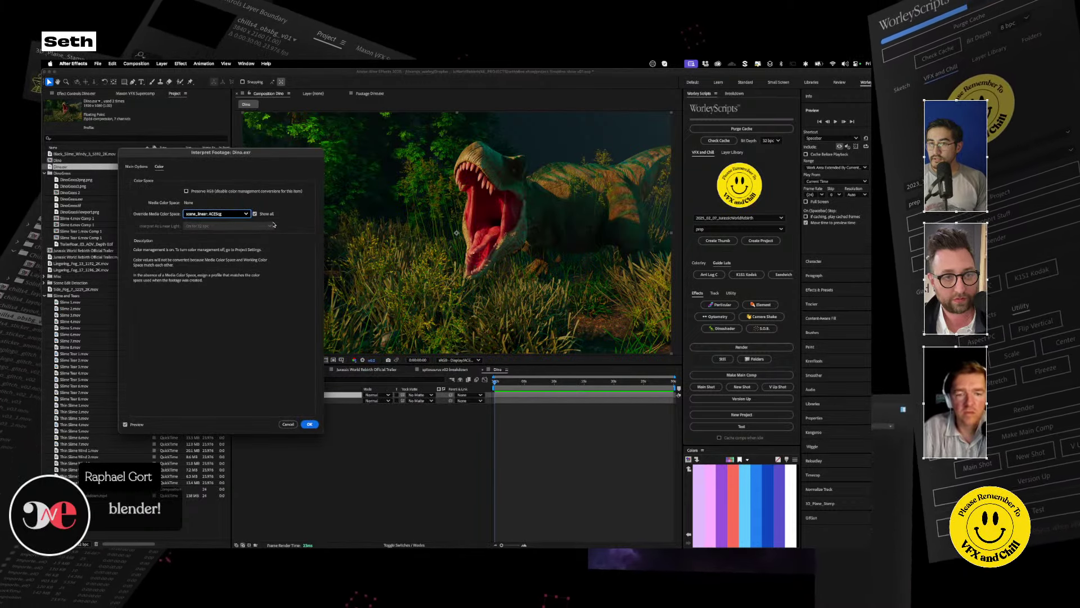
Try the color_picking: sRGB - Texture, aces_interchange: ACES2065-1 and data: Raw overrides on Dino.exr.
left_click(238, 215)
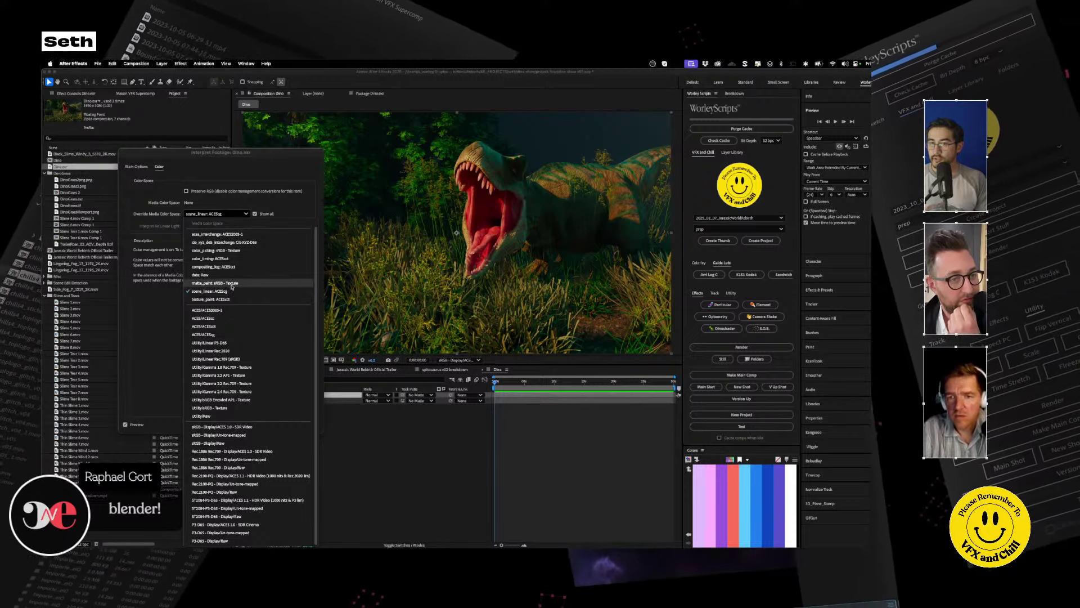
left_click(232, 251)
left_click(239, 215)
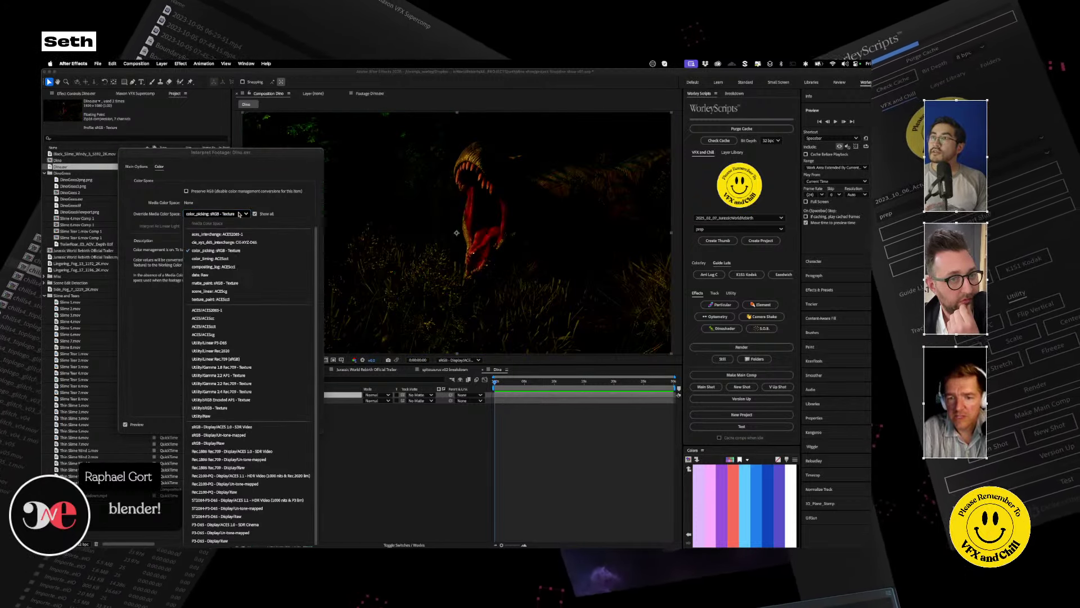
left_click(234, 234)
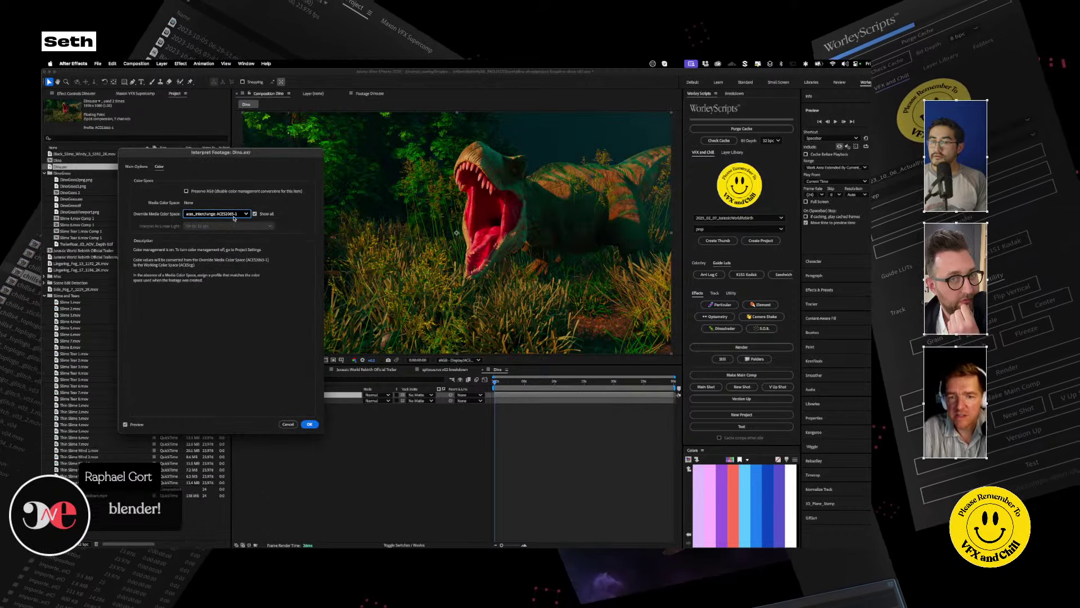
left_click(234, 216)
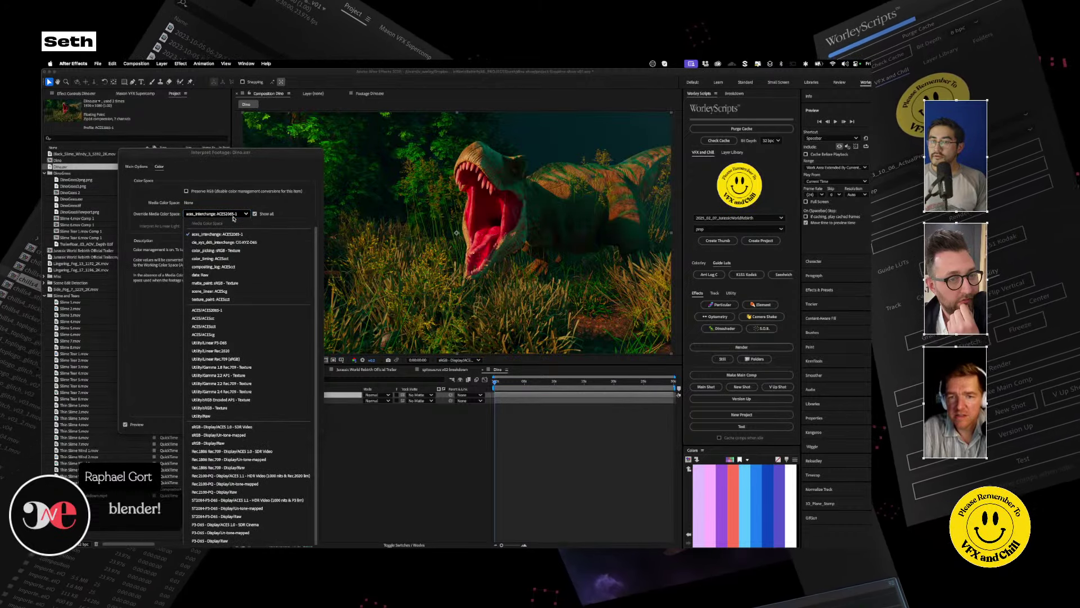
left_click(224, 275)
Try the ACES/ACES2065-1, ACES/ACEScg and sRGB - Display/Raw overrides on Dino.exr, and discard the interpretation changes.
left_click(227, 214)
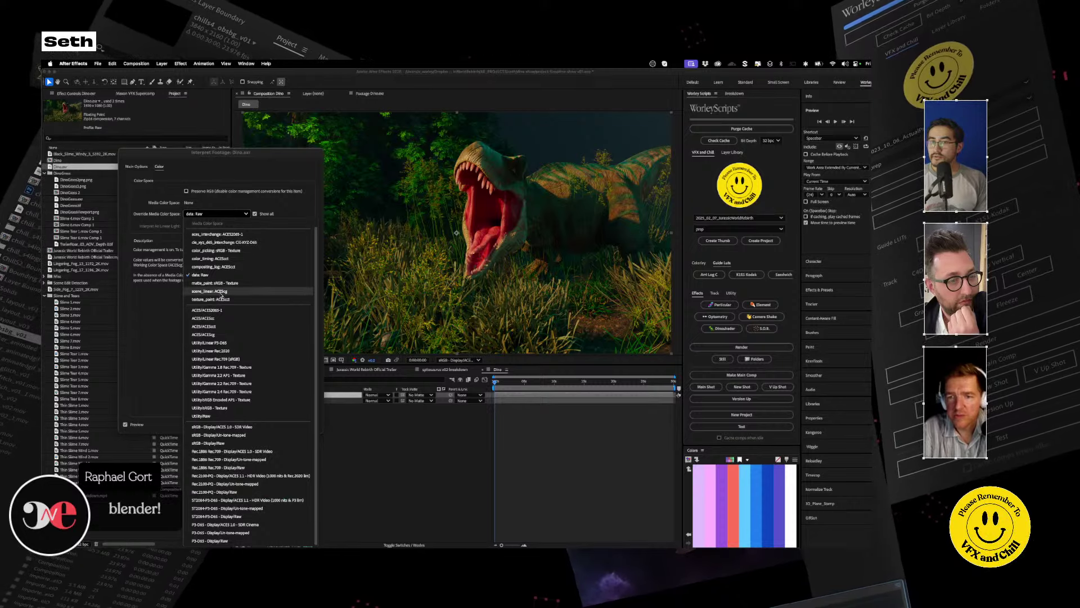
left_click(221, 310)
left_click(224, 219)
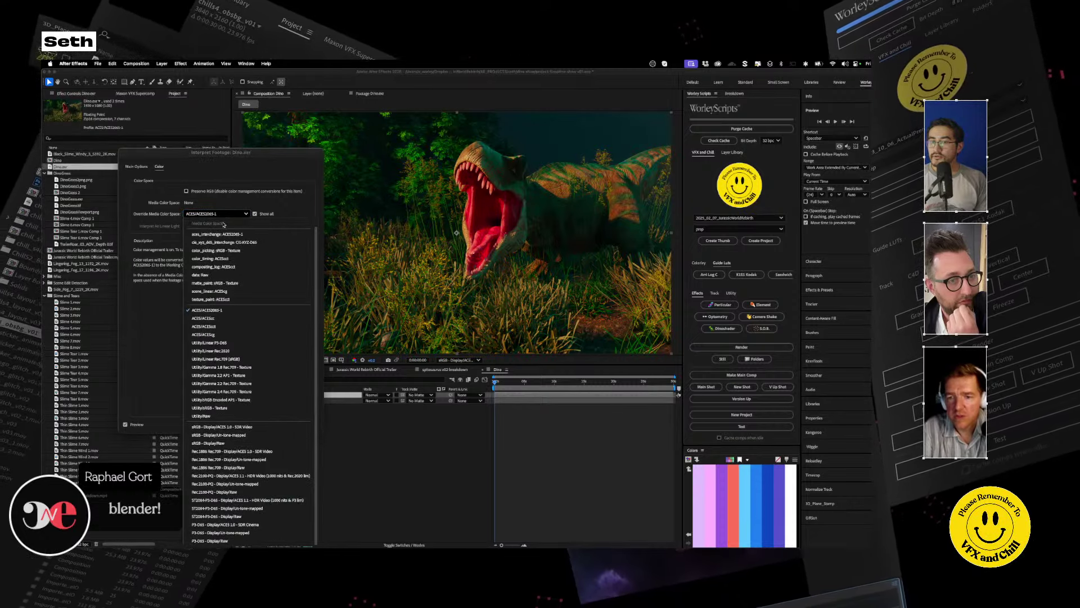
left_click(225, 336)
left_click(236, 213)
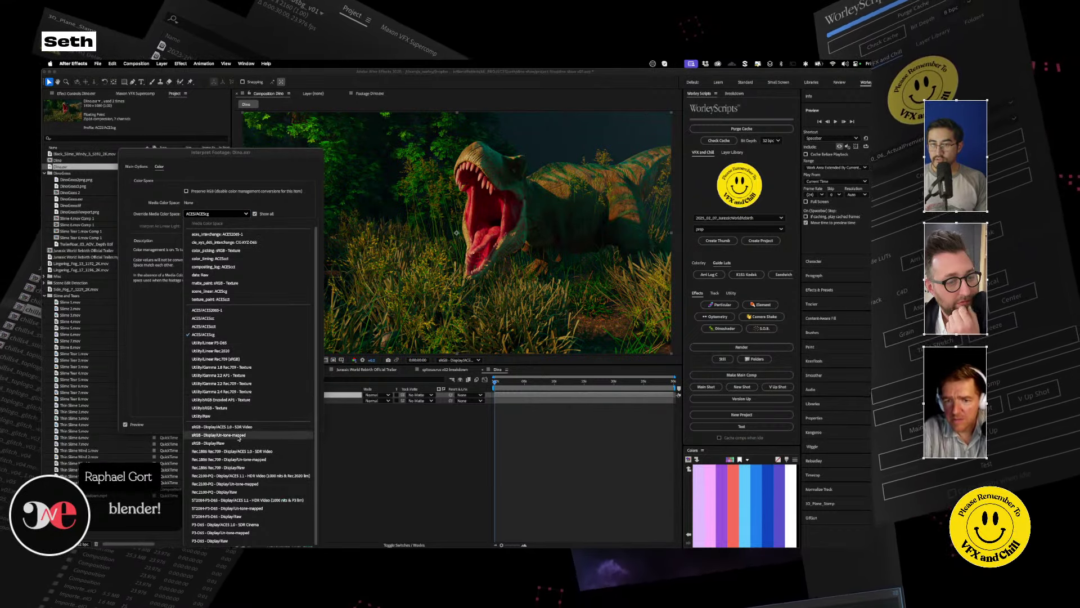
left_click(226, 443)
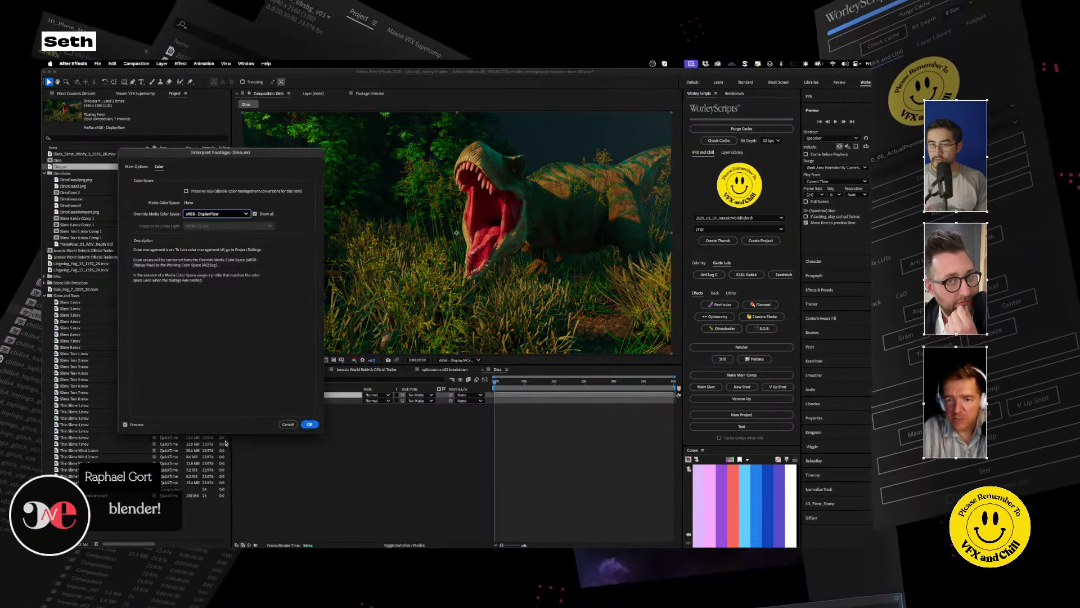
left_click(222, 215)
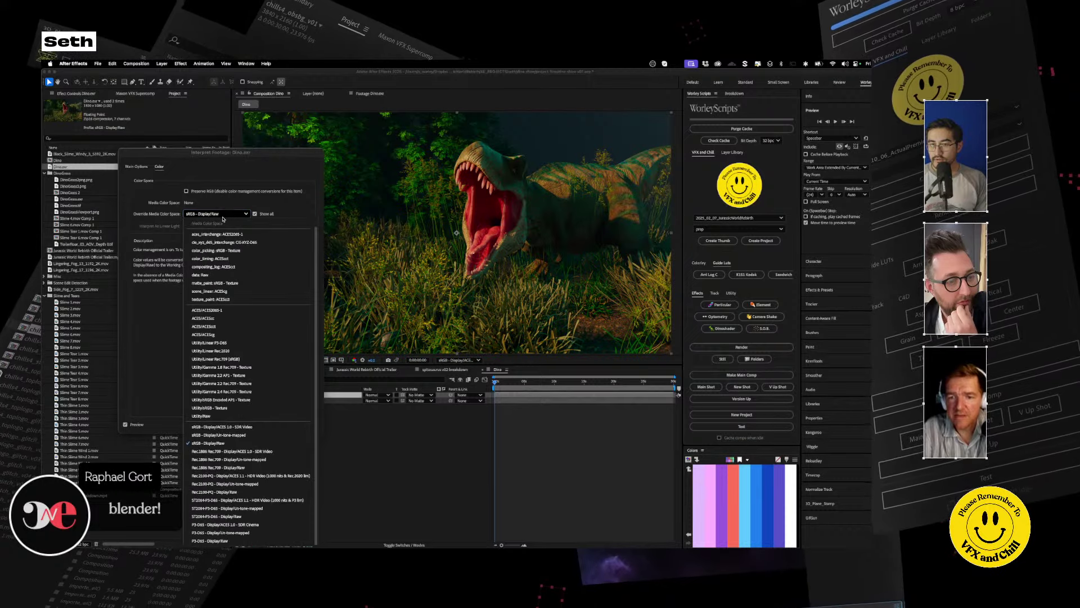
left_click(150, 372)
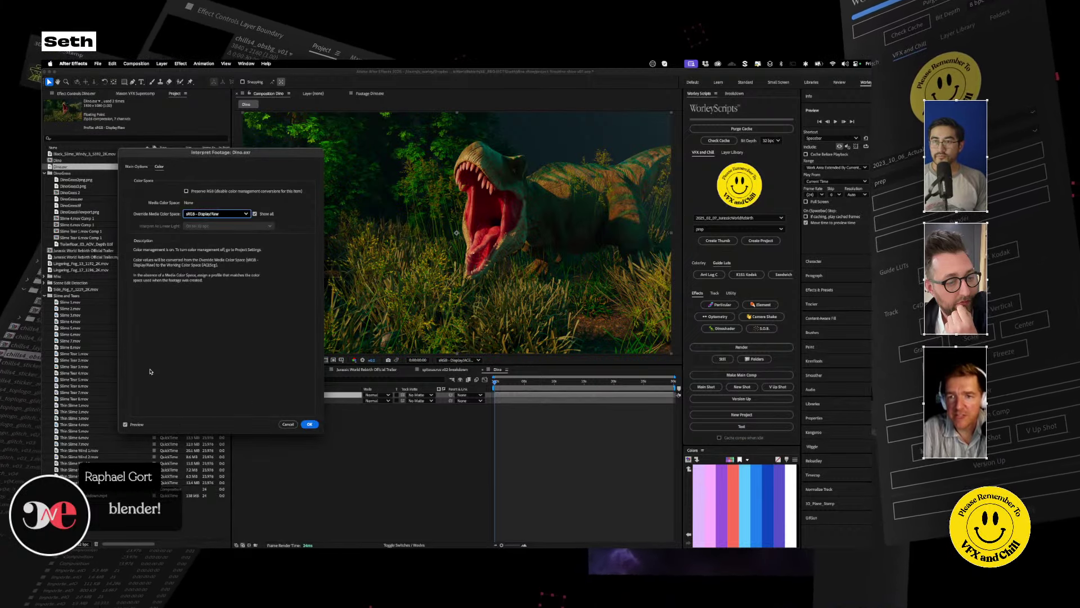
left_click(288, 425)
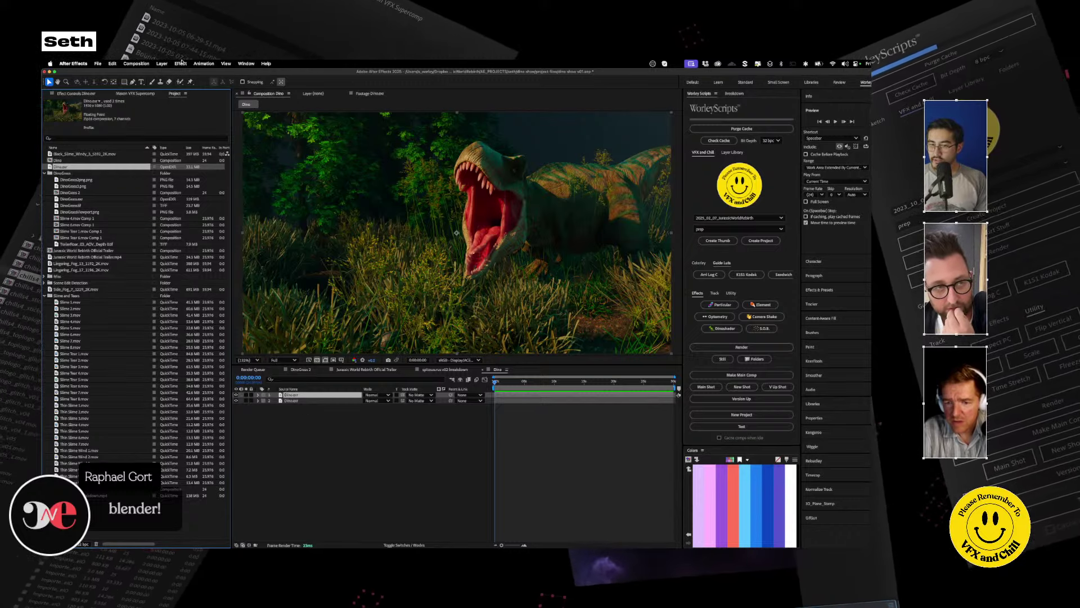
Set the project's working color space to ACES/ACEScg and accept the project settings.
left_click(98, 63)
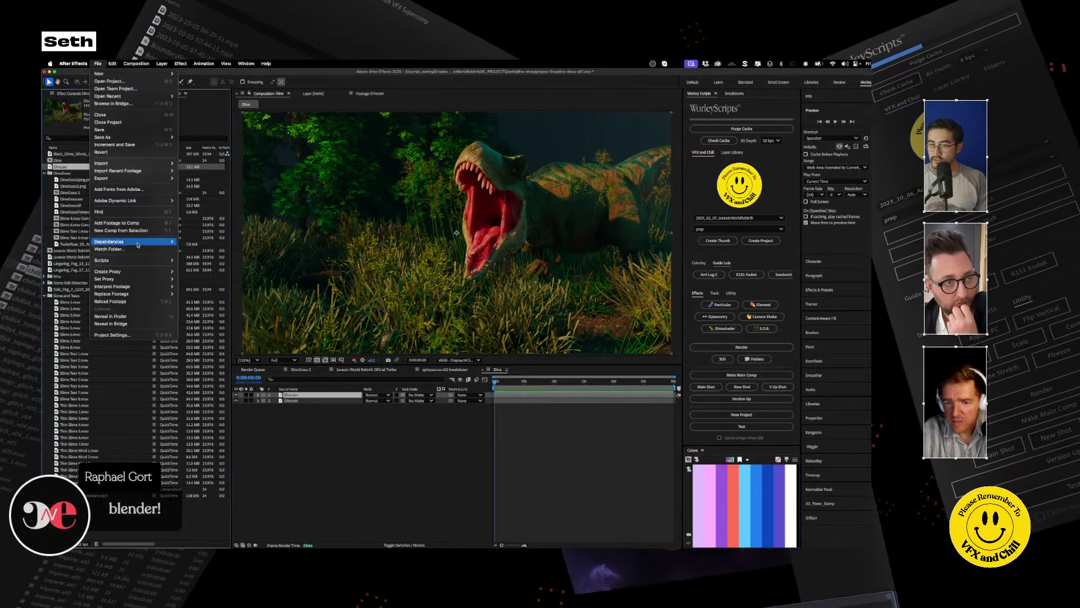
left_click(143, 336)
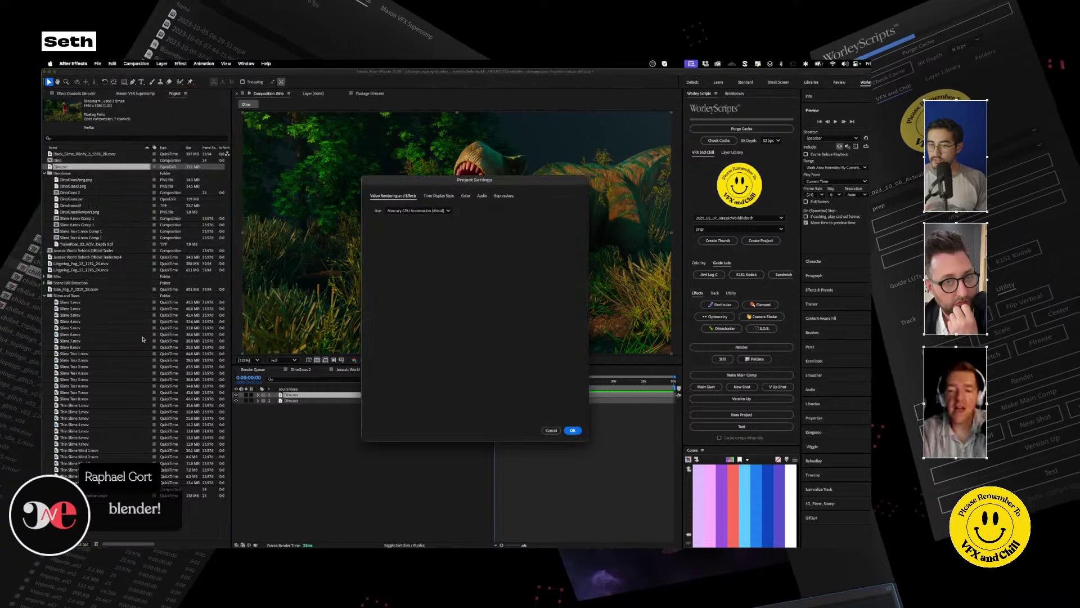
left_click(464, 196)
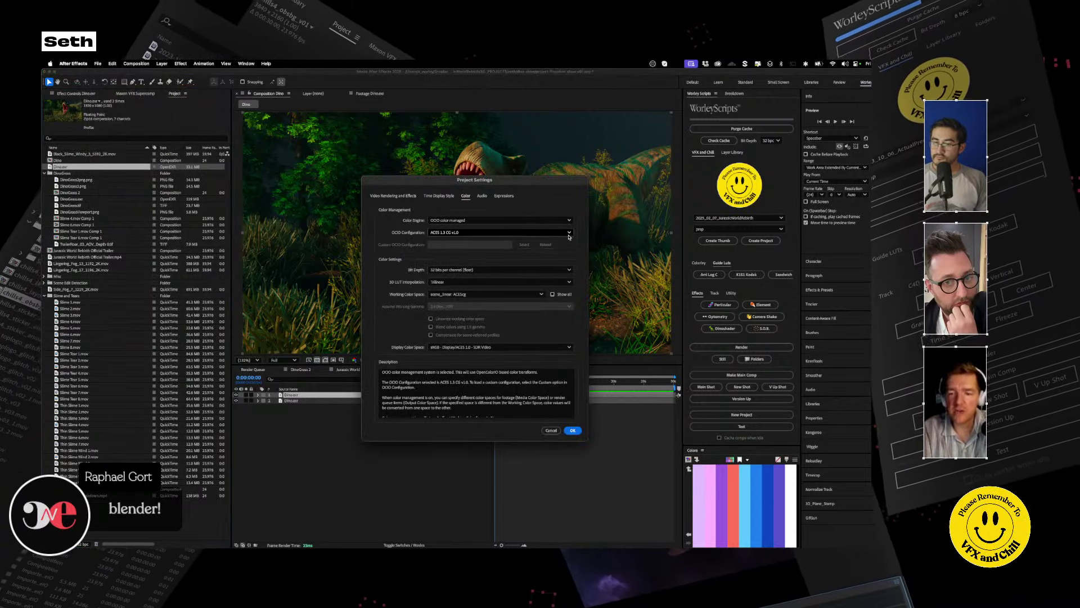
left_click(534, 295)
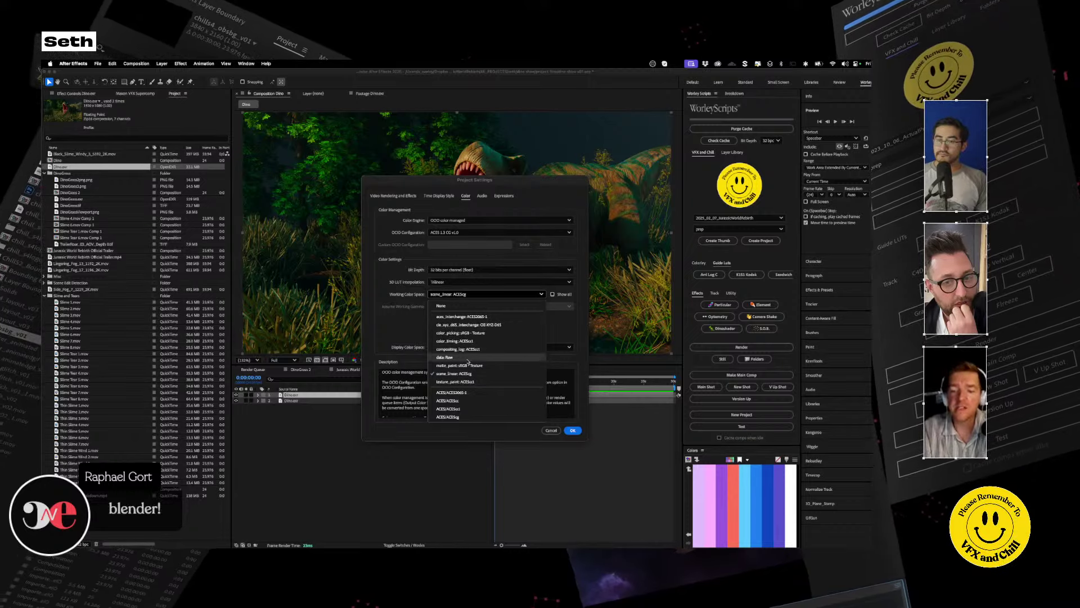
left_click(455, 374)
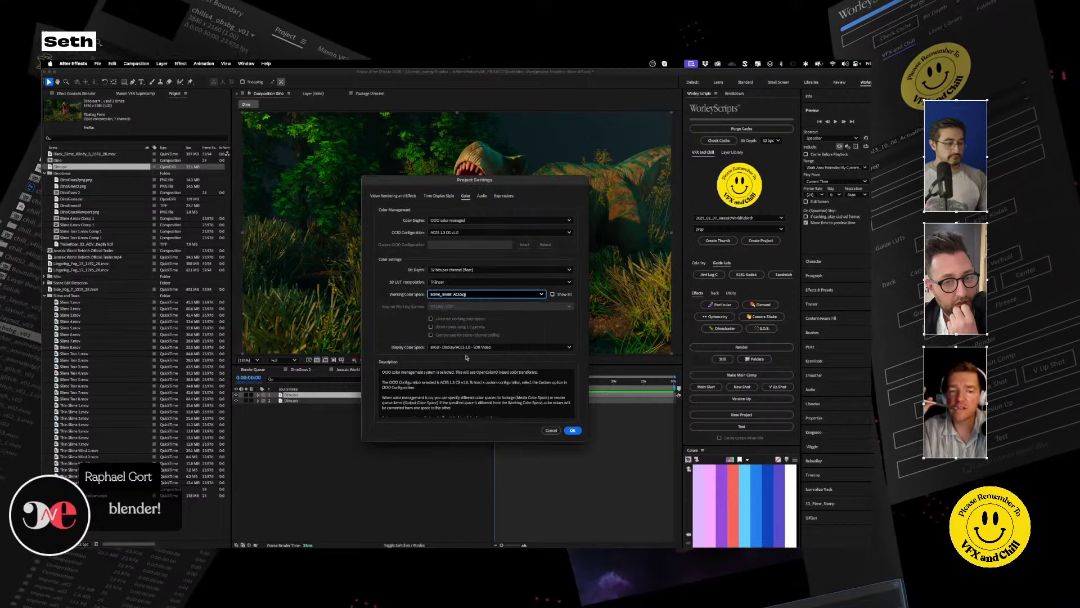
left_click(526, 294)
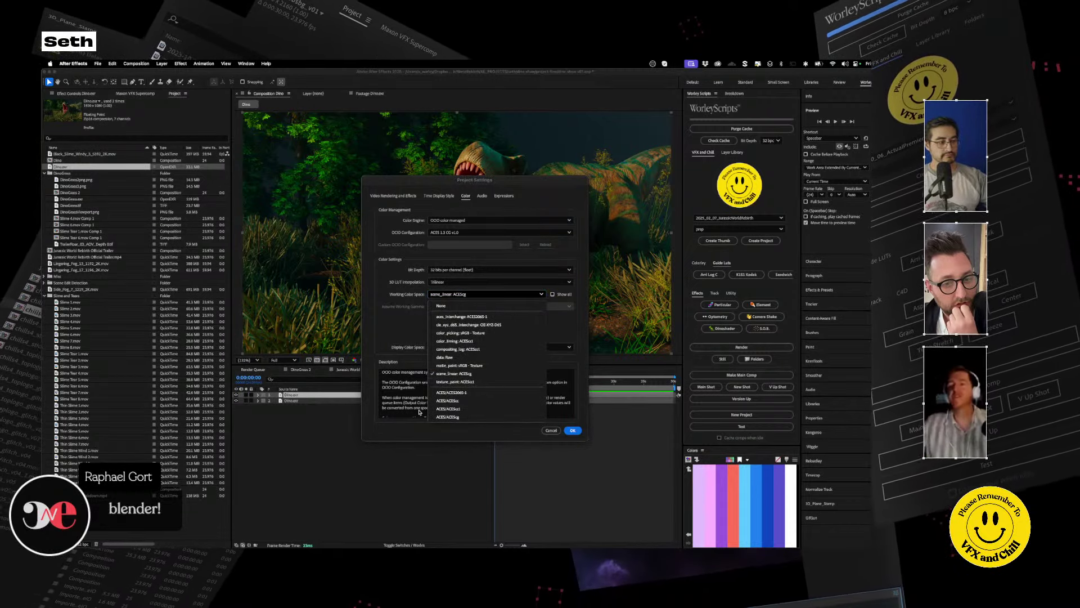
left_click(447, 417)
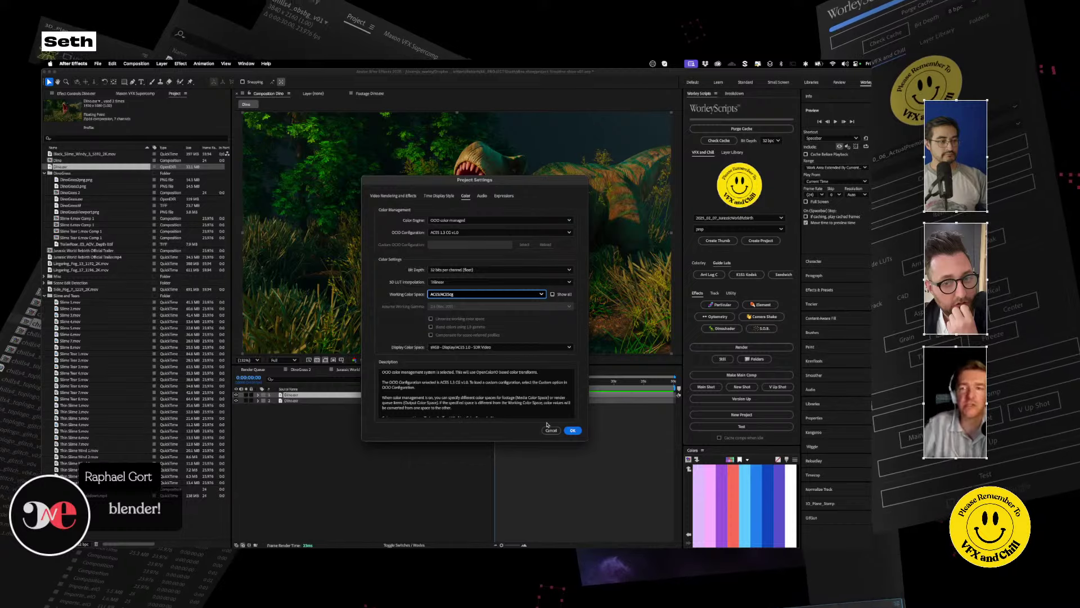
left_click(572, 431)
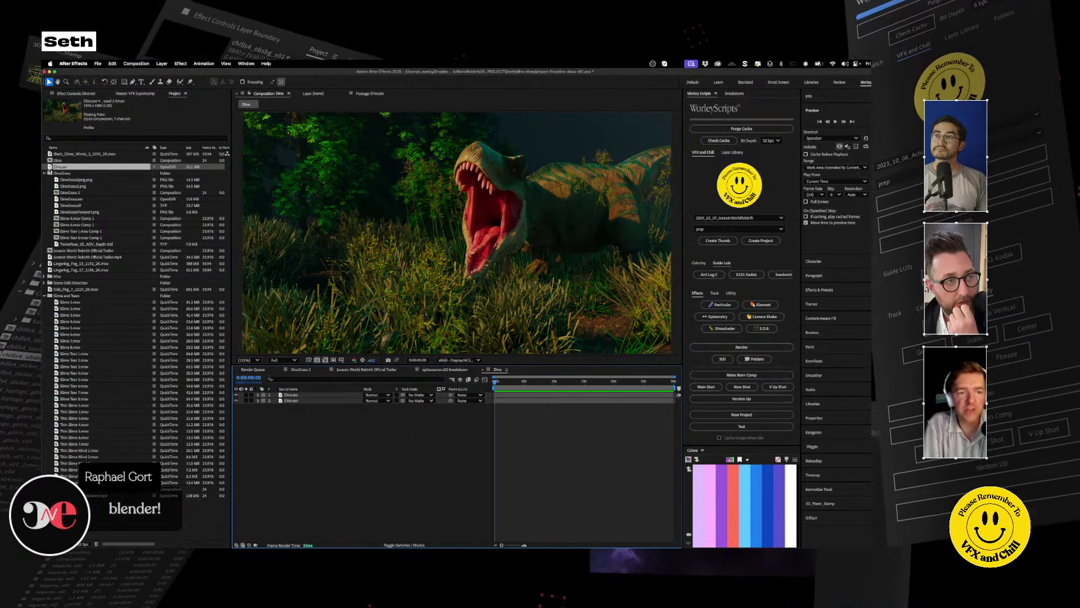
Interpret Dino.exr with ACES/ACEScg as its media color space override and accept the interpretation.
right_click(50, 169)
left_click(63, 163)
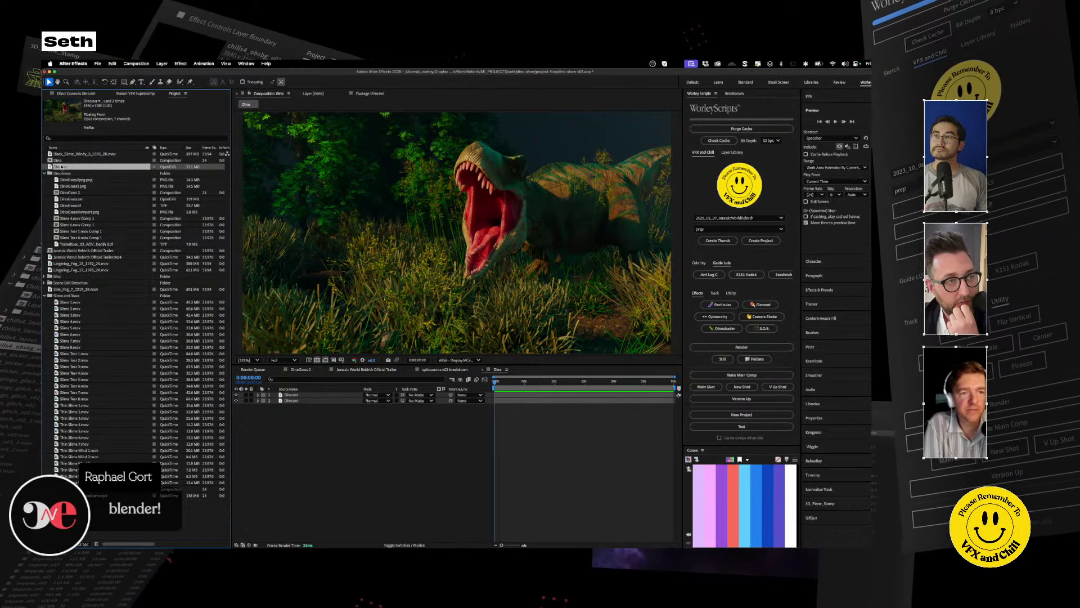
right_click(62, 167)
mouse_move(129, 231)
left_click(179, 232)
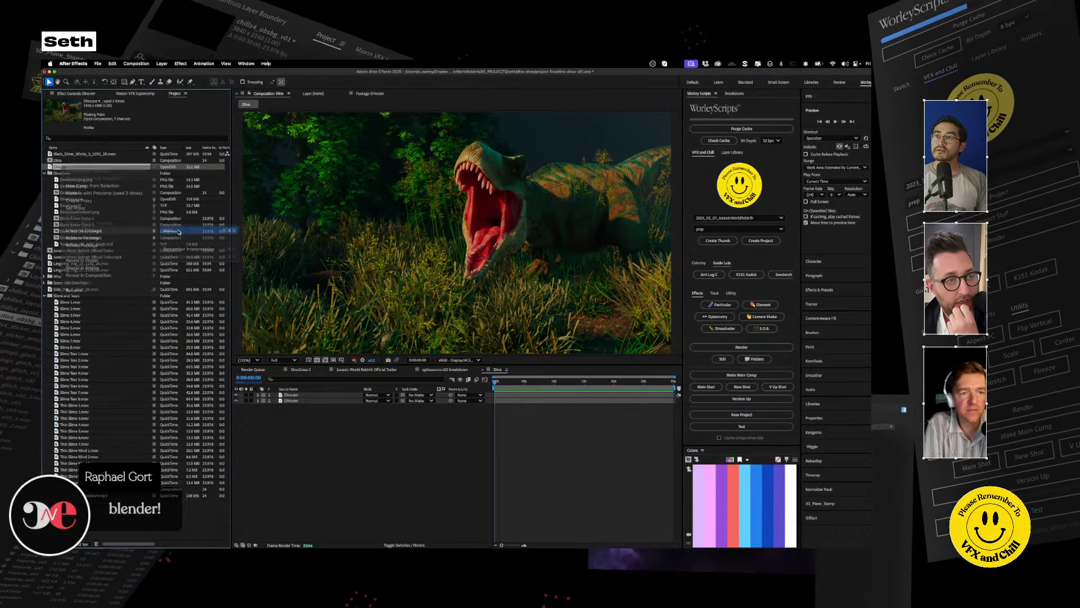
left_click(412, 184)
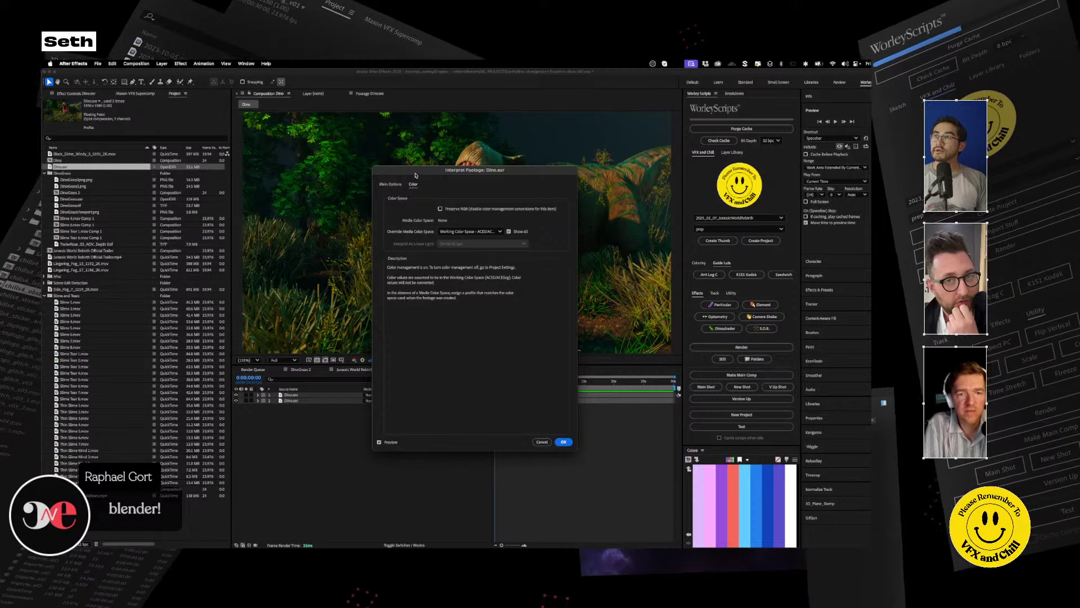
left_click_drag(415, 175, 228, 180)
left_click(308, 238)
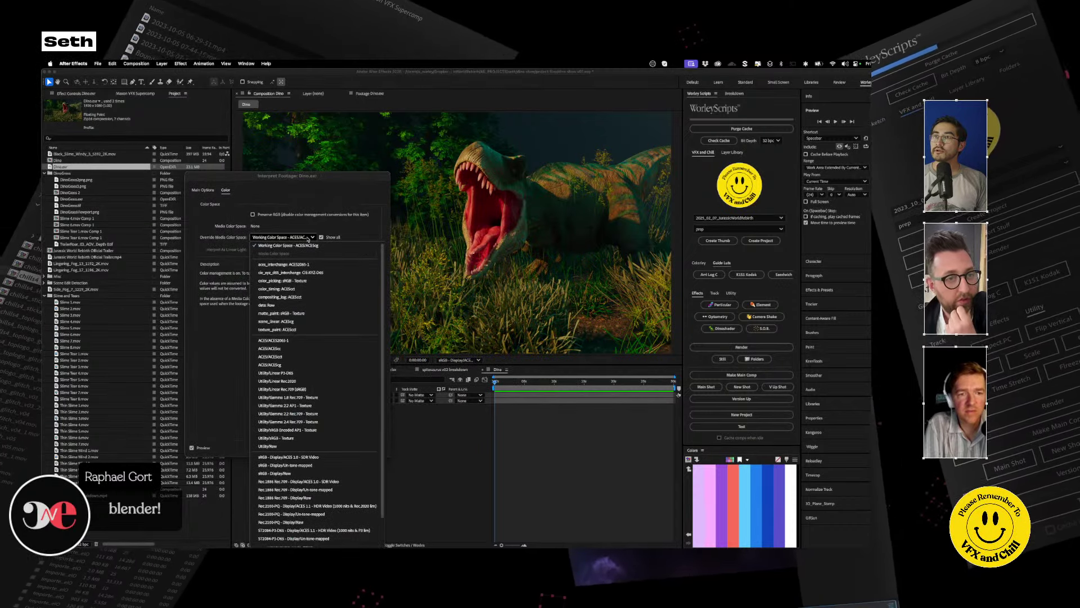
left_click(287, 245)
left_click(376, 448)
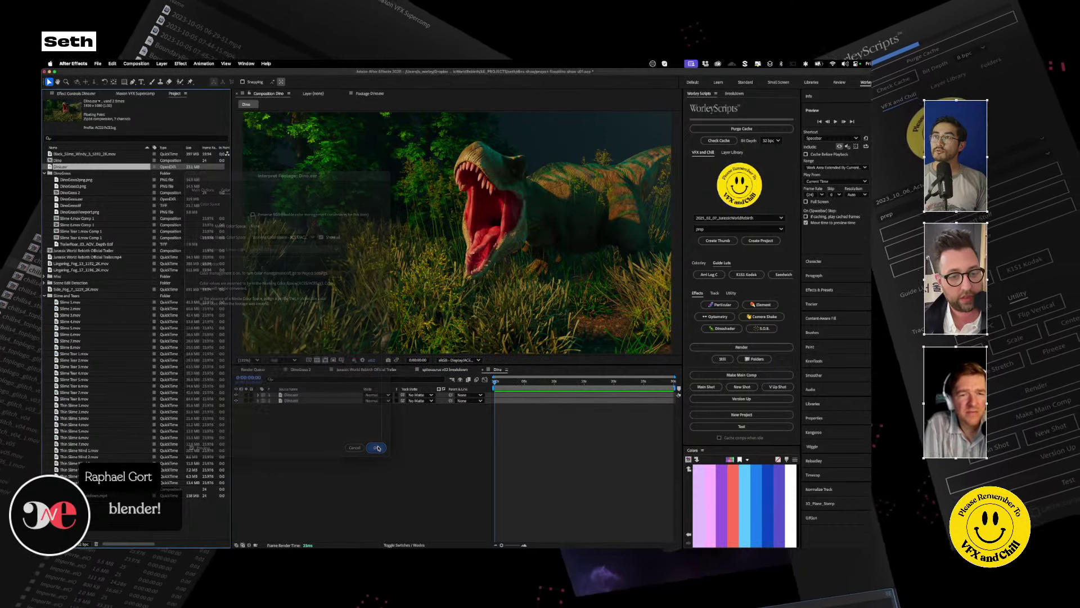
Inspect the EXtractoR effect on the upper Dino.exr layer, toggling it to compare the image.
left_click(73, 94)
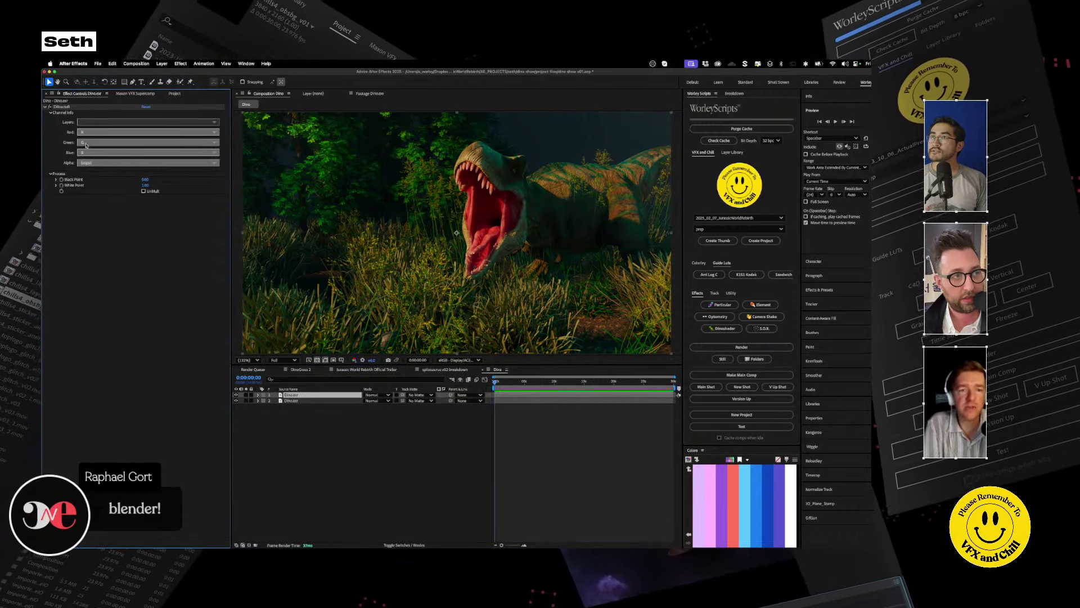
left_click(290, 396)
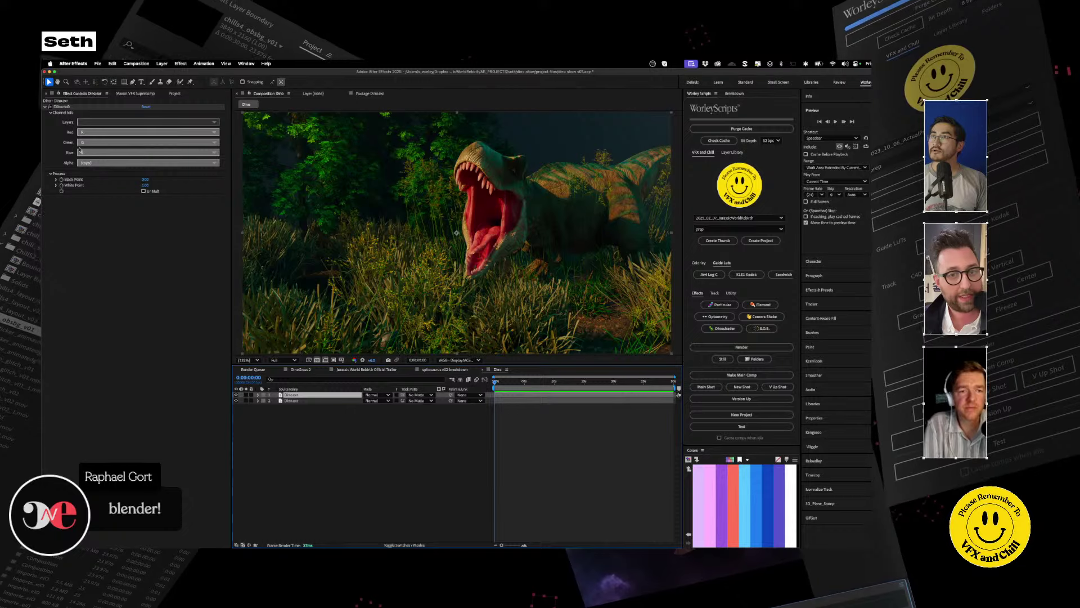
left_click(53, 108)
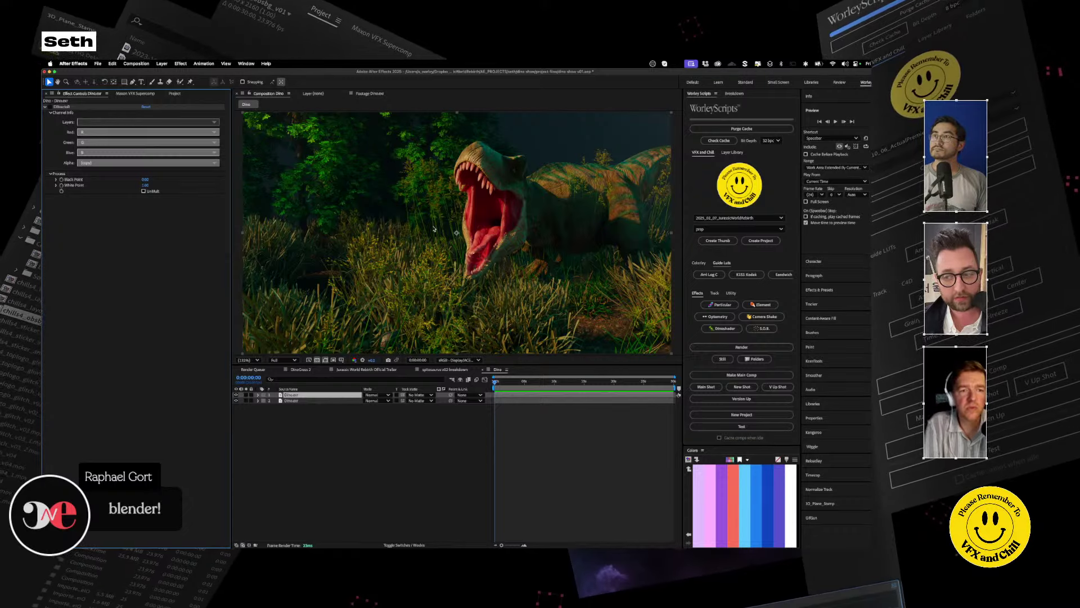
left_click(330, 434)
left_click(301, 396)
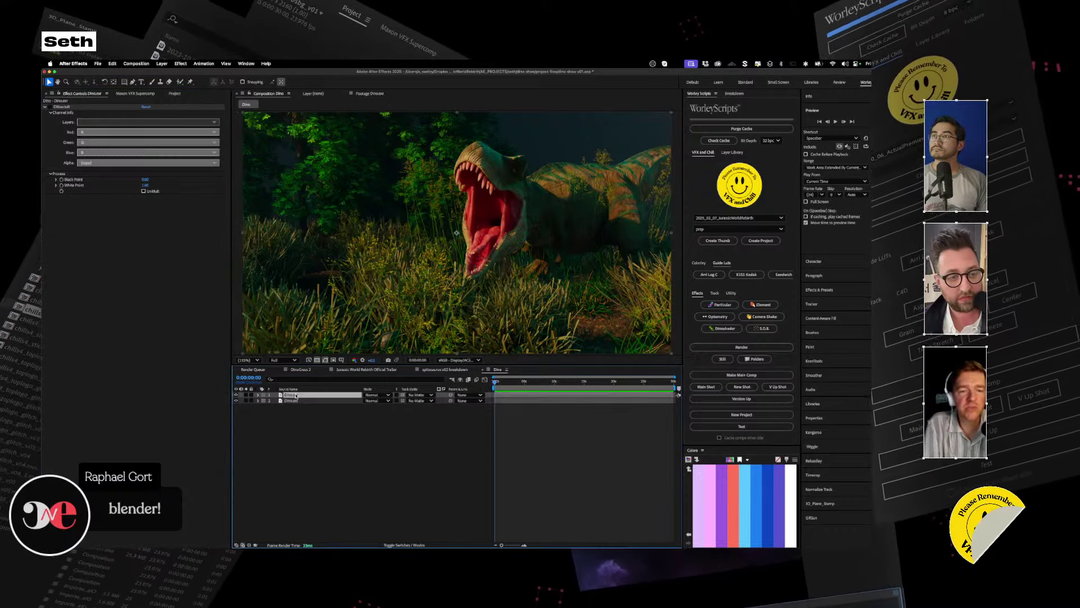
Try sRGB - Display/ACES 1.0 - SDR Video as Dino.exr's media color space override, keeping the composition in view.
left_click(173, 94)
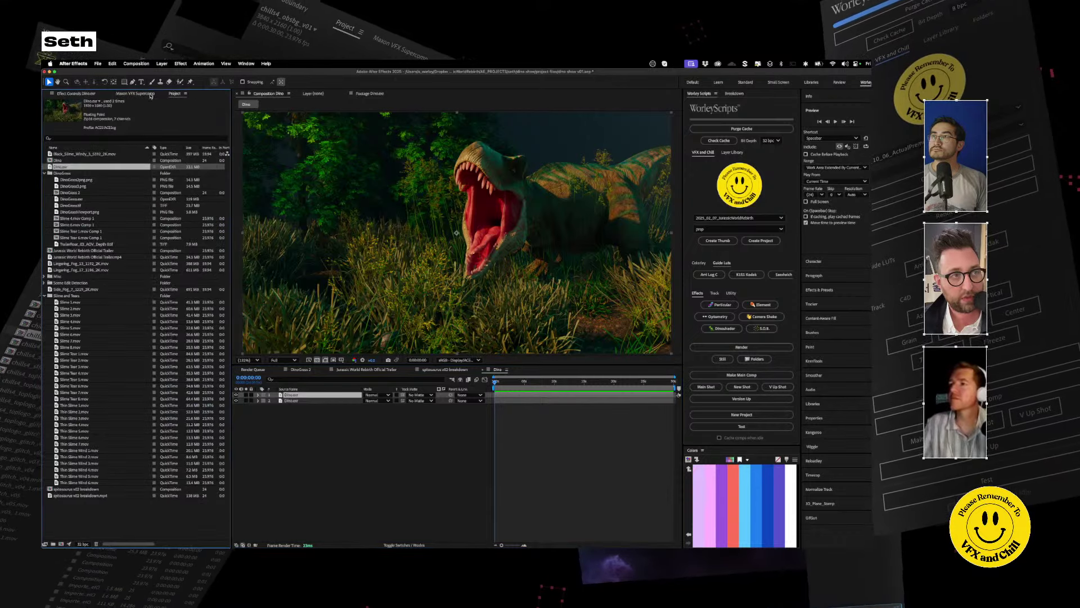
right_click(64, 167)
mouse_move(135, 233)
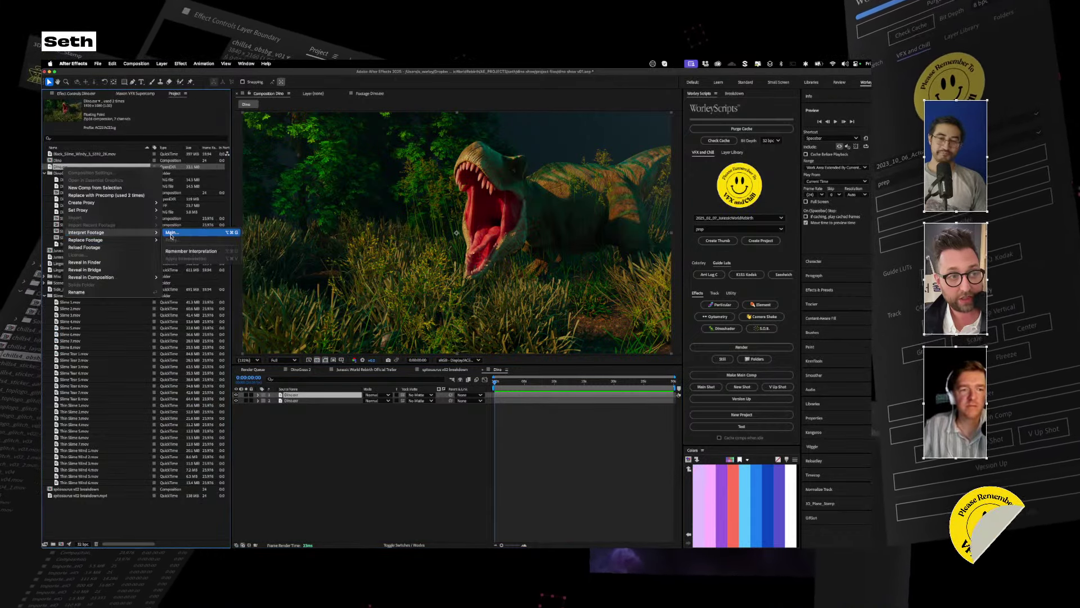
left_click(171, 233)
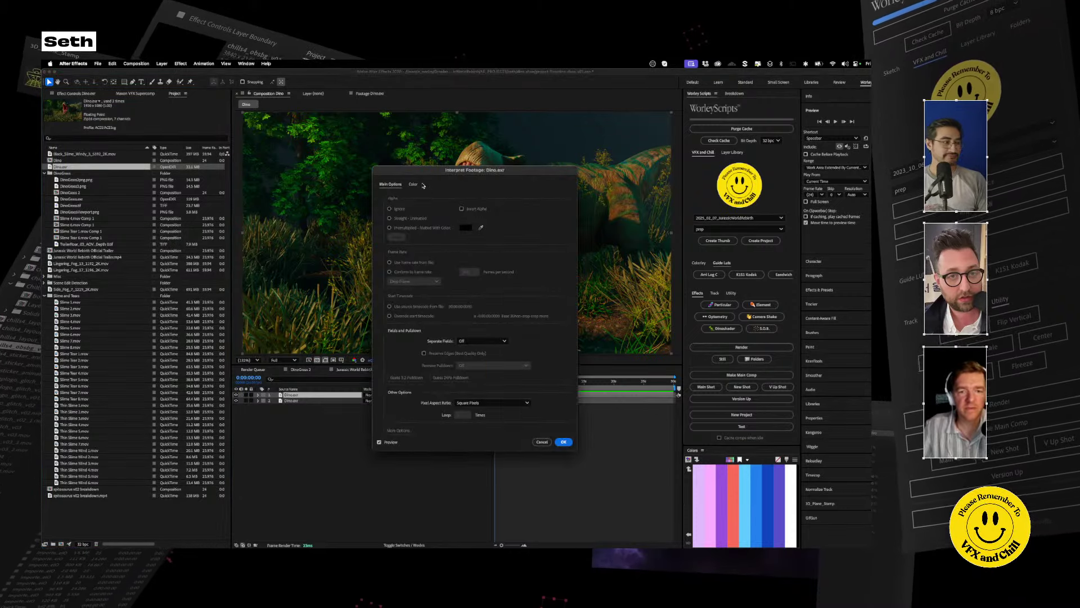
left_click(420, 185)
left_click(478, 232)
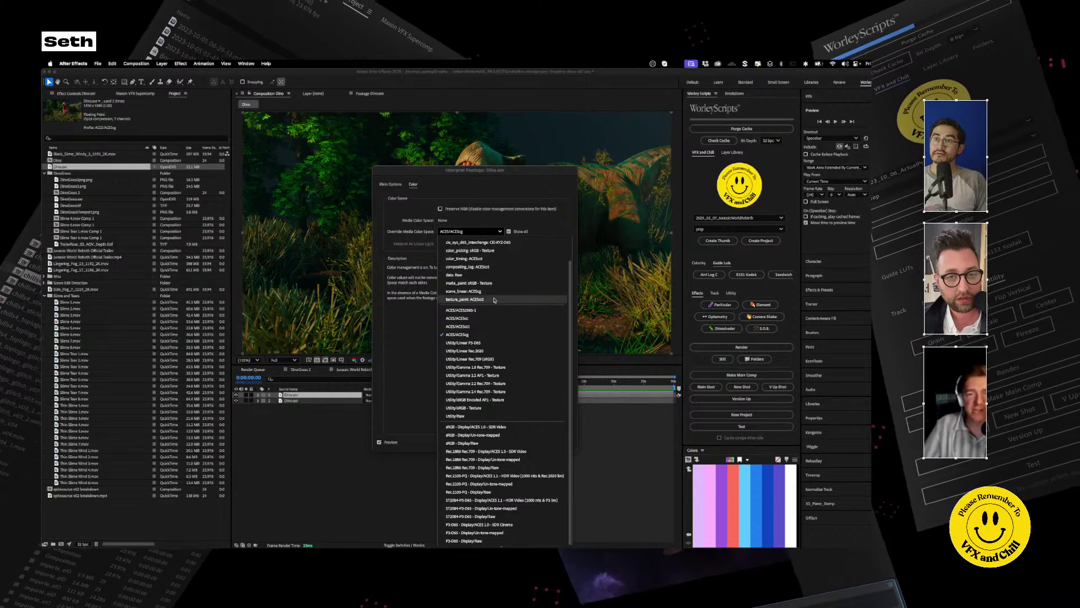
left_click(487, 427)
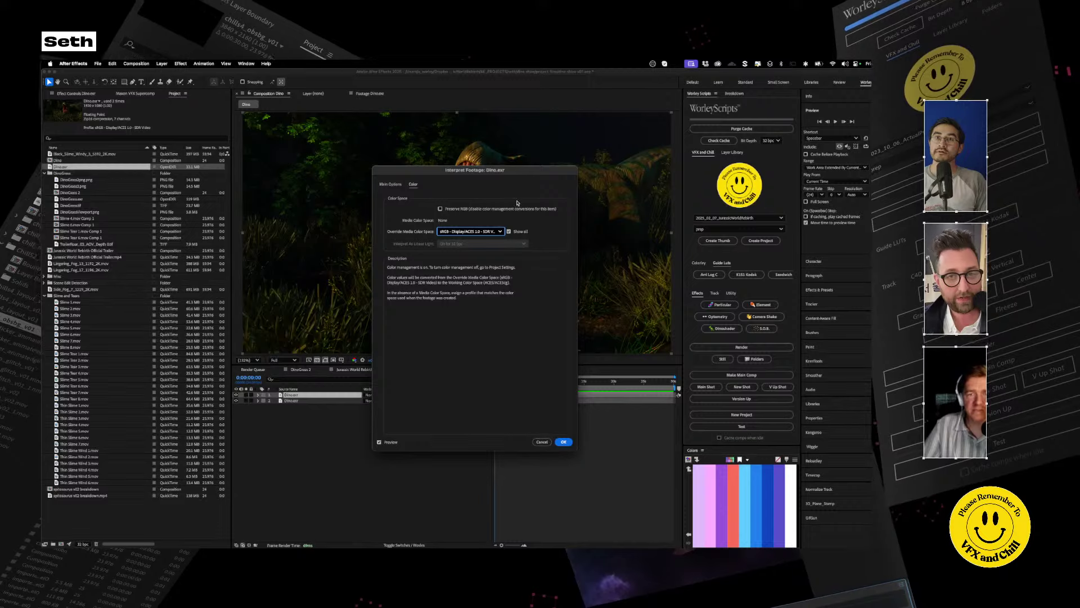
left_click_drag(512, 174, 279, 145)
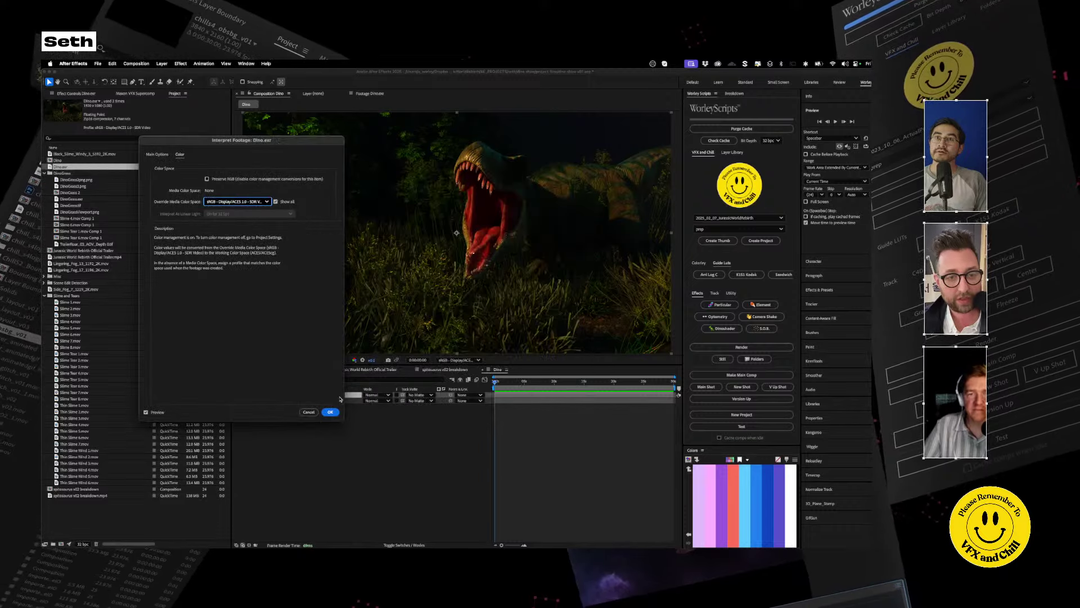
Compare the sRGB - Display/Un-tone-mapped, Raw and ACES 1.0 - SDR Video overrides on Dino.exr.
left_click(258, 202)
left_click(251, 433)
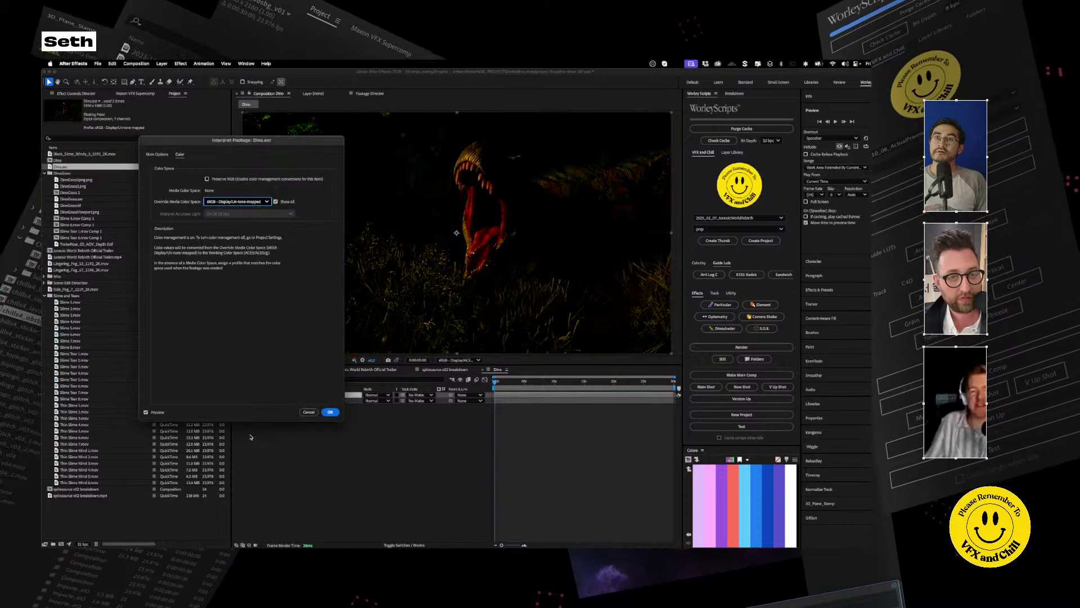
left_click(243, 202)
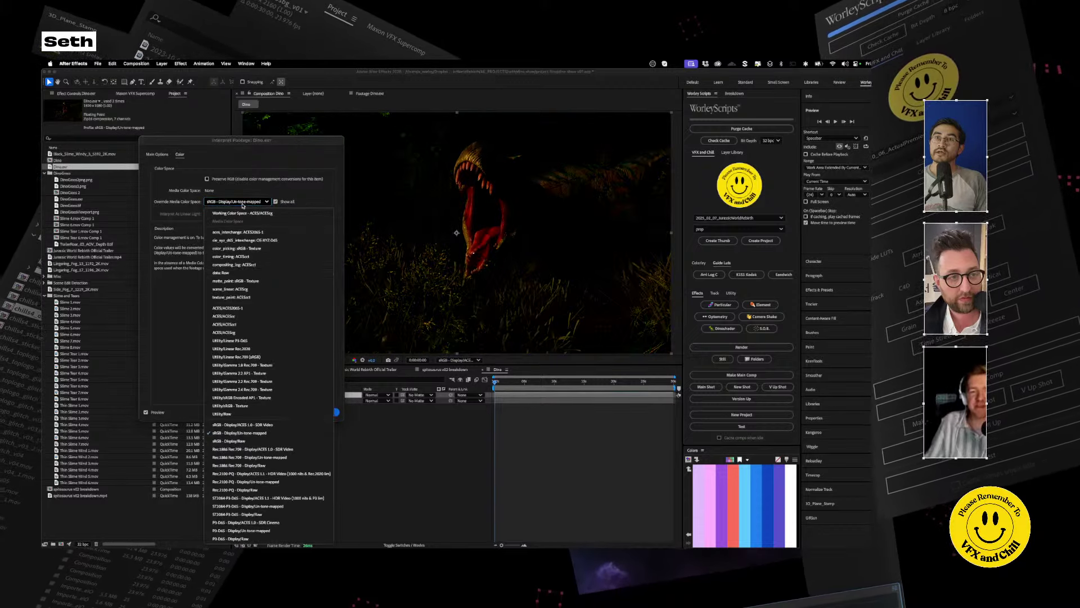
left_click(230, 440)
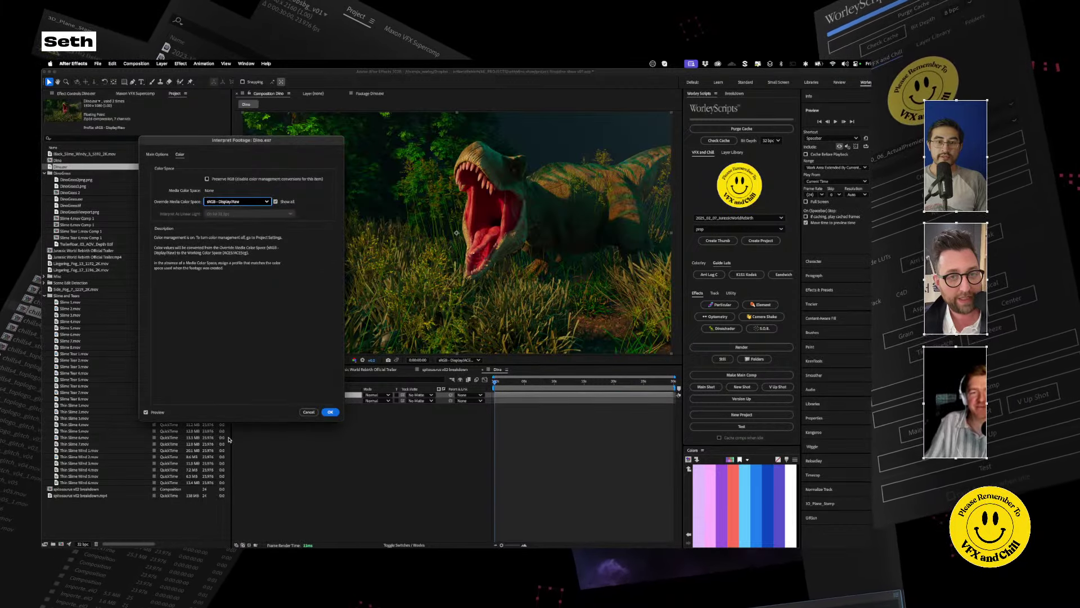
left_click(240, 202)
left_click(254, 424)
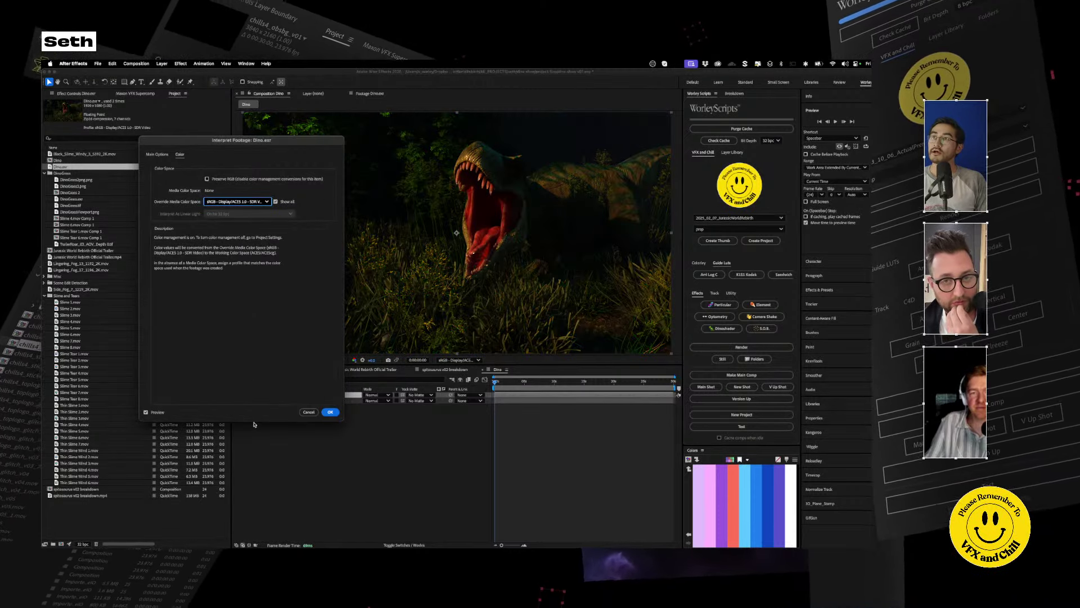
Return Dino.exr's media color space override to ACES/ACEScg and close the footage interpretation.
left_click(252, 202)
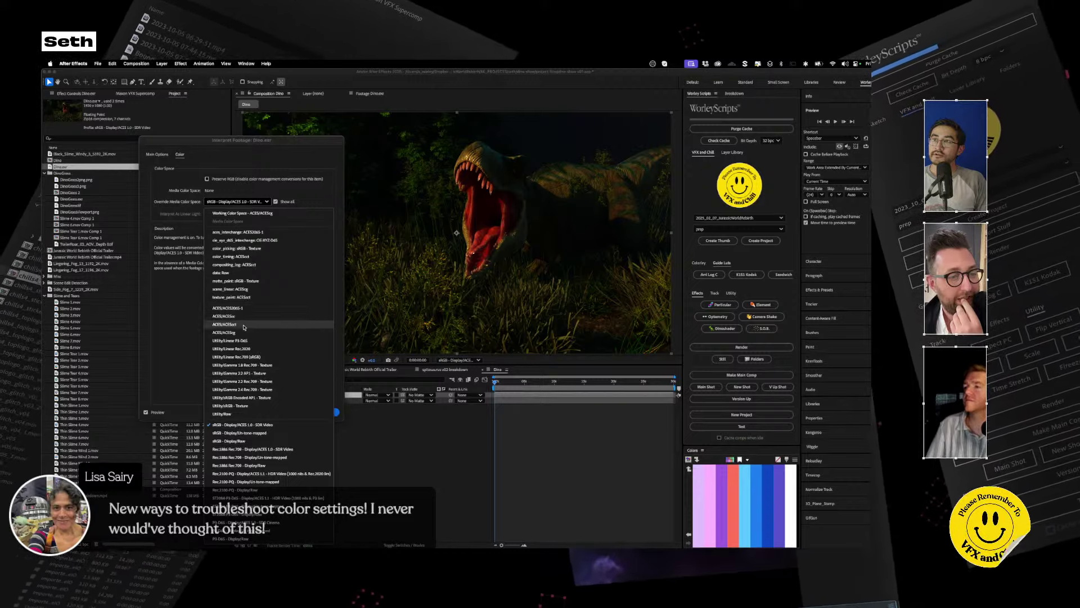
left_click(243, 333)
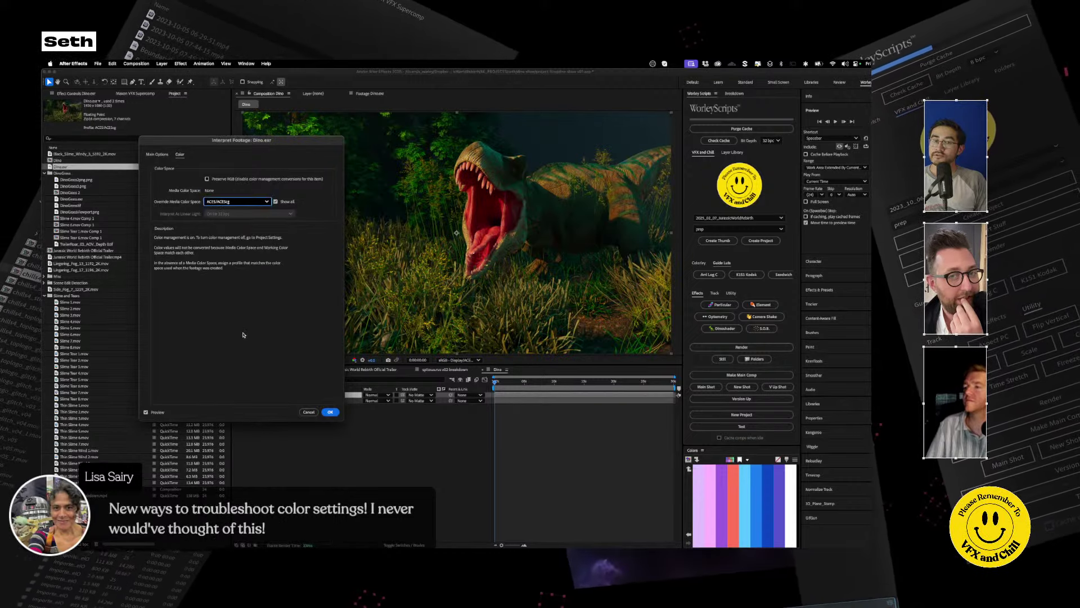
left_click(252, 202)
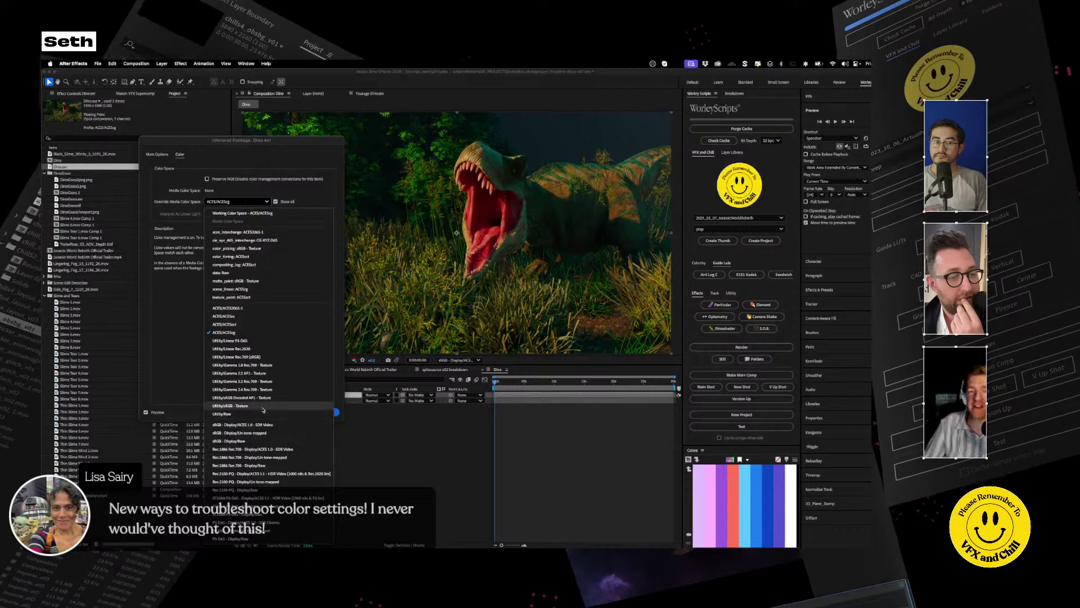
key("Escape")
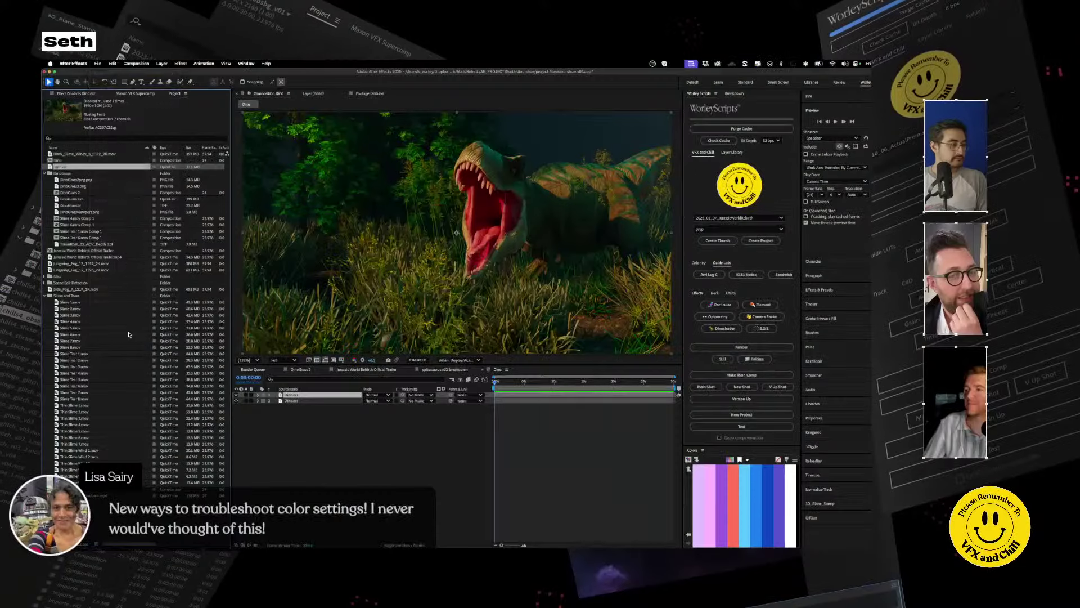
Switch the project's color engine to Adobe color managed and accept the project settings.
key("super+alt+shift+k")
left_click(464, 196)
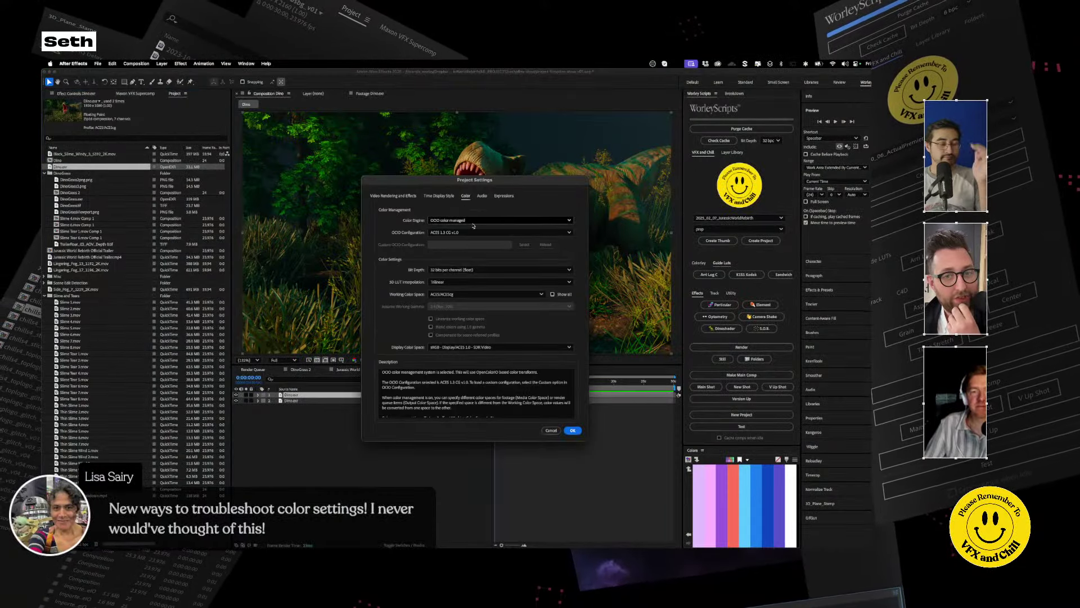
left_click(466, 220)
left_click(467, 233)
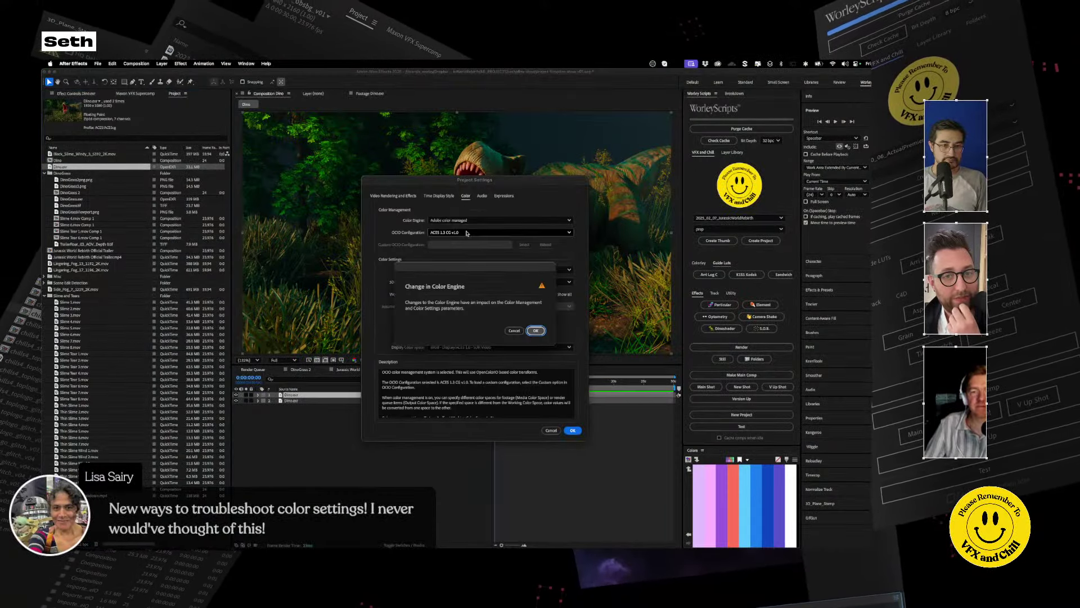
left_click(536, 330)
left_click(573, 430)
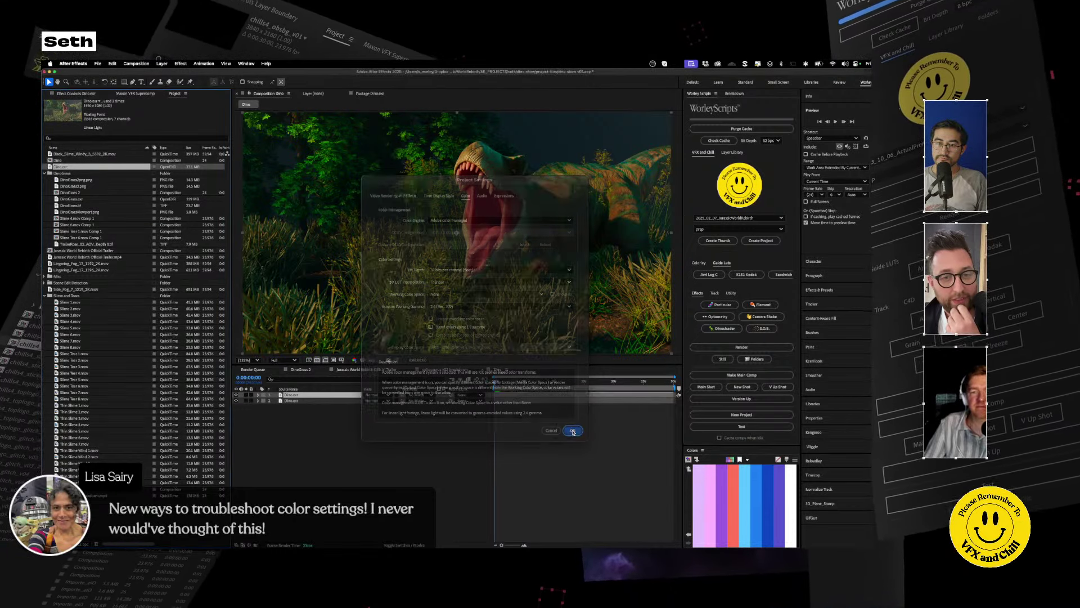
Check Dino.exr's color interpretation under the Adobe color engine, toggling Preserve RGB on and off, and accept it.
left_click(294, 396)
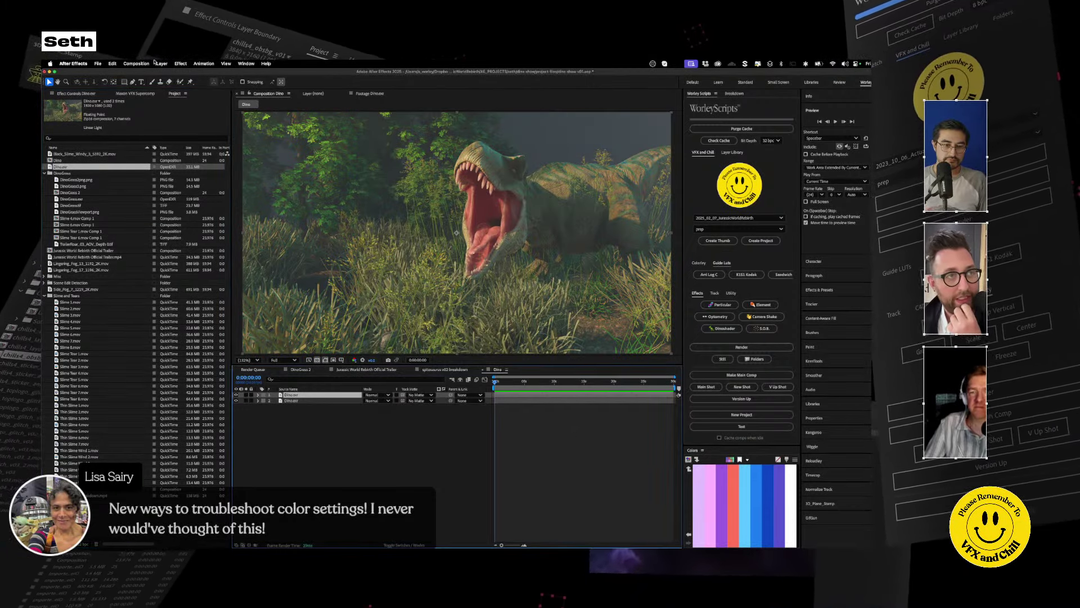
left_click(98, 63)
left_click(61, 167)
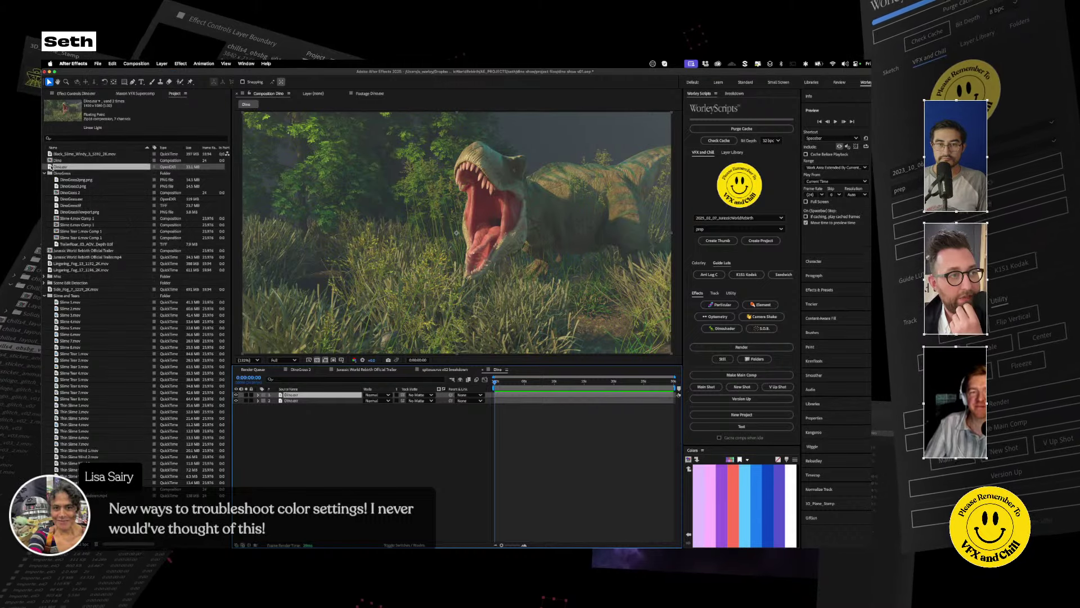
right_click(56, 167)
mouse_move(129, 231)
left_click(179, 230)
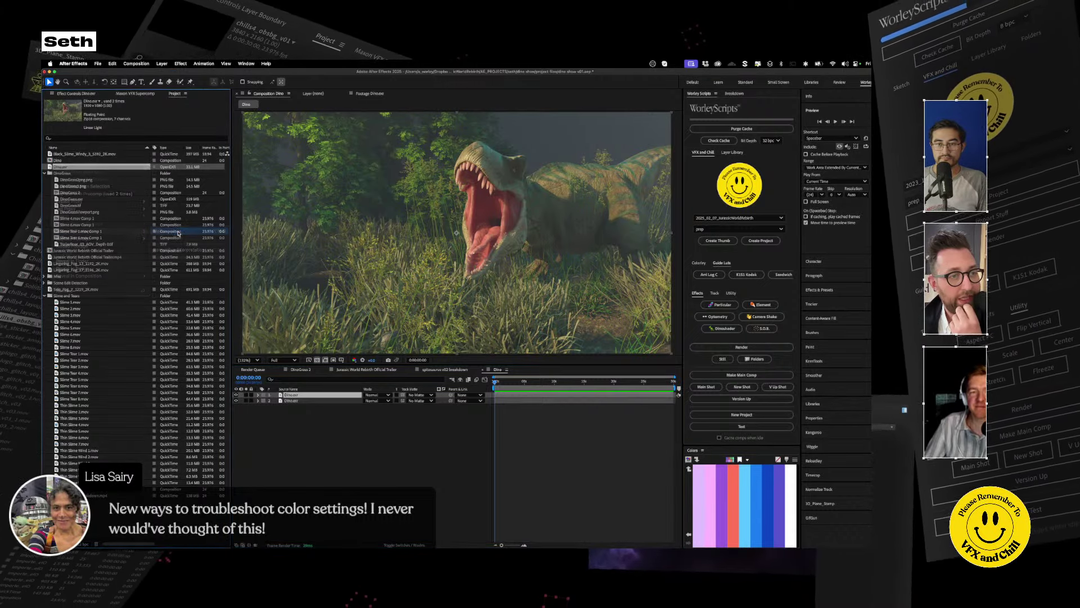
left_click(413, 184)
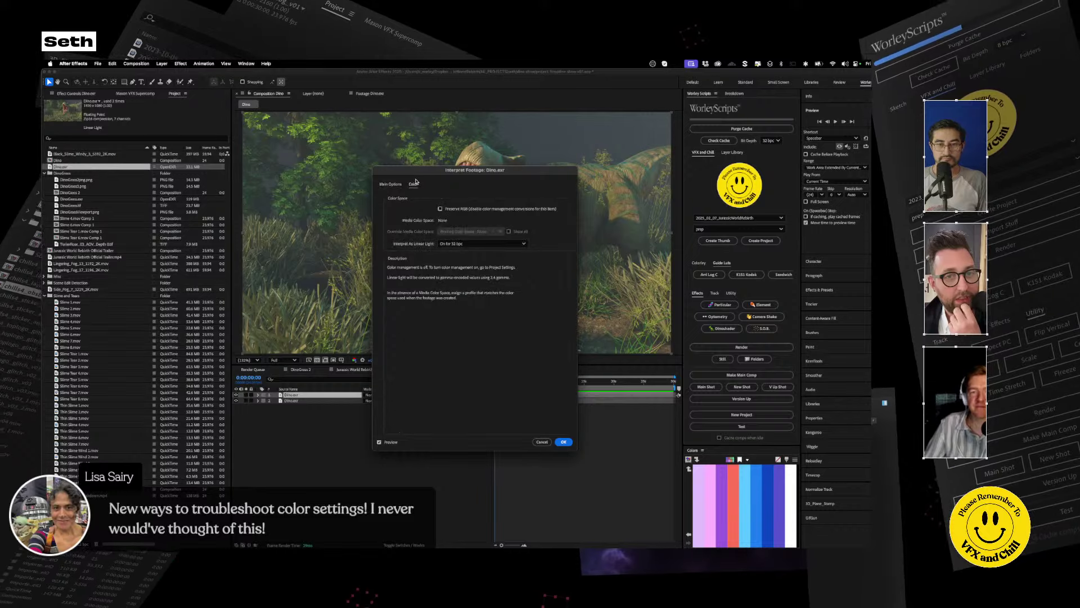
left_click_drag(427, 169, 212, 174)
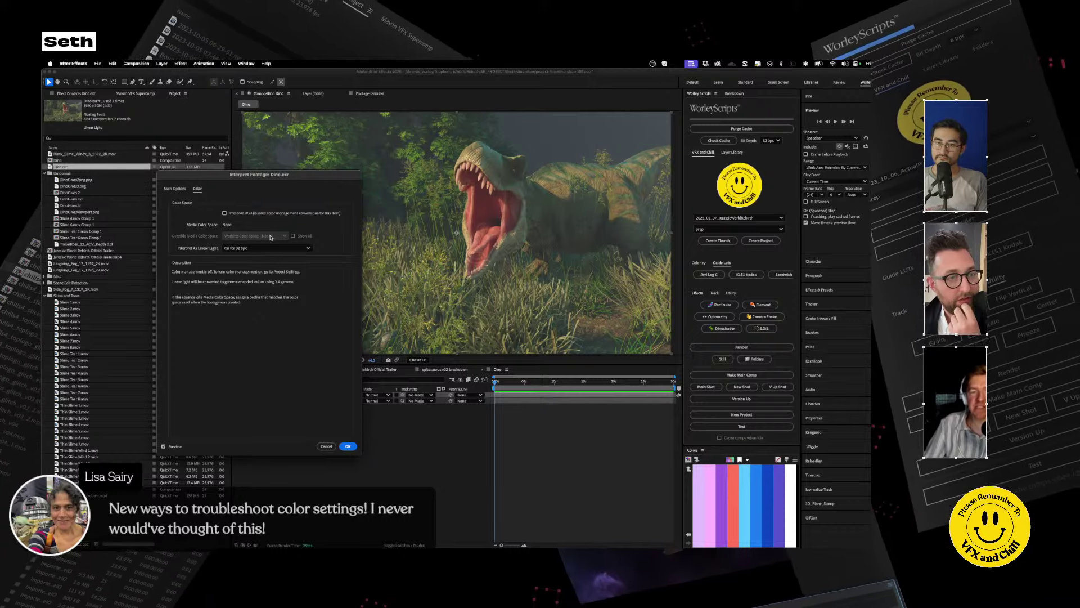
left_click(224, 212)
left_click(225, 213)
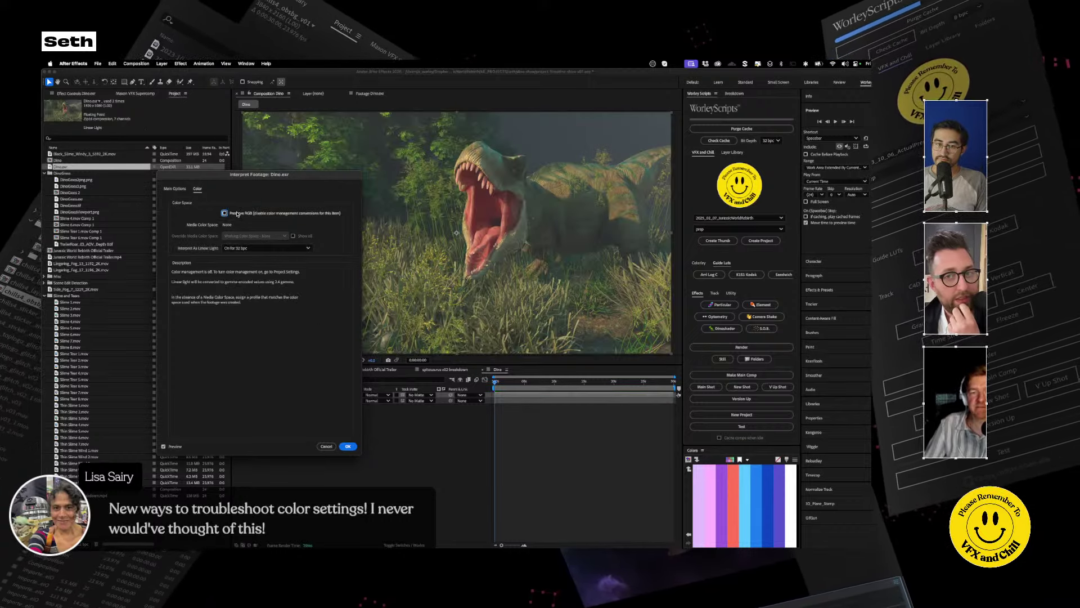
left_click(349, 446)
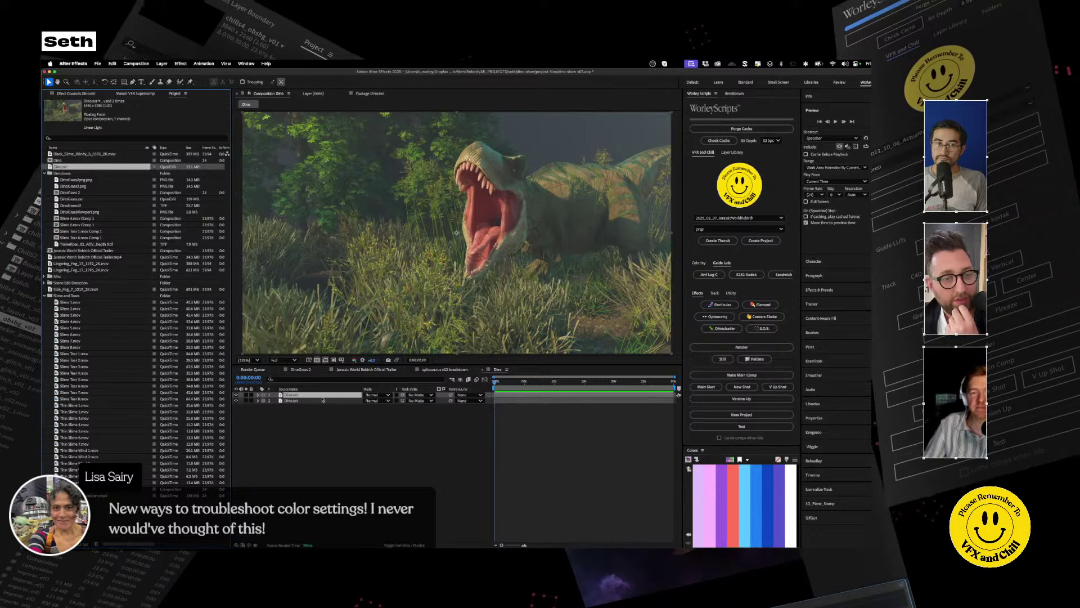
Toggle the EXtractoR effect on the upper Dino.exr layer under the Adobe color engine.
left_click(80, 93)
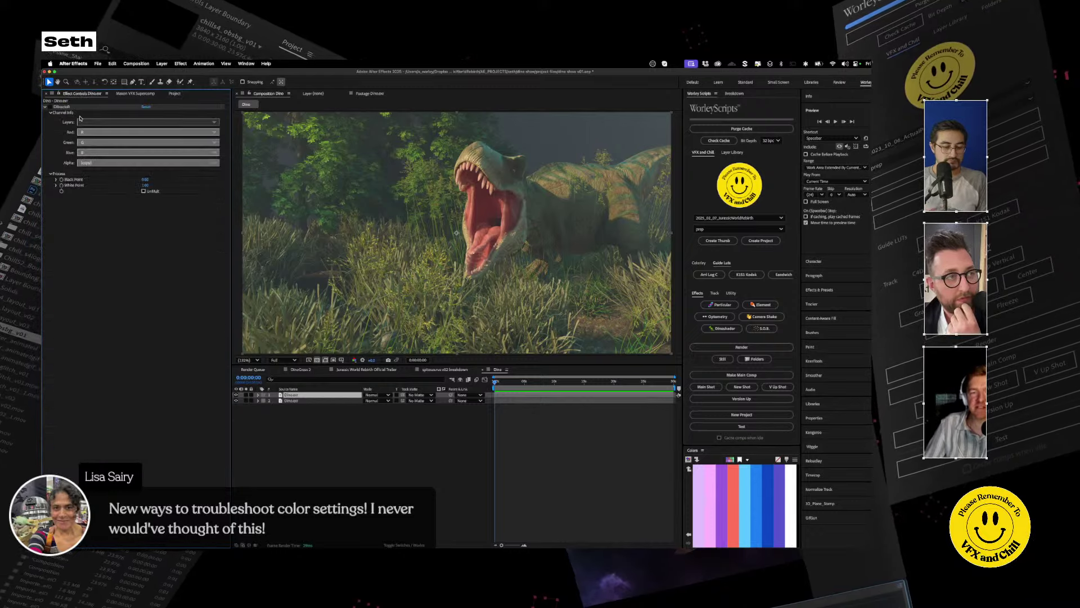
left_click(51, 107)
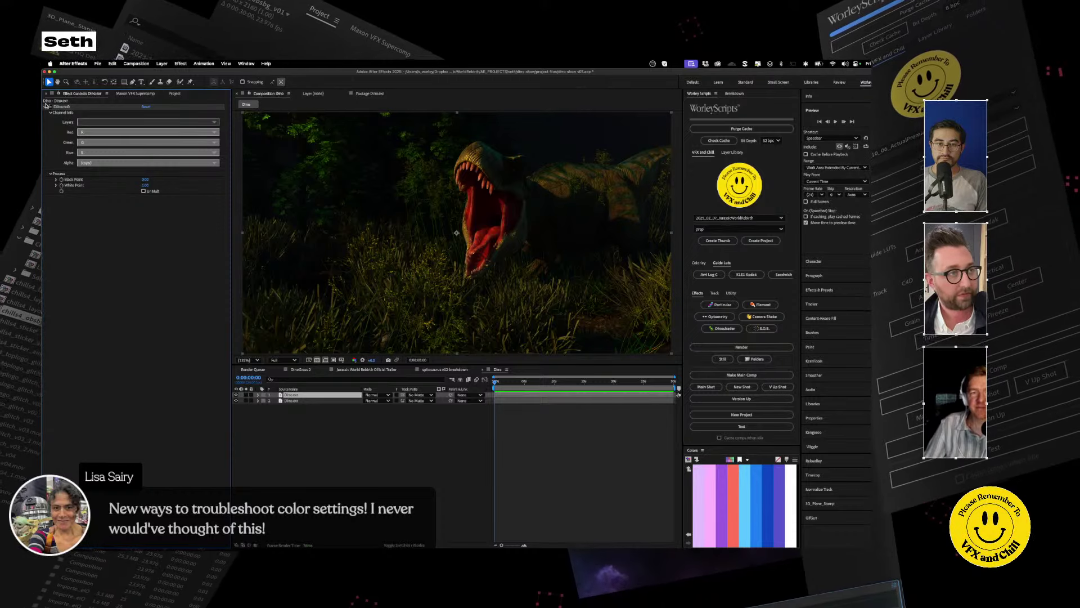
Remove the EXtractoR effect from the upper Dino.exr layer.
left_click(47, 106)
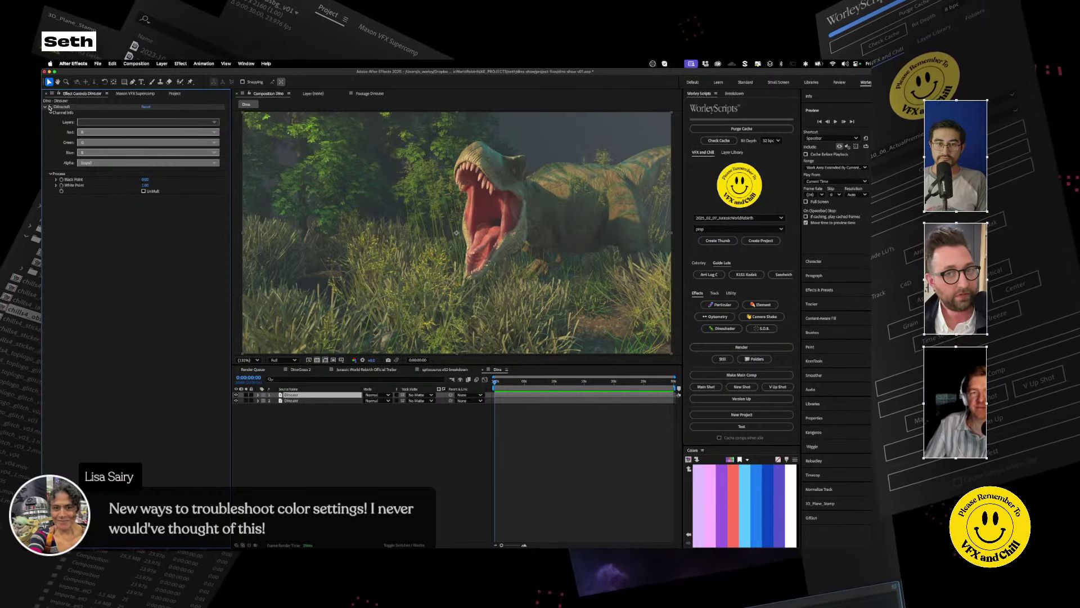
left_click(306, 395)
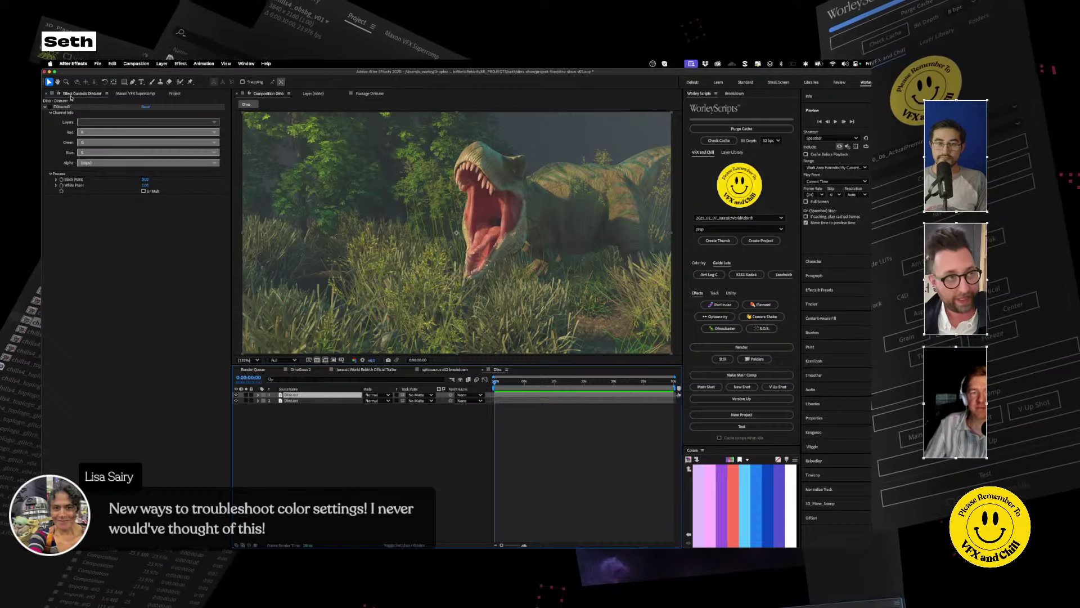
key("super+z")
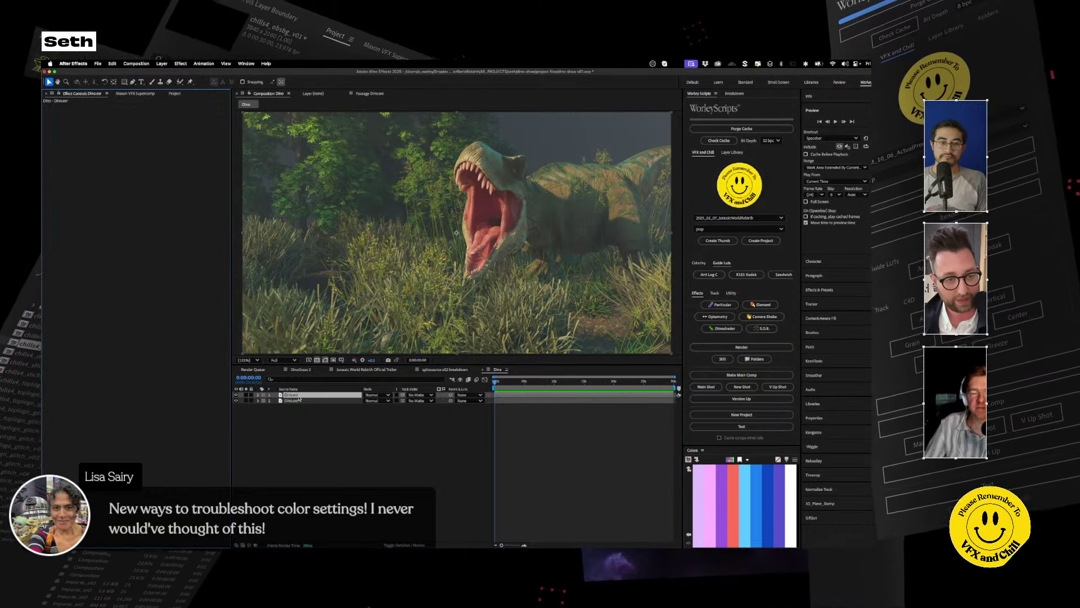
key("Delete")
Rename the effect-free Dino.exr layer "main render" and move it beneath the other Dino.exr layer.
left_click(293, 395)
key("Return")
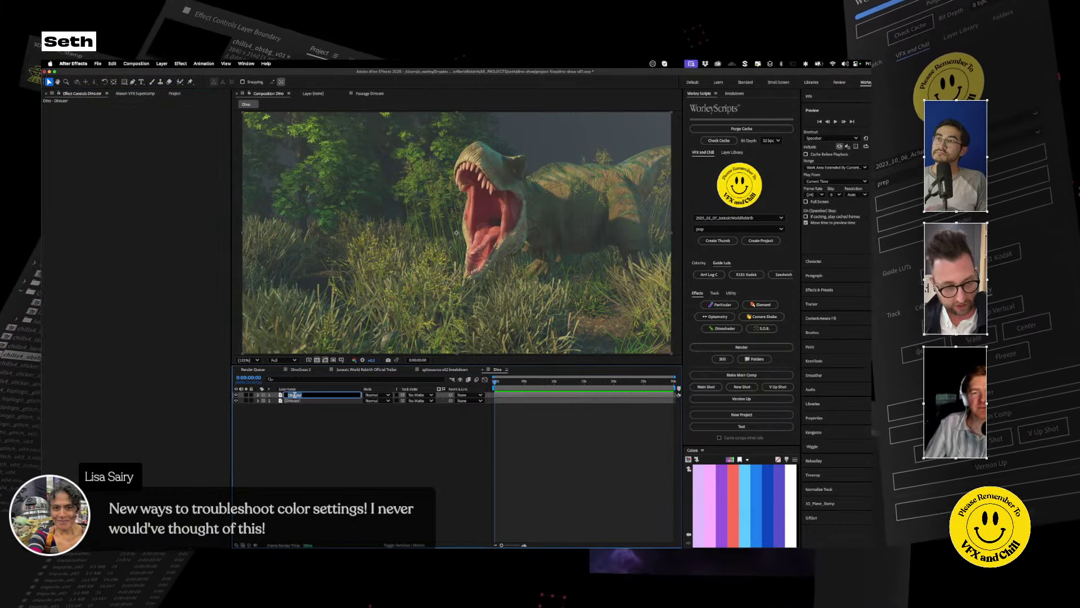
type("main render")
key("Return")
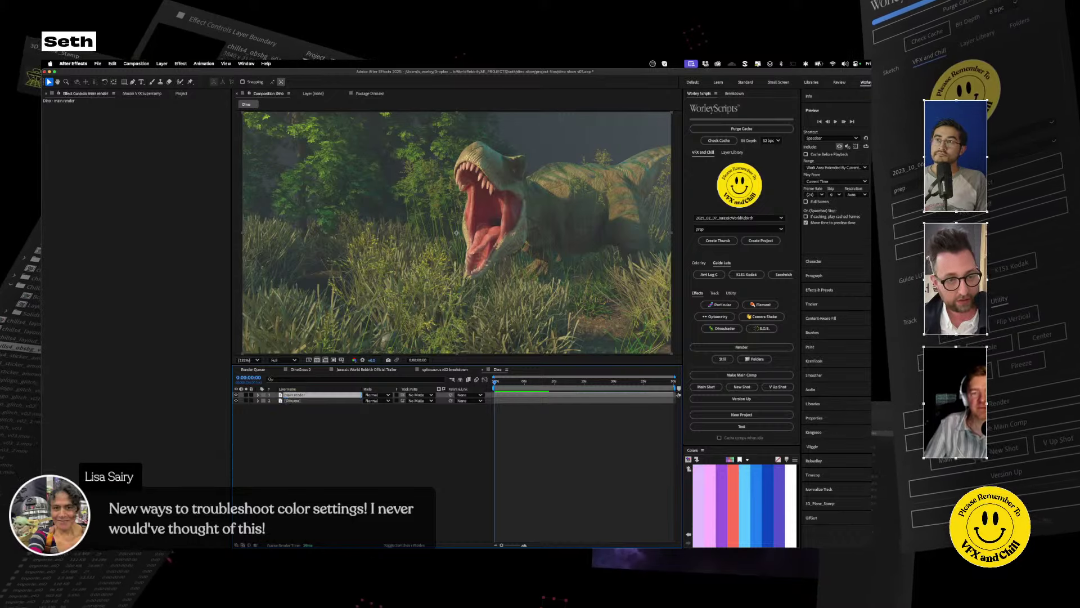
left_click_drag(302, 395, 302, 406)
Set the EXtractoR effect on the upper Dino.exr layer to output the Depth pass.
left_click(298, 395)
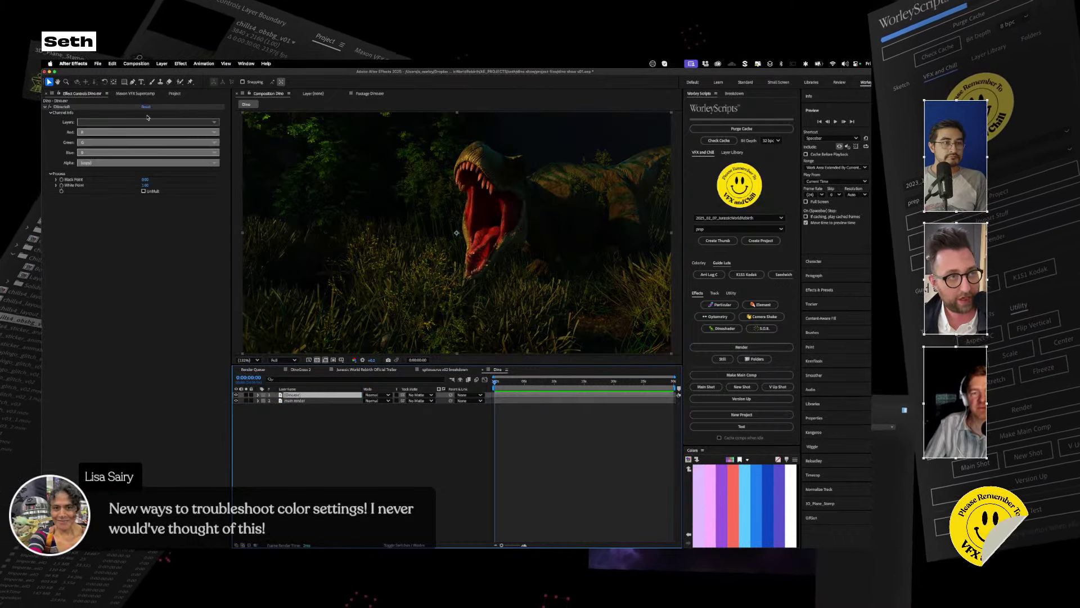
left_click(83, 113)
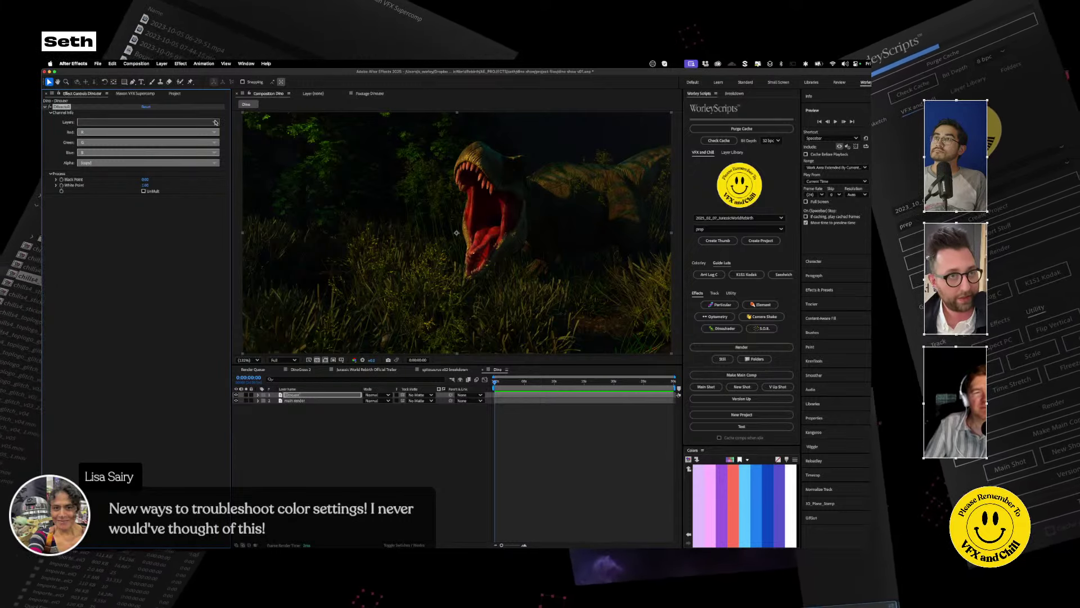
left_click(216, 122)
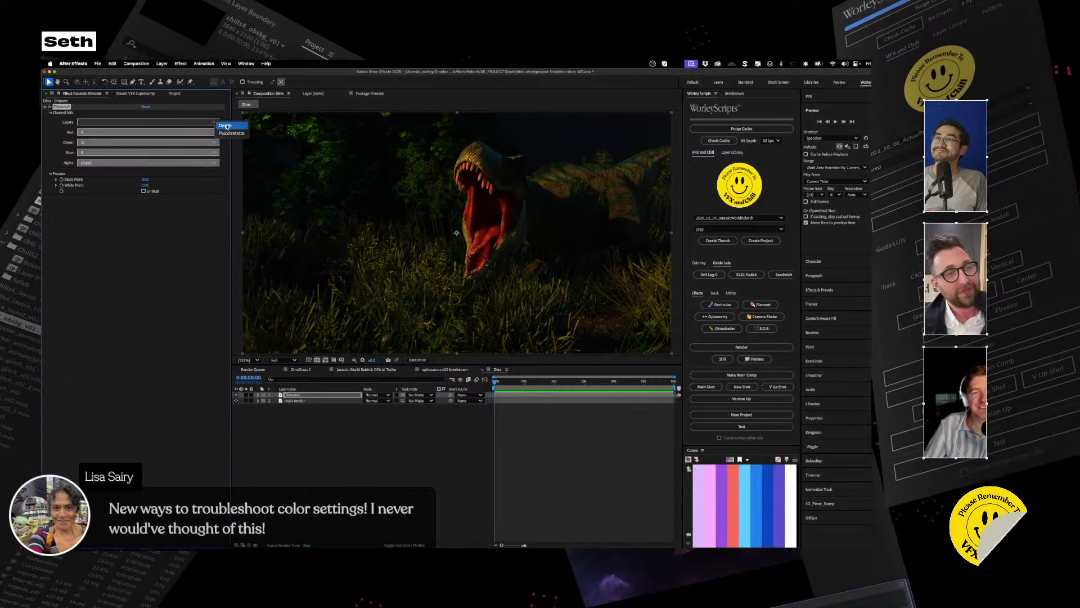
left_click(227, 126)
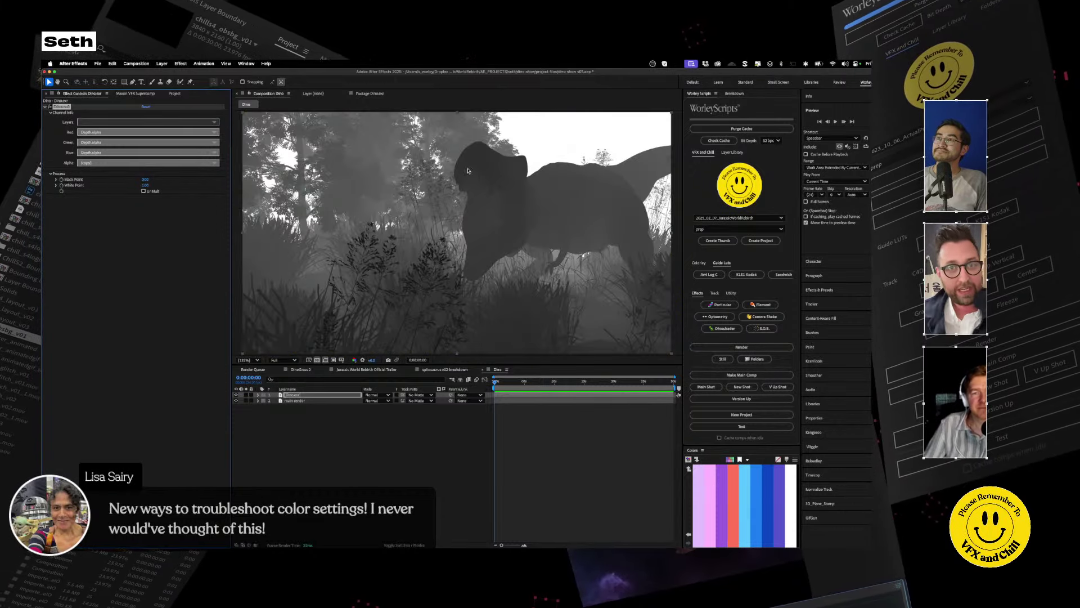
left_click(316, 397)
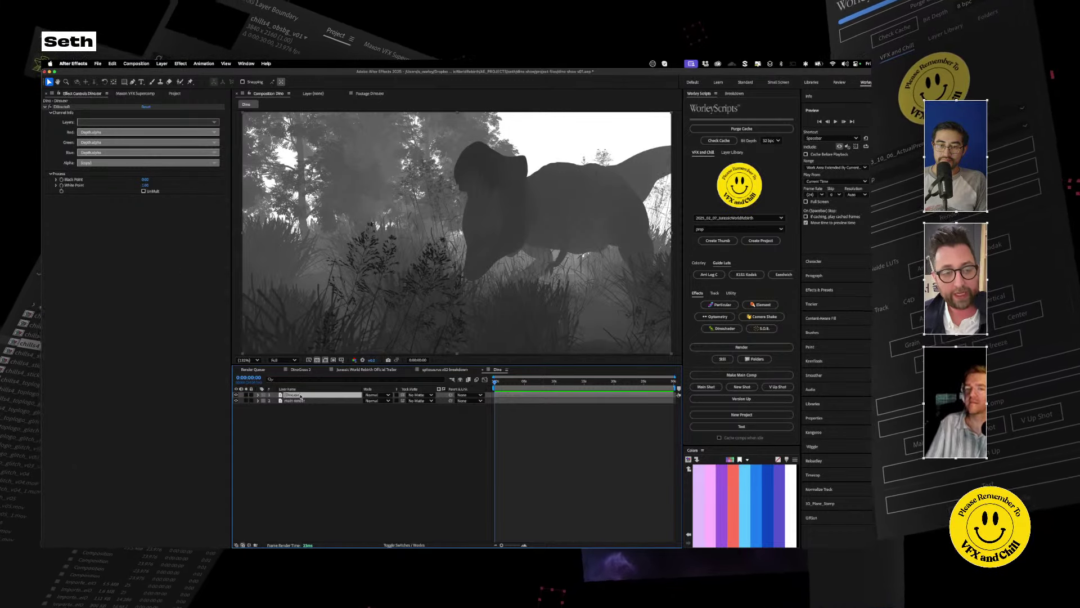
Place the Lingering_Fog_17 clip between the depth pass layer and the main render layer in the Dino composition.
key("ctrl+space")
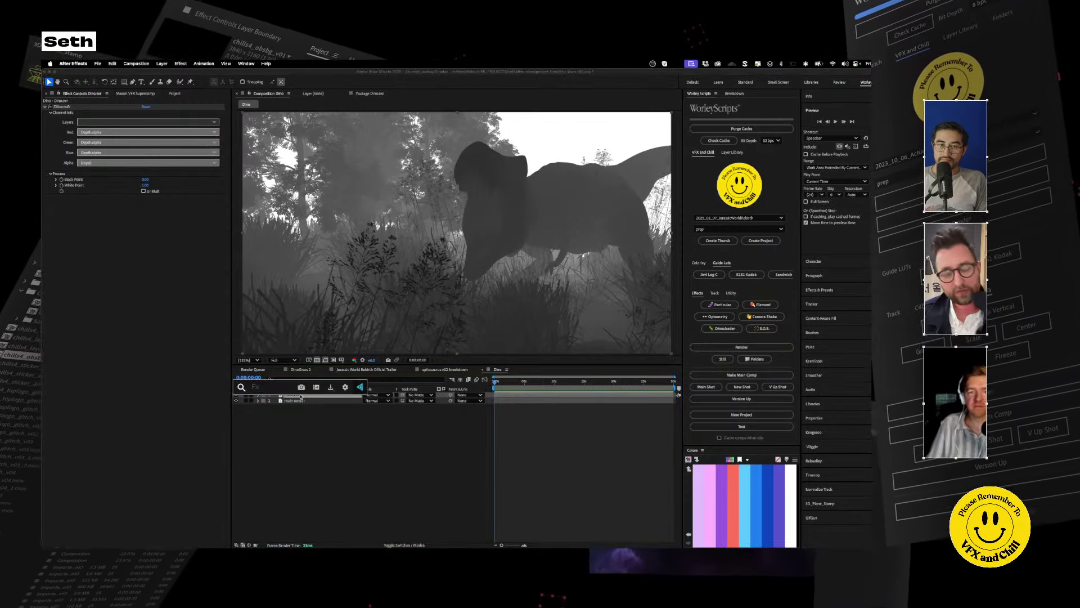
key("Escape")
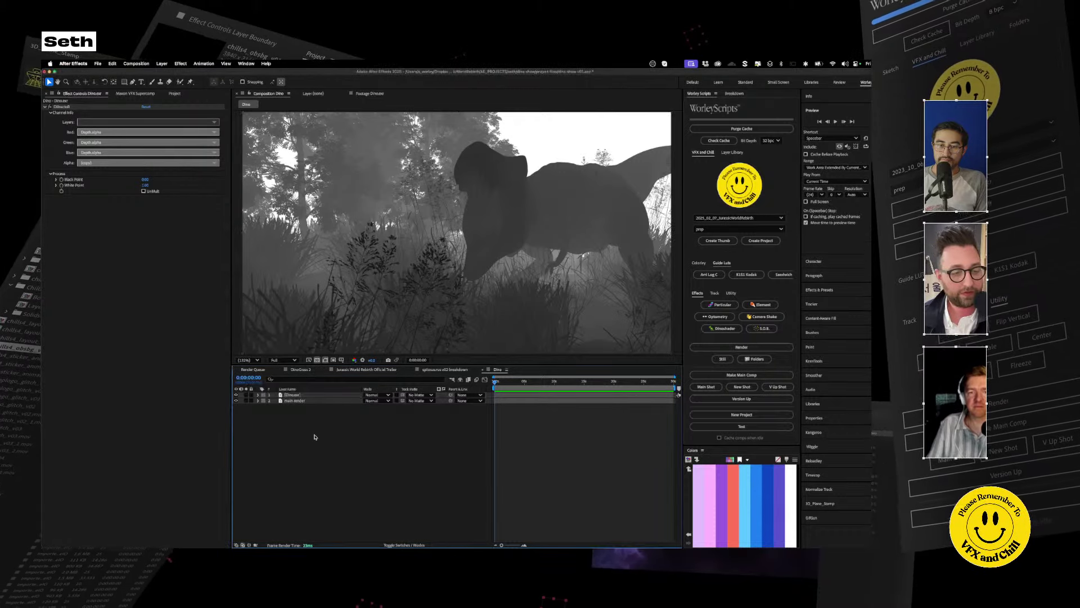
left_click(176, 94)
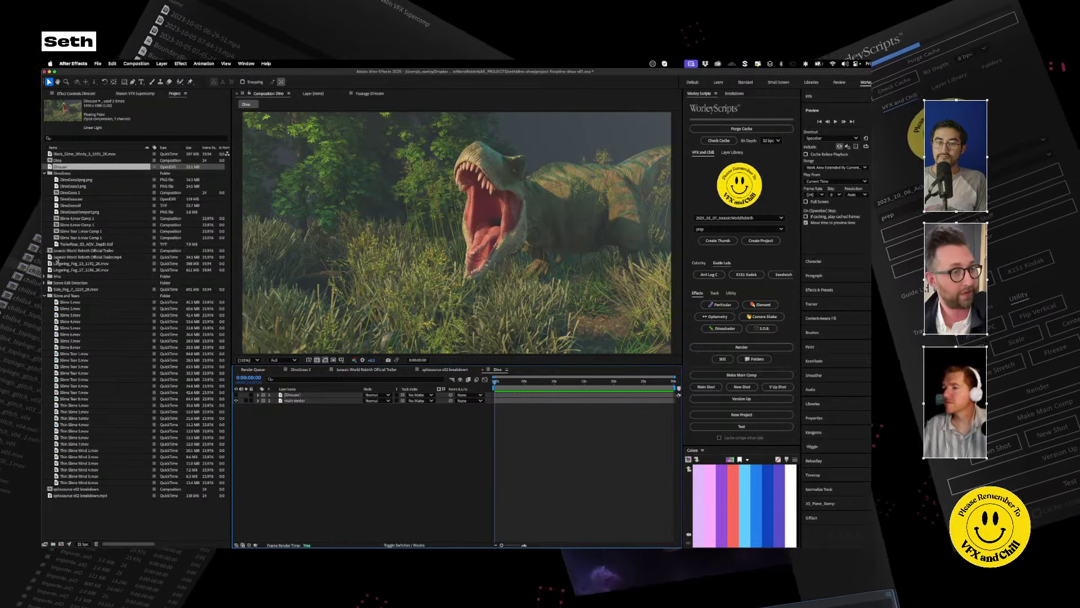
left_click(51, 263)
left_click(50, 271)
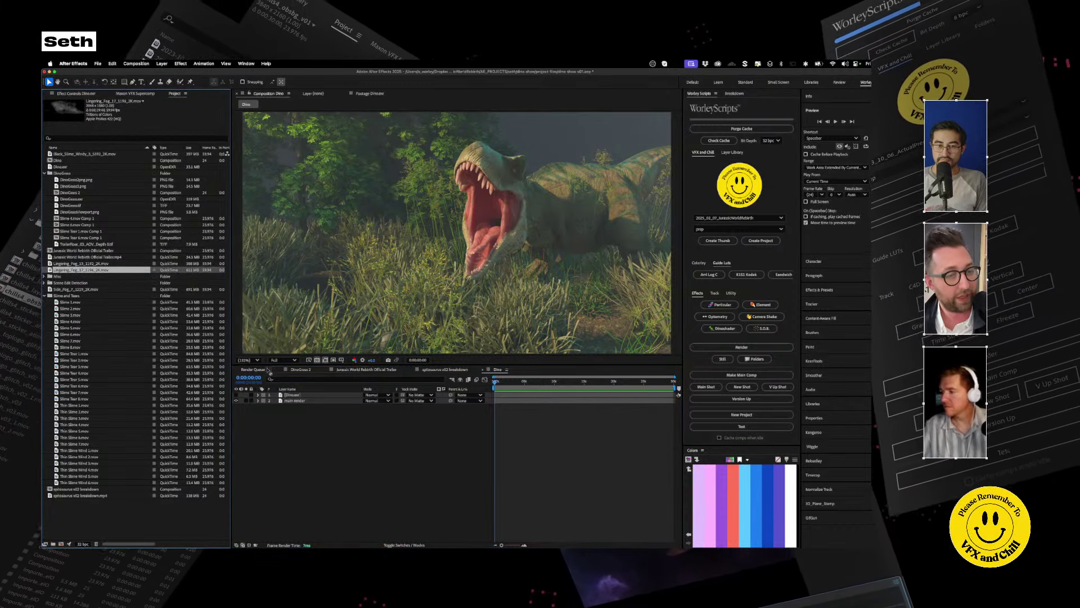
left_click_drag(269, 371, 307, 399)
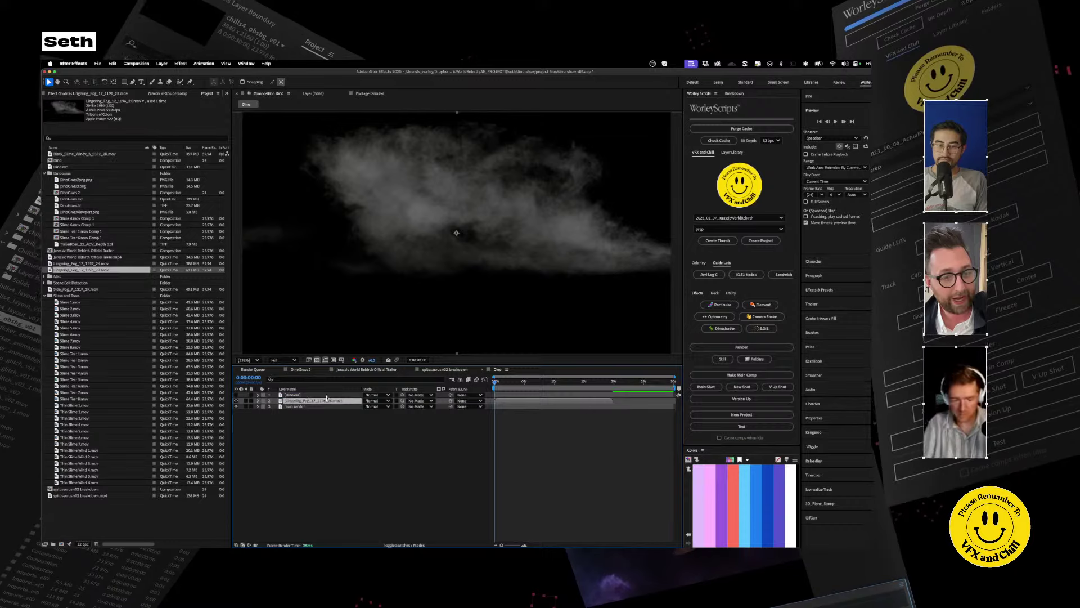
Scale up the Lingering_Fog_17 layer and reposition it lower in the frame to cover the scene.
key("s")
left_click_drag(373, 406, 389, 410)
left_click_drag(556, 214, 537, 242)
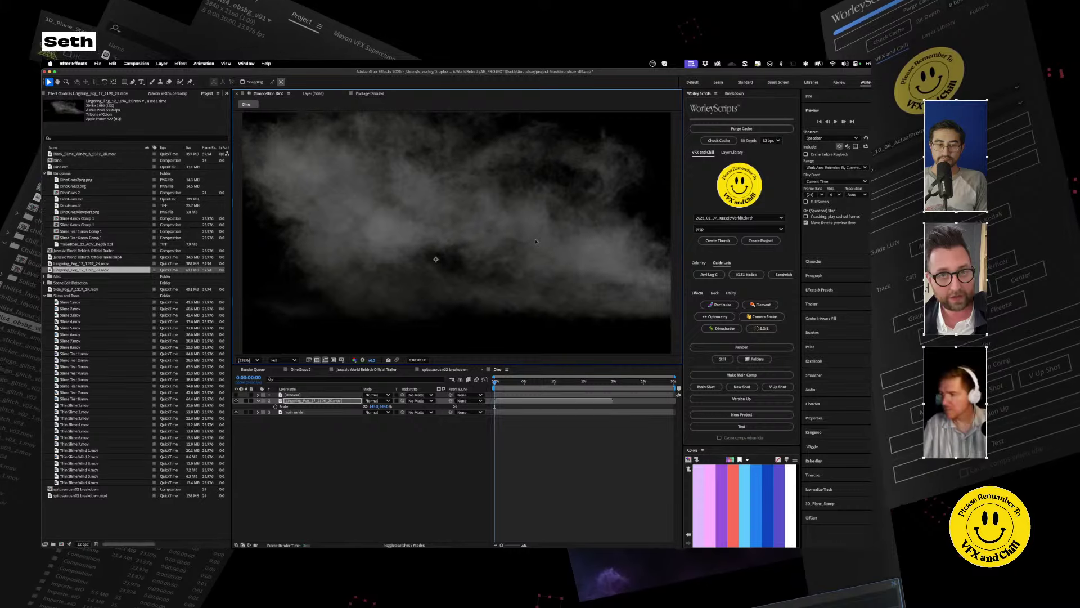
left_click(314, 402)
key("super+shift+c")
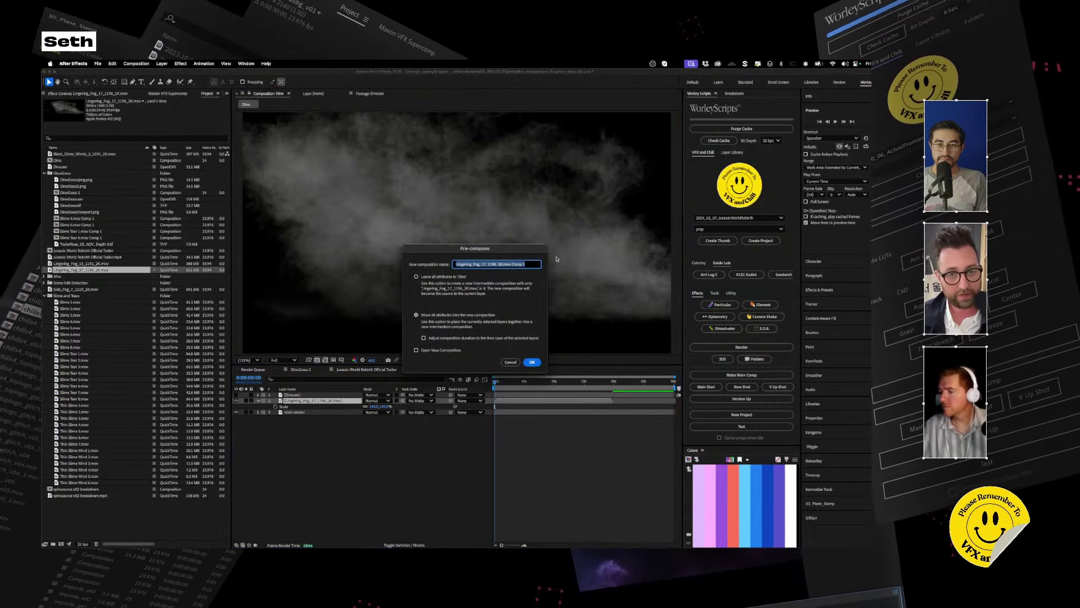
left_click(531, 362)
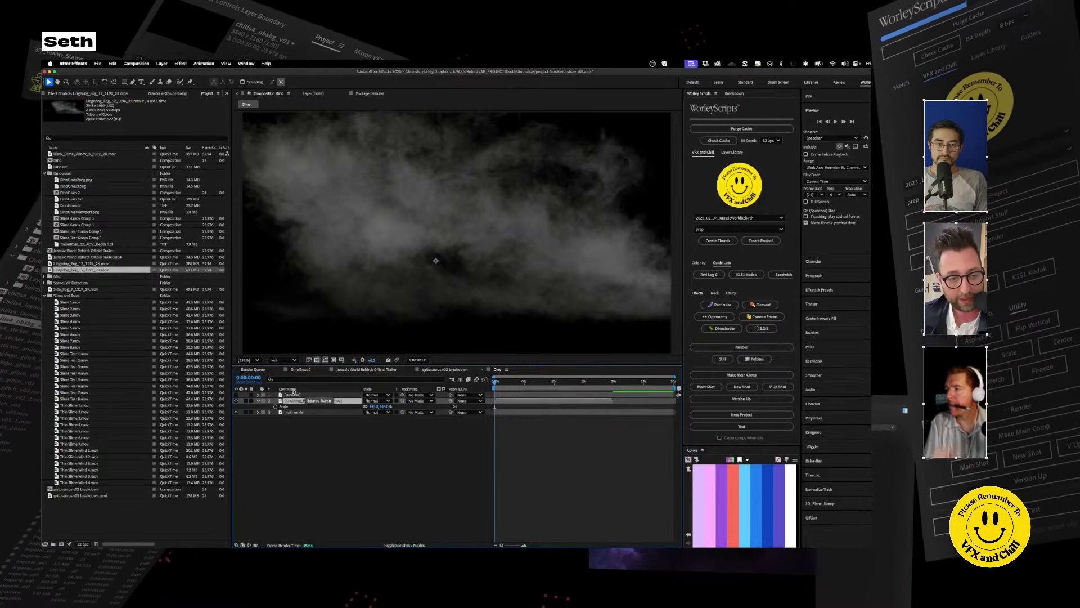
Rename the Dino.exr layer holding the depth pass "depth".
left_click(315, 395)
key("Return")
type("depth")
key("Return")
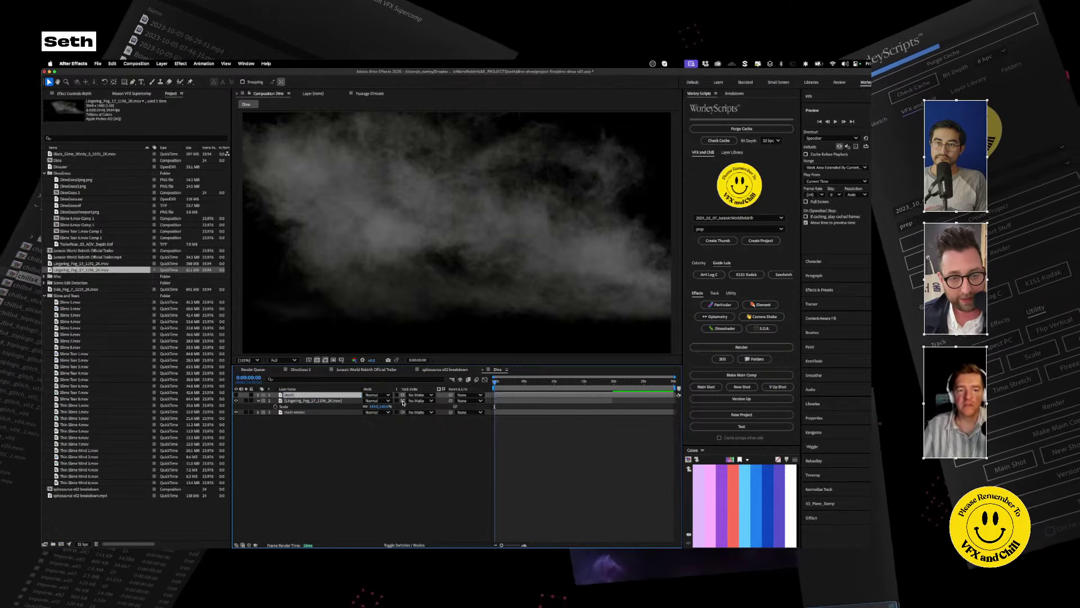
Use the depth layer as a luma track matte for the Lingering_Fog_17 layer and inspect the matte.
left_click_drag(403, 402, 303, 396)
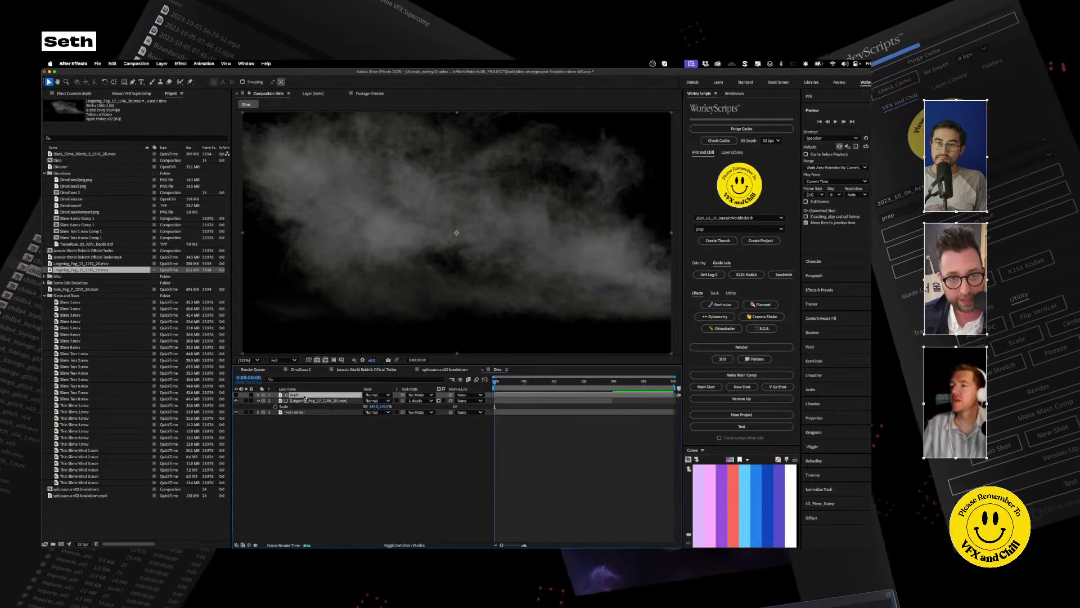
left_click(439, 400)
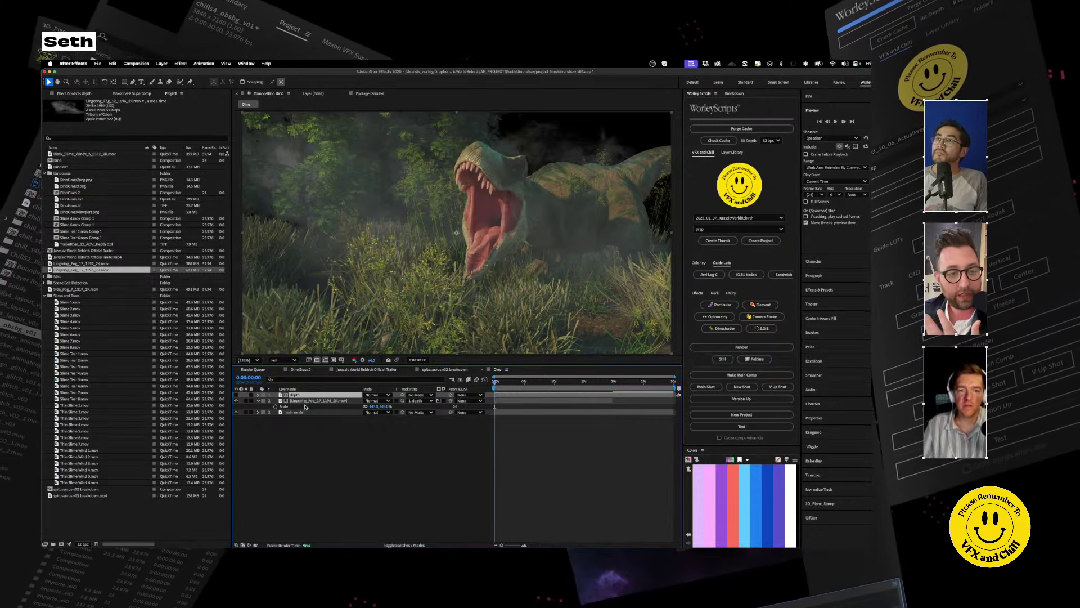
left_click(236, 395)
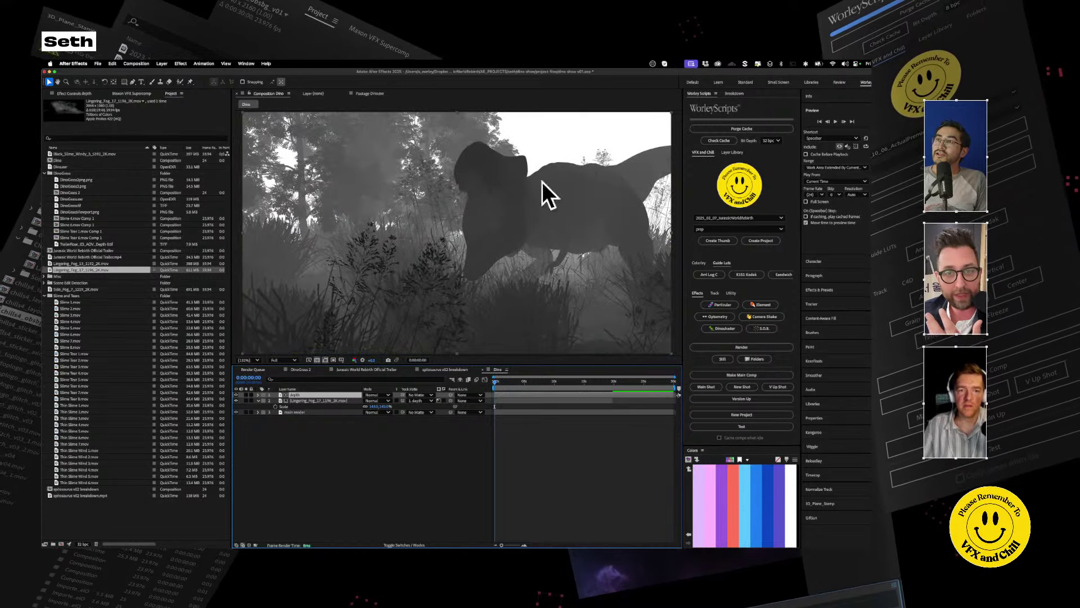
left_click(237, 395)
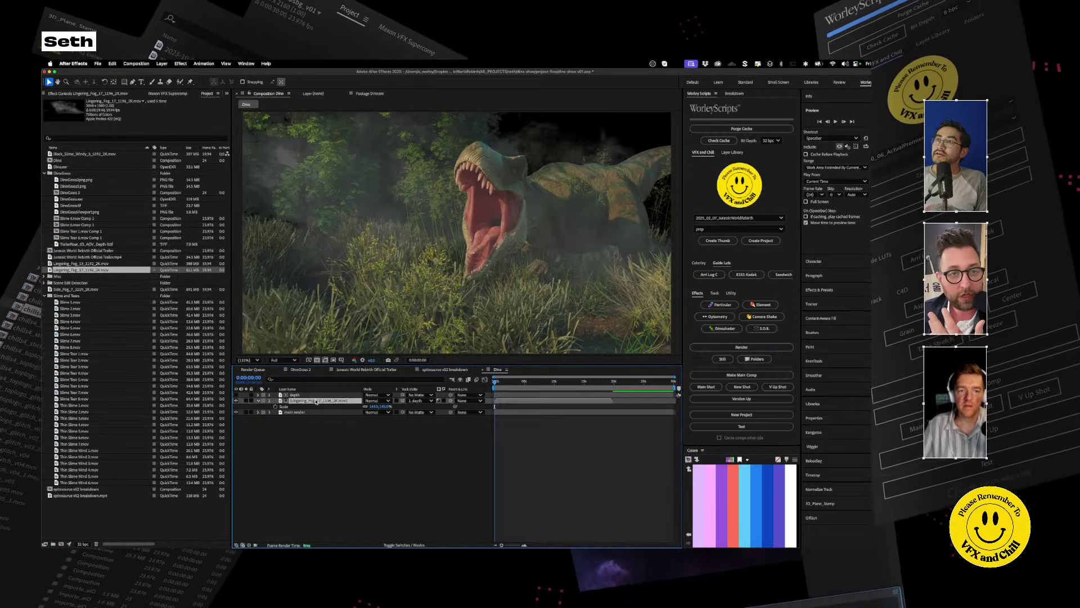
left_click(436, 259)
Apply the Colorista V color correction effect to the main render layer.
left_click(301, 413)
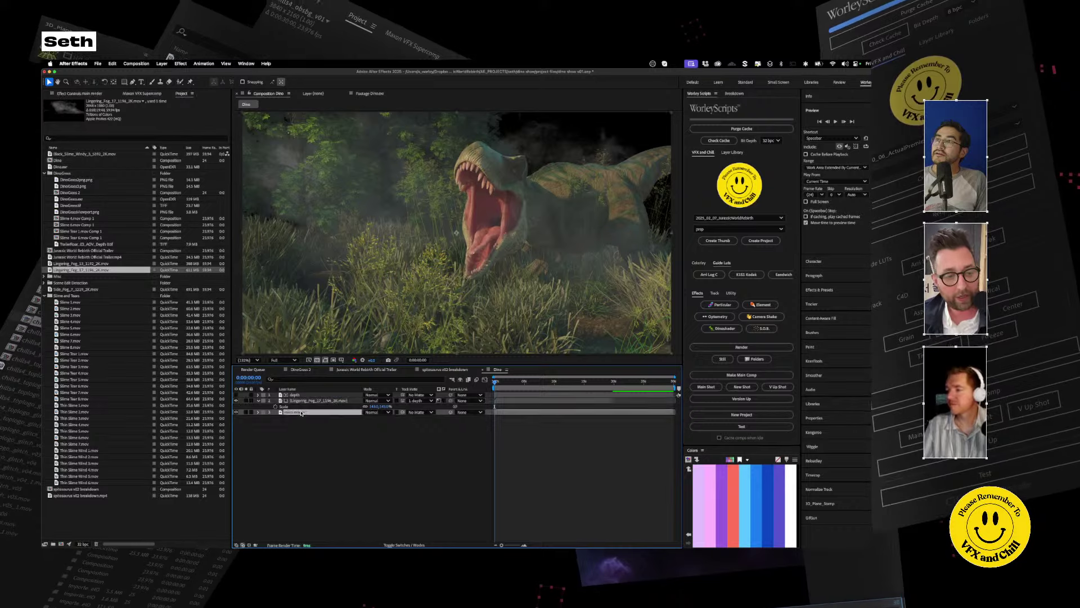
key("ctrl+space")
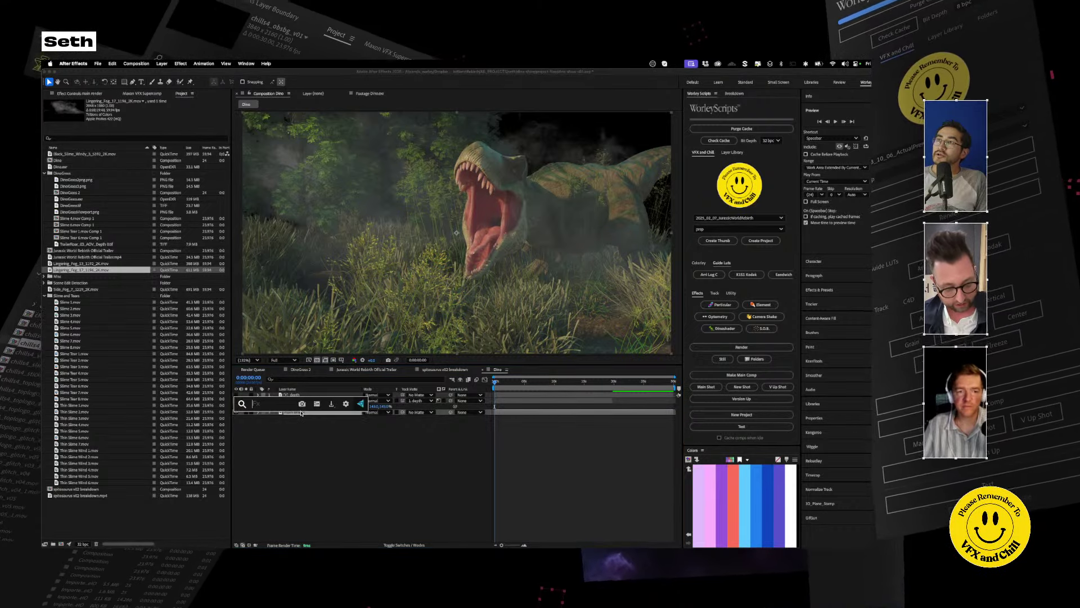
type("color")
key("Down")
key("Down")
key("Return")
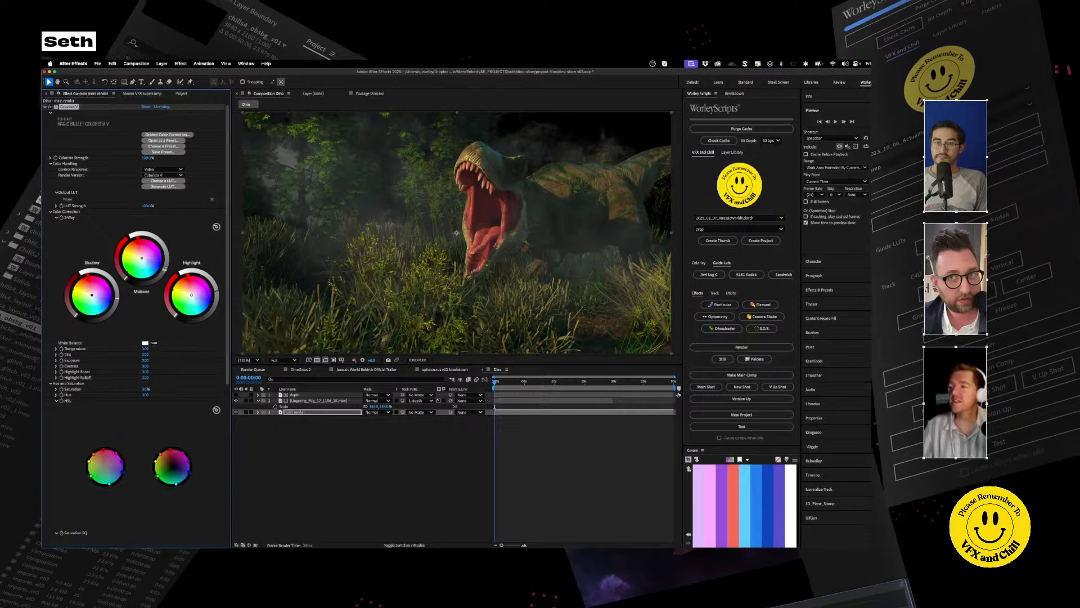
Show the depth layer and apply a Levels effect to it.
left_click(307, 396)
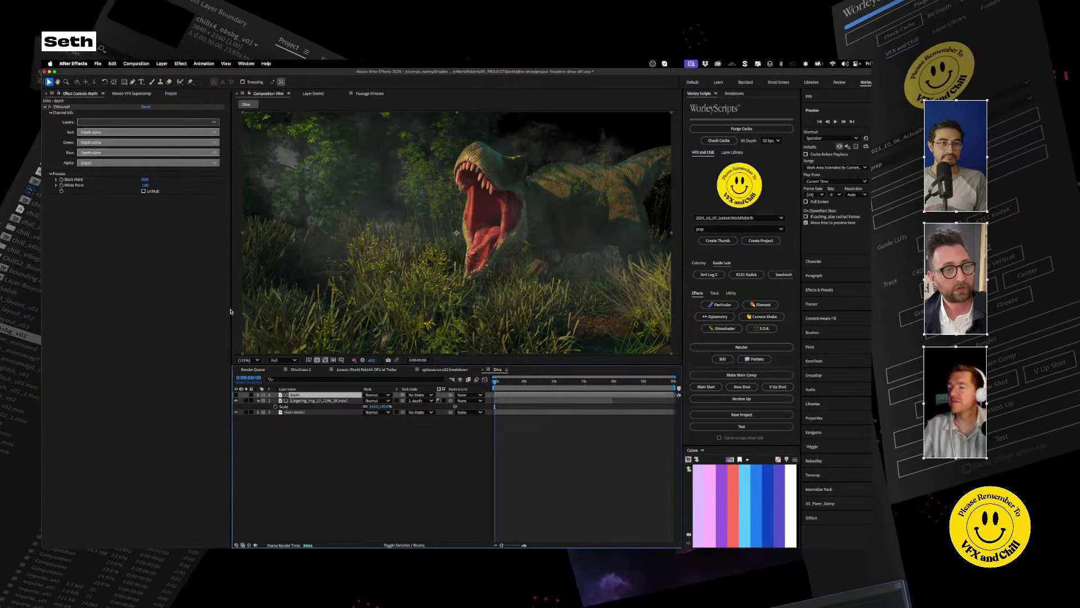
left_click(236, 395)
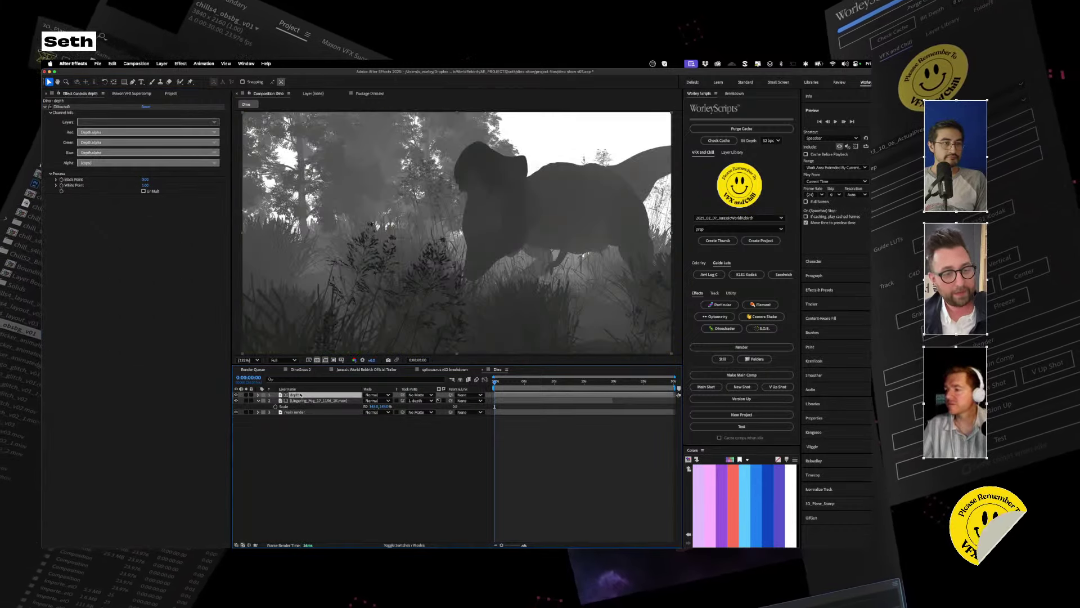
key("ctrl+space")
type("lev")
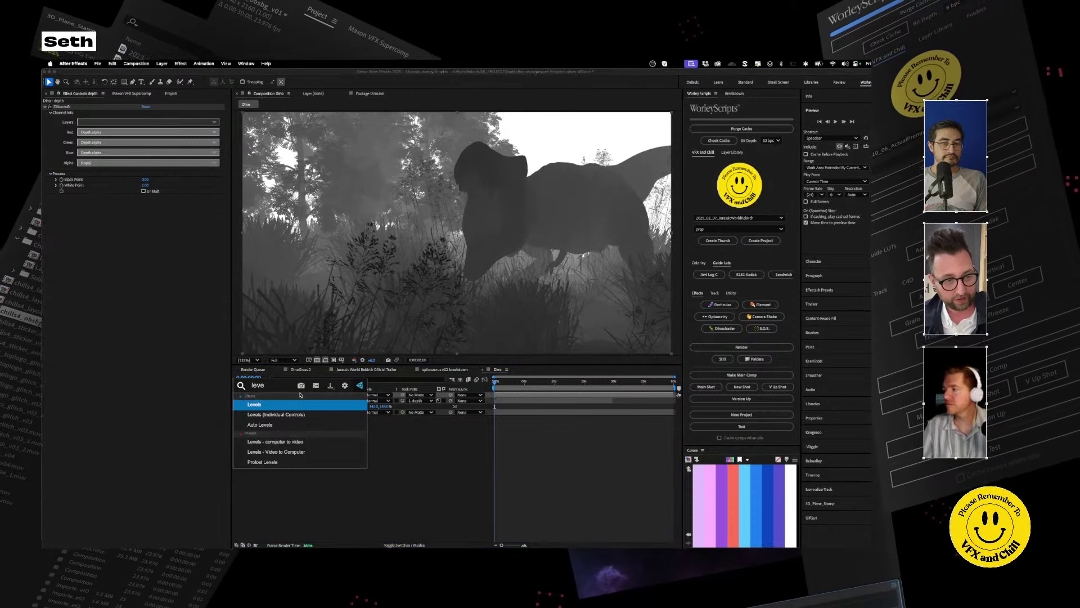
key("Return")
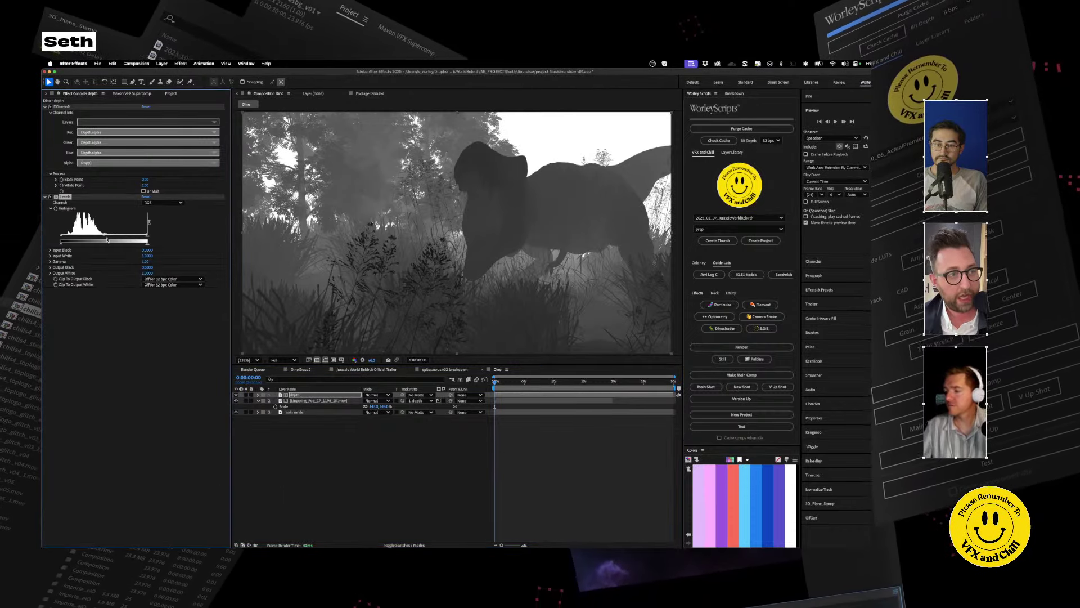
Hide the depth layer again and adjust its Levels midtones to brighten the matte and thicken the fog around the dinosaur.
mouse_move(103, 237)
left_mouse_down()
mouse_move(90, 238)
mouse_move(124, 243)
mouse_move(102, 244)
left_mouse_up()
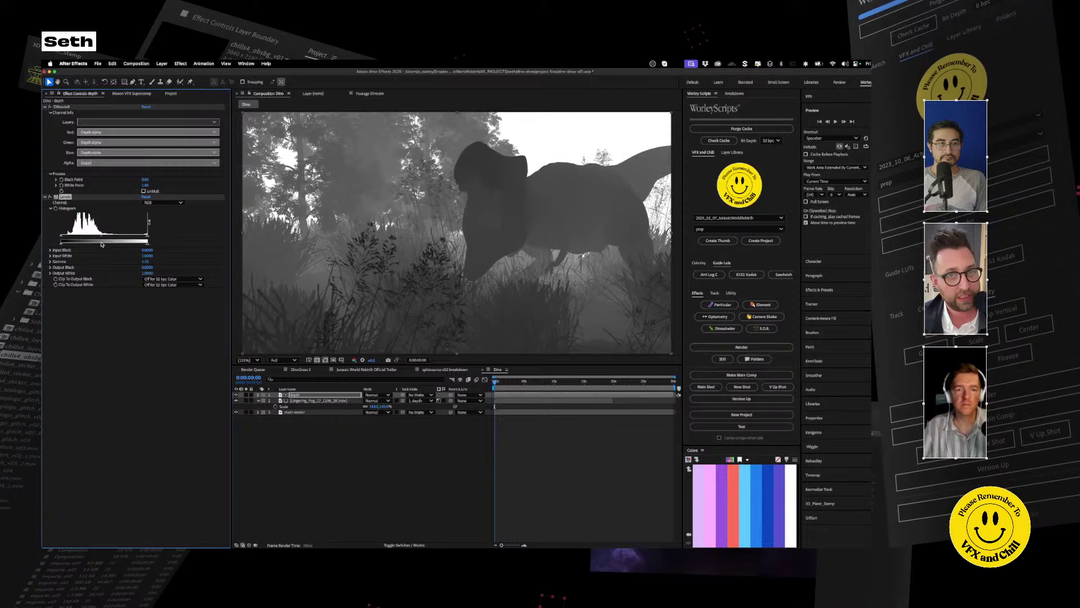
left_click(236, 394)
left_click(303, 401)
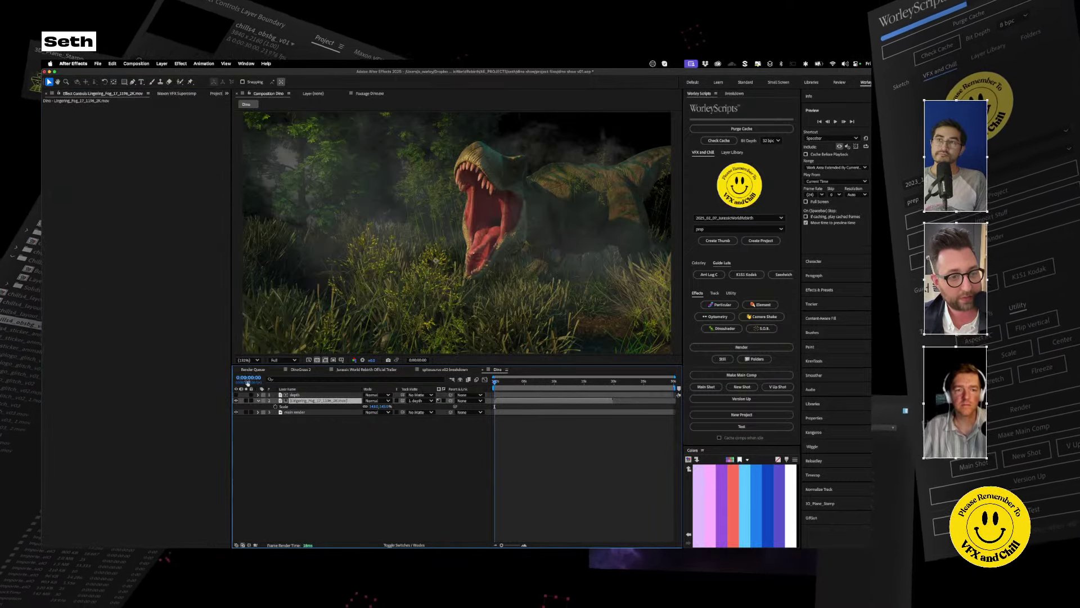
left_click(294, 394)
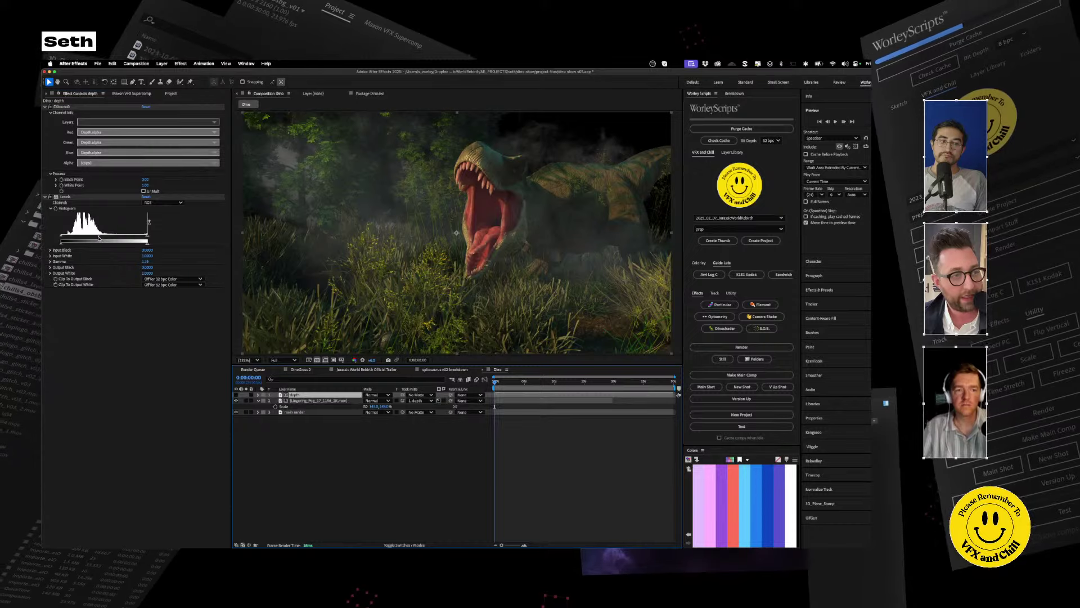
left_click_drag(104, 241, 71, 242)
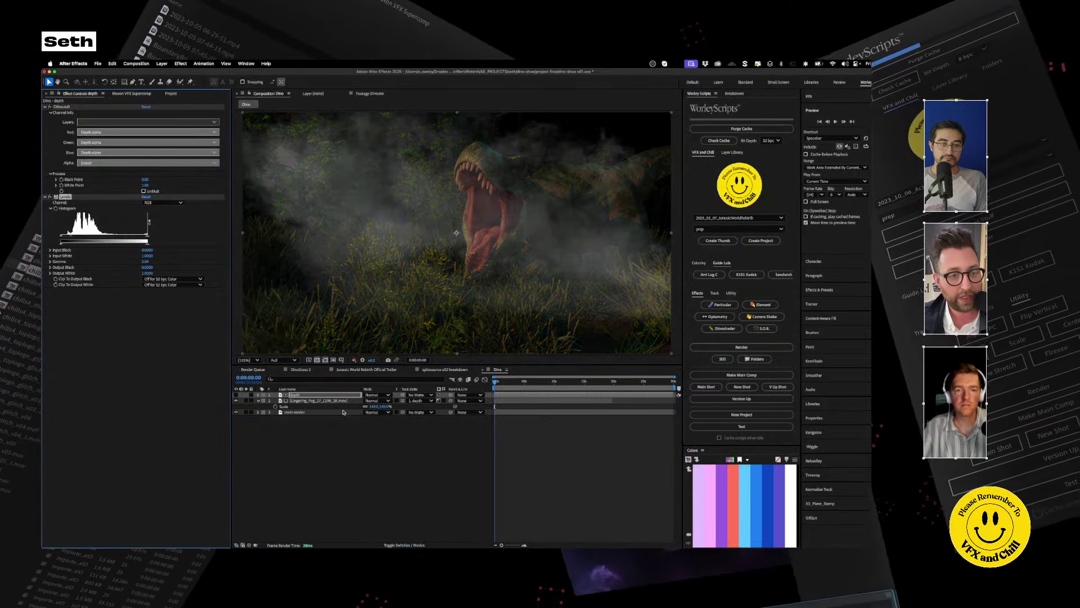
Set the Lingering_Fog_17 layer's blending mode to Screen.
left_click(314, 401)
left_click(377, 401)
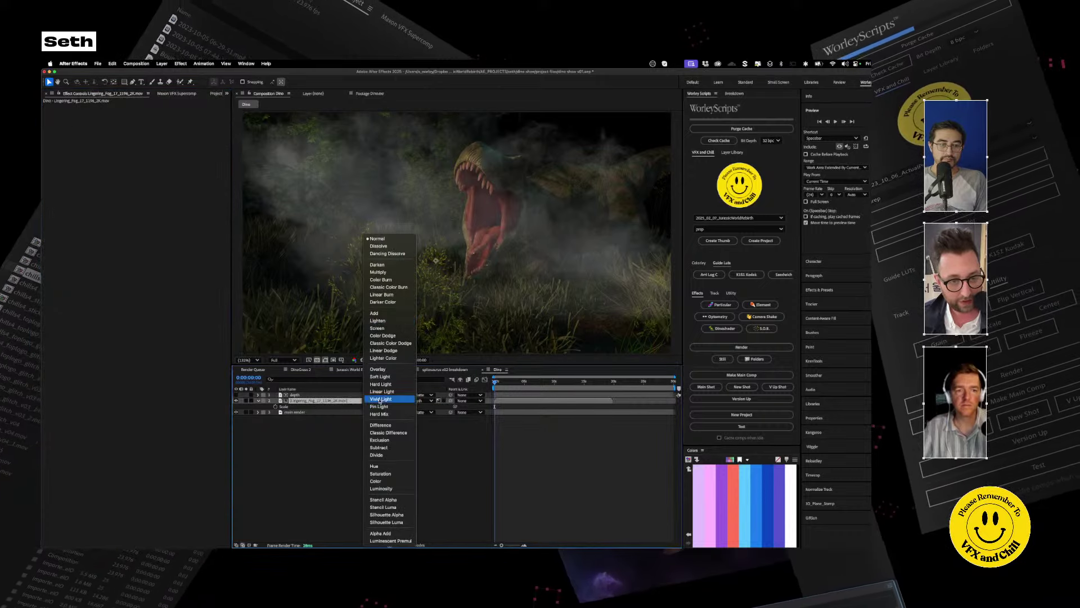
left_click(384, 325)
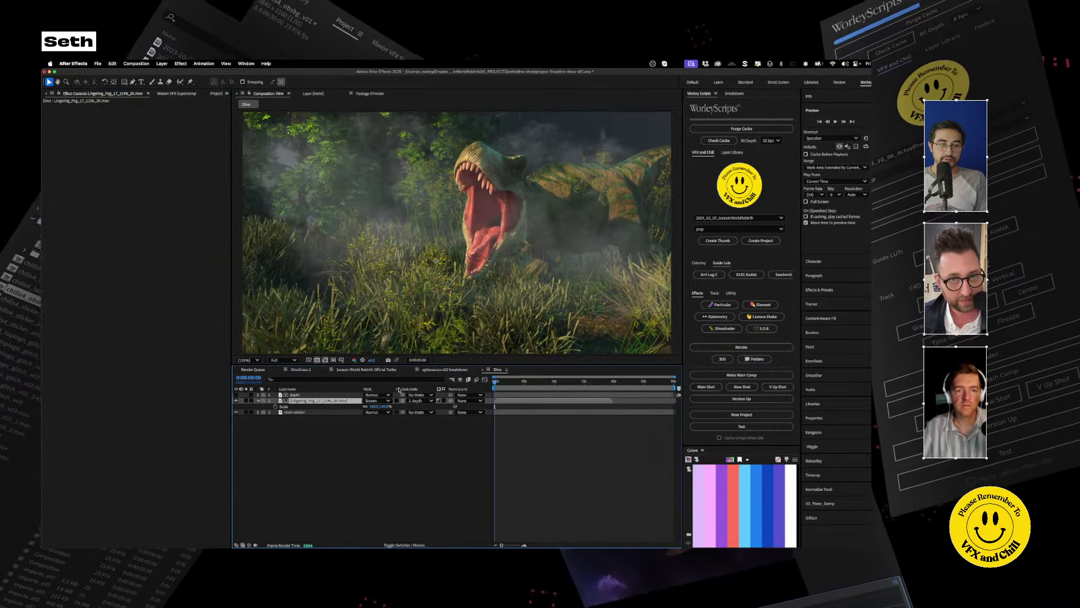
Adjust the black, white and midtone points in the depth layer's Levels to push the fog behind the dinosaur.
left_click(303, 395)
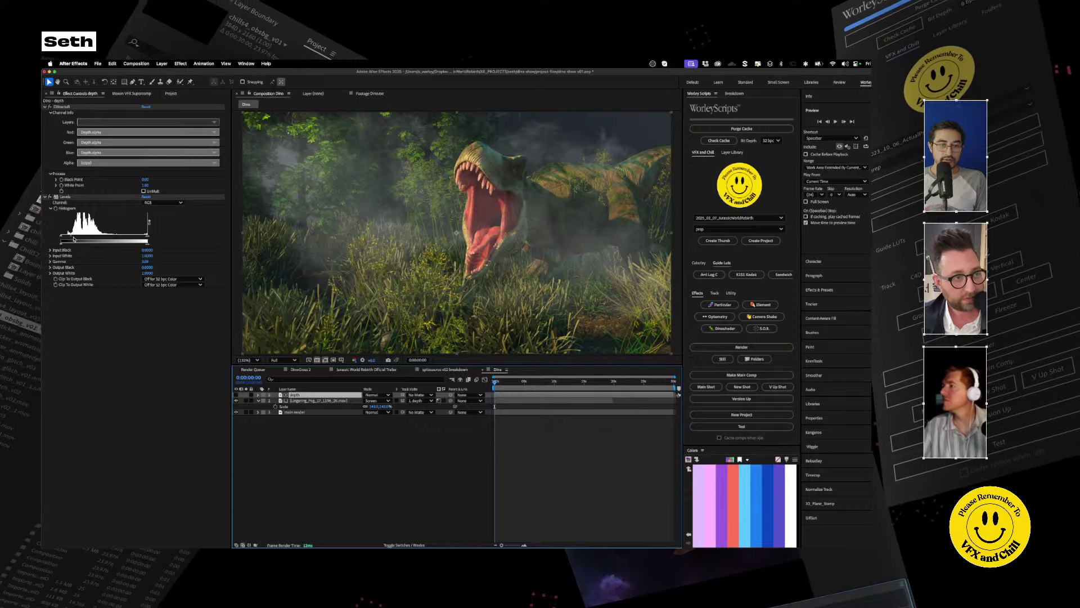
mouse_move(71, 236)
left_mouse_down()
mouse_move(91, 250)
mouse_move(81, 251)
mouse_move(108, 251)
mouse_move(72, 251)
mouse_move(91, 251)
mouse_move(85, 239)
mouse_move(96, 239)
mouse_move(68, 243)
left_mouse_up()
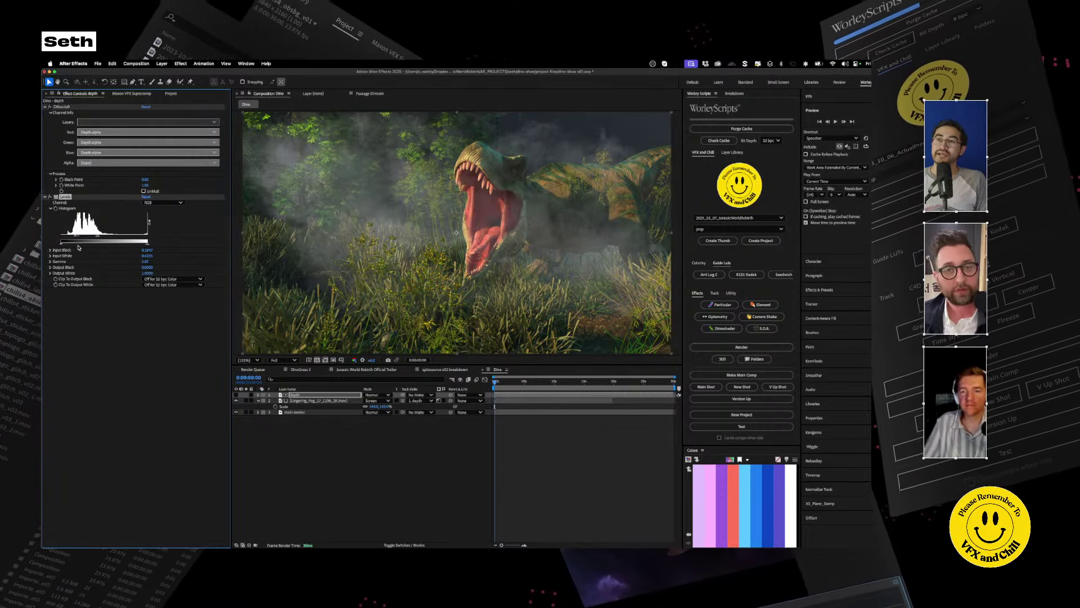
left_click_drag(78, 247, 93, 246)
left_click_drag(91, 245, 88, 246)
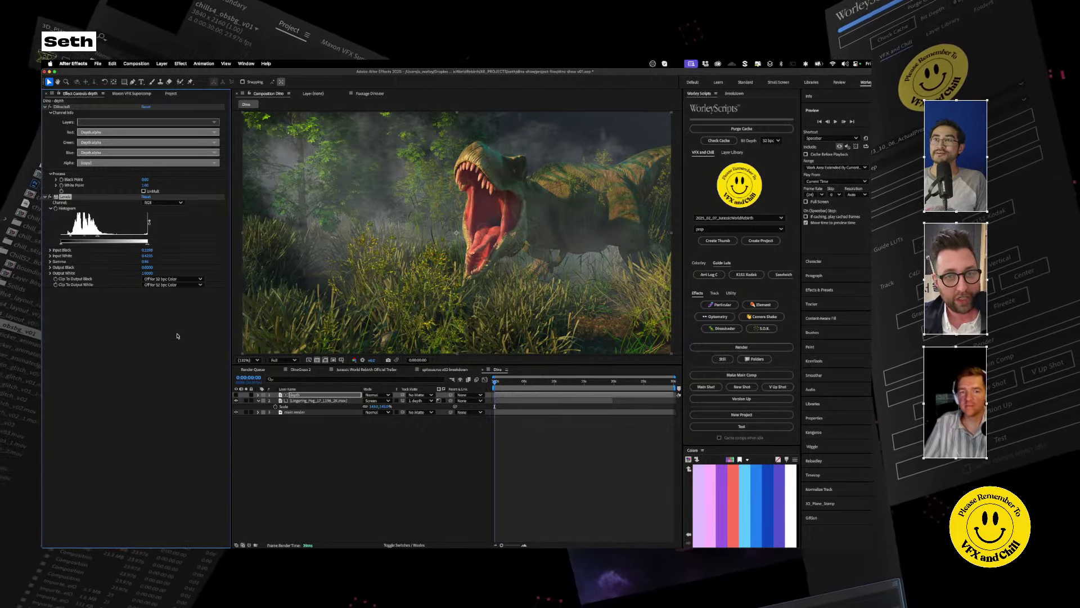
Hide the fog layer, apply a Displacement Map effect to the main render layer and collapse its Colorista V settings.
left_click(304, 401)
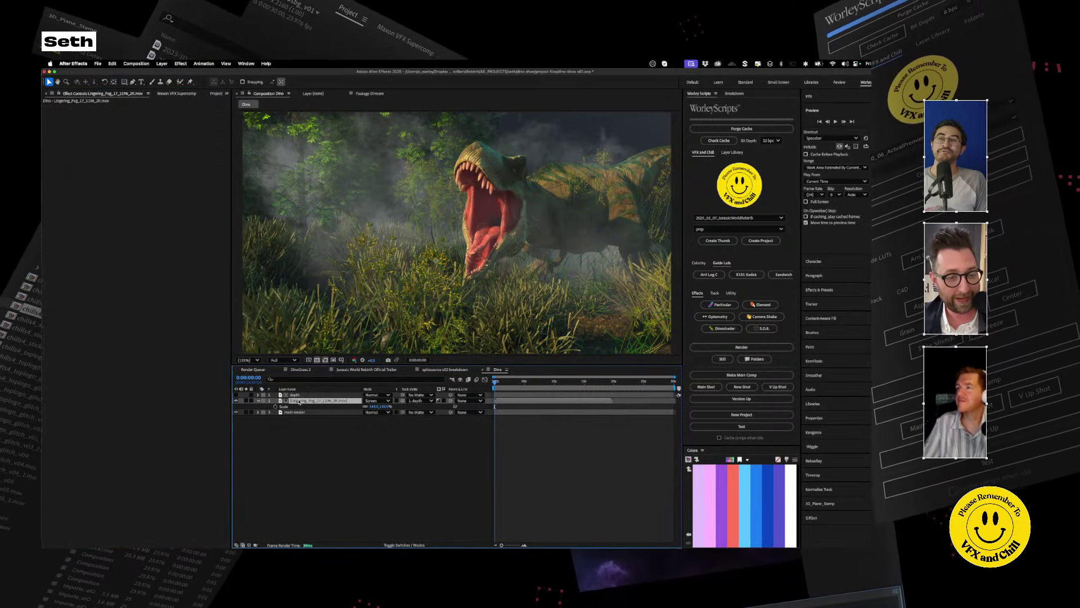
left_click(236, 401)
left_click(296, 412)
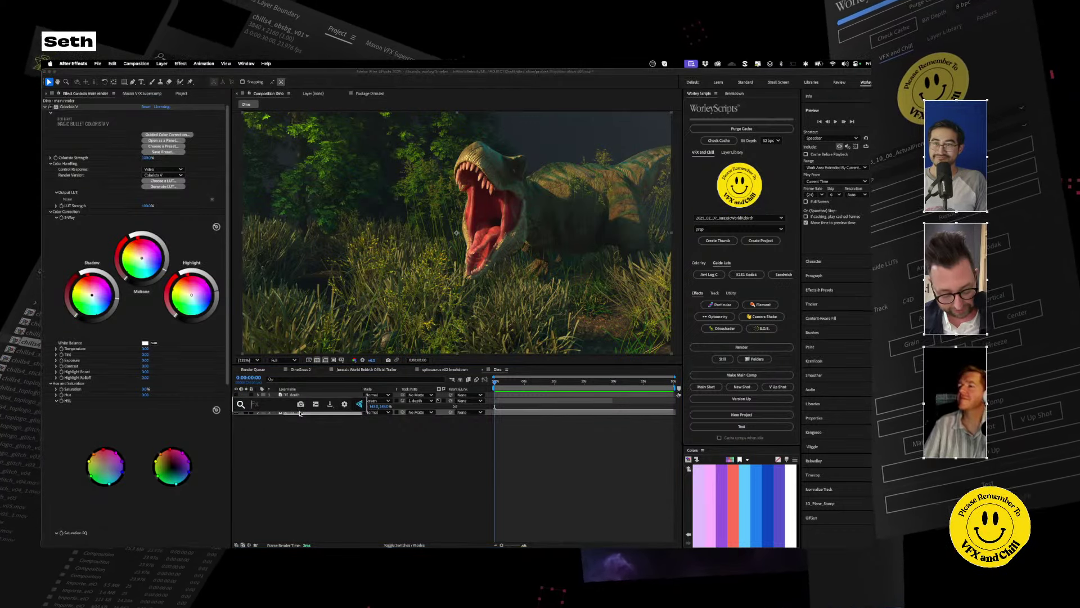
type("dis")
key("Return")
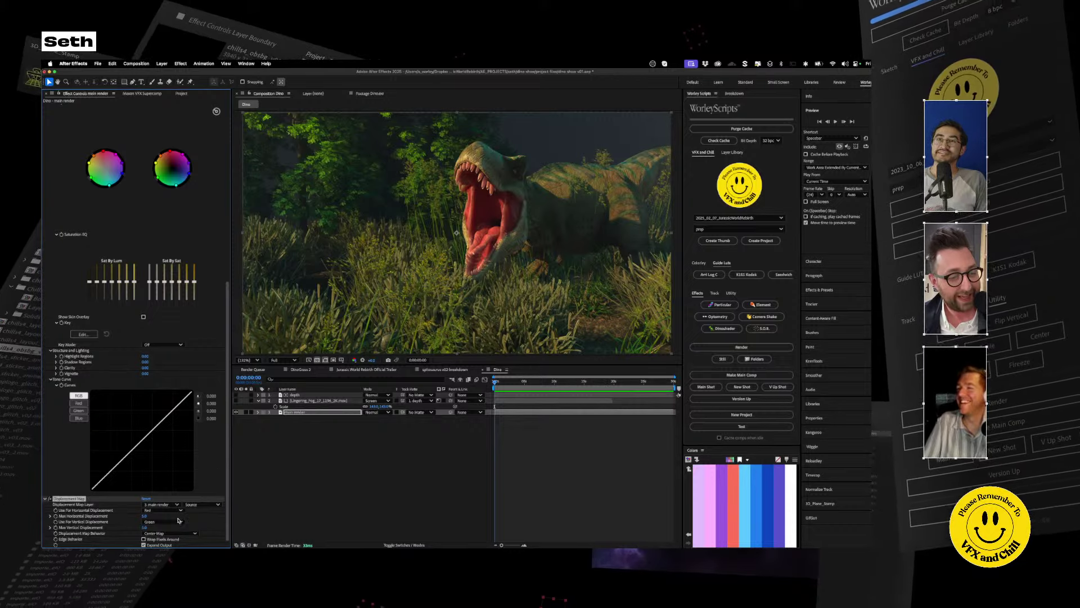
scroll(89, 278, "up", 10)
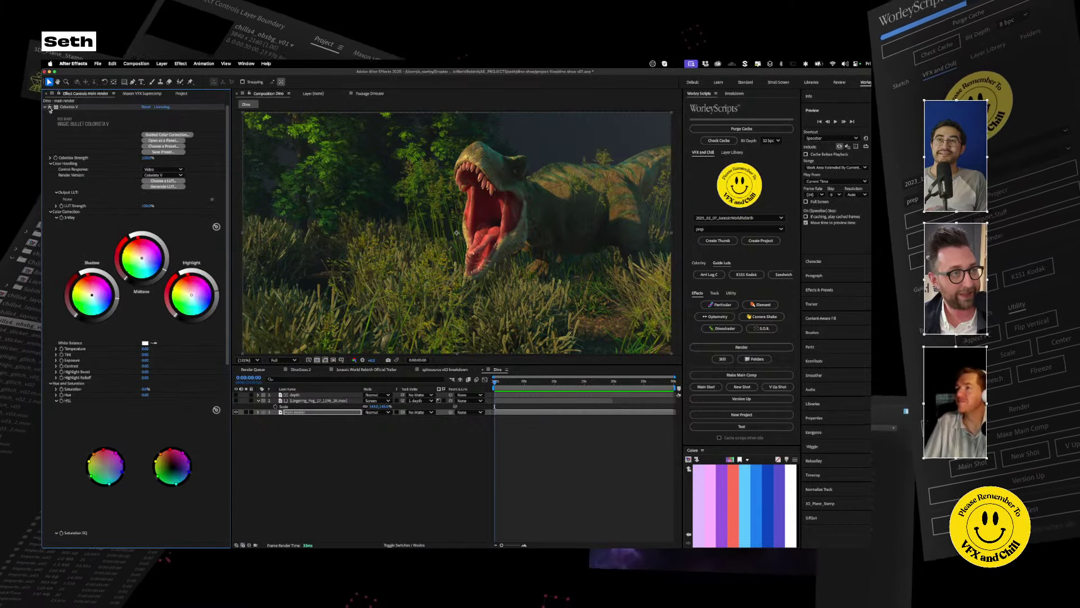
left_click(50, 107)
Set the displacement map layer to depth with Effects & Masks, and use Luminance for both horizontal and vertical displacement.
left_click(169, 118)
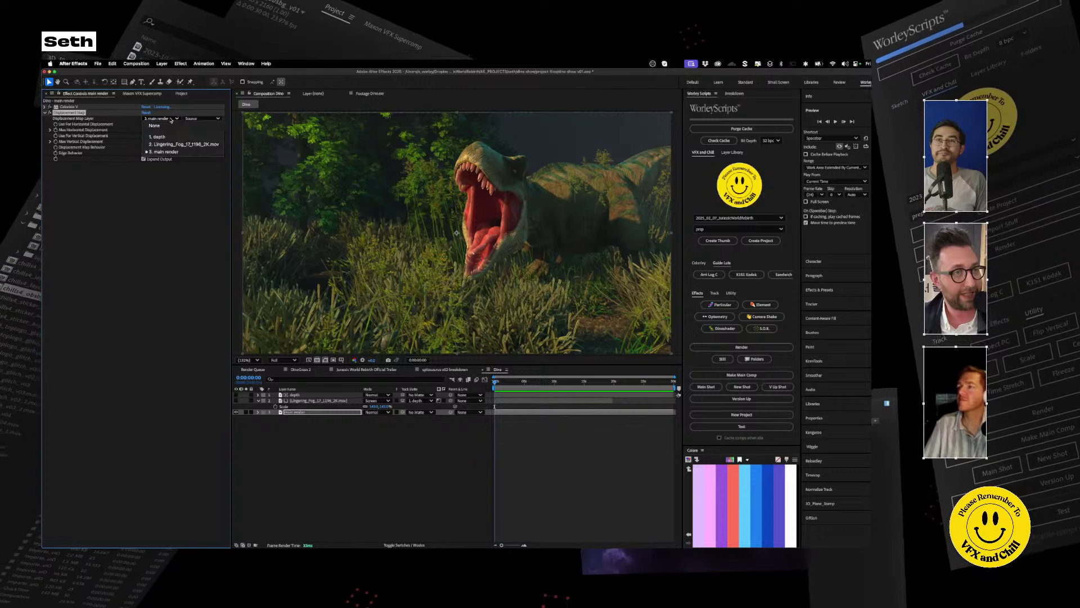
left_click(159, 136)
left_click(202, 119)
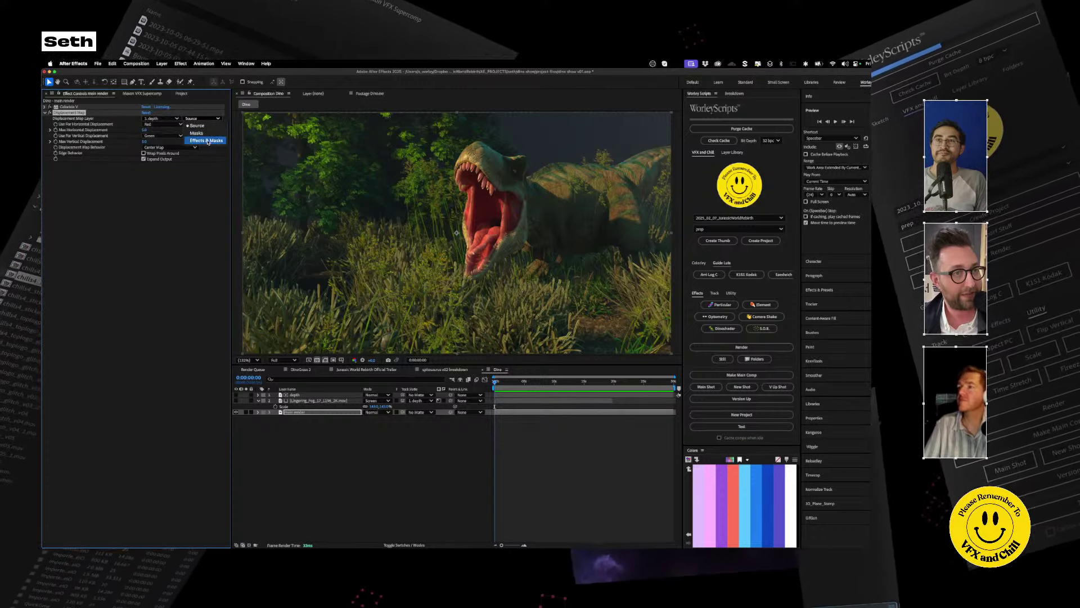
left_click(208, 141)
left_click(164, 124)
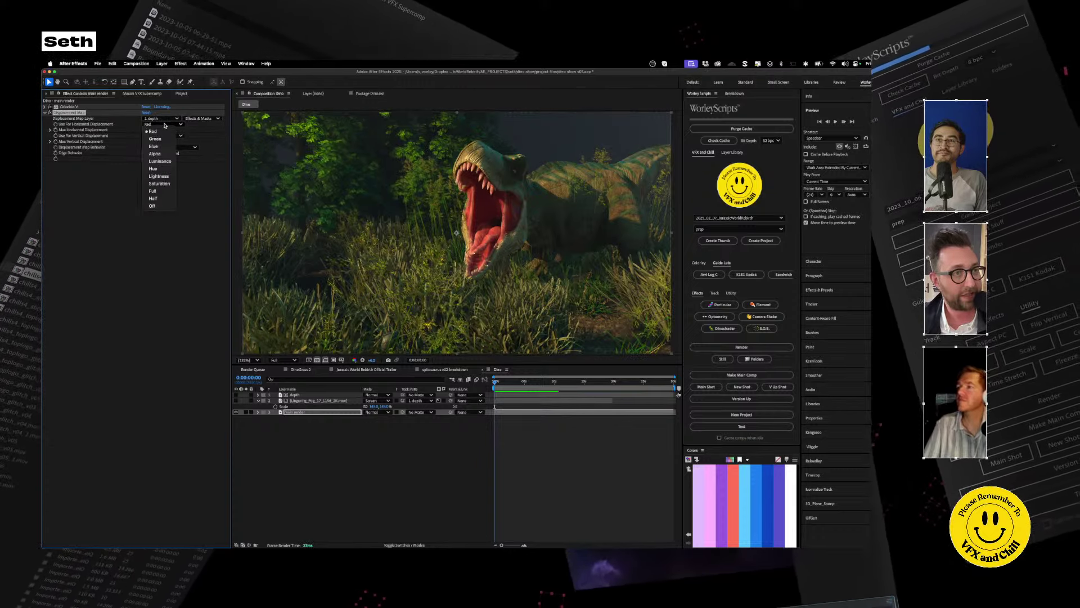
left_click(163, 162)
left_click(163, 135)
left_click(160, 173)
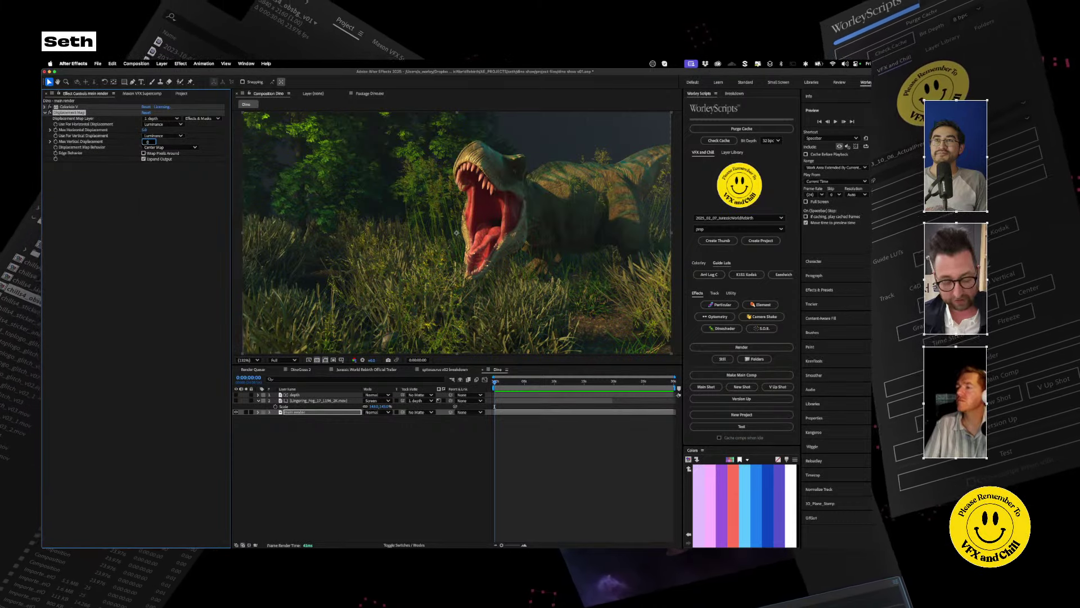
Try a slight maximum horizontal displacement on the main render and readjust the depth layer's Levels input range.
key("Return")
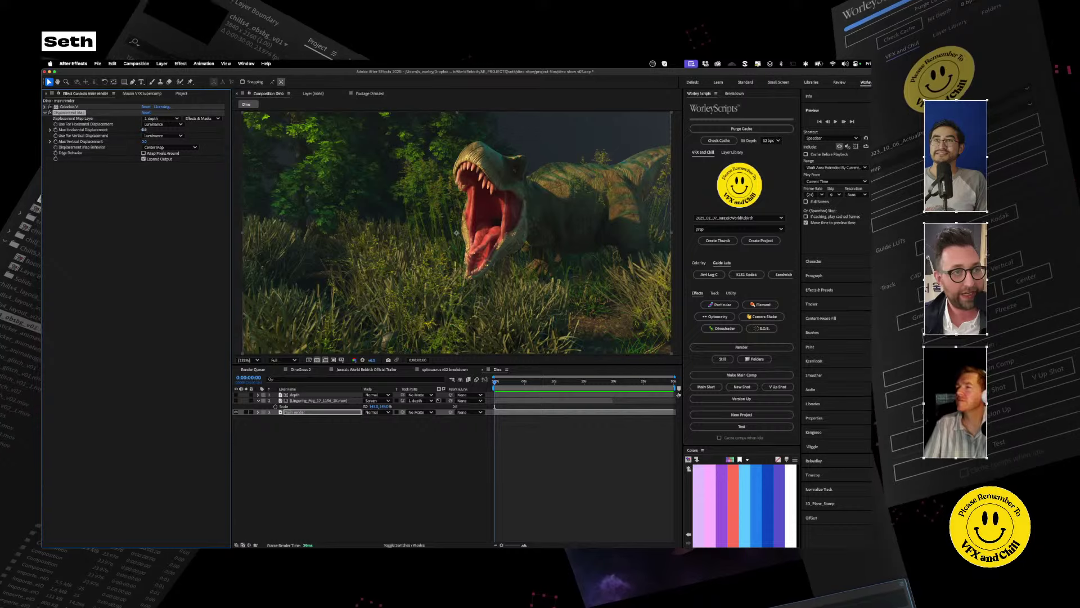
left_click_drag(144, 129, 144, 134)
left_click(295, 395)
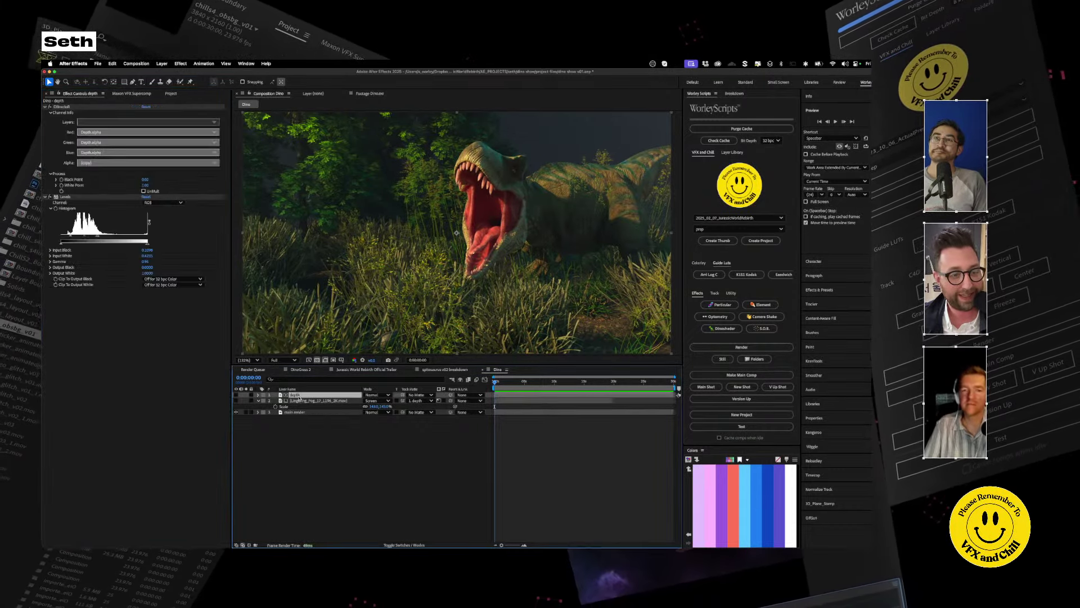
left_click_drag(97, 238, 65, 236)
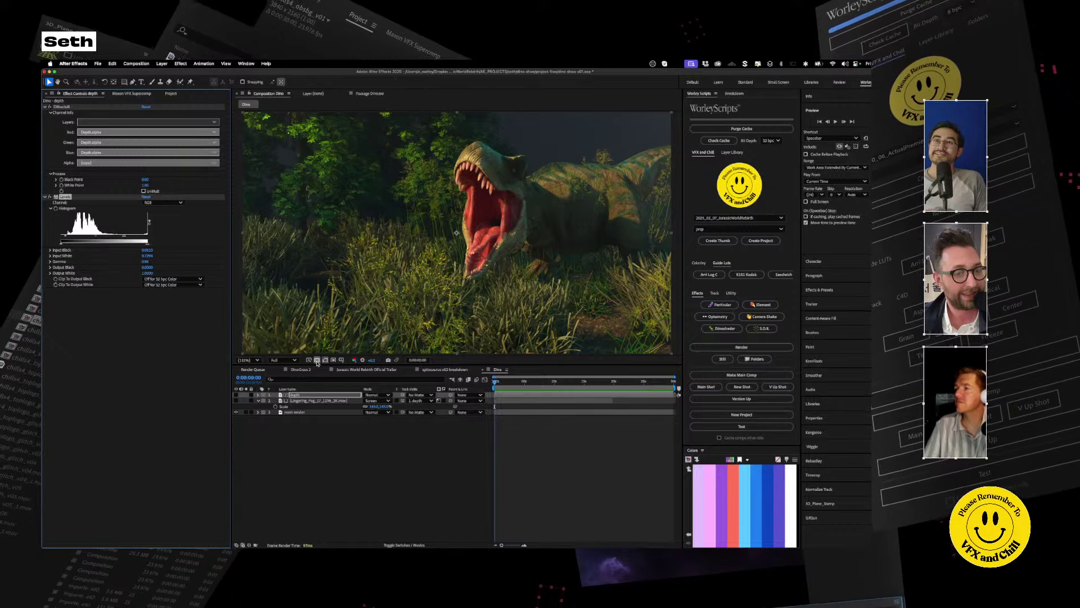
Push the main render's maximum horizontal displacement further negative, and try the image without the Displacement Map effect.
left_click(310, 401)
left_click(297, 412)
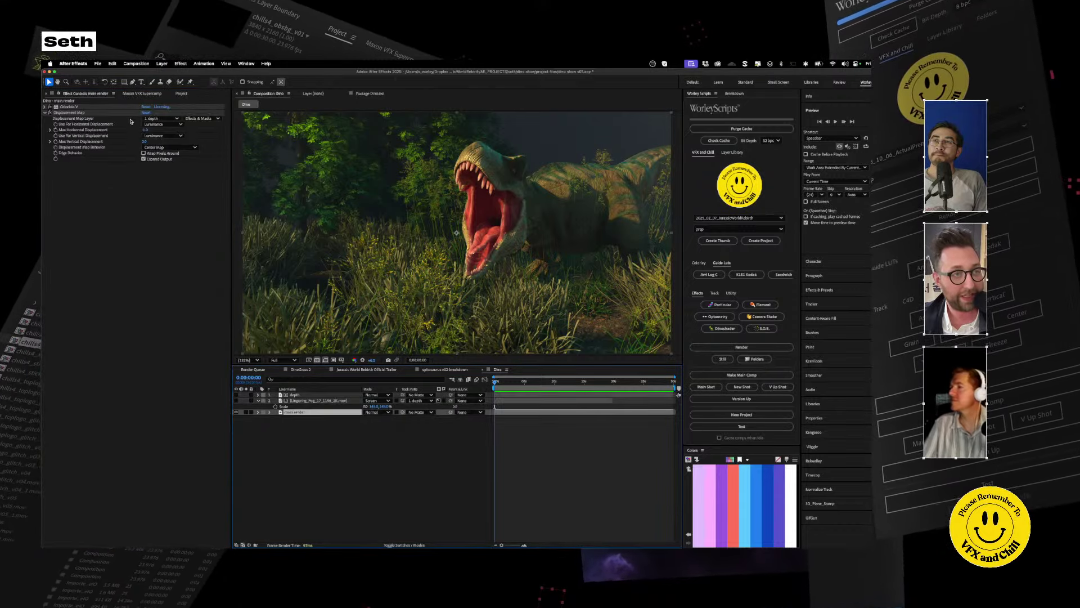
left_click_drag(144, 130, 118, 114)
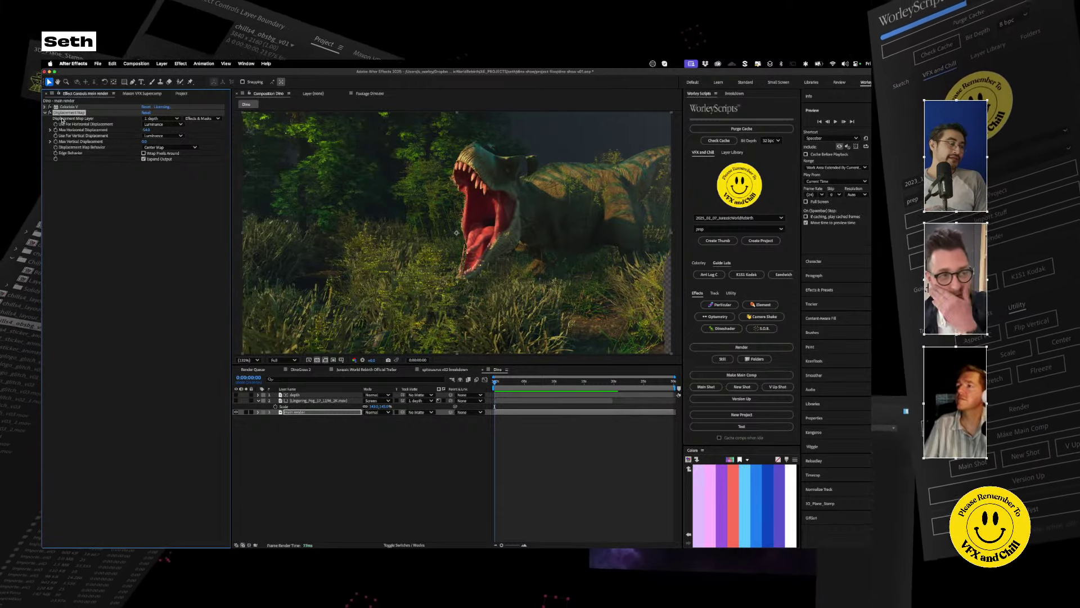
key("Delete")
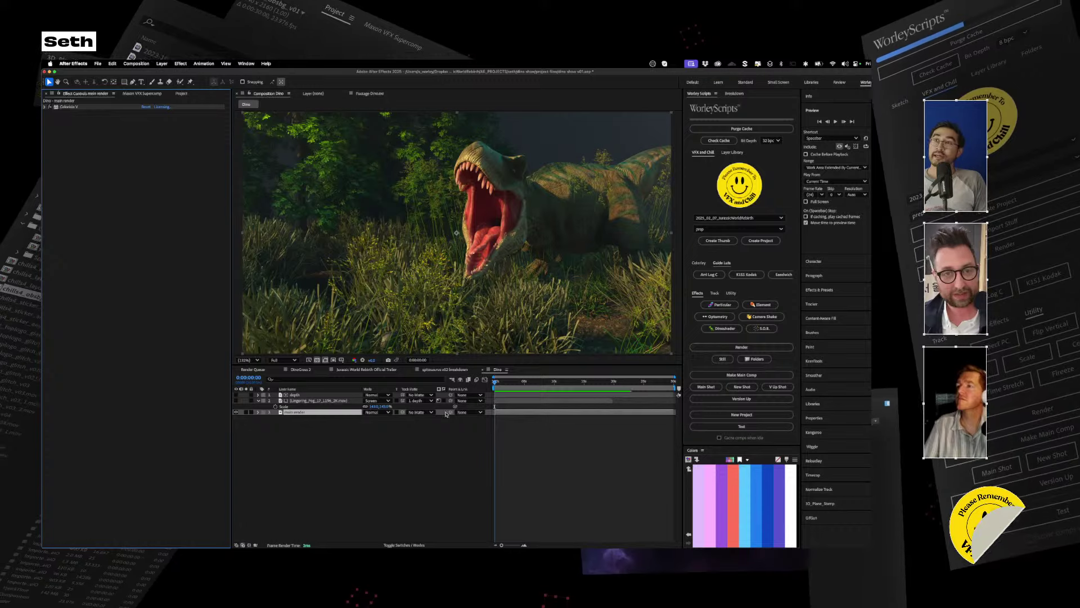
Apply Fast Box Blur to the depth layer and raise its blur radius while viewing the depth matte, then hide the layer again.
left_click(302, 395)
key("ctrl+space")
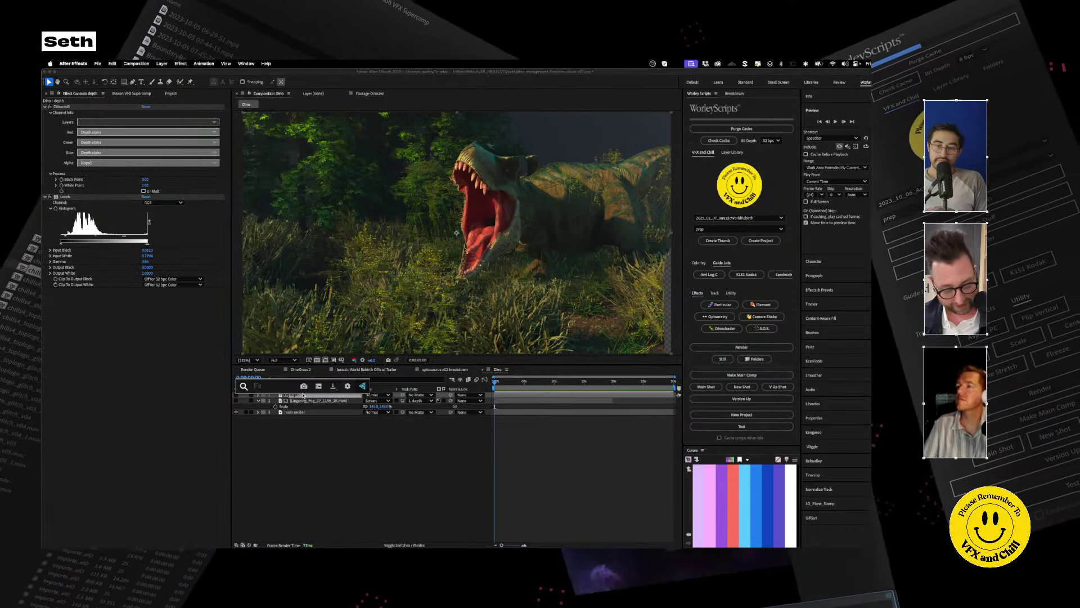
type("fast box")
key("Return")
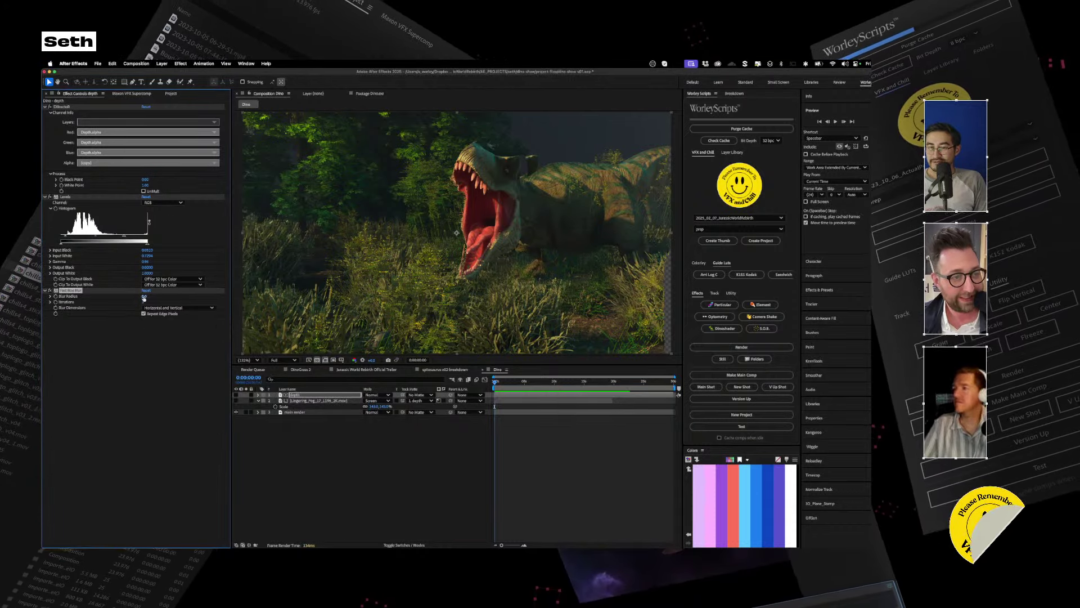
left_click(144, 296)
left_click(236, 395)
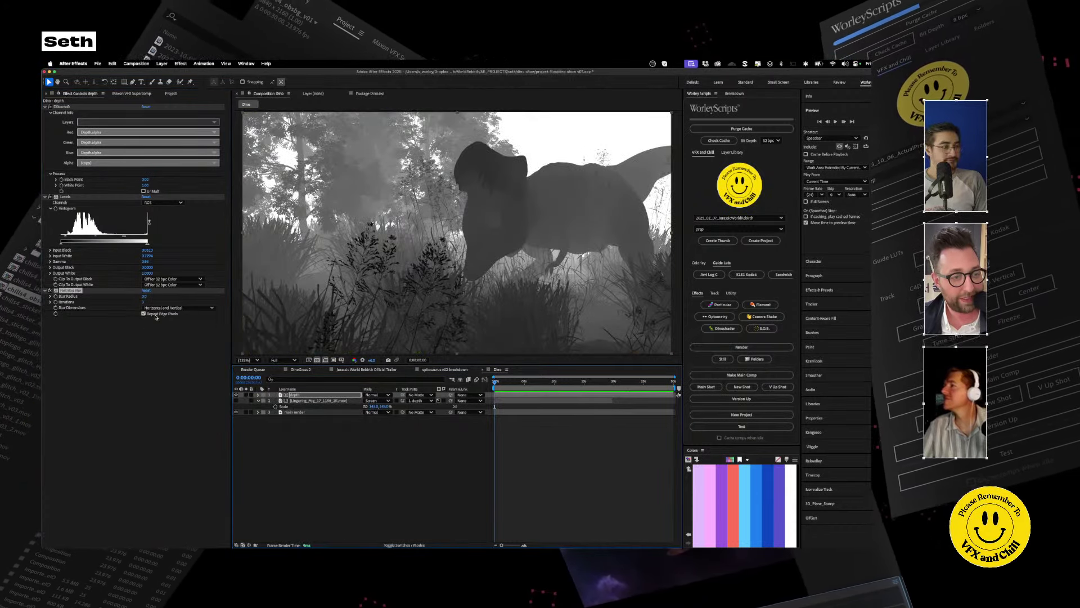
left_click_drag(143, 297, 456, 233)
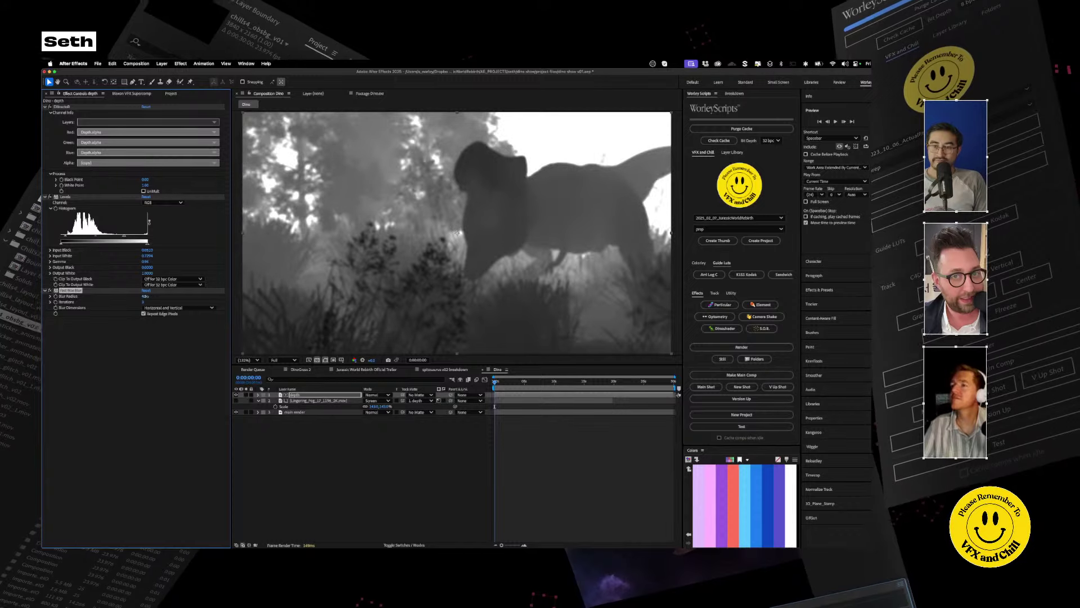
left_click(237, 395)
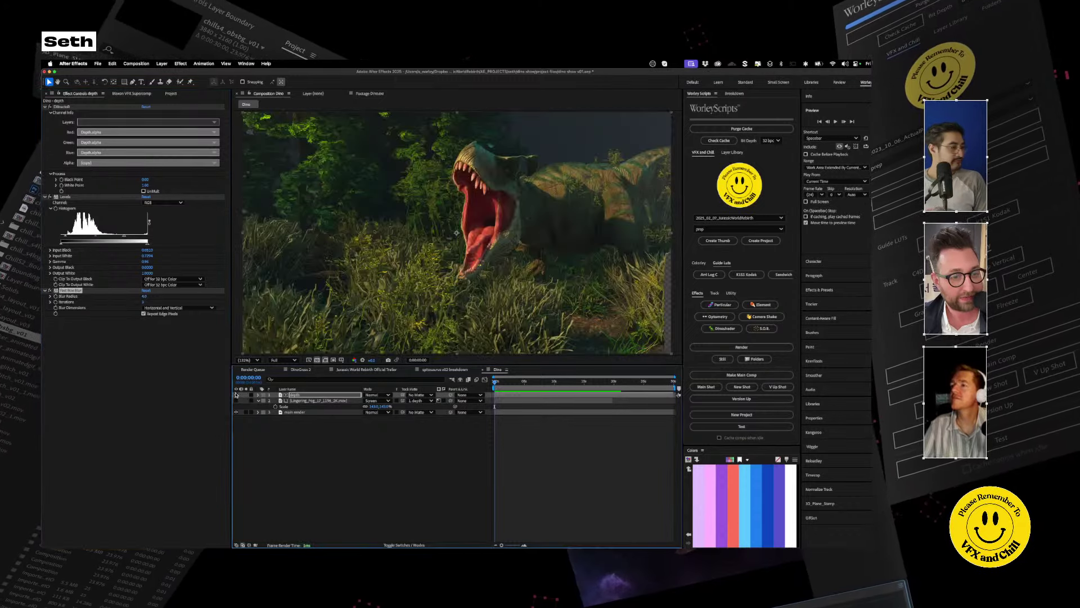
Vary the main render's maximum horizontal displacement and increase the depth layer's blur radius to smooth the distorted edges.
left_click(304, 412)
left_click_drag(148, 131, 225, 130)
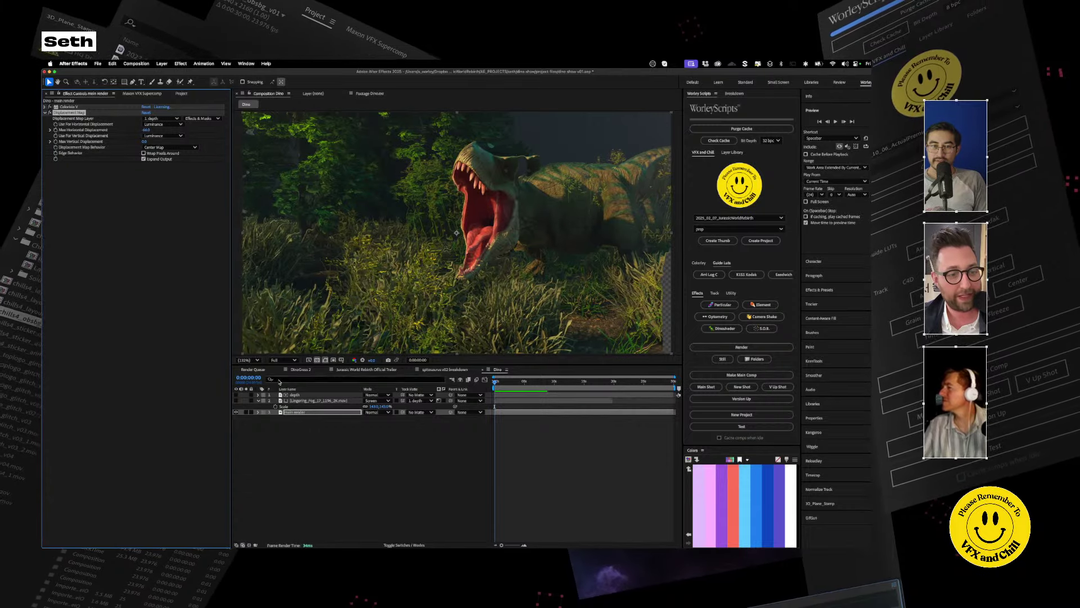
left_click(295, 395)
left_click_drag(145, 298, 169, 297)
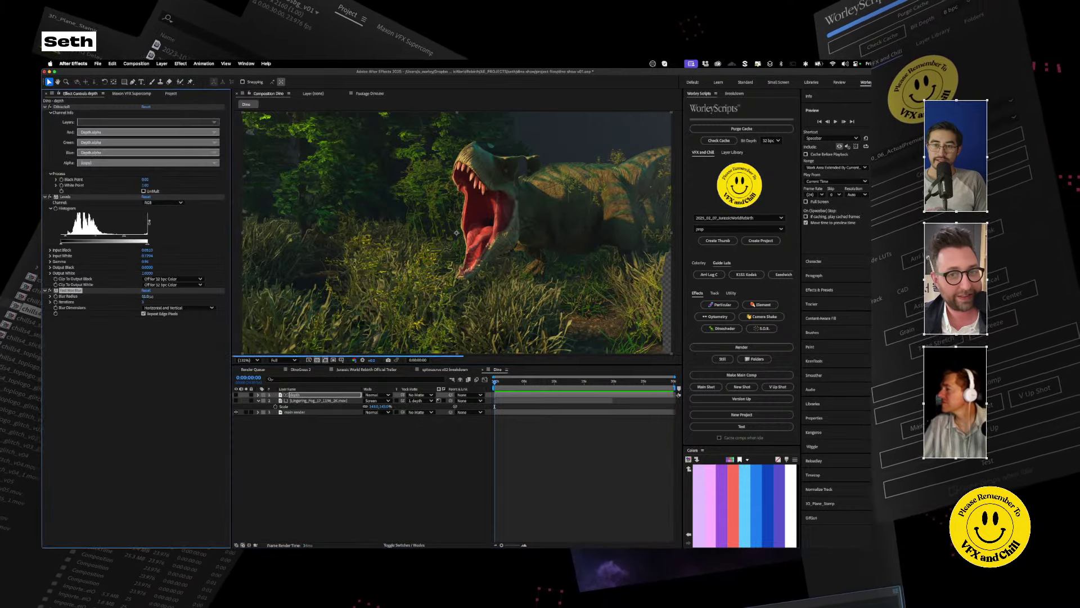
left_click(304, 413)
left_click_drag(145, 131, 87, 131)
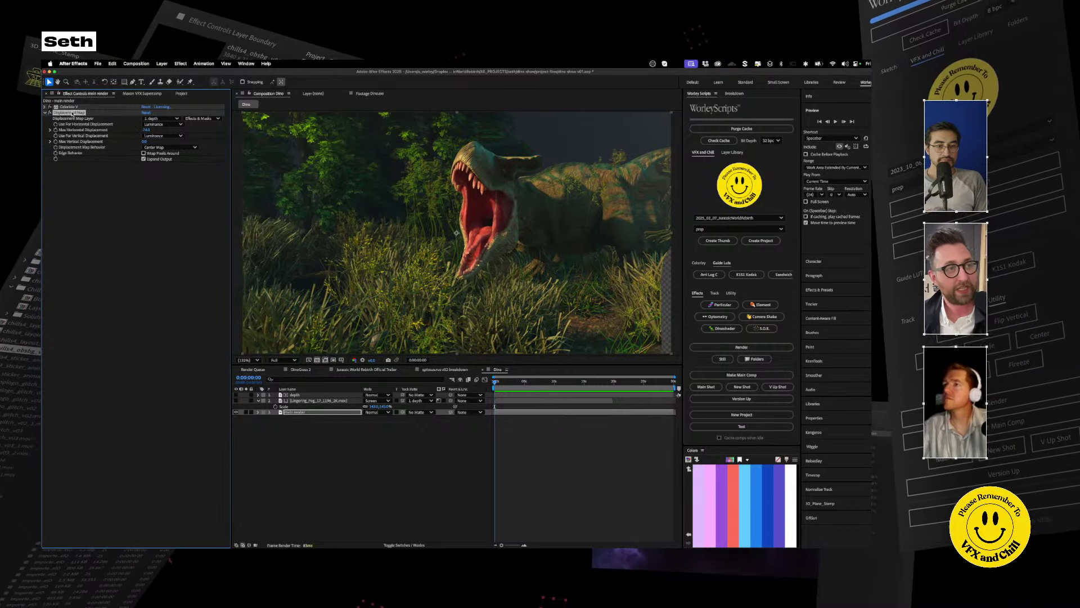
Remove the Displacement Map effect from the main render and delete the Lingering_Fog_17 layer.
key("Delete")
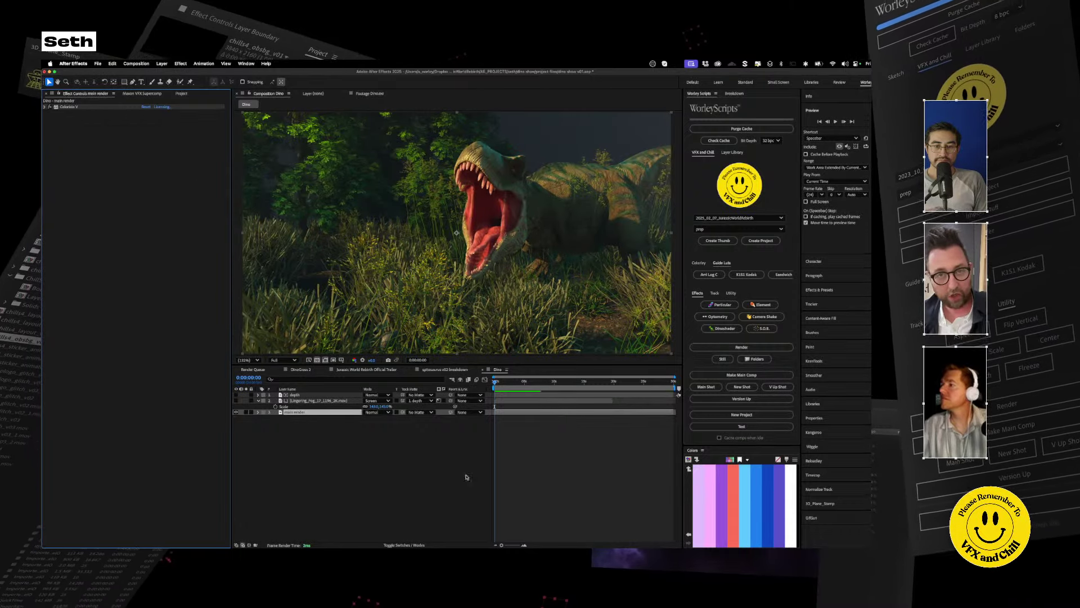
left_click(300, 403)
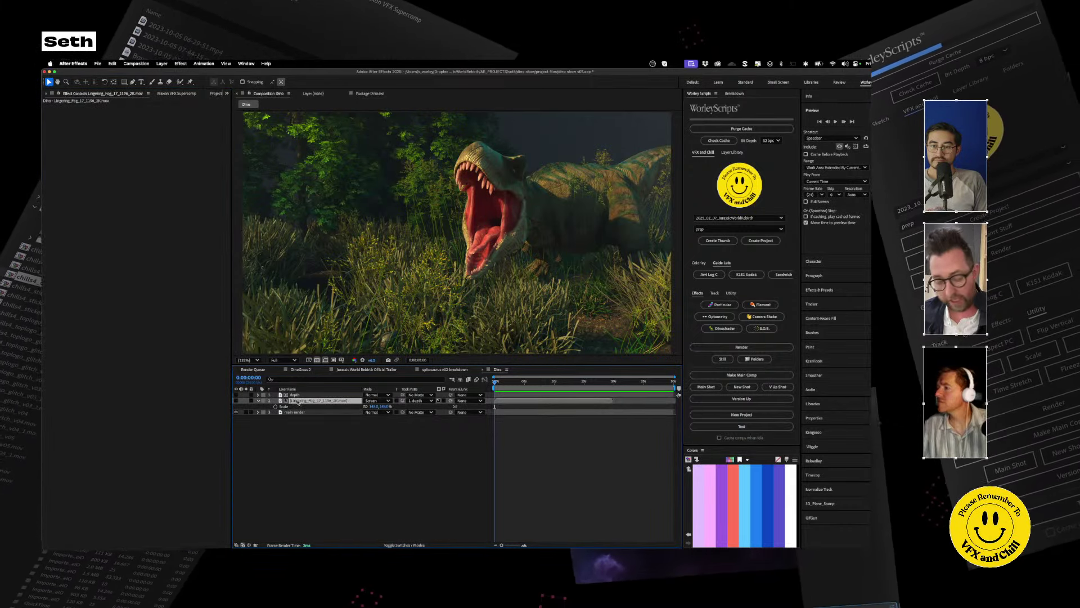
left_click(296, 396)
left_click(298, 400)
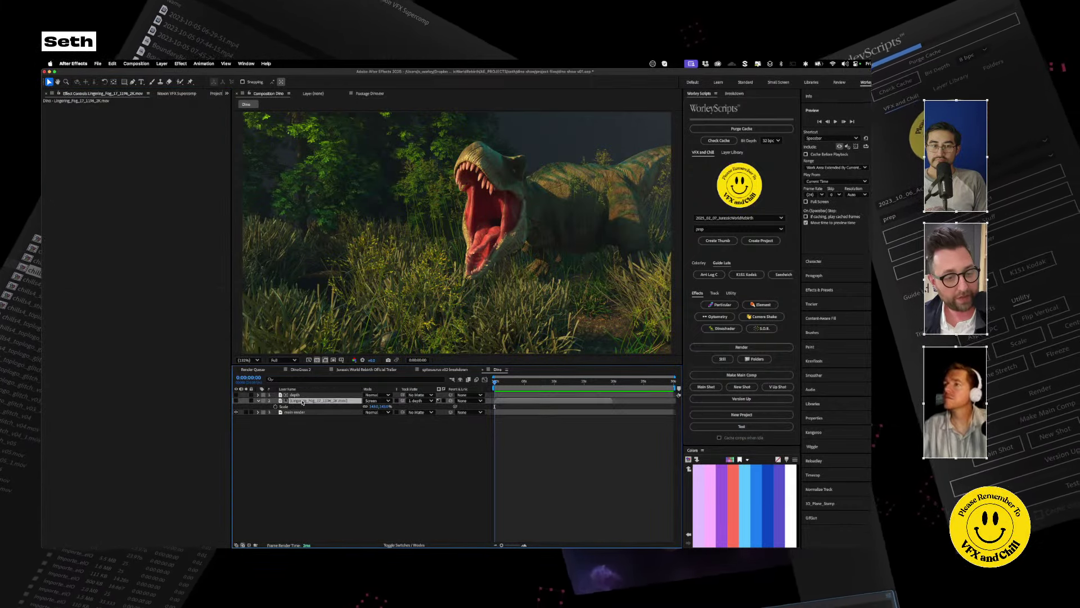
key("Delete")
left_click(298, 400)
left_click(309, 424)
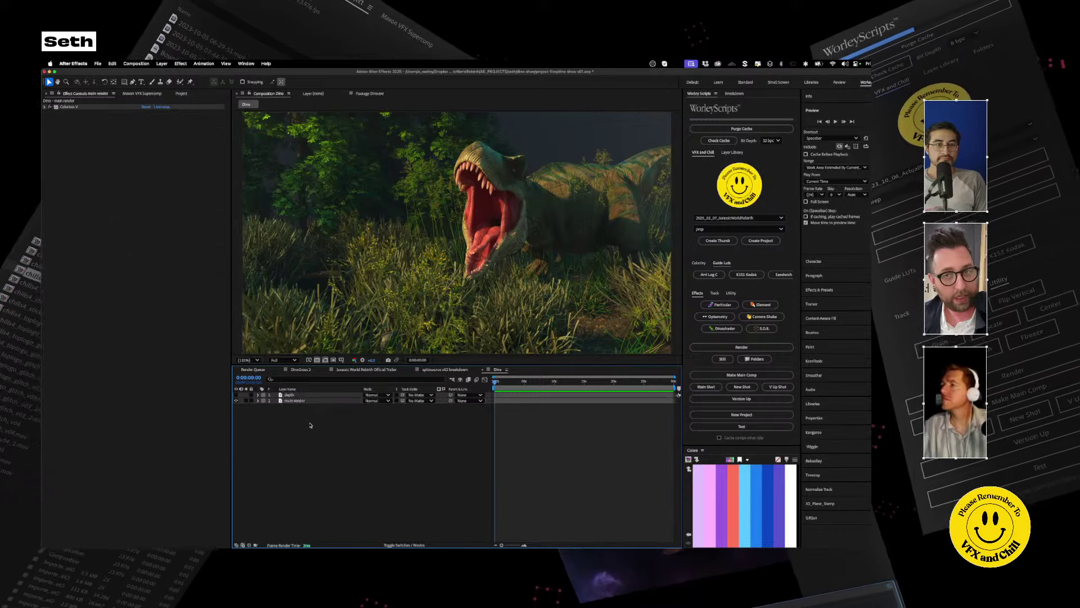
Create a new composition-sized black solid named spray above the depth layer.
left_click(162, 64)
mouse_move(168, 85)
left_click(250, 94)
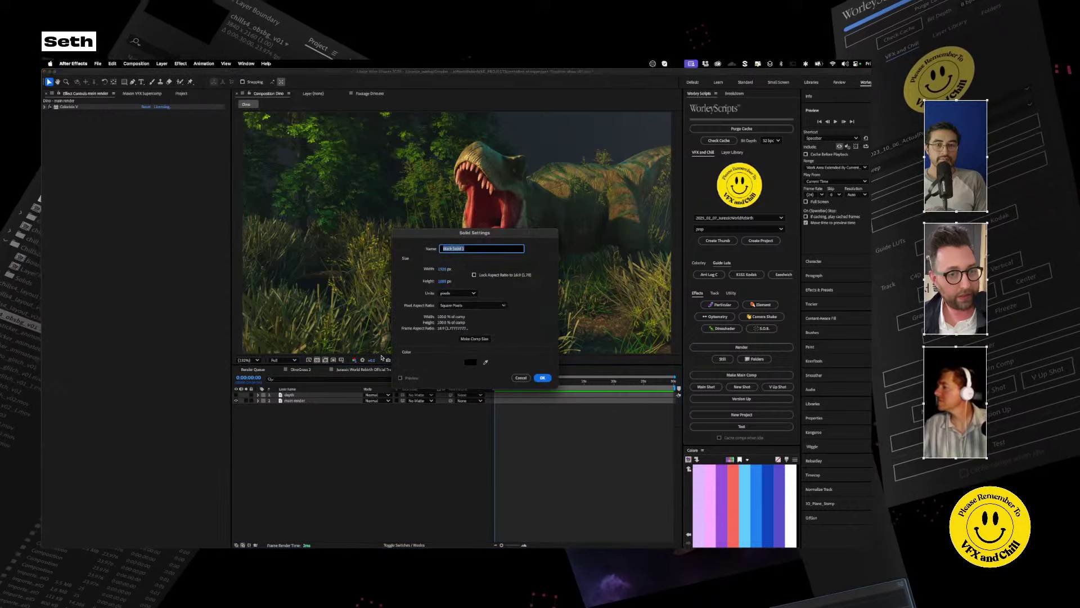
type("sol")
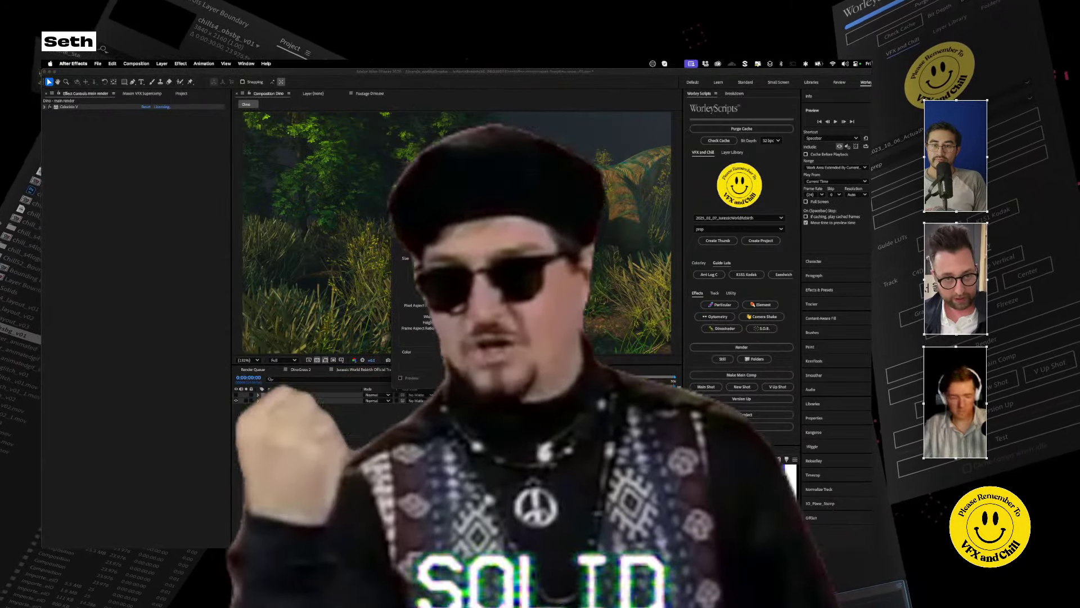
type("ay")
key("Return")
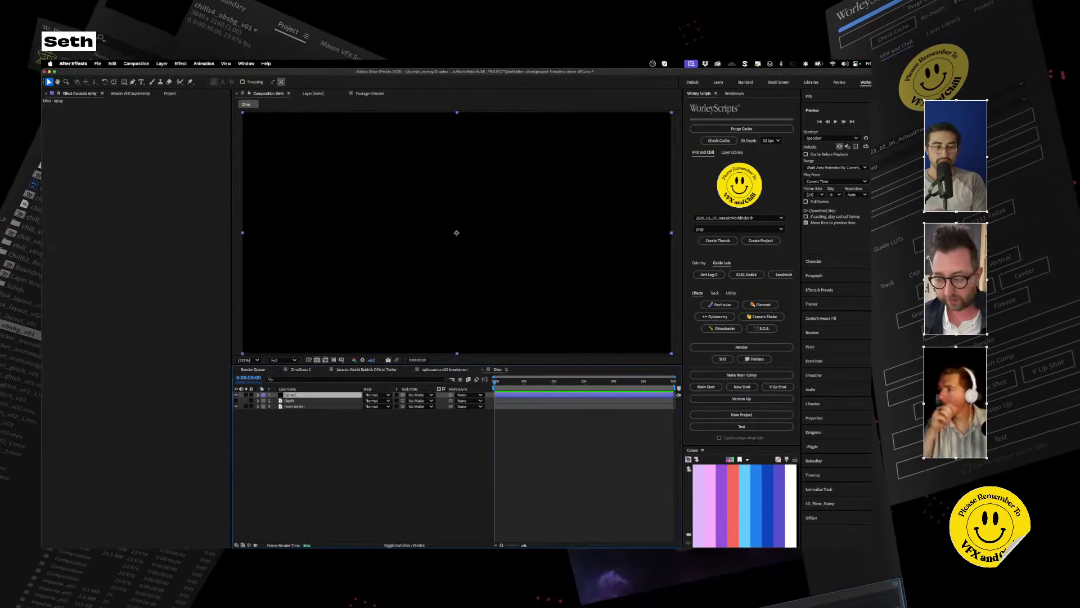
Apply the Particular effect to the spray solid and open its Designer, keeping the effect settings in view.
key("ctrl+space")
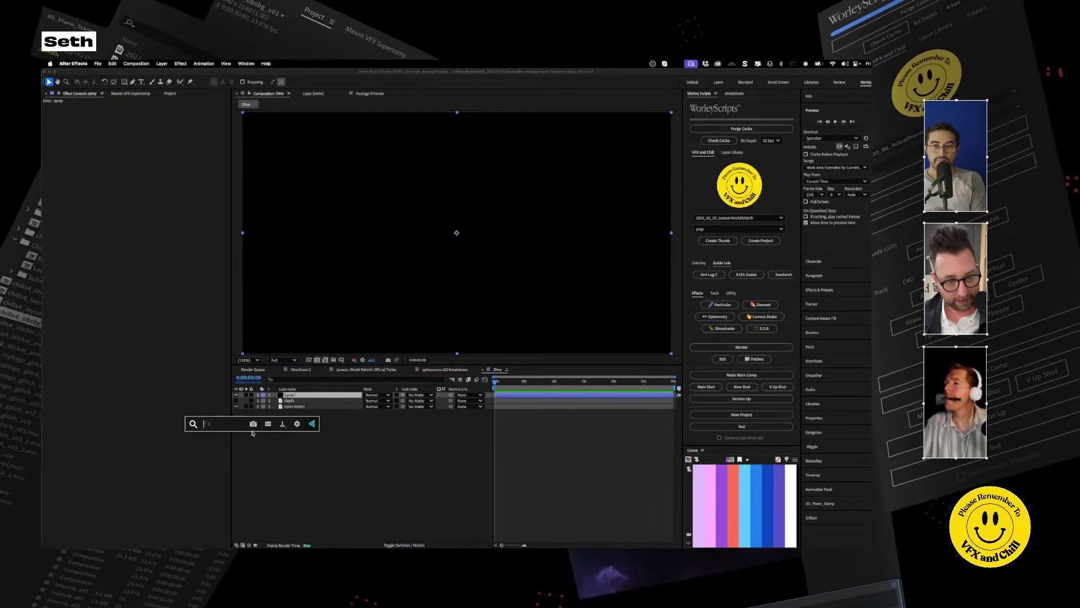
type("part")
key("Escape")
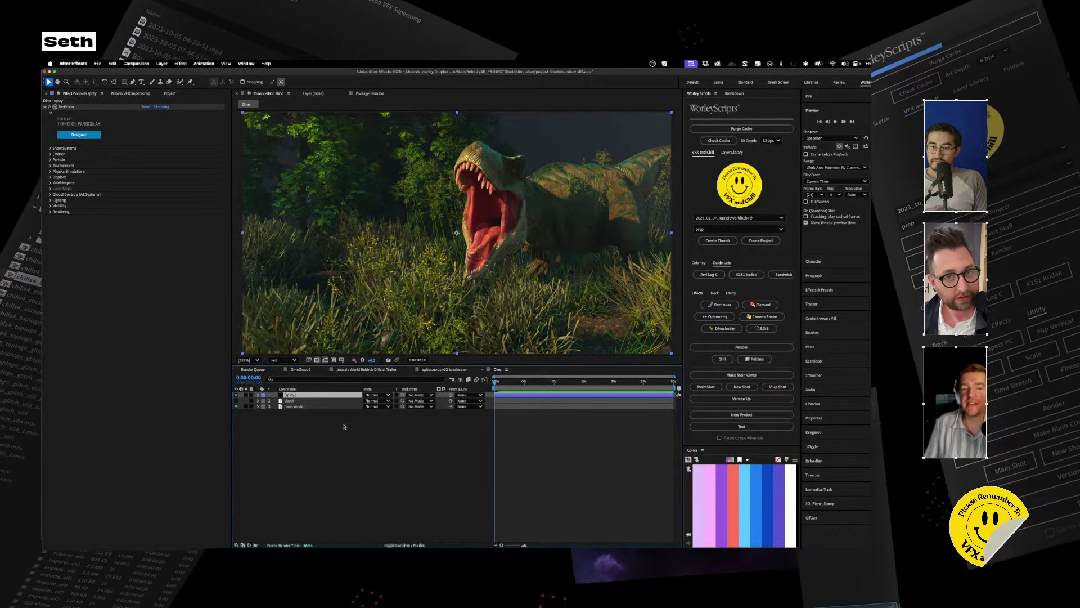
left_click(85, 137)
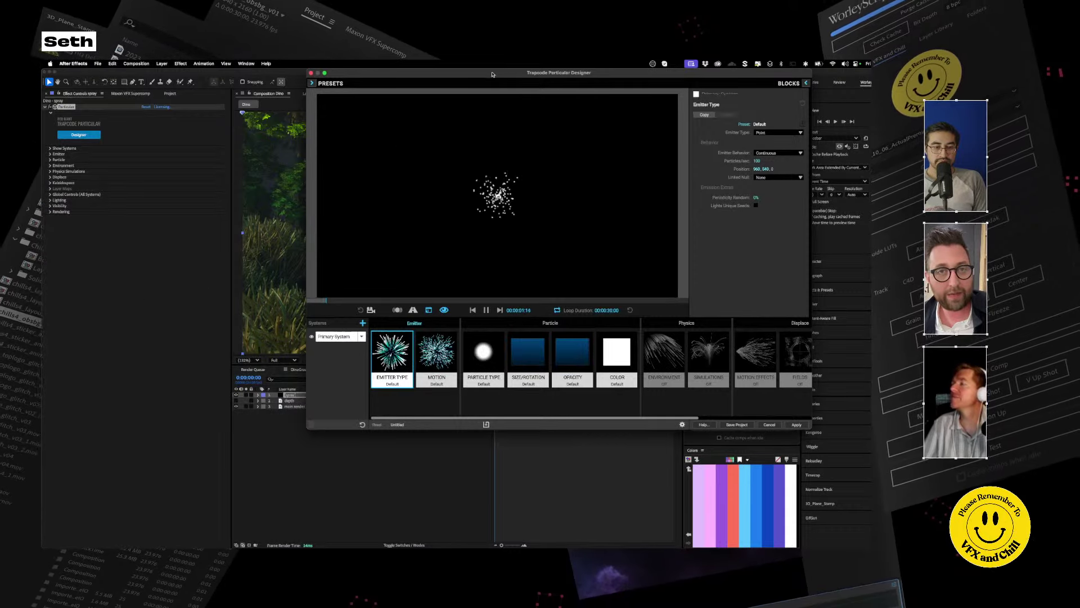
left_click_drag(493, 75, 426, 101)
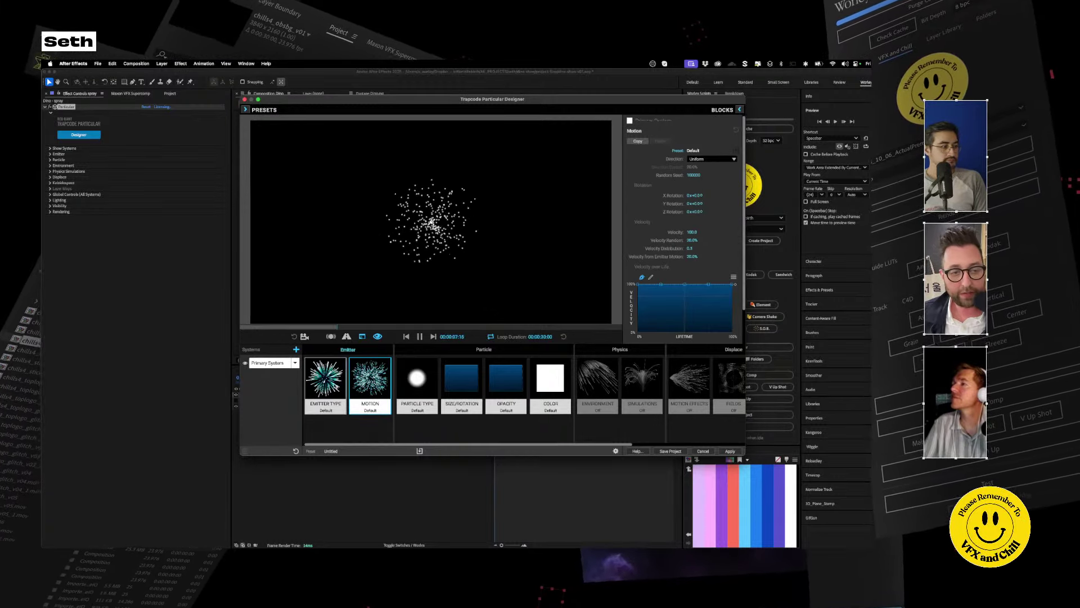
Set the particle system's emitter type to Sphere and its motion direction to Directional.
left_click(725, 160)
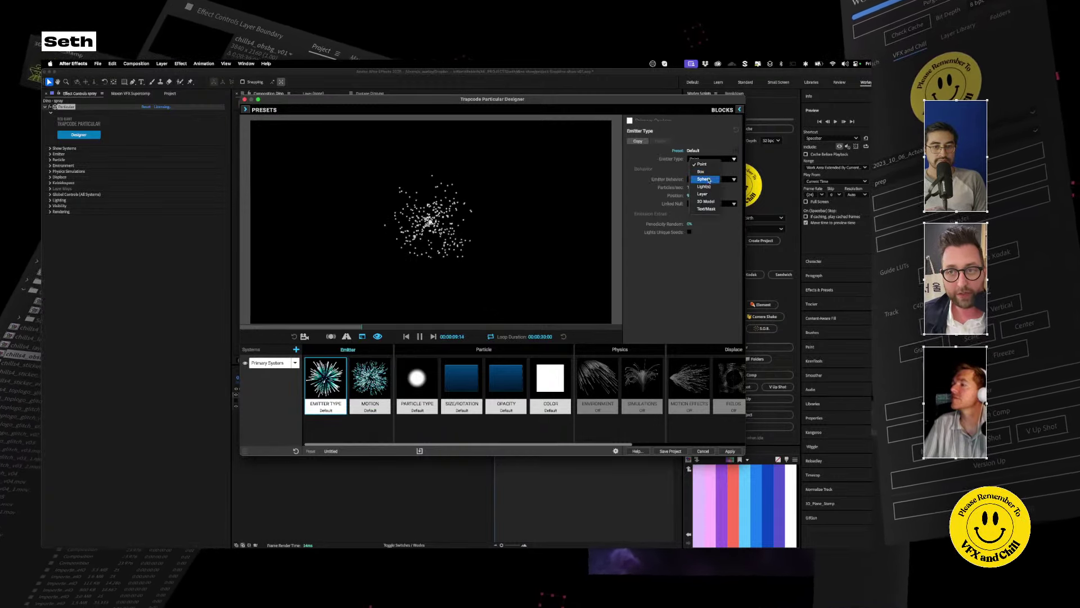
left_click(726, 175)
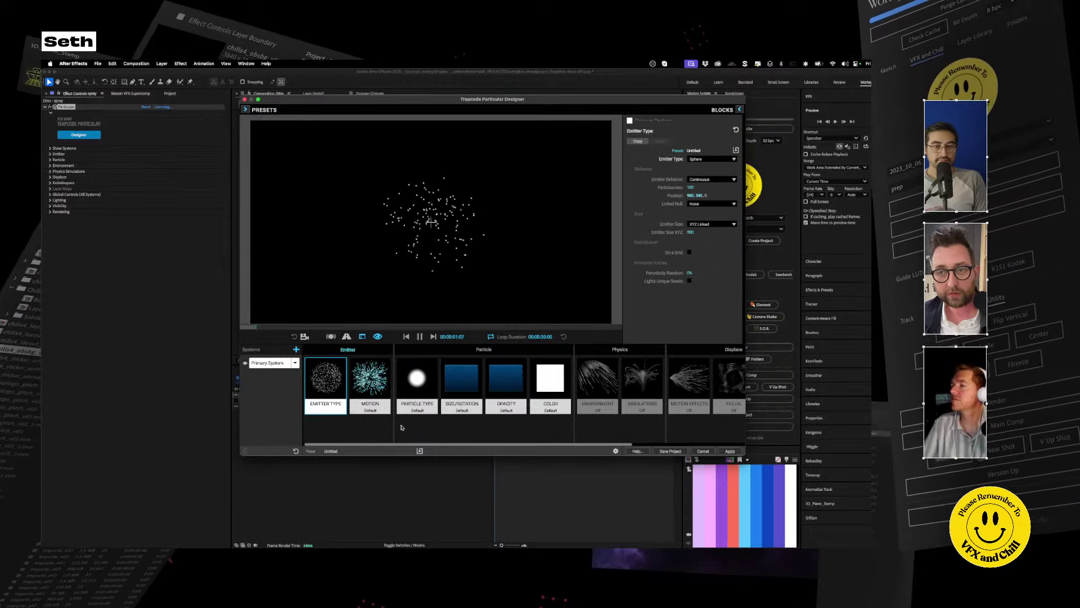
left_click(370, 385)
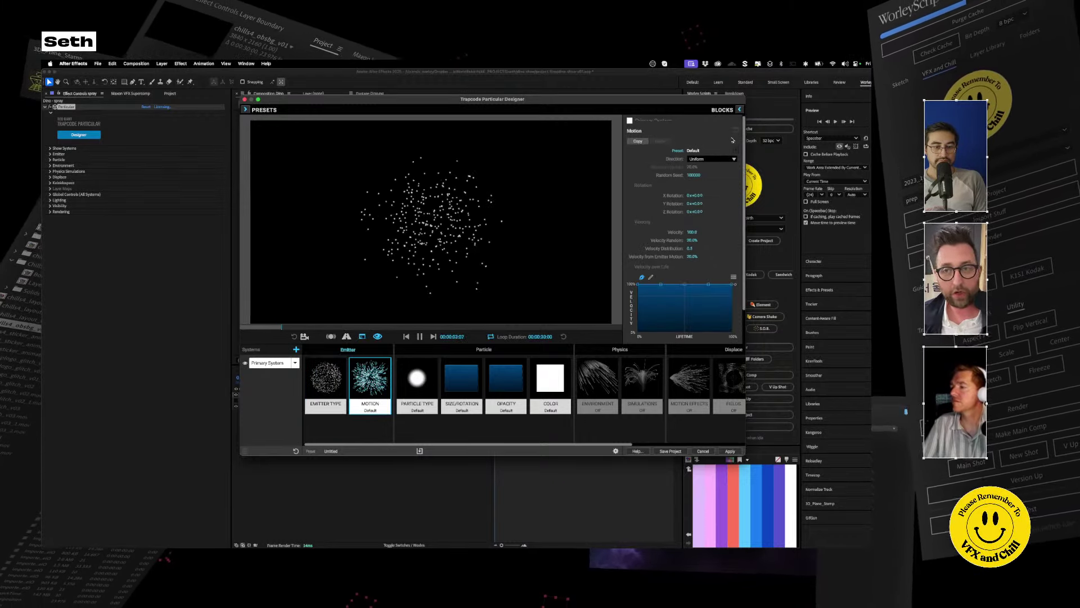
left_click(712, 159)
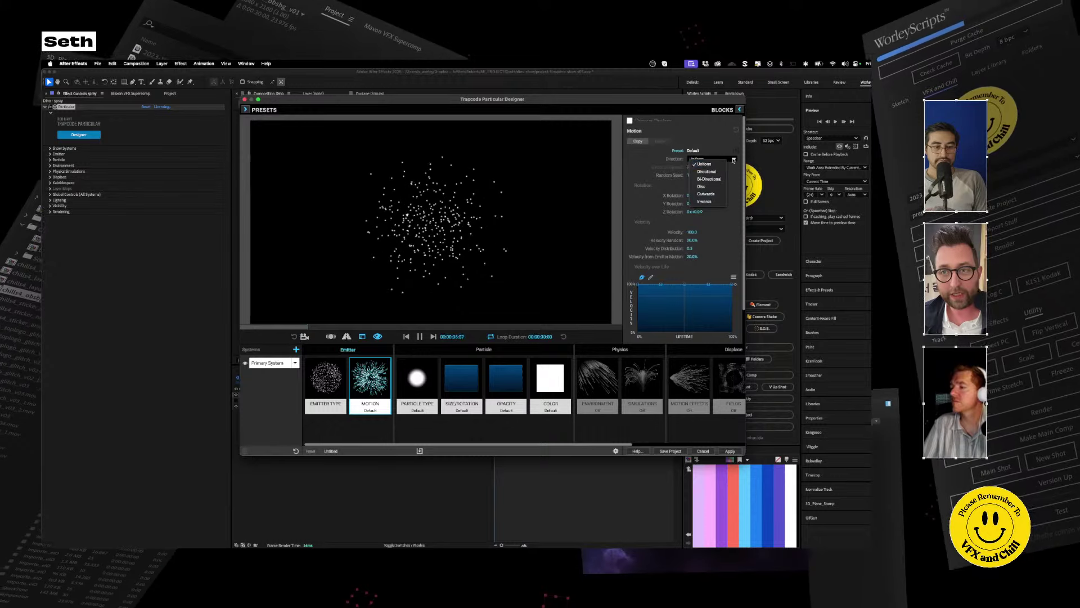
left_click(711, 173)
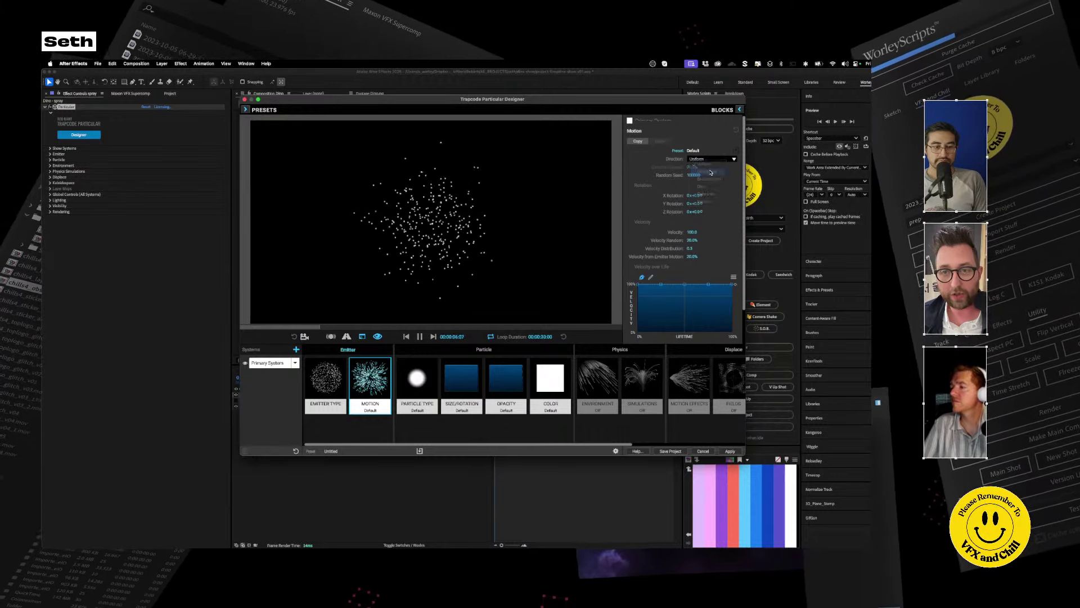
Set the emitter motion's Y rotation to -90° and sharply raise its velocity, with the motion blur preview turned off.
left_click(700, 203)
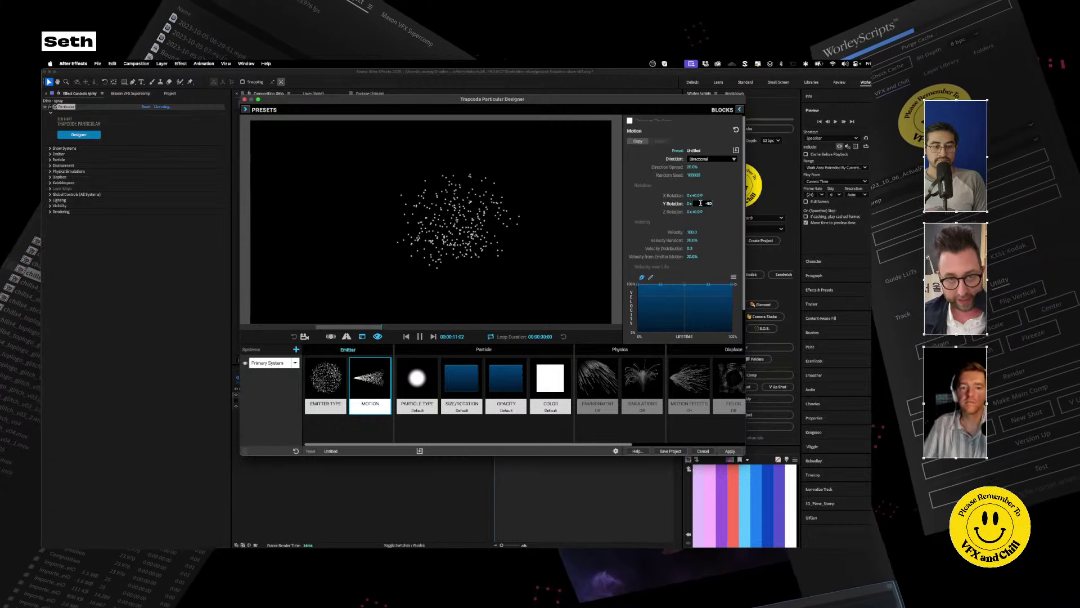
type("-90")
key("Return")
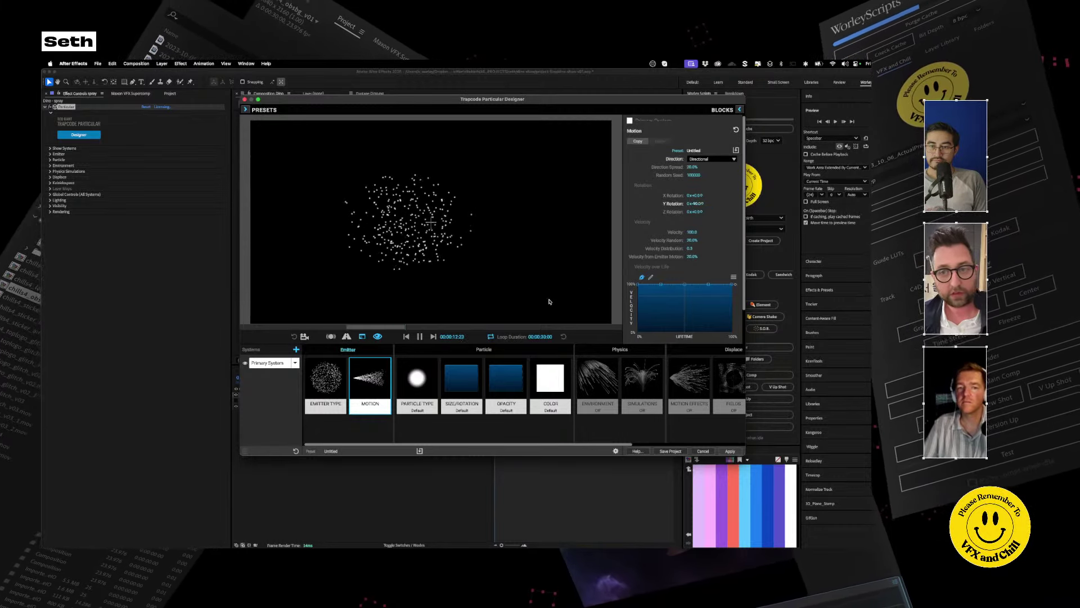
left_click_drag(692, 232, 788, 232)
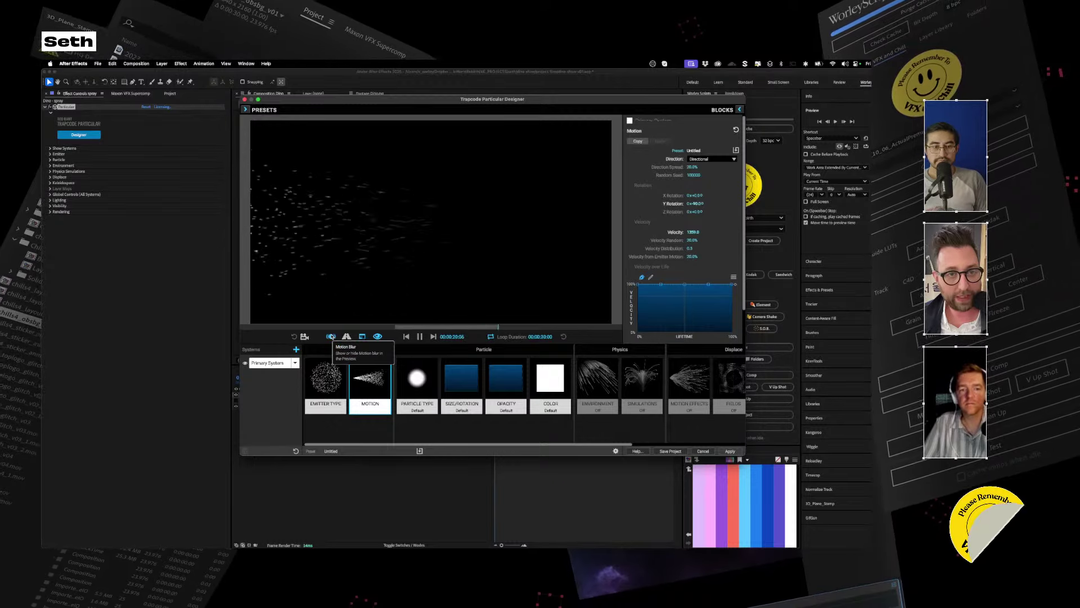
left_click(331, 336)
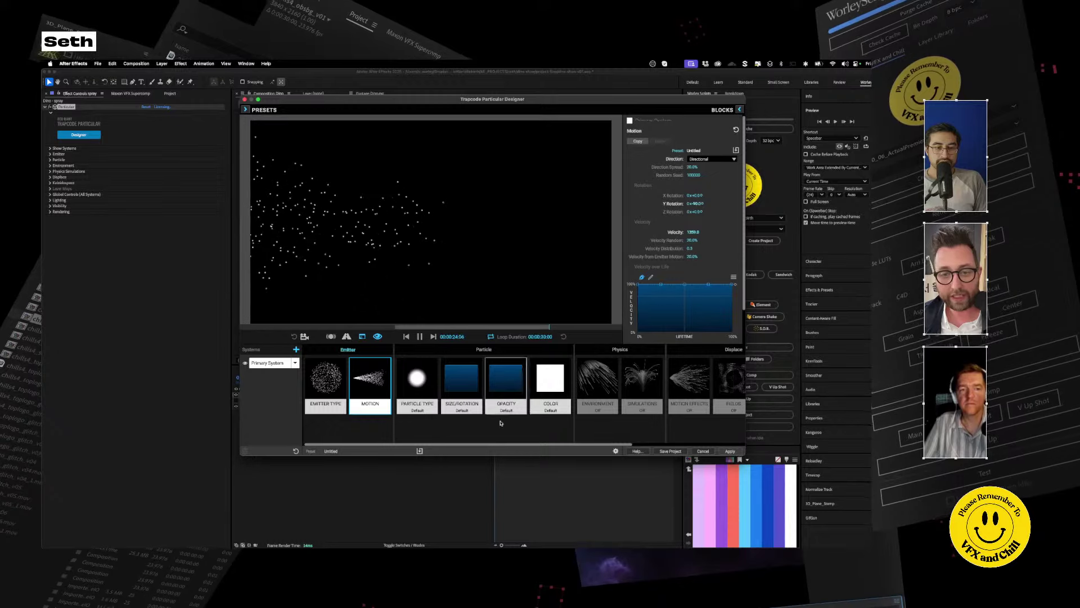
Set the particles' air resistance to 0.1 and compare the preview with and without motion blur.
left_click(417, 386)
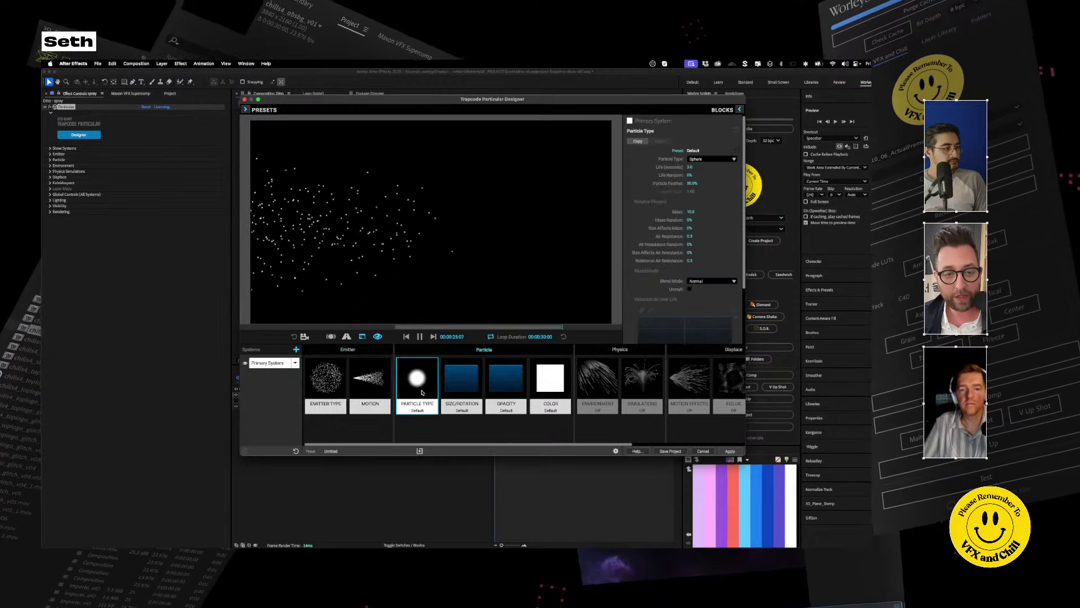
left_click(690, 236)
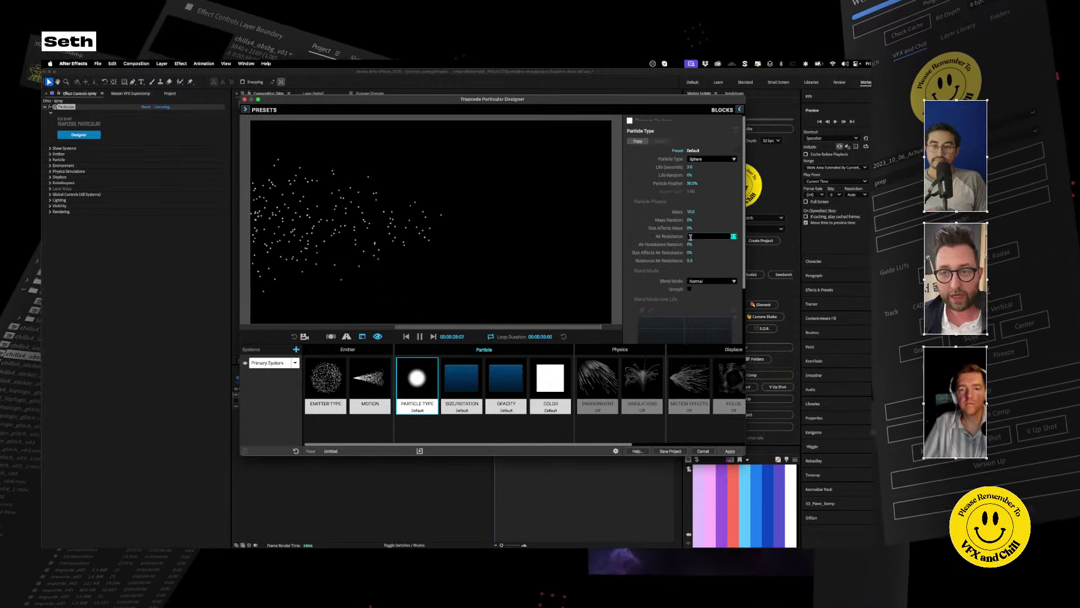
type("0.1")
key("Return")
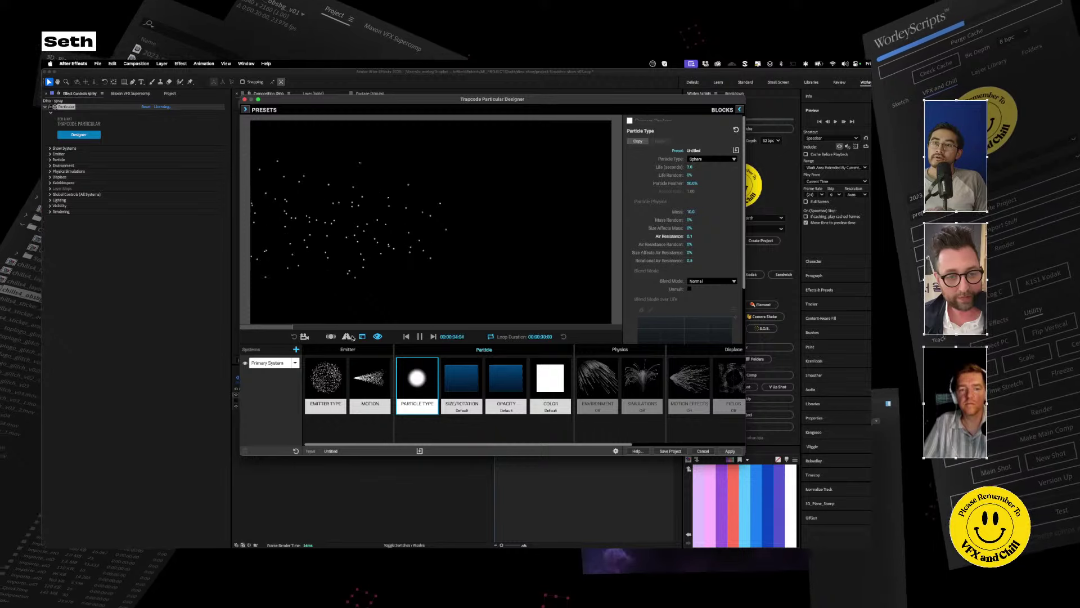
left_click(331, 337)
left_click(331, 336)
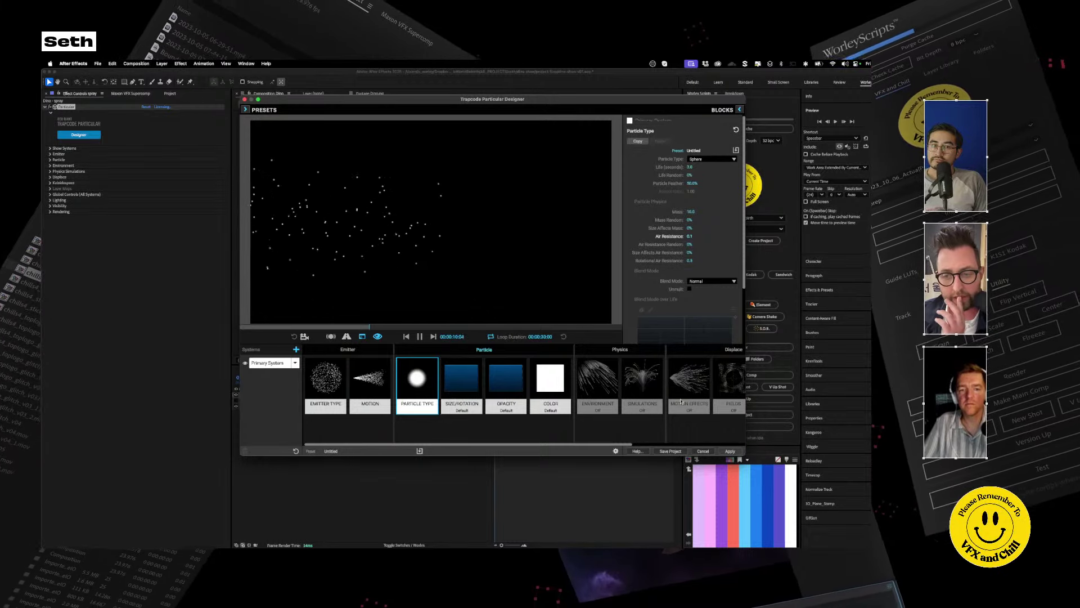
Set the environment's gravity to 500 and raise the air turbulence's Affect Position to about 174.
left_click(603, 390)
left_click(689, 158)
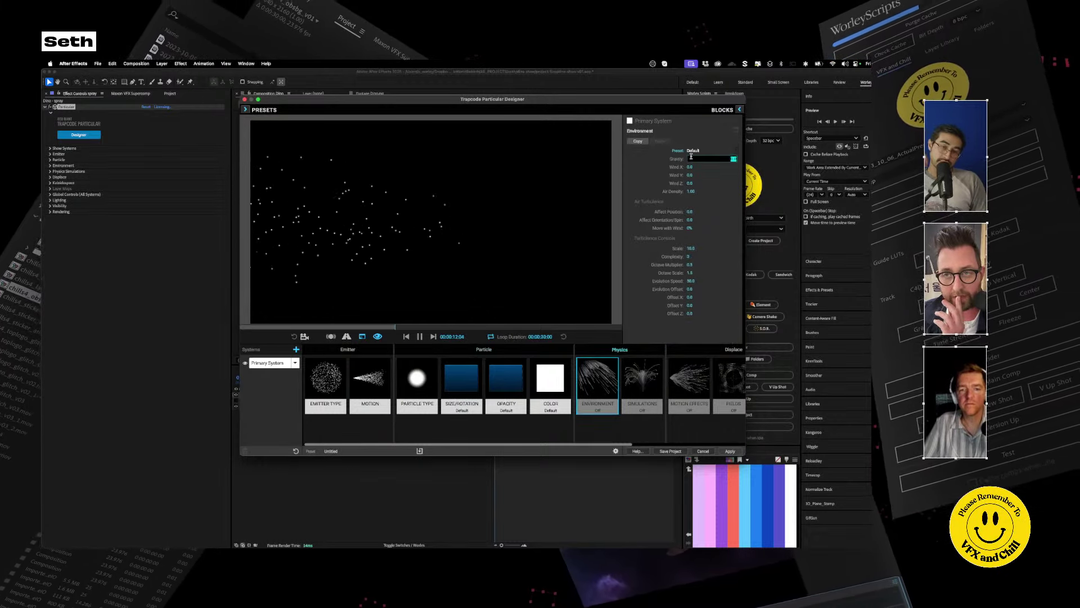
type("500")
key("Return")
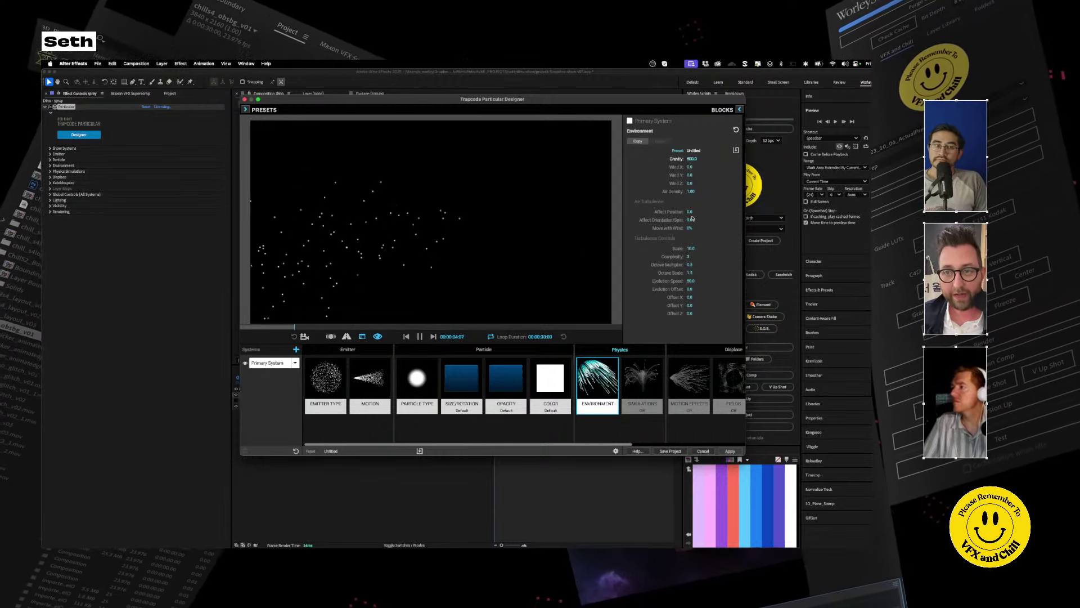
left_click_drag(690, 212, 725, 212)
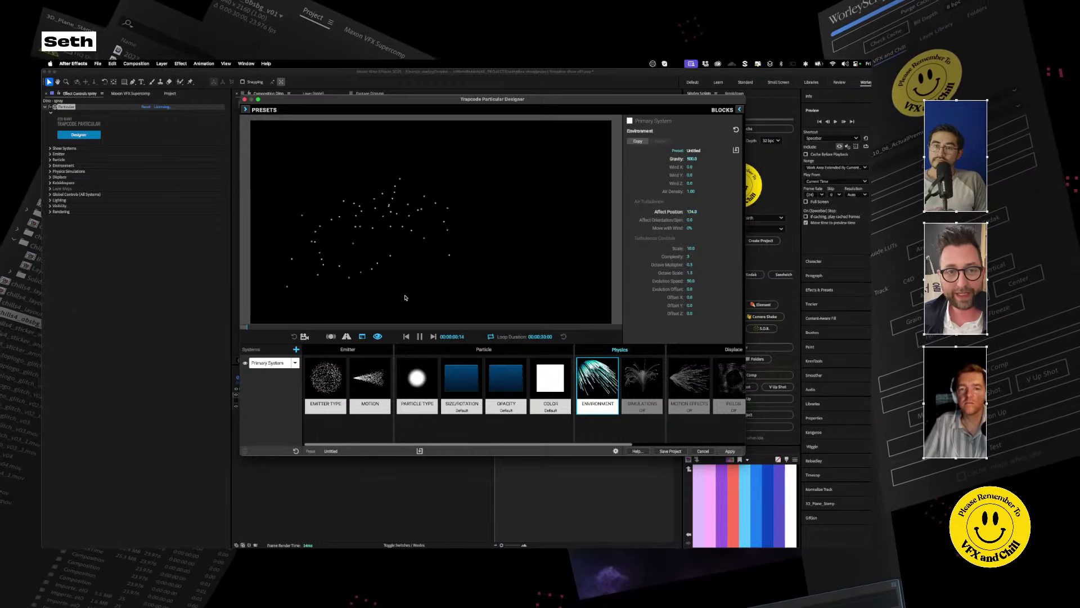
Turn on the motion blur preview and enlarge the particles to a size of about 34.
left_click(331, 335)
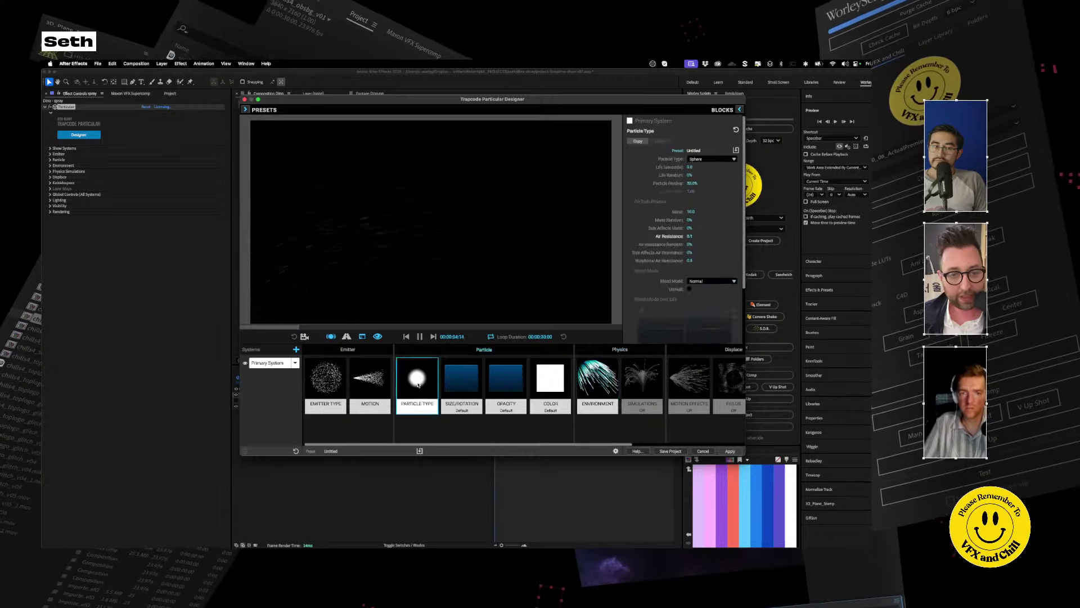
left_click(467, 384)
left_click_drag(690, 171, 700, 171)
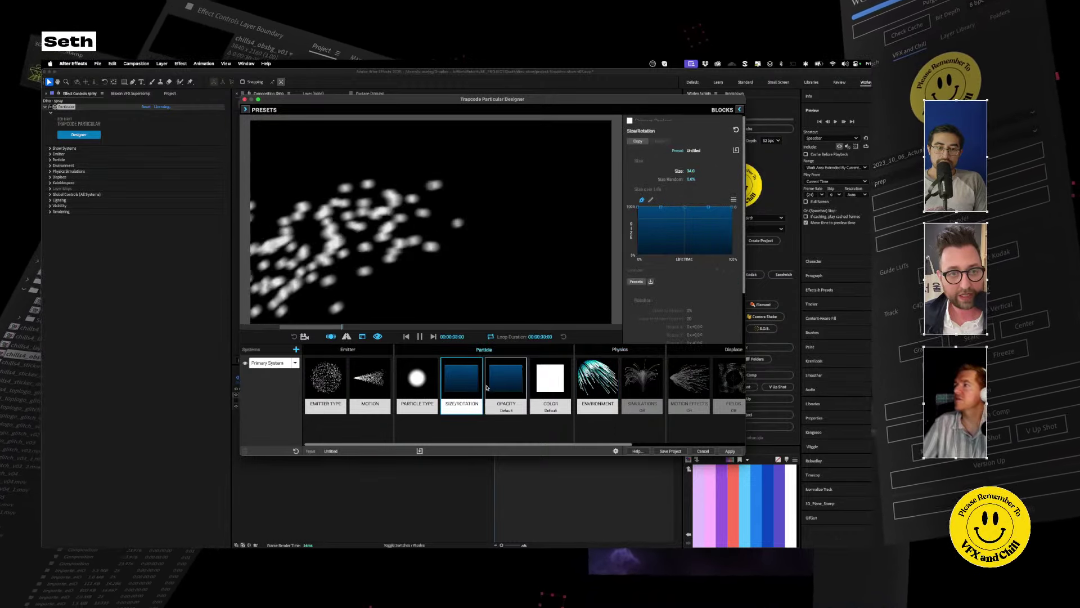
Try the spray without air turbulence by setting the environment's Affect Position to 0.
left_click(597, 382)
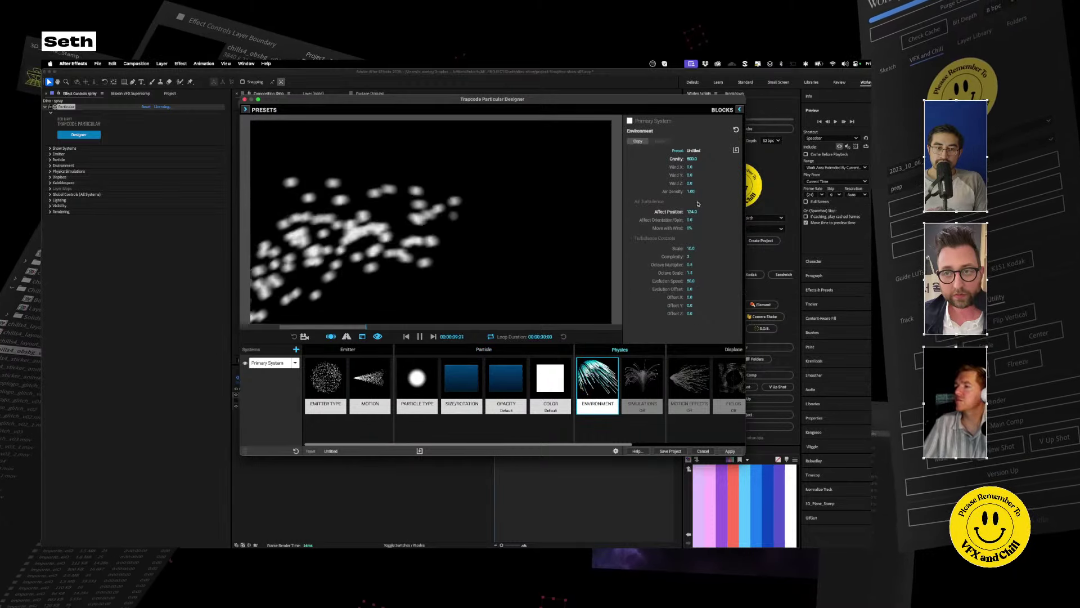
left_click(691, 211)
type("170")
key("Return")
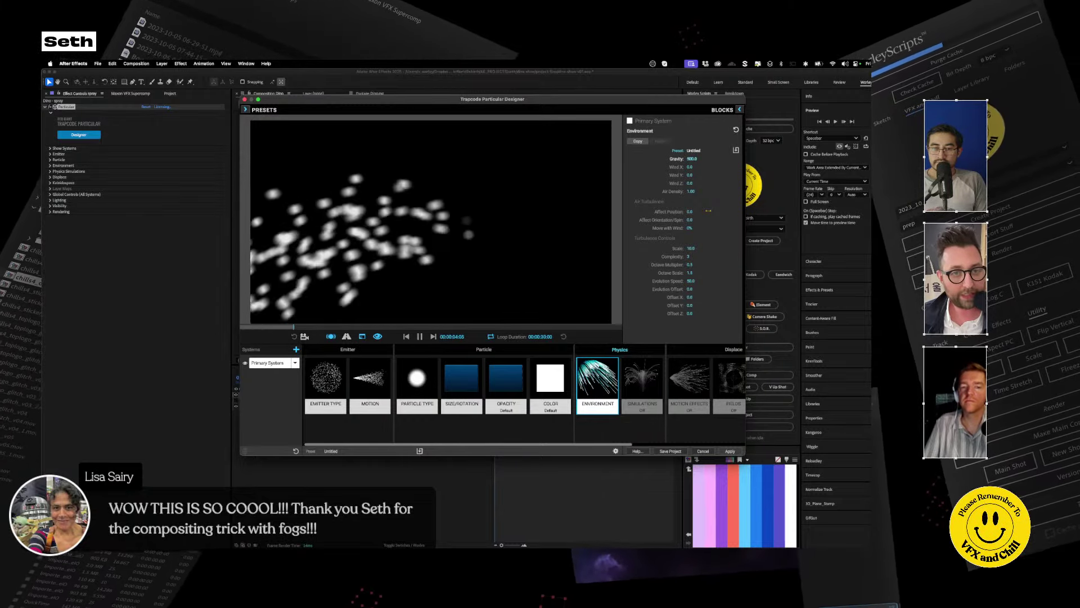
Set the emitter motion's direction spread to 0%.
left_click(370, 382)
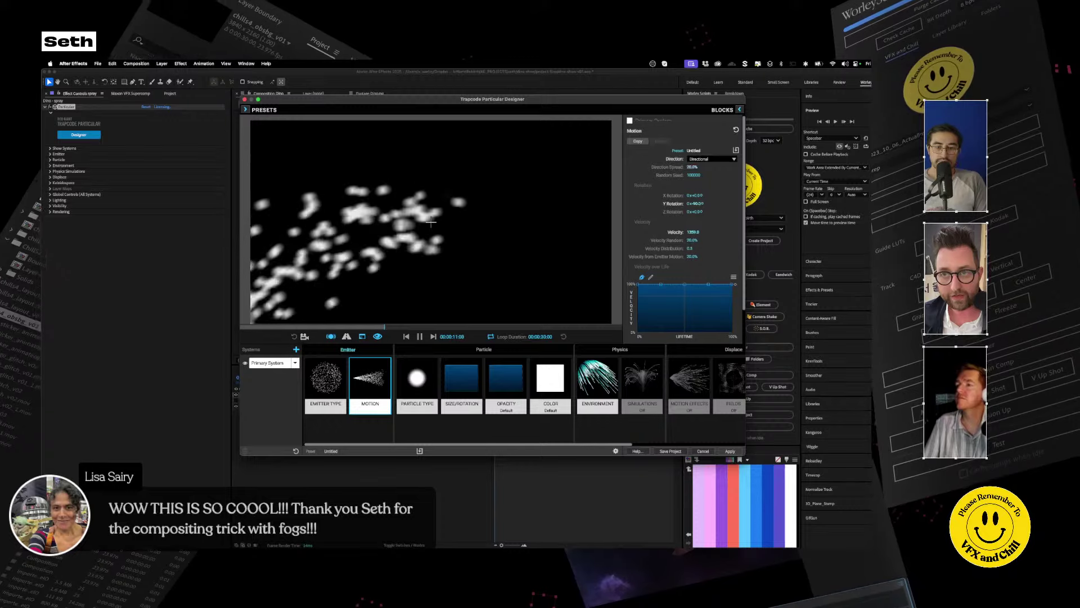
left_click(692, 168)
type("0")
key("Return")
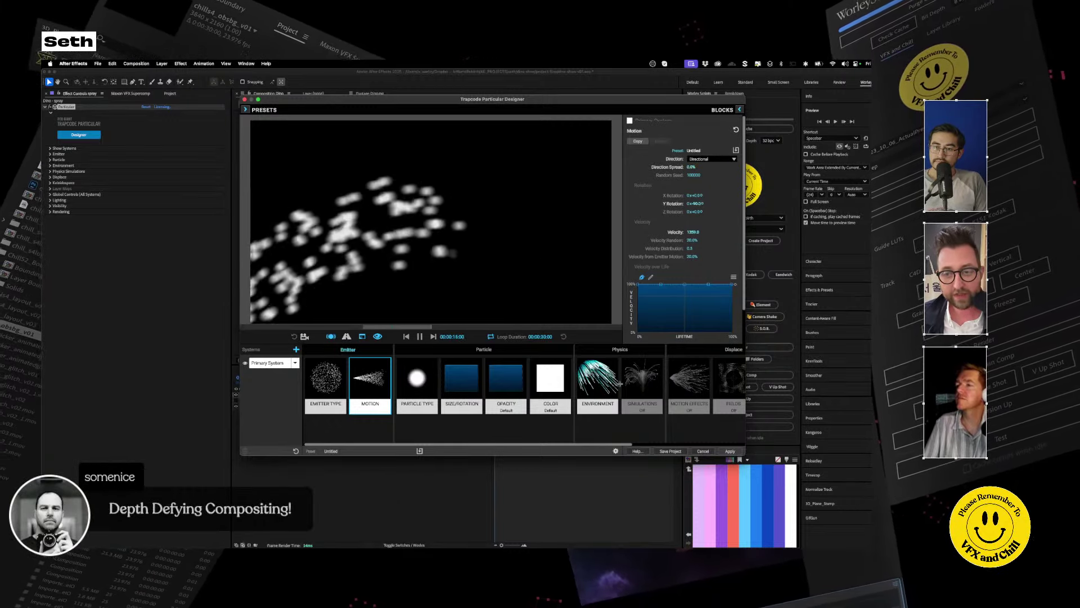
Raise the air turbulence's Affect Position to about 475 and the turbulence Scale to about 36.
left_click(614, 385)
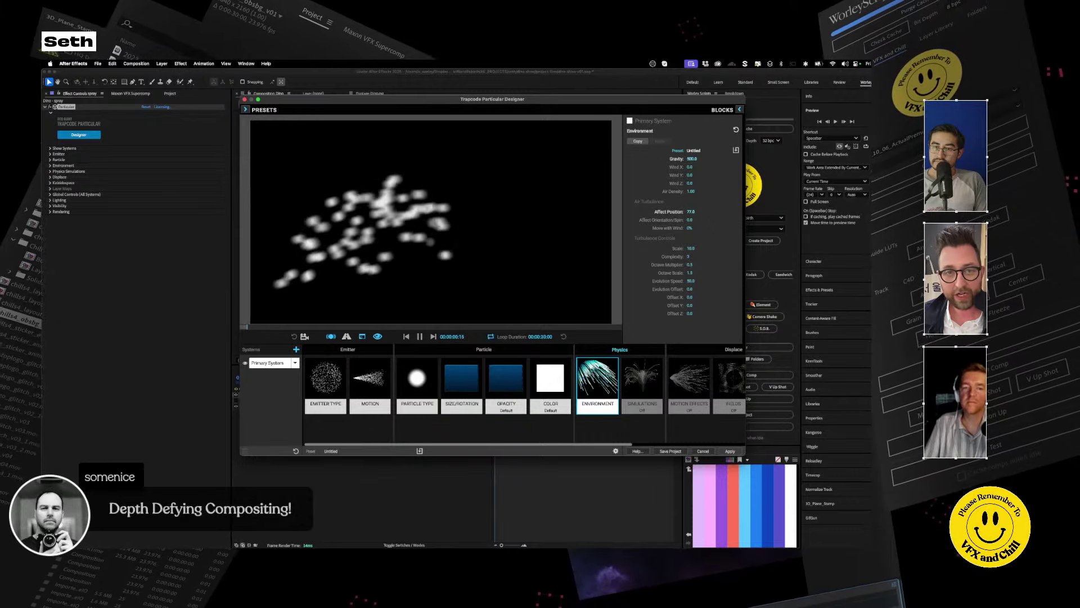
left_click_drag(691, 211, 720, 216)
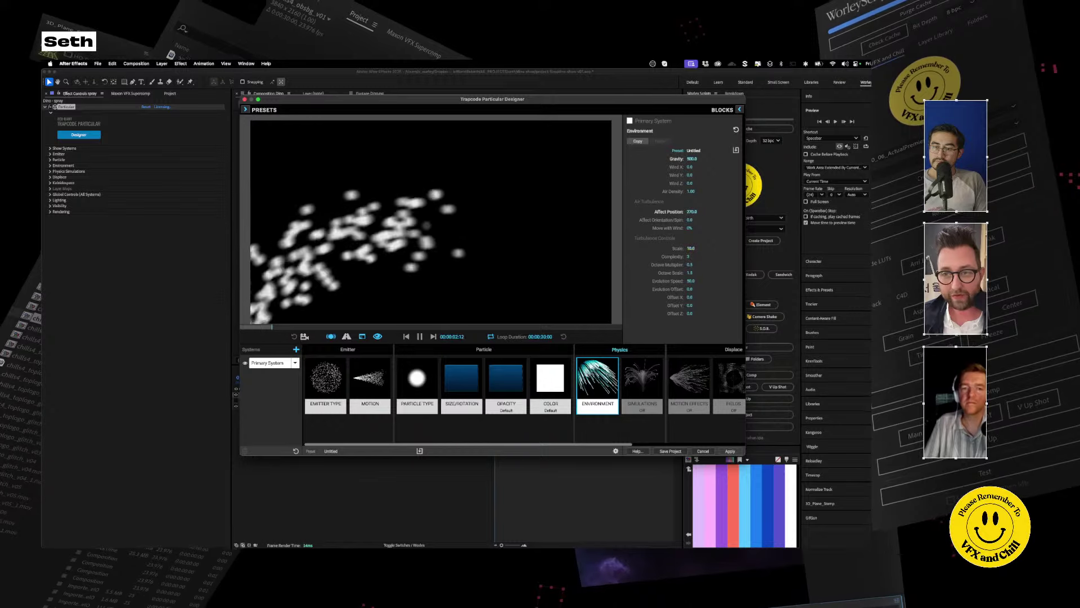
left_click_drag(691, 248, 708, 248)
left_click_drag(692, 211, 715, 212)
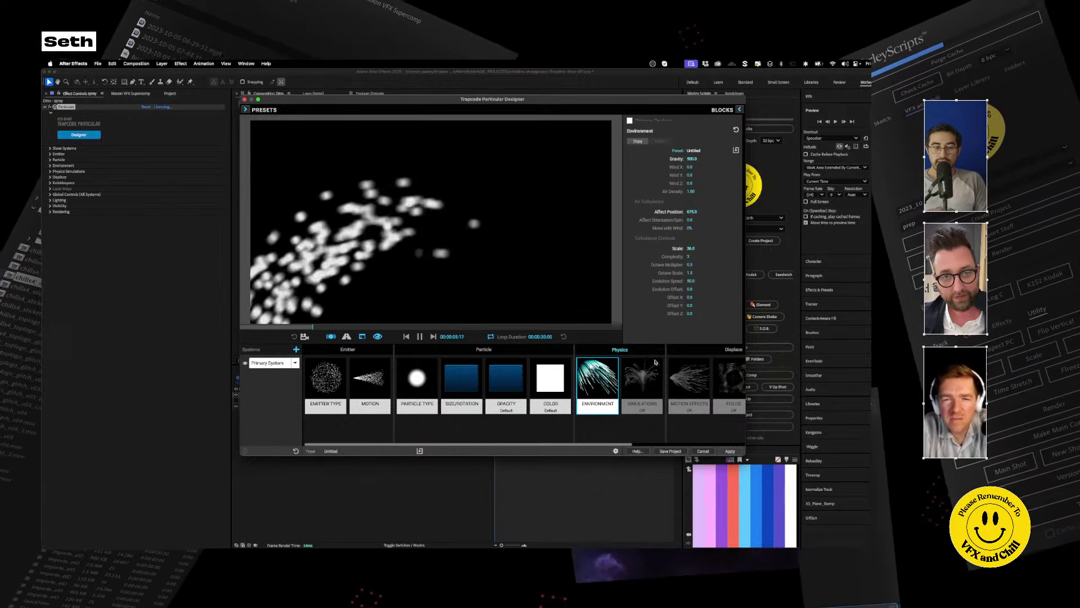
Set the particle size to 7 and increase its size randomness.
left_click(461, 383)
left_click(692, 170)
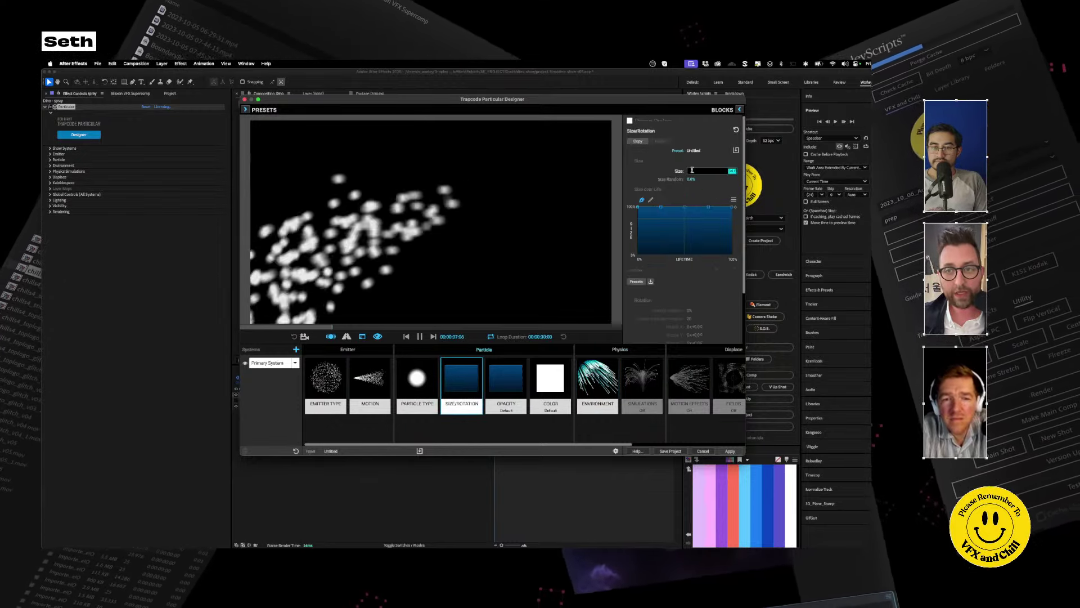
type("5")
key("Return")
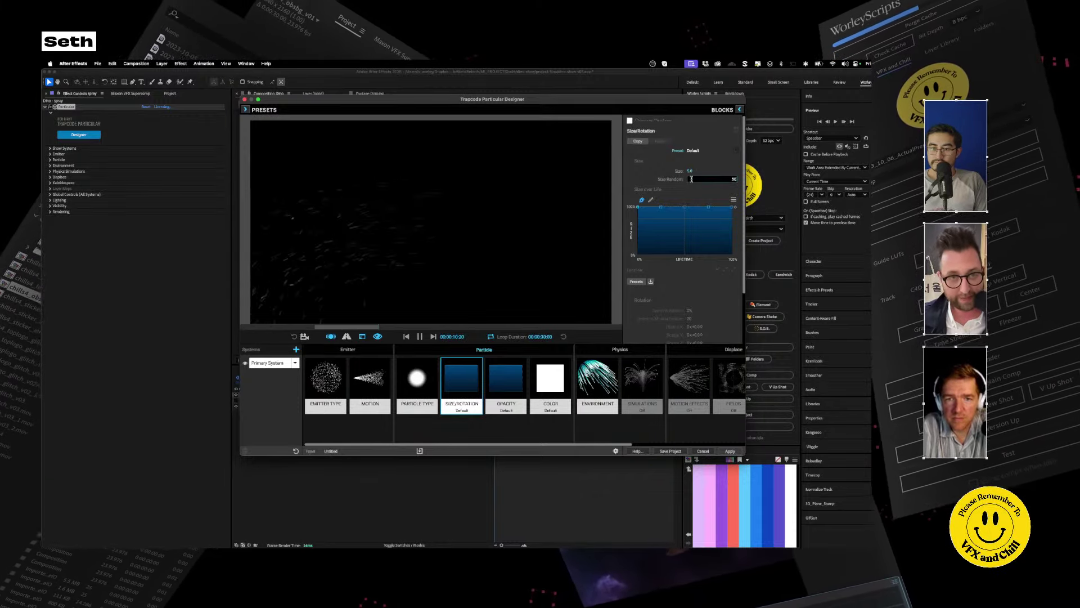
key("Return")
left_click(687, 171)
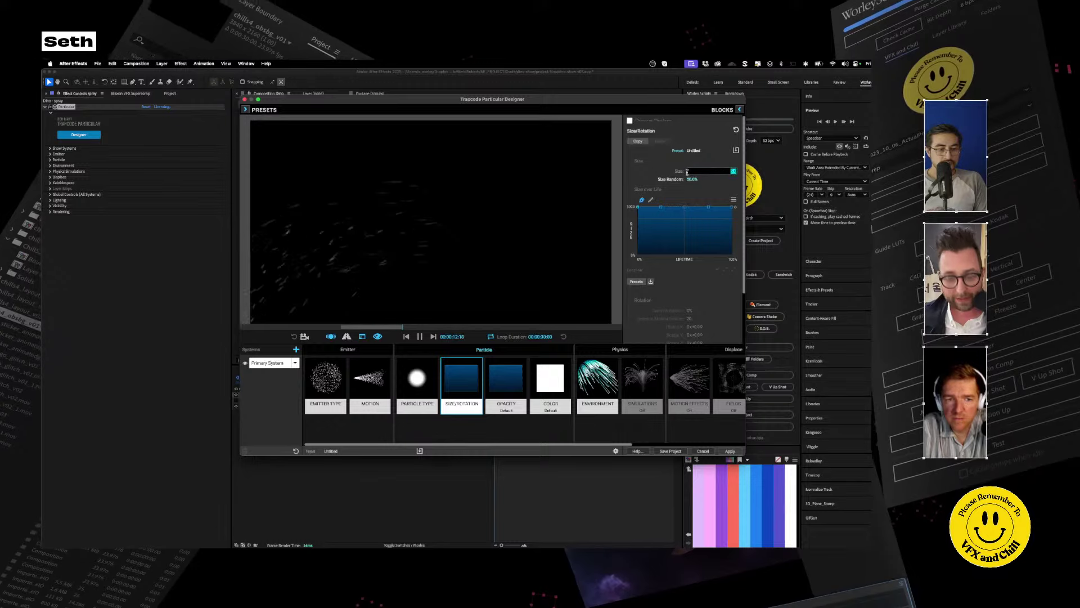
type("7")
key("Return")
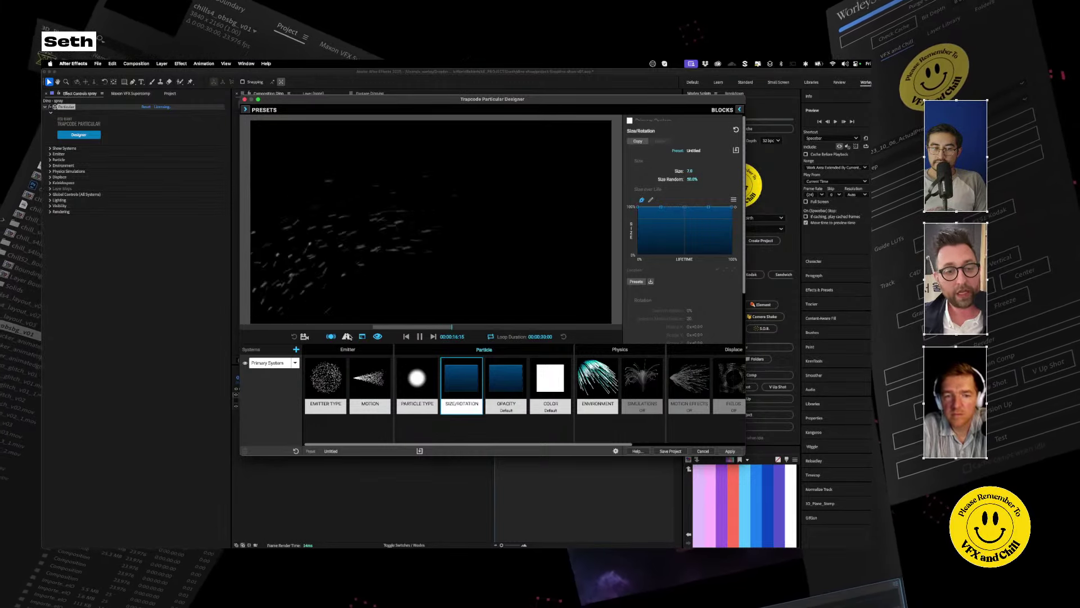
Try the Water Drop 3 sprite as the particle type, preview the spray, and undo the sprite change.
left_click(417, 383)
left_click(741, 109)
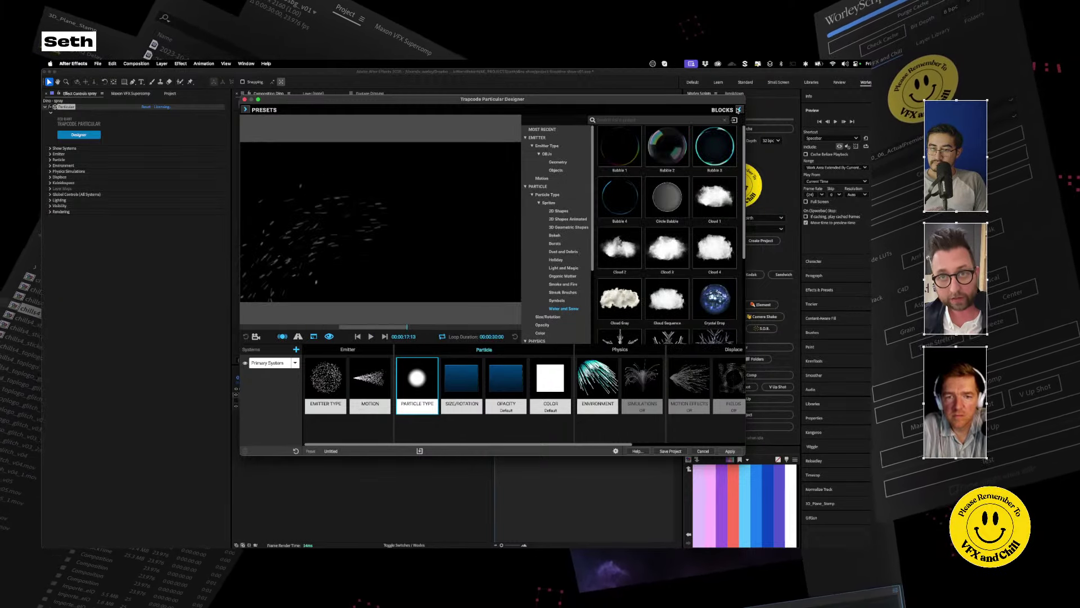
scroll(655, 242, "down", 3)
scroll(655, 242, "down", 1)
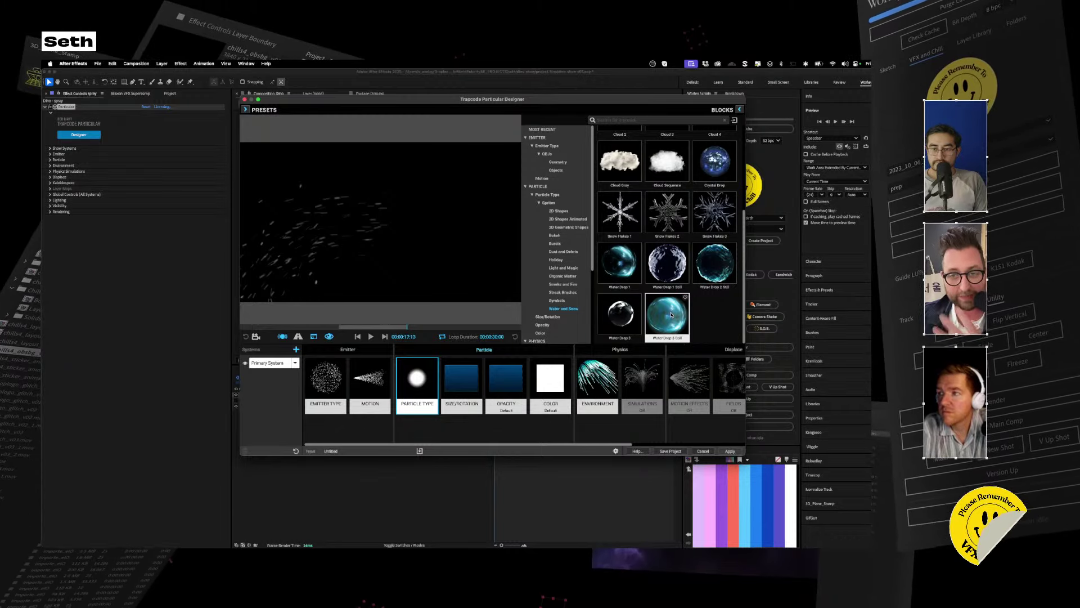
left_click(615, 322)
left_click(359, 227)
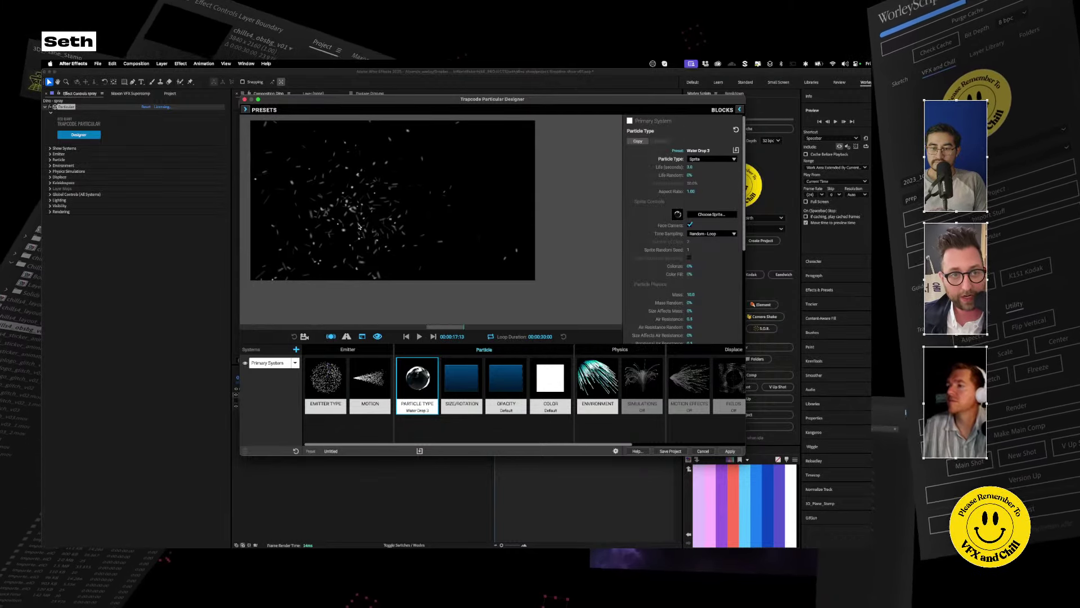
left_click(420, 336)
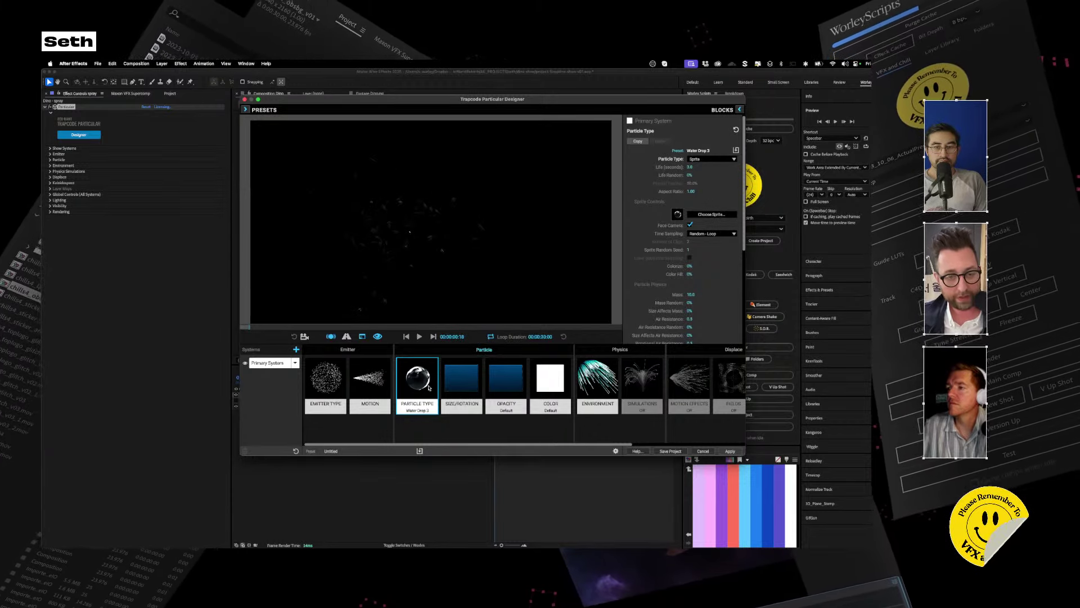
key("super+z")
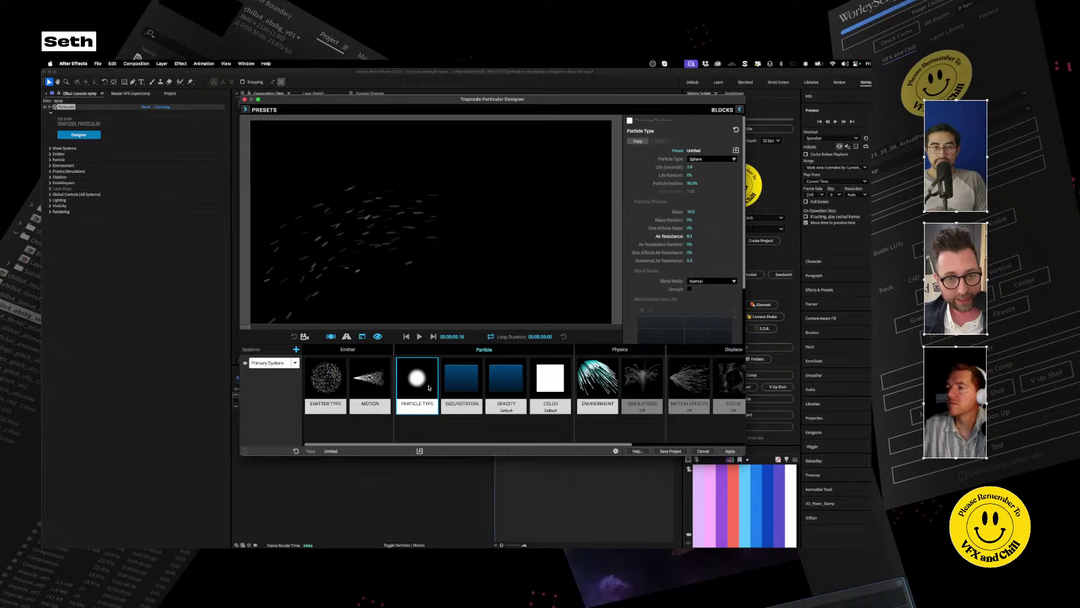
Set the sphere particles' life to 1 second and play back the spray.
left_click(418, 335)
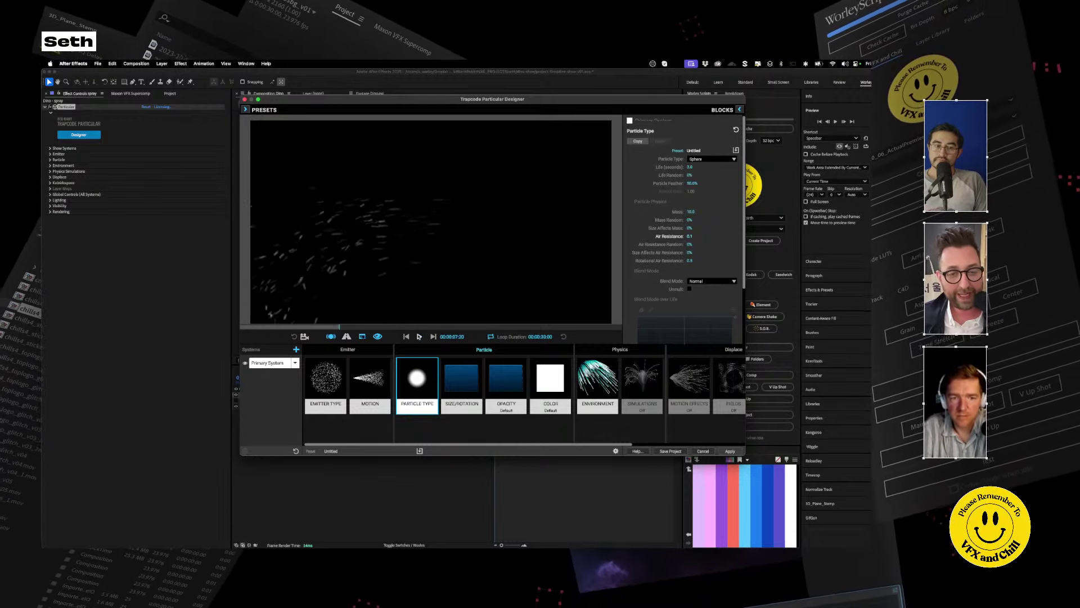
key("space")
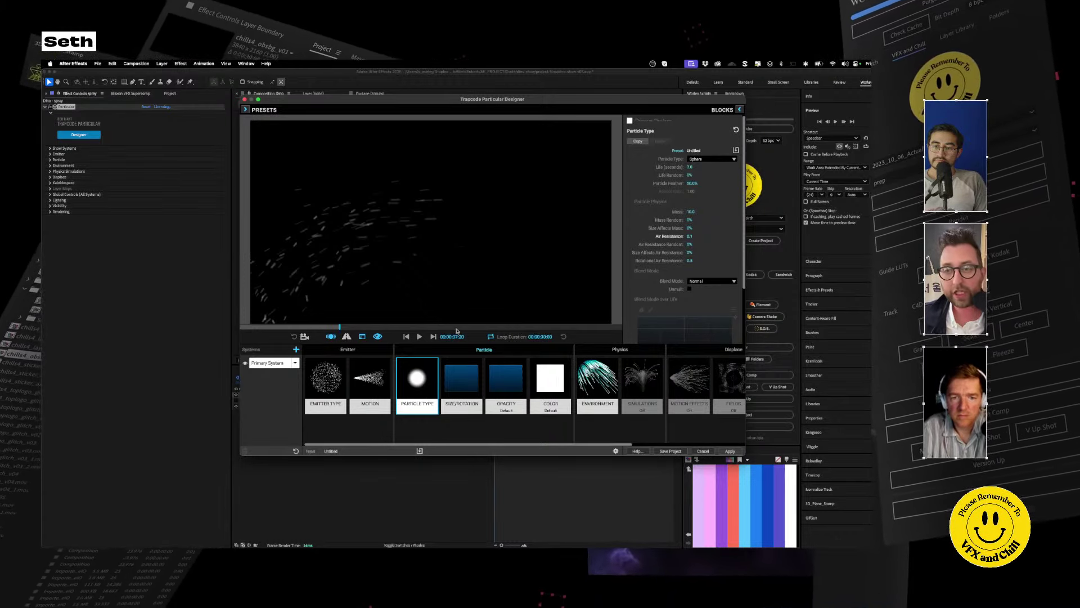
left_click(690, 167)
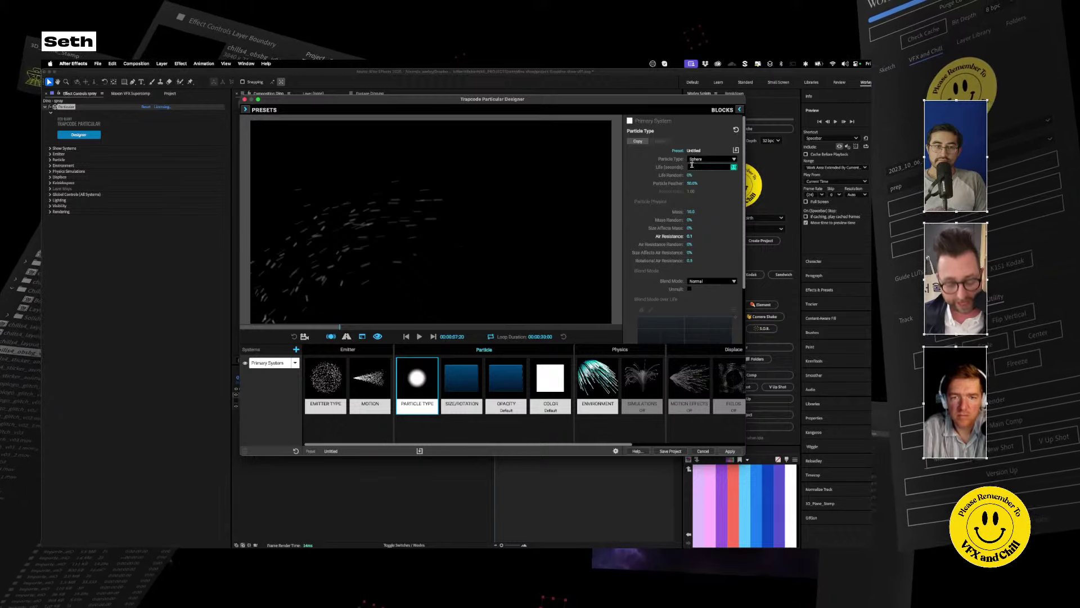
key("Return")
left_click(420, 337)
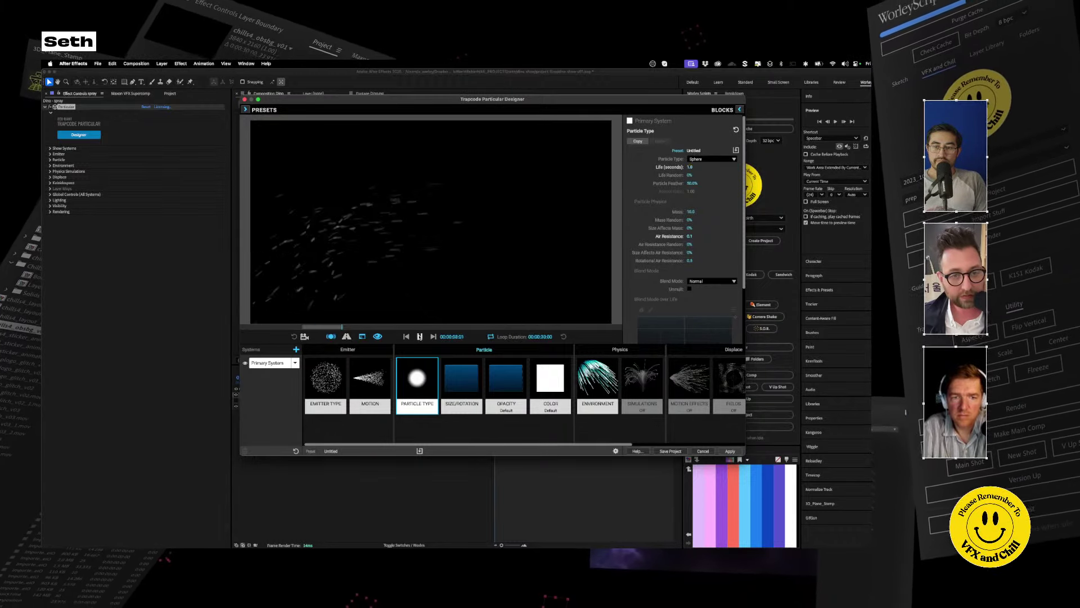
Try a shorter particle life of 0.5 seconds and preview the spray.
left_click(691, 167)
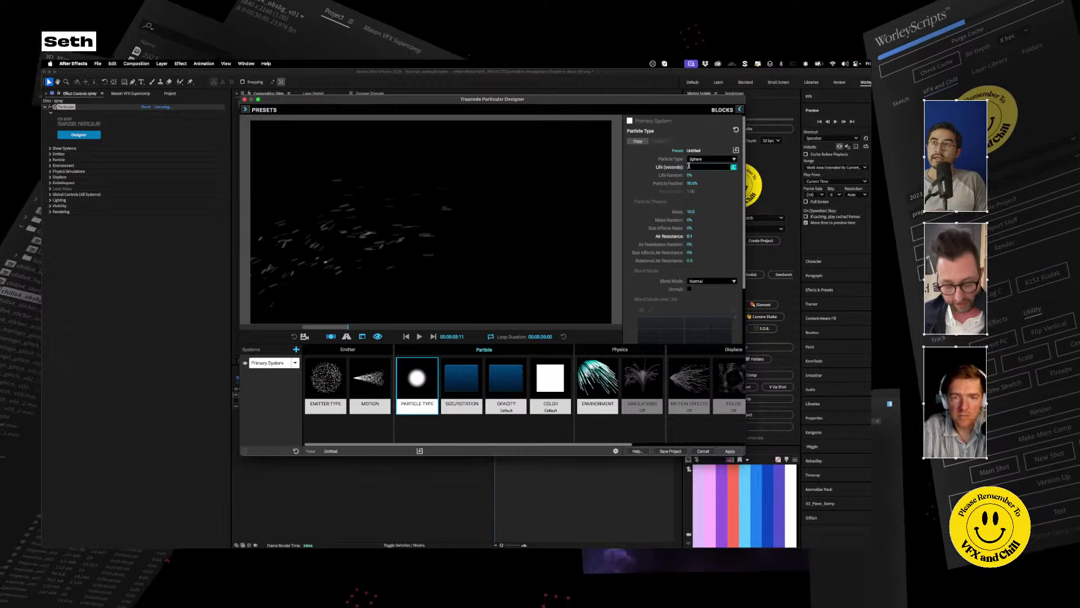
type("0.5")
key("Return")
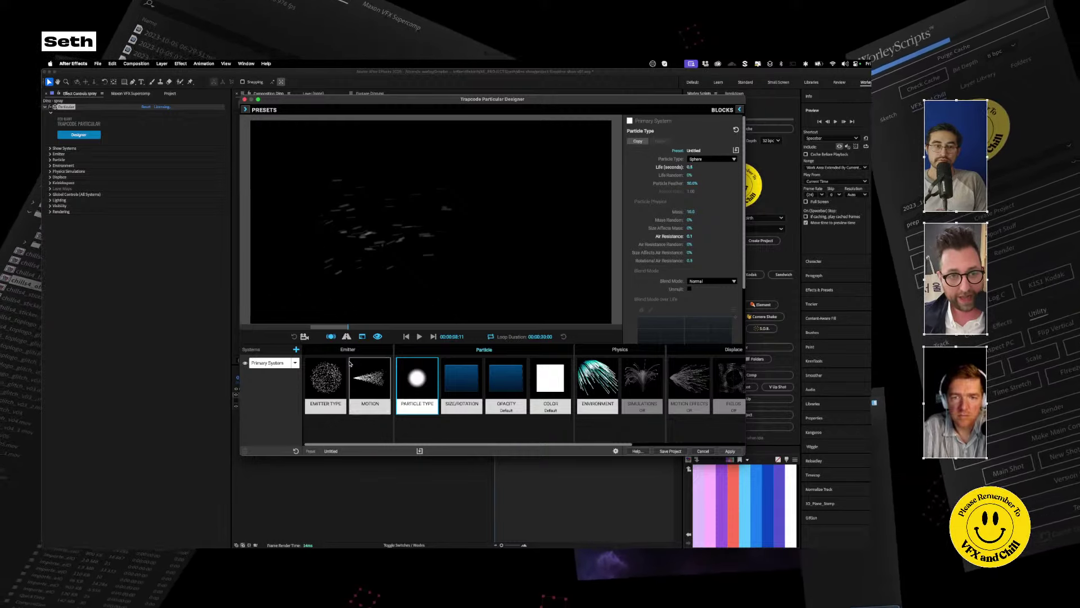
left_click(419, 336)
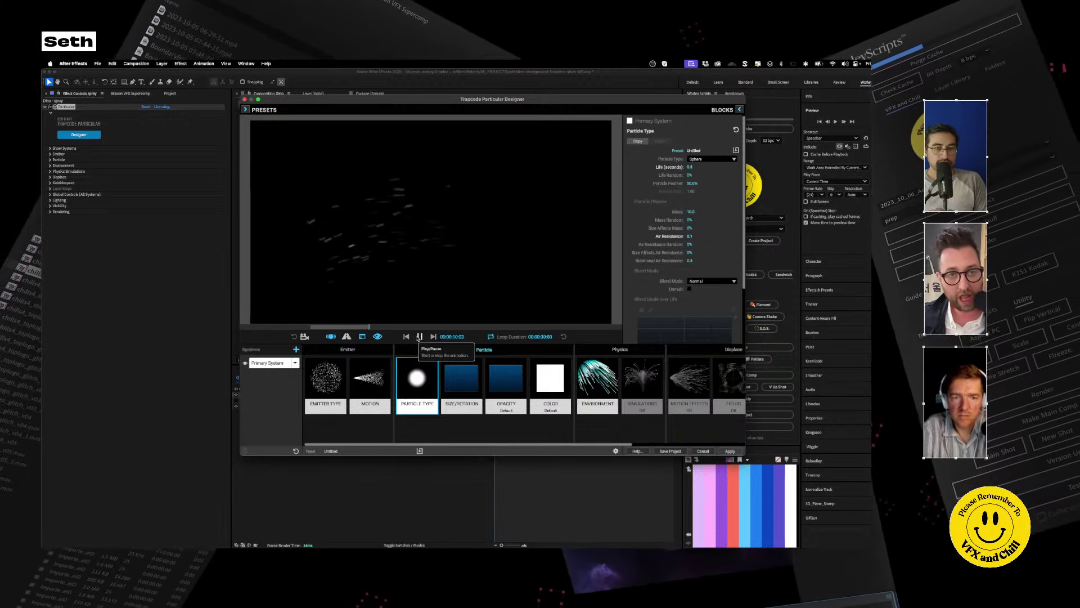
left_click(419, 337)
Set the particles' Life Random to 50% and preview the spray.
left_click(689, 175)
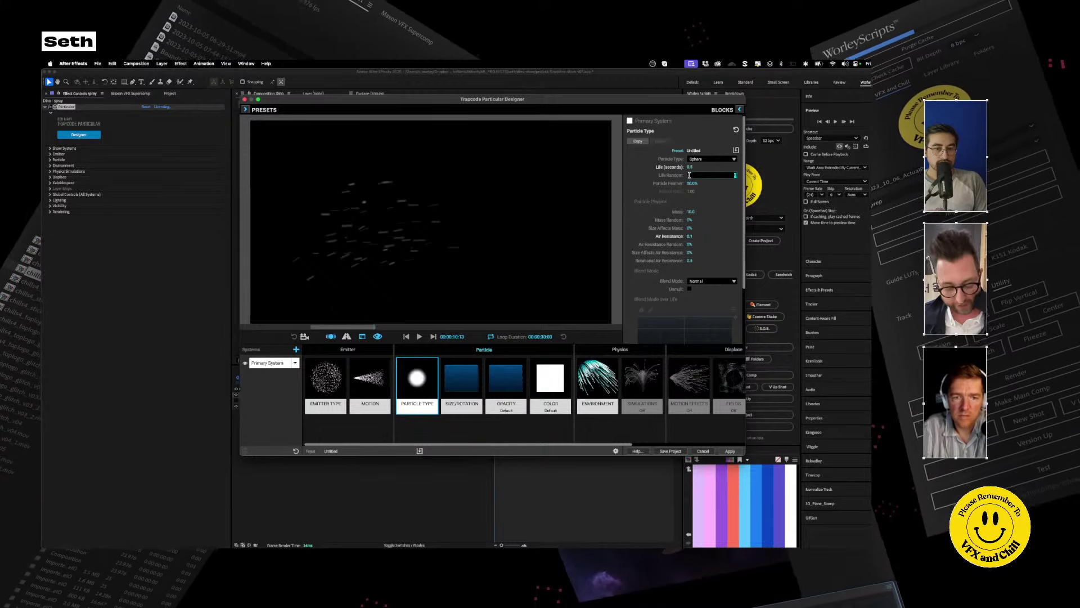
type("50")
key("Return")
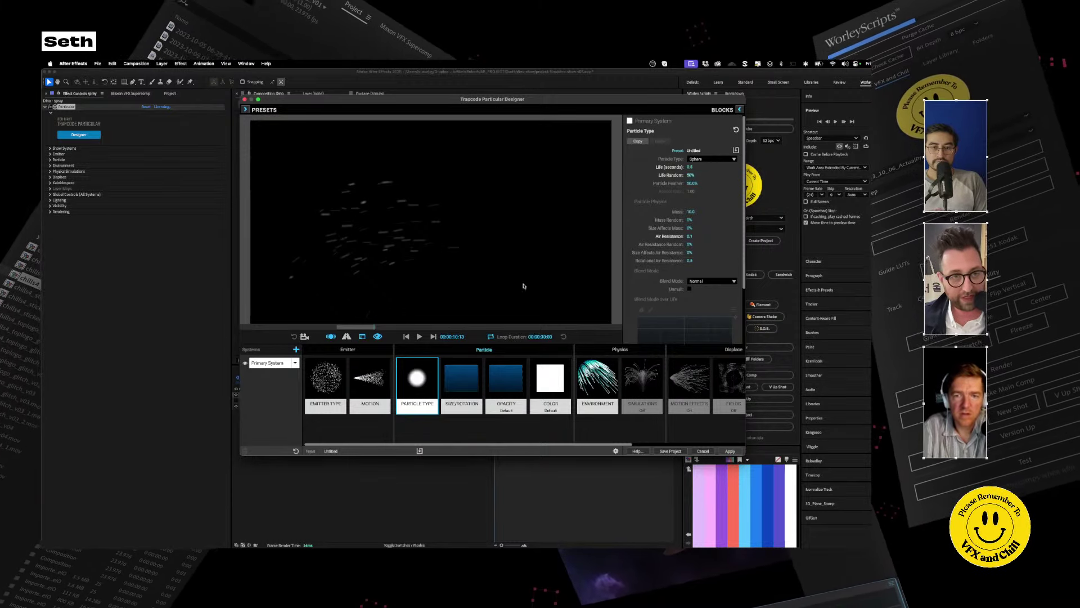
left_click(419, 336)
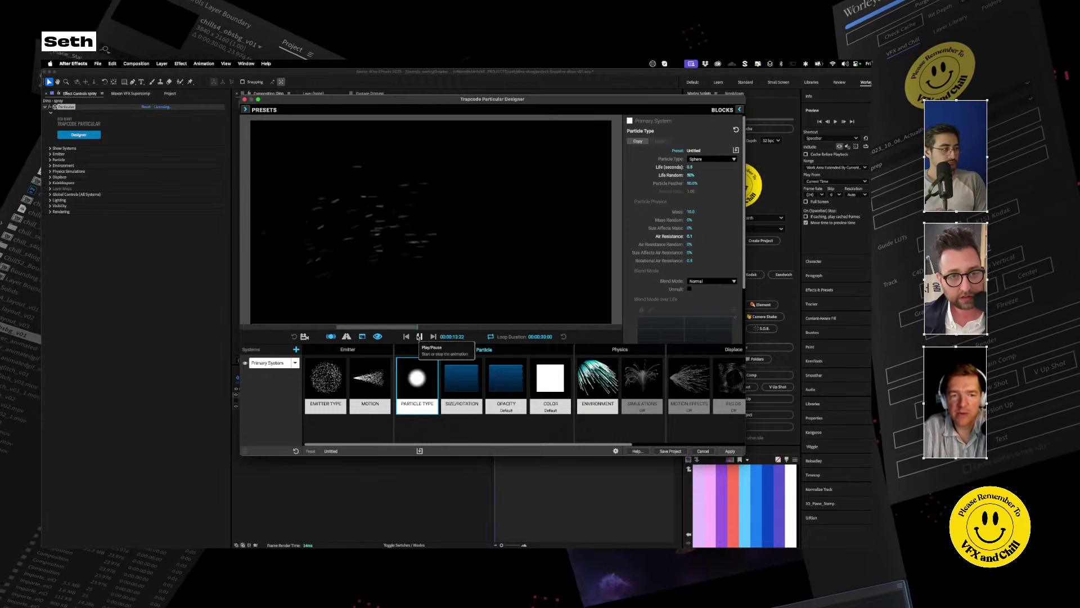
left_click(419, 336)
Apply the Linear Slope curve preset to the particles' size over life.
left_click(453, 379)
left_click(636, 281)
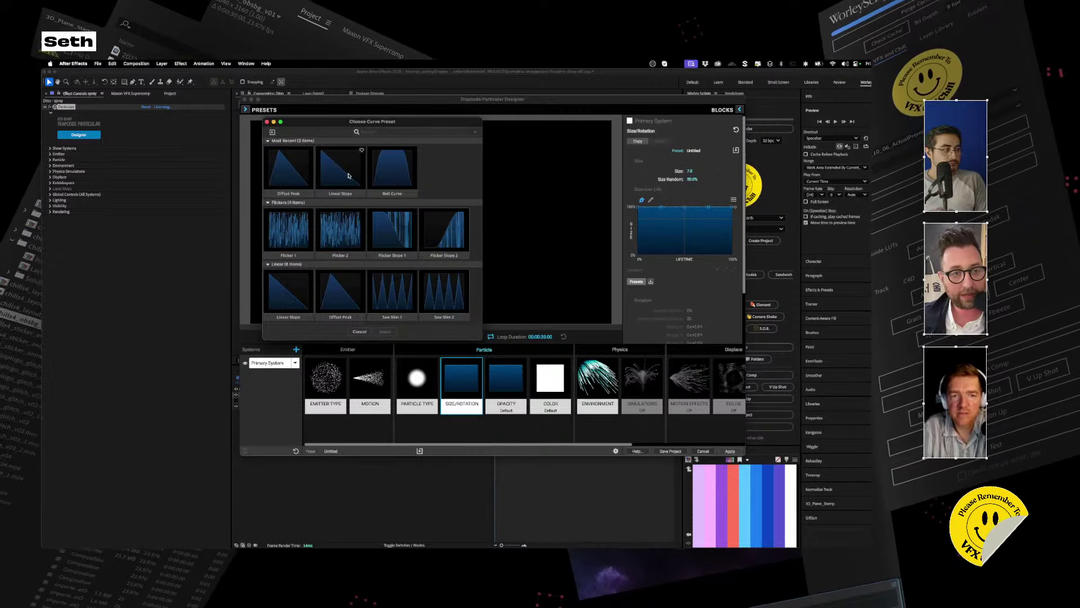
left_click(349, 176)
left_click(385, 332)
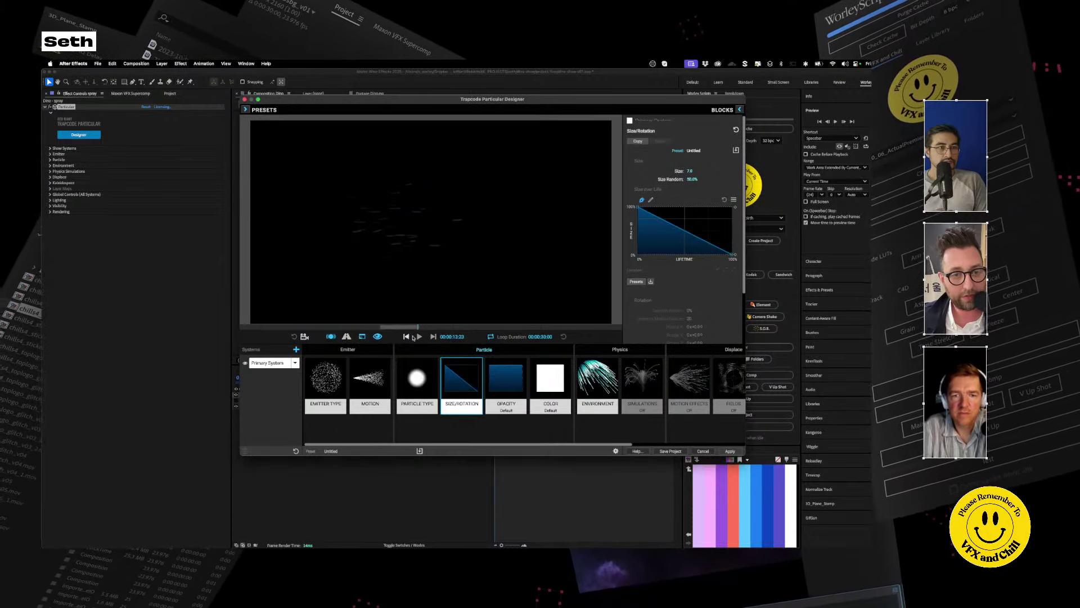
Raise the particle life to 1 second in the particle type settings.
left_click(417, 381)
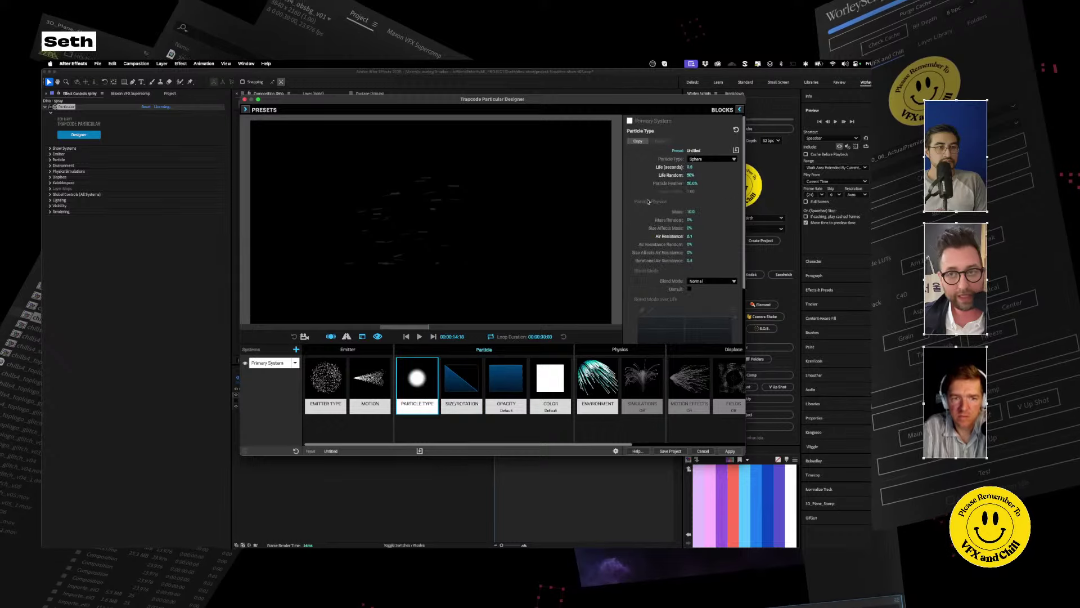
left_click(691, 166)
key("Return")
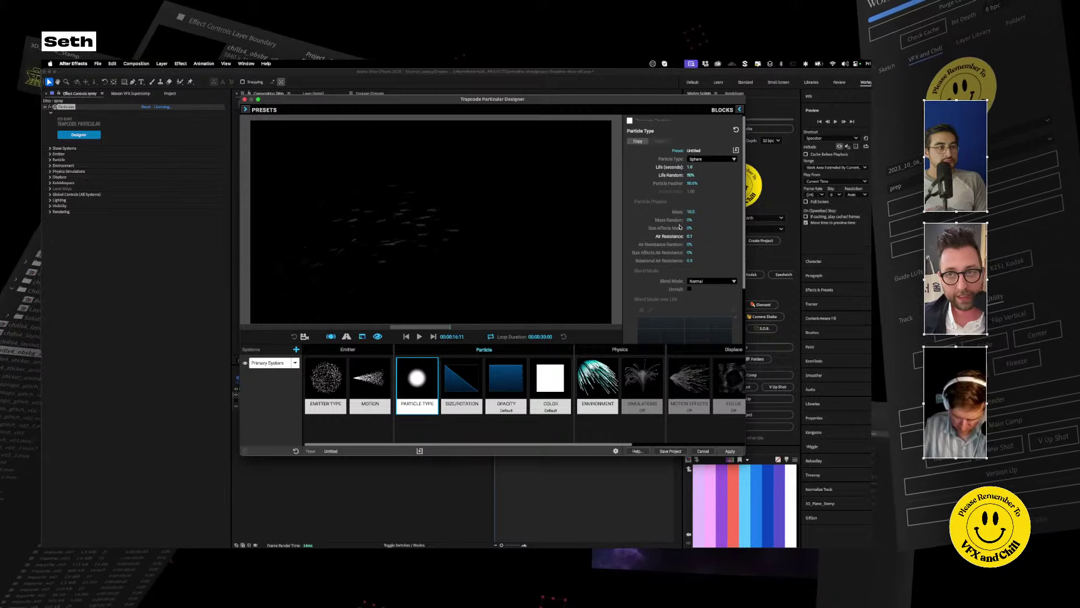
Set the particle size to 8 and play back the spray to judge its look.
left_click(465, 386)
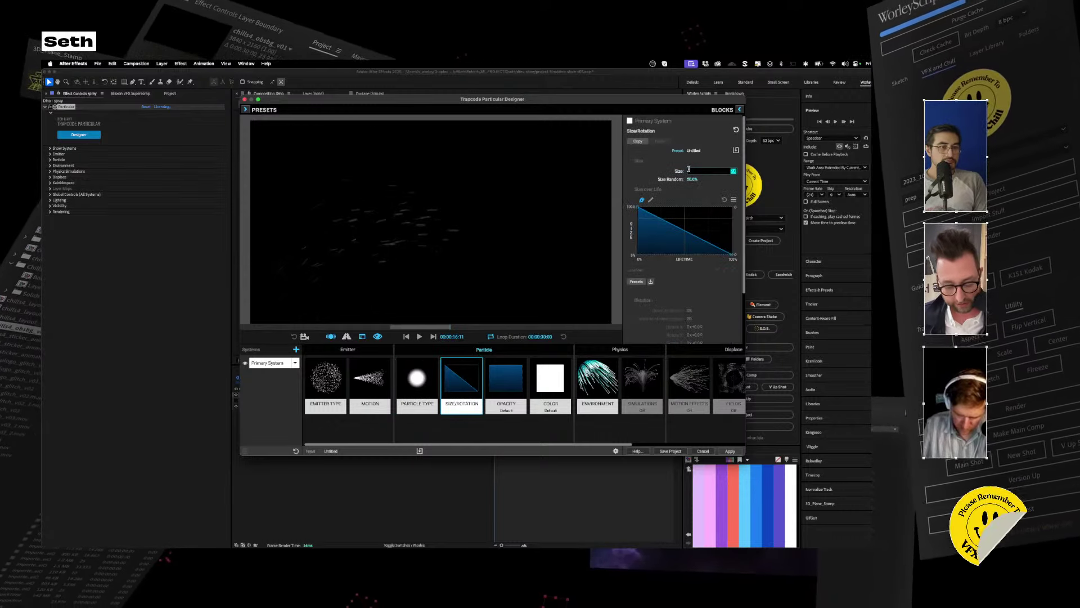
type("8")
key("Return")
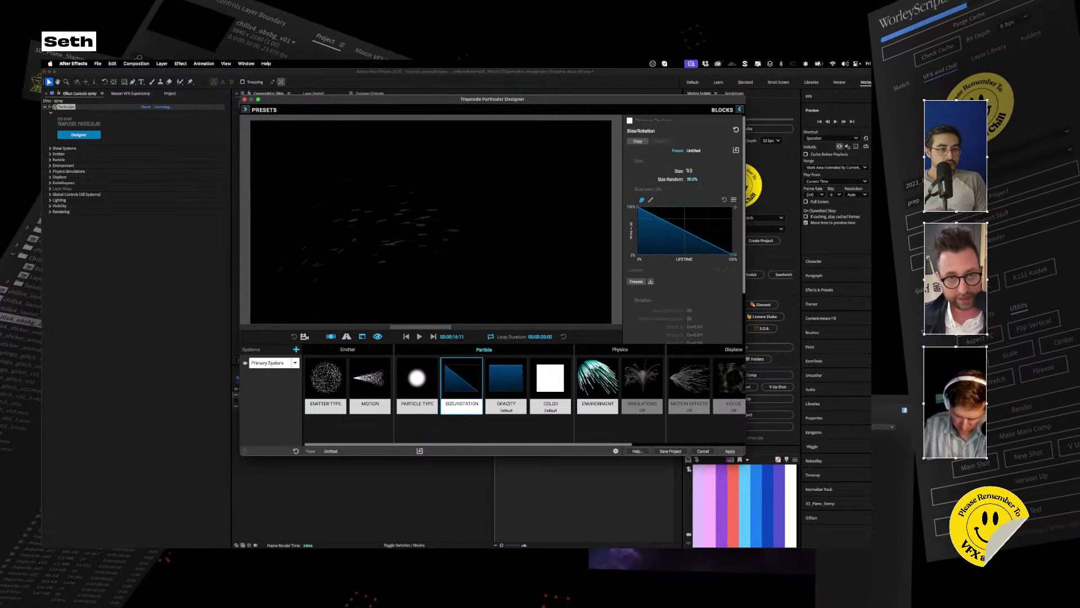
left_click(407, 337)
left_click(420, 336)
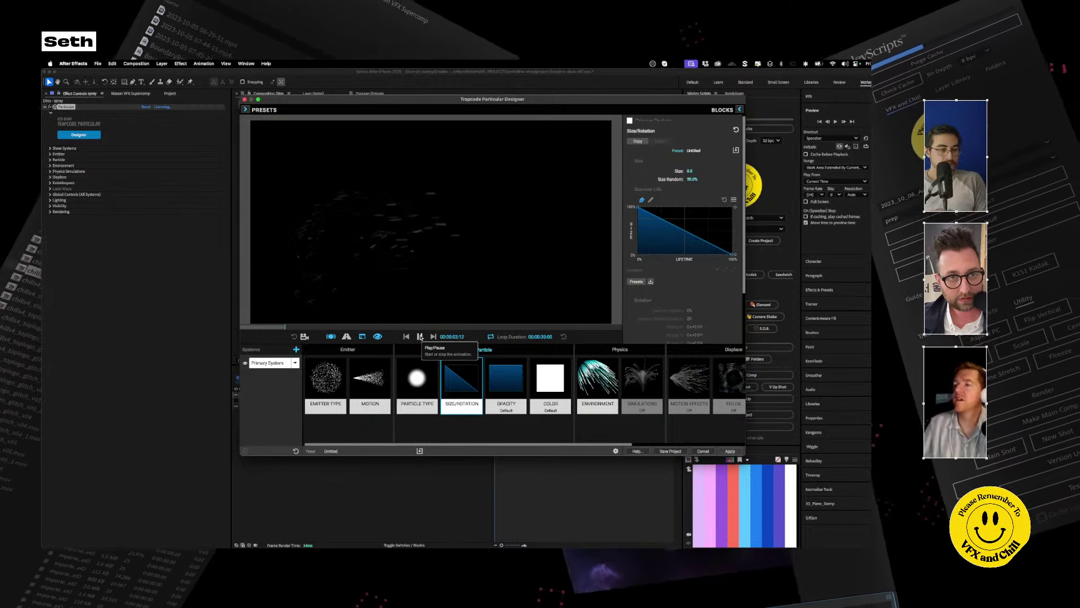
left_click(420, 336)
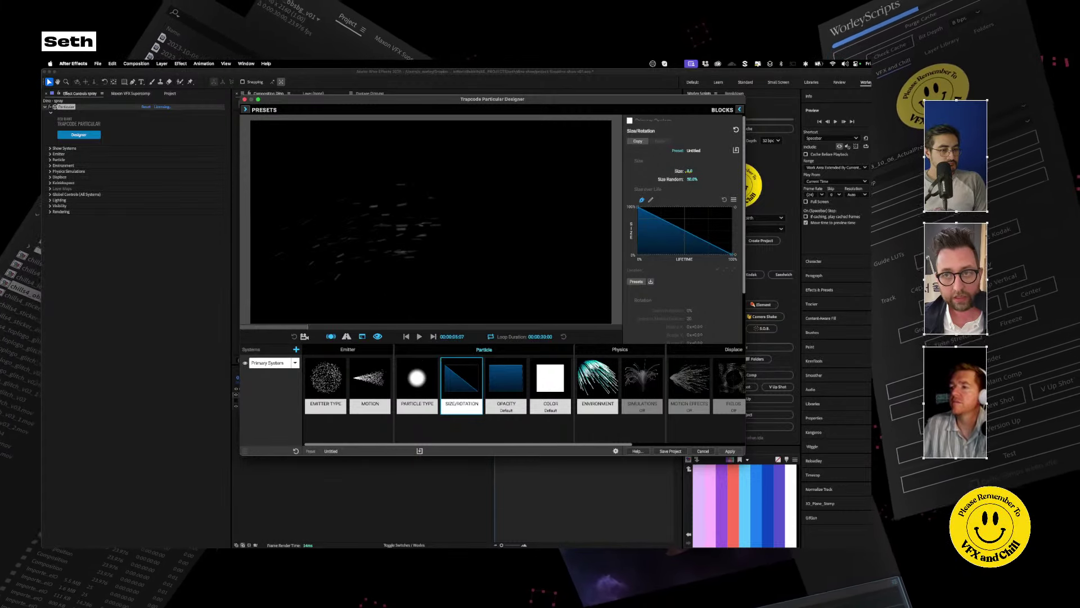
left_click(689, 171)
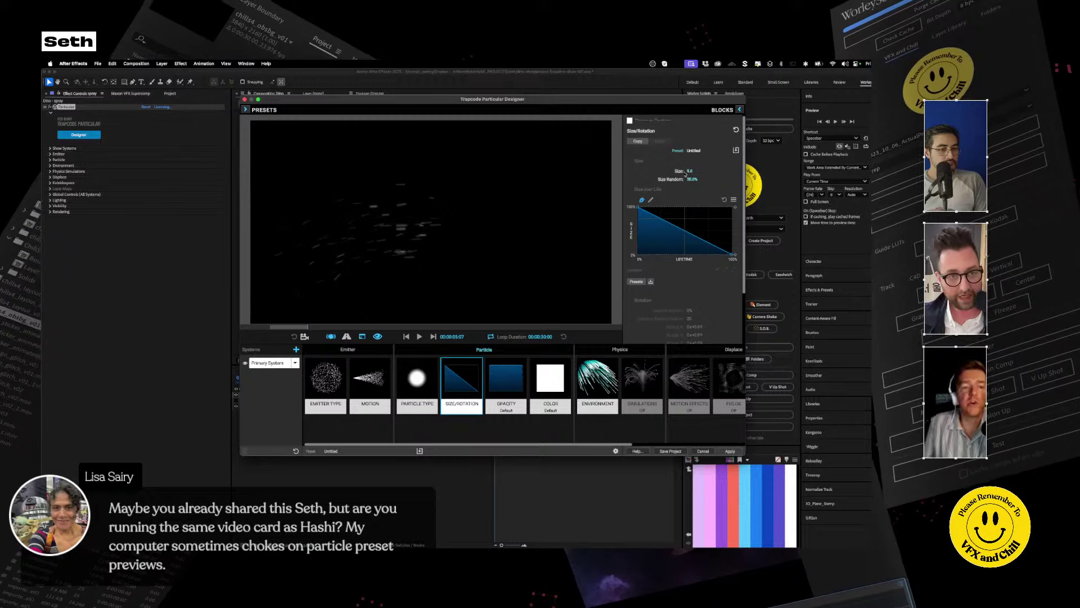
left_click(420, 336)
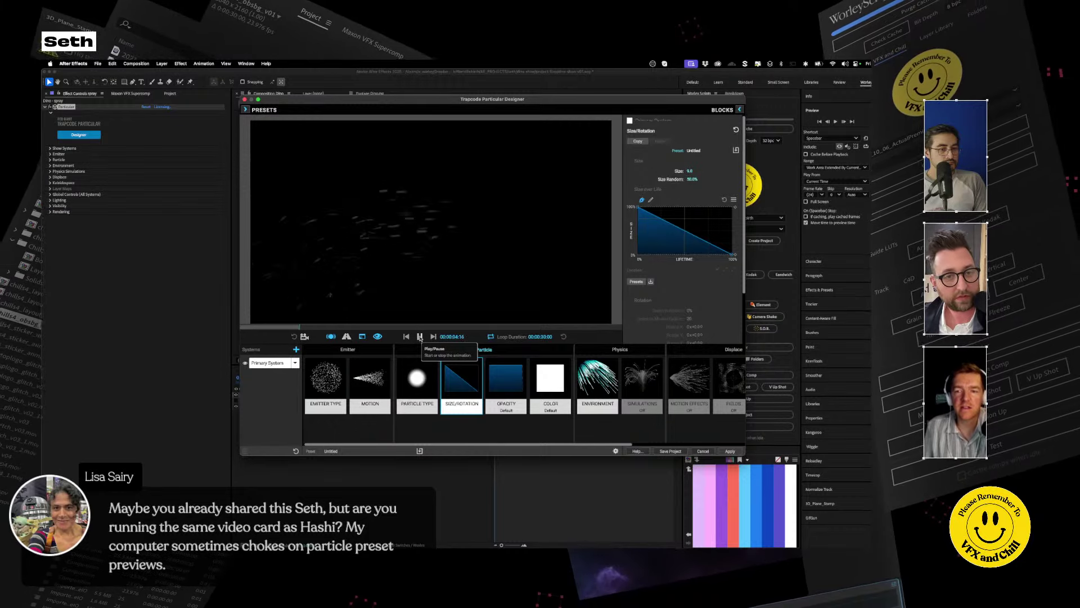
left_click(419, 337)
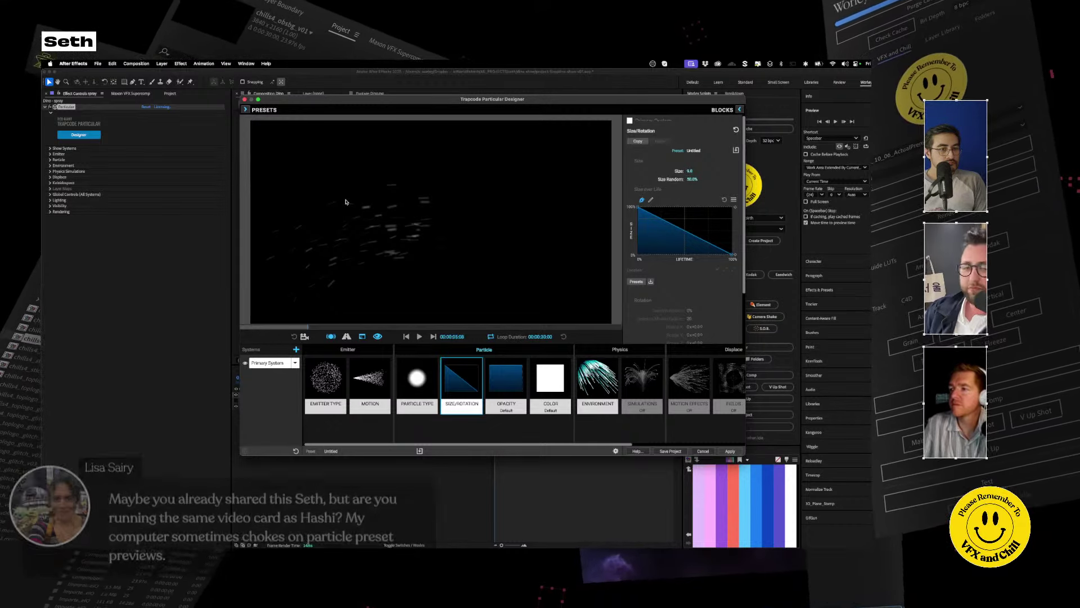
left_click(419, 337)
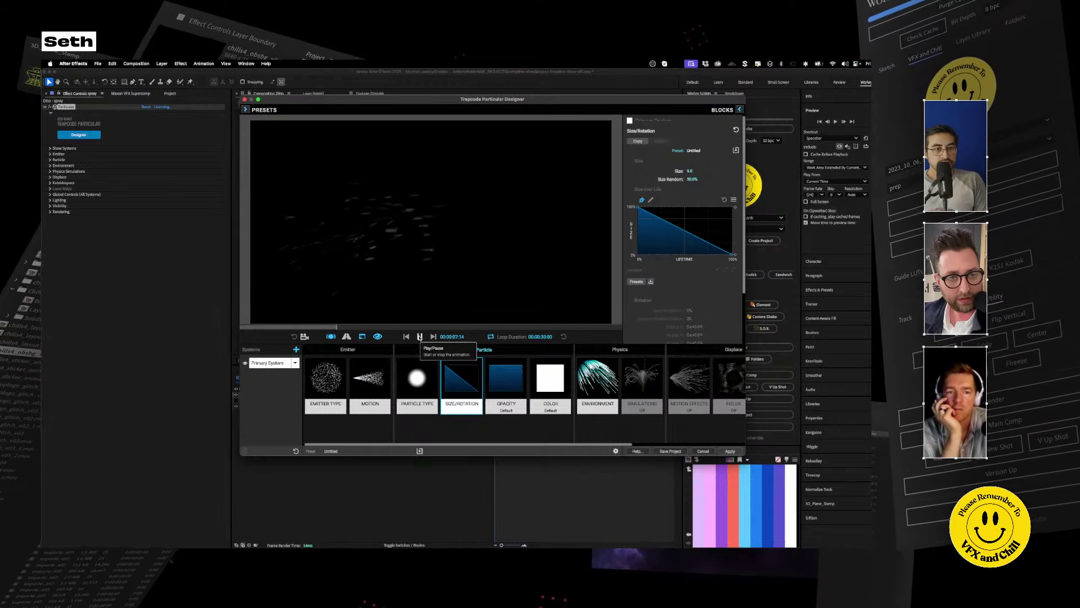
left_click(419, 336)
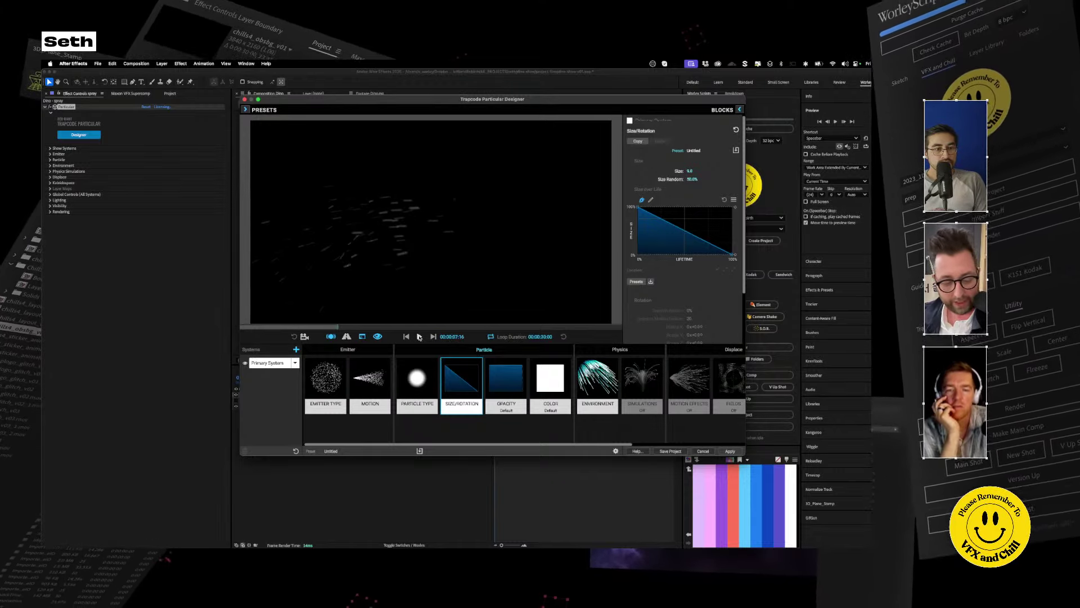
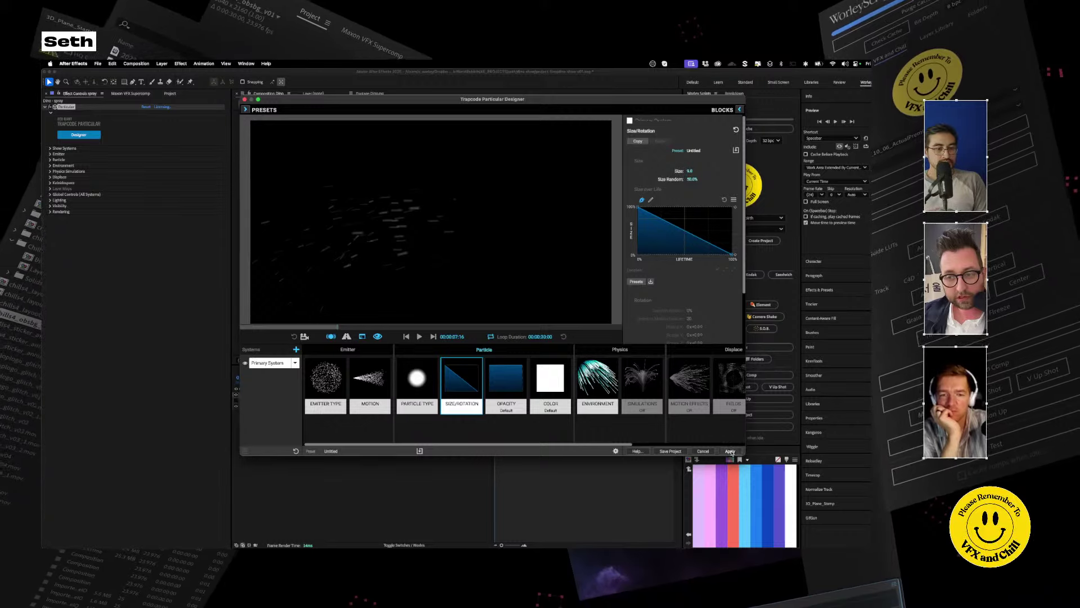
Apply the Designer settings to the Particular effect and select the spray layer.
left_click(729, 451)
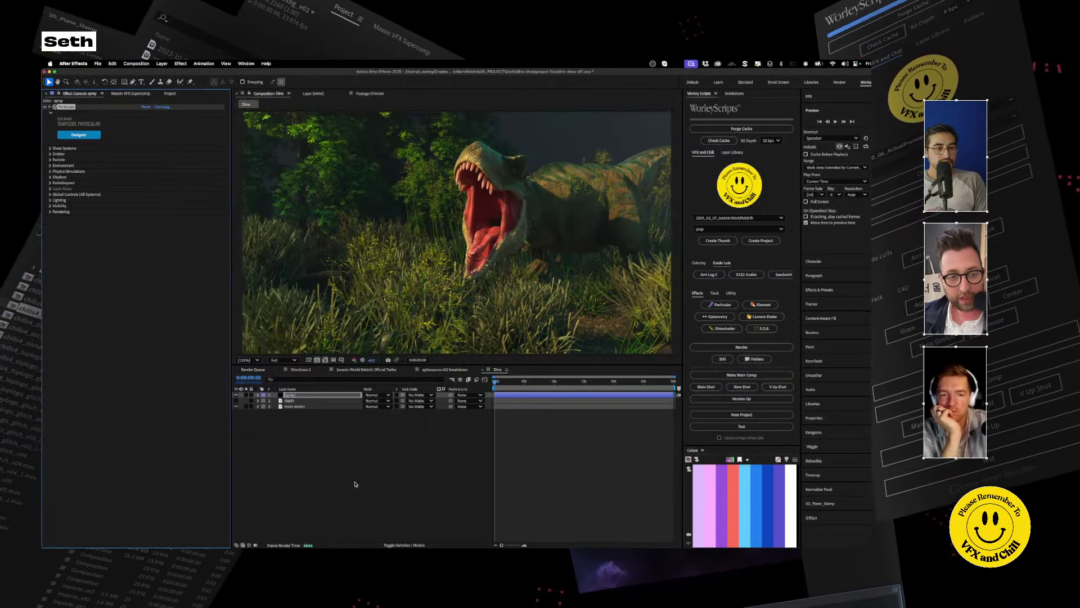
left_click(355, 484)
left_click(296, 396)
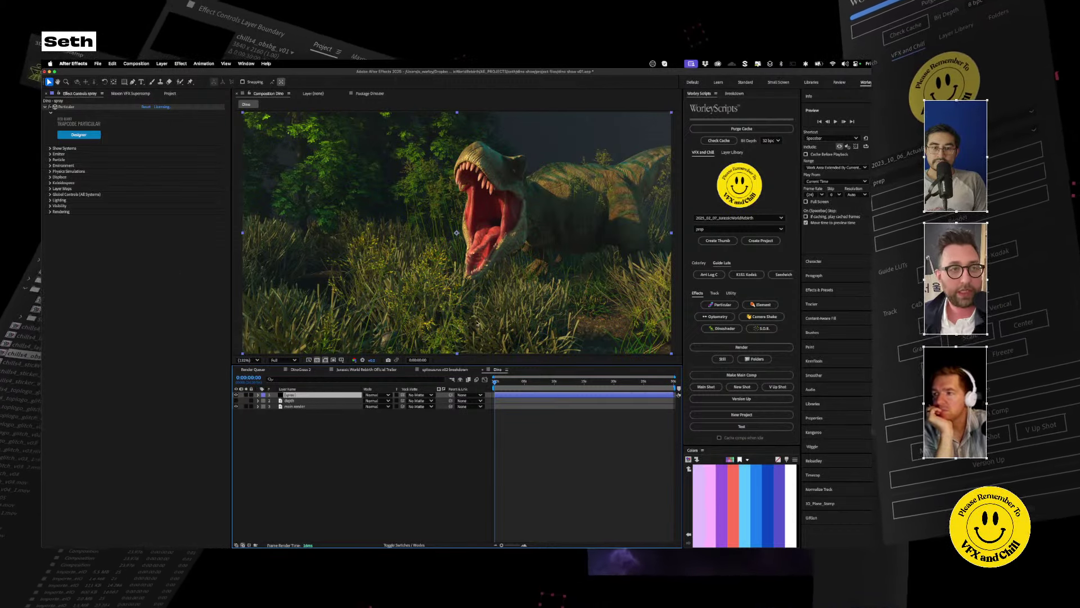
Shorten the Dino composition's duration in its composition settings.
left_click(132, 63)
left_click(150, 85)
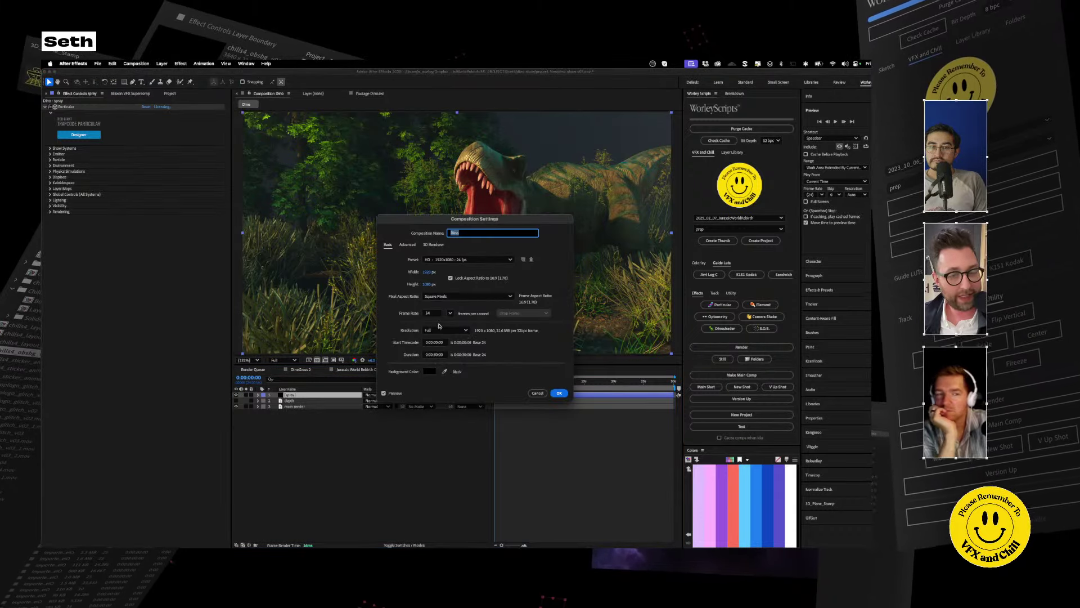
left_click(438, 355)
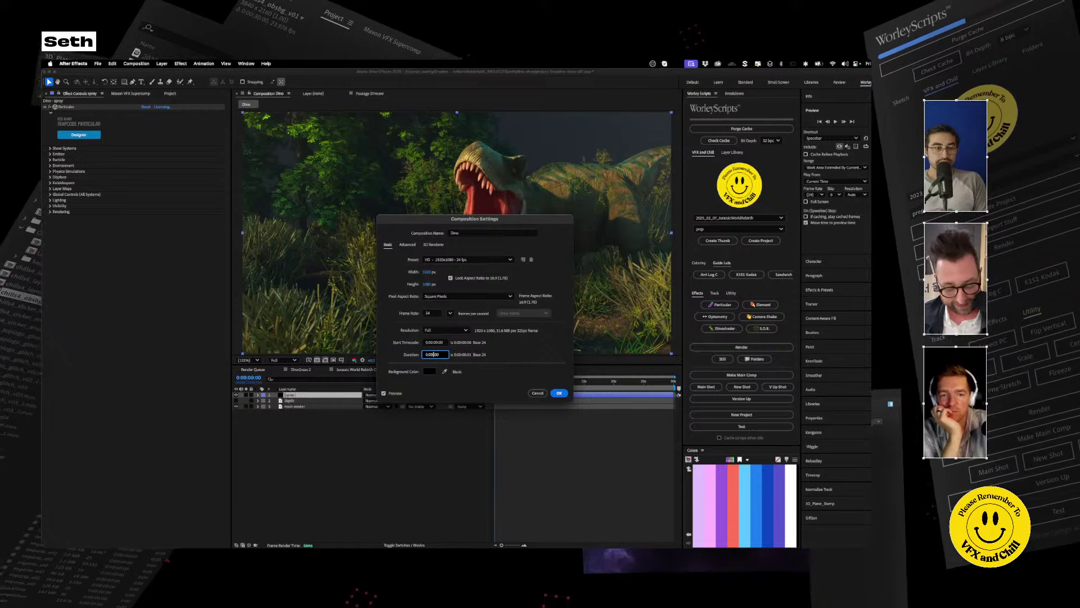
key("Return")
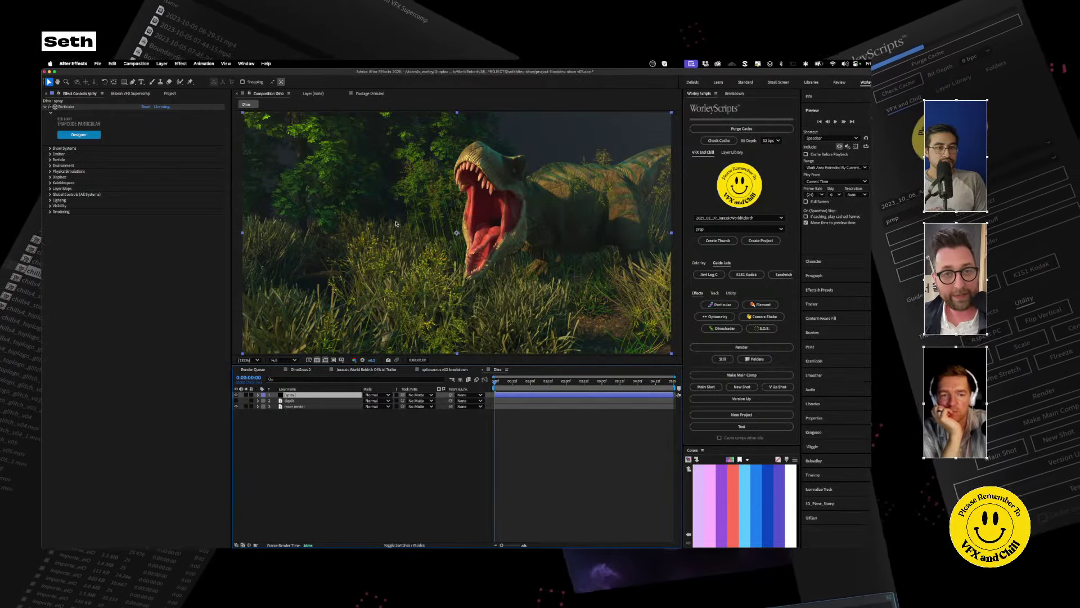
Give the Particular simulation a pre-run time in the global controls and play back the spray from the composition's start.
left_click(50, 194)
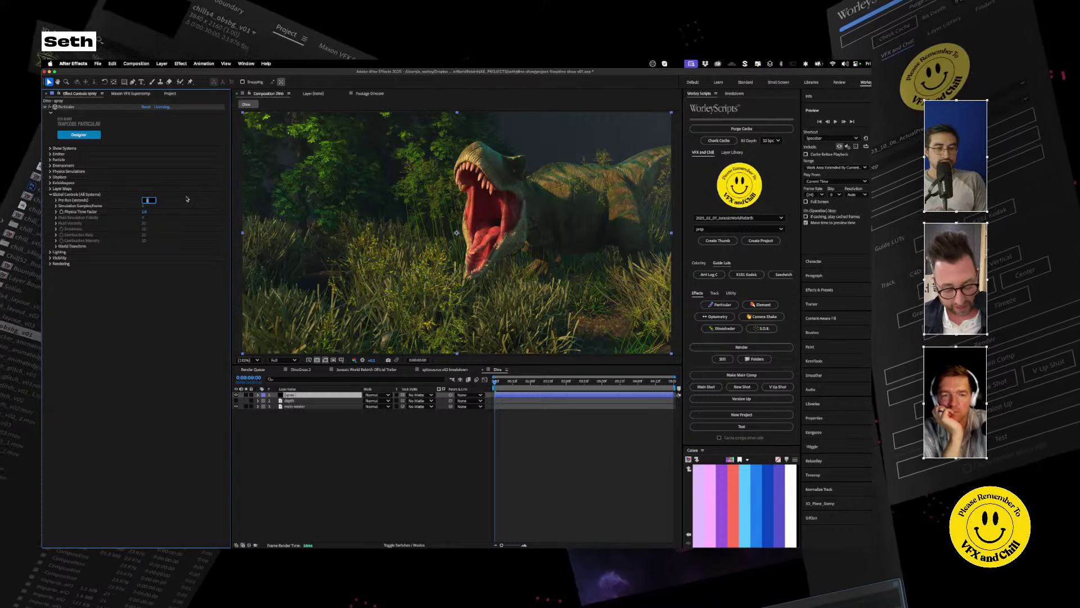
key("Return")
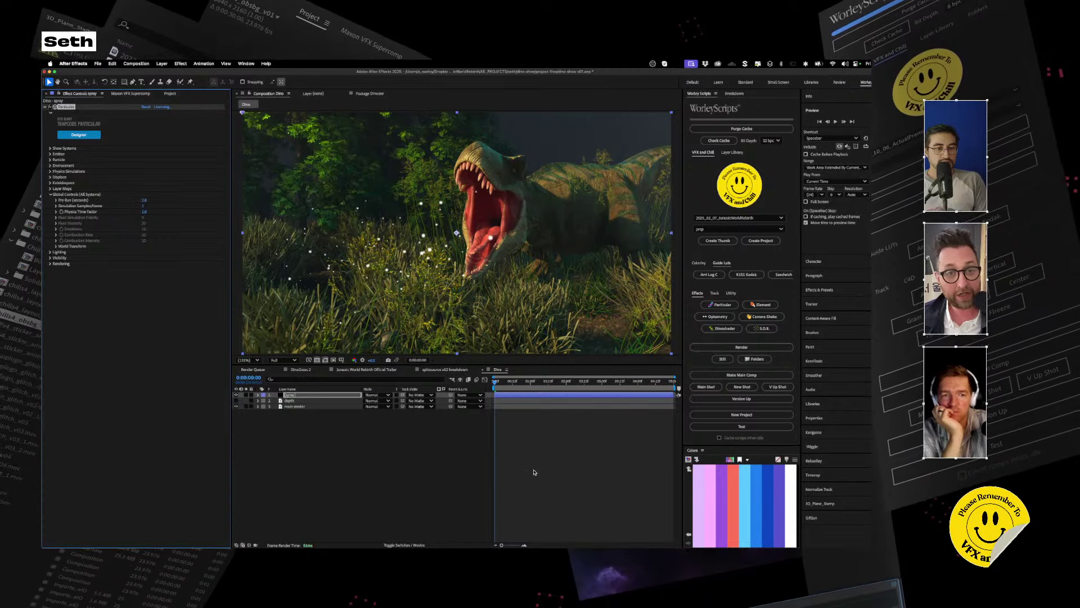
left_click(377, 498)
key("space")
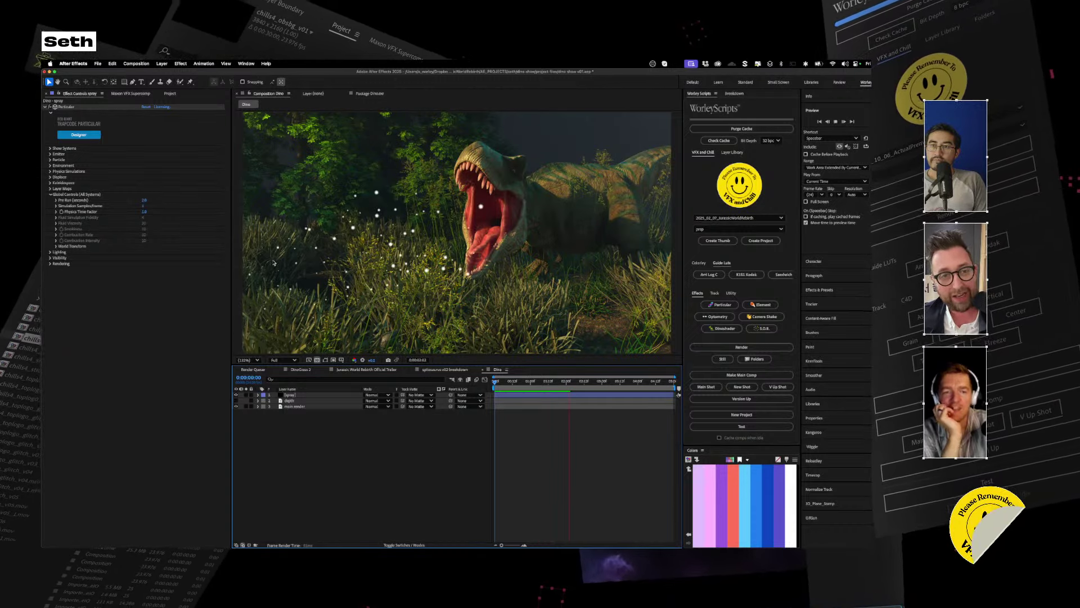
key("space")
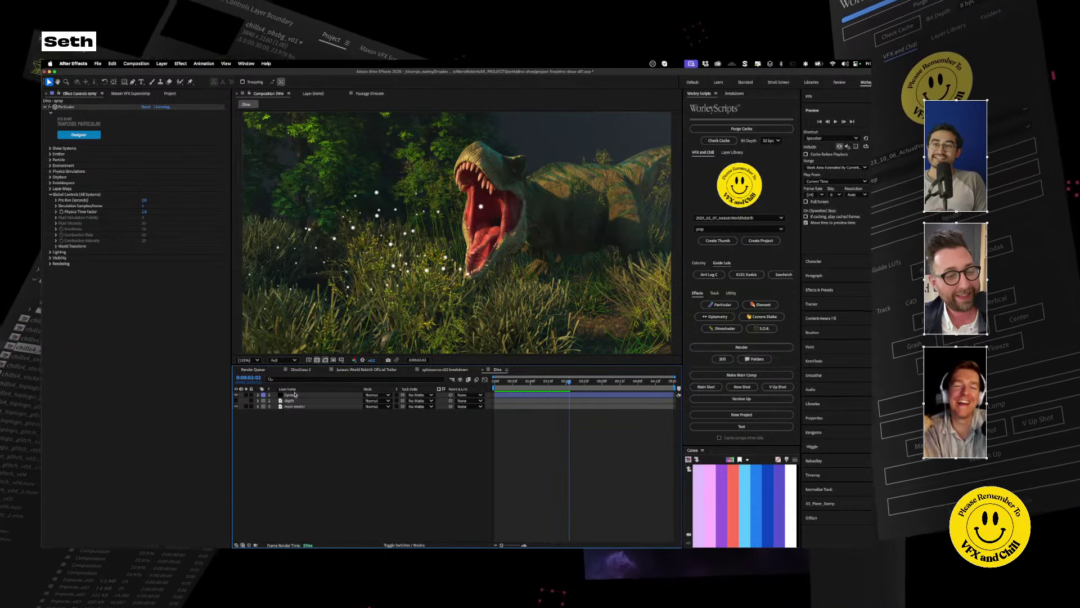
Adjust the Y rotation of the spray layer's Particular emitter.
left_click(294, 395)
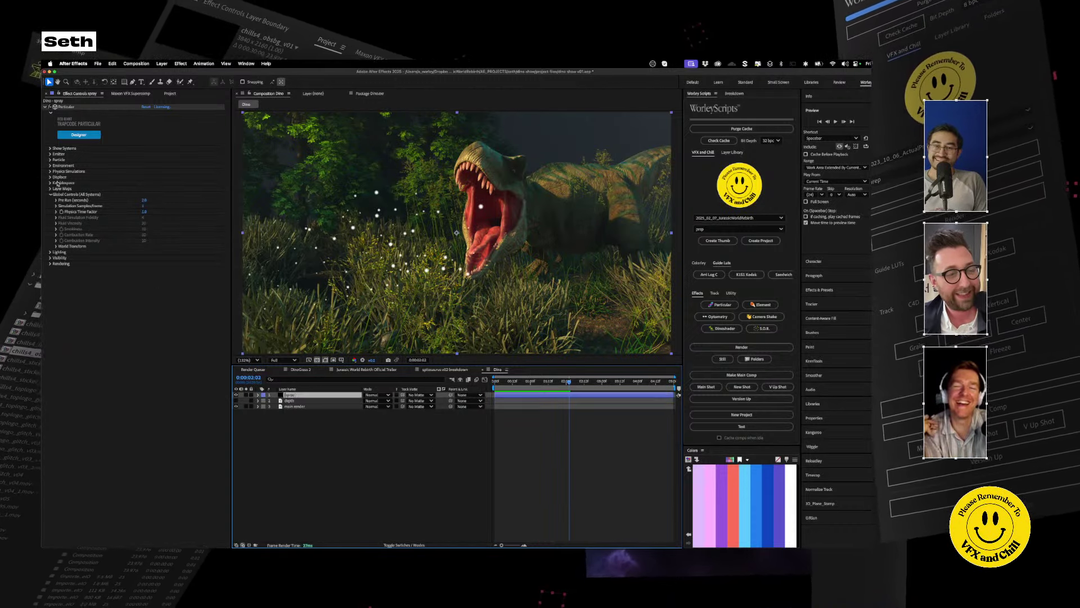
left_click(50, 154)
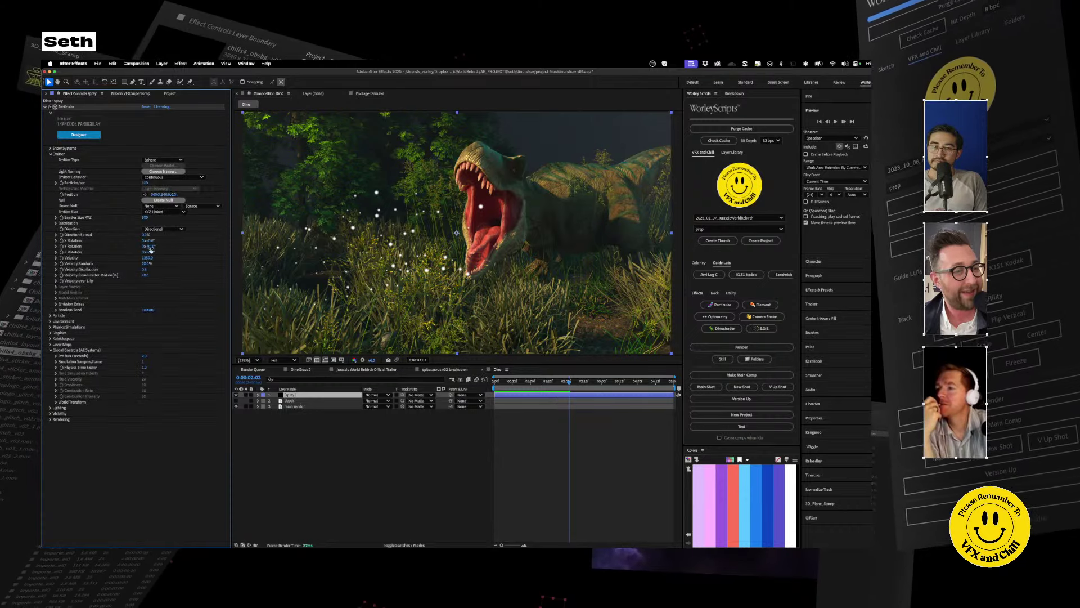
mouse_move(147, 246)
left_mouse_down()
mouse_move(169, 248)
mouse_move(147, 248)
left_mouse_up()
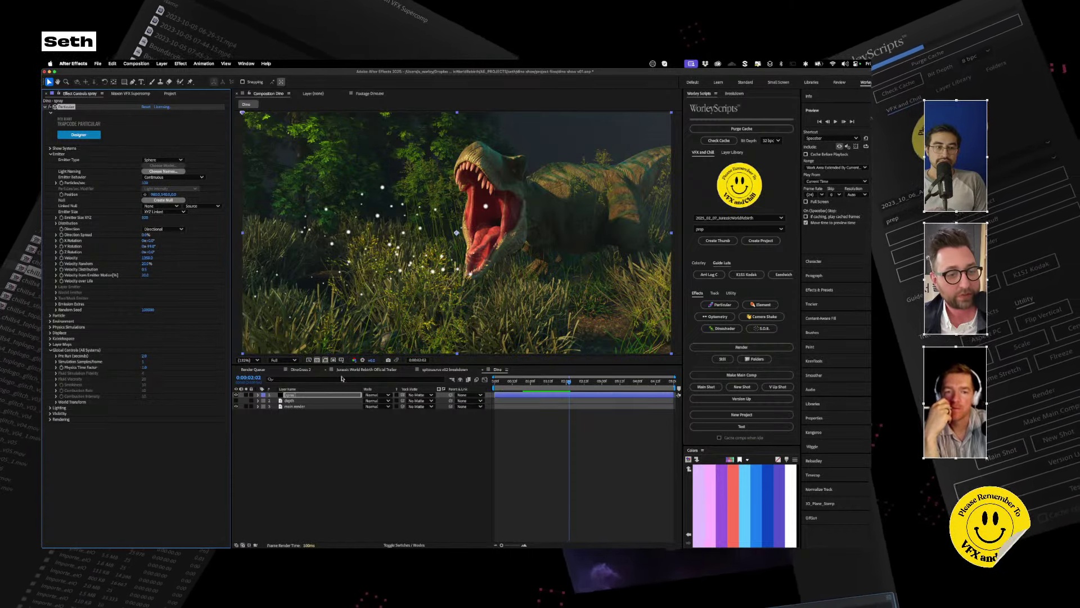
Set motion blur to On in Particular's rendering settings and adjust its shutter angle.
left_click(50, 420)
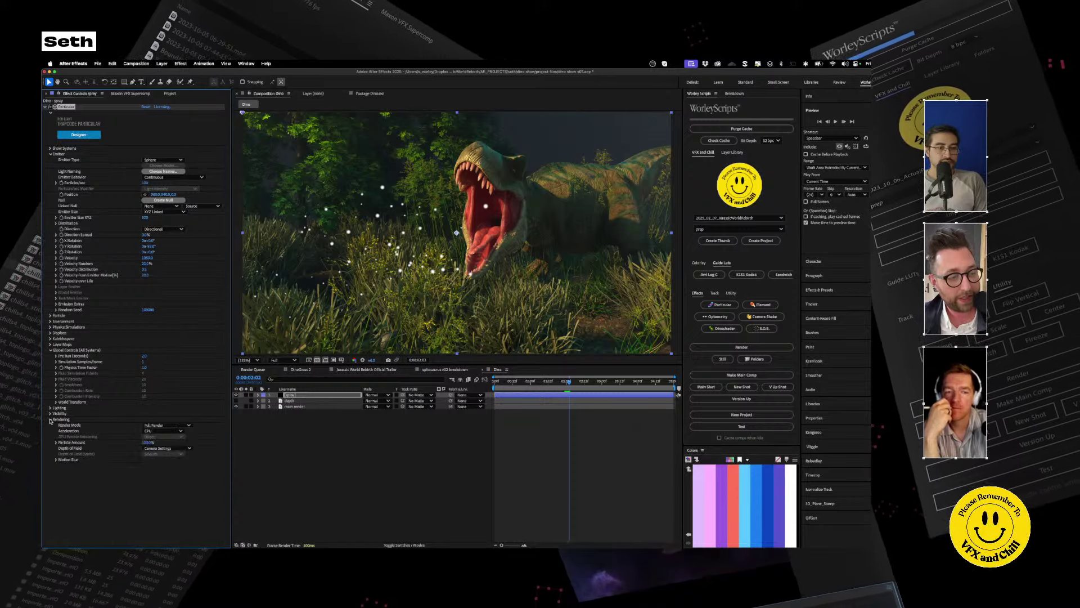
left_click(56, 459)
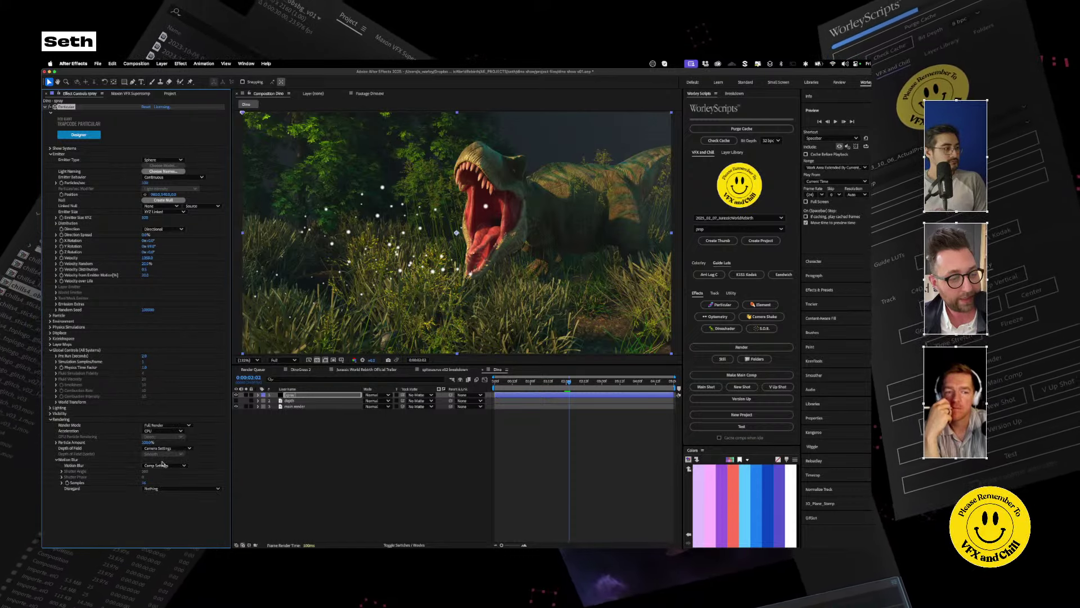
left_click(164, 465)
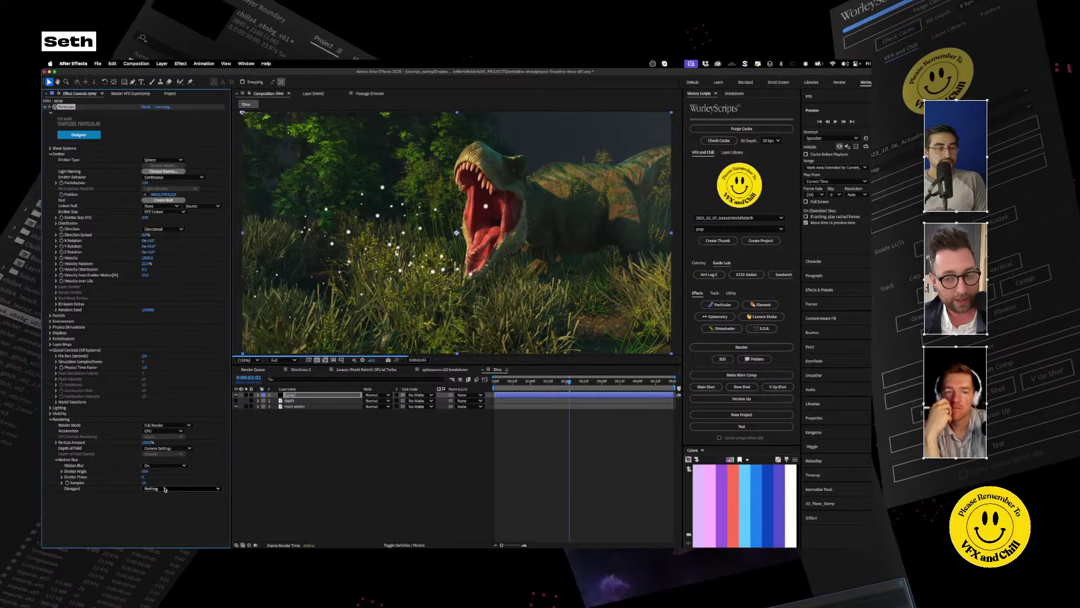
left_click(164, 474)
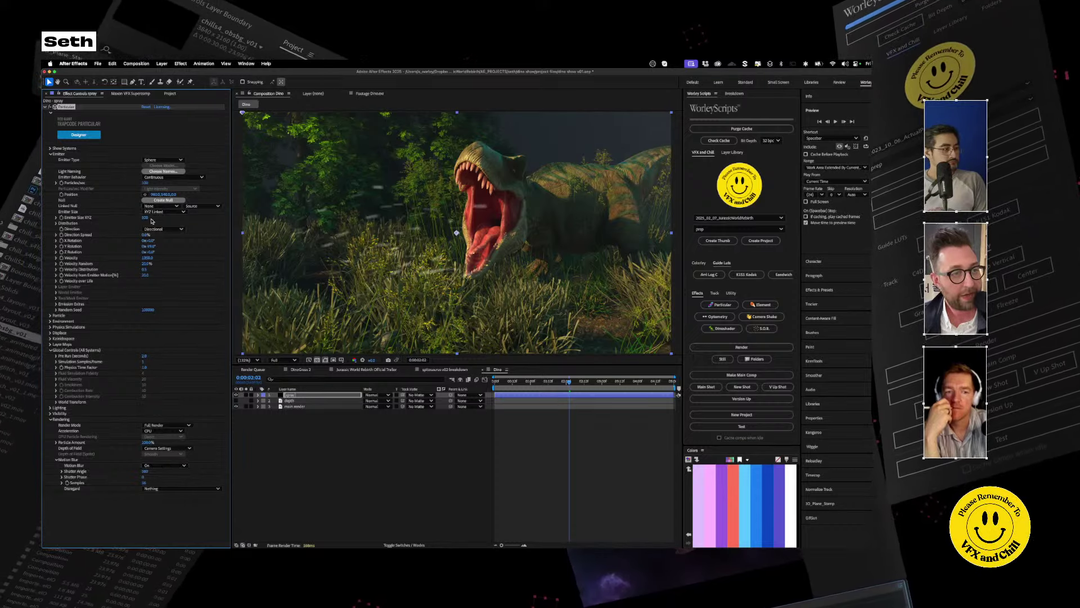
Refine the emitter's Y rotation and place the emitter position inside the dinosaur's open mouth.
mouse_move(148, 247)
left_mouse_down()
mouse_move(135, 248)
mouse_move(179, 249)
mouse_move(143, 252)
left_mouse_up()
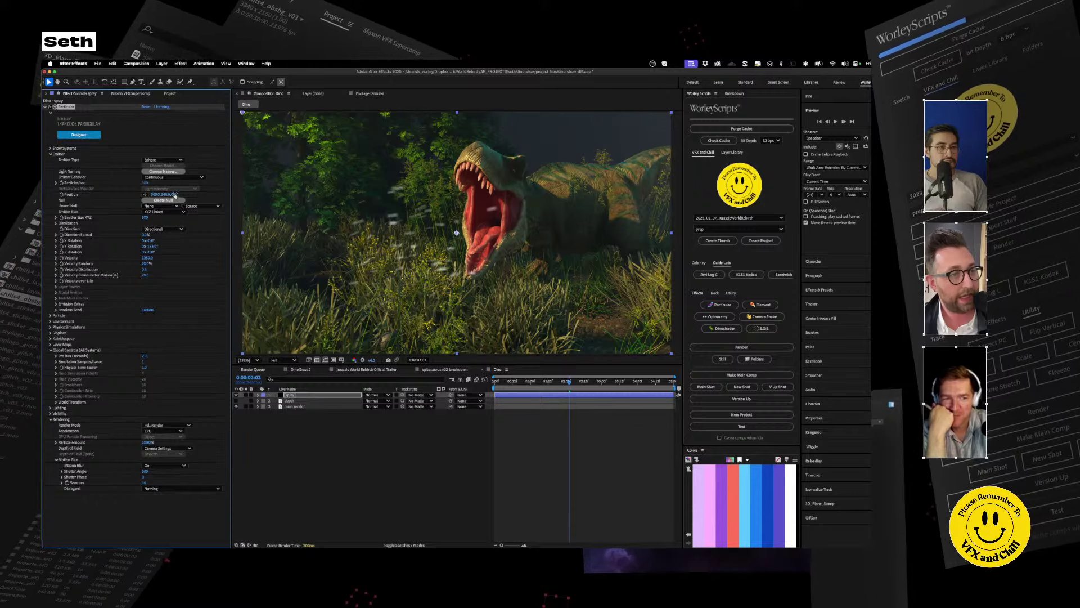
left_click_drag(174, 194, 283, 195)
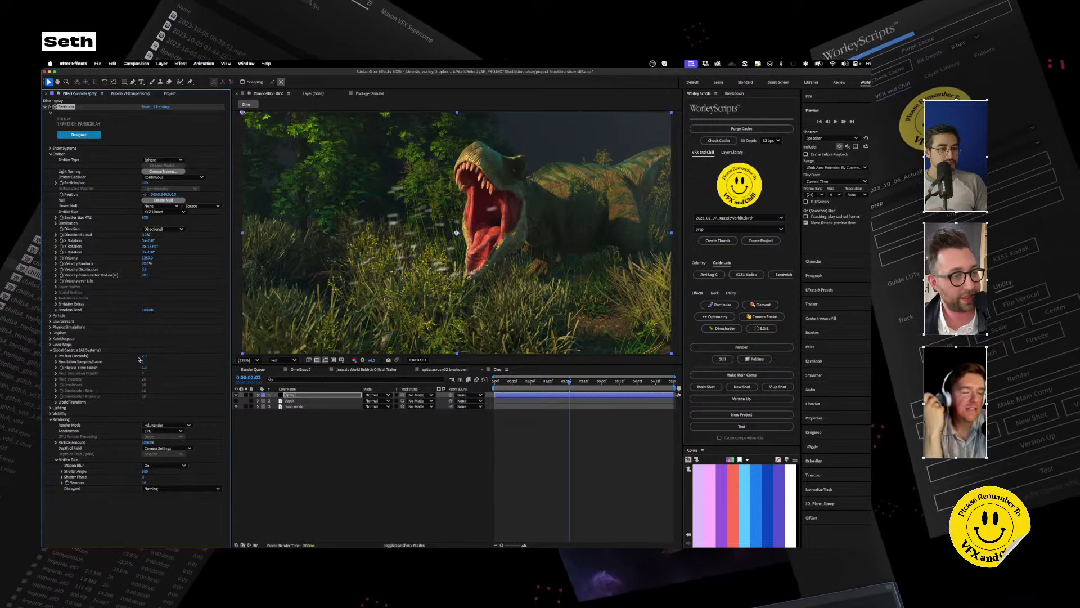
left_click(51, 316)
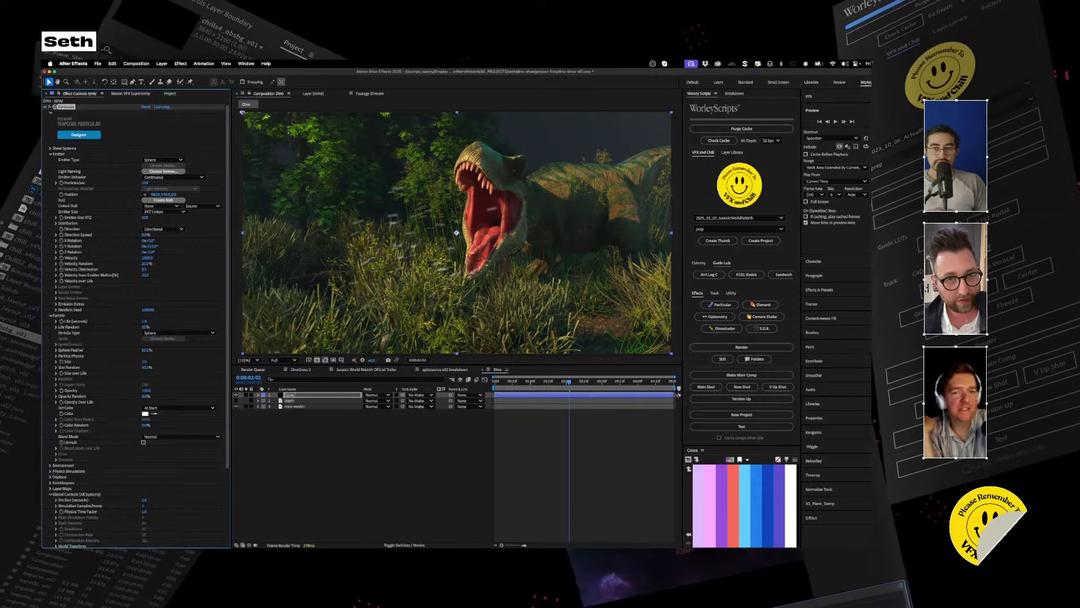
left_click(145, 195)
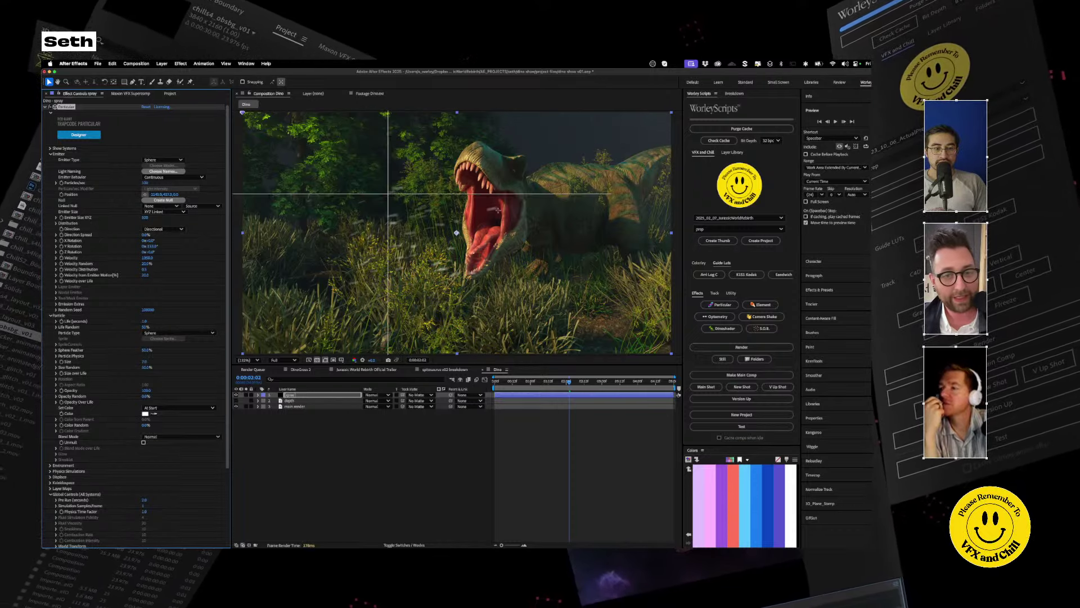
left_click(496, 214)
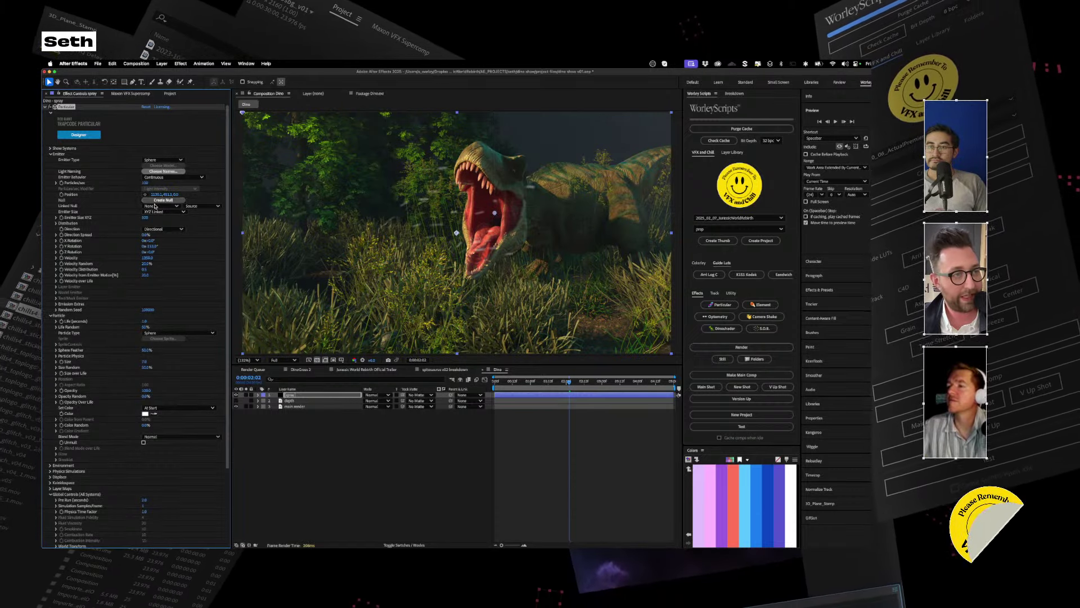
Set the emitter size to 300, widen the direction spread, and play back the spray from the start.
type("200")
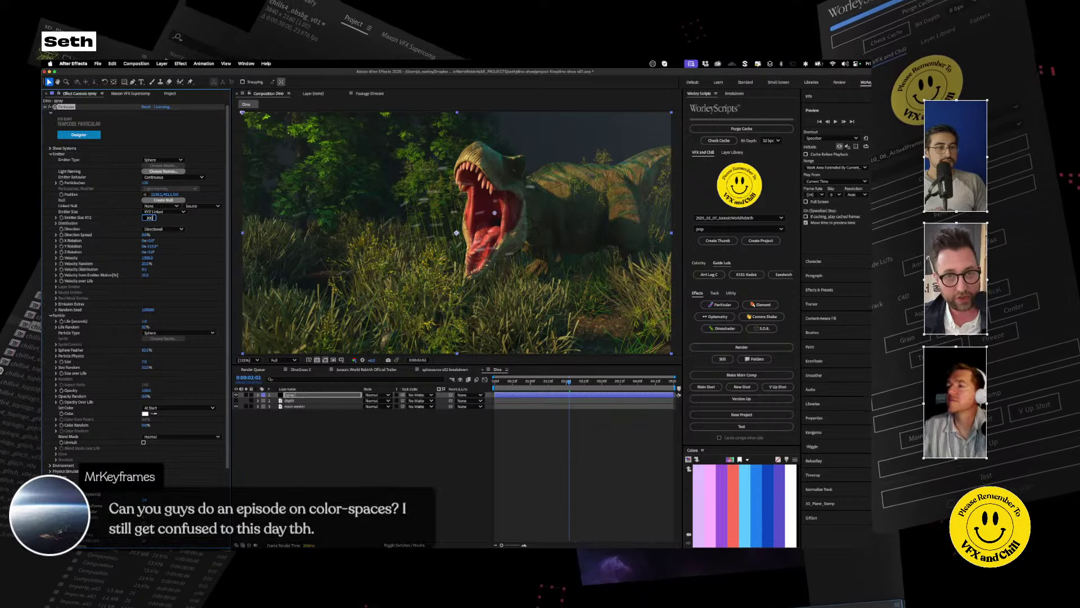
key("Return")
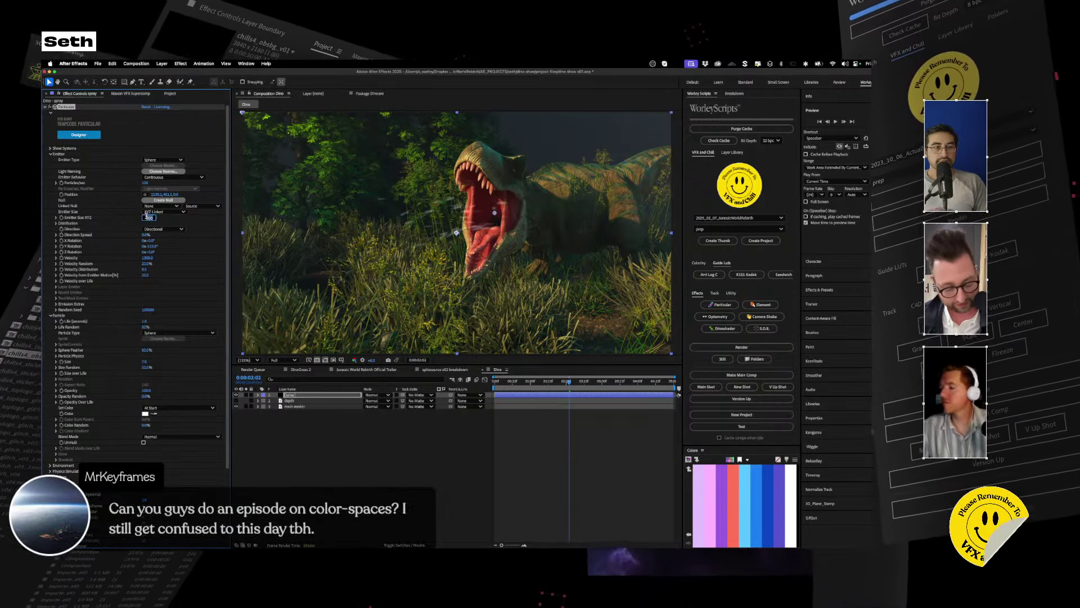
type("300")
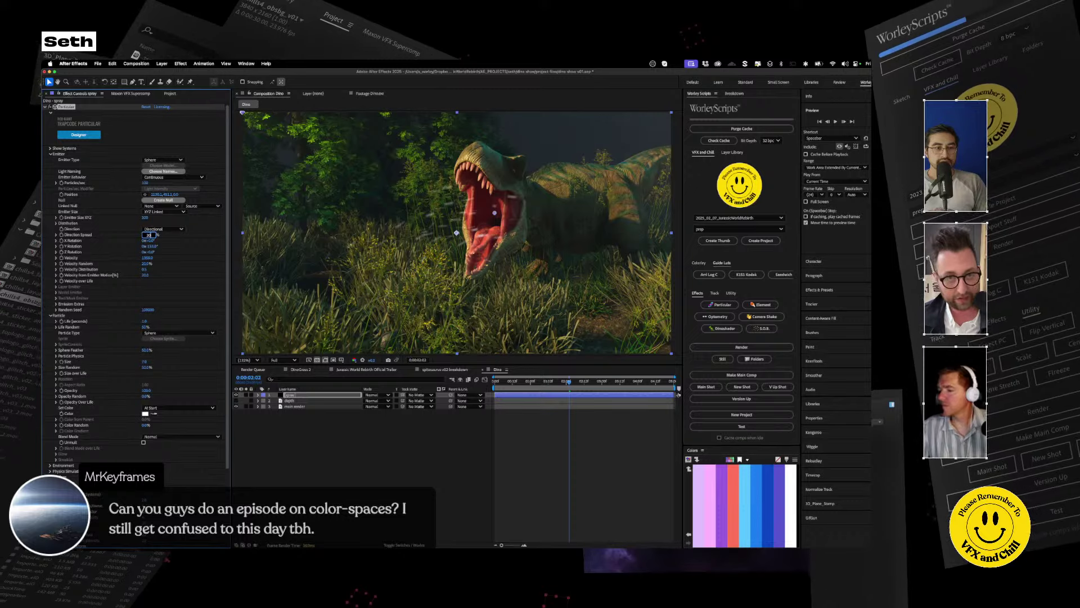
key("Return")
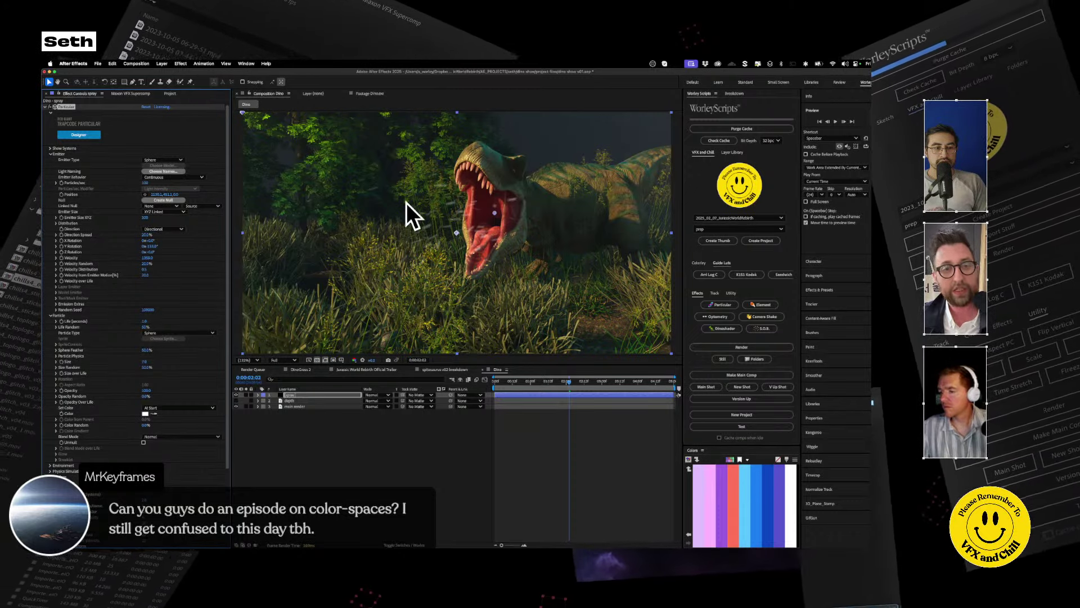
left_click(378, 460)
key("Home")
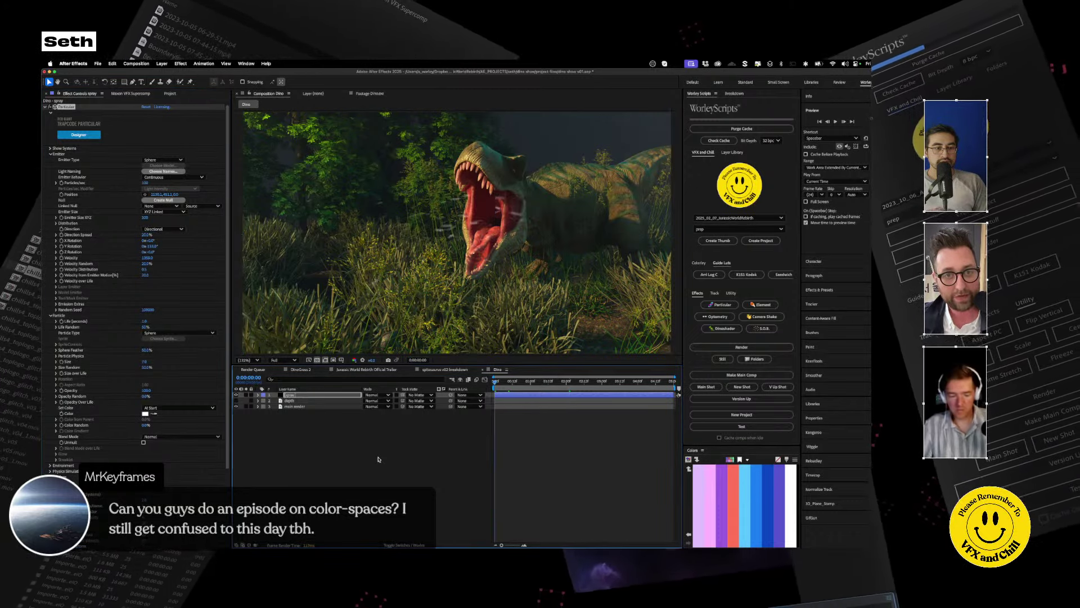
key("space")
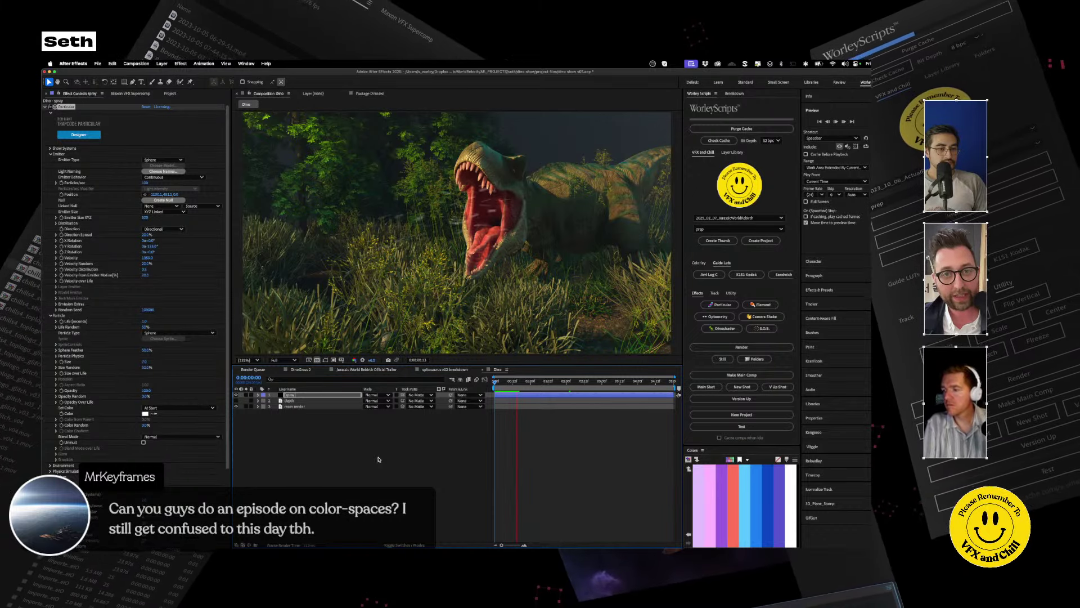
key("space")
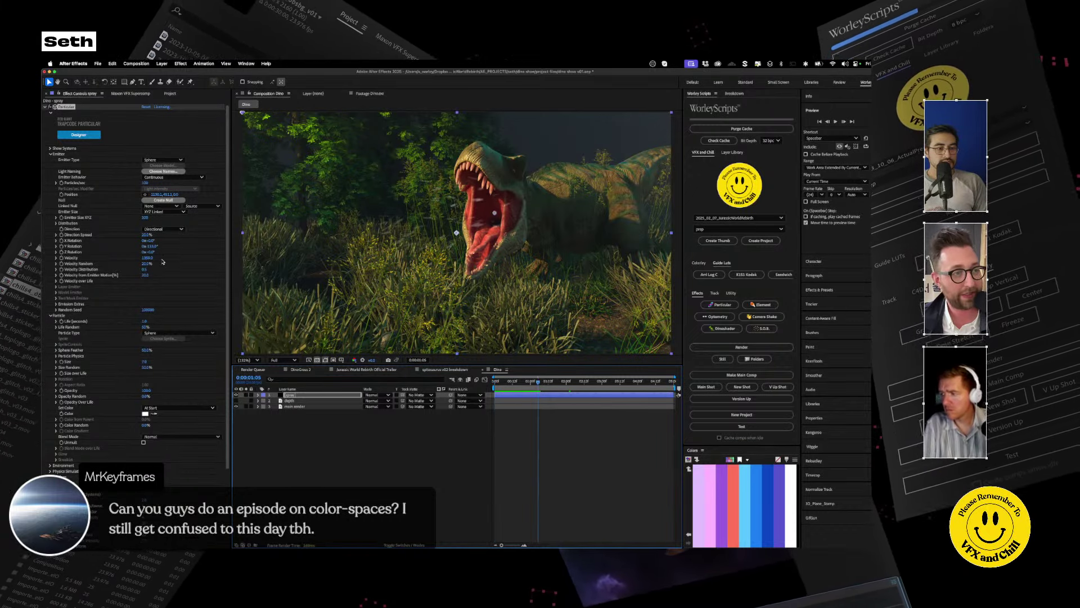
Increase the emitter's velocity and play back the spray from near the start.
left_click(147, 257)
type("1350")
key("Return")
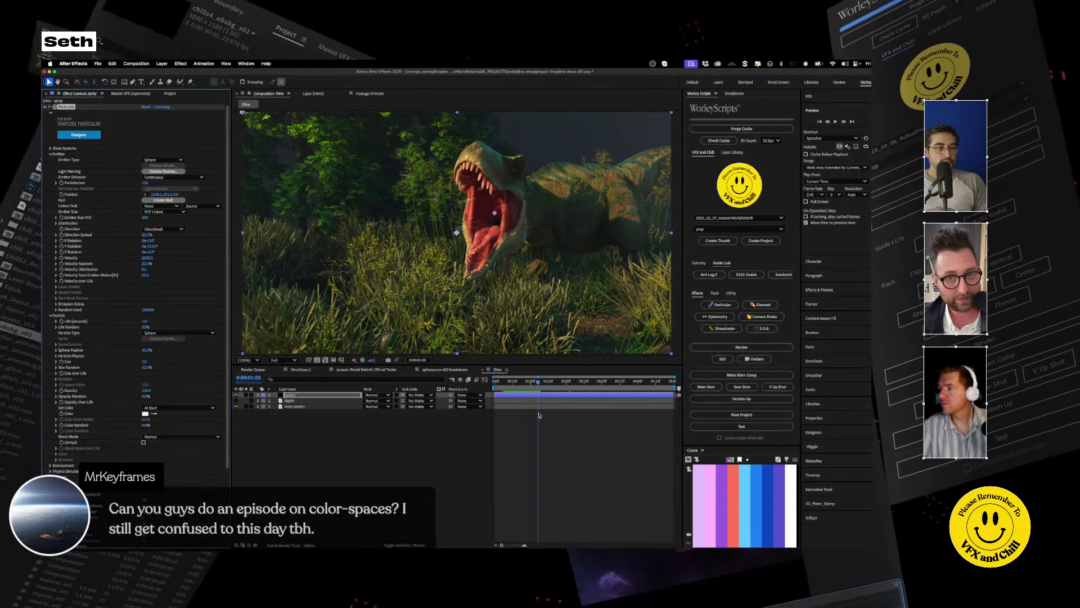
left_click(503, 384)
left_click(503, 385)
key("space")
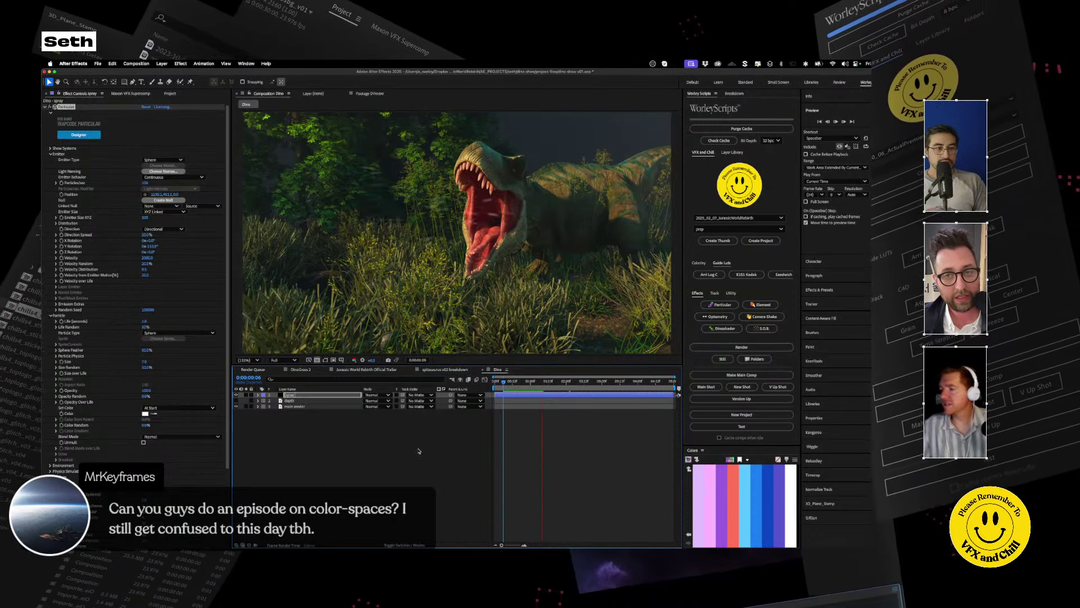
key("space")
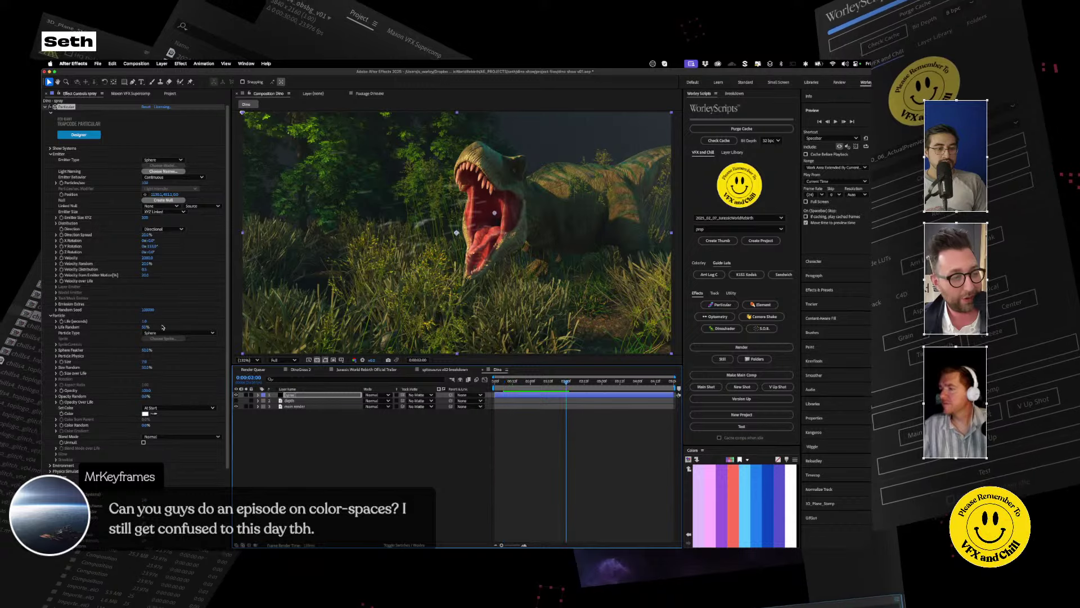
Reduce the particle size and play back the spray to judge the finer droplets.
left_click(145, 362)
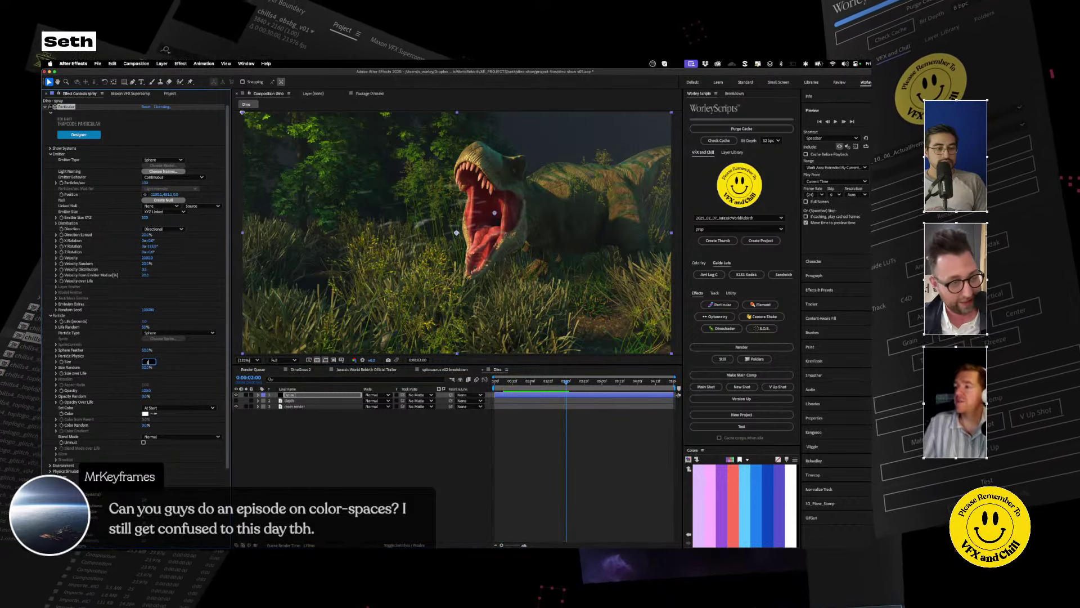
left_click(393, 450)
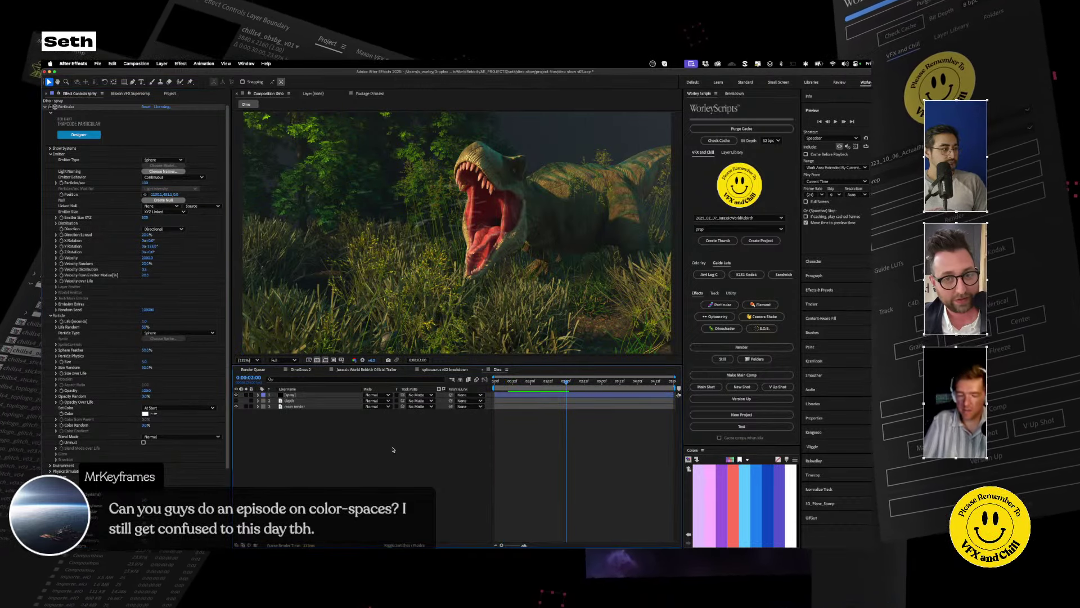
left_click(510, 382)
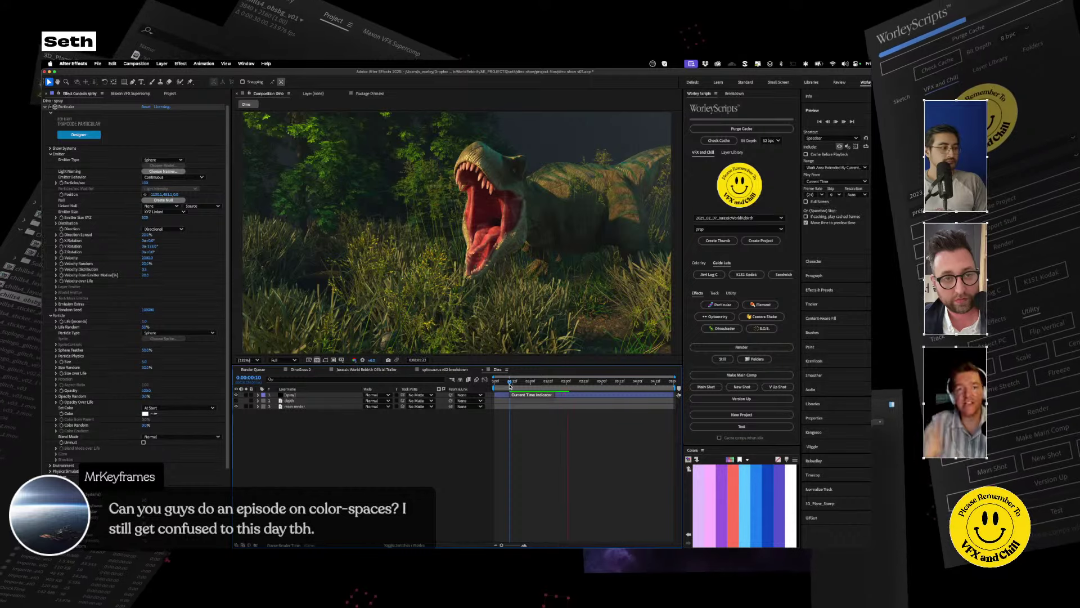
key("space")
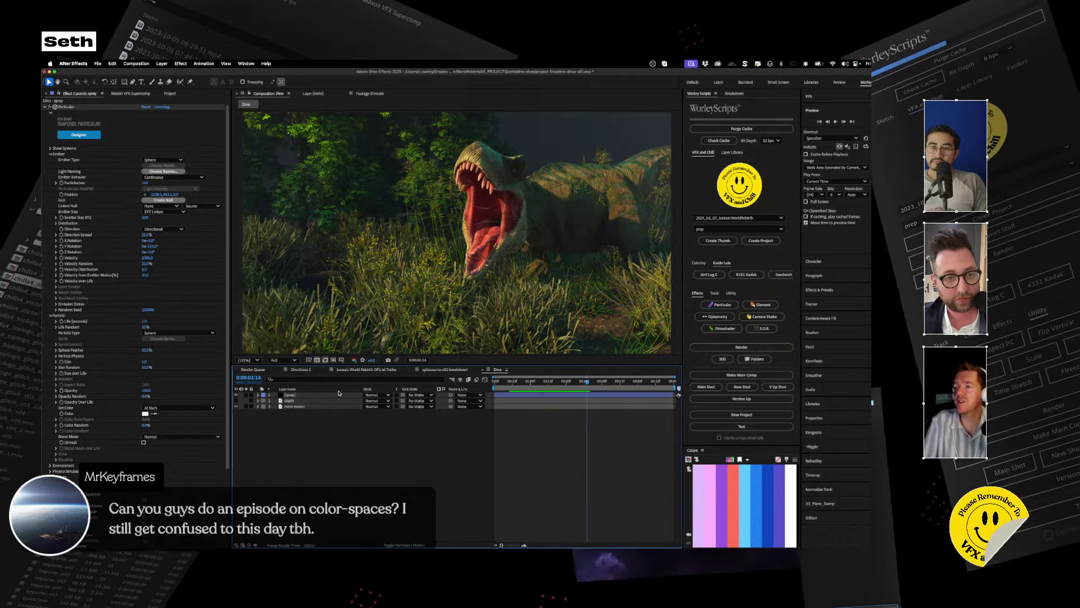
Select the spray layer and inspect the droplets at 0:00:01:10.
left_click(315, 394)
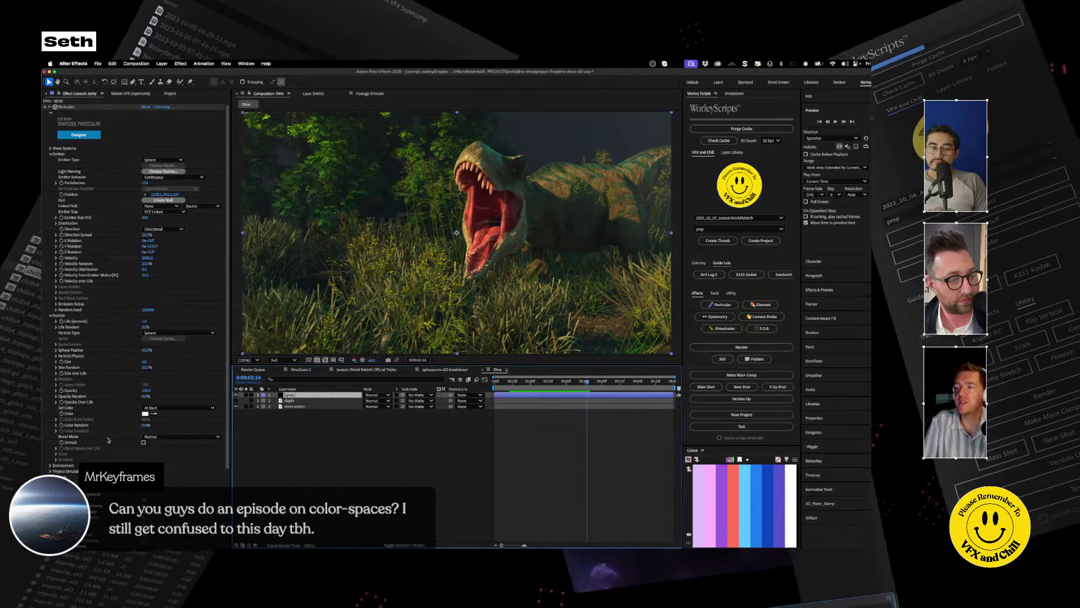
scroll(109, 441, "down", 5)
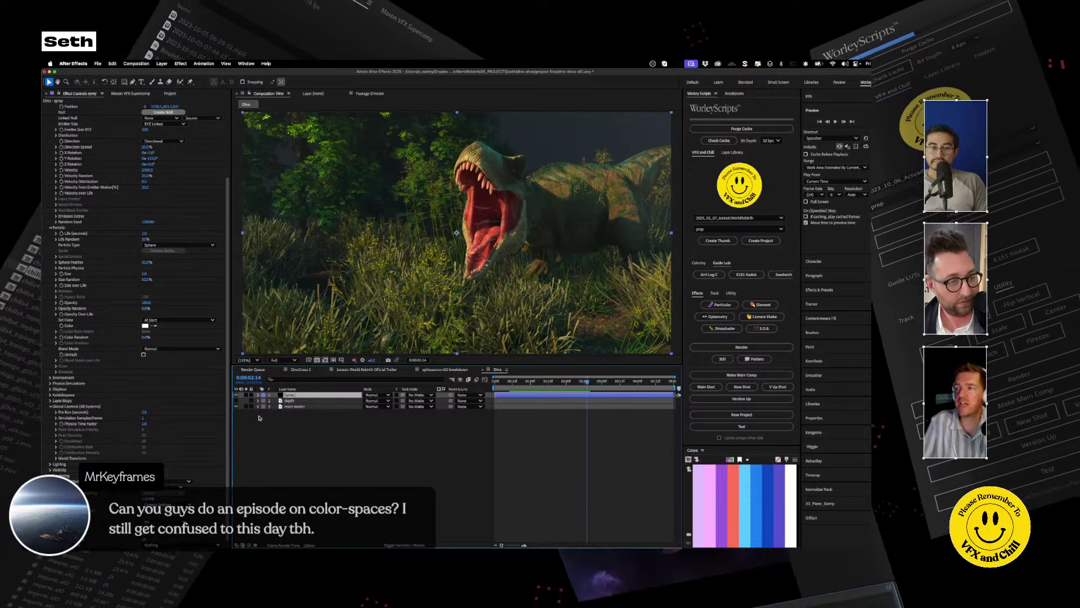
left_click_drag(518, 379, 545, 380)
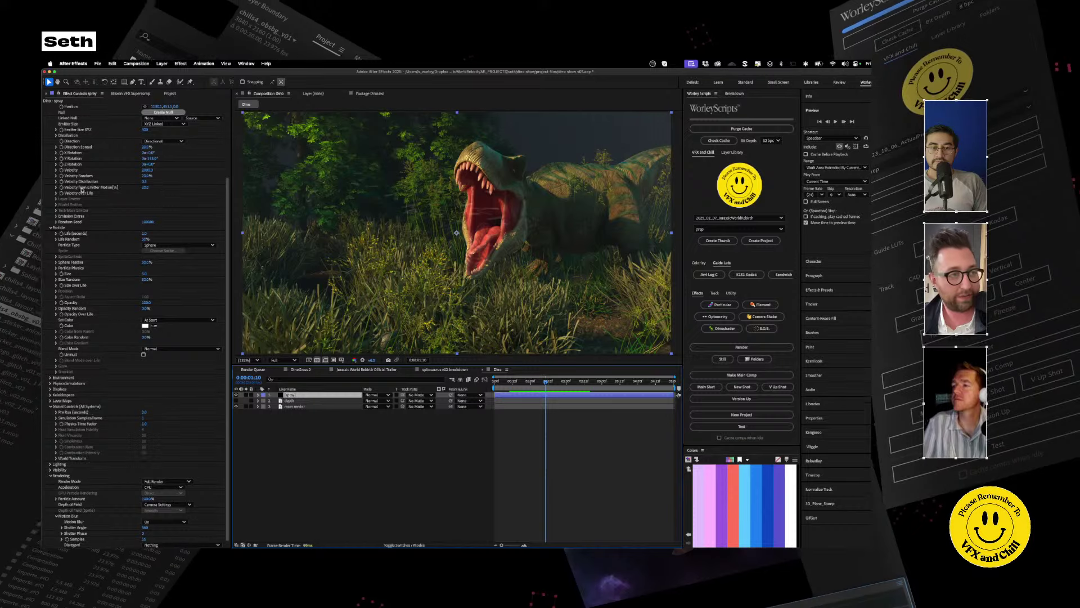
Collapse the Particular settings and add a Levels effect to the spray layer.
scroll(83, 190, "up", 5)
left_click(45, 107)
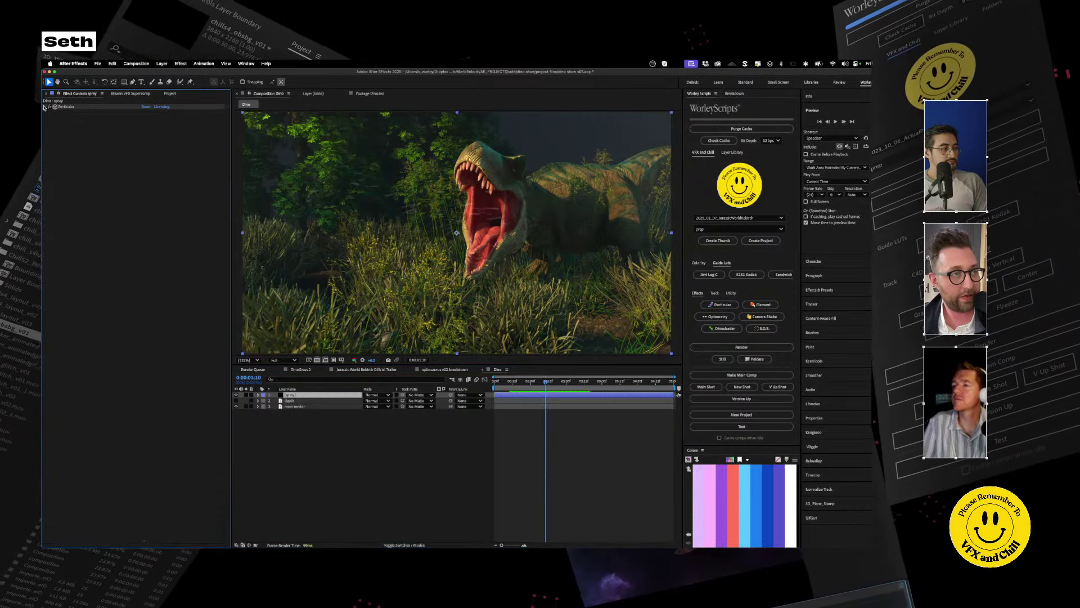
left_click(309, 395)
key("ctrl+space")
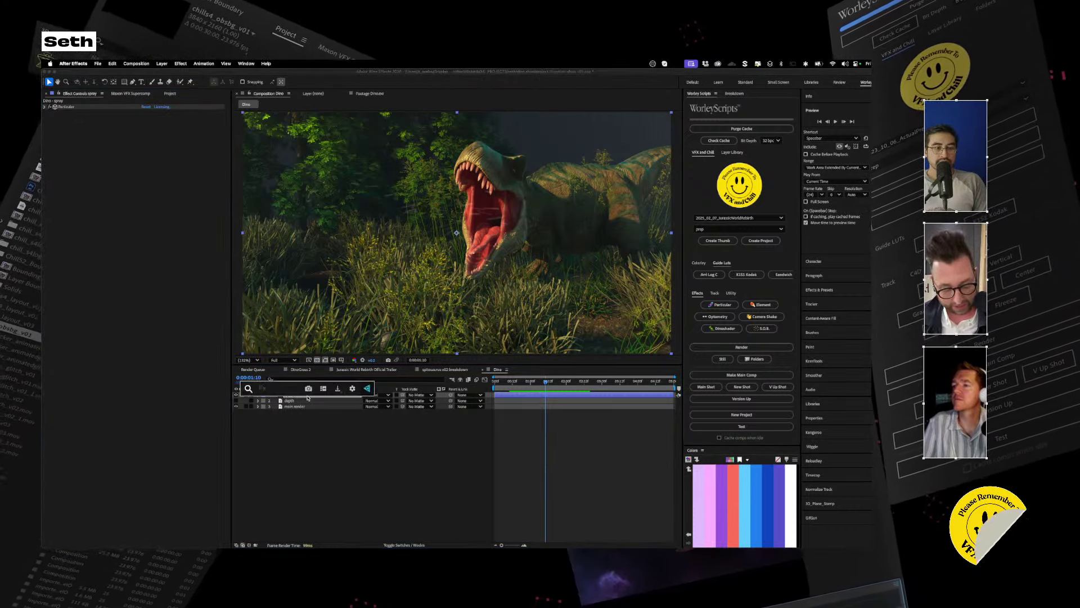
type("levels")
key("Return")
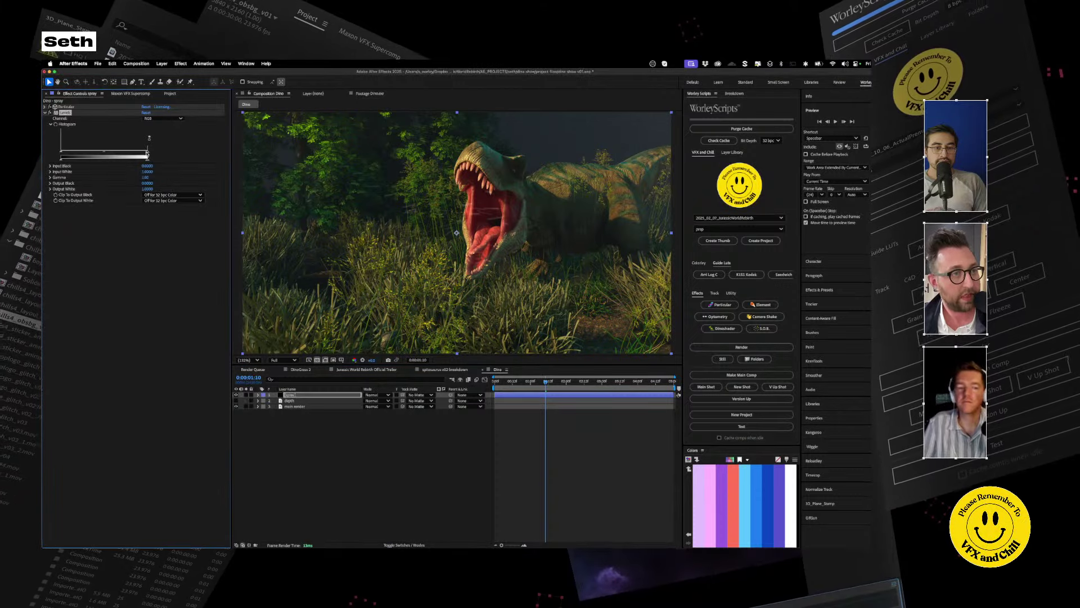
Lower the Levels input white to brighten the droplets and play back the spray from near the start.
left_click_drag(148, 153, 97, 152)
left_click(504, 381)
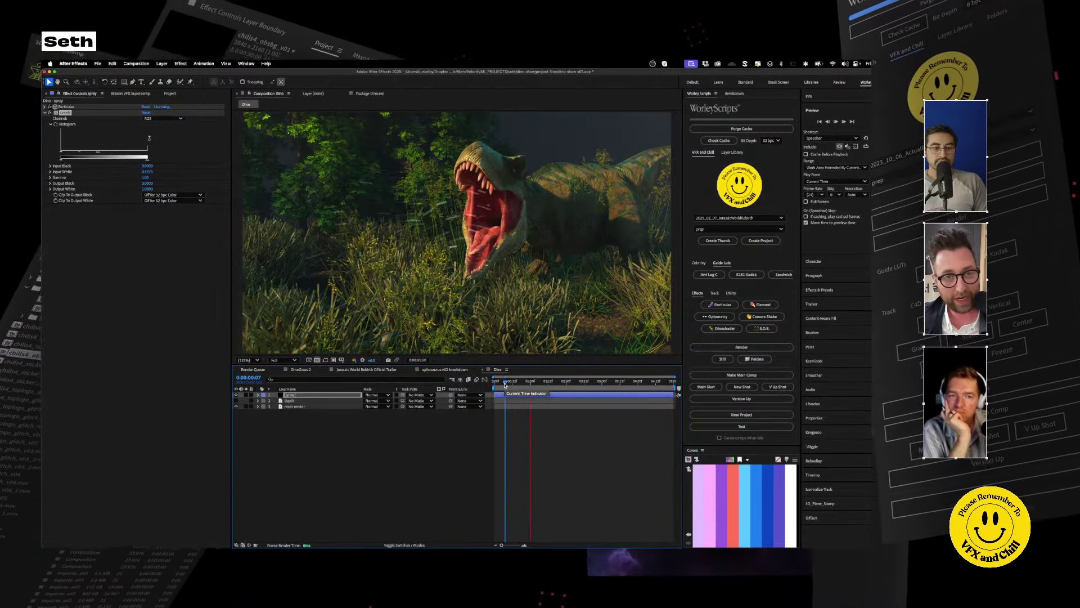
key("space")
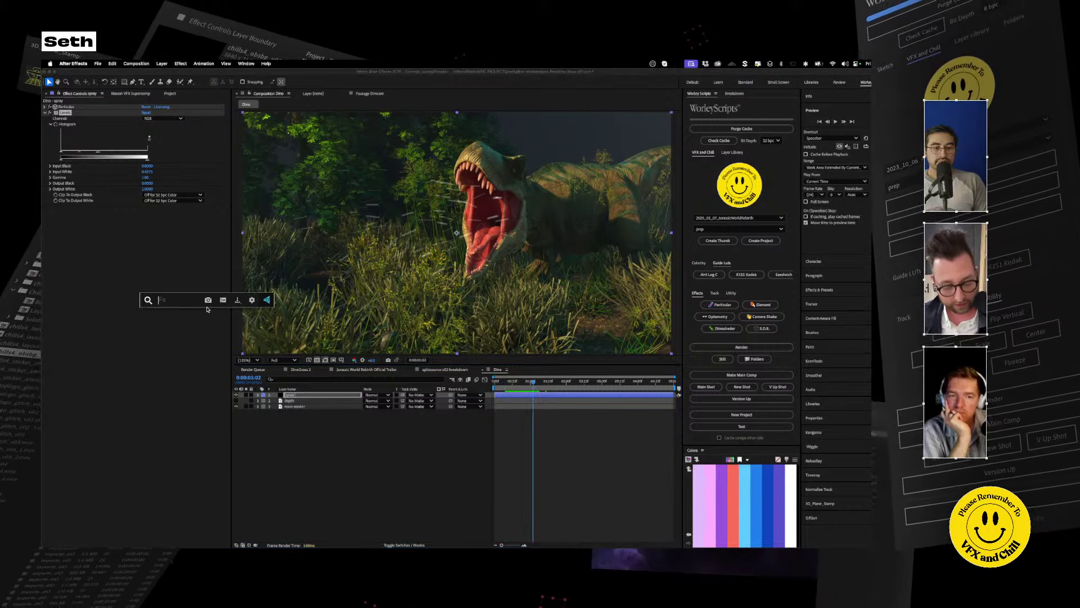
Add a Tint effect to the spray layer and sample its Map White To colour from inside the dinosaur's mouth.
key("ctrl+space")
type("tint")
key("Return")
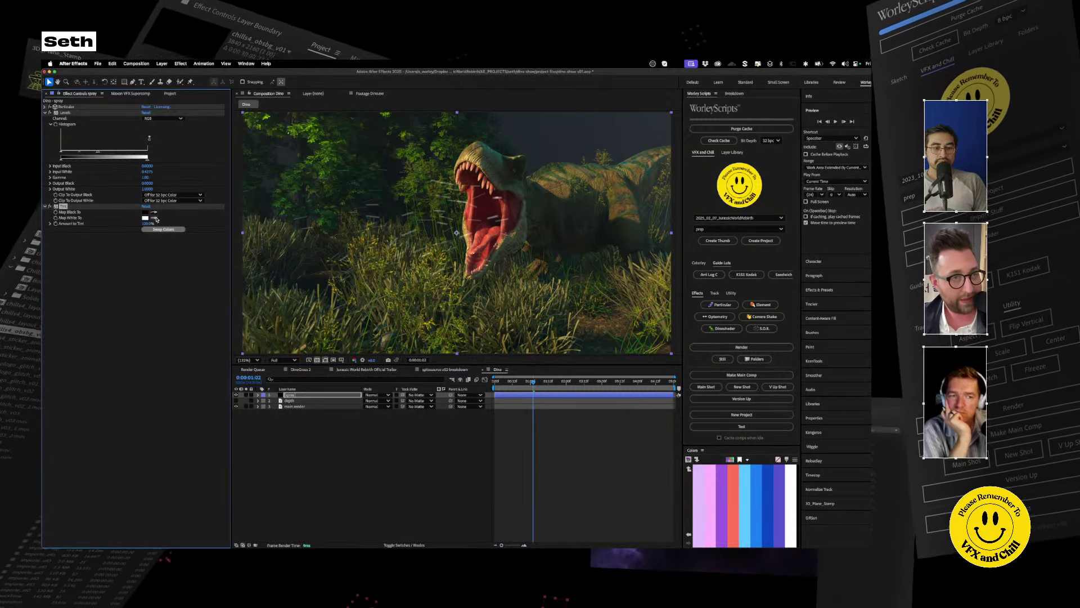
left_click(475, 189)
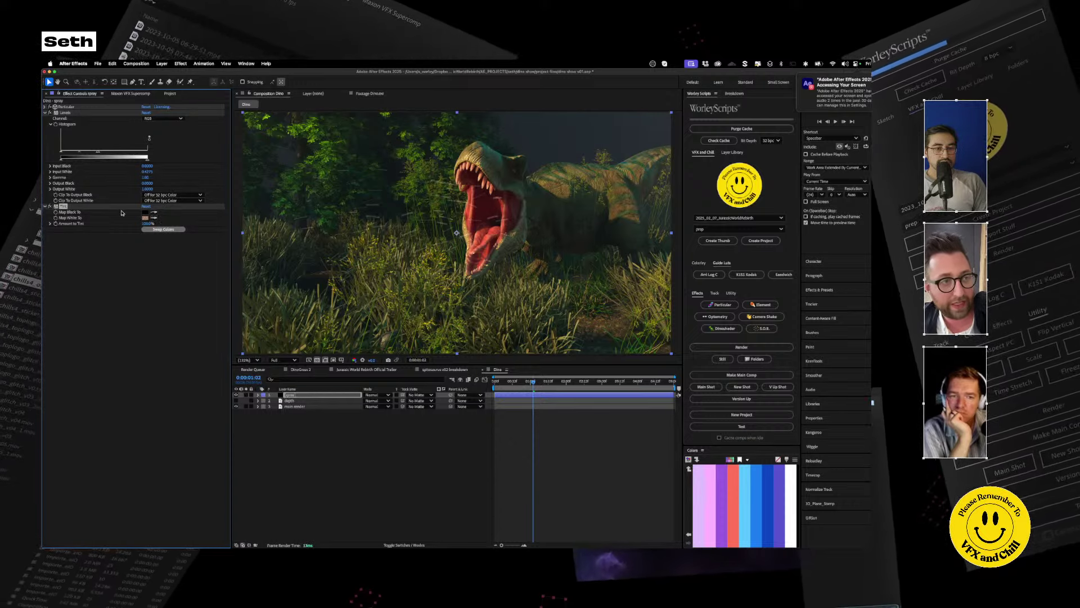
Brighten the Tint's Map White To colour, shift its hue slightly toward orange, and play back the tinted spray.
left_click(145, 217)
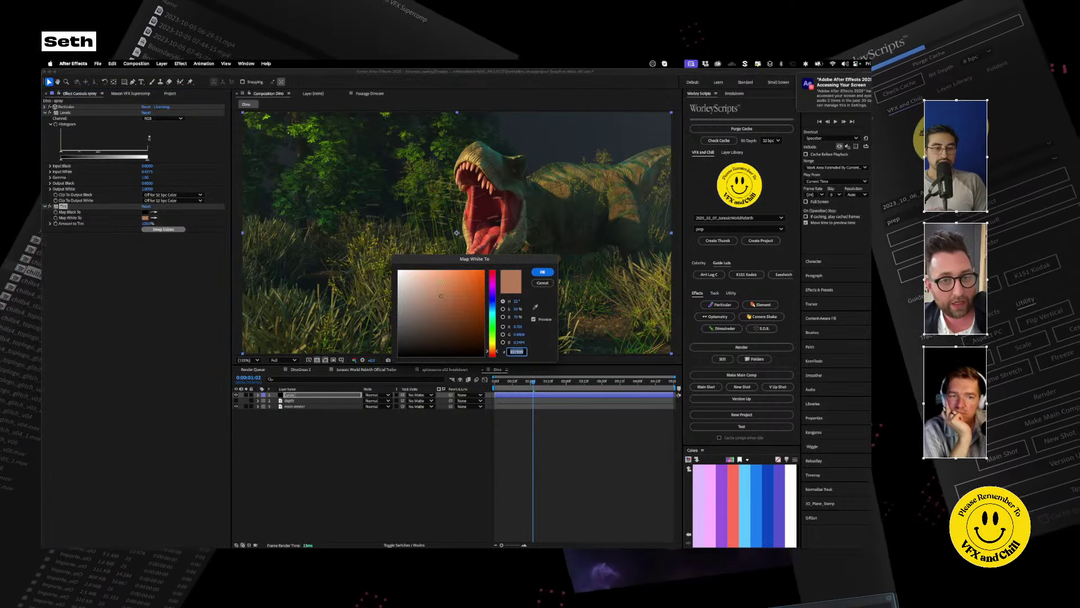
left_click(439, 271)
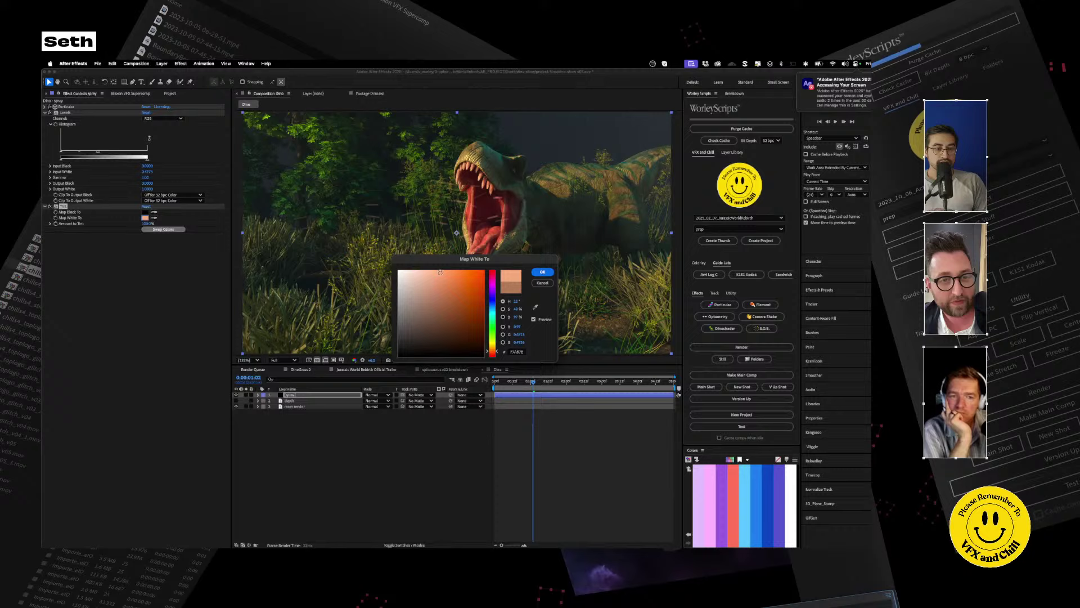
left_click(544, 274)
left_click(146, 217)
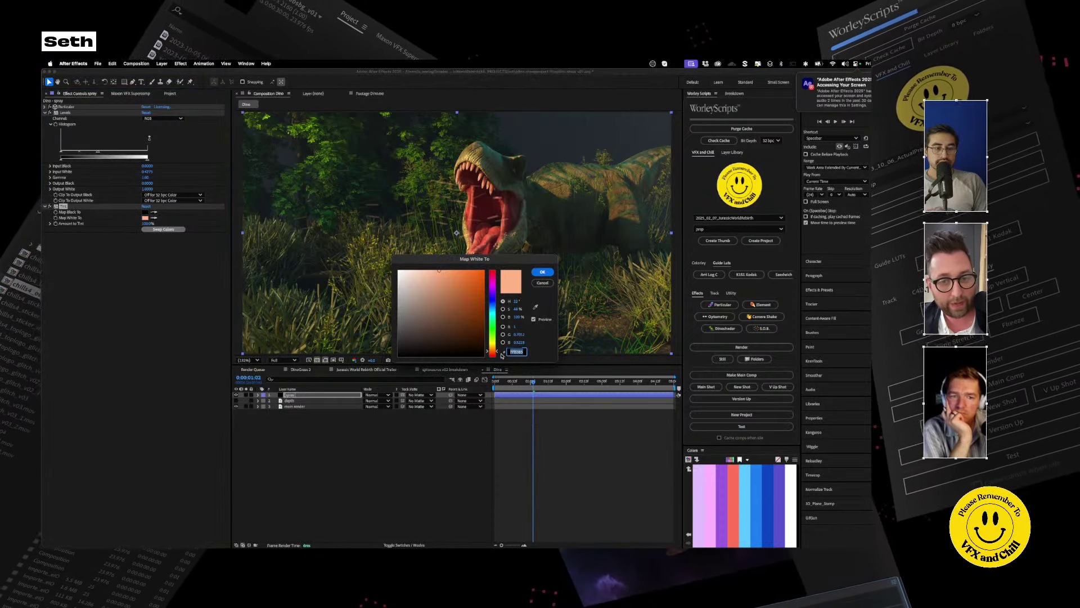
left_click_drag(495, 352, 495, 349)
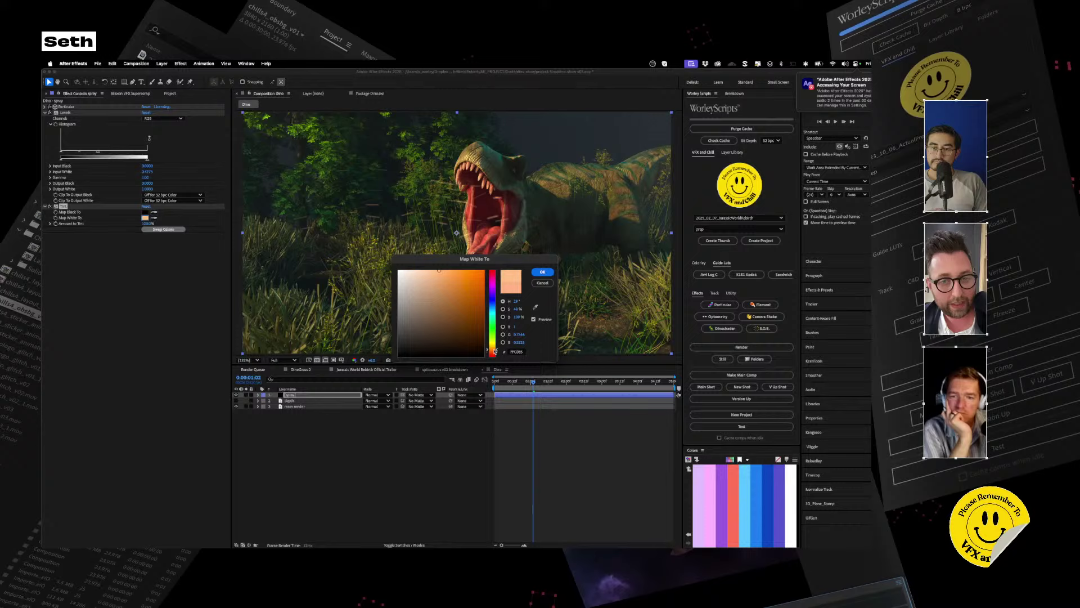
left_click(541, 272)
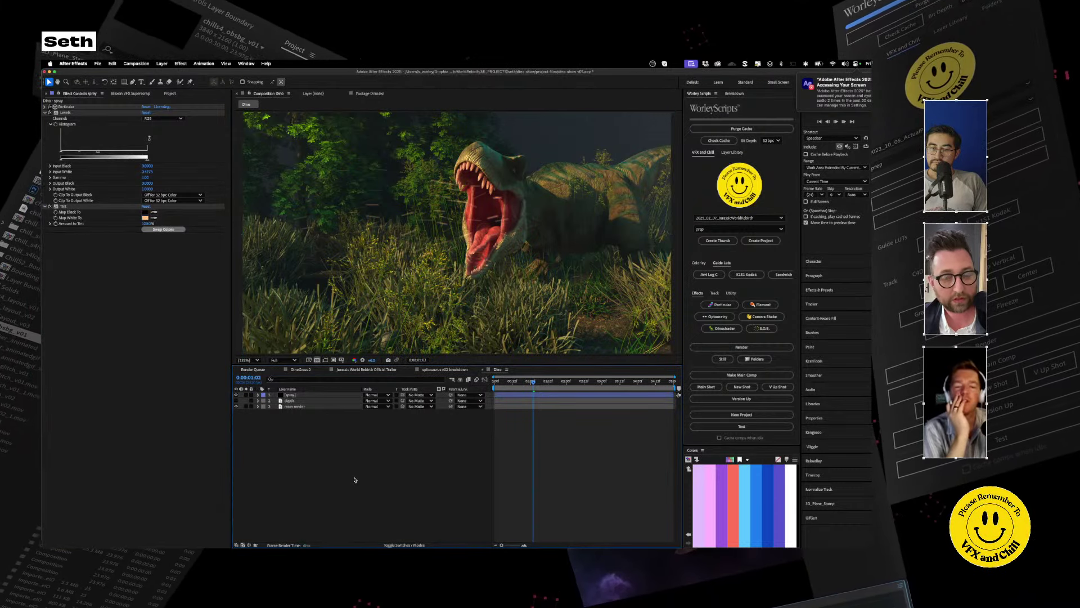
key("space")
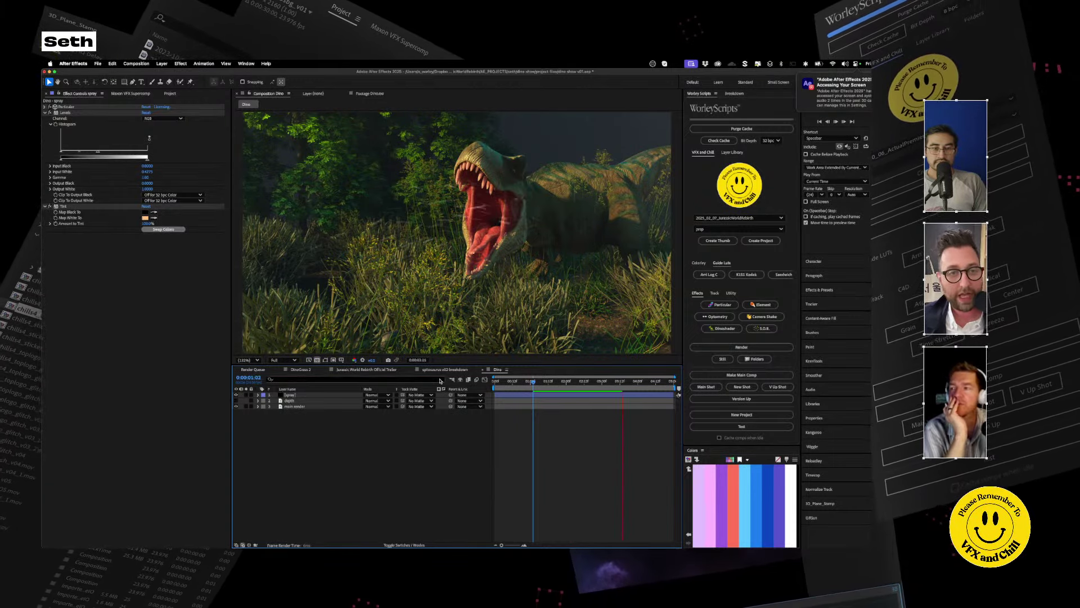
key("space")
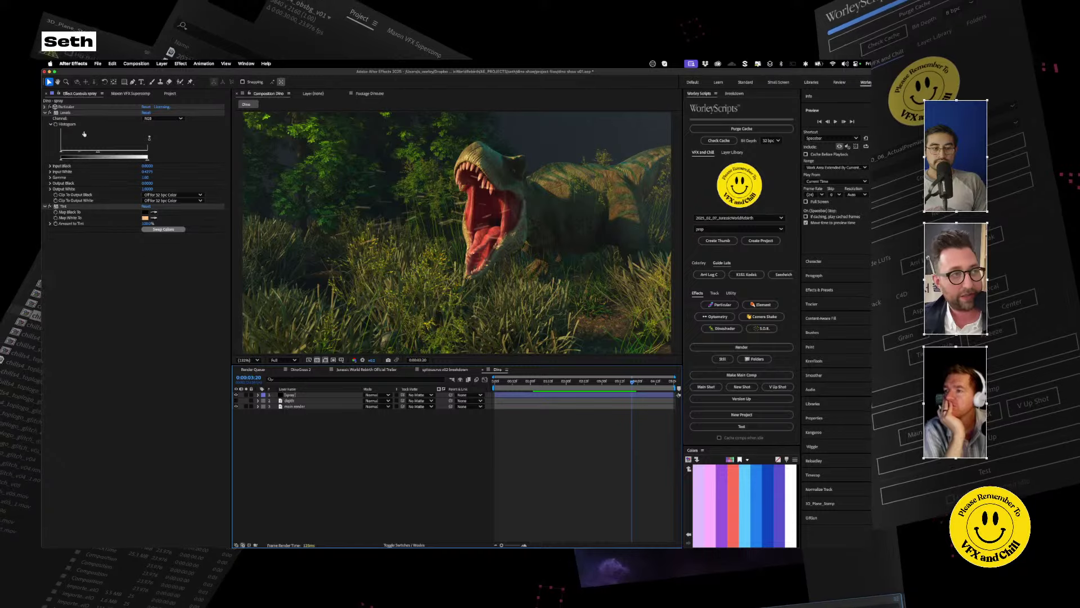
Increase Particular's gravity on the spray layer and play back the falling droplets from about one second.
left_click(84, 134)
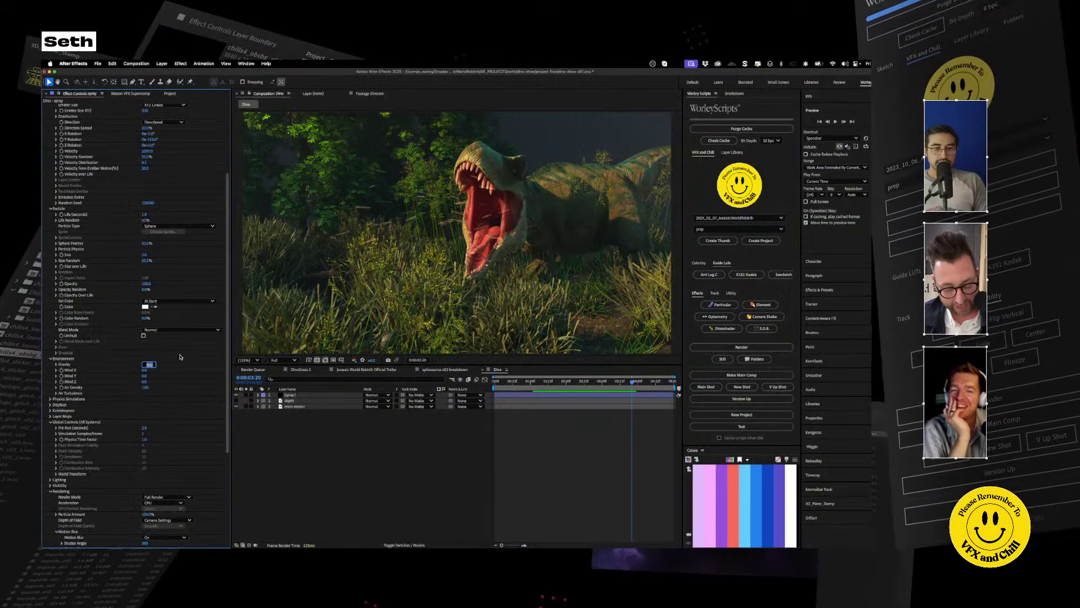
type("0")
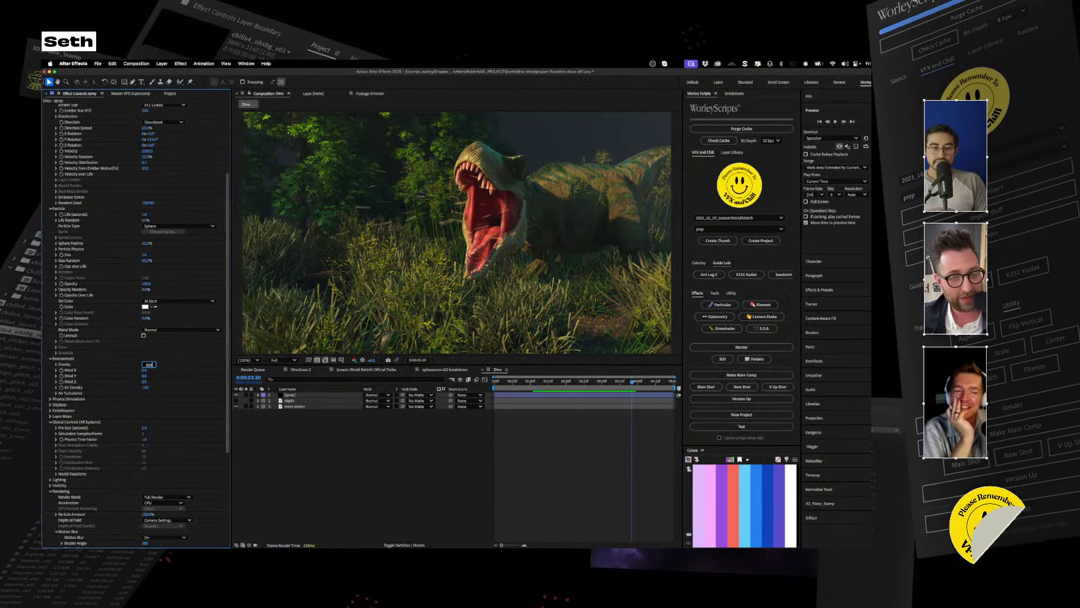
key("Return")
left_click(535, 382)
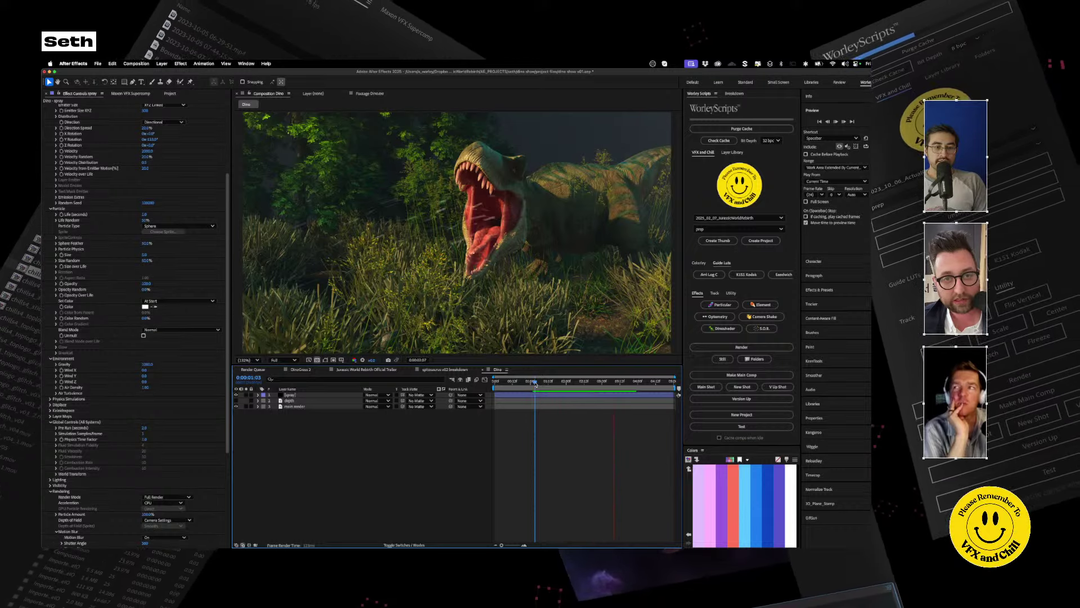
key("space")
Set the spray's particle size to 3.
scroll(114, 234, "up", 1)
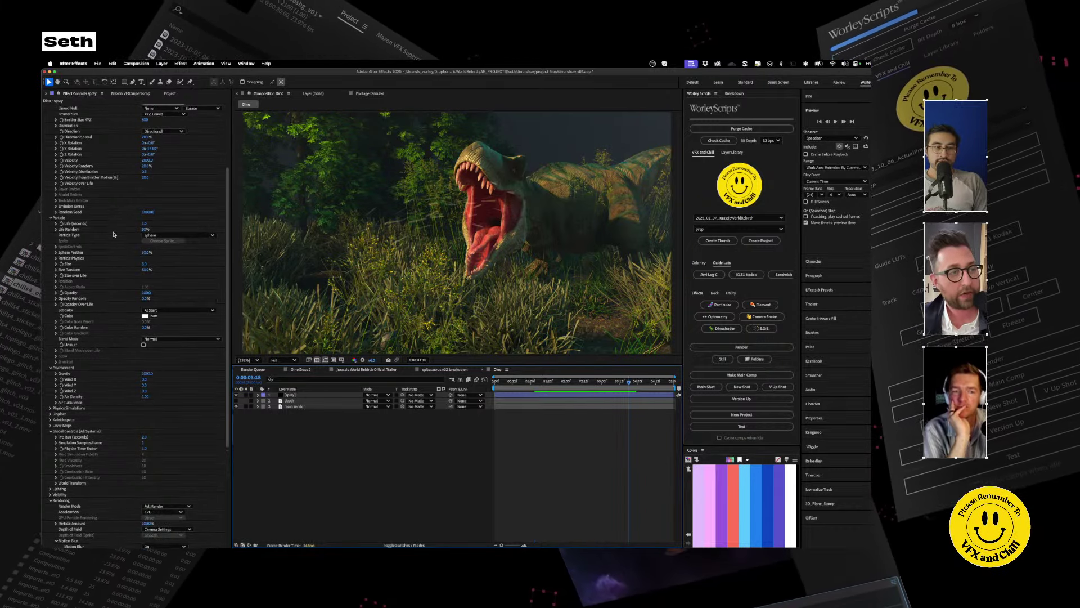
left_click(144, 264)
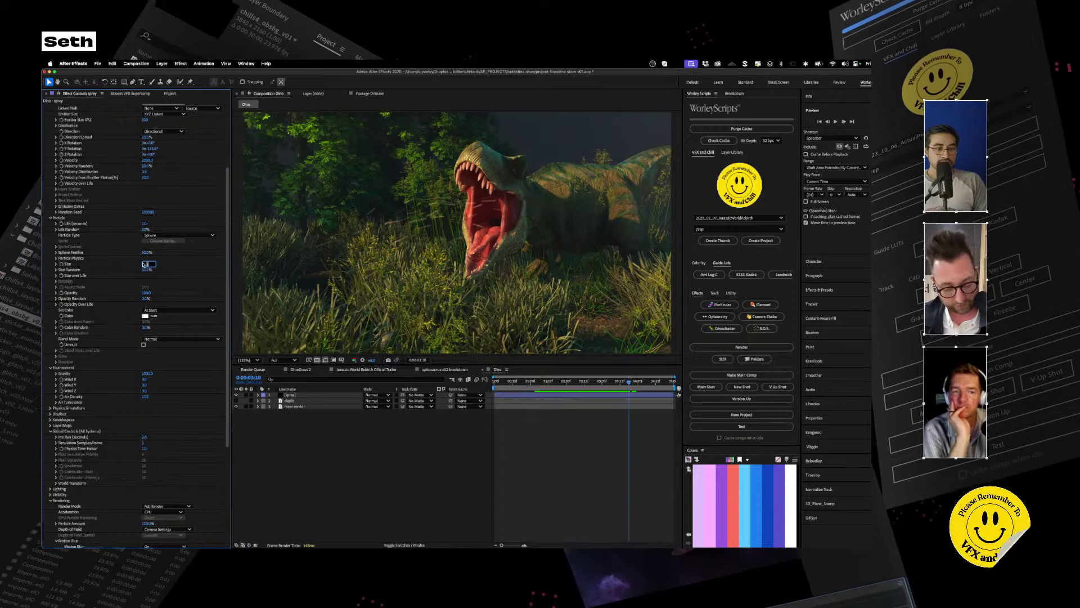
type("3")
key("Return")
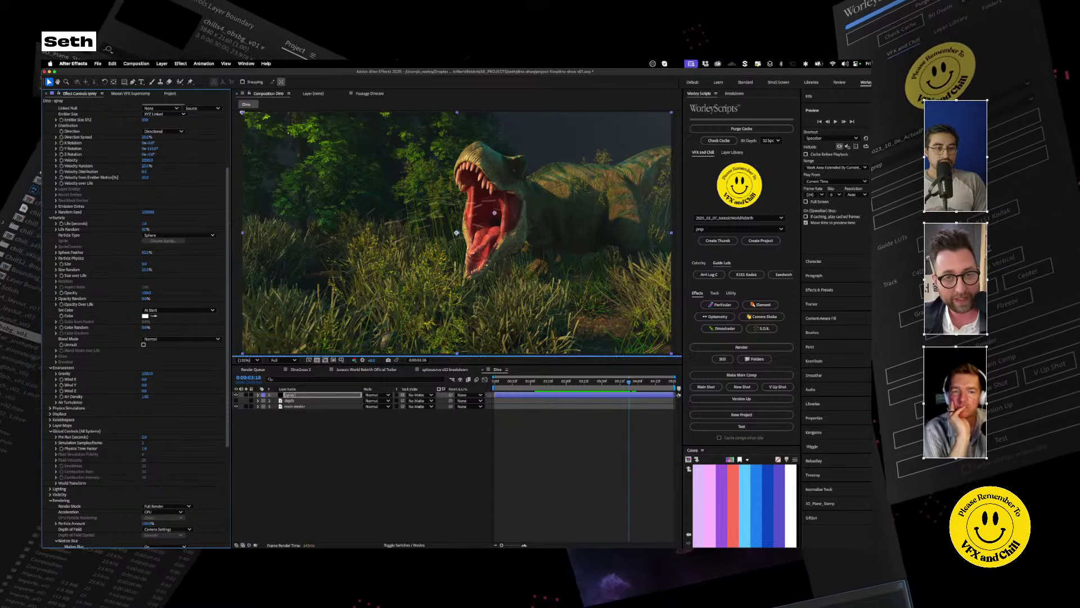
Set the spray's sphere feather to 0 and play back the sharper droplets from about 0:00:01:08.
left_click(537, 386)
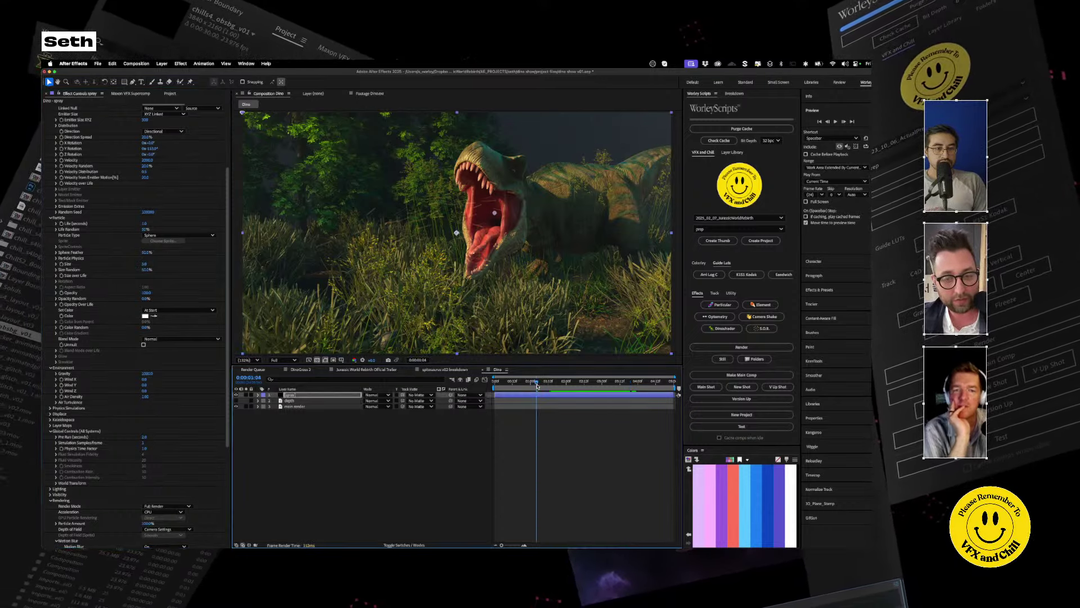
left_click_drag(537, 386, 559, 386)
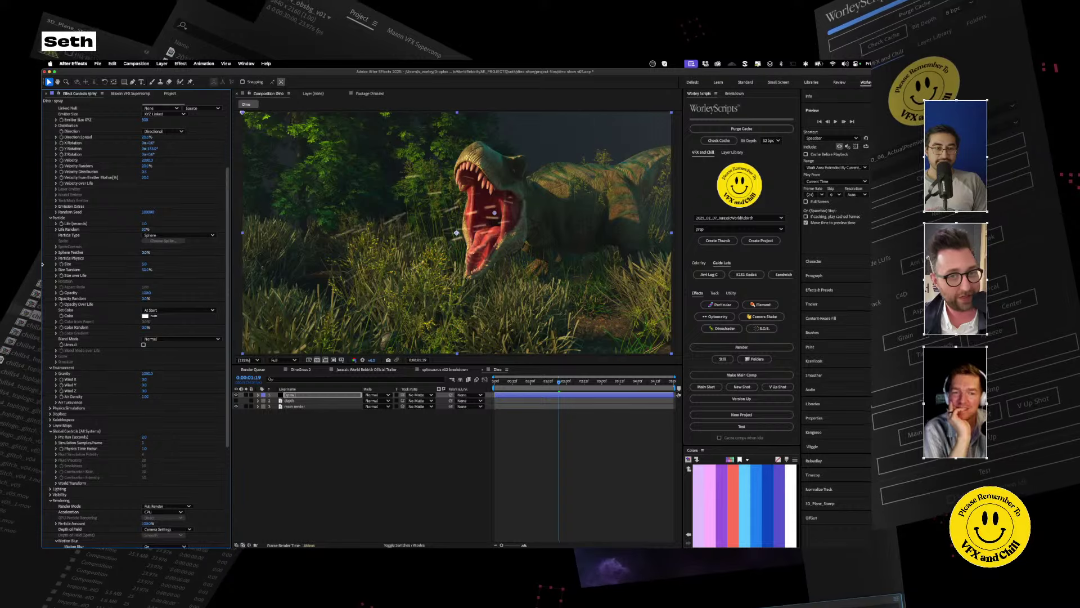
left_click(542, 386)
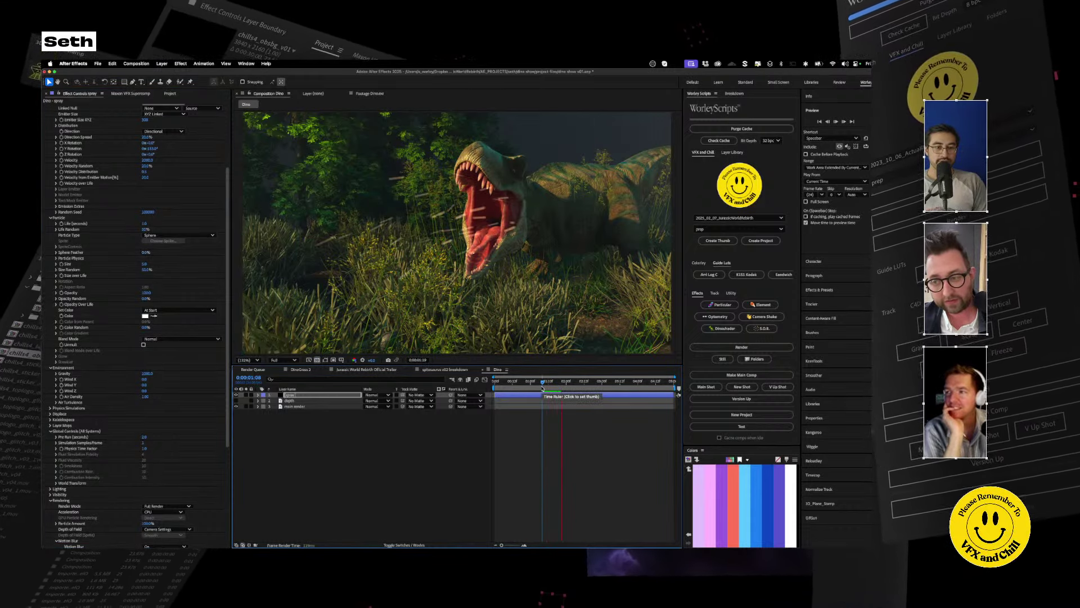
key("space")
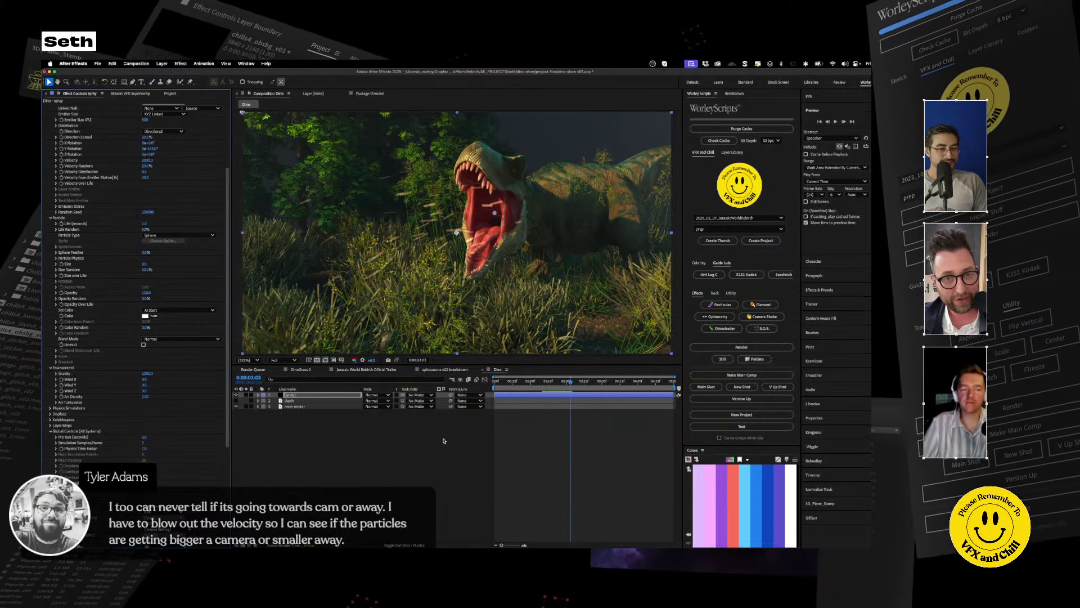
Duplicate the spray layer and rename the copy haze.
left_click(301, 397)
key("ctrl+d")
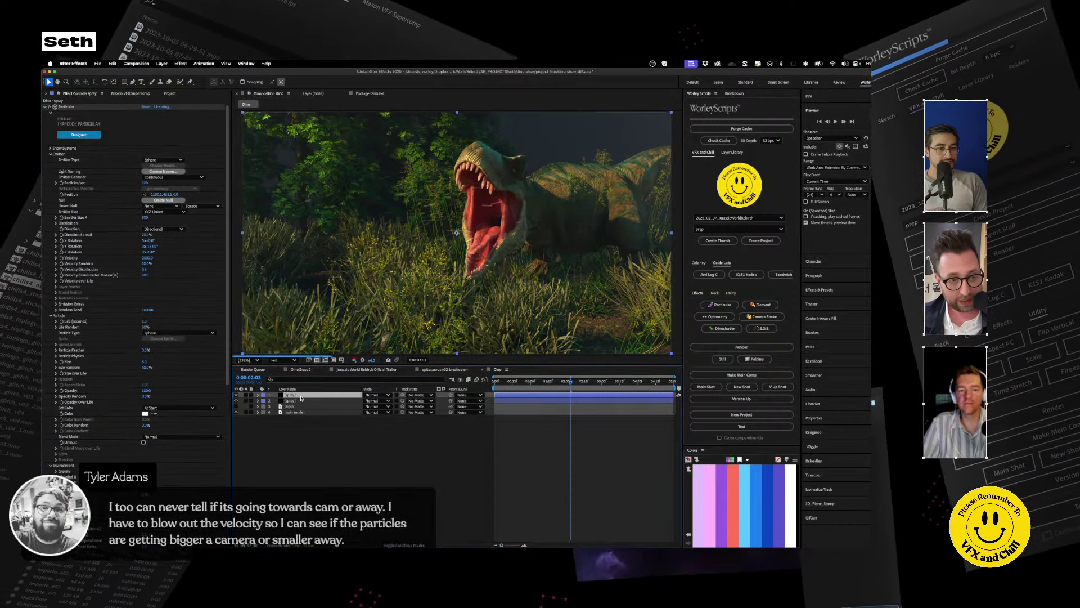
key("Return")
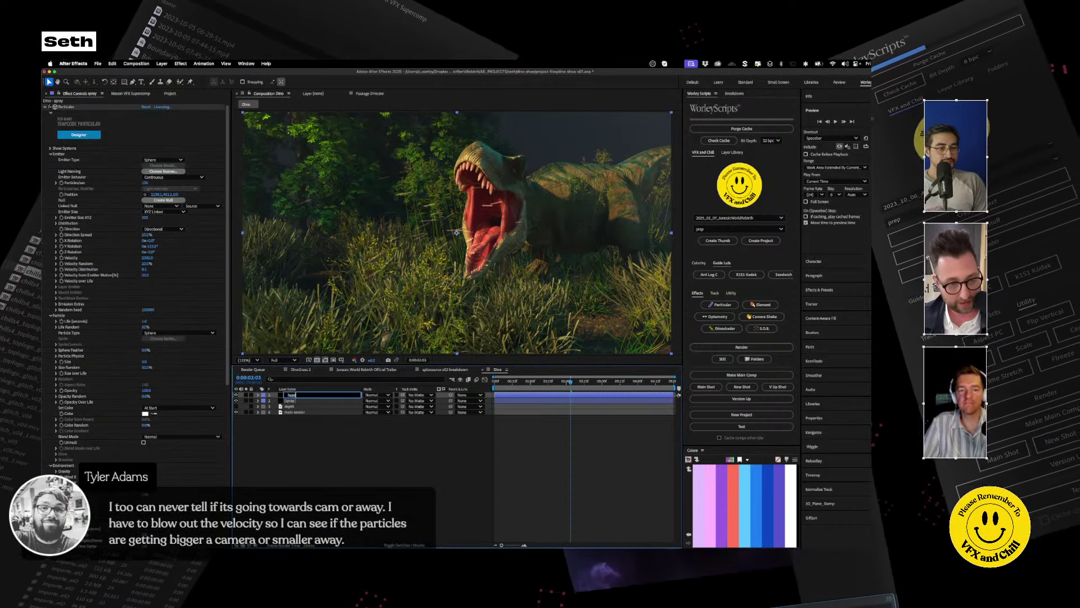
type("haze")
key("Return")
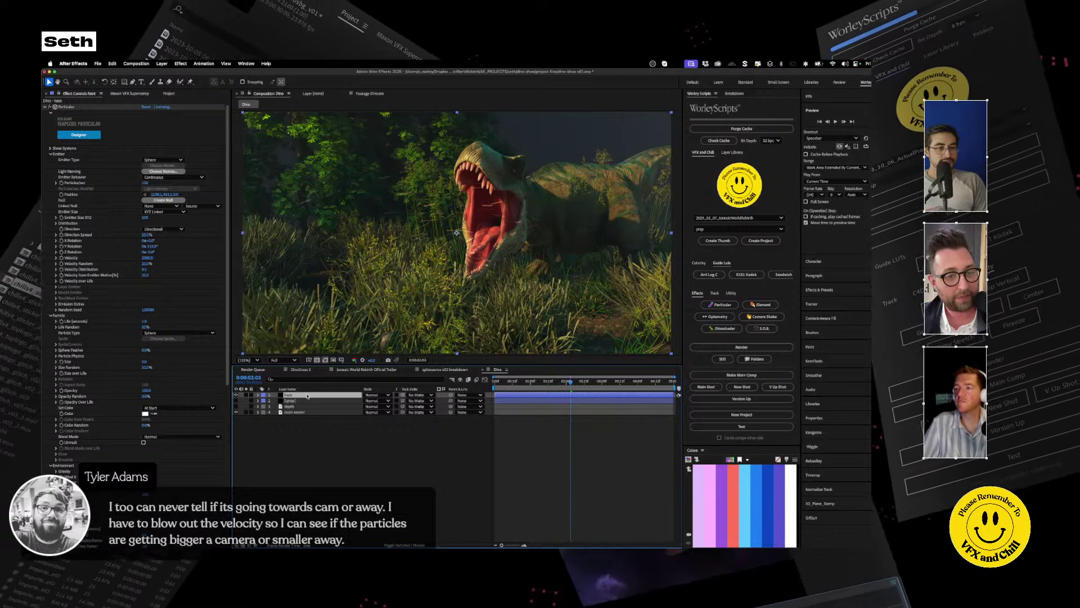
Reduce the particles emitted per second on the haze layer.
scroll(62, 189, "down", 1)
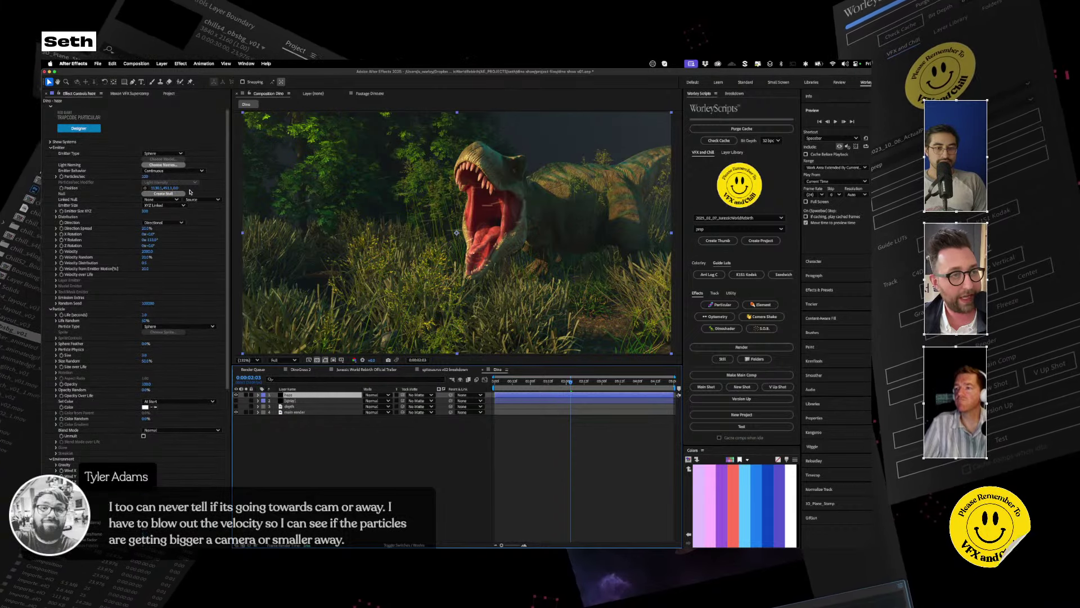
left_click(145, 177)
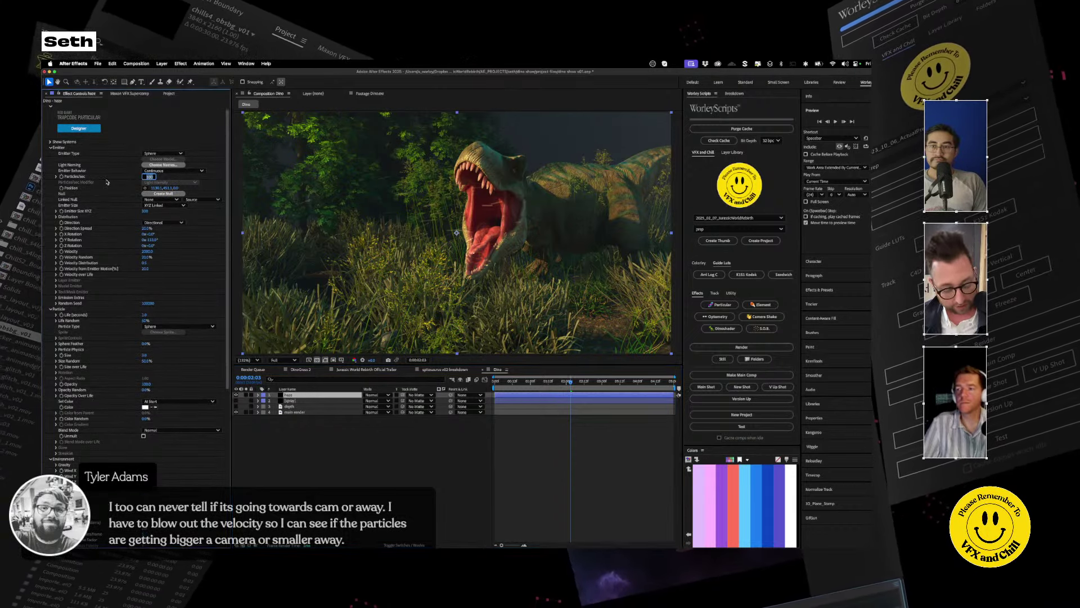
key("Return")
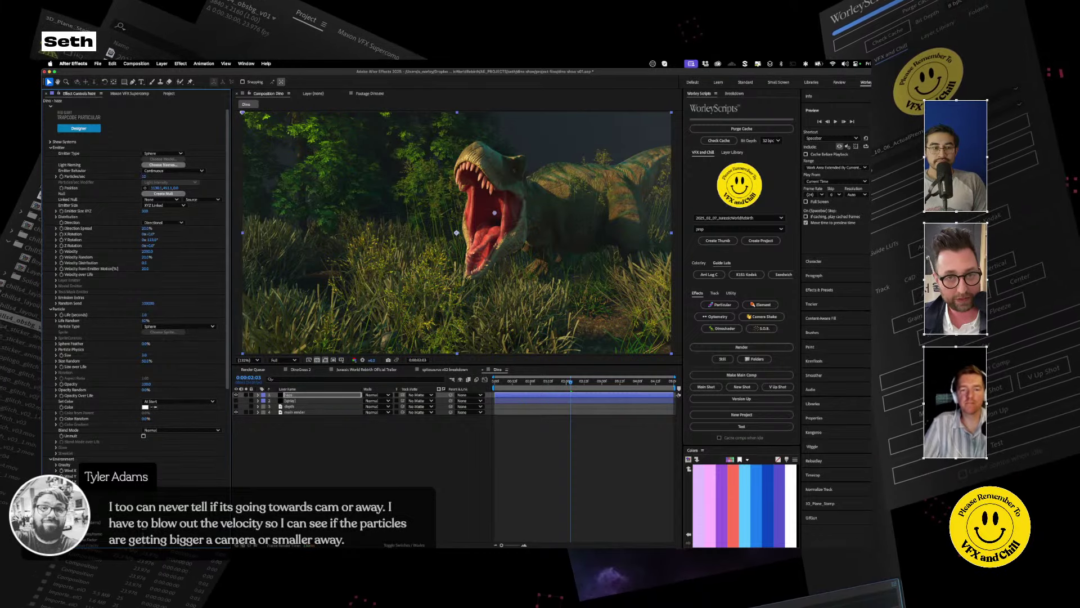
Collapse the haze layer's Levels effect and change its Particular particle type to Cloudlet.
scroll(112, 303, "down", 10)
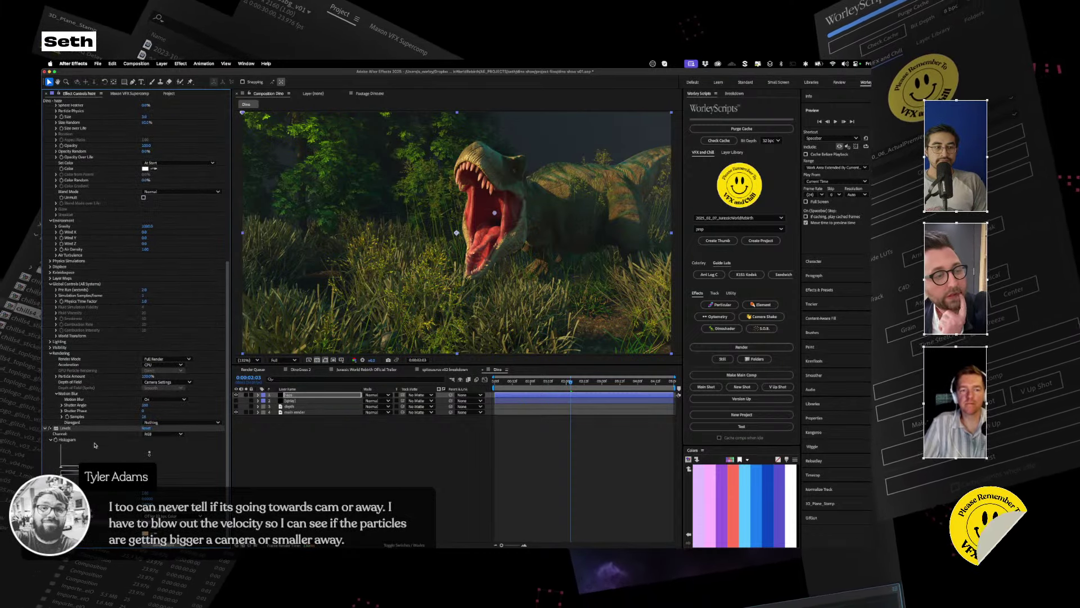
left_click(45, 428)
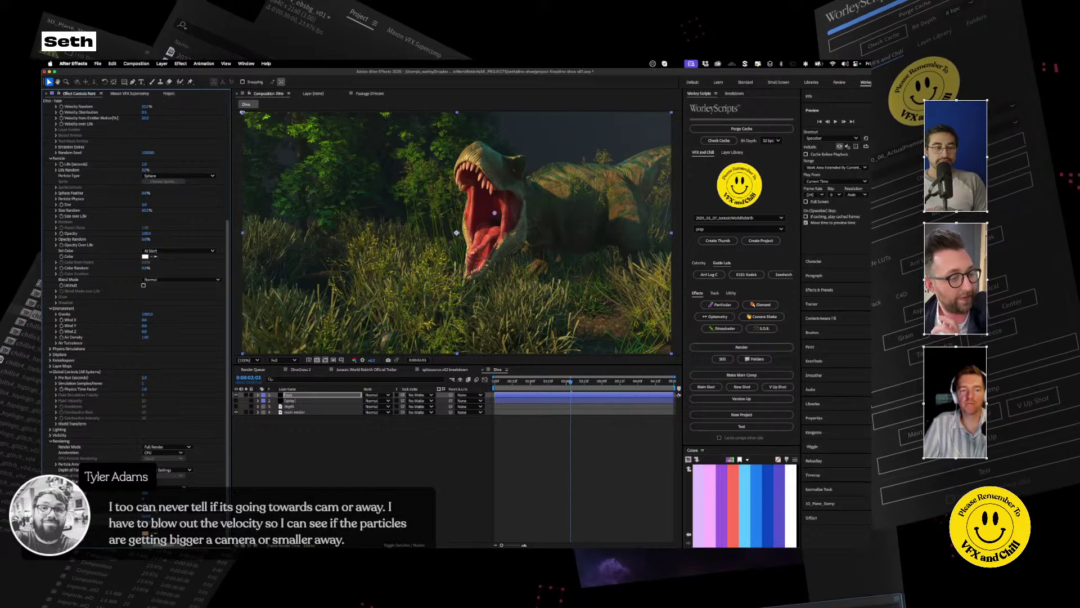
scroll(135, 281, "up", 7)
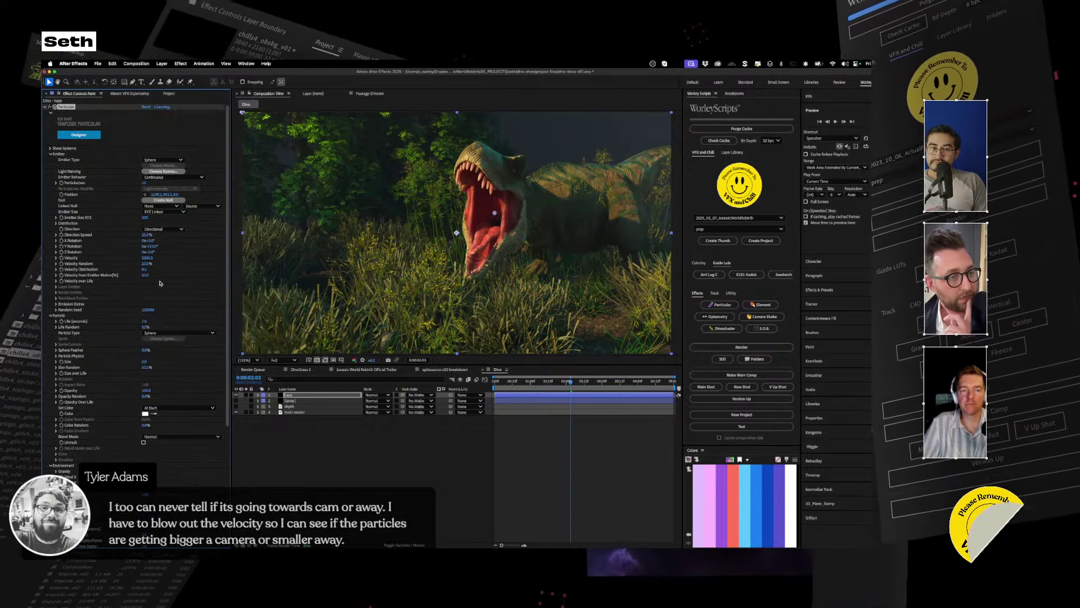
left_click(188, 333)
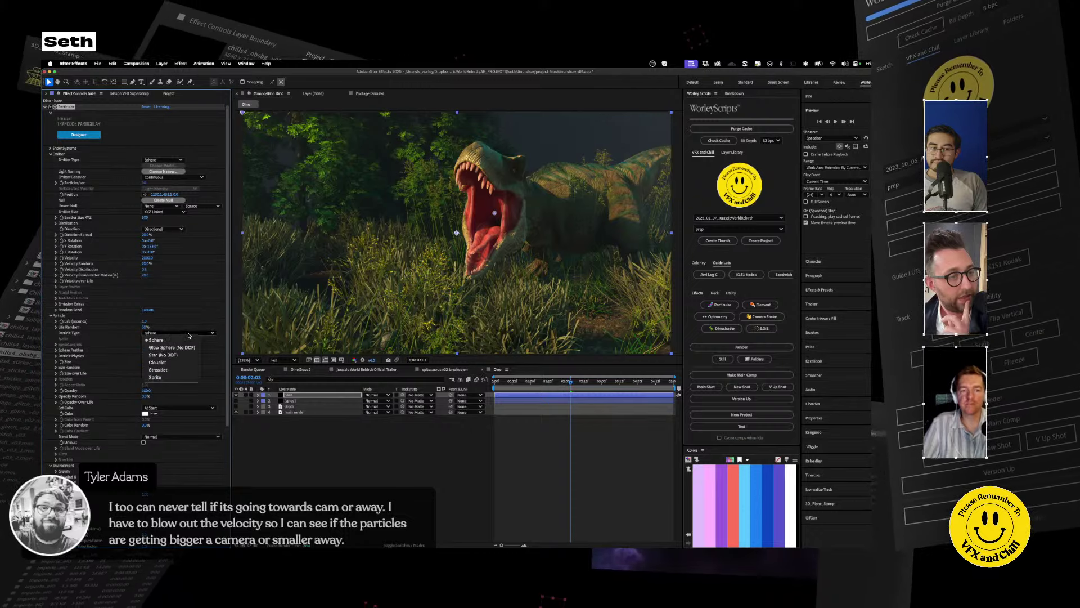
left_click(168, 363)
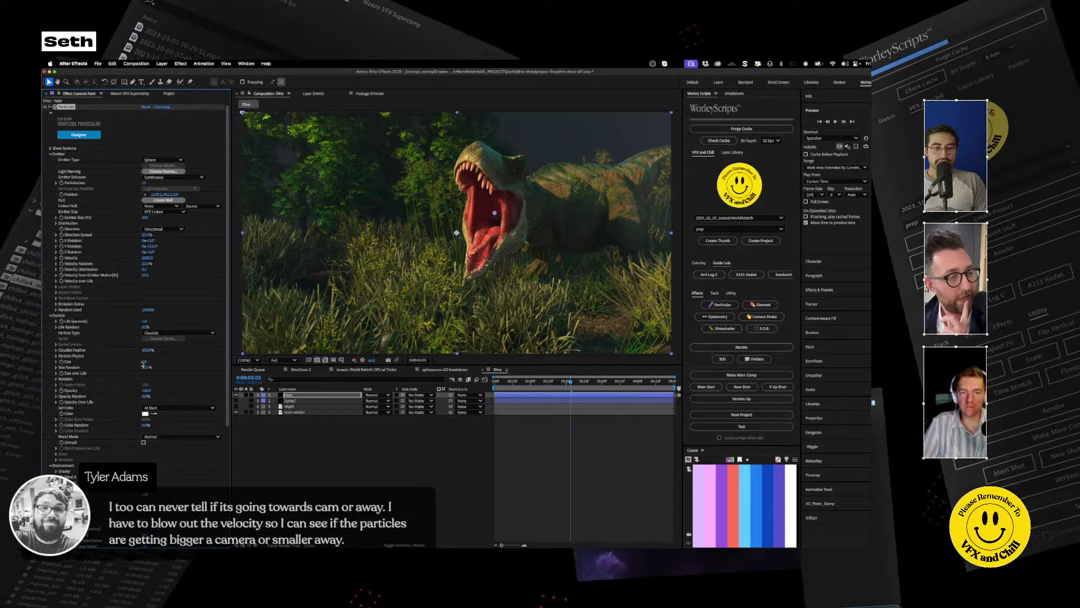
Enlarge the haze particles and reset their Size over Life curve to a constant full value.
left_click_drag(145, 362, 179, 361)
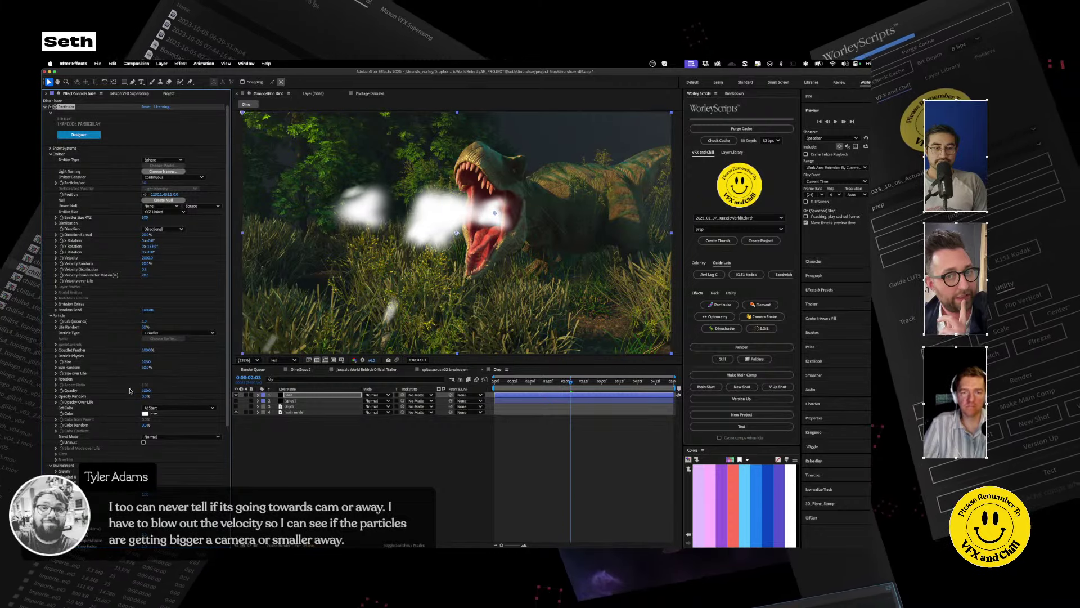
scroll(90, 381, "down", 3)
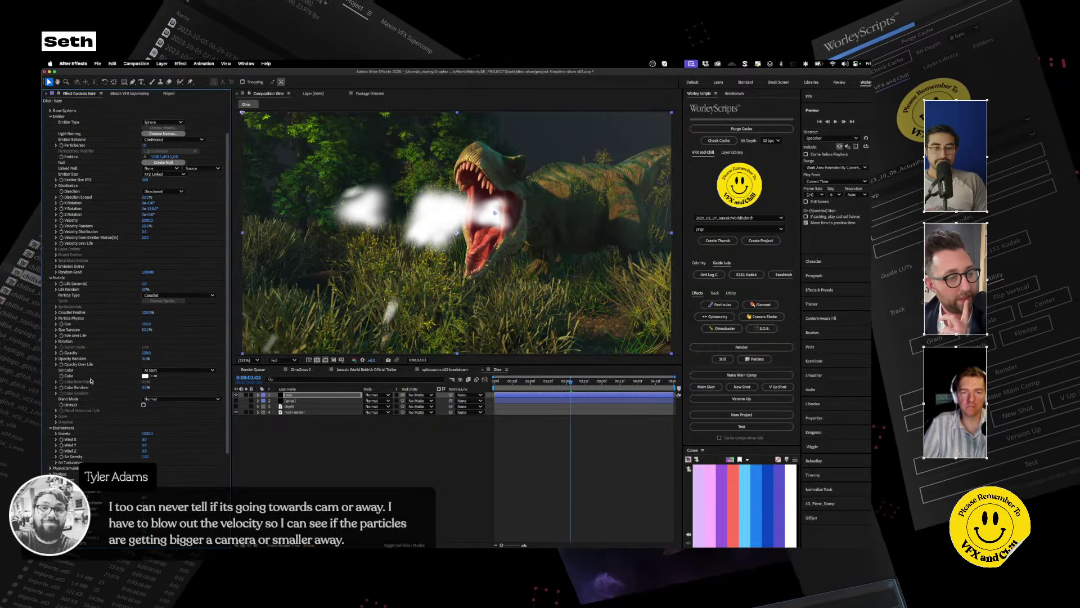
left_click(56, 335)
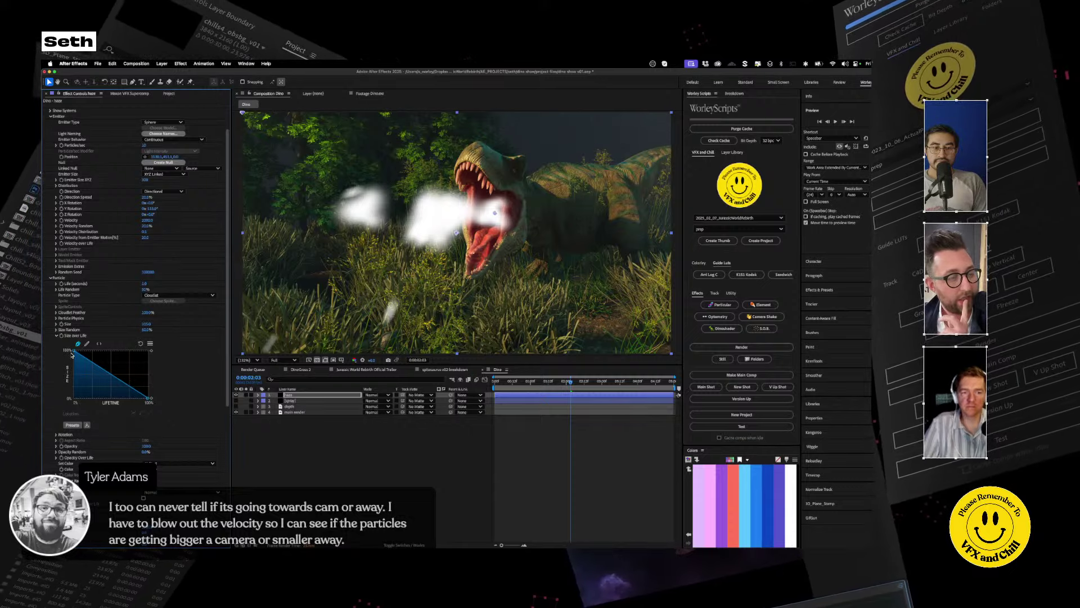
left_click(73, 424)
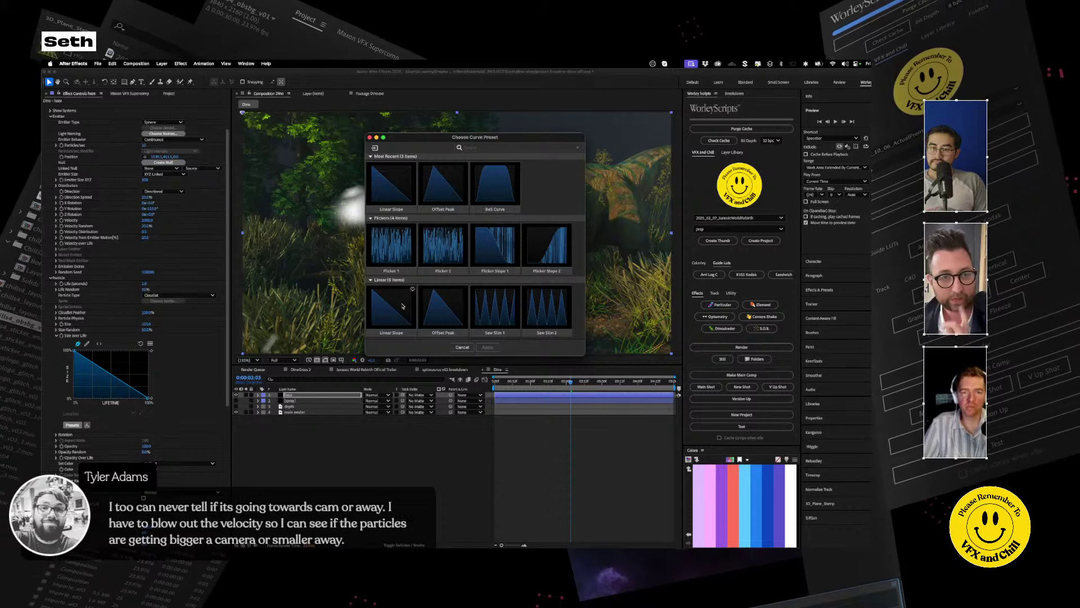
left_click(369, 137)
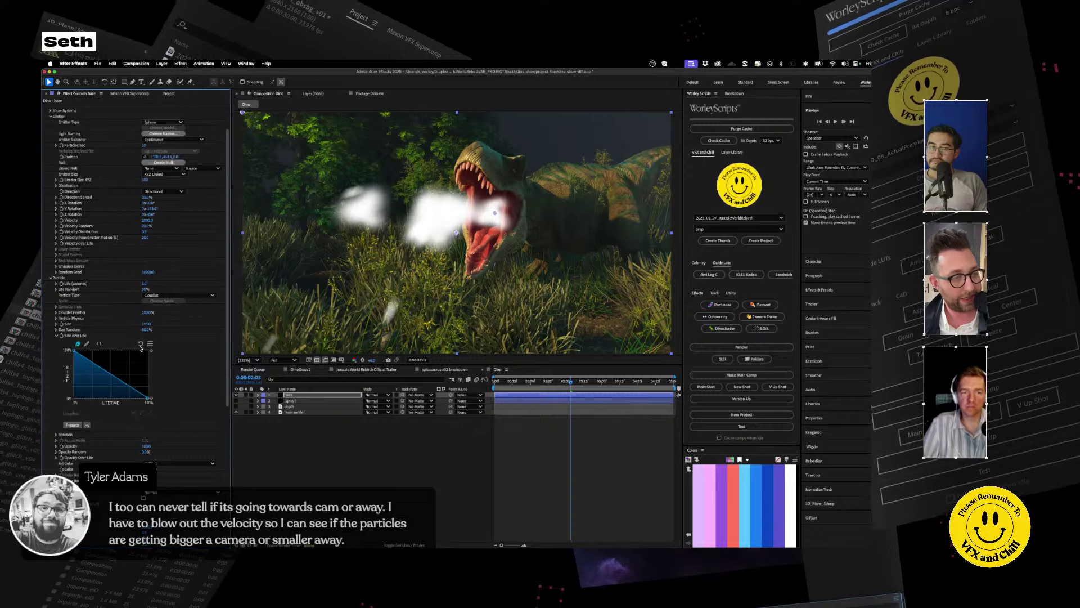
left_click(140, 345)
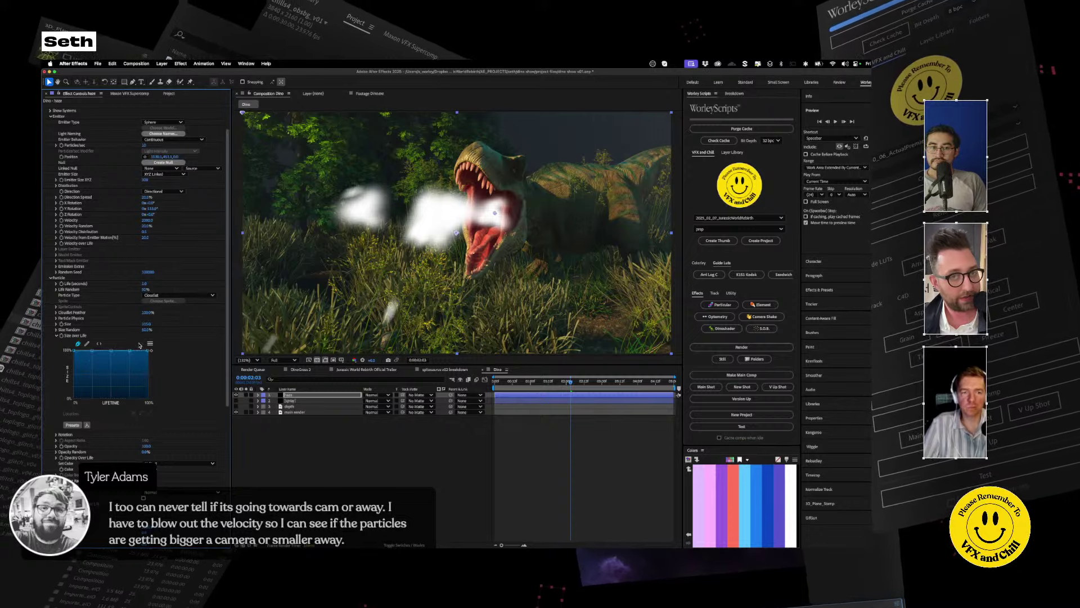
Apply the Offset Peak curve preset to the haze particles' Opacity over Life.
left_click(56, 457)
scroll(113, 394, "down", 5)
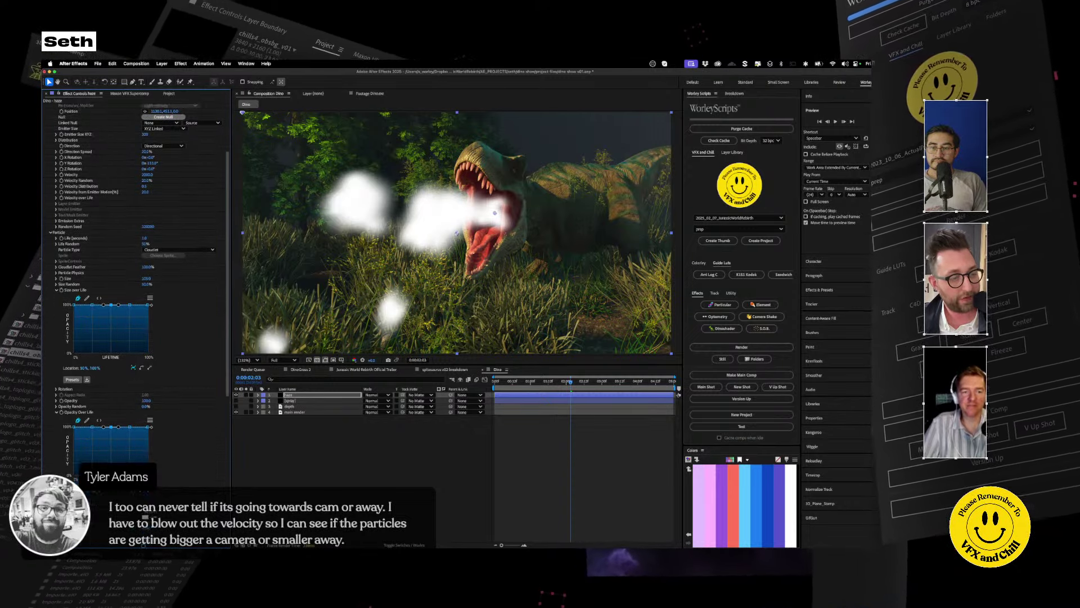
left_click(72, 410)
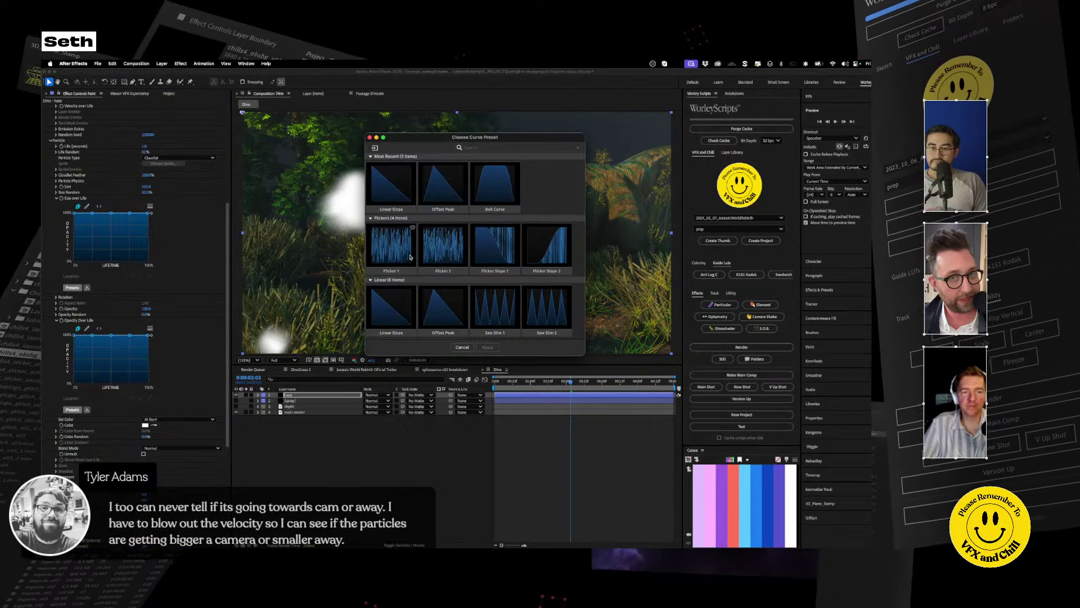
left_click(440, 193)
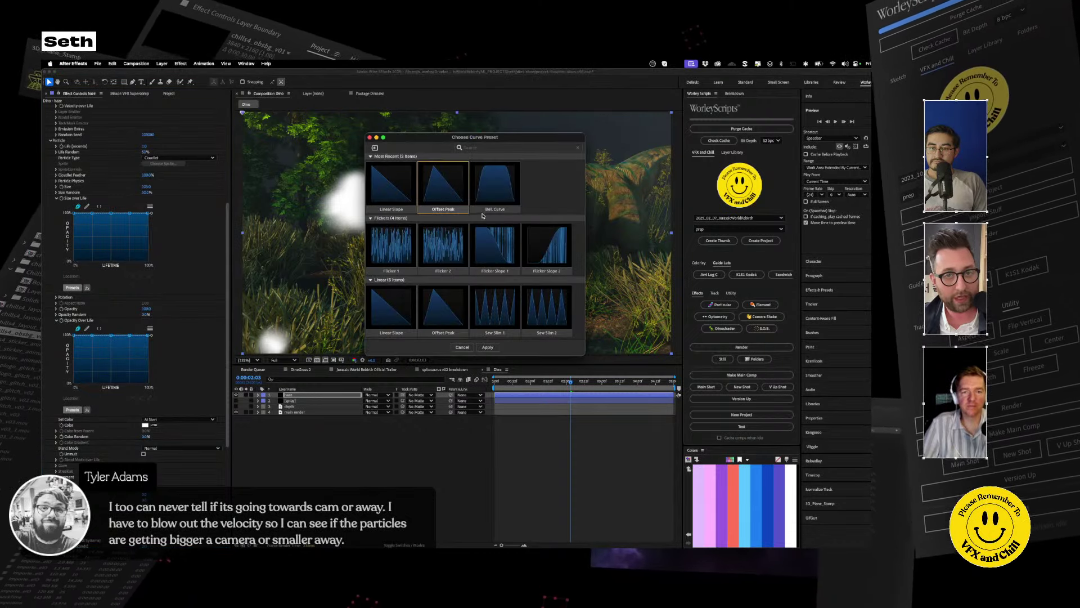
left_click(488, 347)
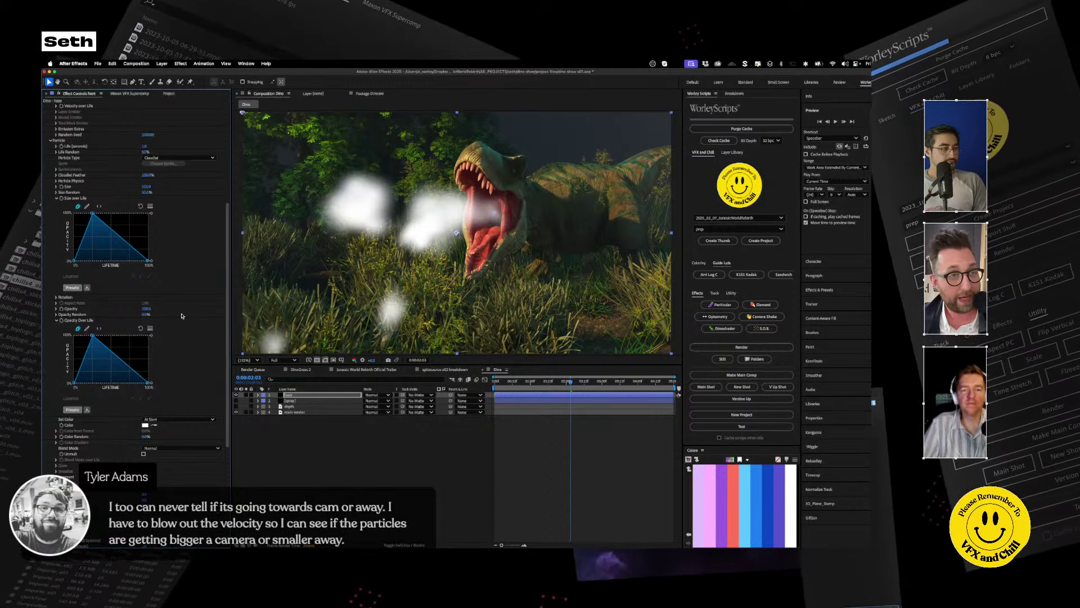
Set the haze's gravity to 0 in Particular's Environment settings.
scroll(99, 232, "up", 4)
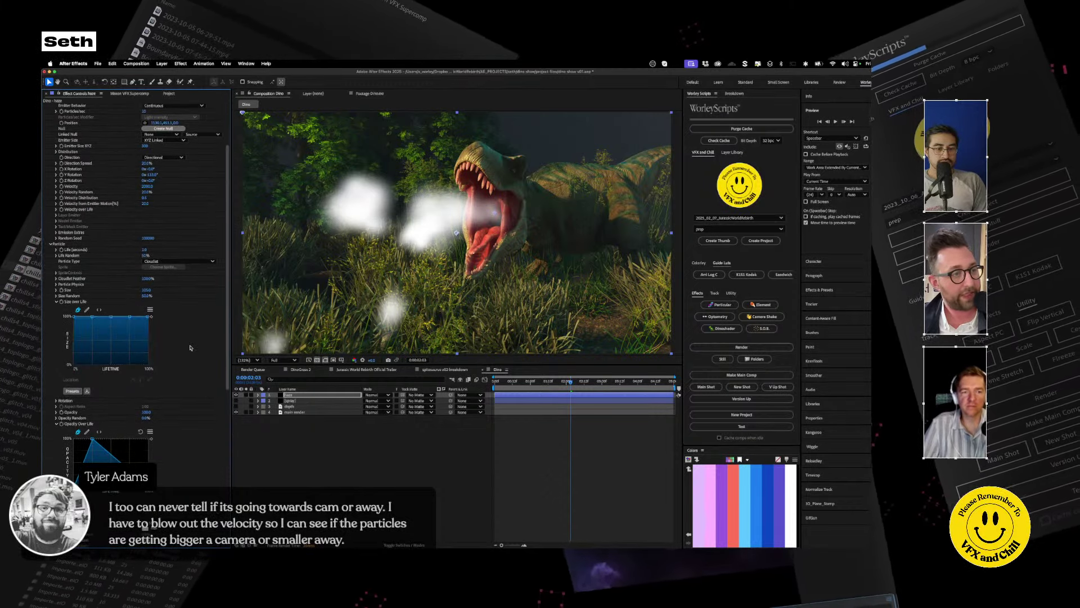
scroll(191, 348, "down", 10)
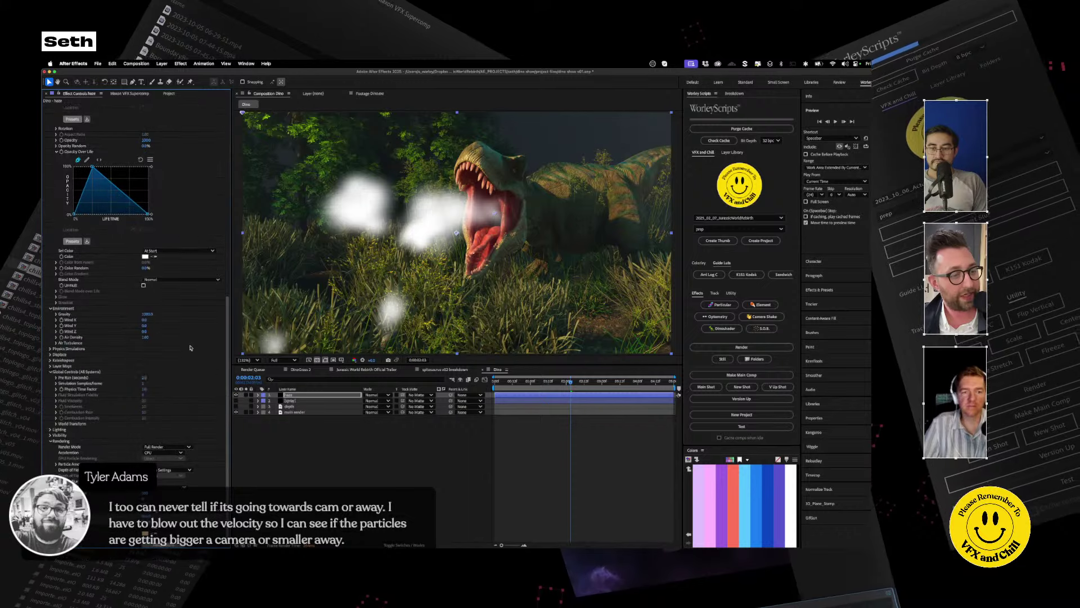
left_click(146, 314)
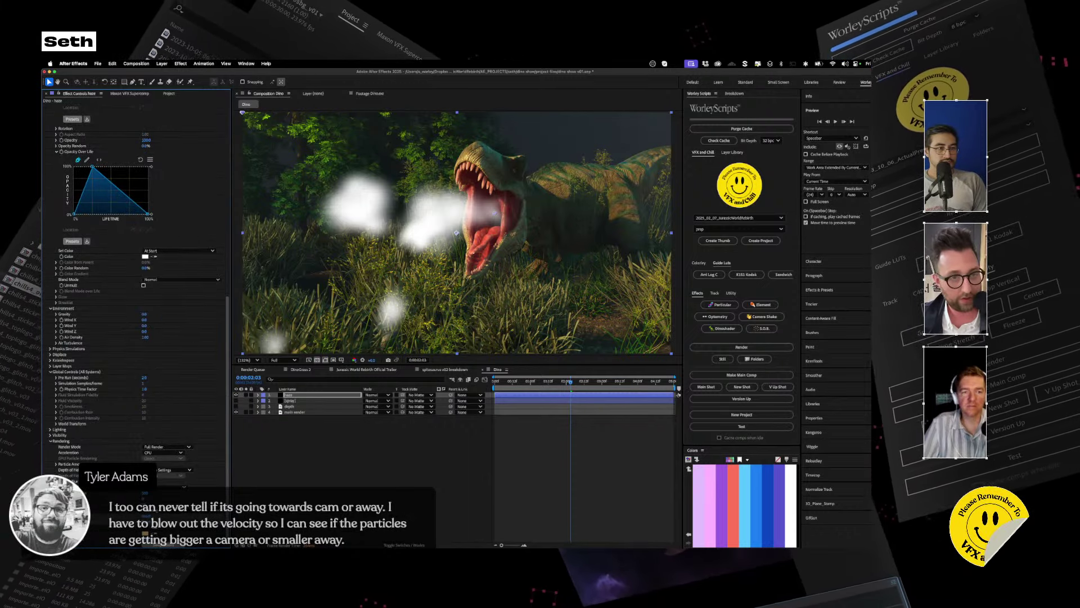
Set the haze particles' life to 0.5 seconds.
scroll(169, 341, "up", 2)
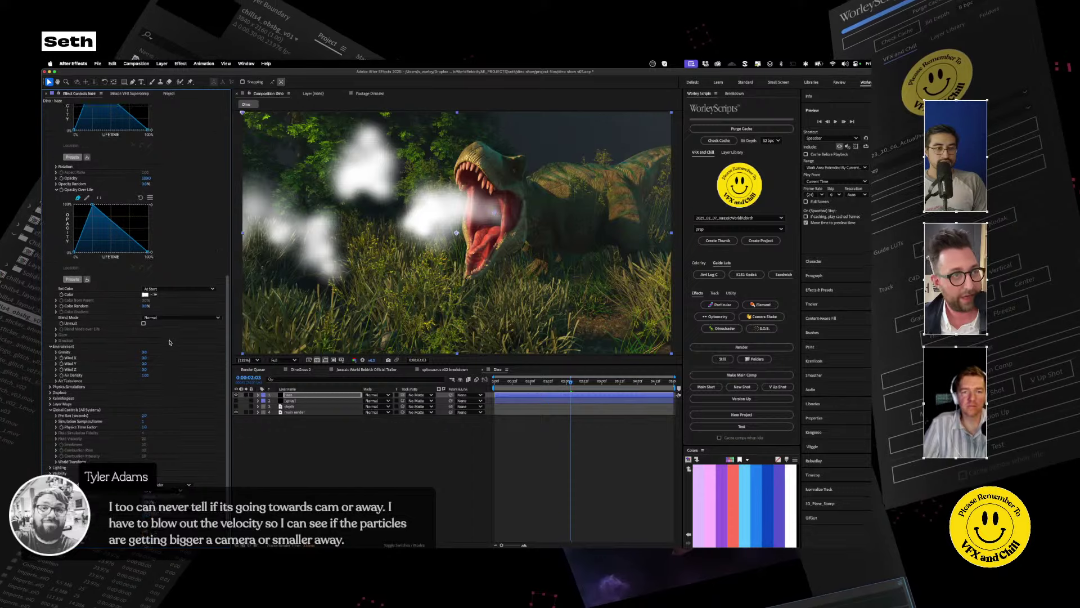
scroll(169, 394, "up", 15)
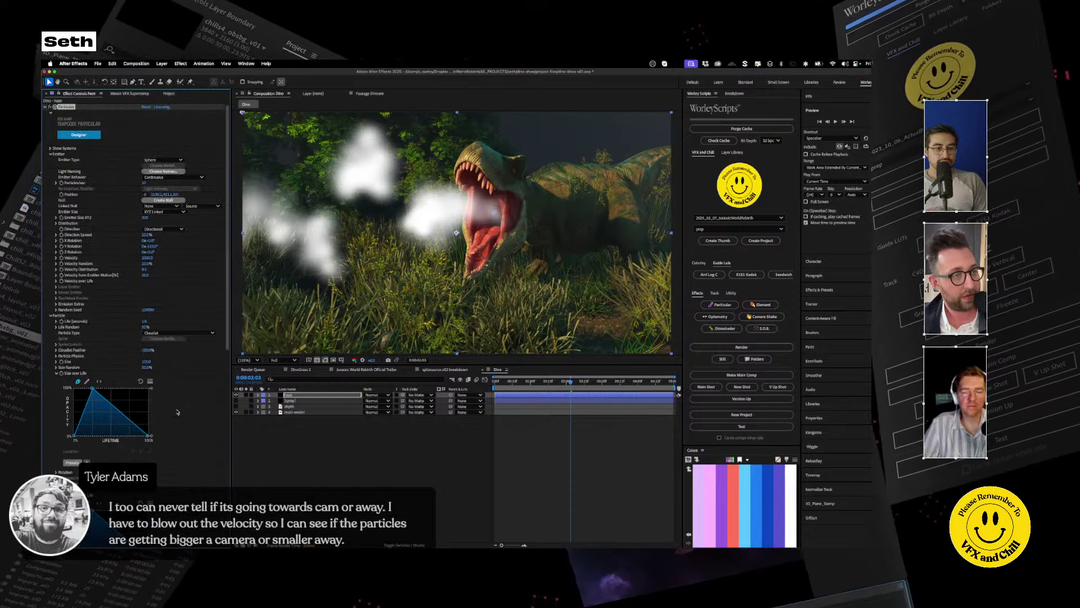
left_click(145, 322)
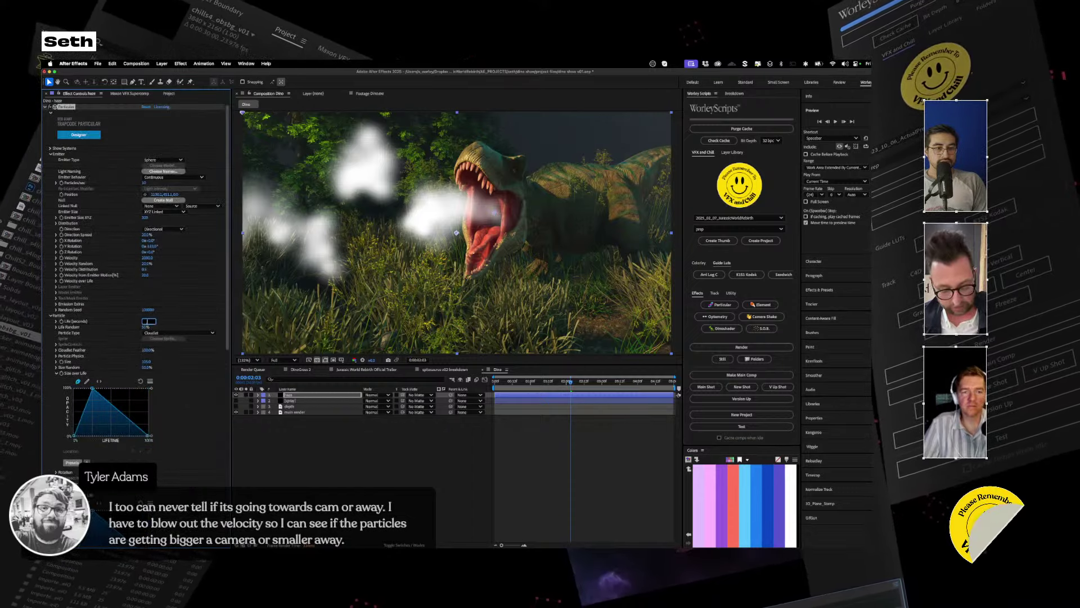
type("0.5")
key("Return")
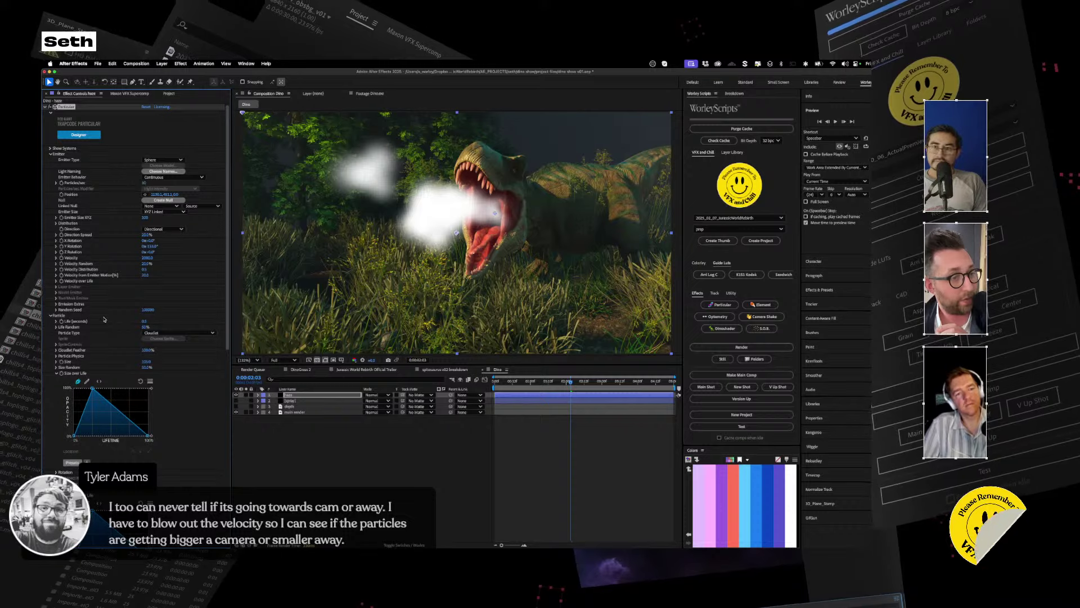
Lower the haze particles' opacity and raise their opacity randomness.
scroll(119, 362, "down", 5)
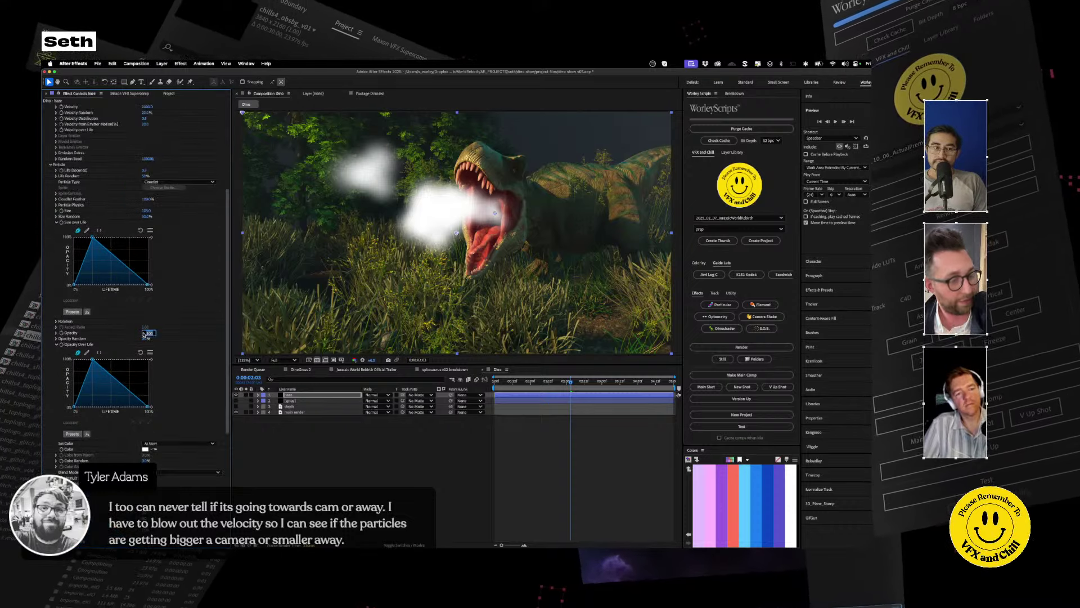
left_click_drag(145, 339, 146, 339)
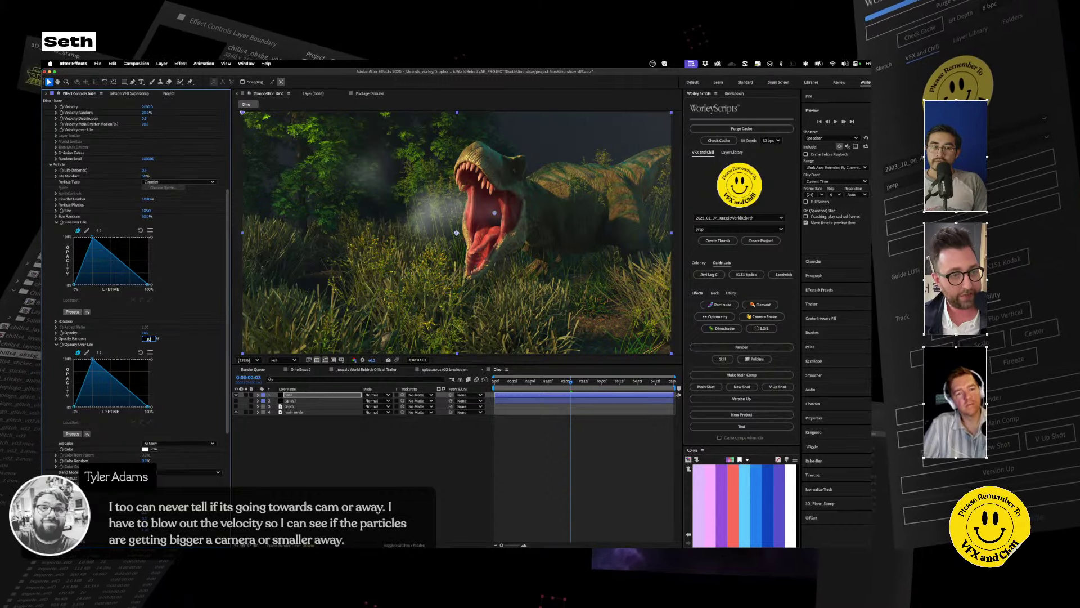
key("Return")
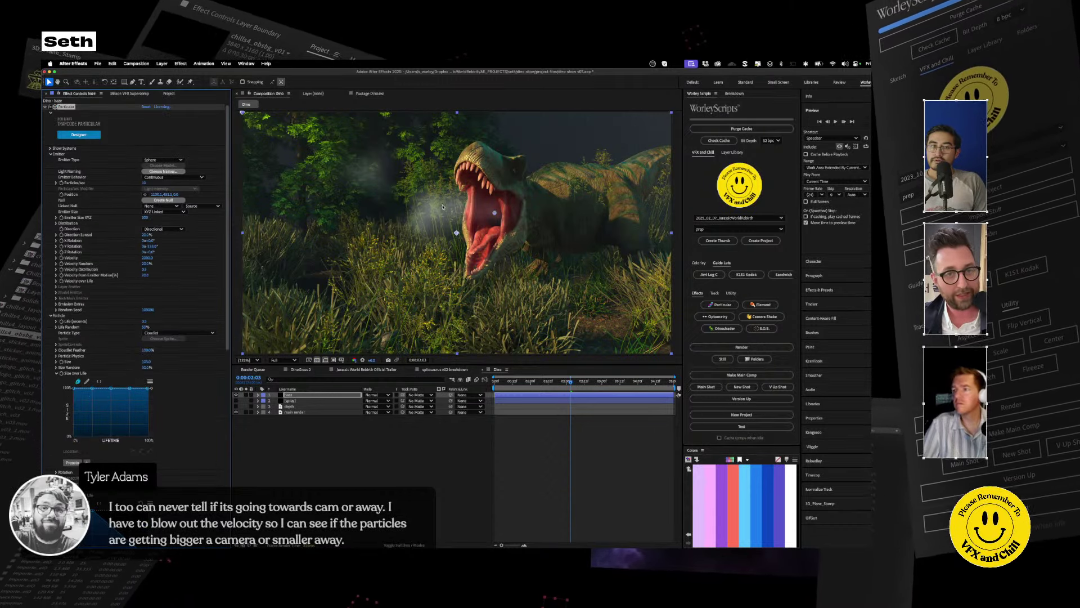
Set the haze emitter's particles per second to 50.
left_click(147, 183)
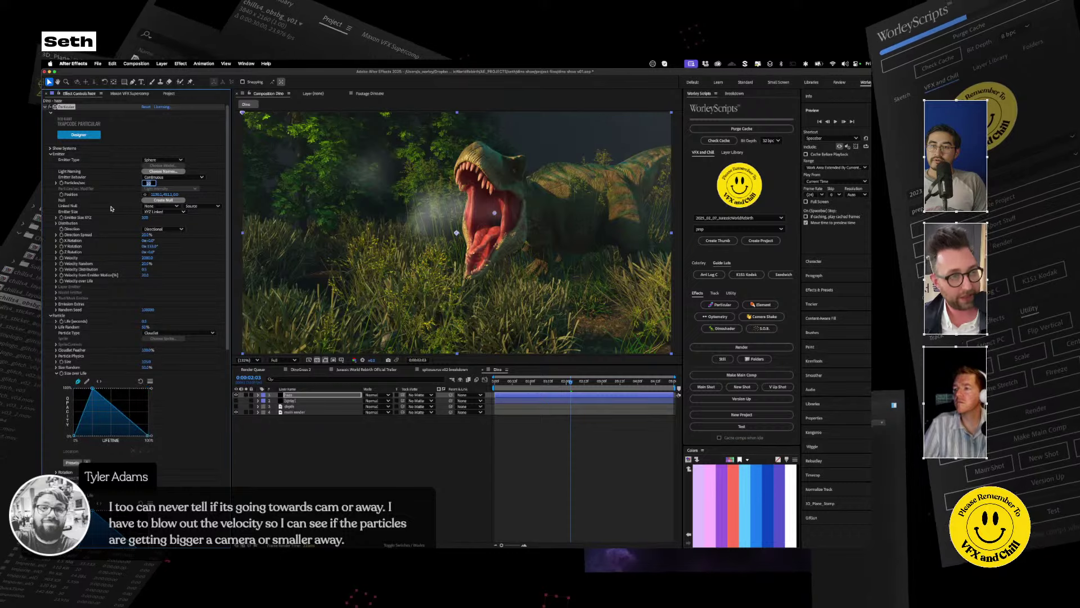
type("50")
key("Return")
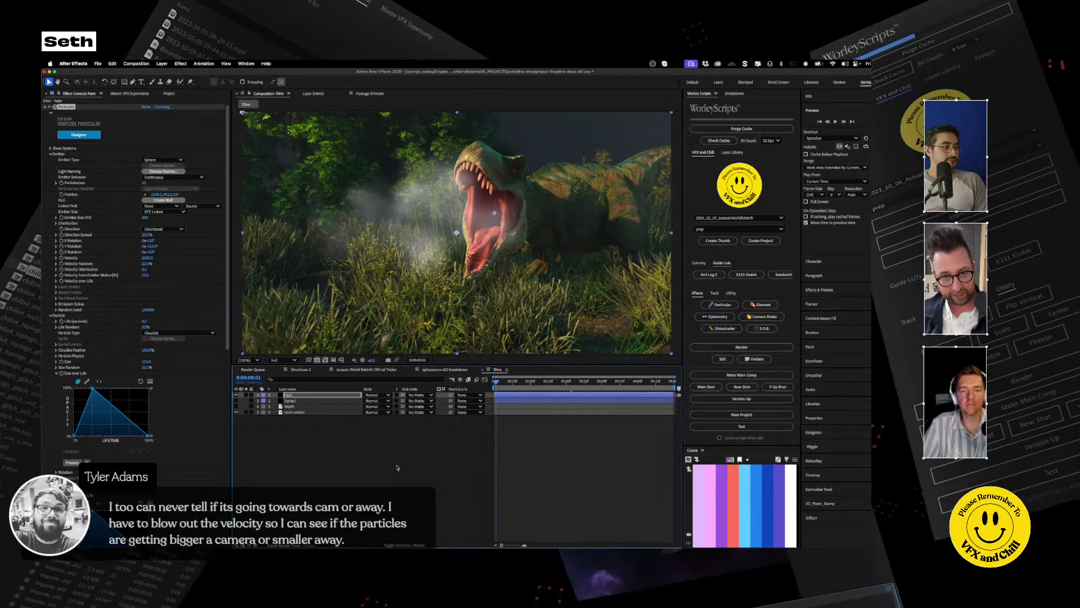
Deselect the layers and play back the haze, including a replay from about 0:00:00:11.
left_click(343, 464)
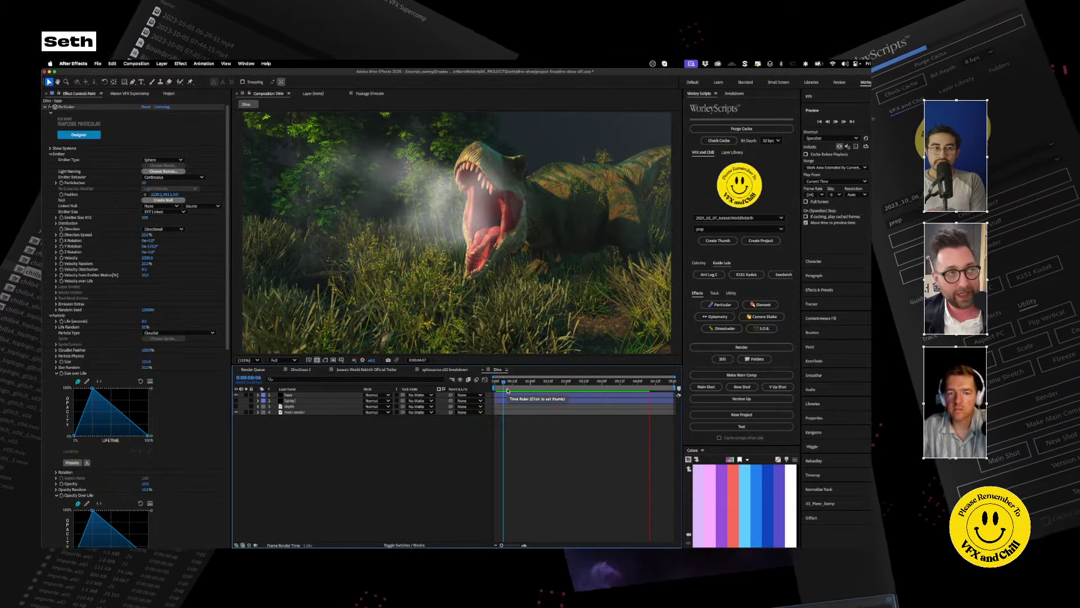
key("space")
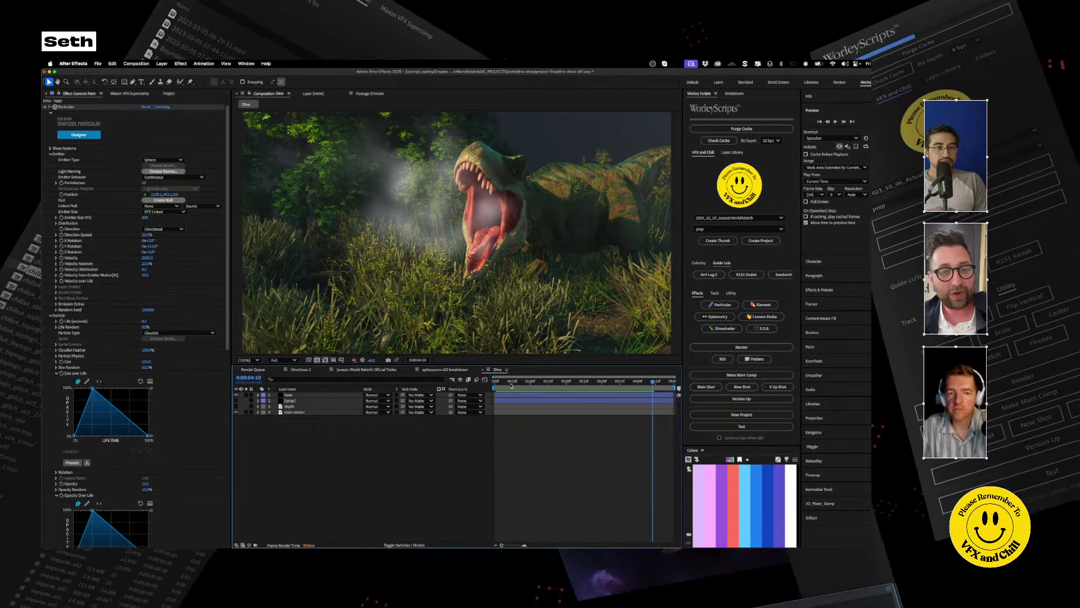
left_click(512, 385)
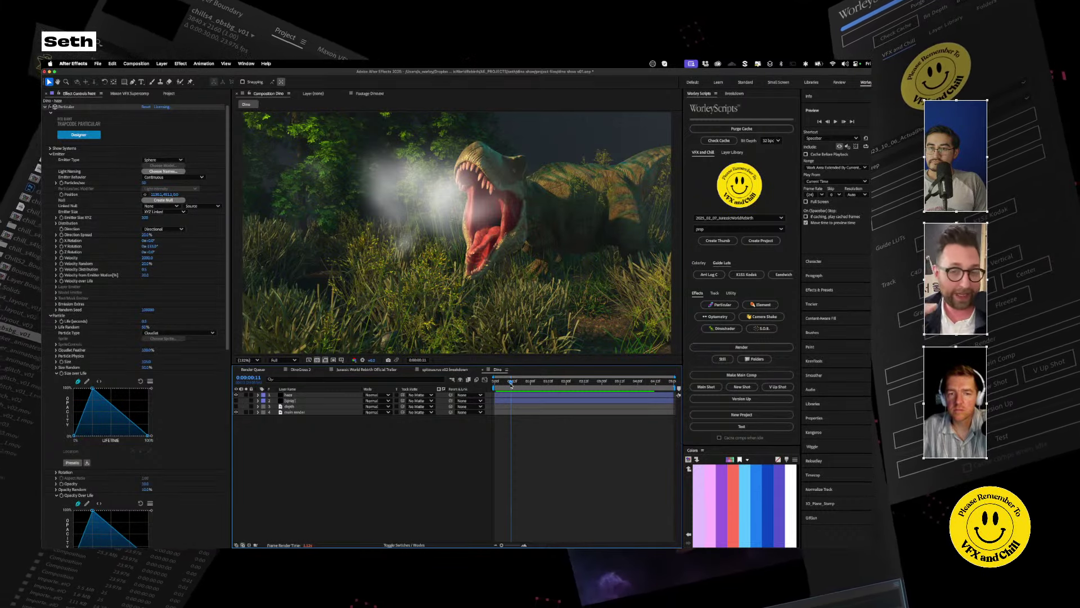
key("space")
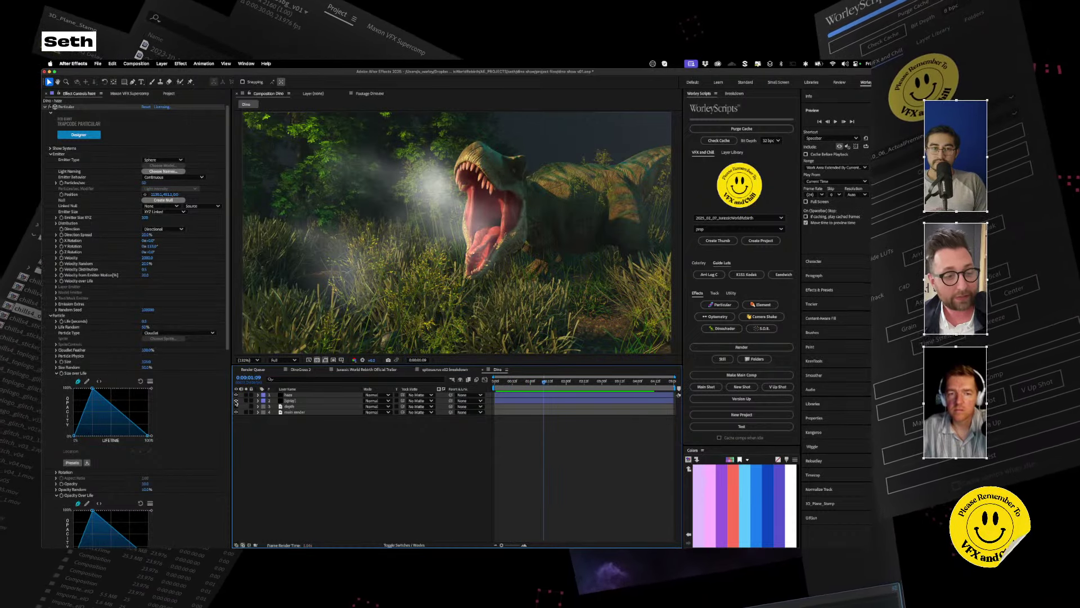
Play back the haze with the droplets around the mouth from about 0:00:00:16, and inspect the full frame at about 0:00:01:04.
left_click(518, 382)
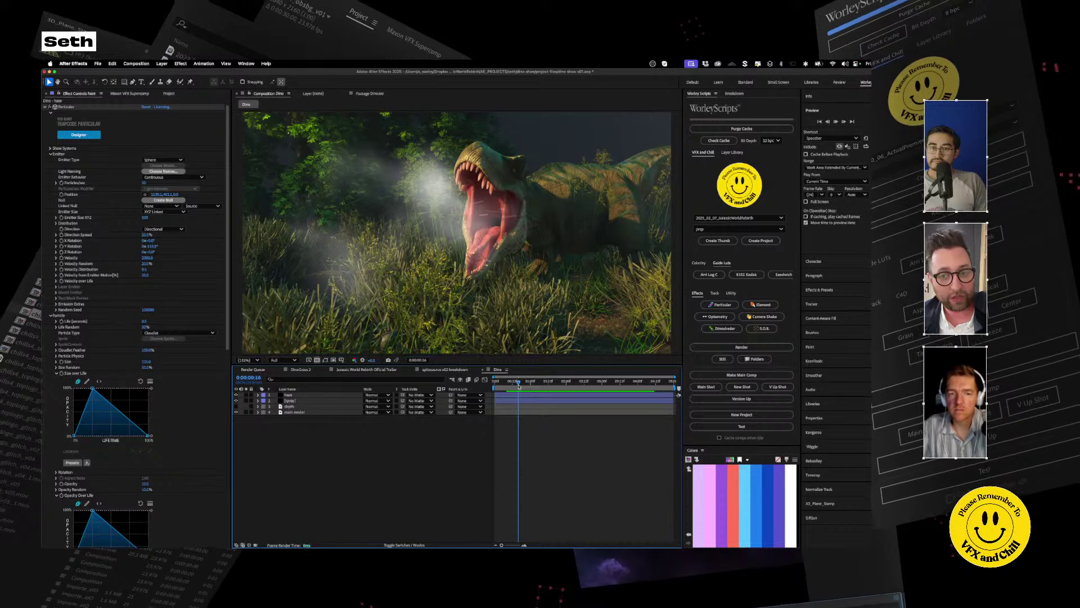
key("space")
scroll(421, 261, "up", 2)
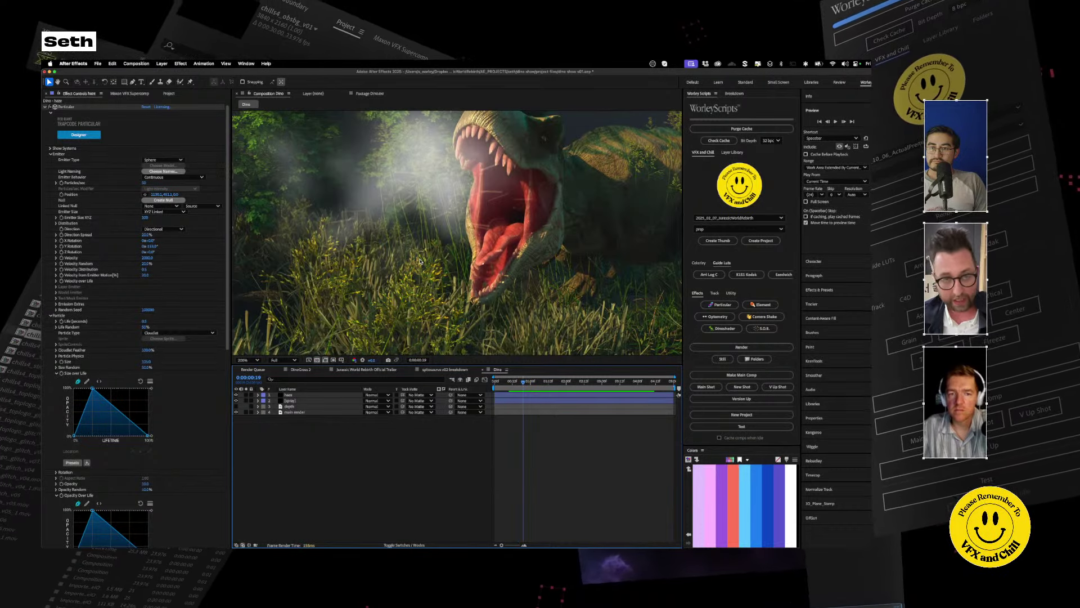
scroll(407, 206, "up", 2)
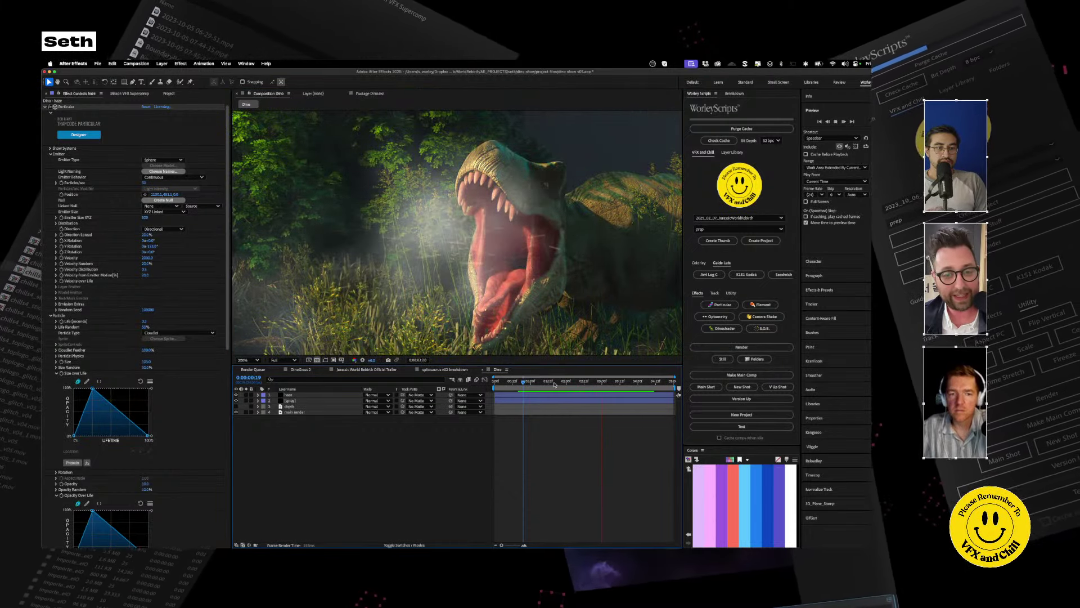
key("space")
left_click_drag(580, 383, 537, 387)
key("comma")
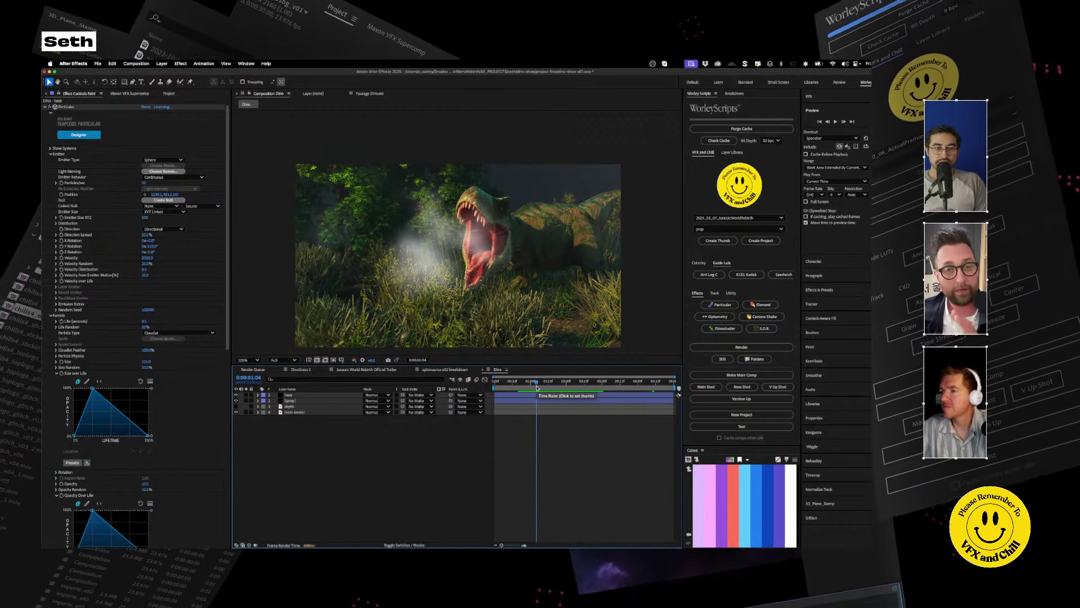